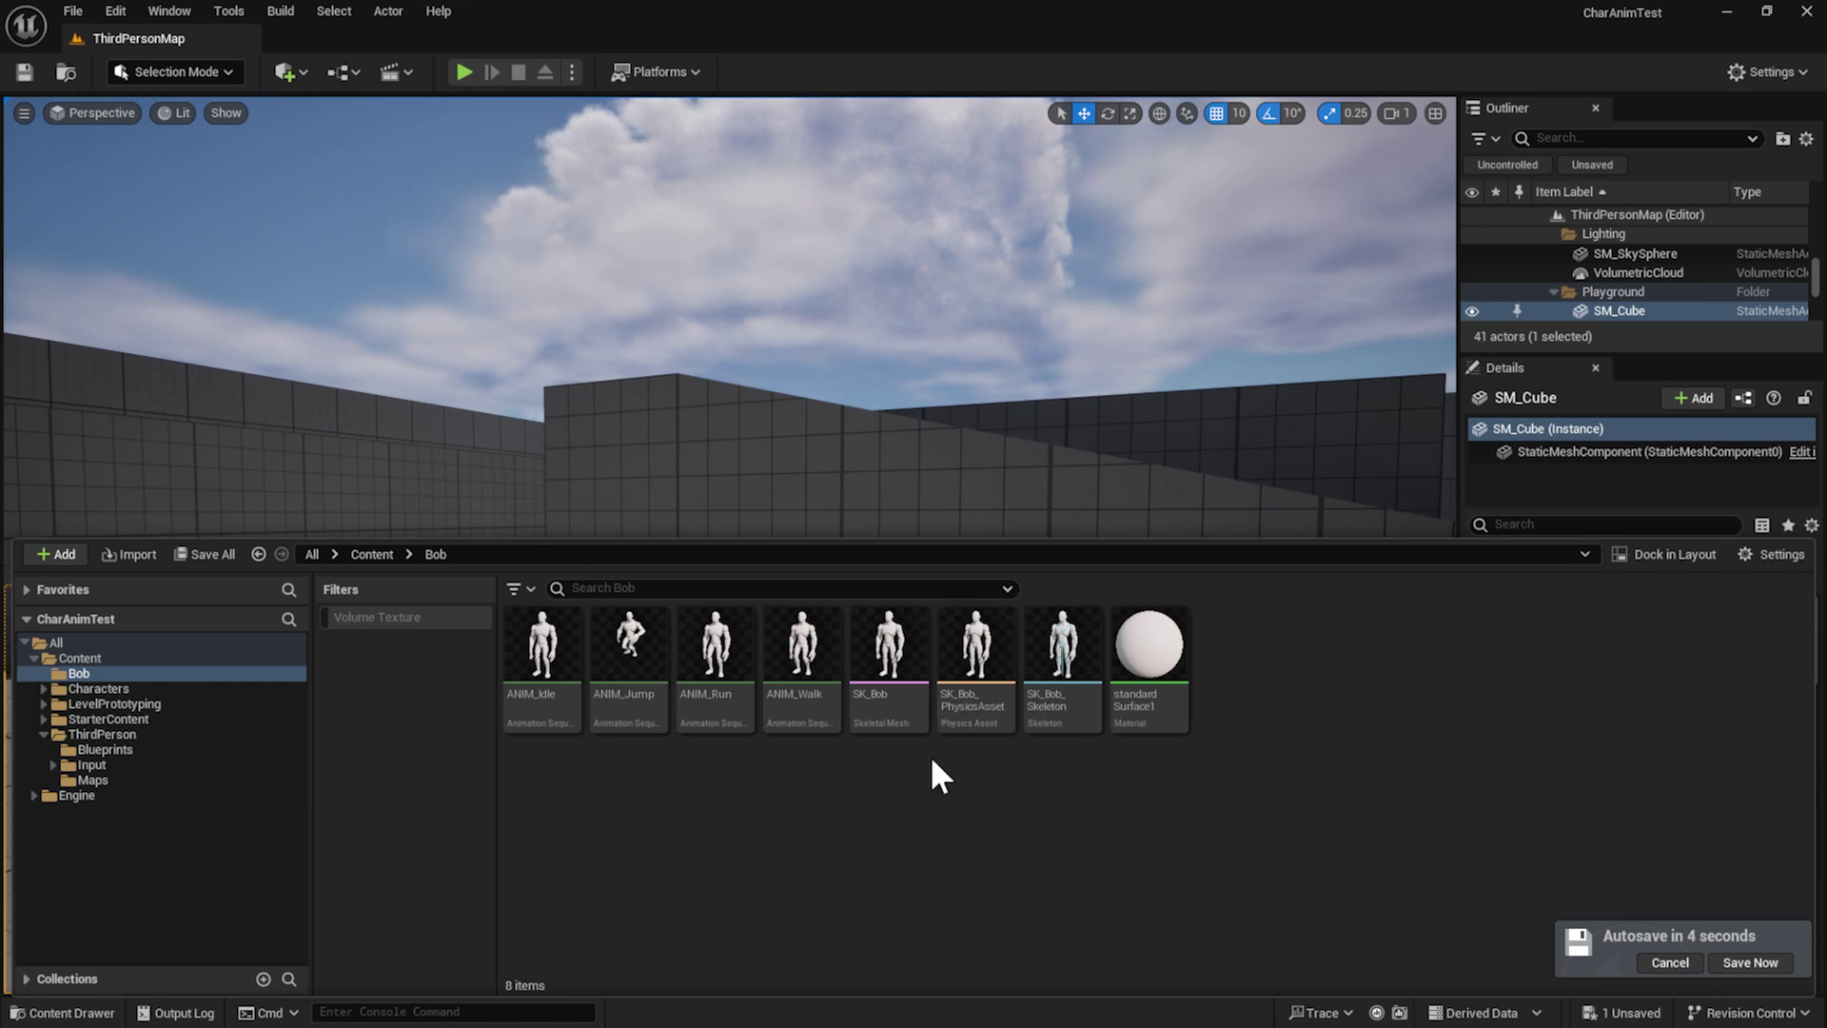
Create a new folder named Anim inside the Bob content folder
{"action": "mouse_move", "coordinate": [810, 684]}
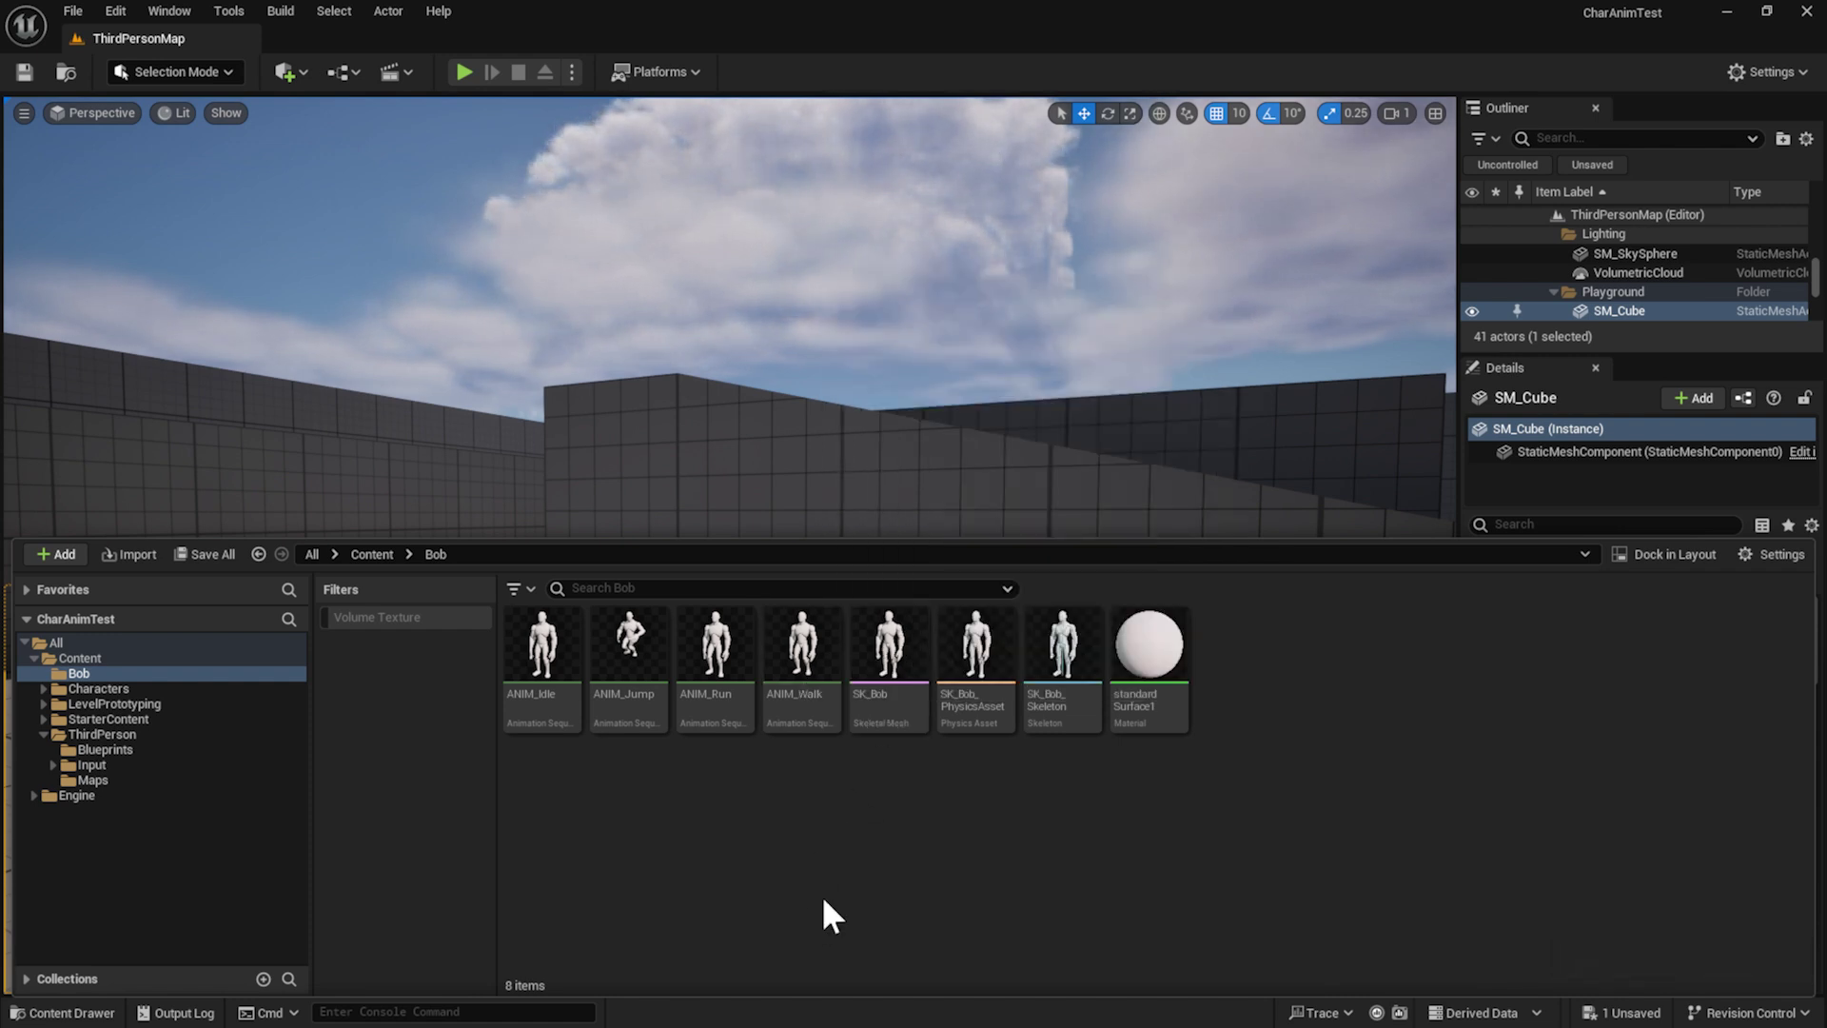
{"action": "right_click", "coordinate": [955, 813]}
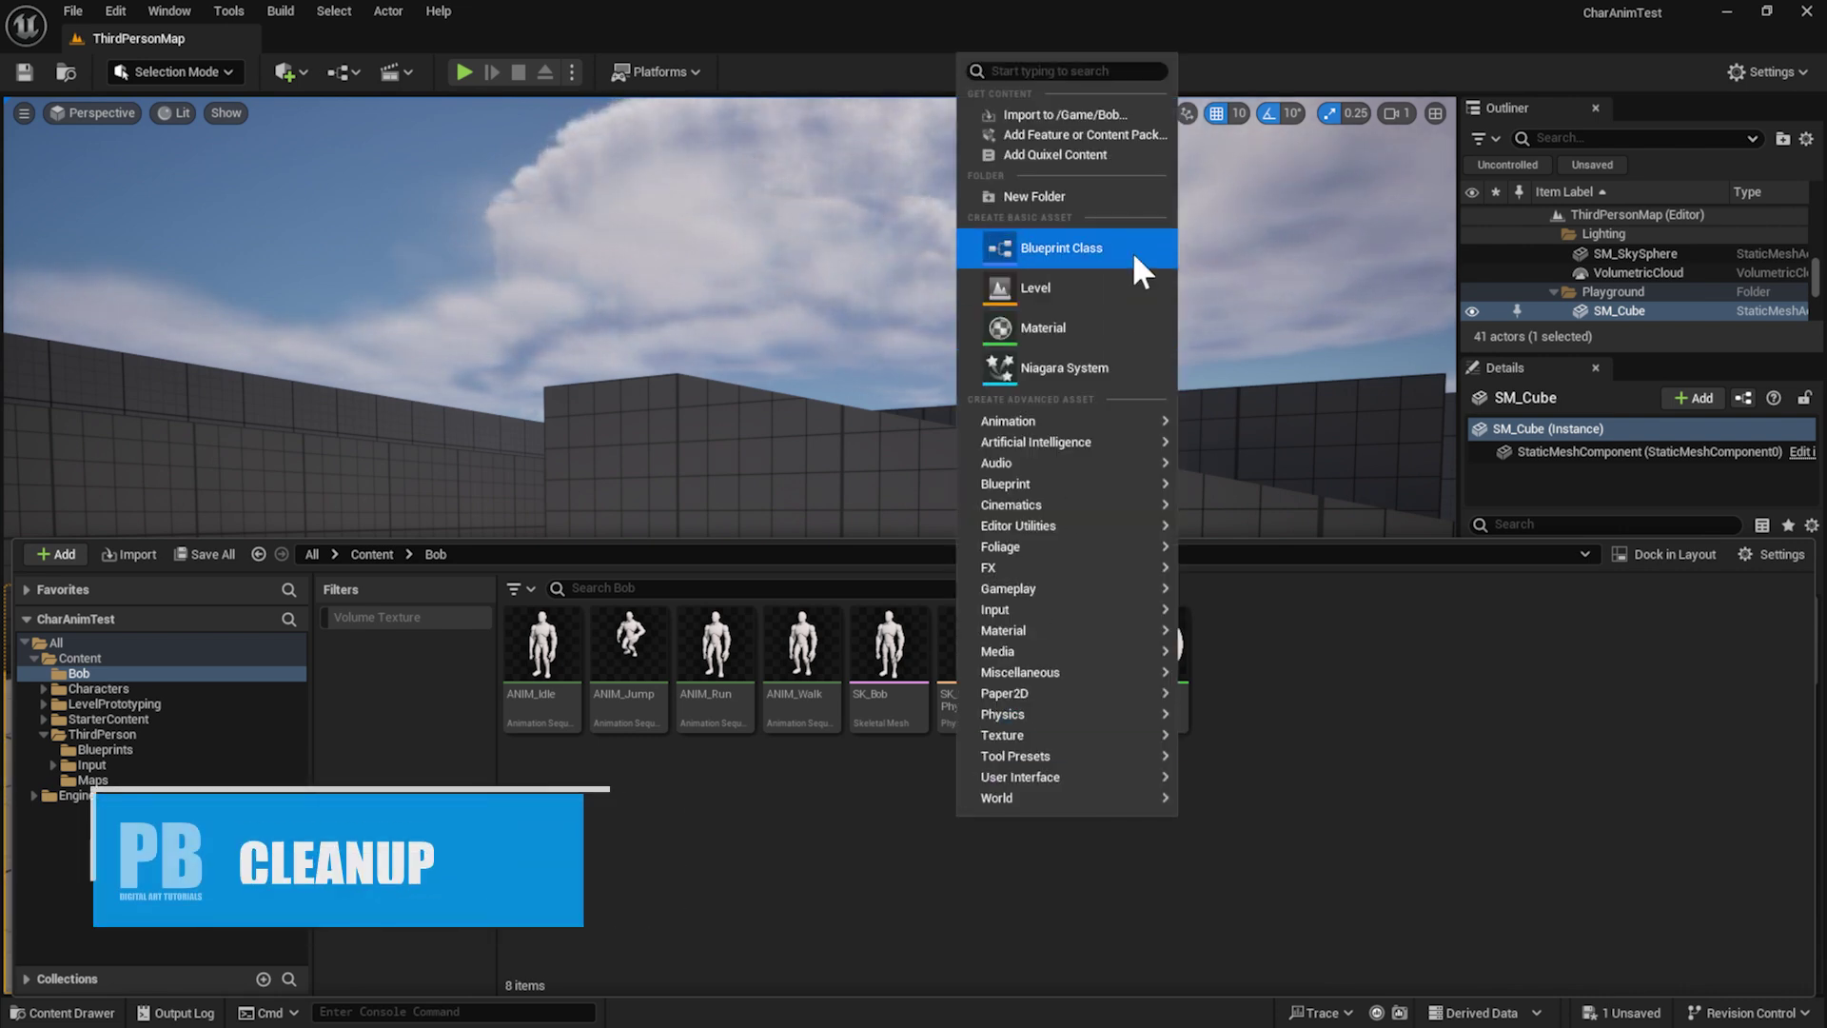
{"action": "left_click", "coordinate": [1077, 194]}
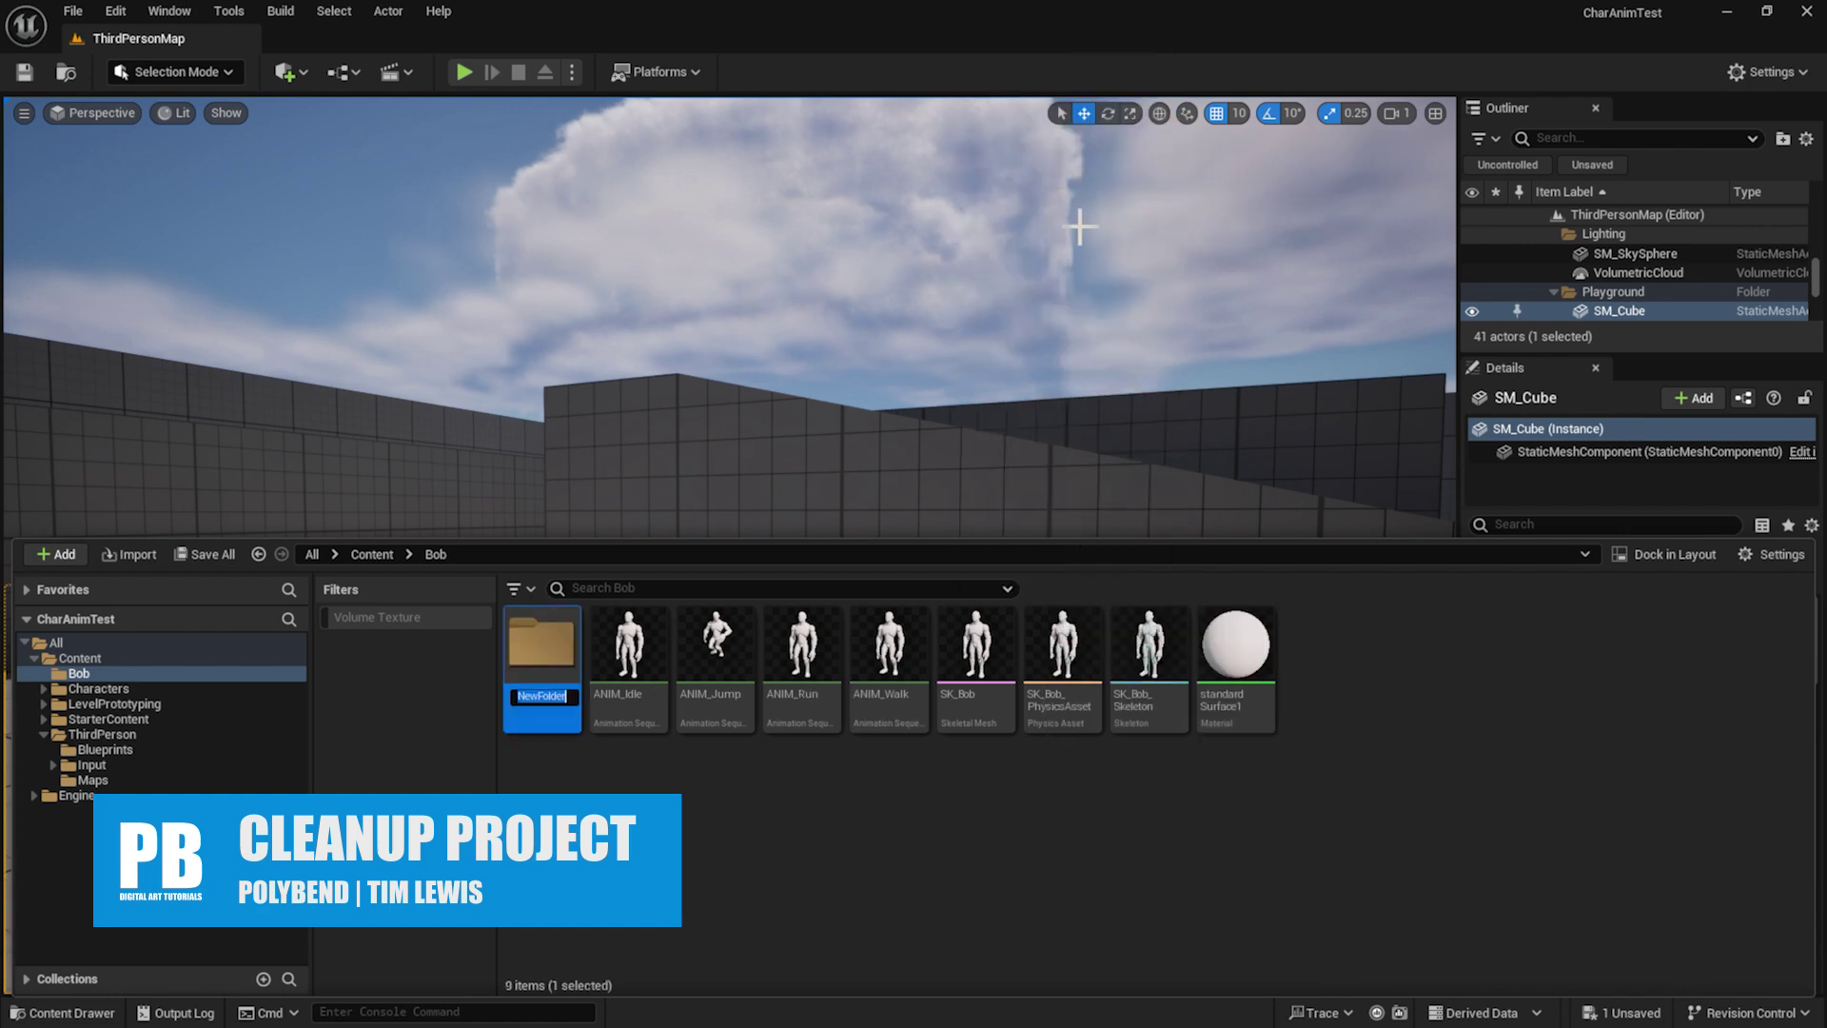
{"action": "type", "text": "Anim"}
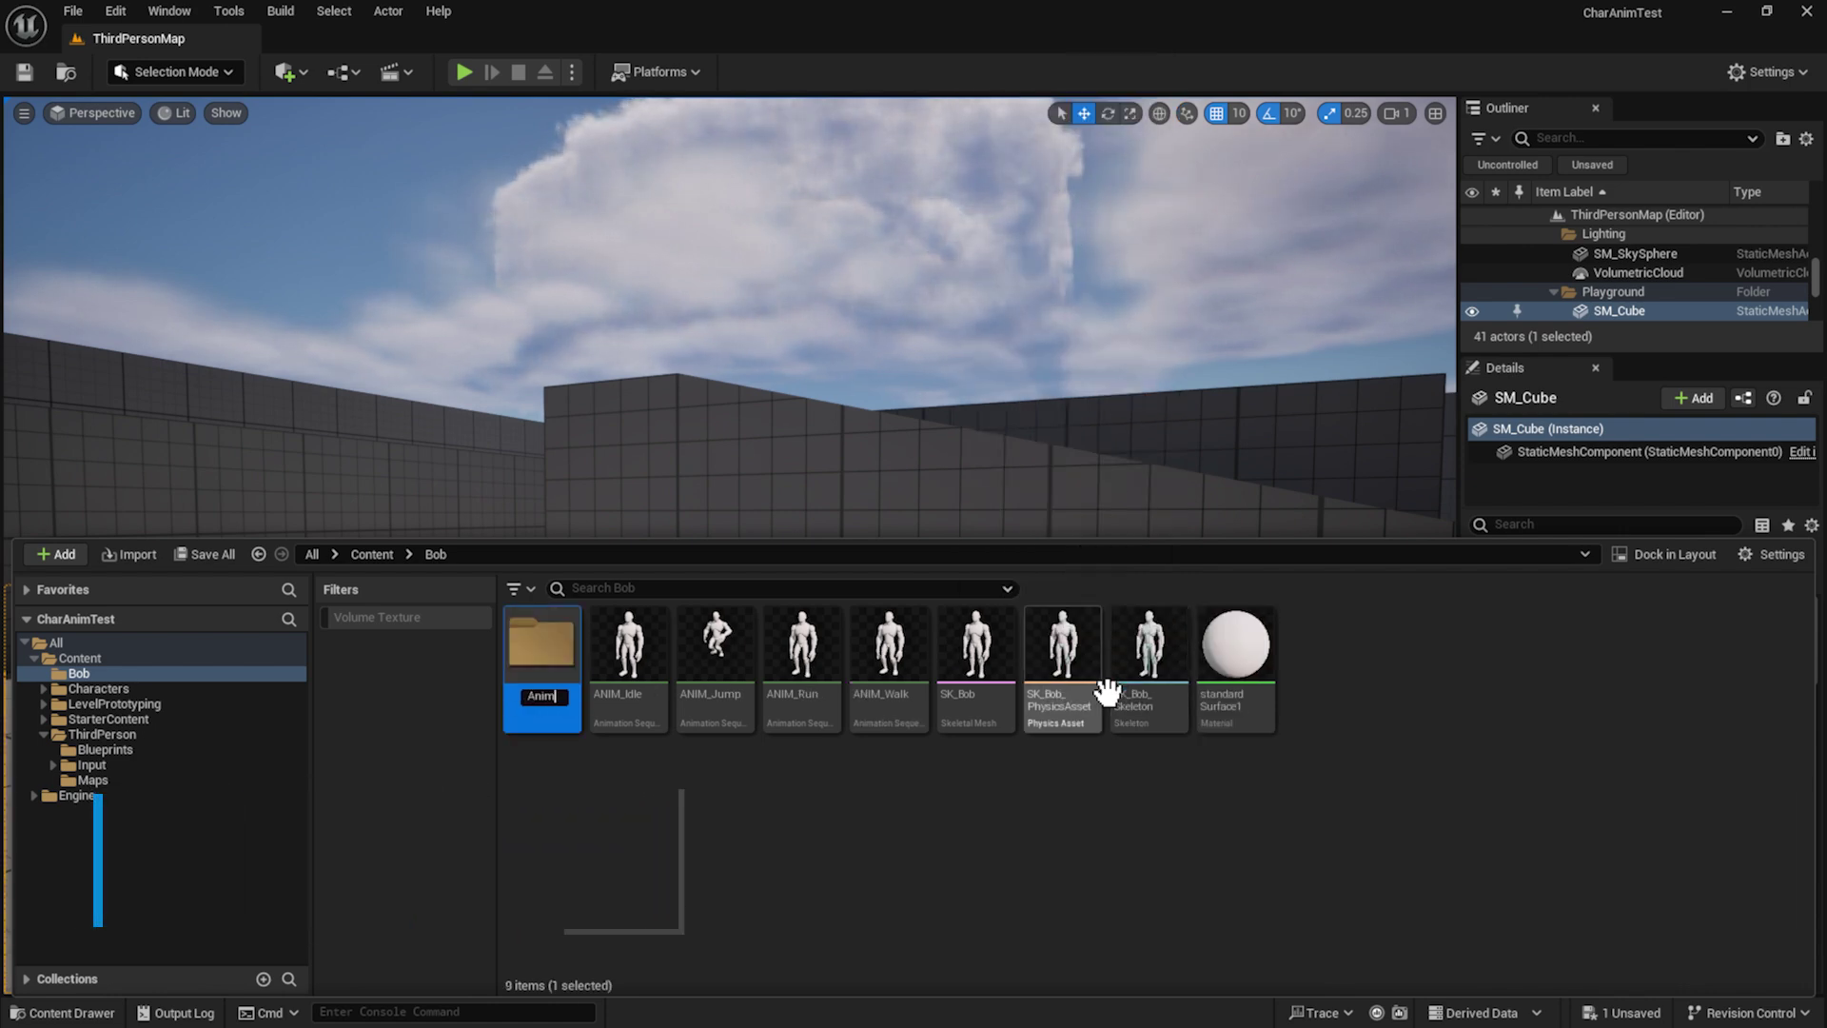
{"action": "key", "text": "Return"}
Move the four animation sequences ANIM_Idle, ANIM_Jump, ANIM_Run and ANIM_Walk into the Anim folder
{"action": "left_click", "coordinate": [629, 644]}
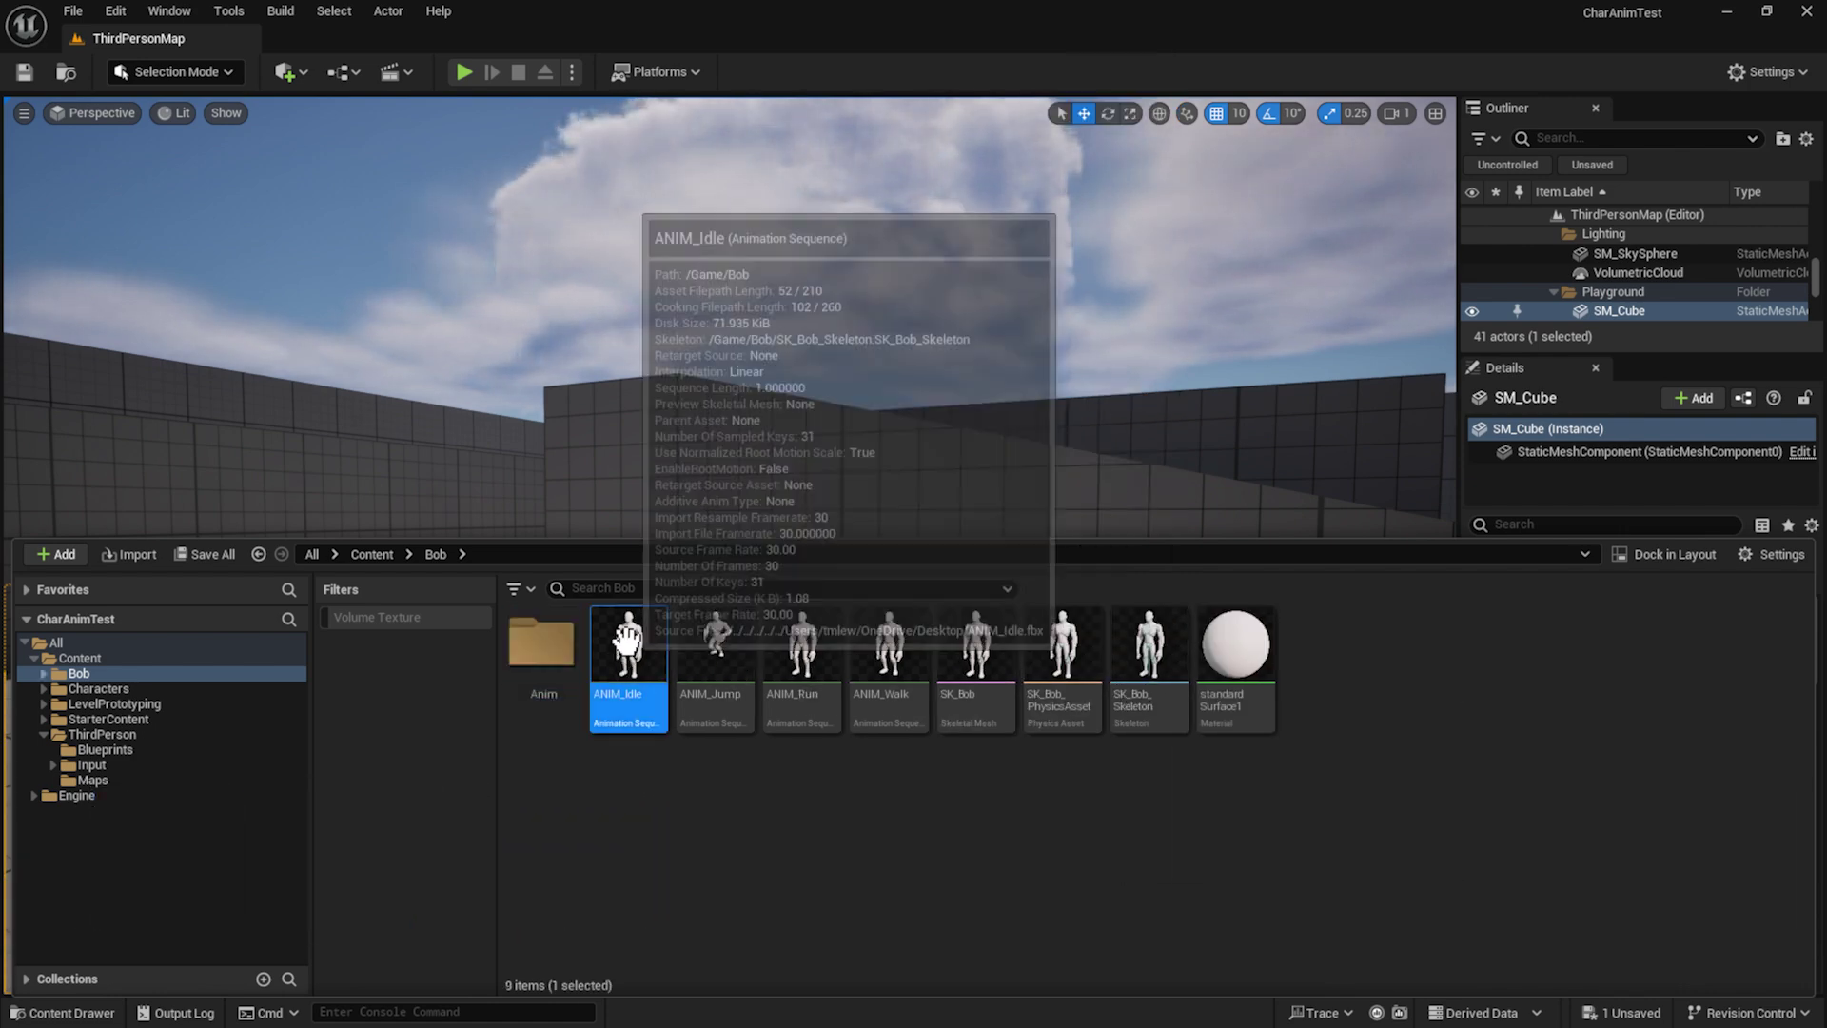
{"action": "left_click", "coordinate": [883, 653], "text": "shift"}
{"action": "left_click_drag", "start_coordinate": [883, 653], "coordinate": [562, 655]}
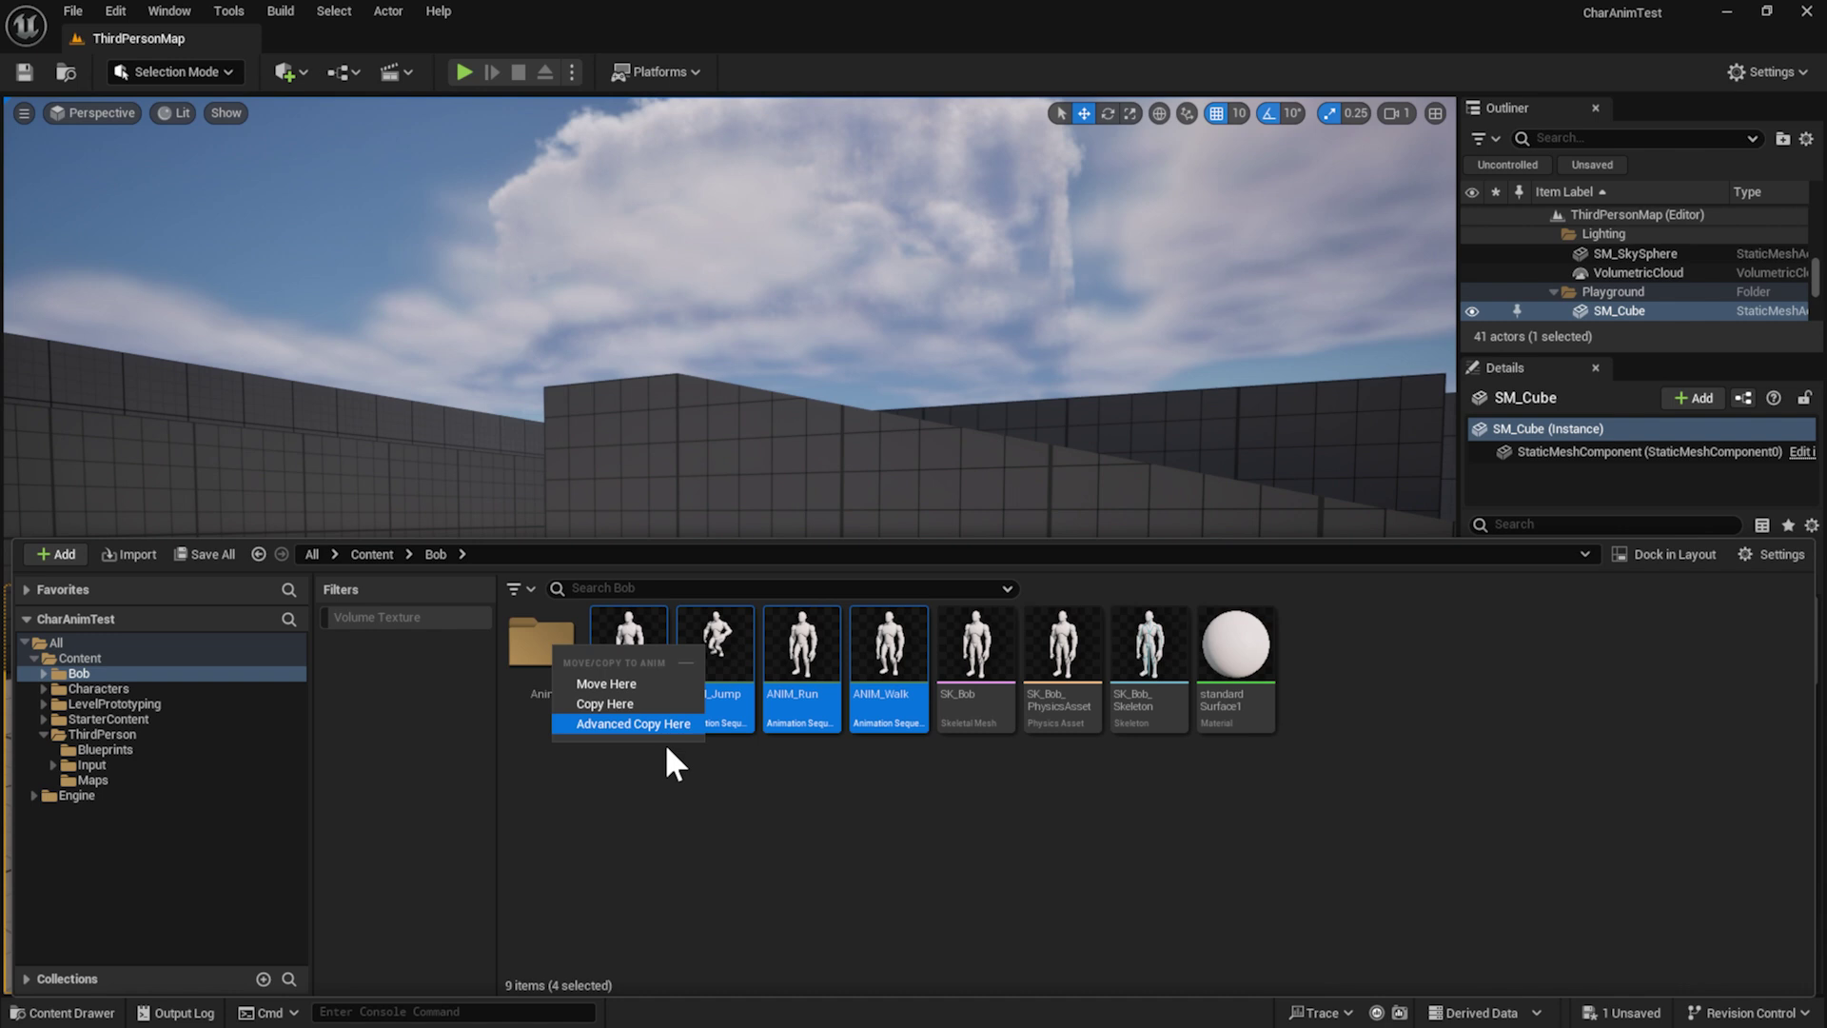
{"action": "left_click", "coordinate": [639, 683]}
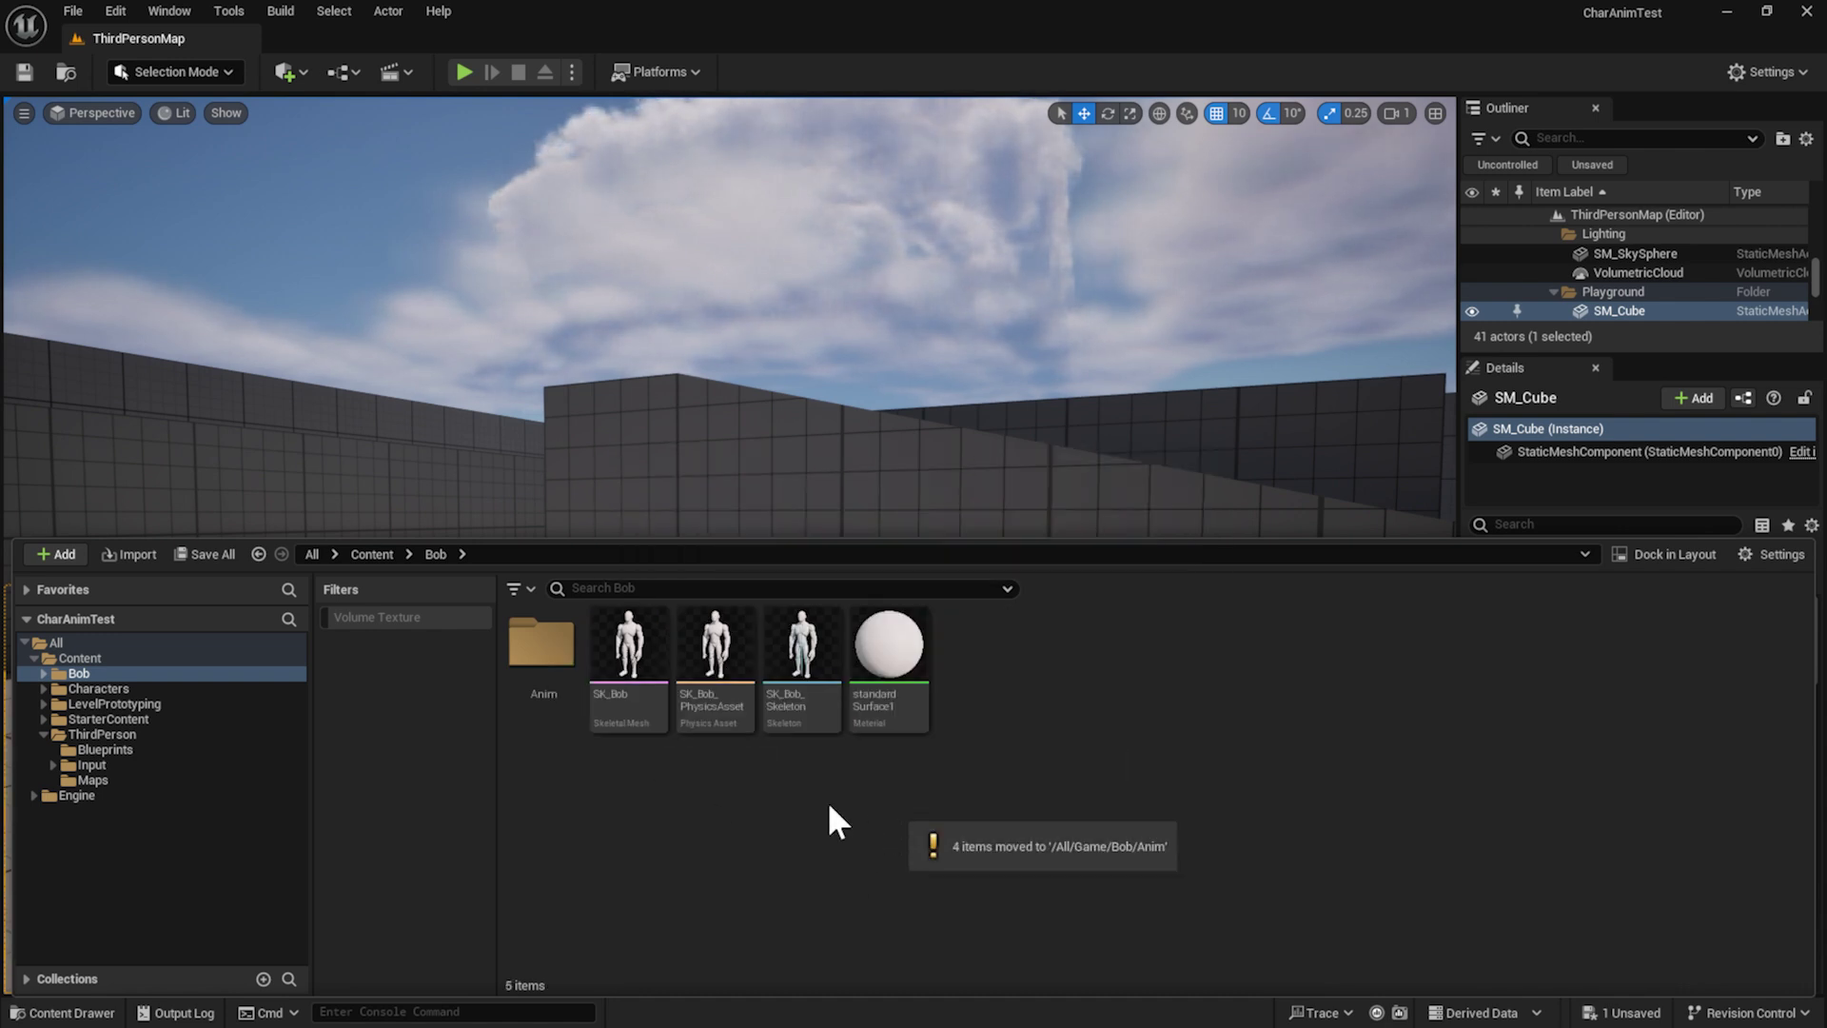
Create another folder named Blueprints inside the Bob content folder
{"action": "right_click", "coordinate": [690, 843]}
{"action": "left_click", "coordinate": [826, 238]}
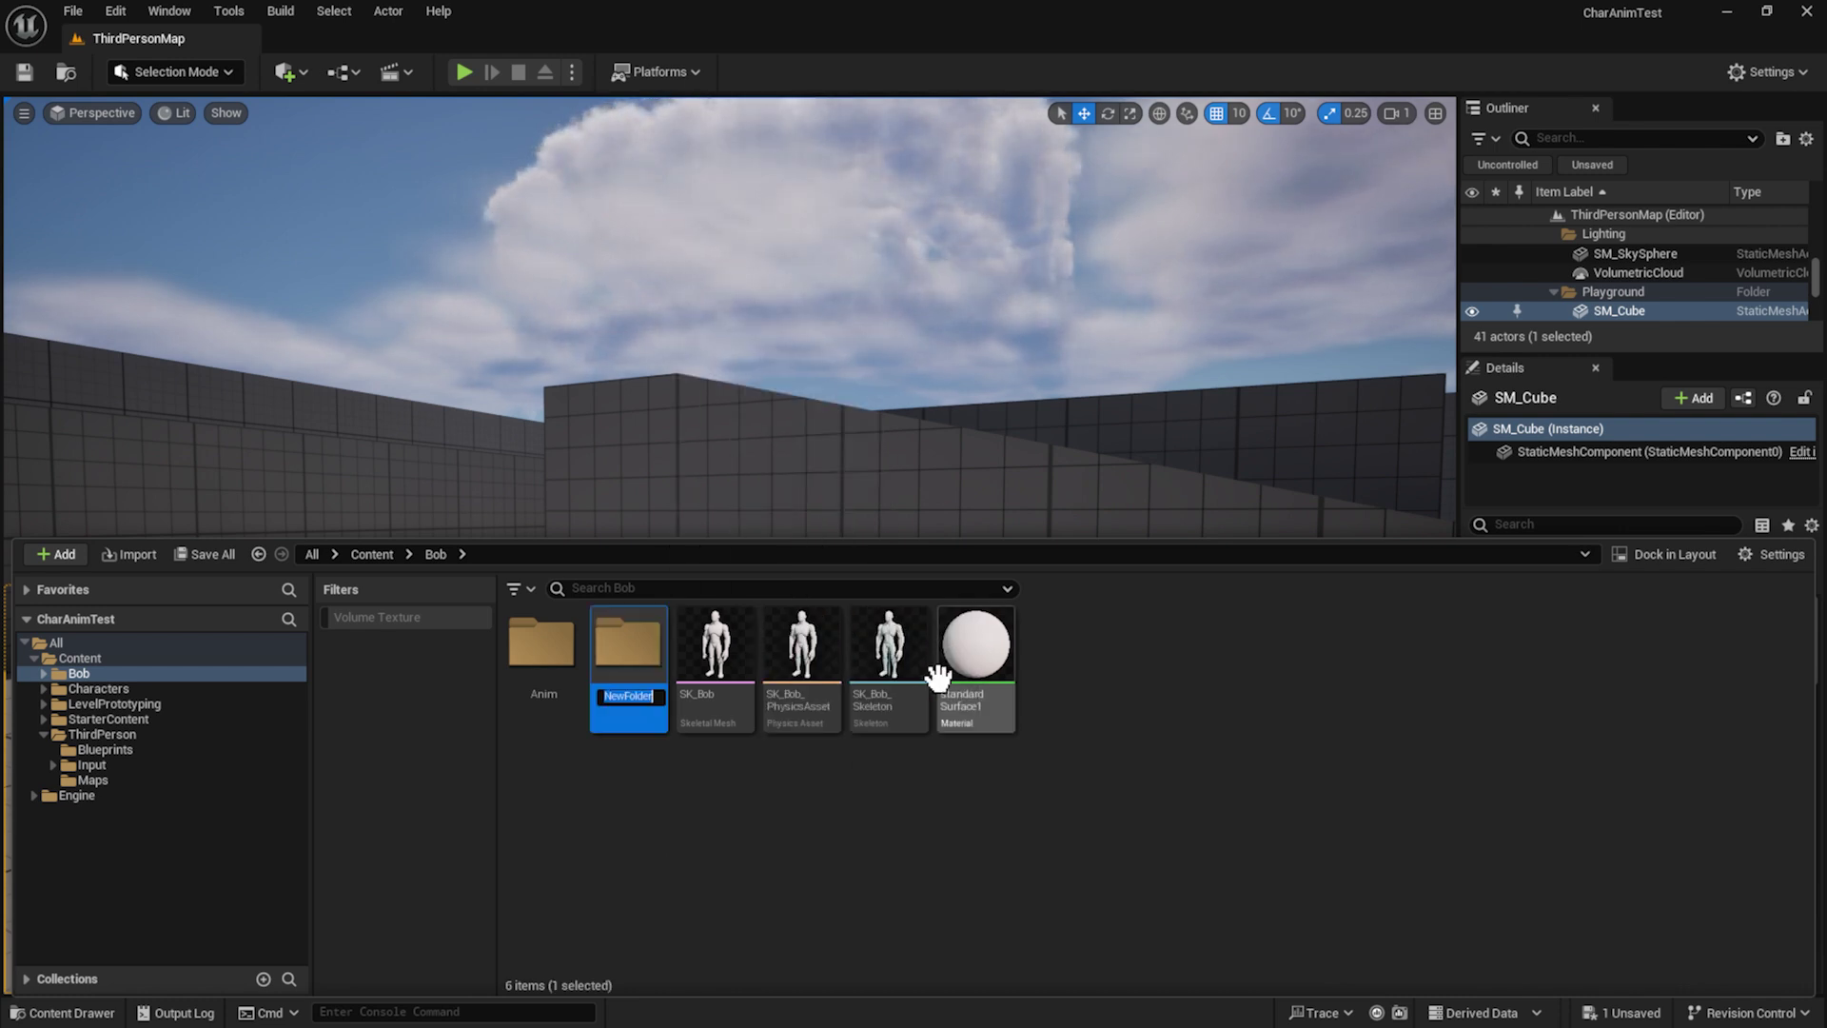
{"action": "type", "text": "Blue"}
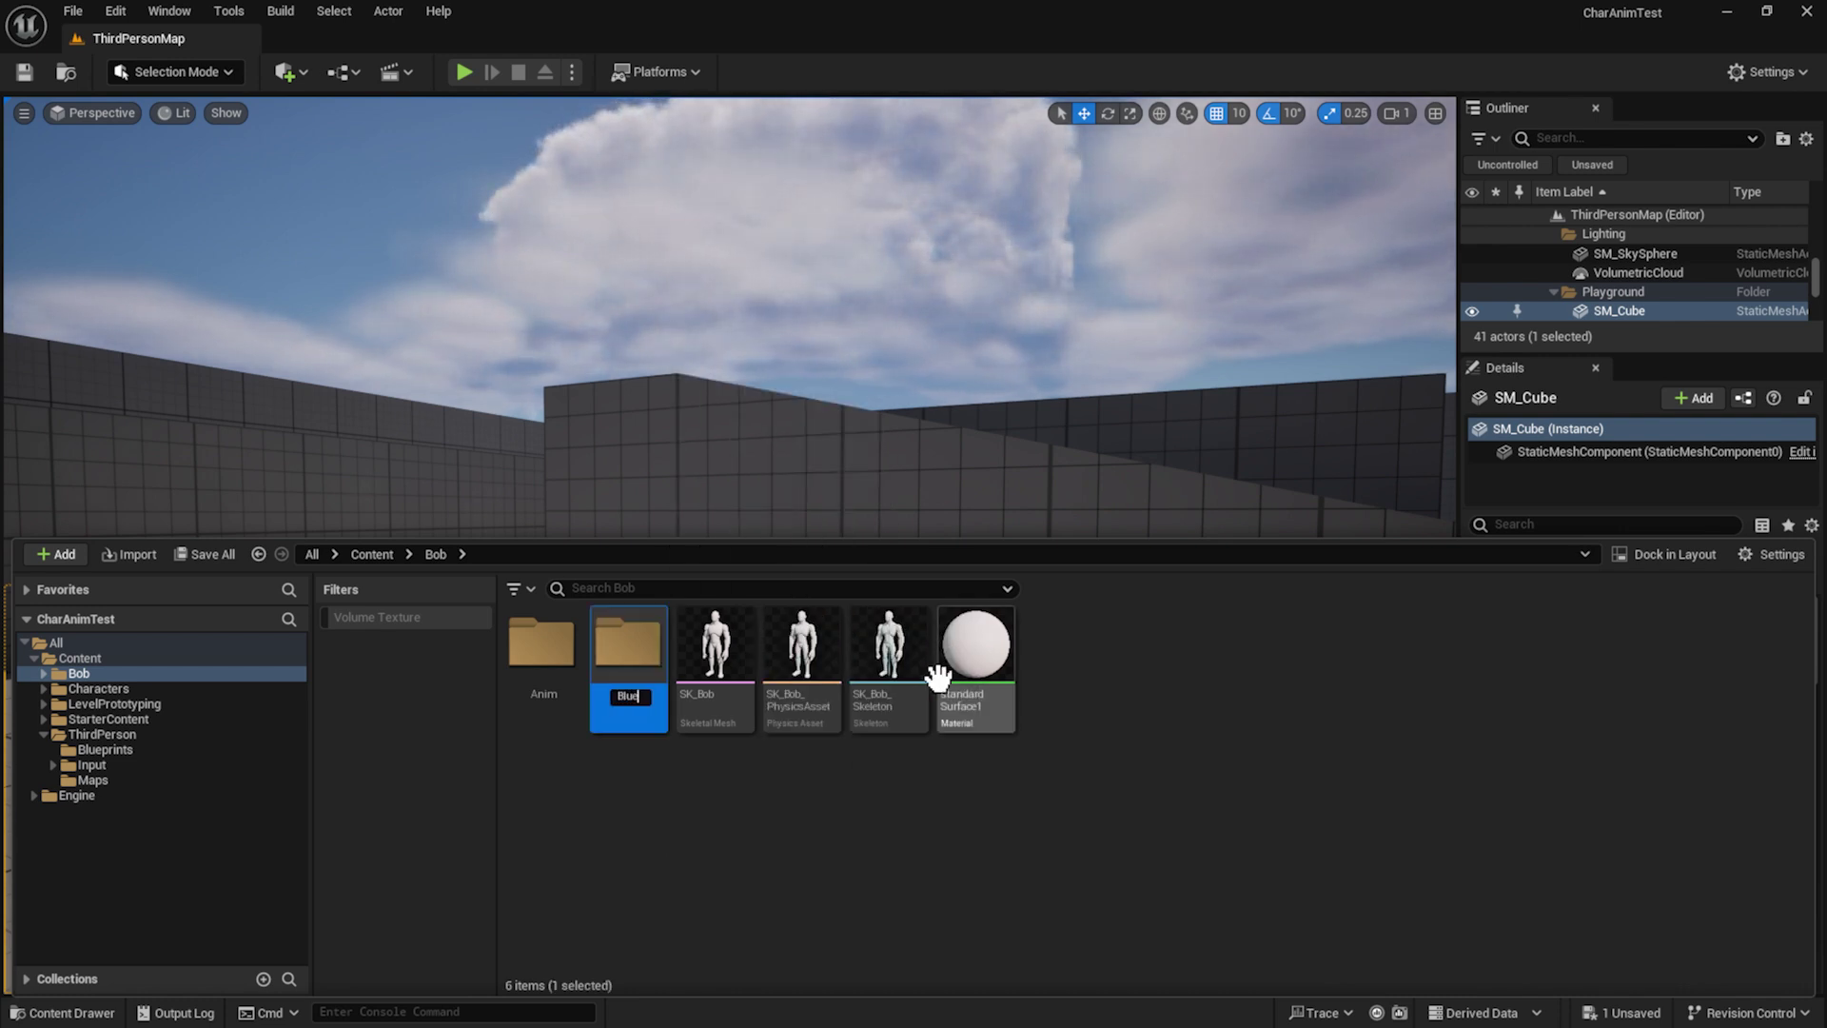
{"action": "type", "text": "prints"}
{"action": "key", "text": "Return"}
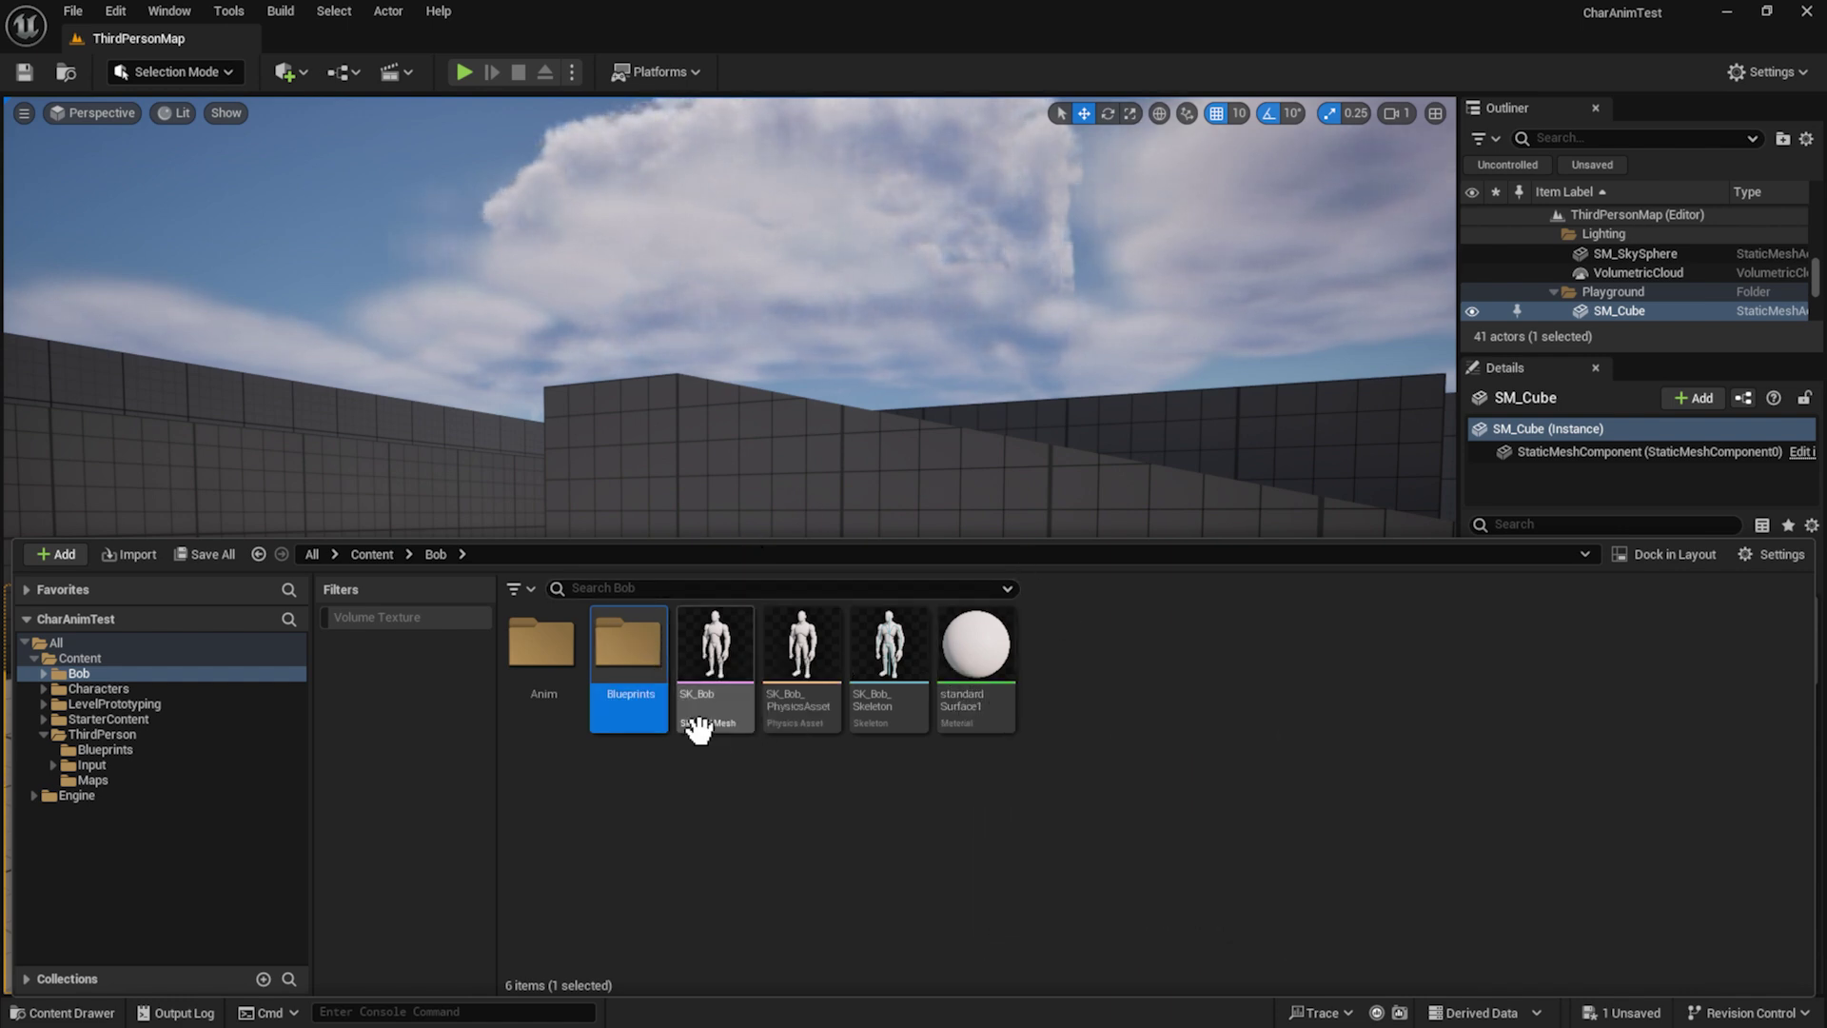
Create an Animation Blueprint for SK_Bob_Skeleton inside Bob's Blueprints folder and name it ABP_Bob
{"action": "double_click", "coordinate": [637, 661]}
{"action": "right_click", "coordinate": [785, 724]}
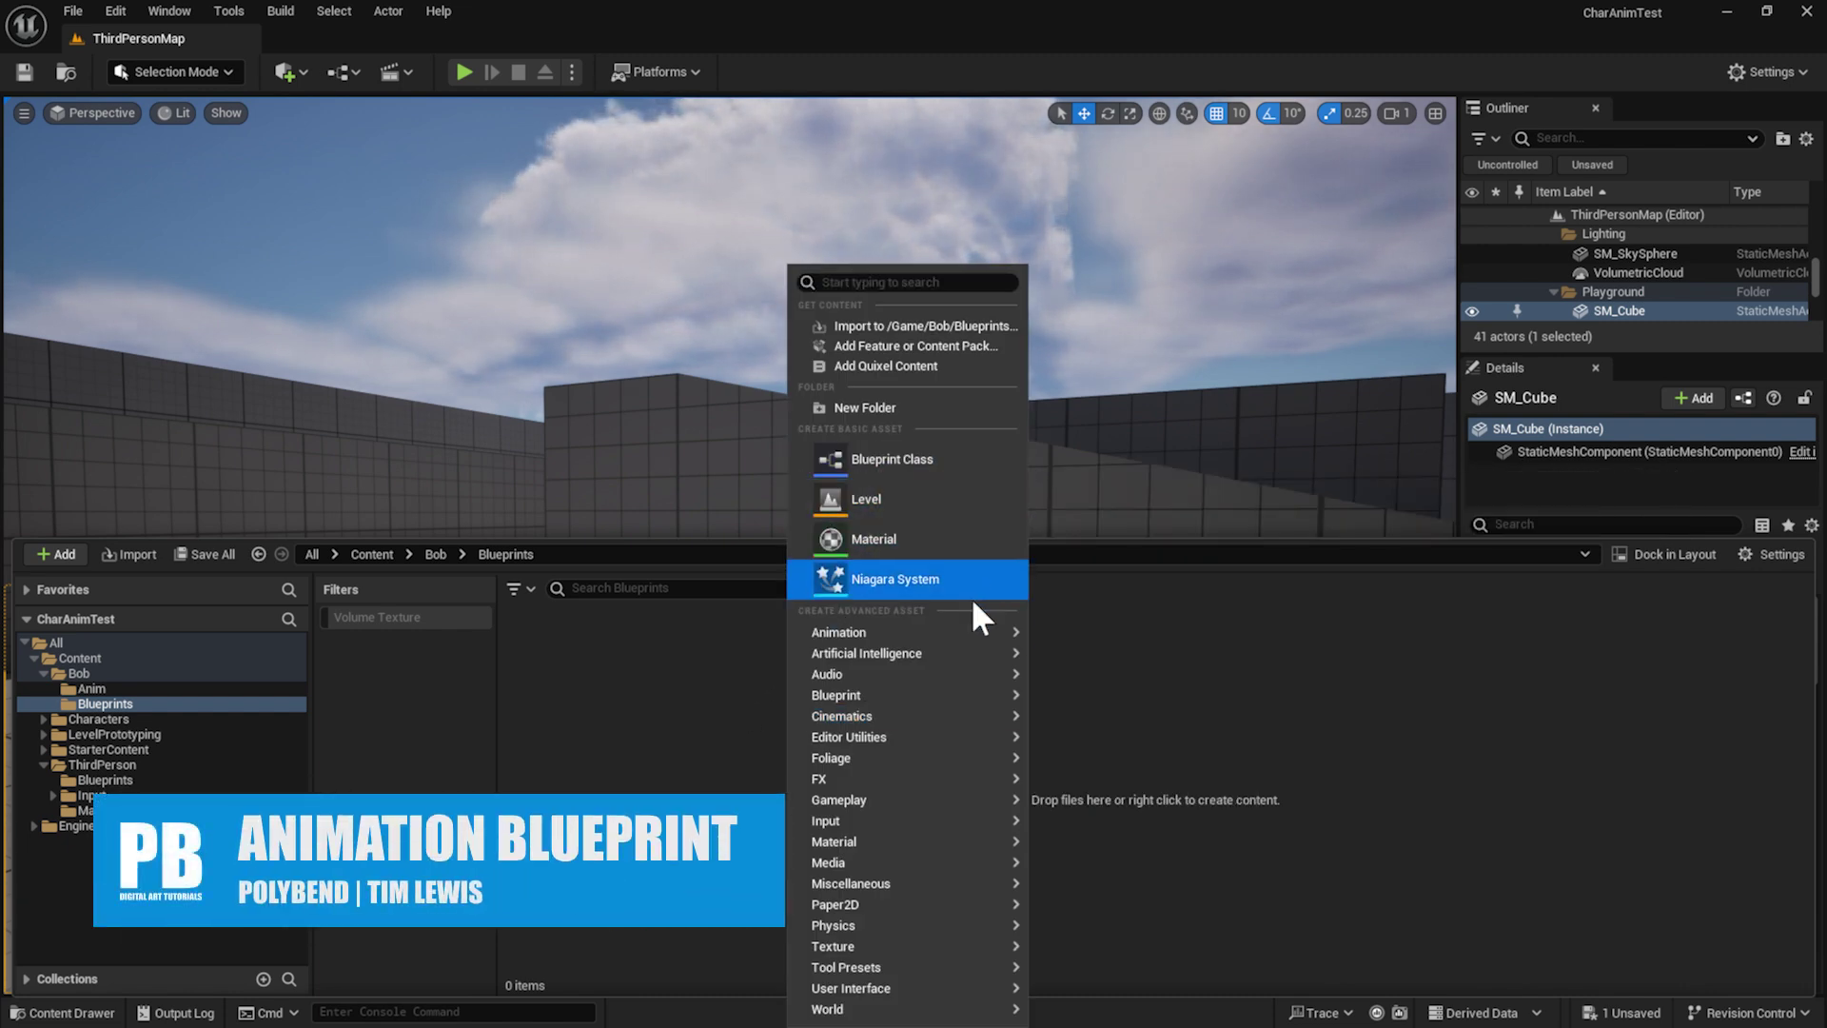
{"action": "mouse_move", "coordinate": [965, 628]}
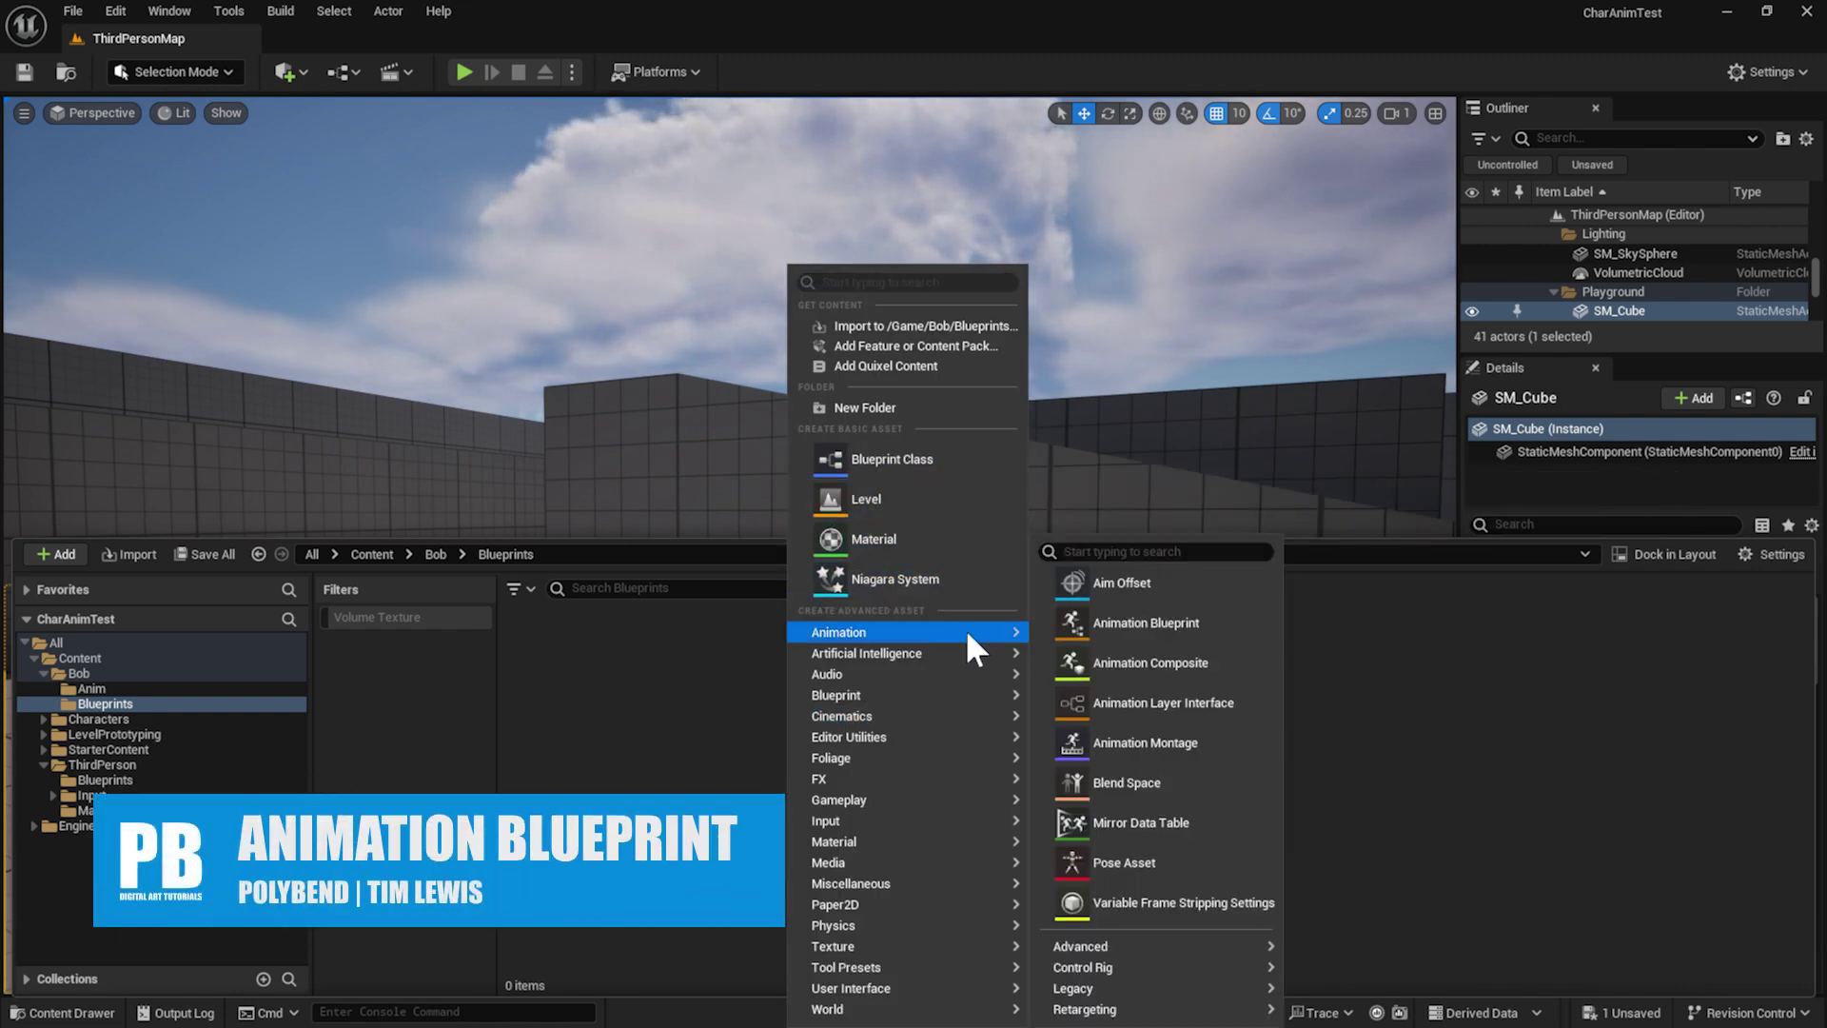
{"action": "left_click", "coordinate": [1197, 627]}
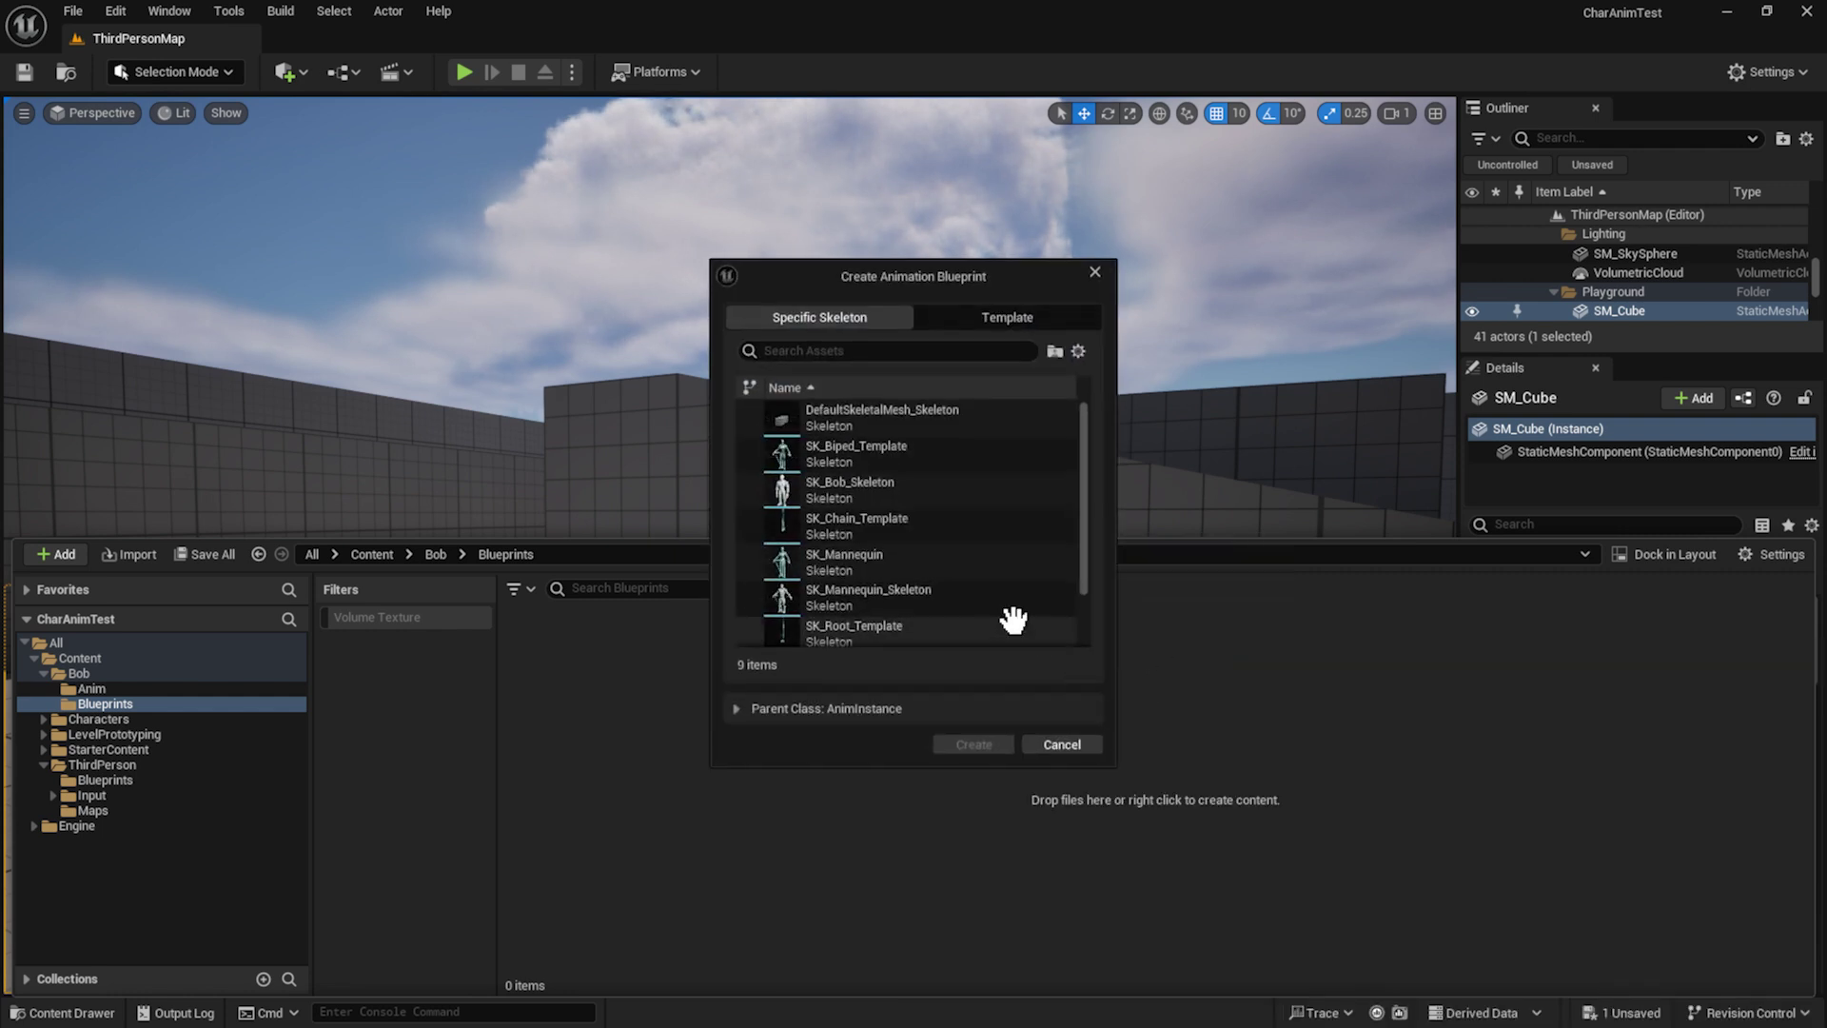
{"action": "left_click", "coordinate": [877, 486]}
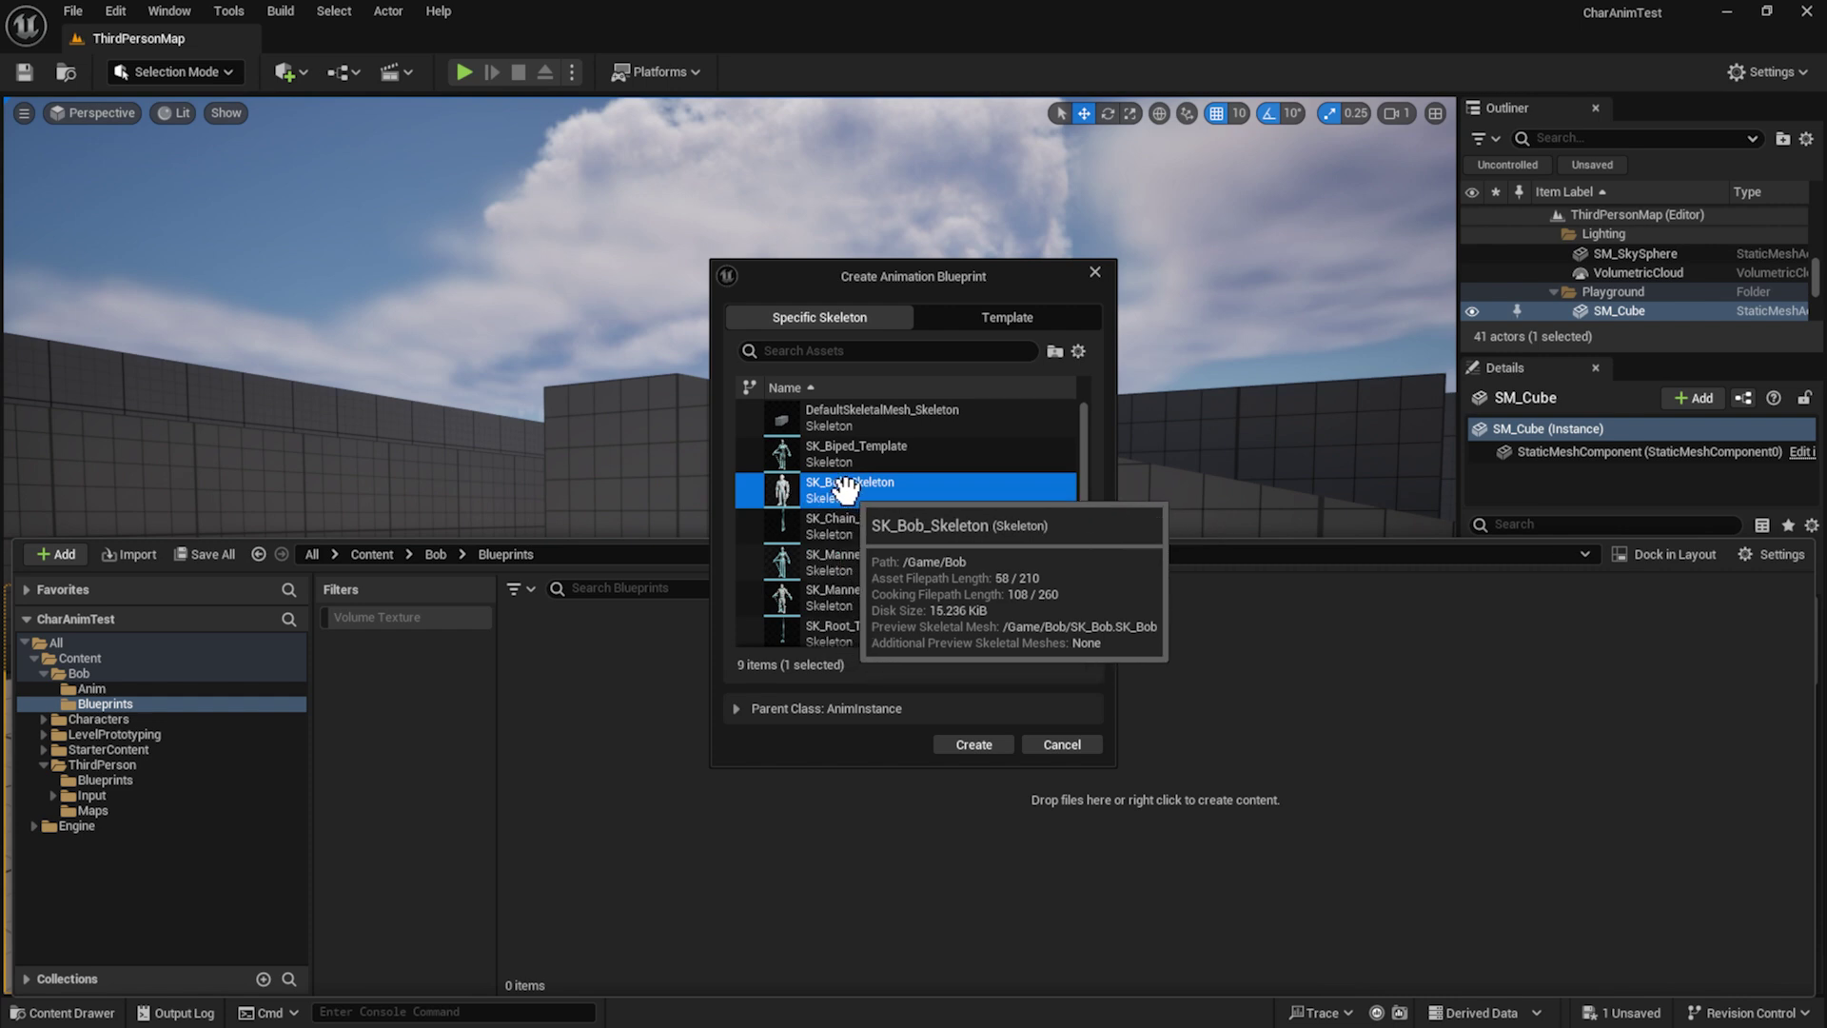
{"action": "left_click", "coordinate": [970, 744]}
{"action": "type", "text": "A"}
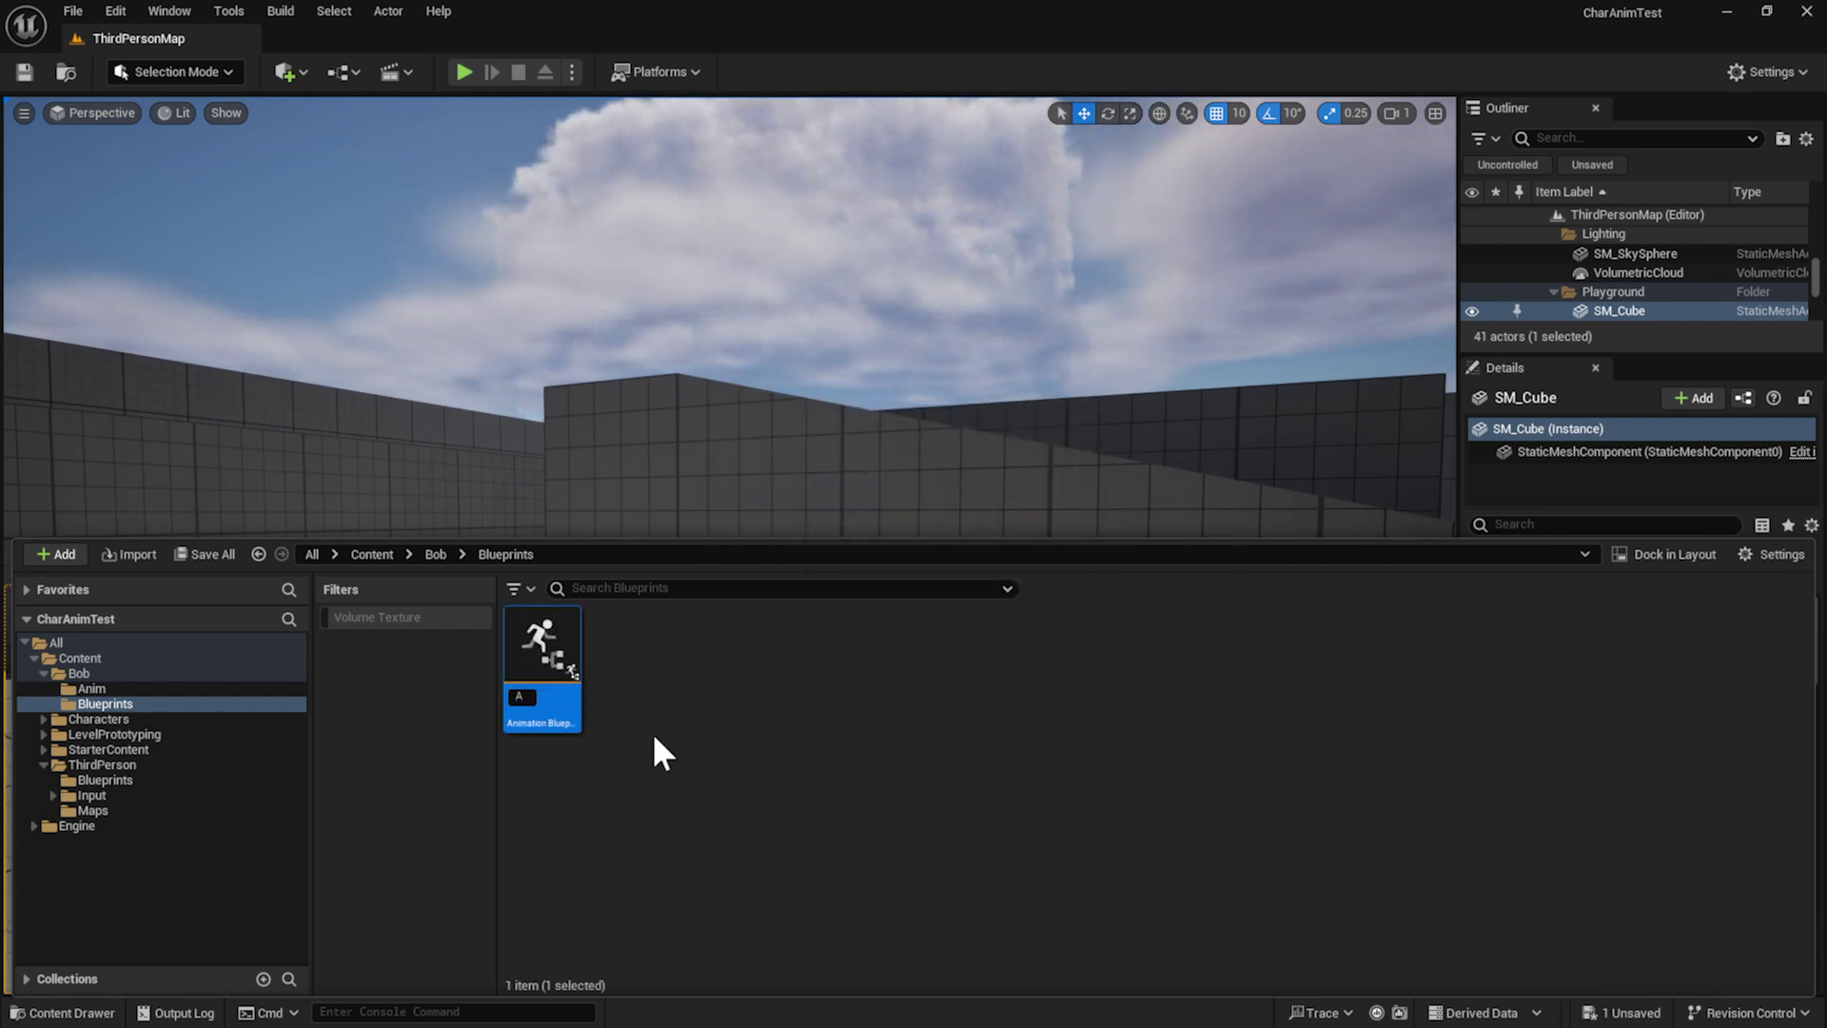
{"action": "type", "text": "BP_"}
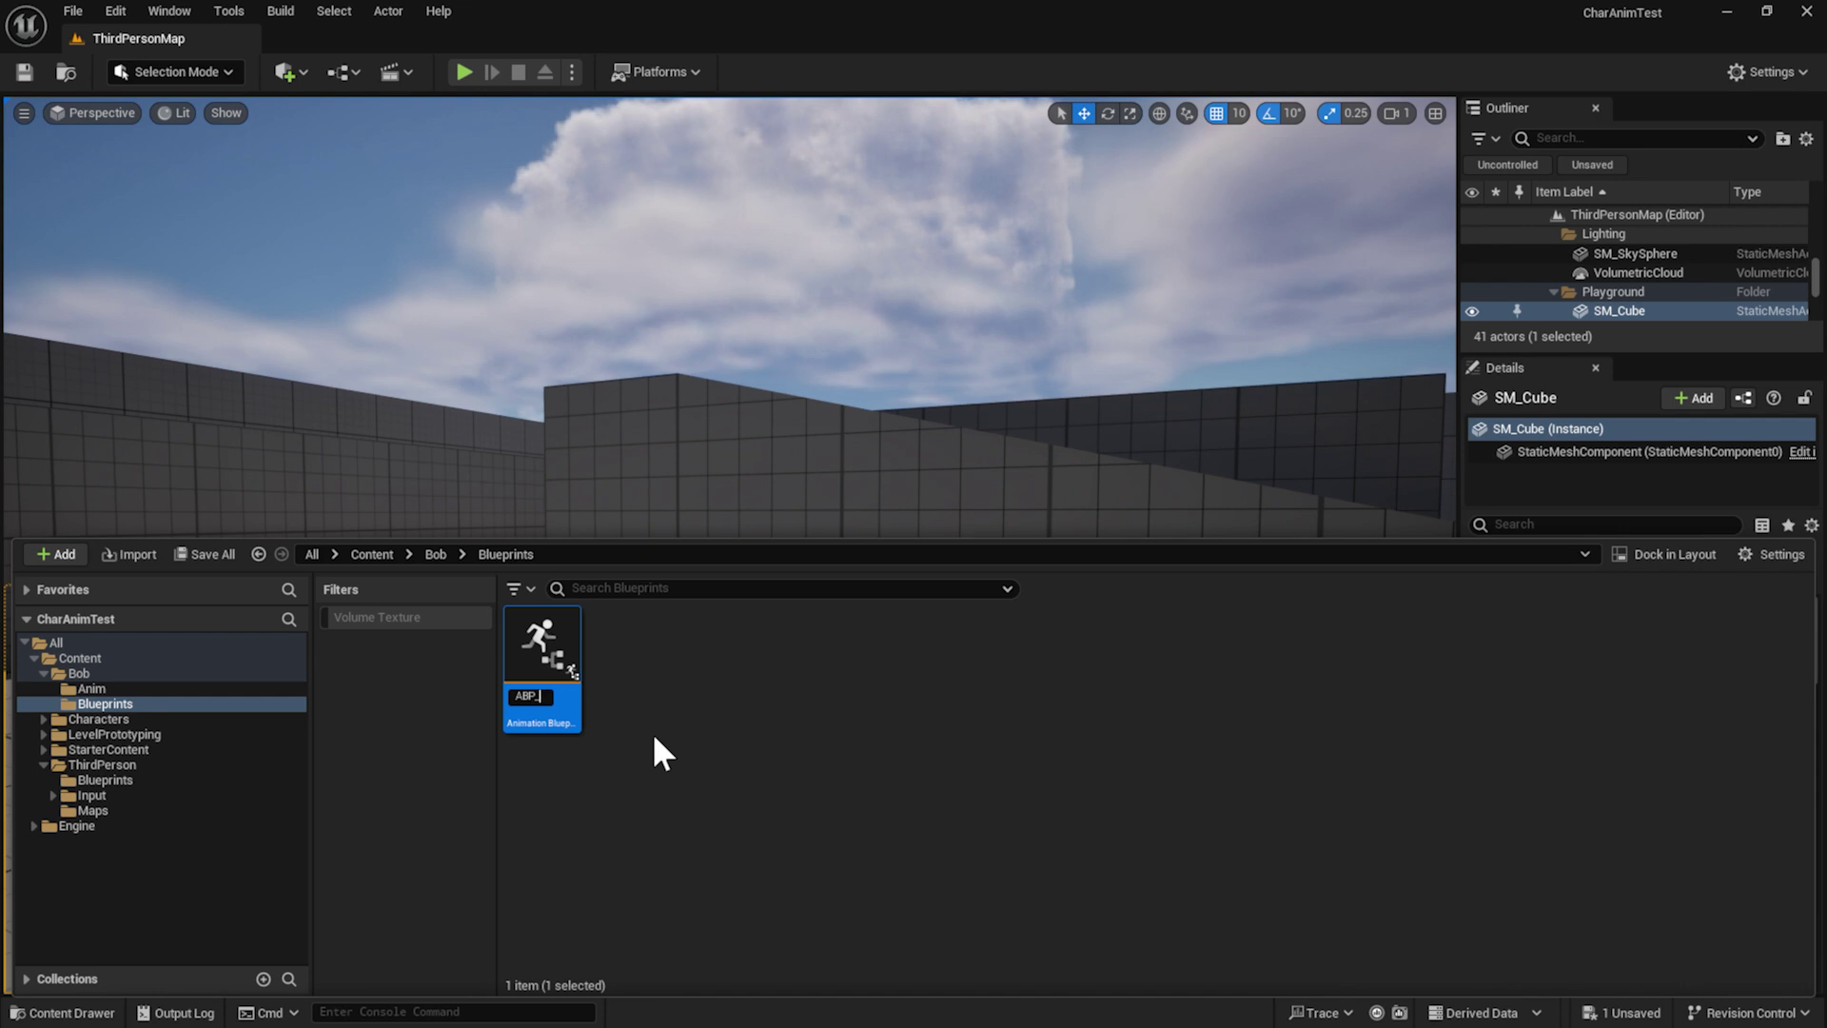
{"action": "type", "text": "Bob"}
{"action": "key", "text": "Return"}
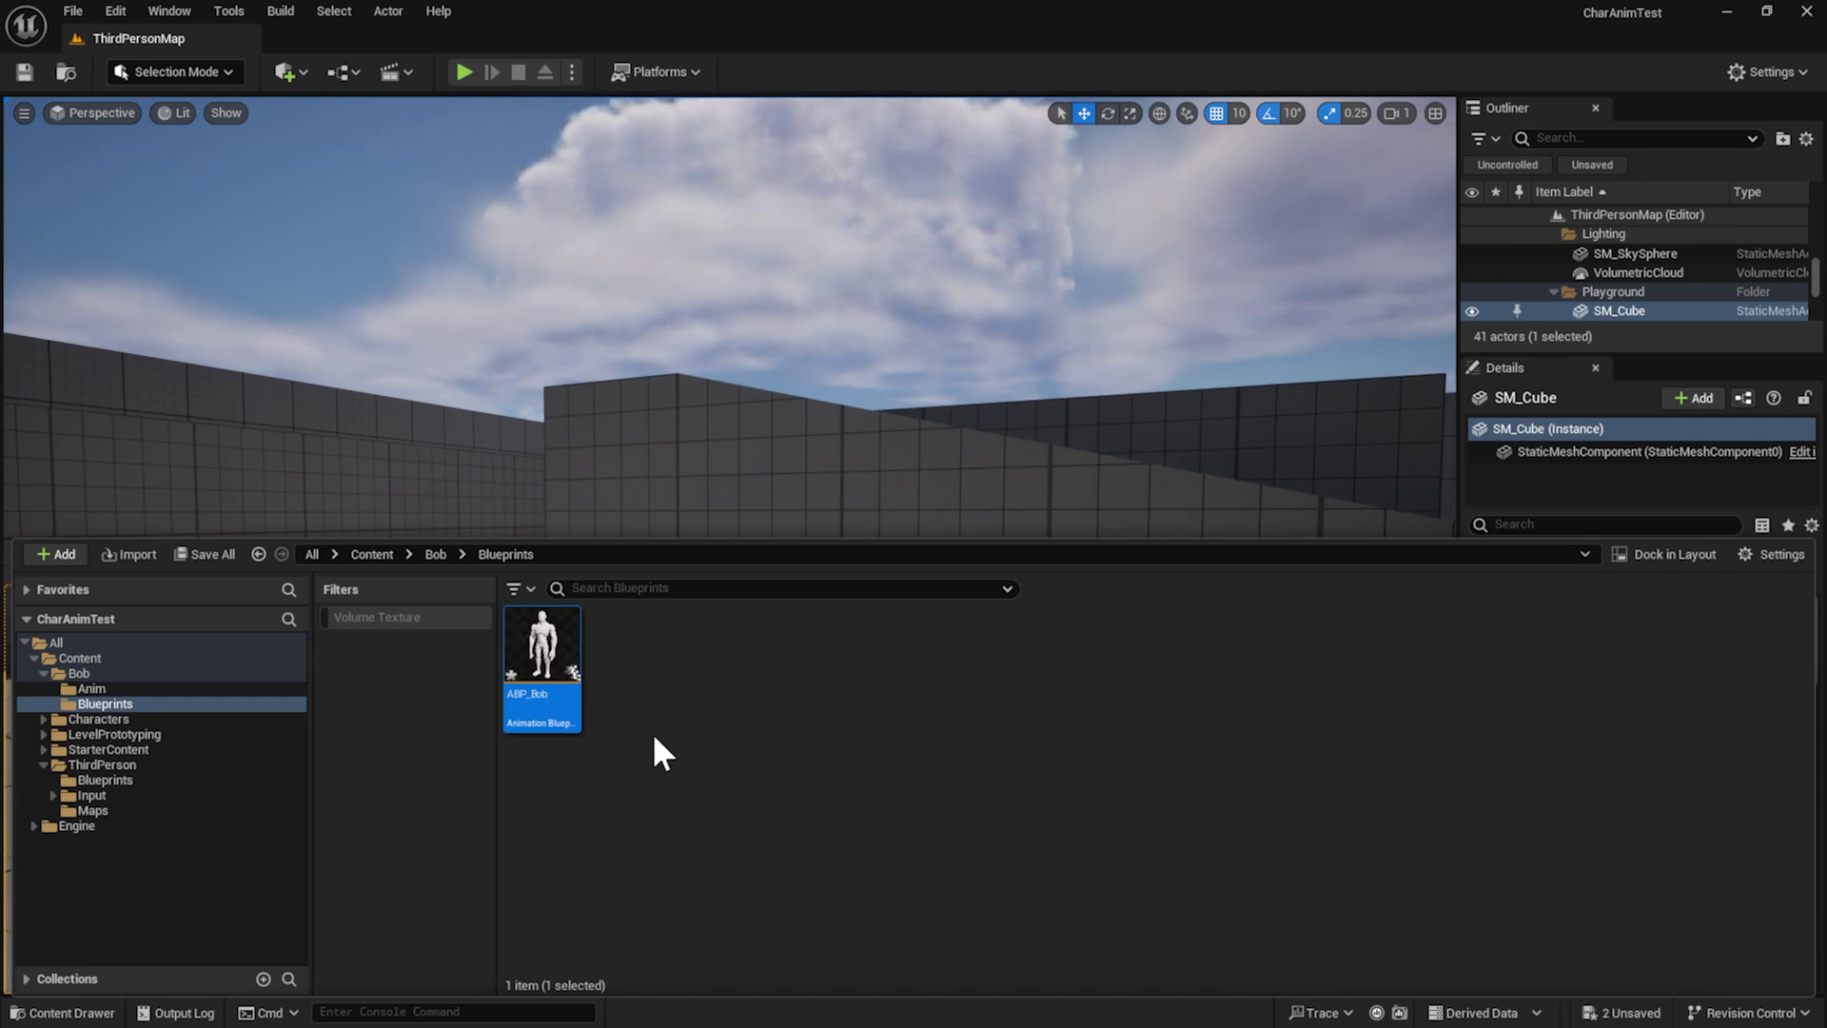
Open ABP_Bob, shift its Output Pose node slightly, and dock the blueprint editor beside the ThirdPersonMap level
{"action": "double_click", "coordinate": [547, 656]}
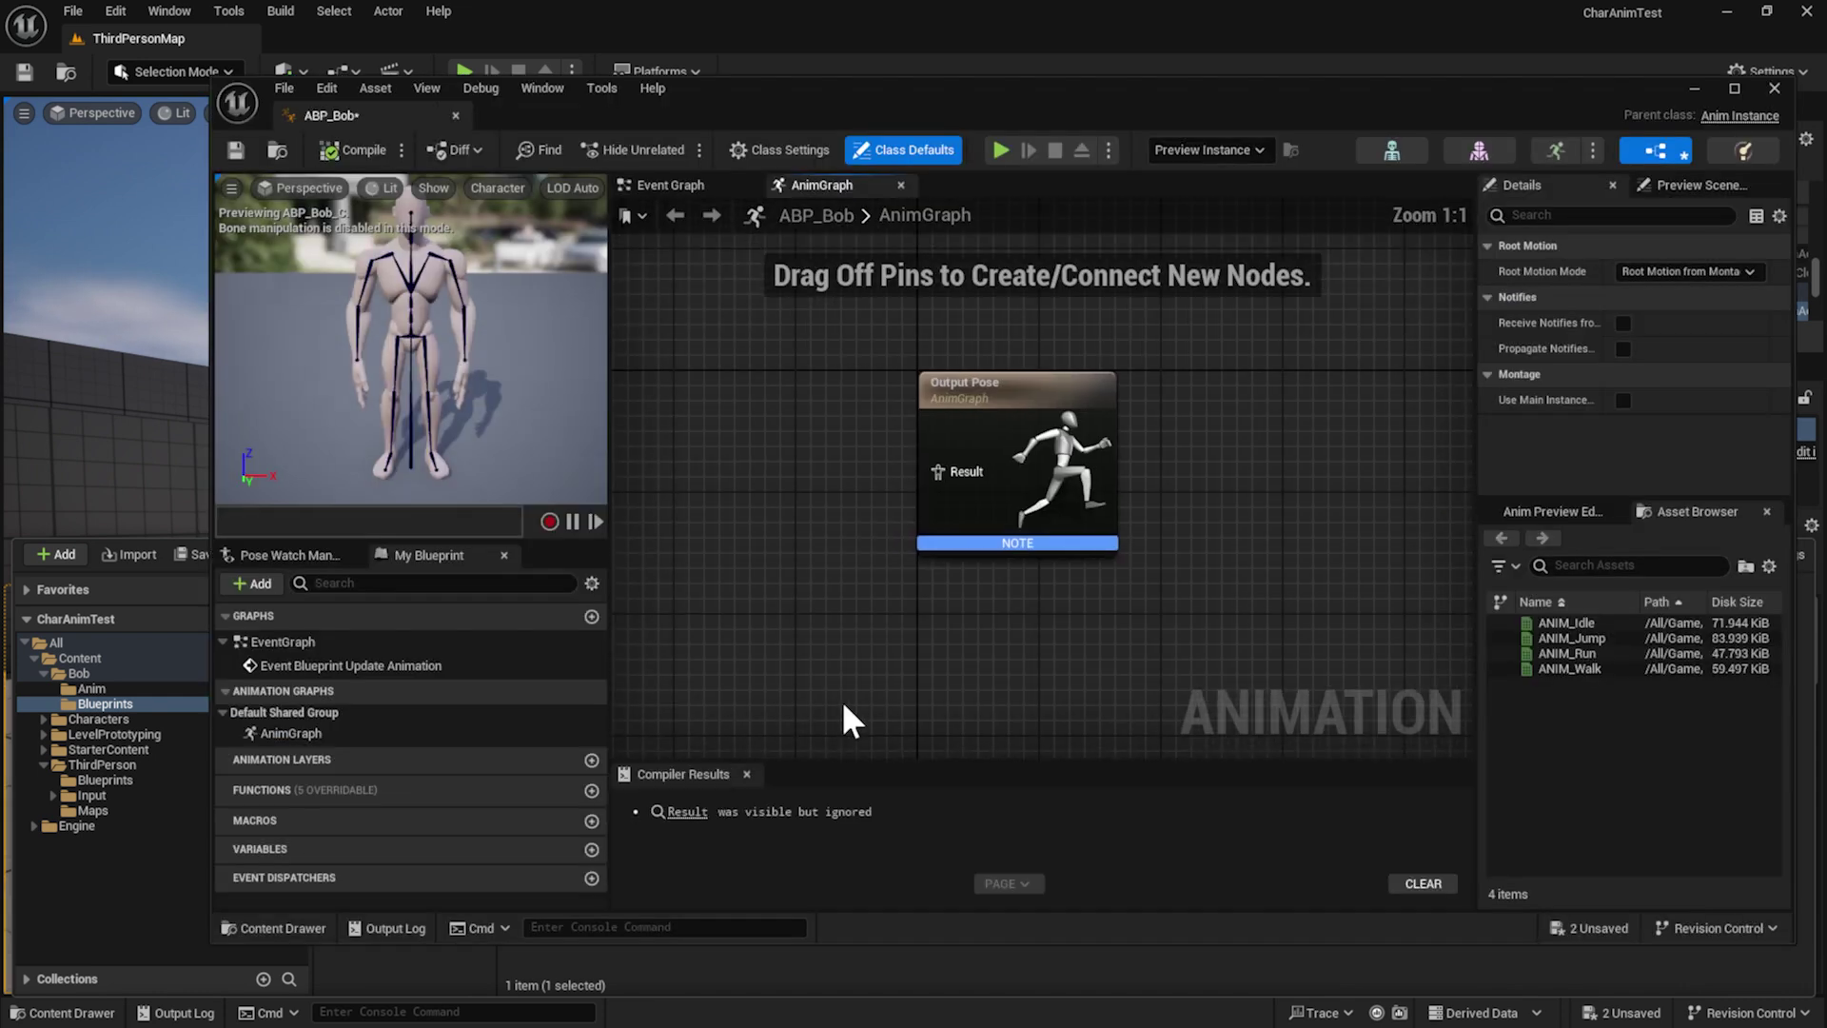
{"action": "right_click_drag", "start_coordinate": [937, 515], "coordinate": [1013, 529]}
{"action": "left_click_drag", "start_coordinate": [873, 512], "coordinate": [904, 523]}
{"action": "left_click_drag", "start_coordinate": [1123, 436], "coordinate": [1154, 435]}
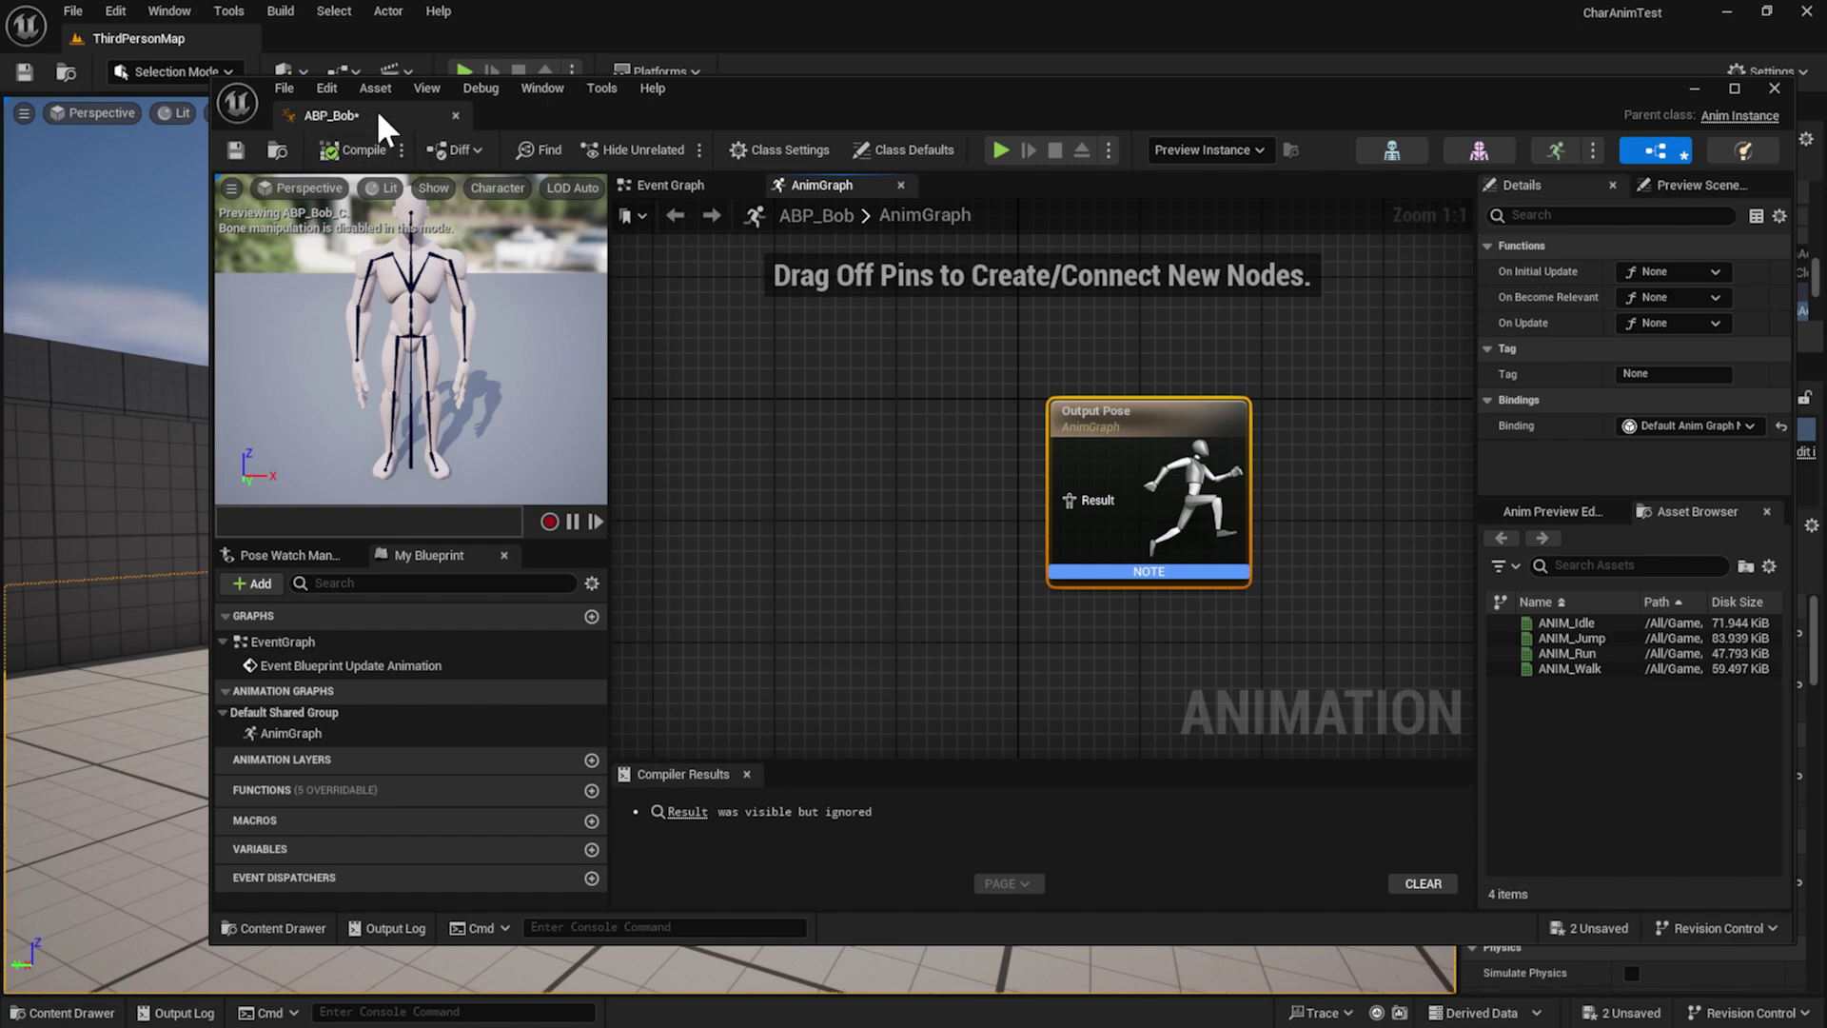
{"action": "left_click_drag", "start_coordinate": [379, 115], "coordinate": [324, 34]}
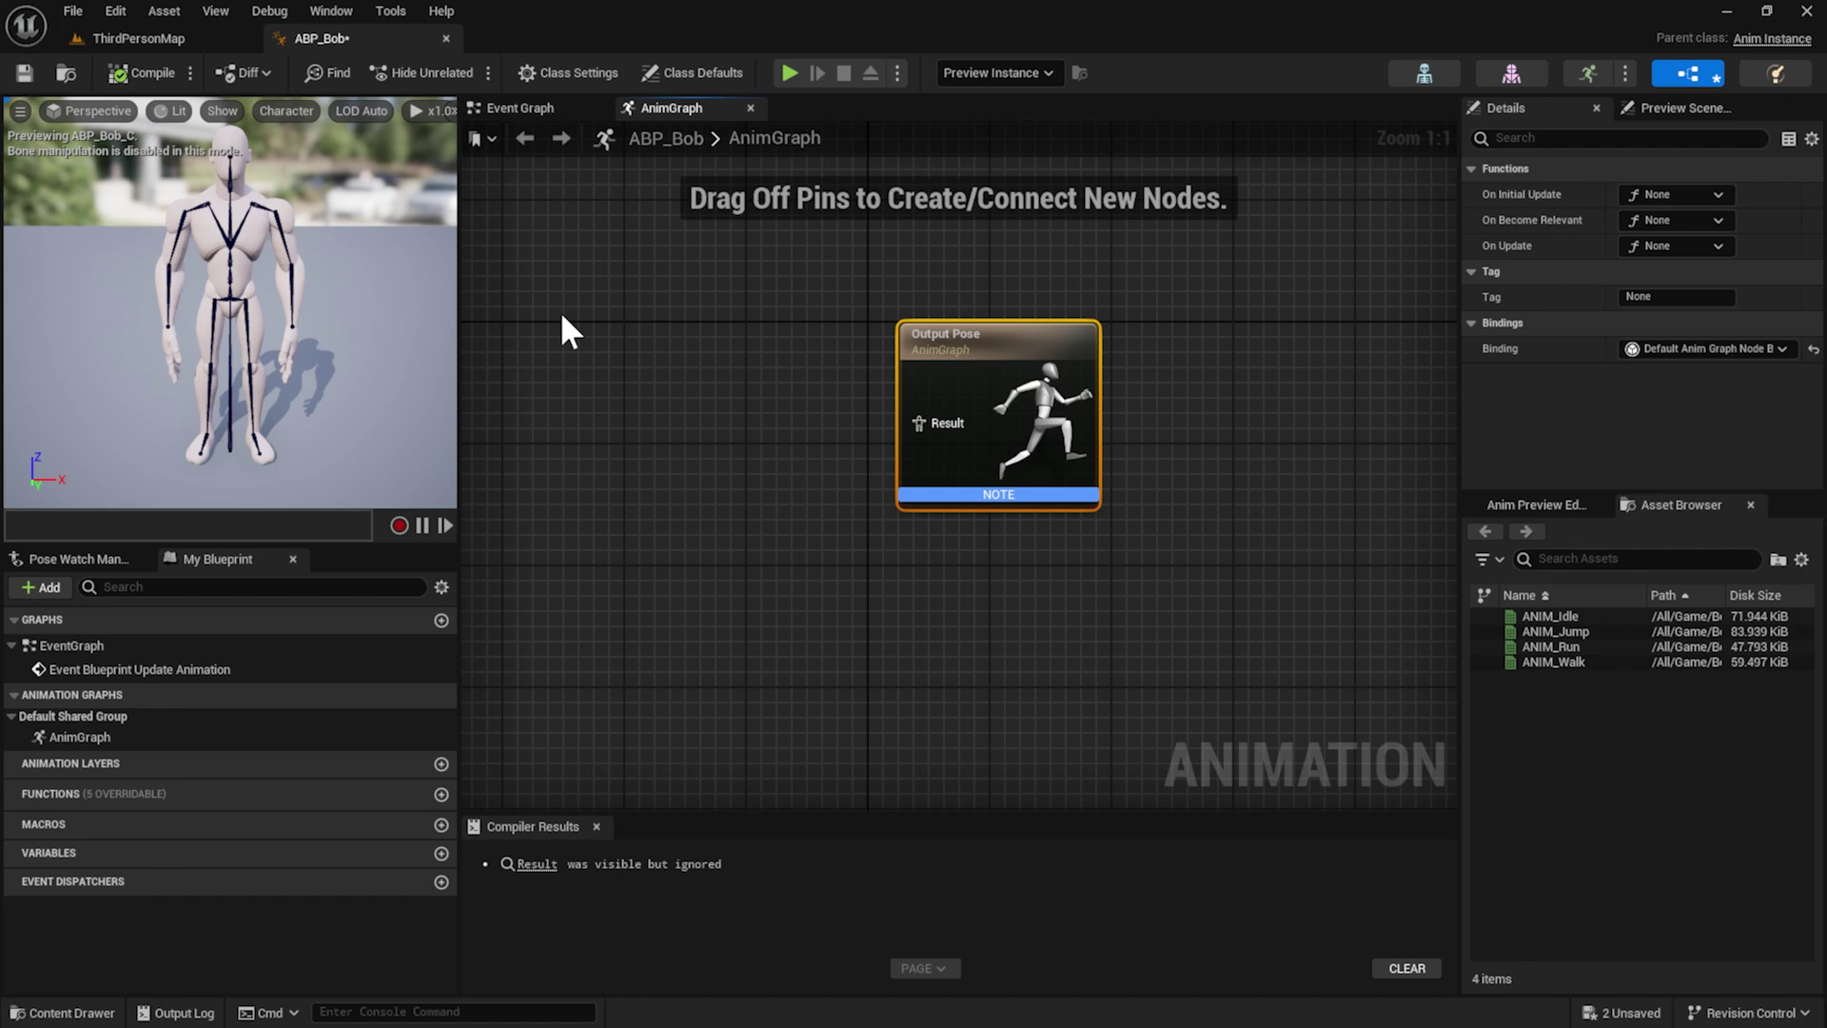
Add a State Machine node beside the Output Pose node in the AnimGraph and name it Main
{"action": "right_click_drag", "start_coordinate": [705, 403], "coordinate": [799, 473]}
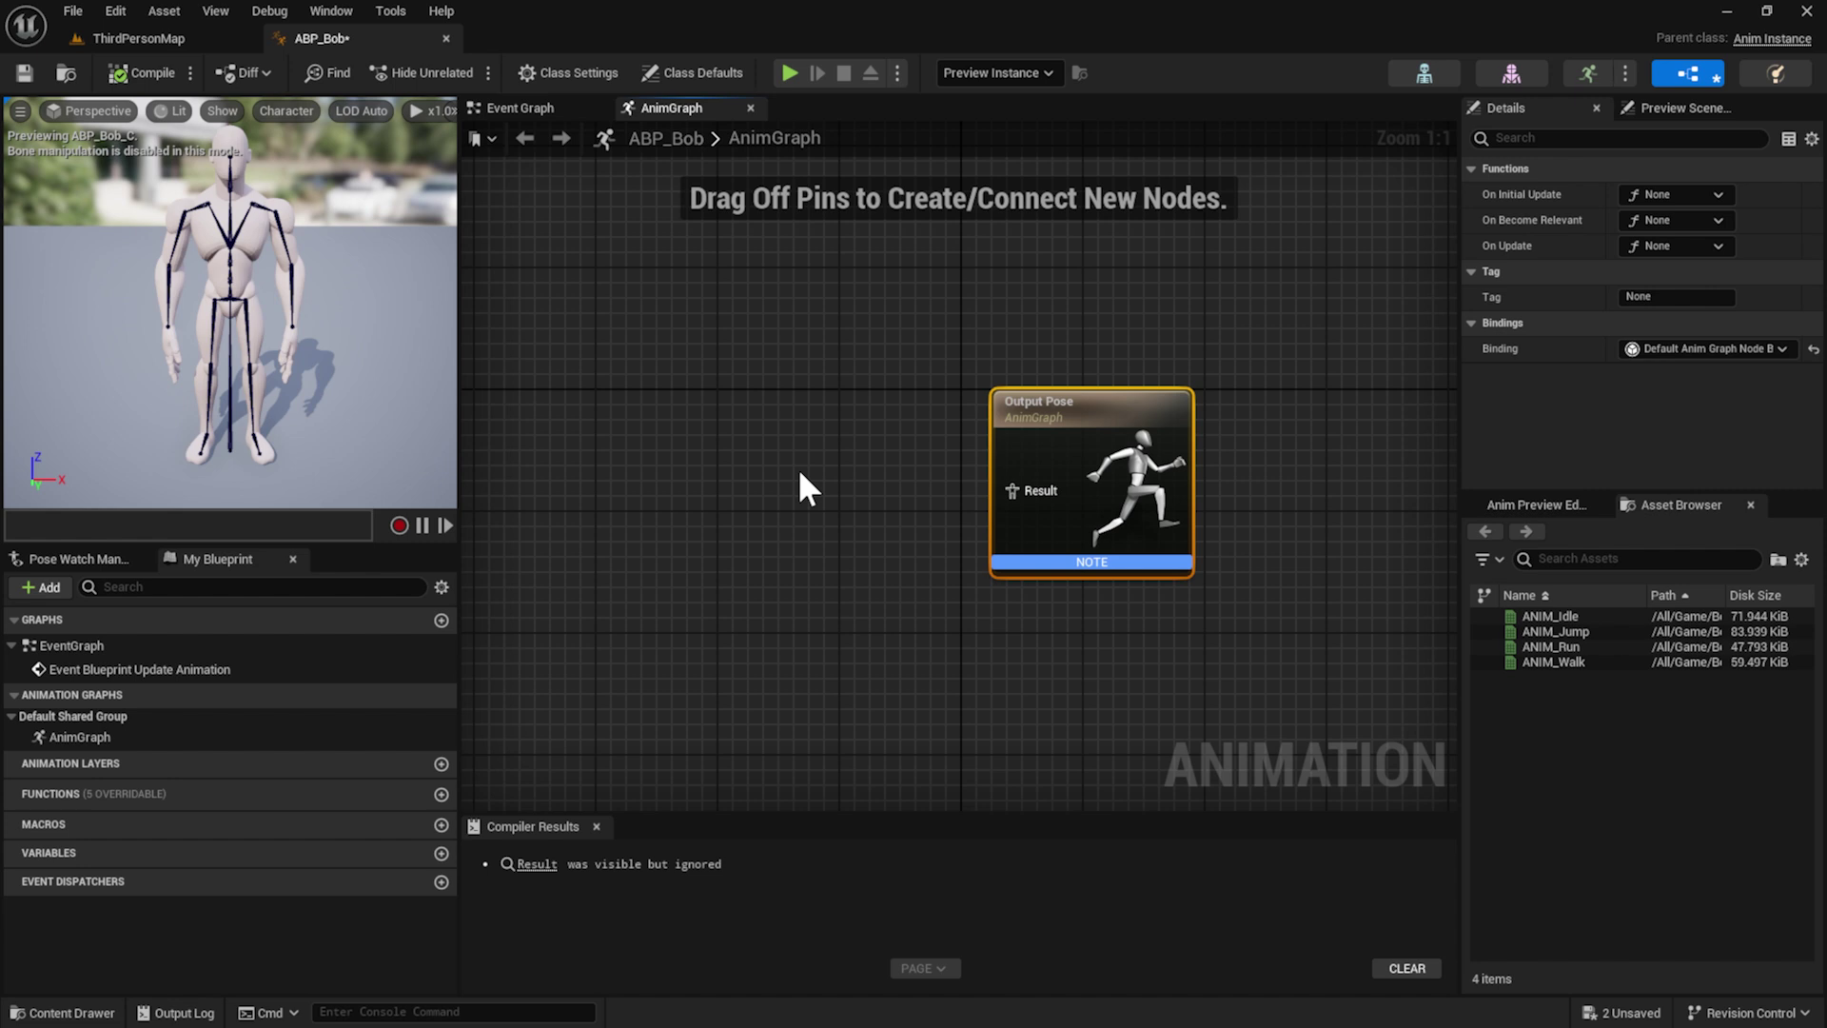
{"action": "left_click", "coordinate": [832, 556]}
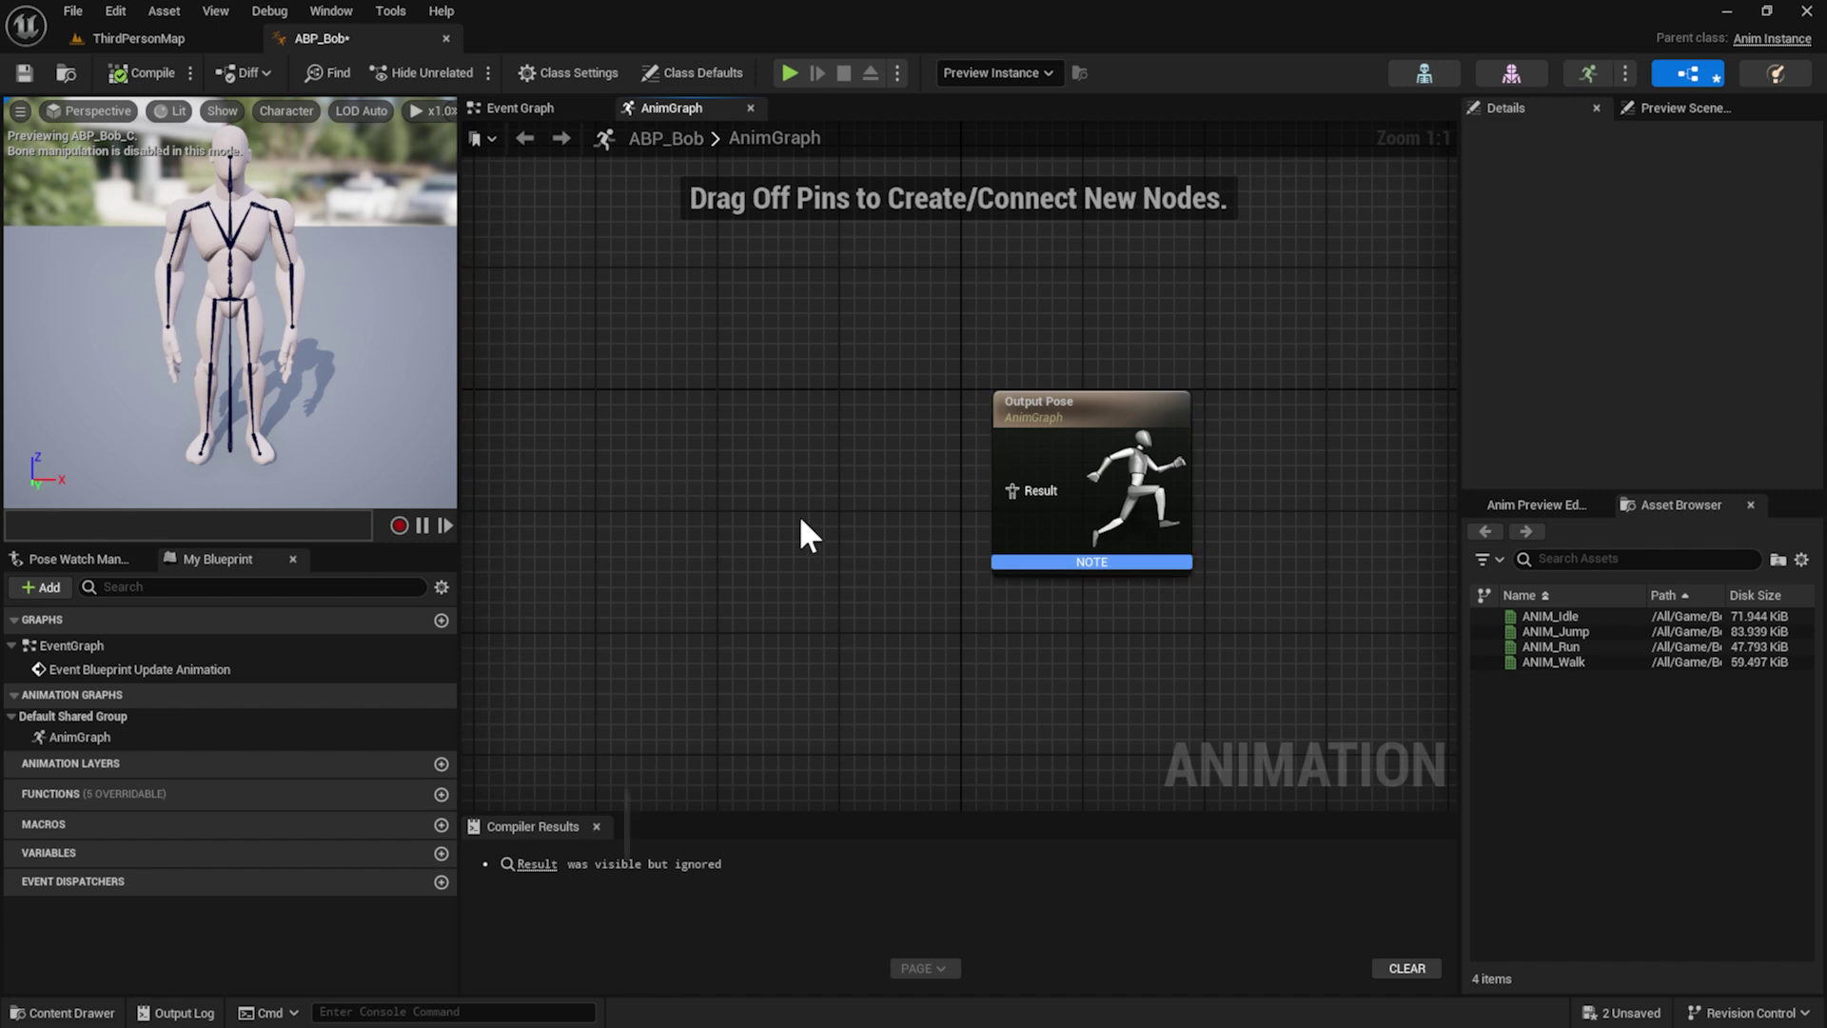
{"action": "right_click_drag", "start_coordinate": [816, 486], "coordinate": [826, 481]}
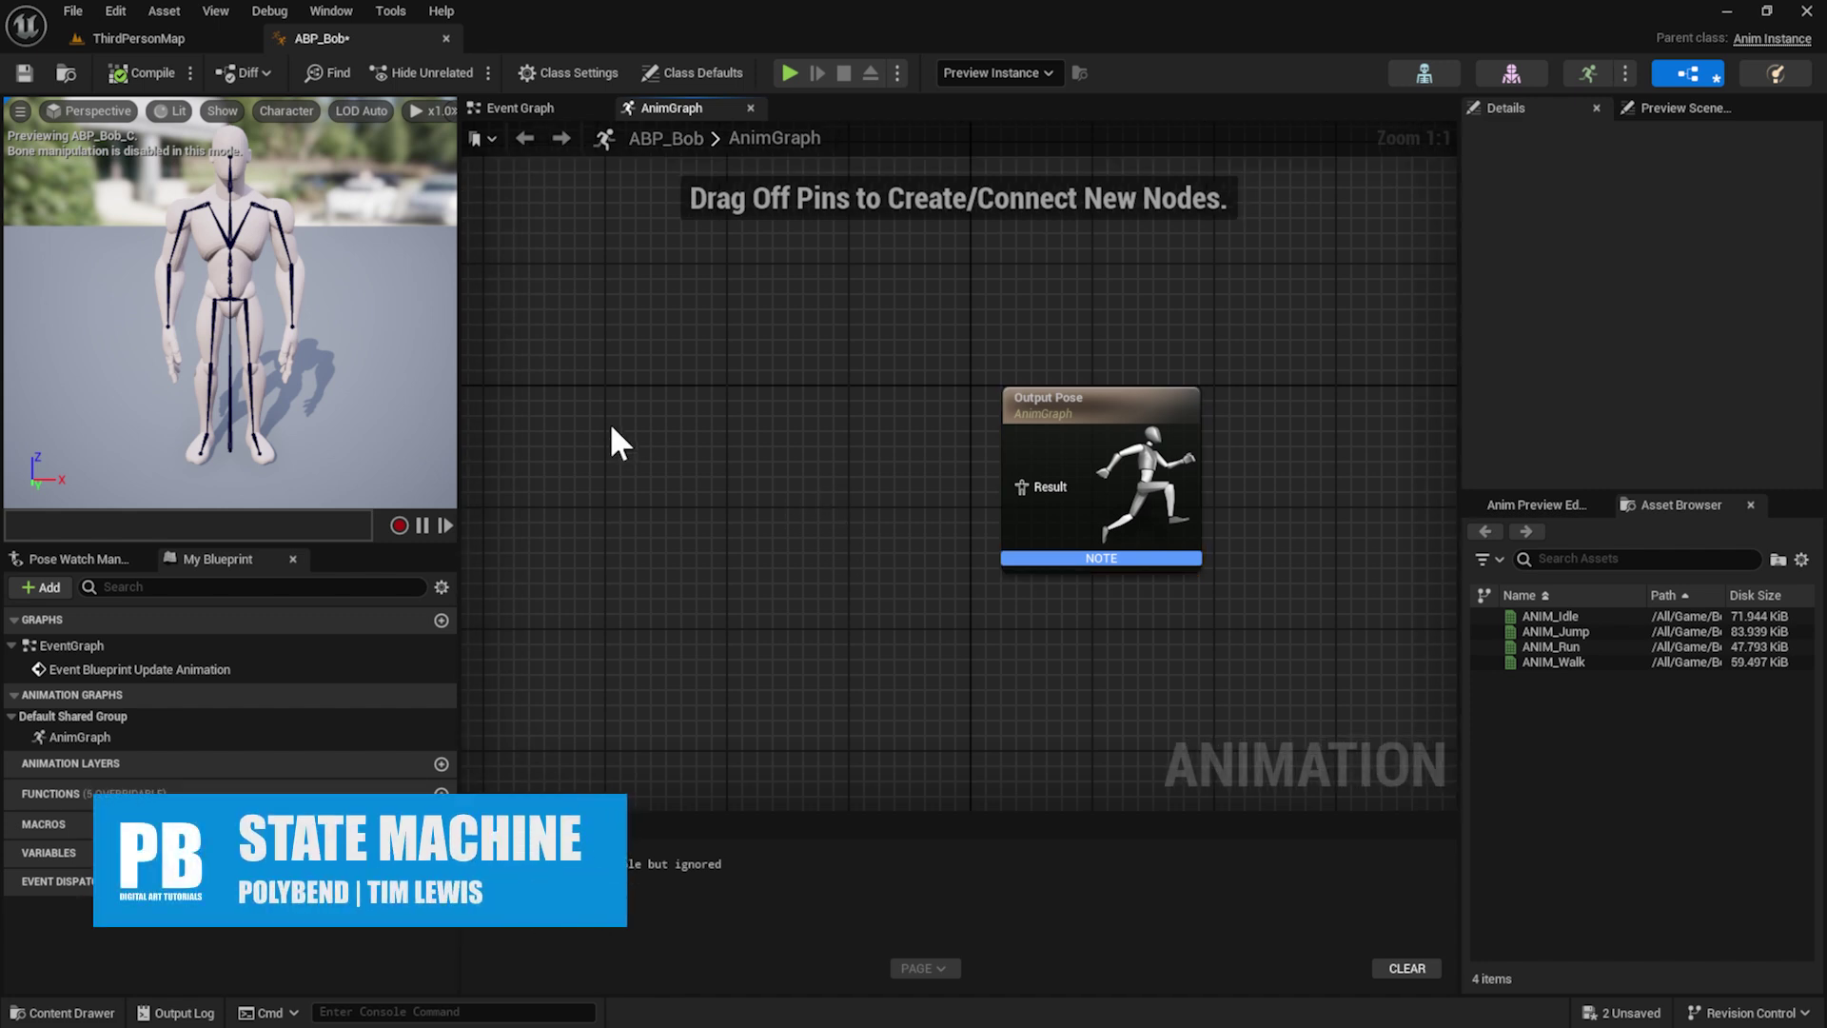
{"action": "right_click", "coordinate": [802, 479]}
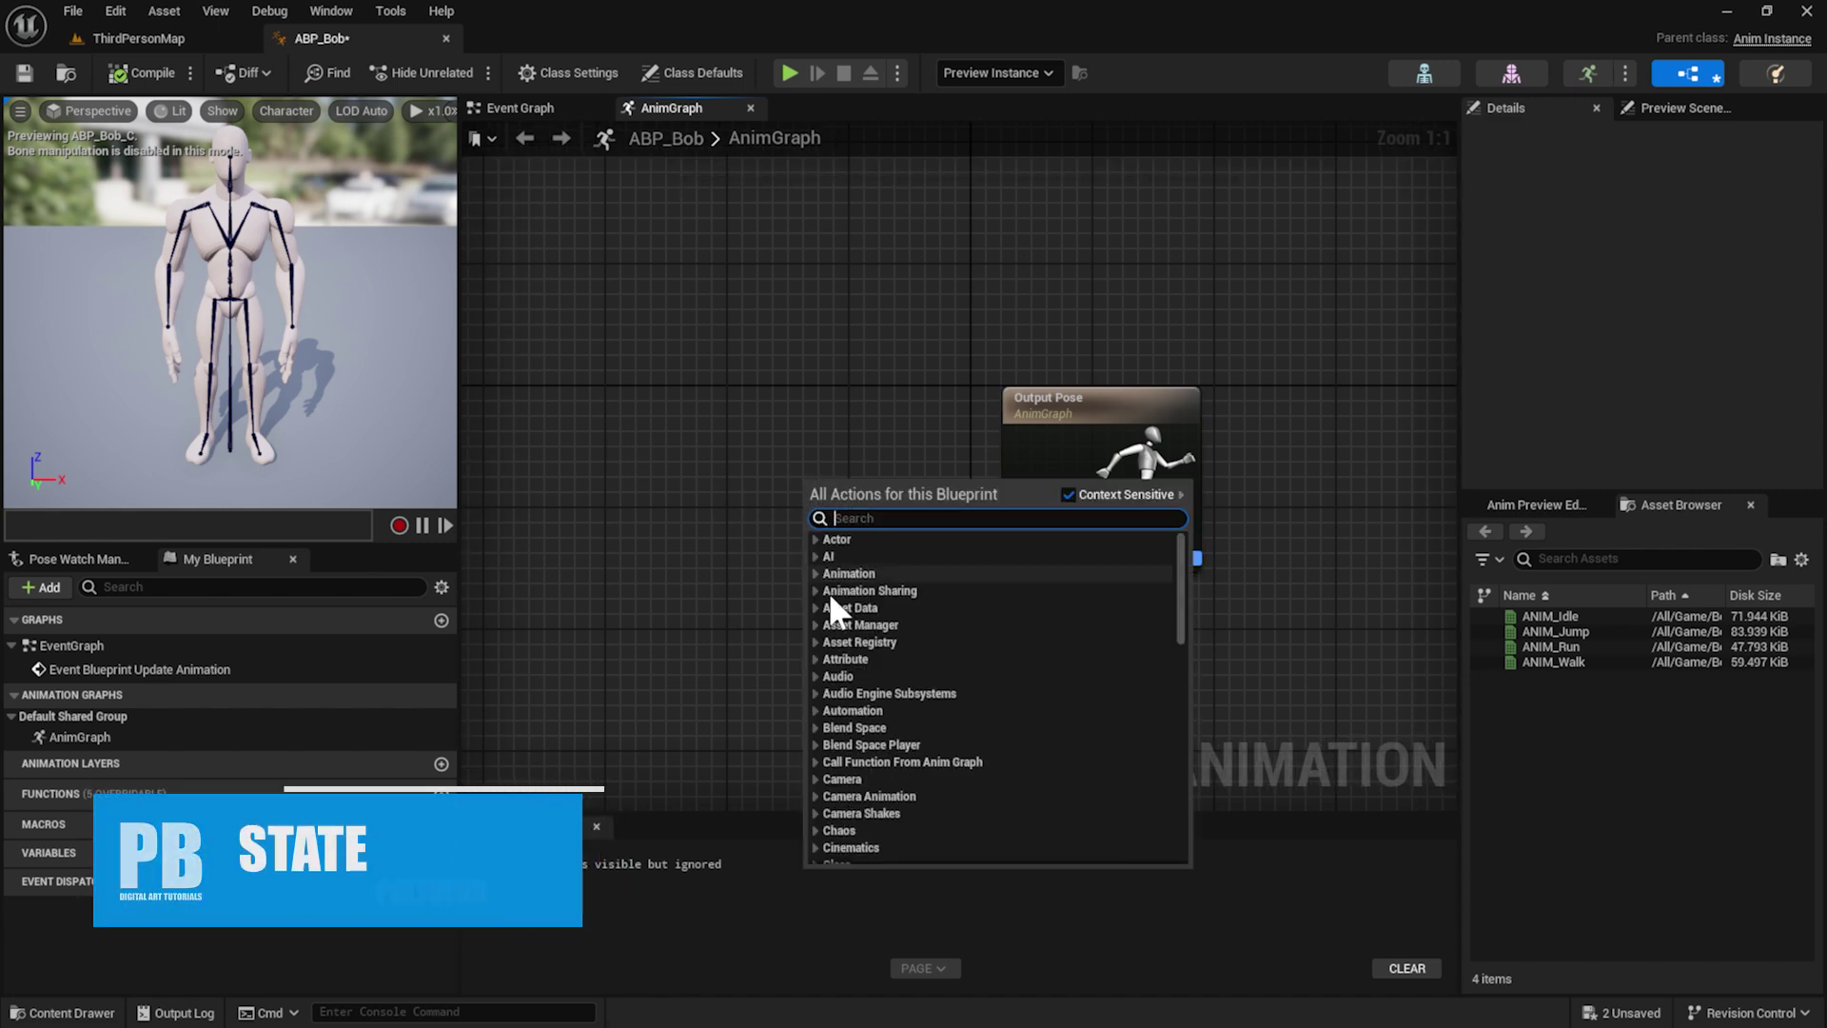
{"action": "type", "text": "state"}
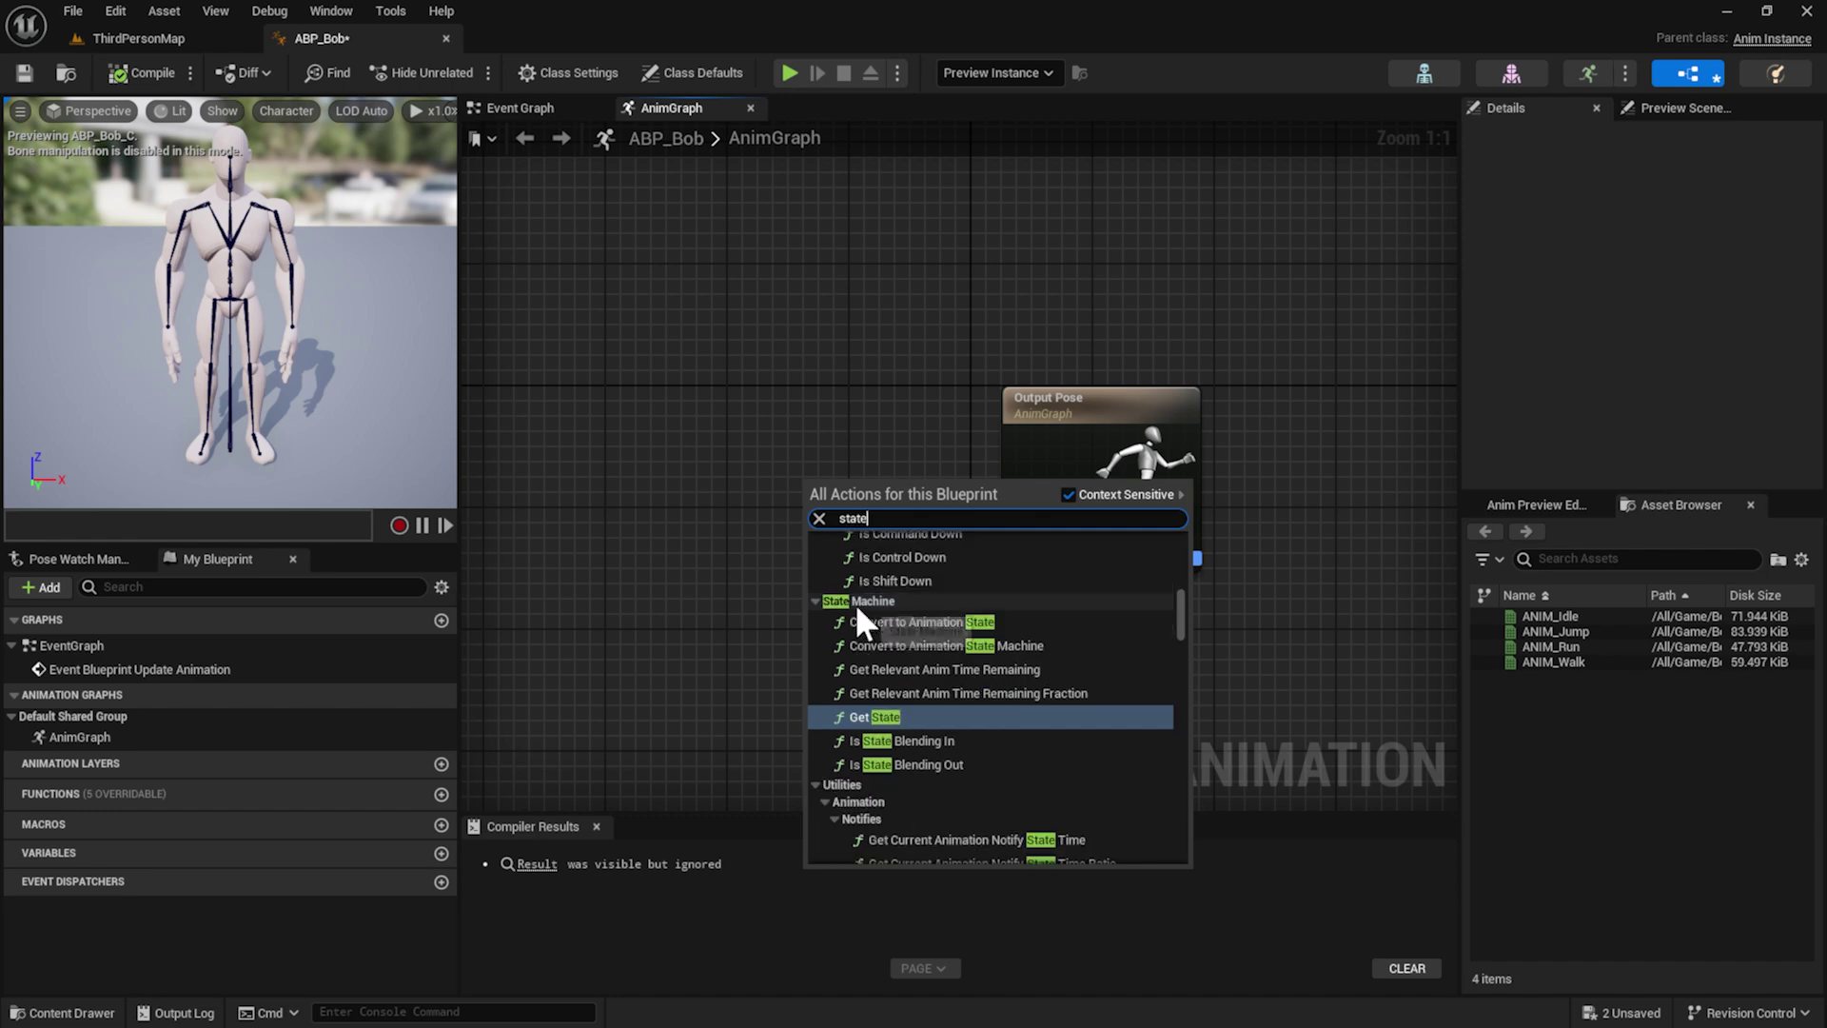
{"action": "type", "text": " mach"}
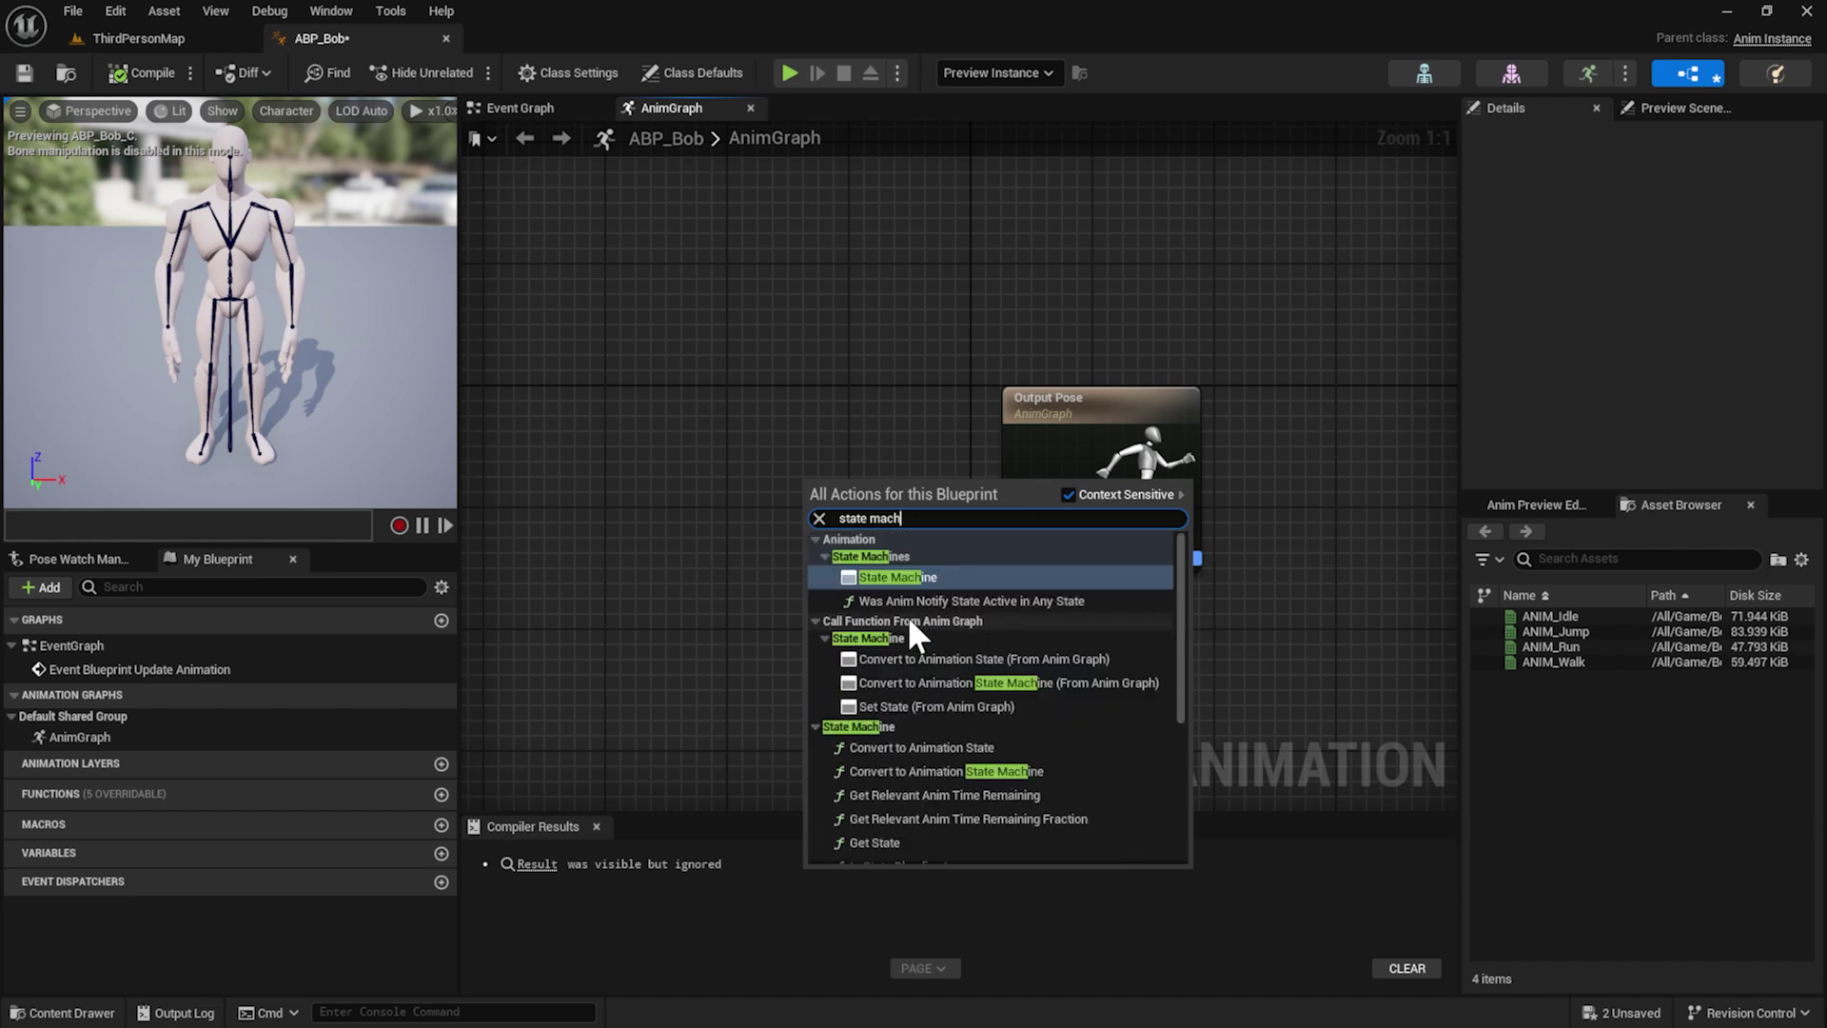
{"action": "type", "text": "ine"}
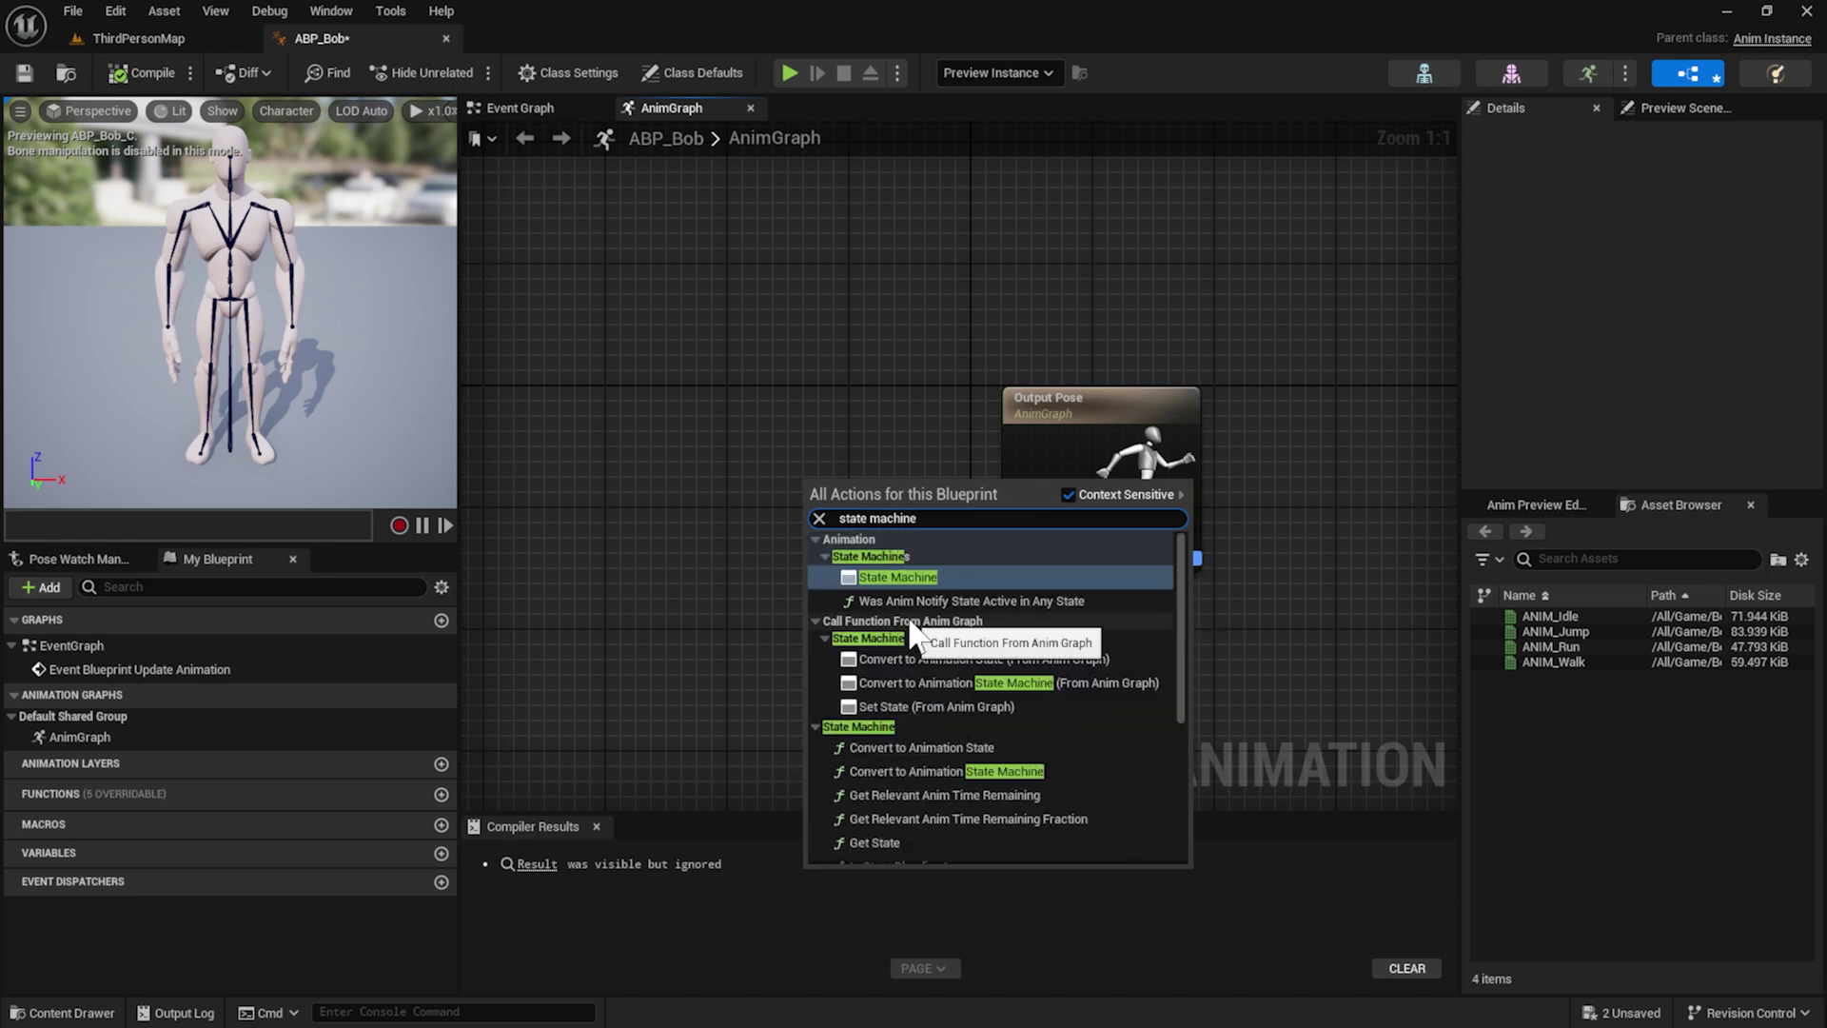
{"action": "left_click", "coordinate": [904, 583]}
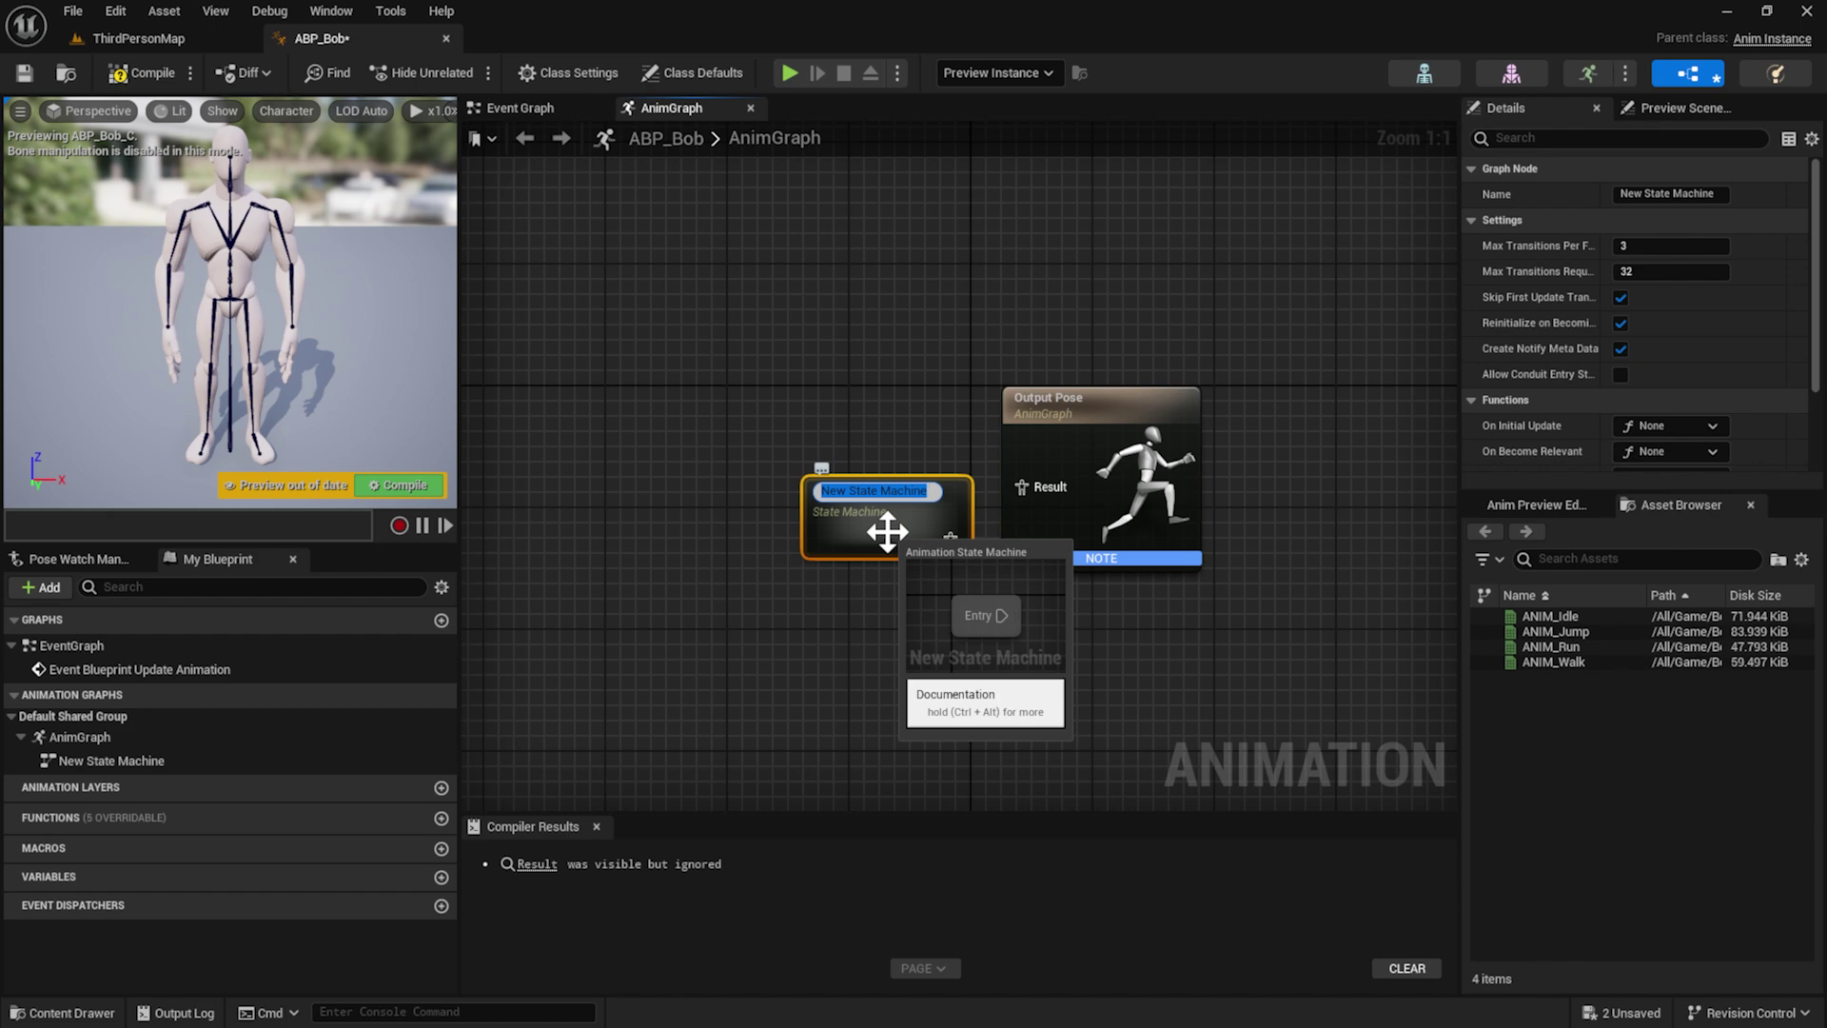
{"action": "type", "text": "Main"}
{"action": "key", "text": "Return"}
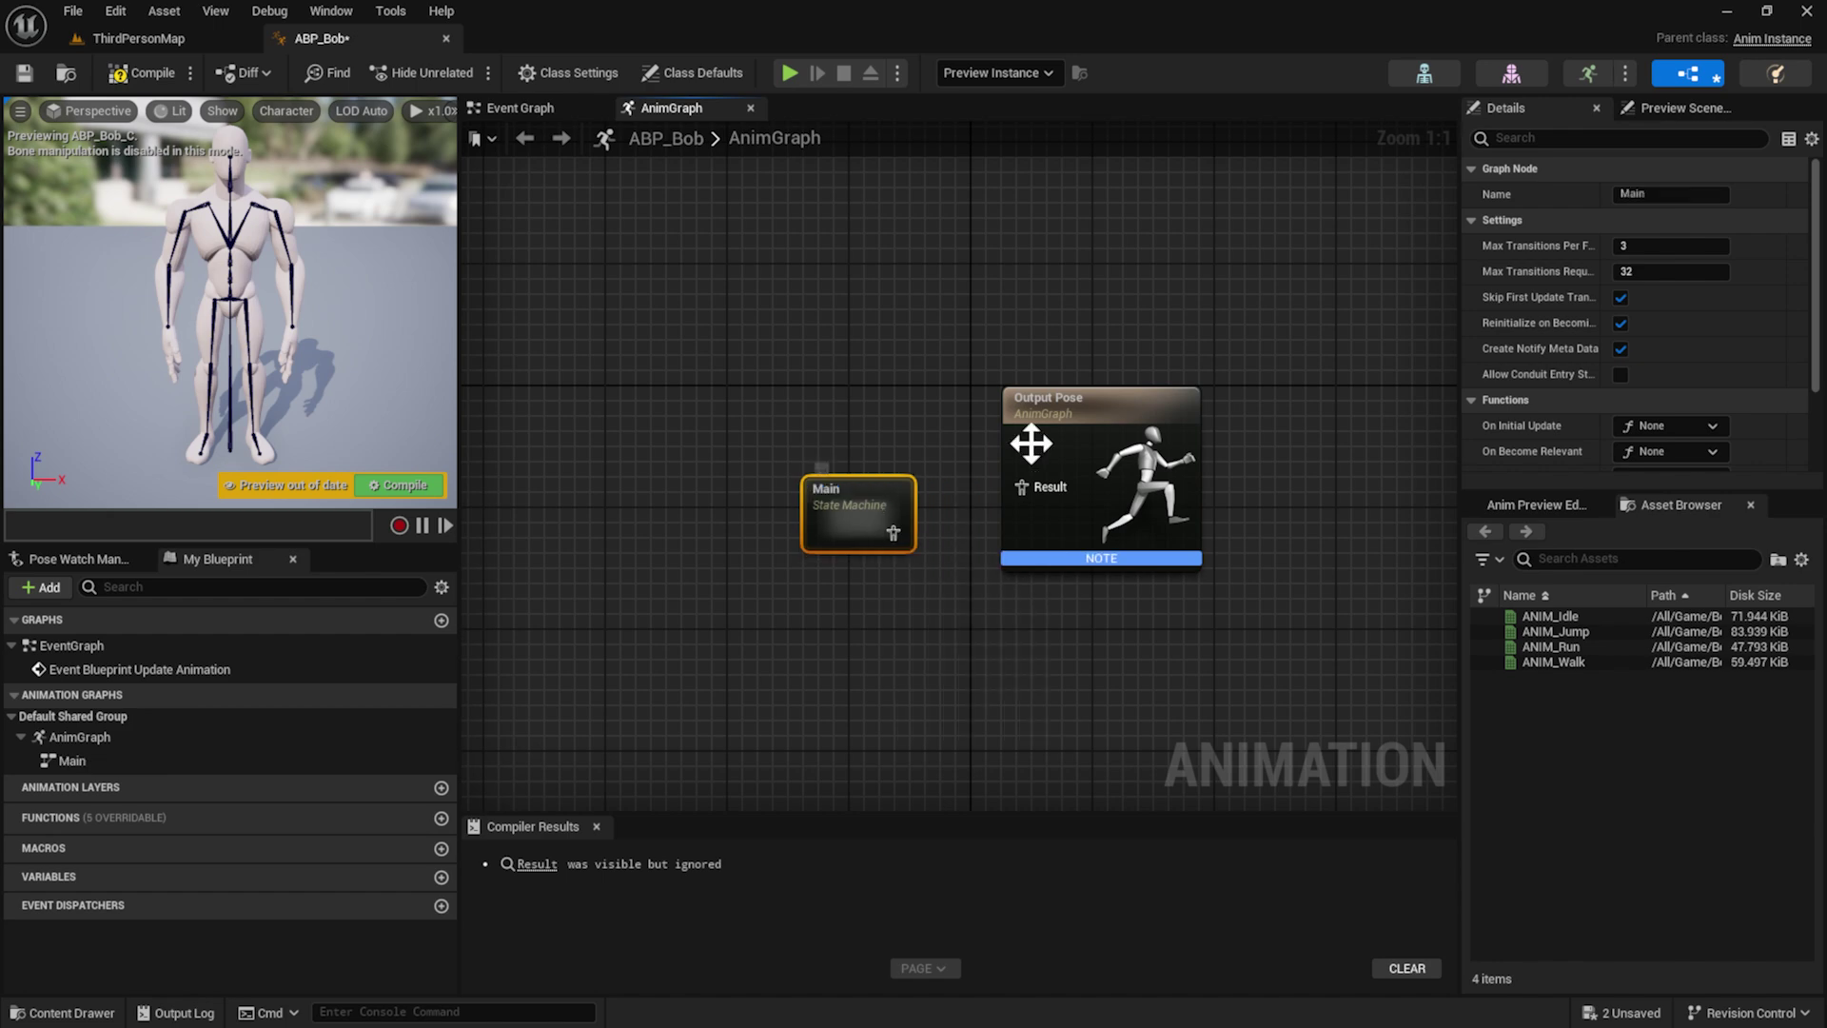
Connect the Main state machine to the Output Pose's Result input and align the node so the wire runs straight
{"action": "left_click_drag", "start_coordinate": [856, 486], "coordinate": [1021, 487]}
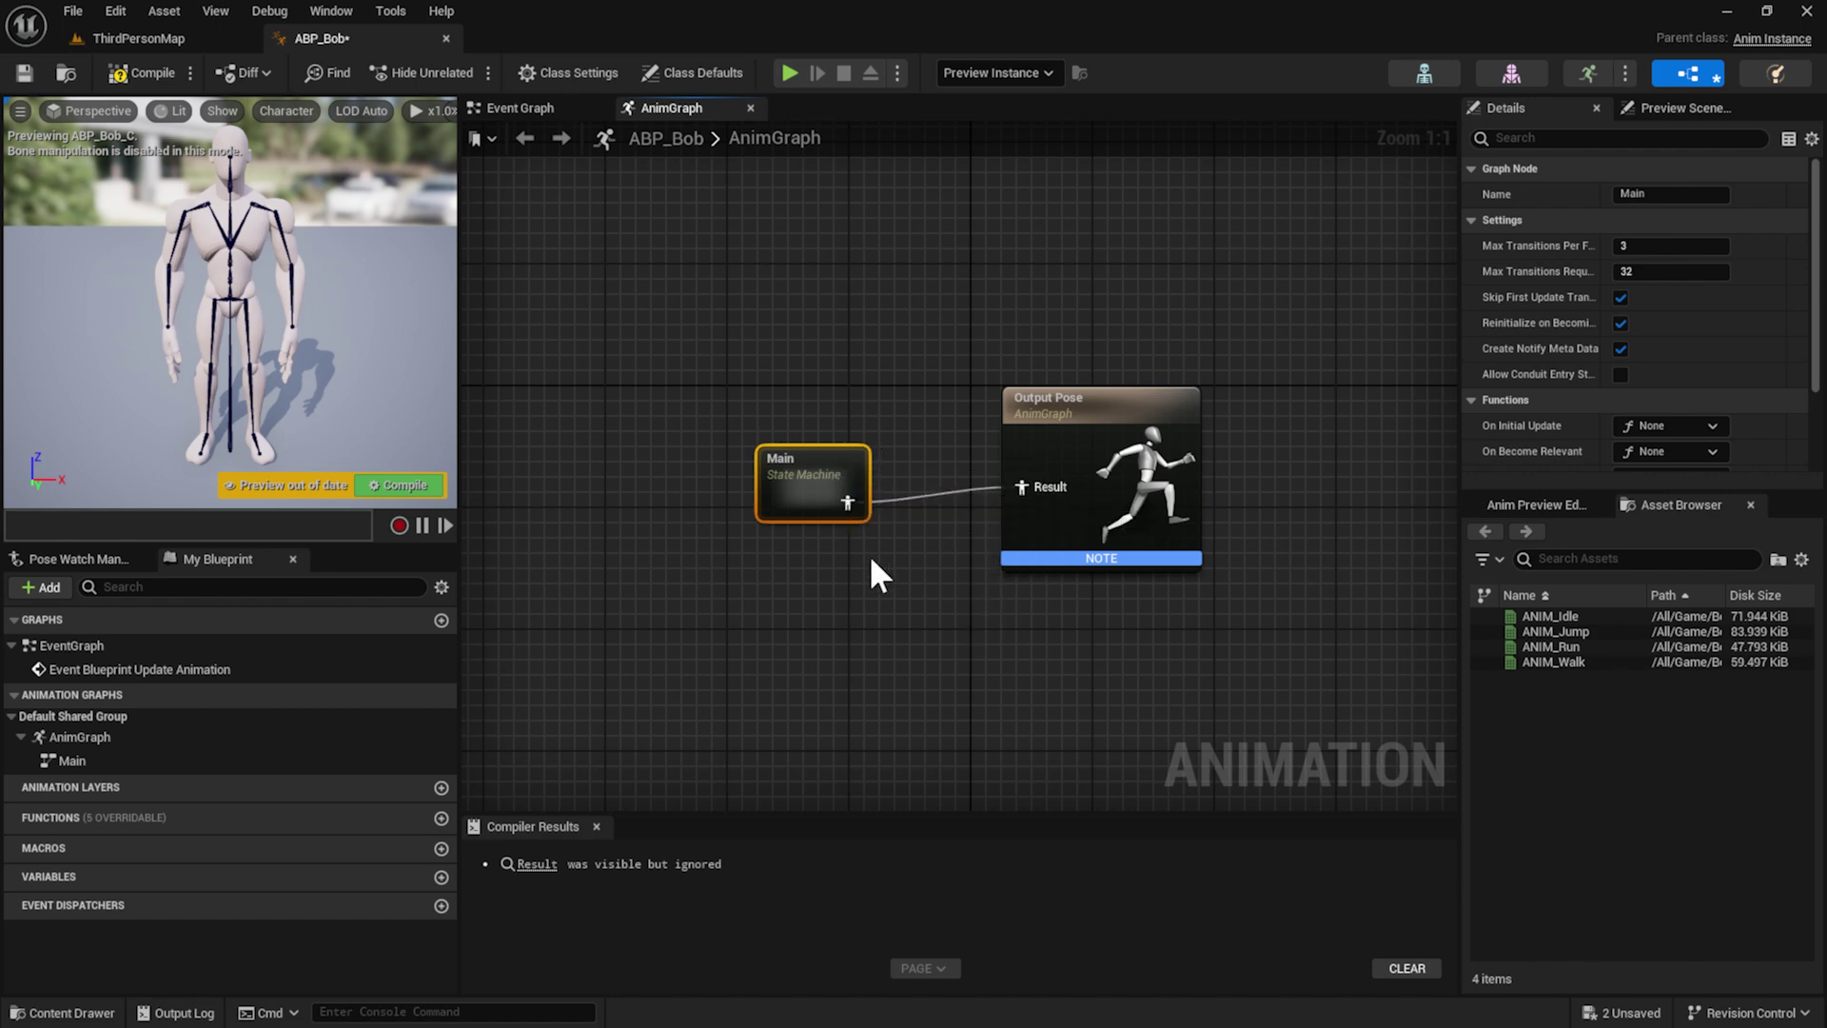
{"action": "left_click_drag", "start_coordinate": [824, 461], "coordinate": [837, 447]}
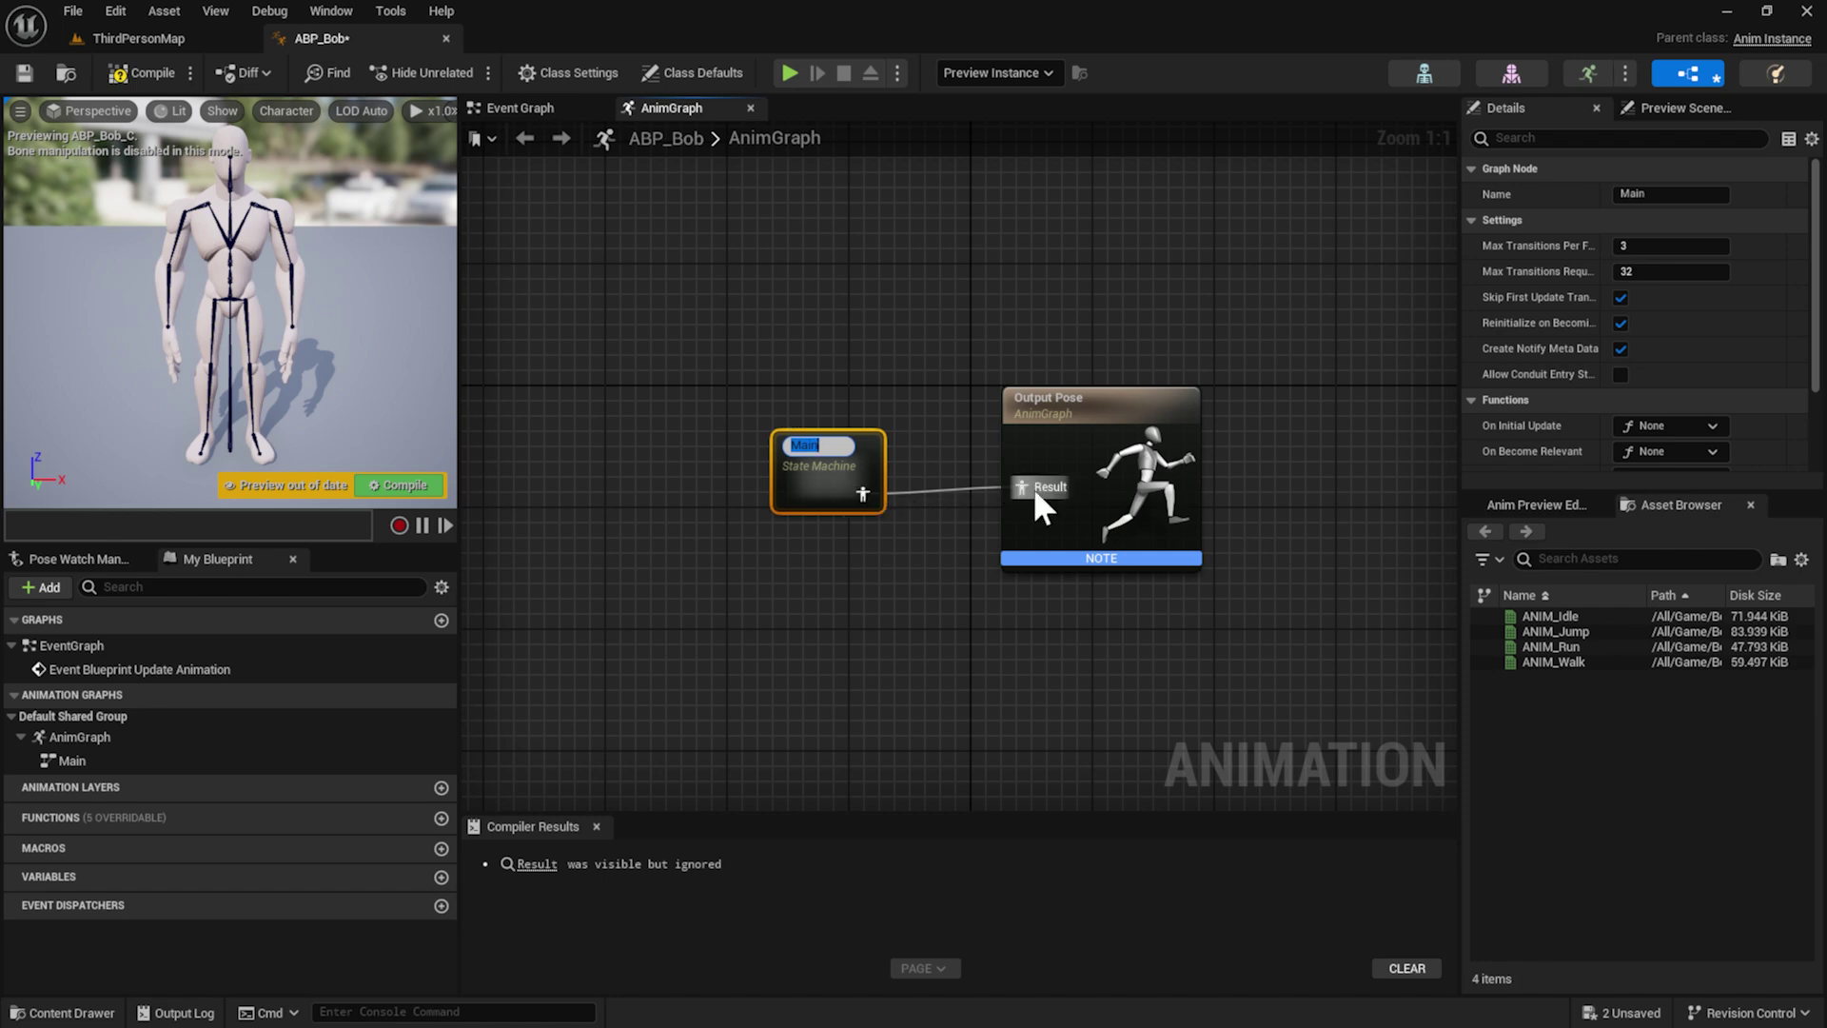
{"action": "left_click", "coordinate": [992, 583]}
{"action": "left_click", "coordinate": [1137, 521]}
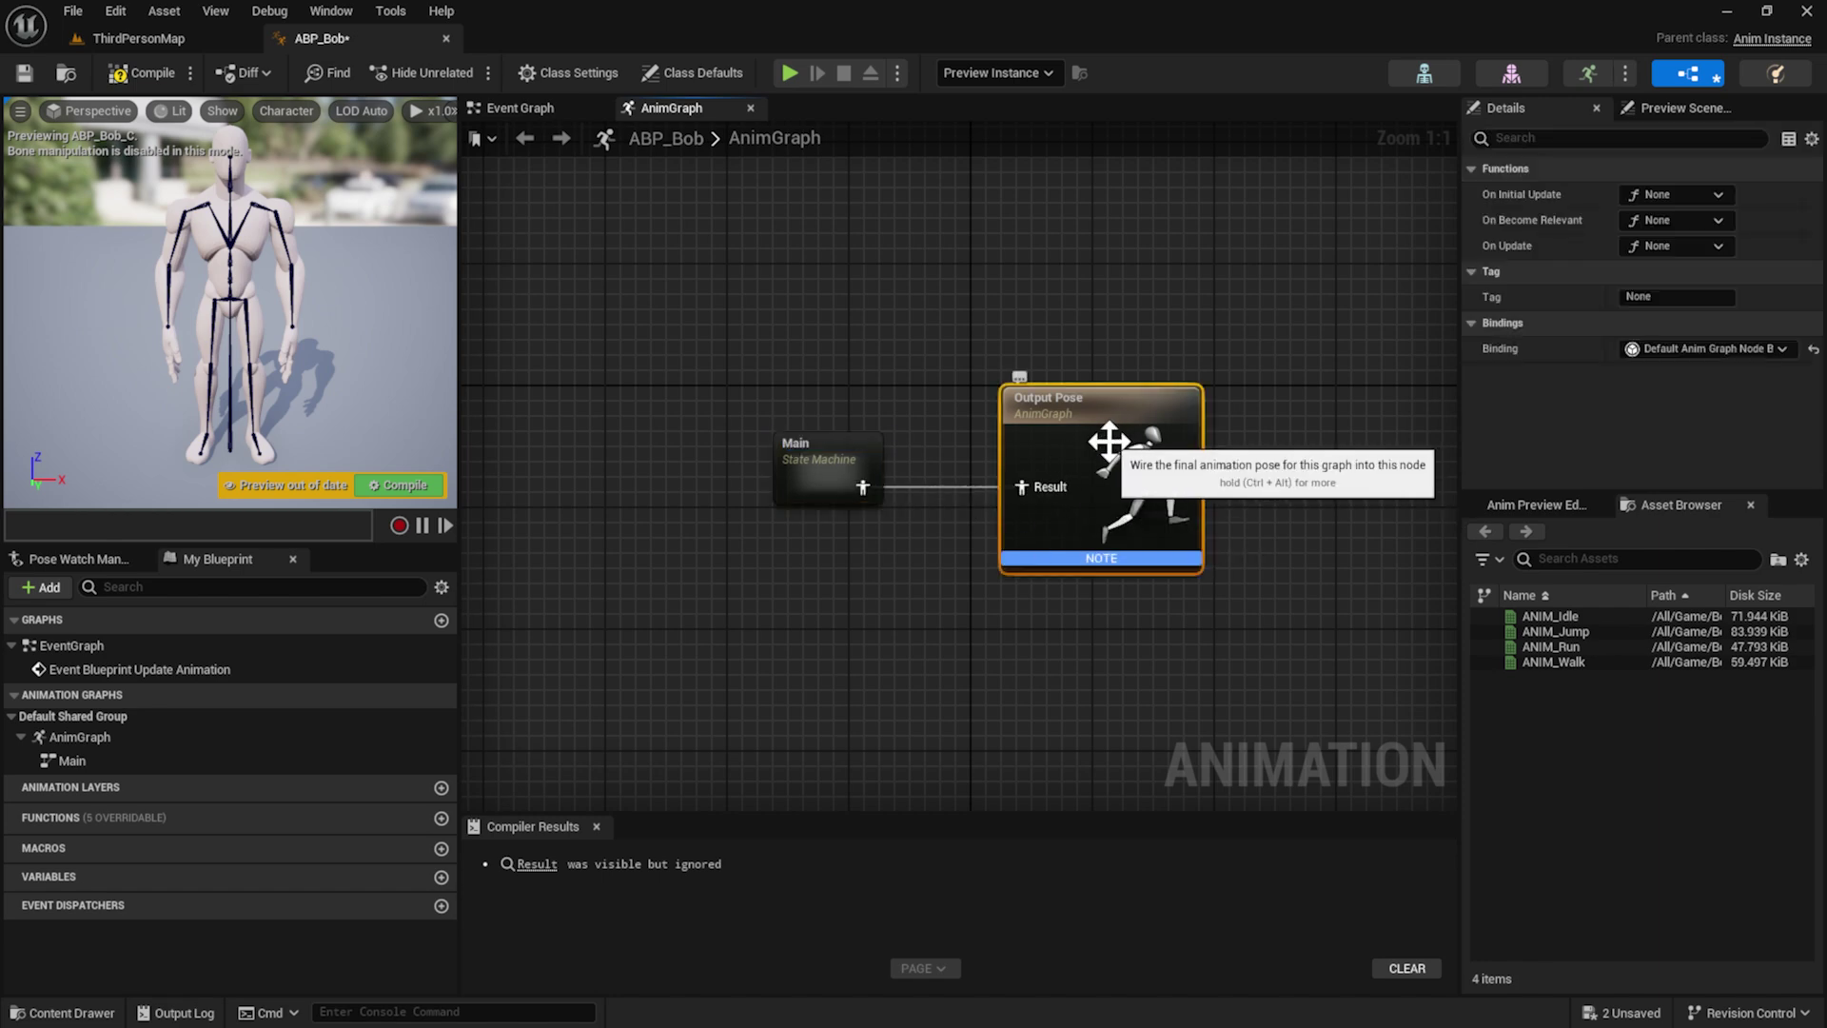
Compile and save the animation blueprint, and open the Main state machine's graph
{"action": "left_click", "coordinate": [432, 483]}
{"action": "left_click", "coordinate": [24, 74]}
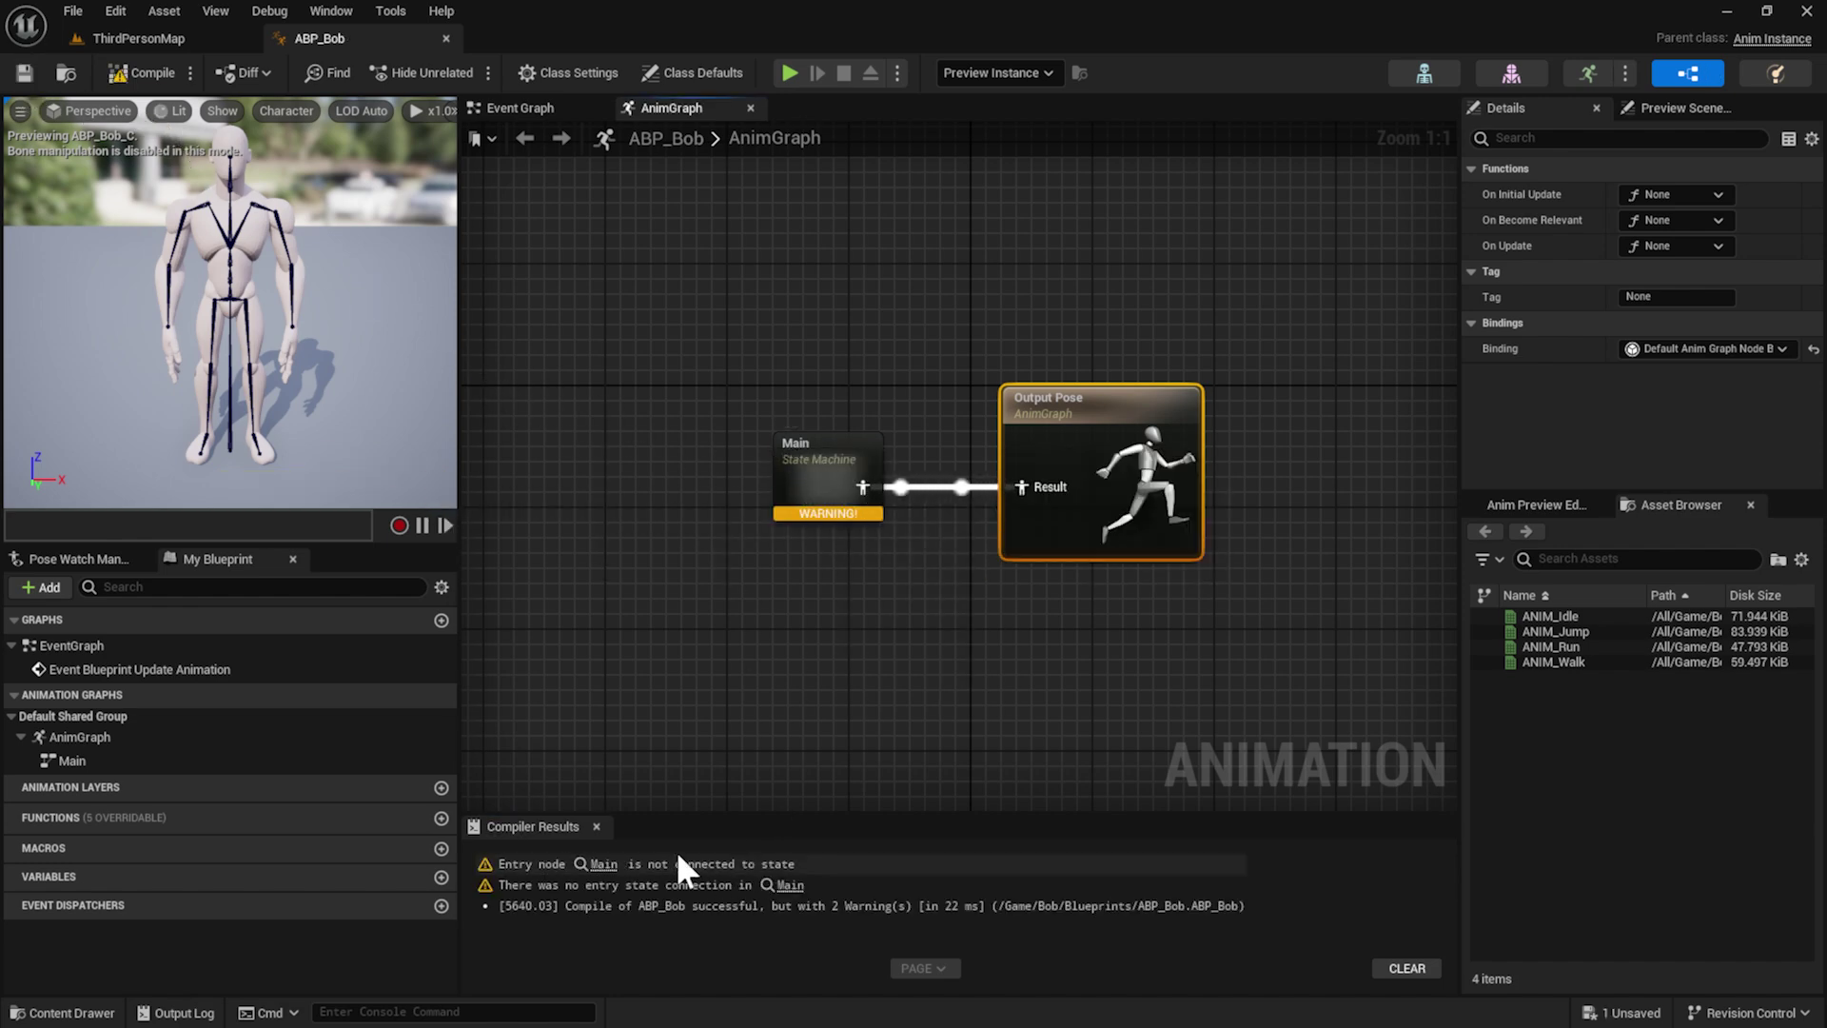
{"action": "left_click", "coordinate": [820, 488]}
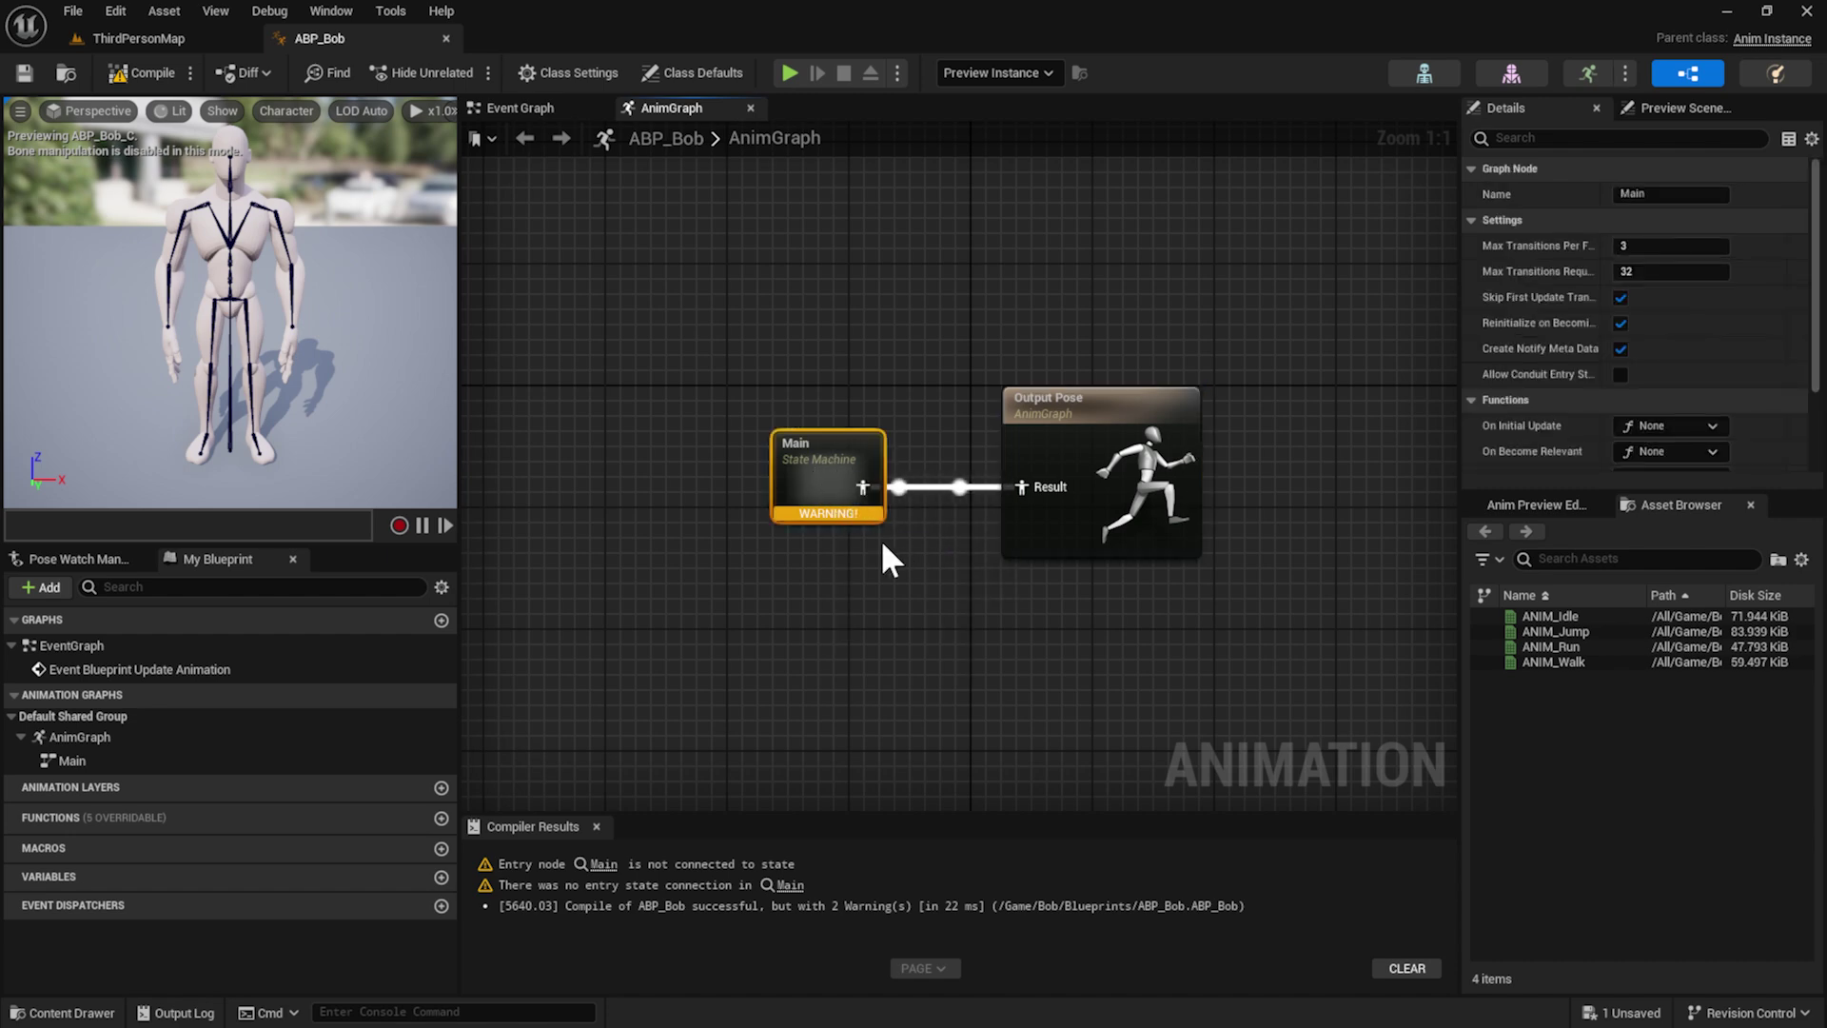
{"action": "double_click", "coordinate": [811, 486]}
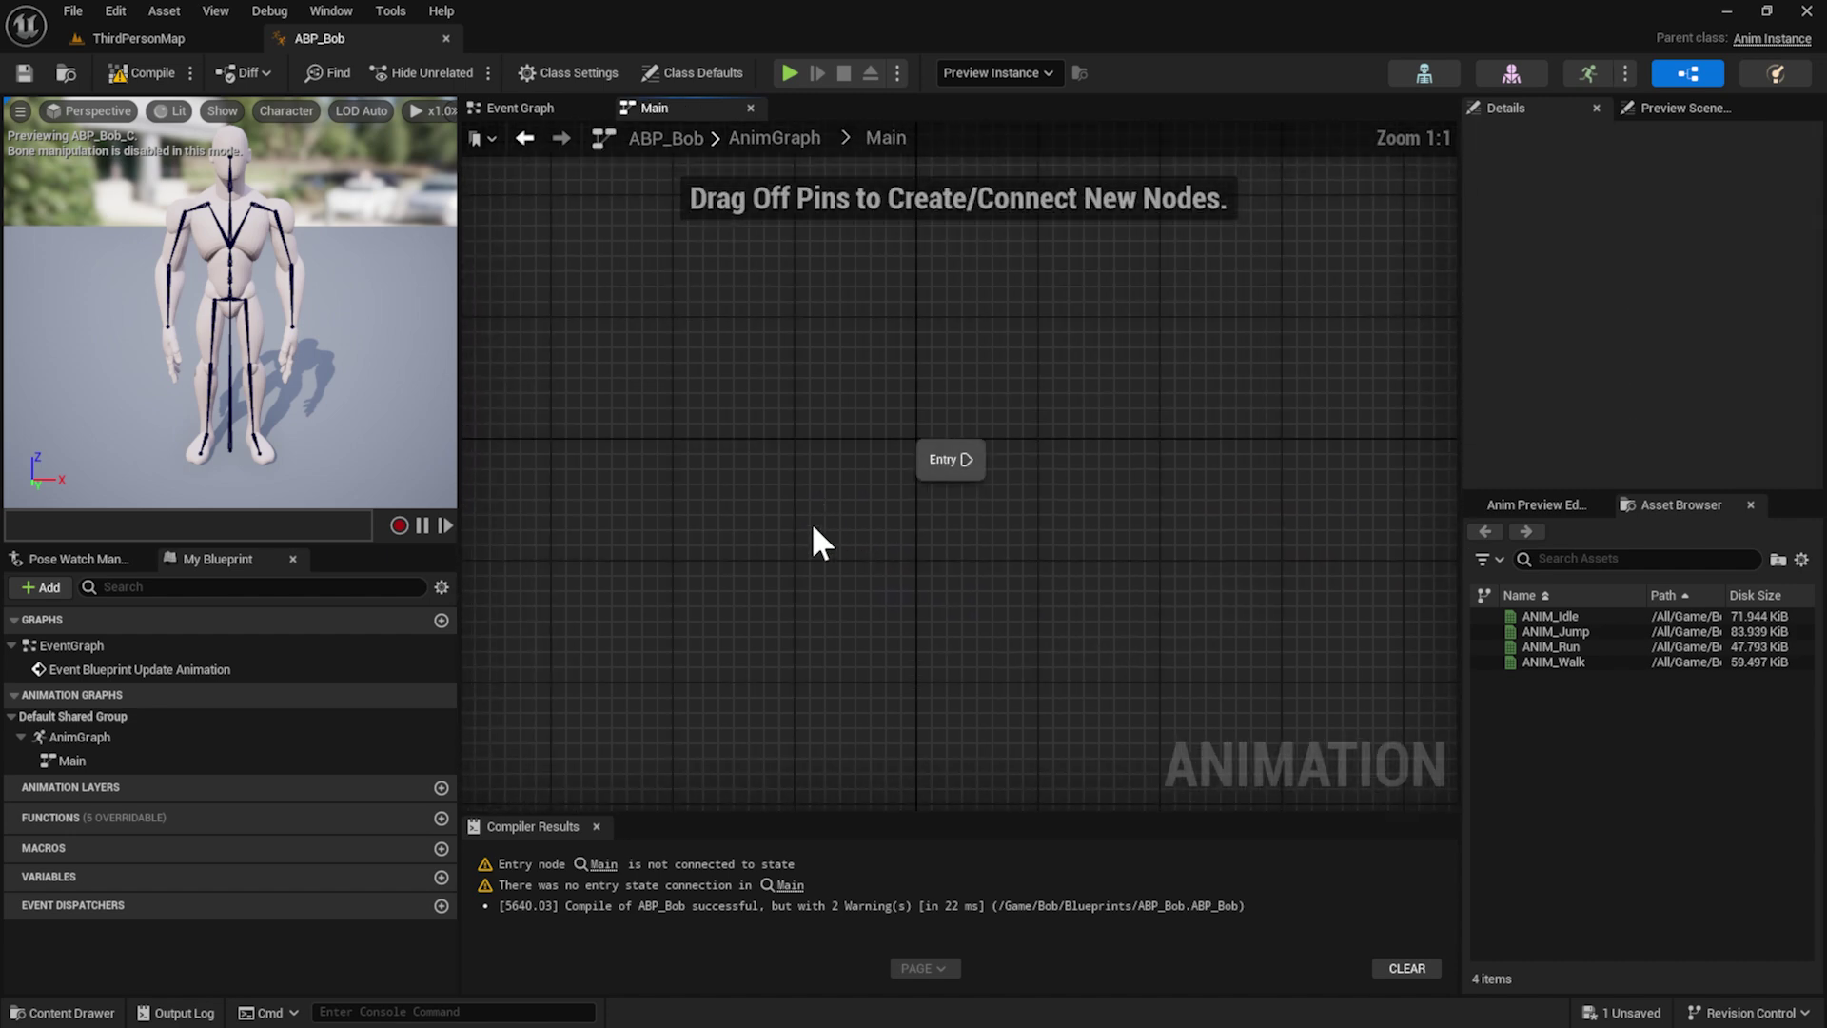
Add a state named Idle/Walk/Run to the Main state machine and place it level beside the Entry node
{"action": "right_click_drag", "start_coordinate": [957, 549], "coordinate": [878, 545]}
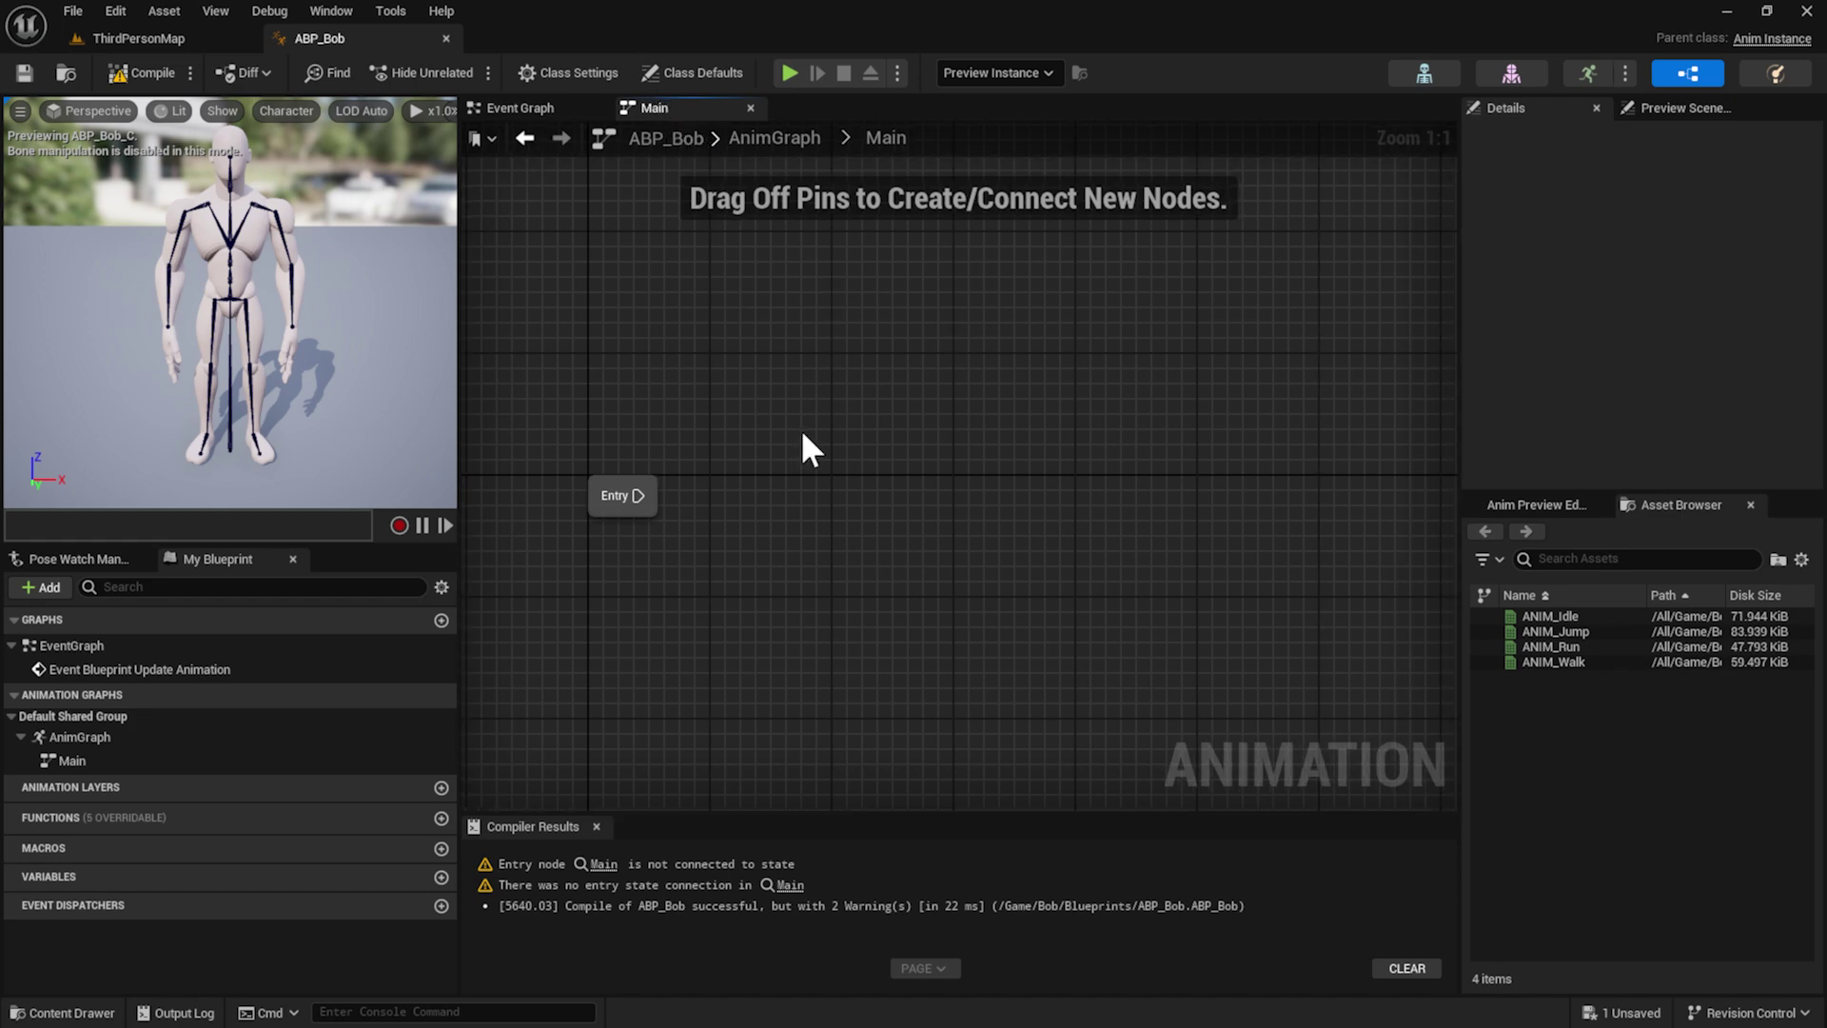
{"action": "right_click", "coordinate": [862, 515]}
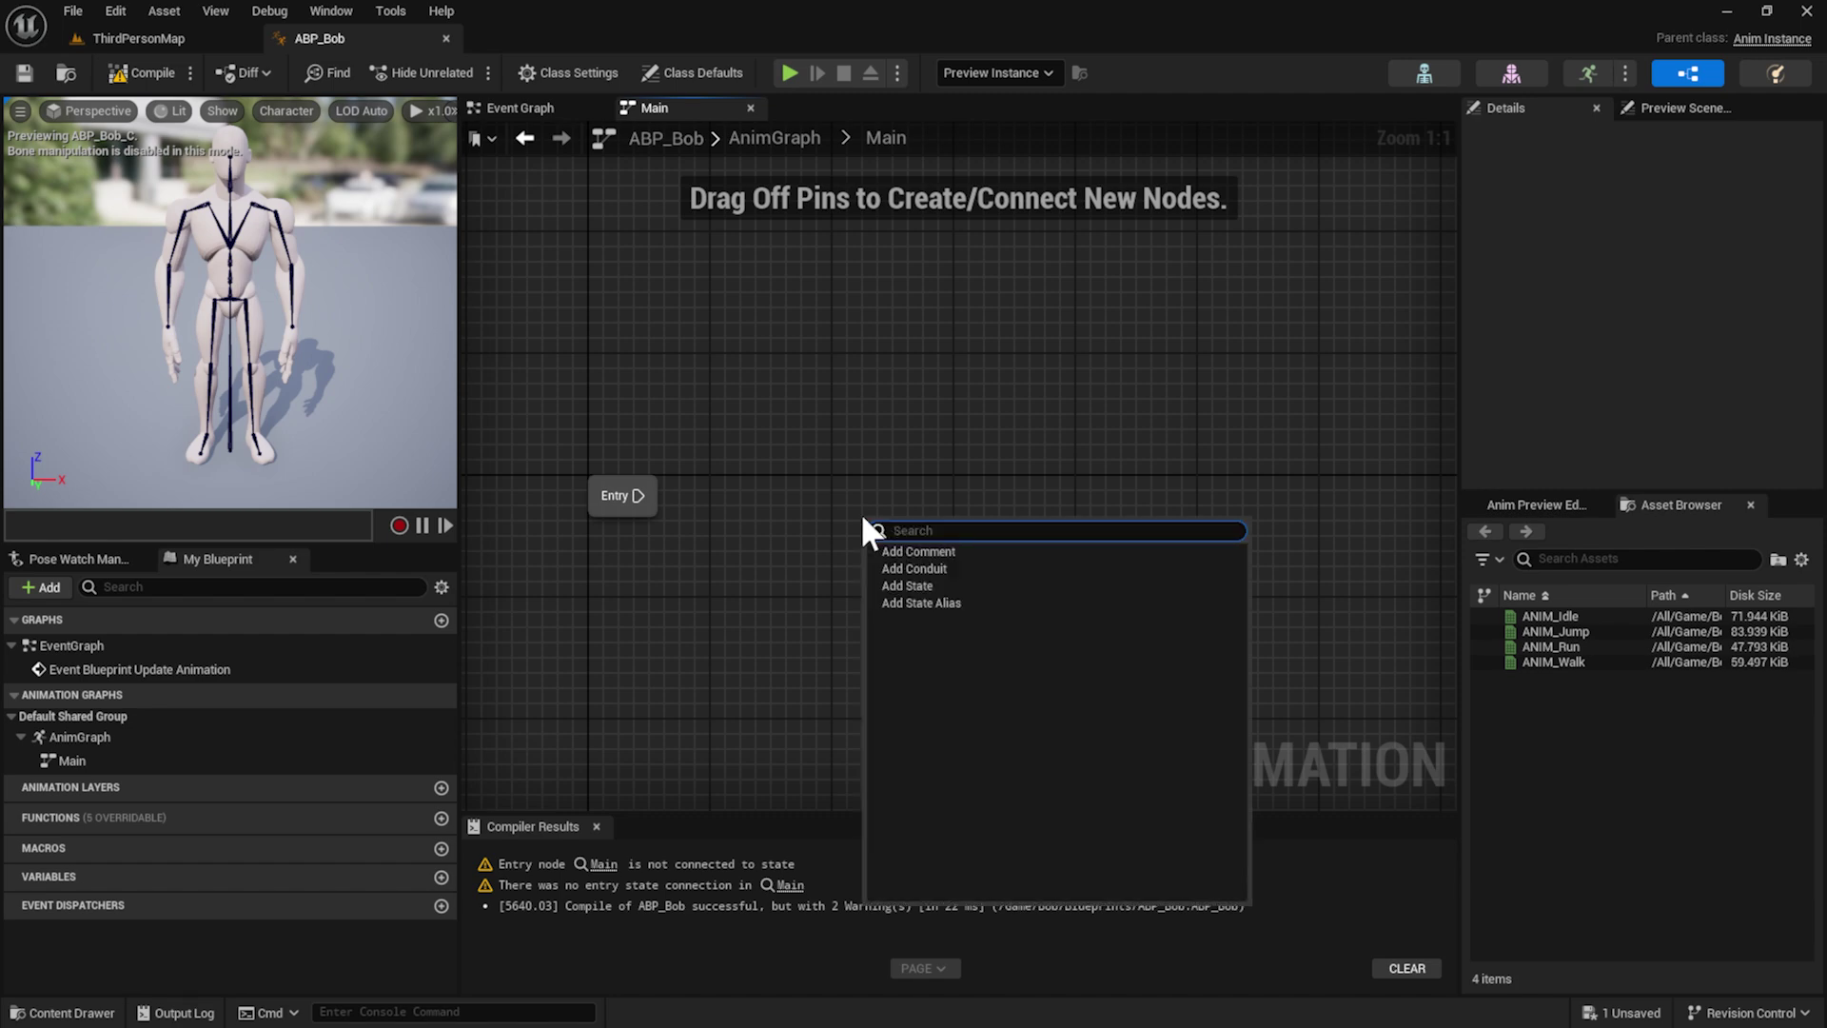
{"action": "left_click", "coordinate": [904, 585]}
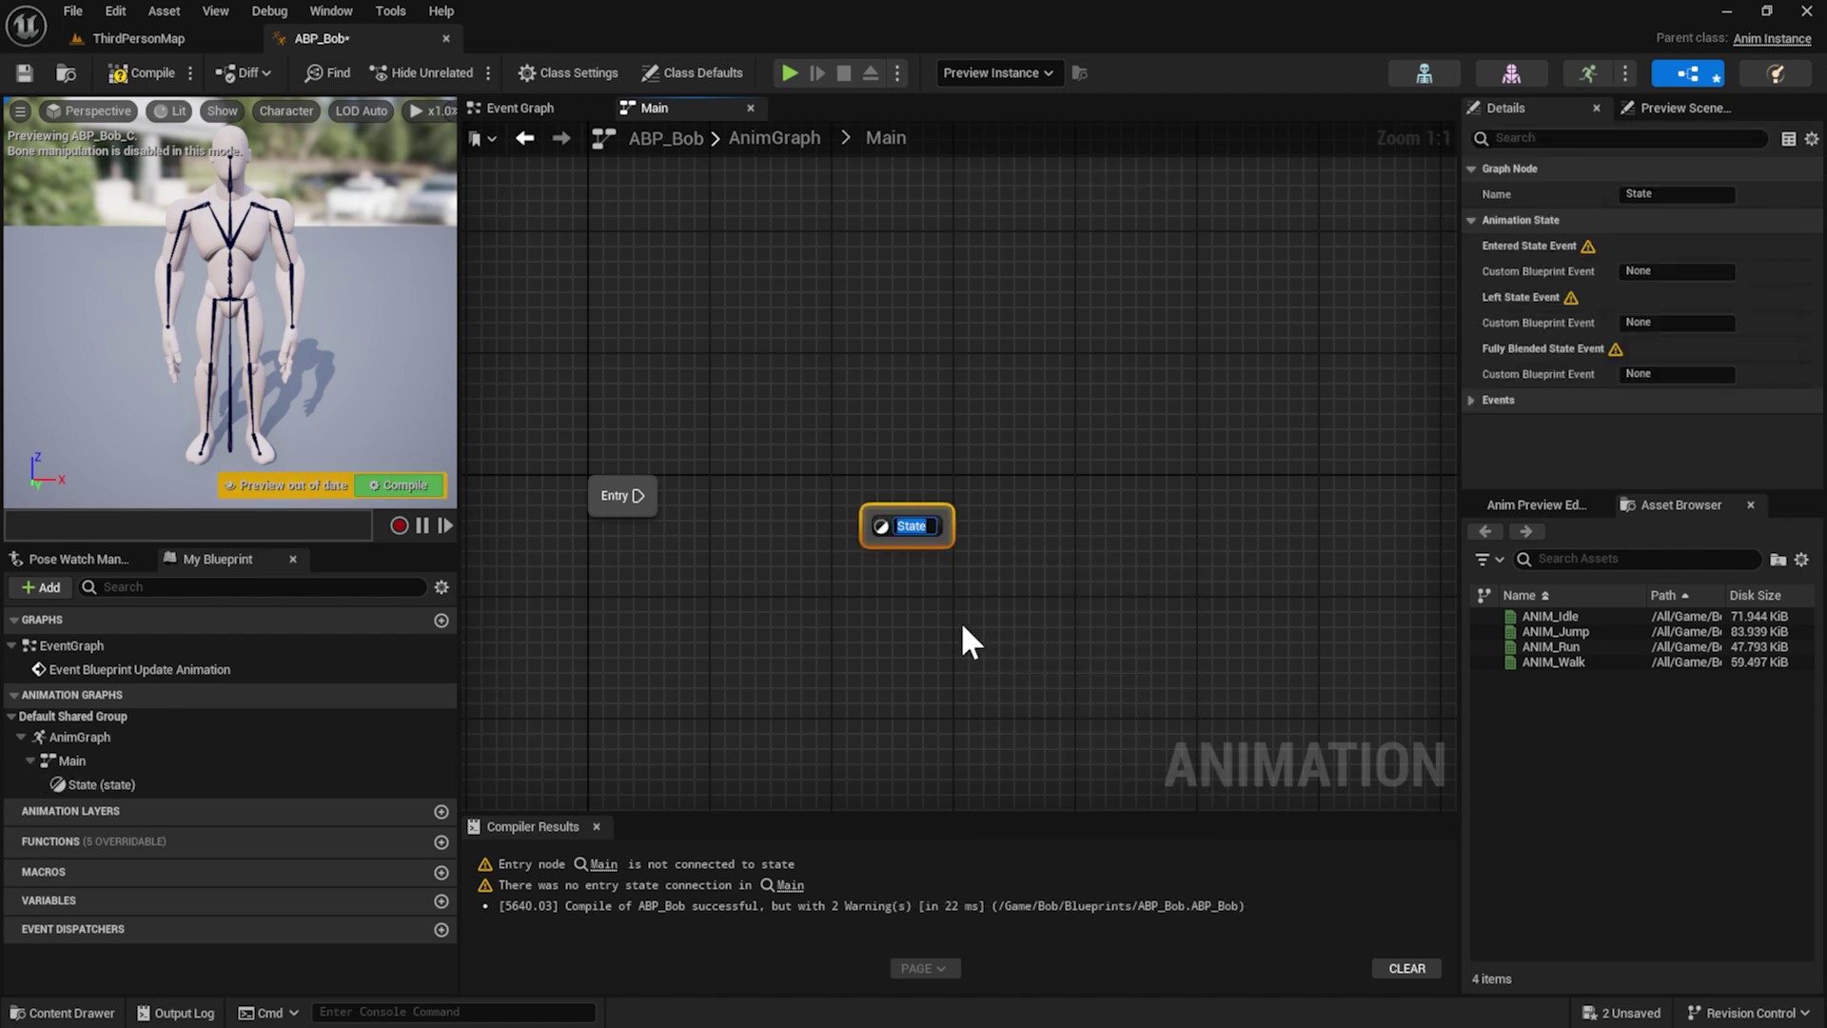
{"action": "type", "text": "Idle/Walk/Run"}
{"action": "key", "text": "Return"}
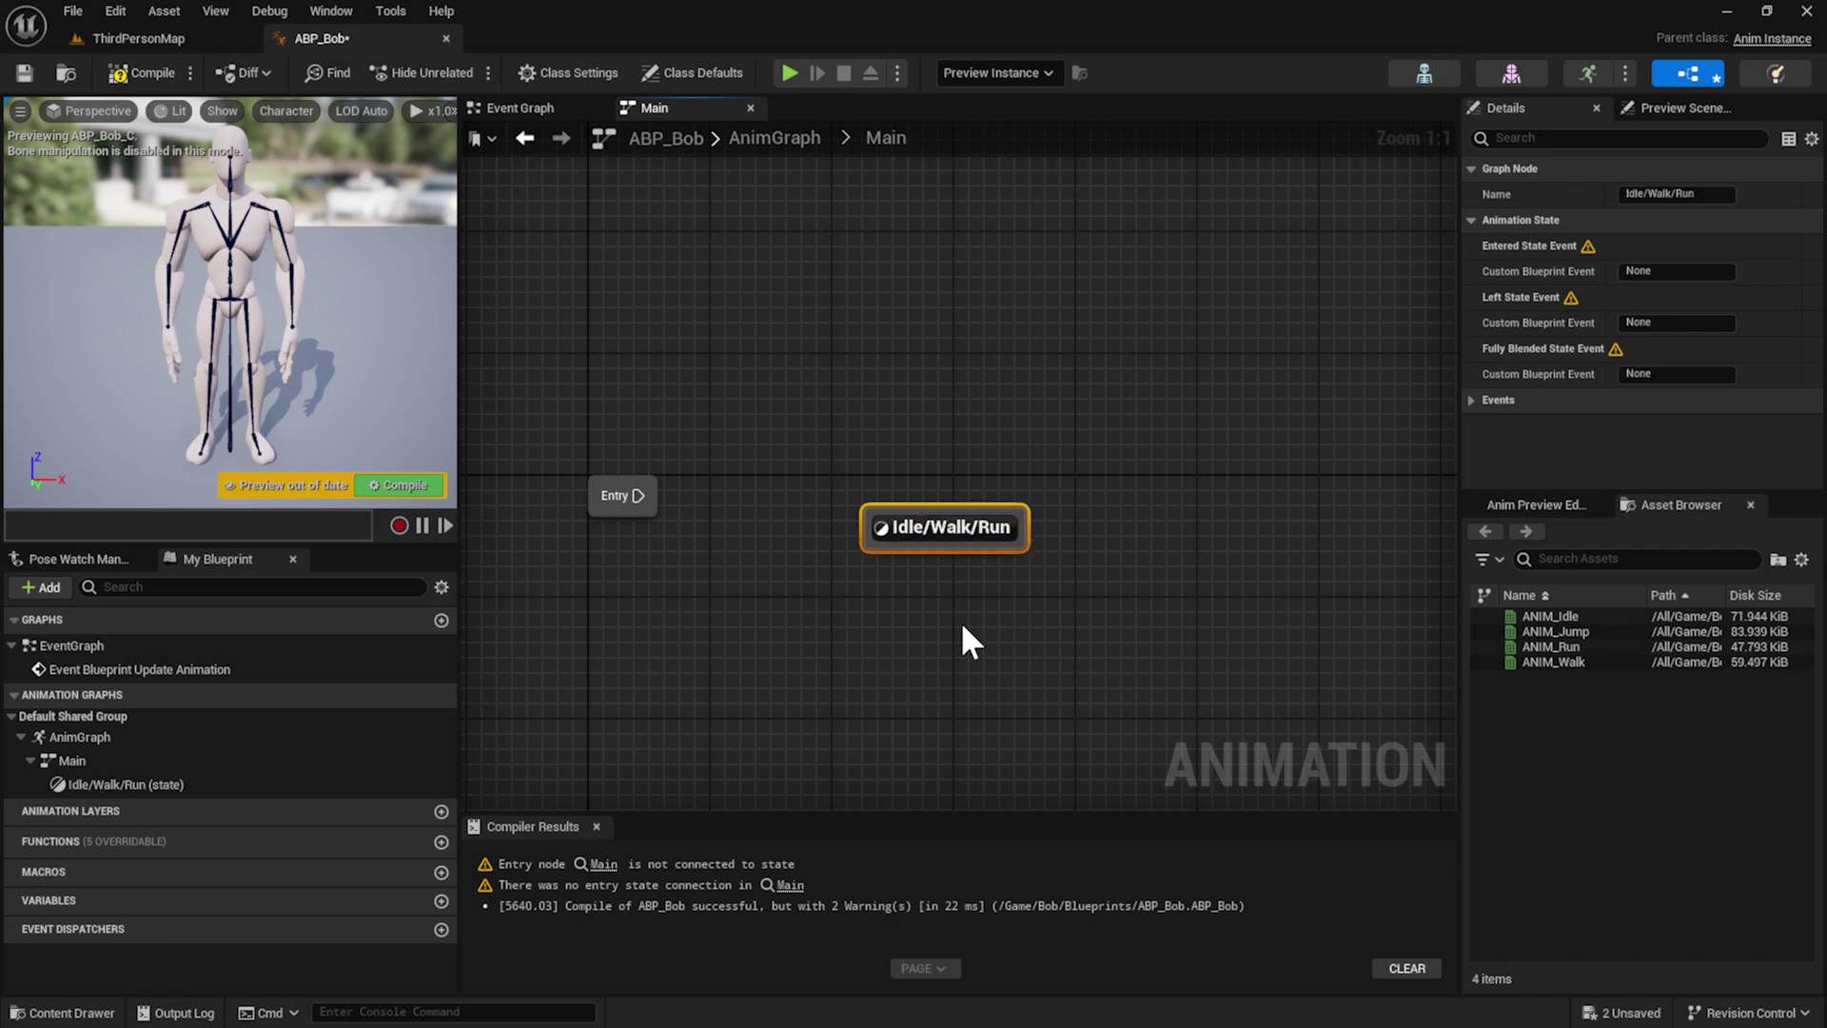
{"action": "left_click_drag", "start_coordinate": [900, 527], "coordinate": [781, 494]}
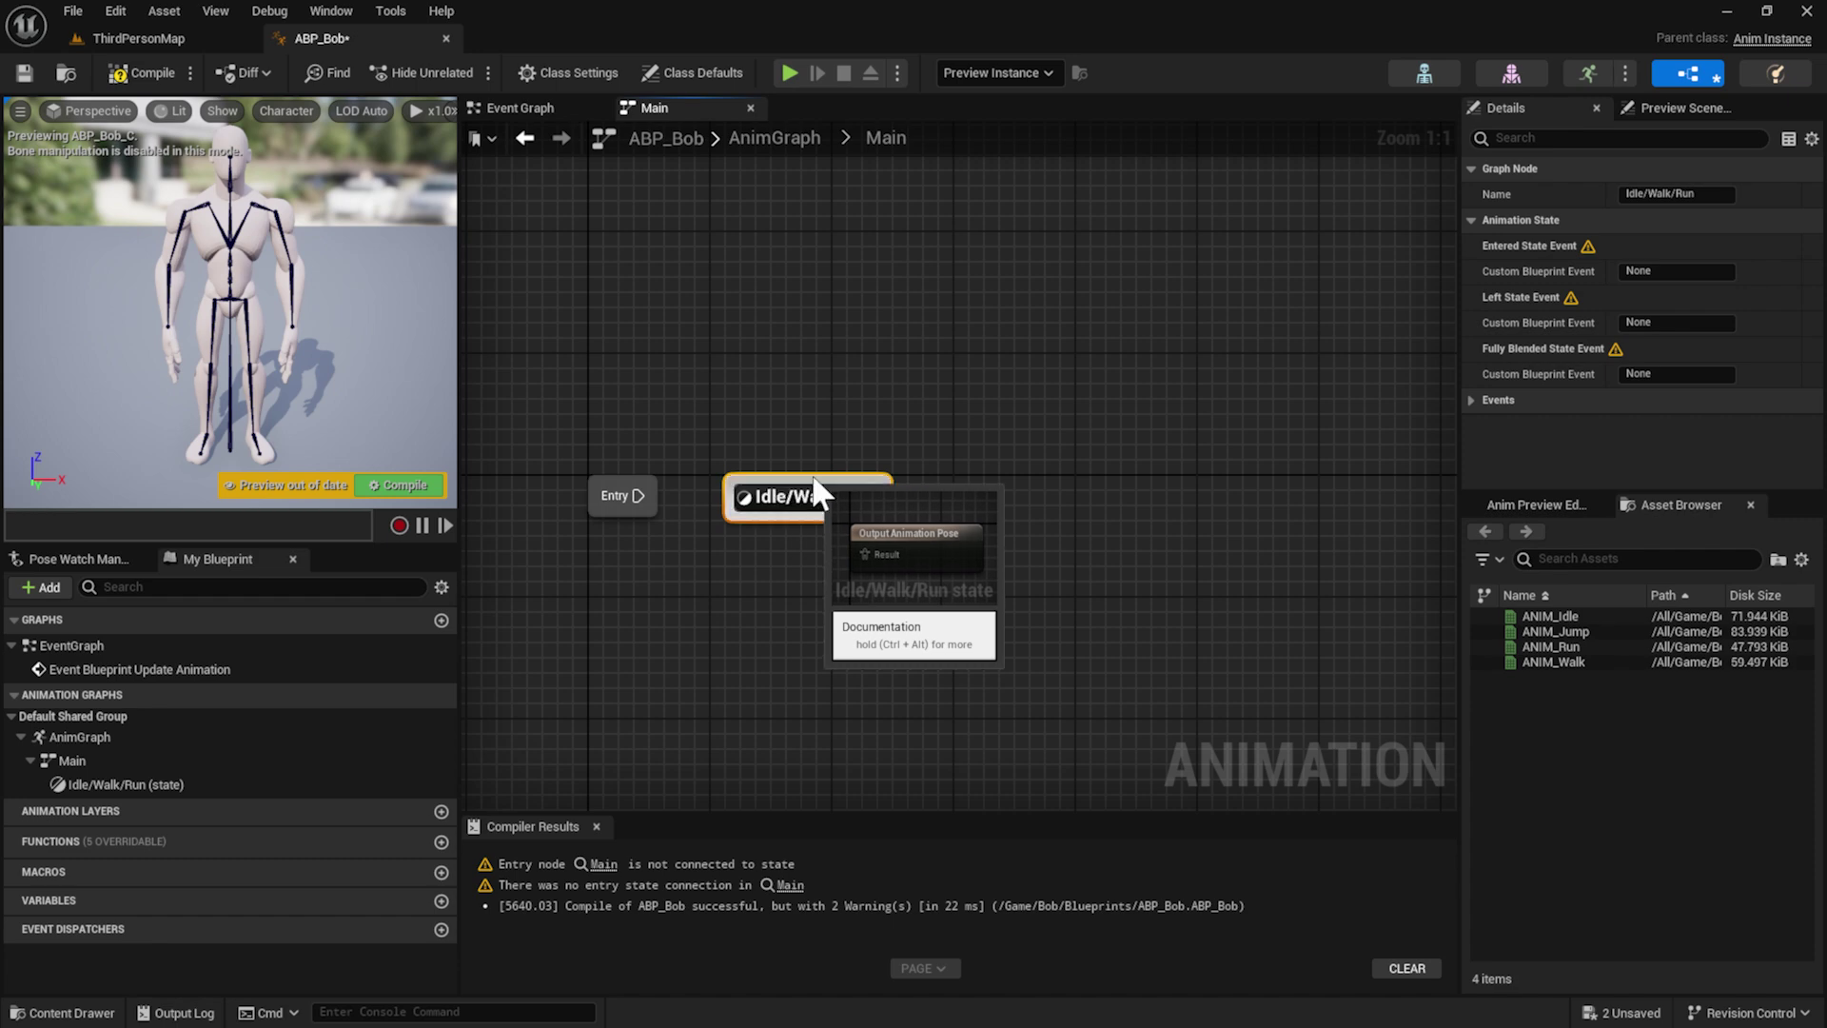
{"action": "left_click", "coordinate": [837, 323]}
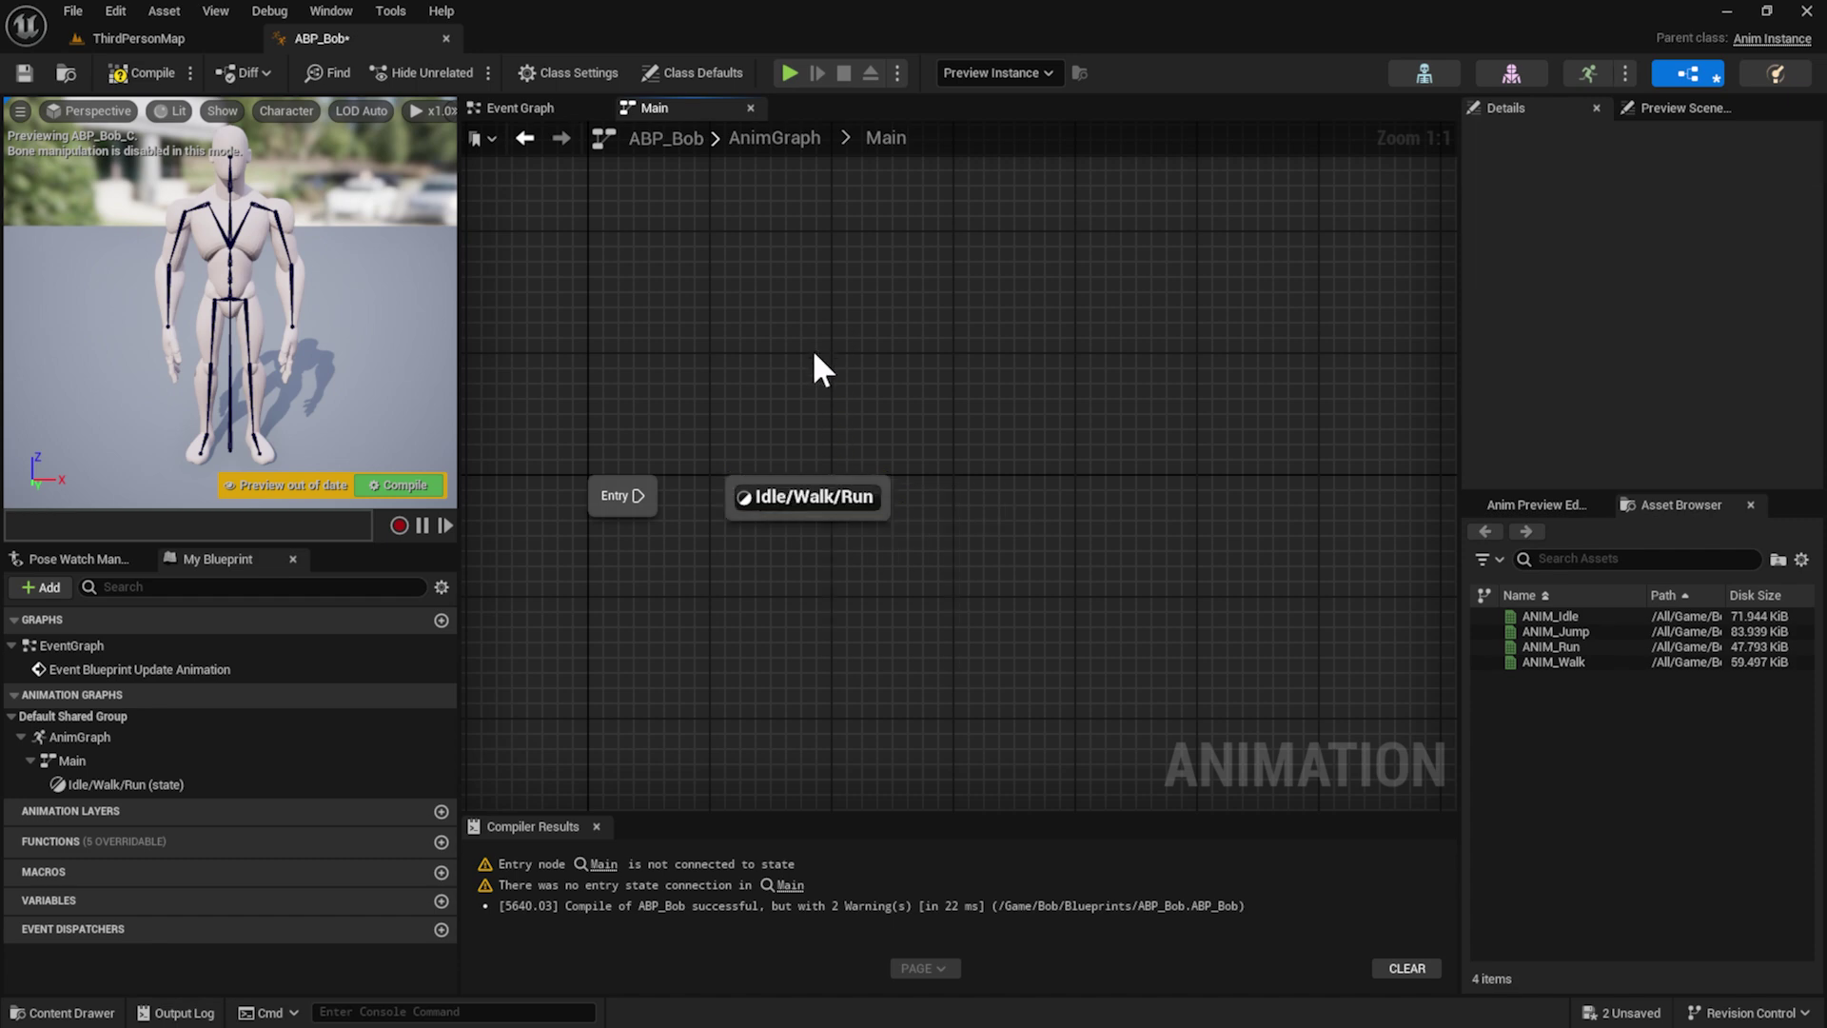
Add a second state above Idle/Walk/Run and name it Jump
{"action": "right_click", "coordinate": [813, 353]}
{"action": "left_click", "coordinate": [875, 420]}
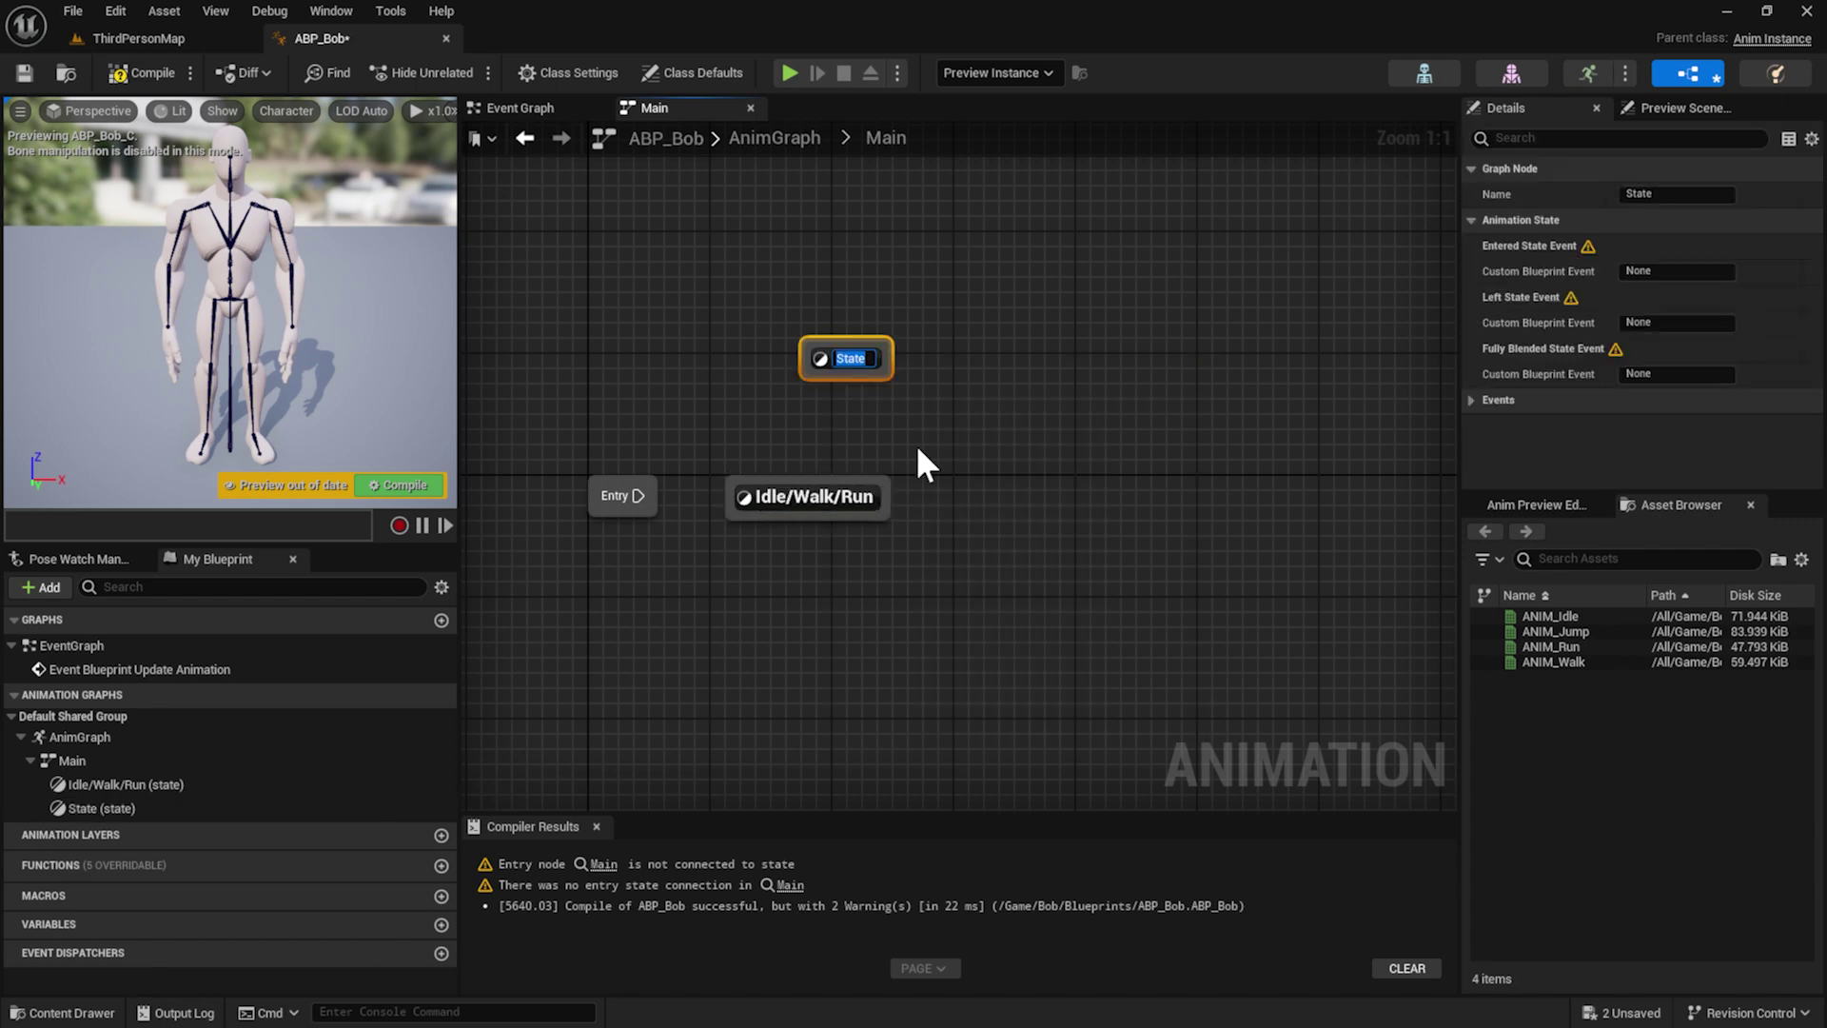
{"action": "type", "text": "Jump"}
{"action": "key", "text": "Return"}
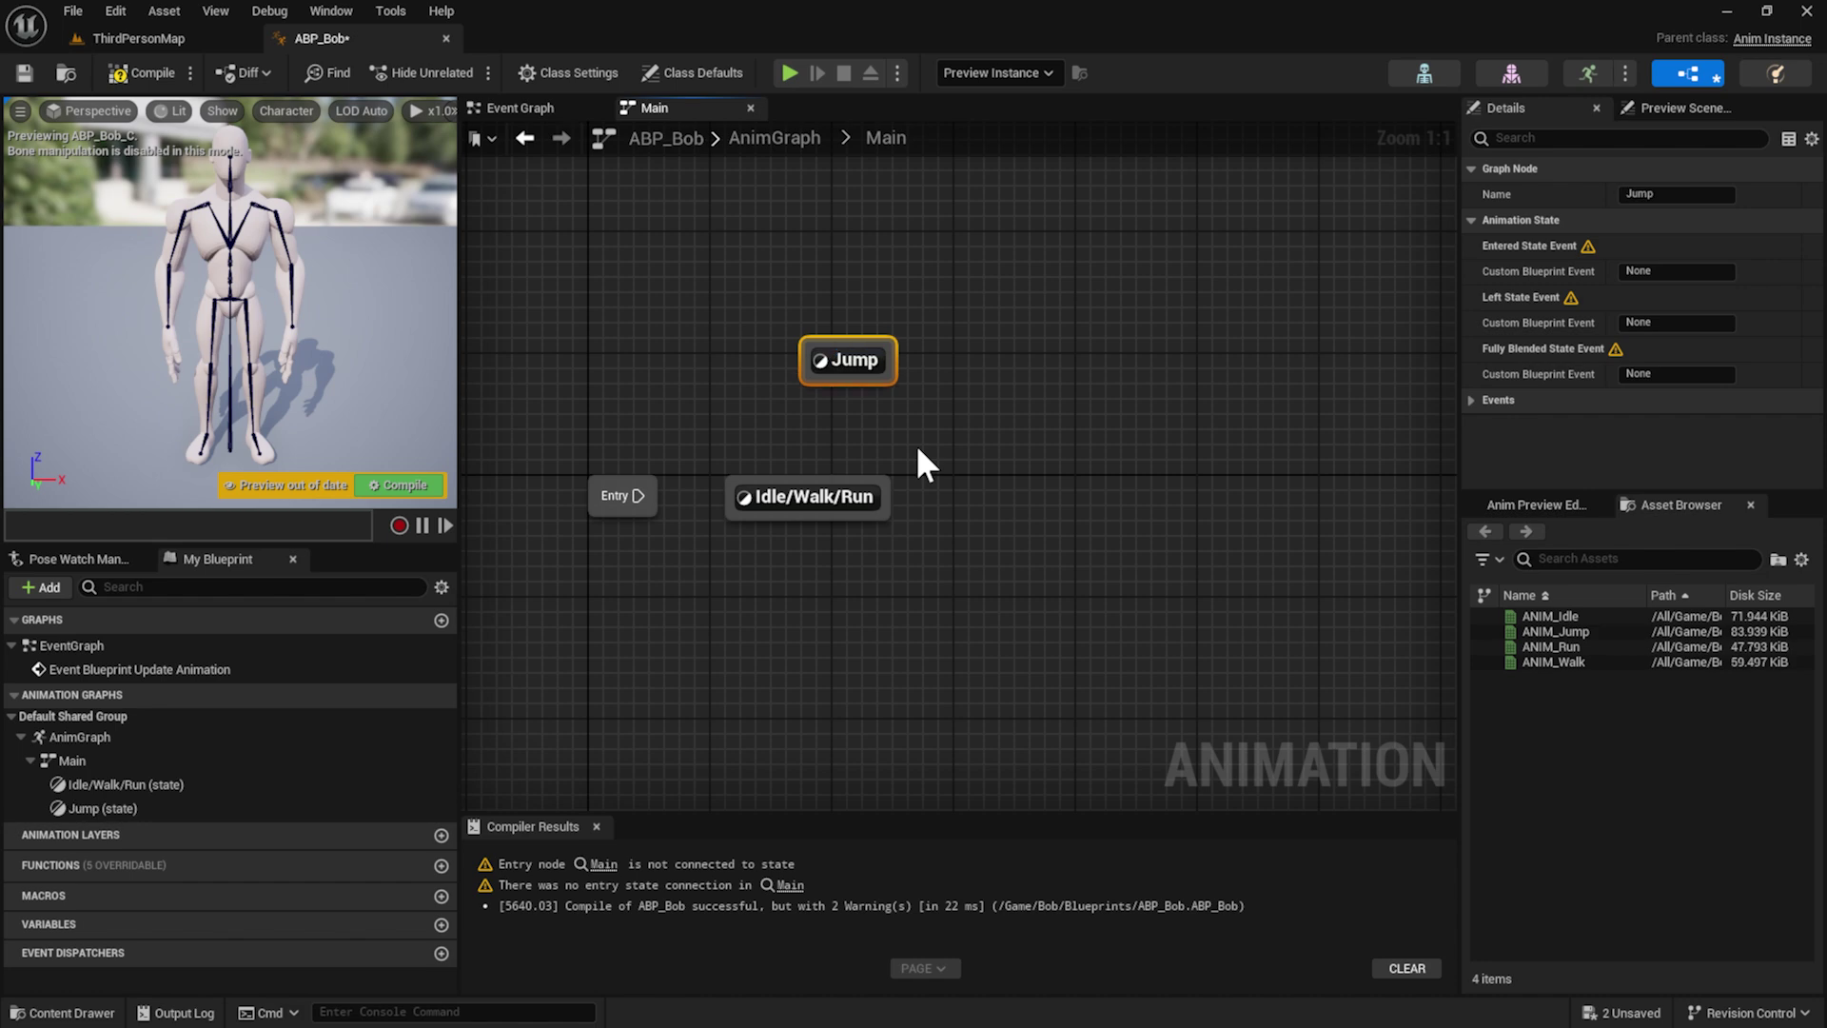
Connect Entry to Idle/Walk/Run and create transitions in both directions between Idle/Walk/Run and Jump
{"action": "left_click_drag", "start_coordinate": [643, 498], "coordinate": [849, 485]}
{"action": "left_click", "coordinate": [711, 504]}
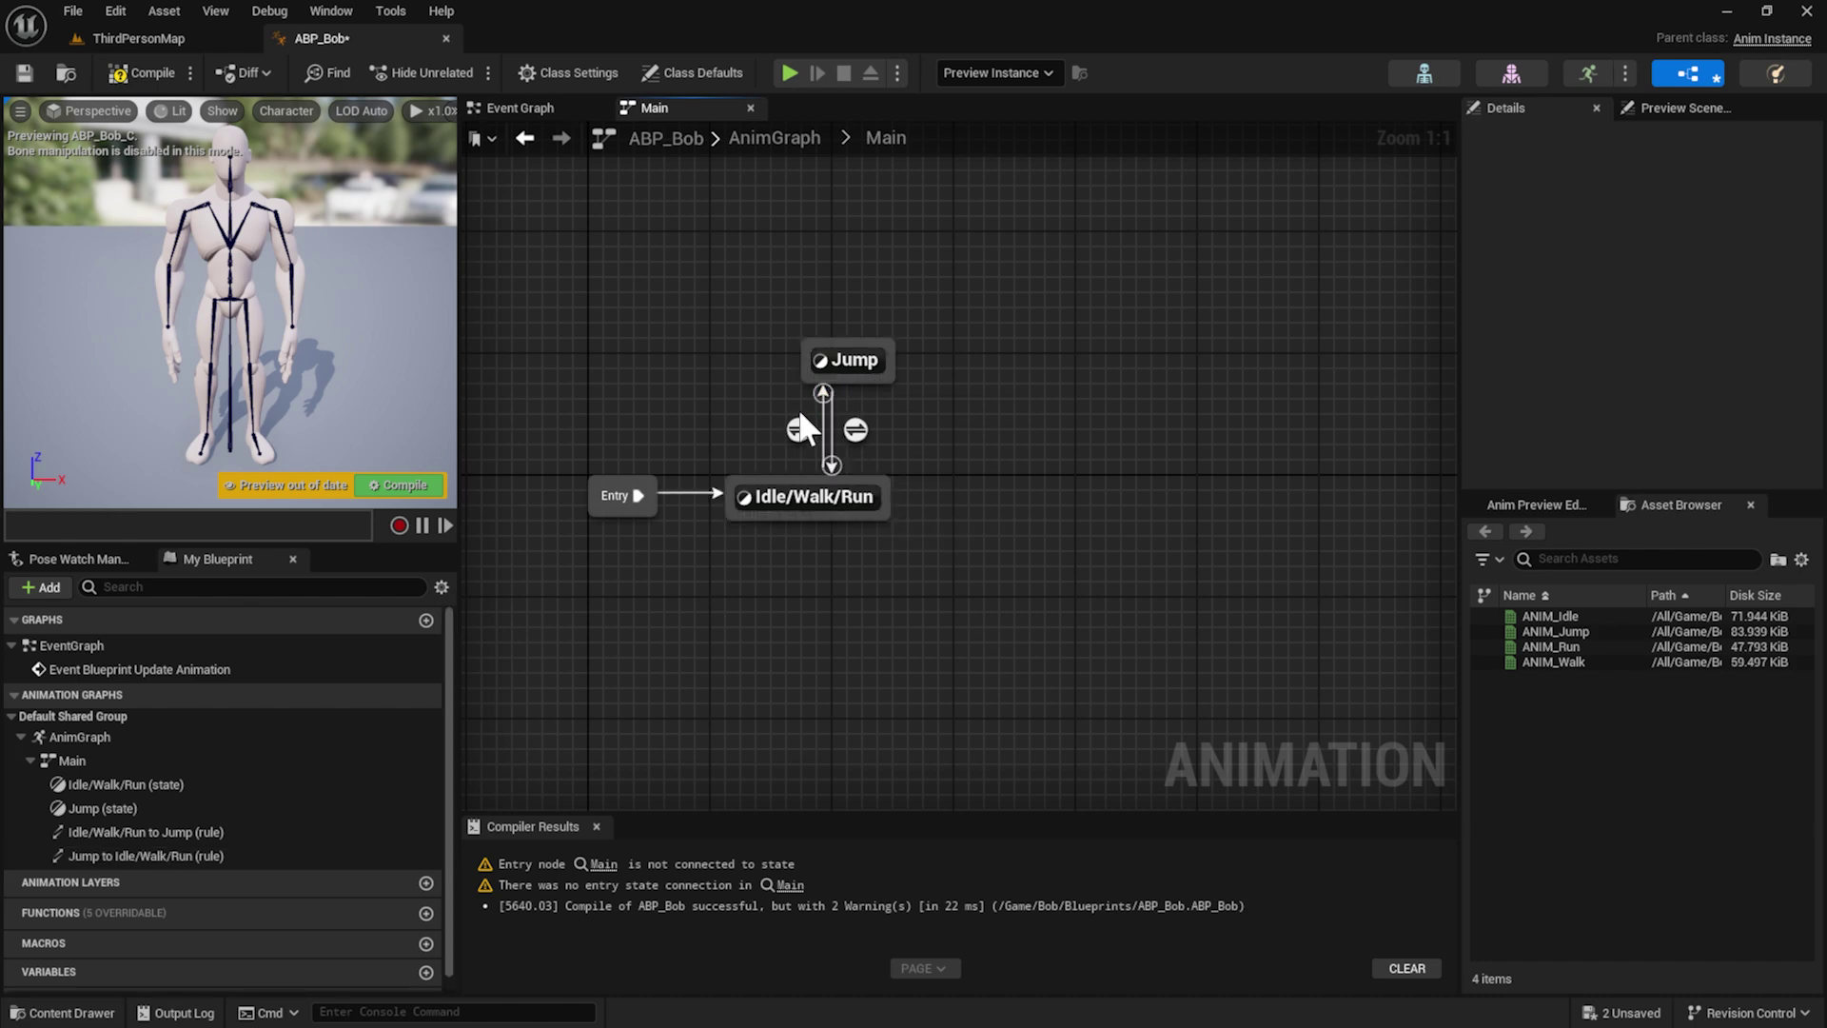
Step out to the parent AnimGraph and reopen the Main state machine's graph
{"action": "right_click_drag", "start_coordinate": [682, 421], "coordinate": [771, 445]}
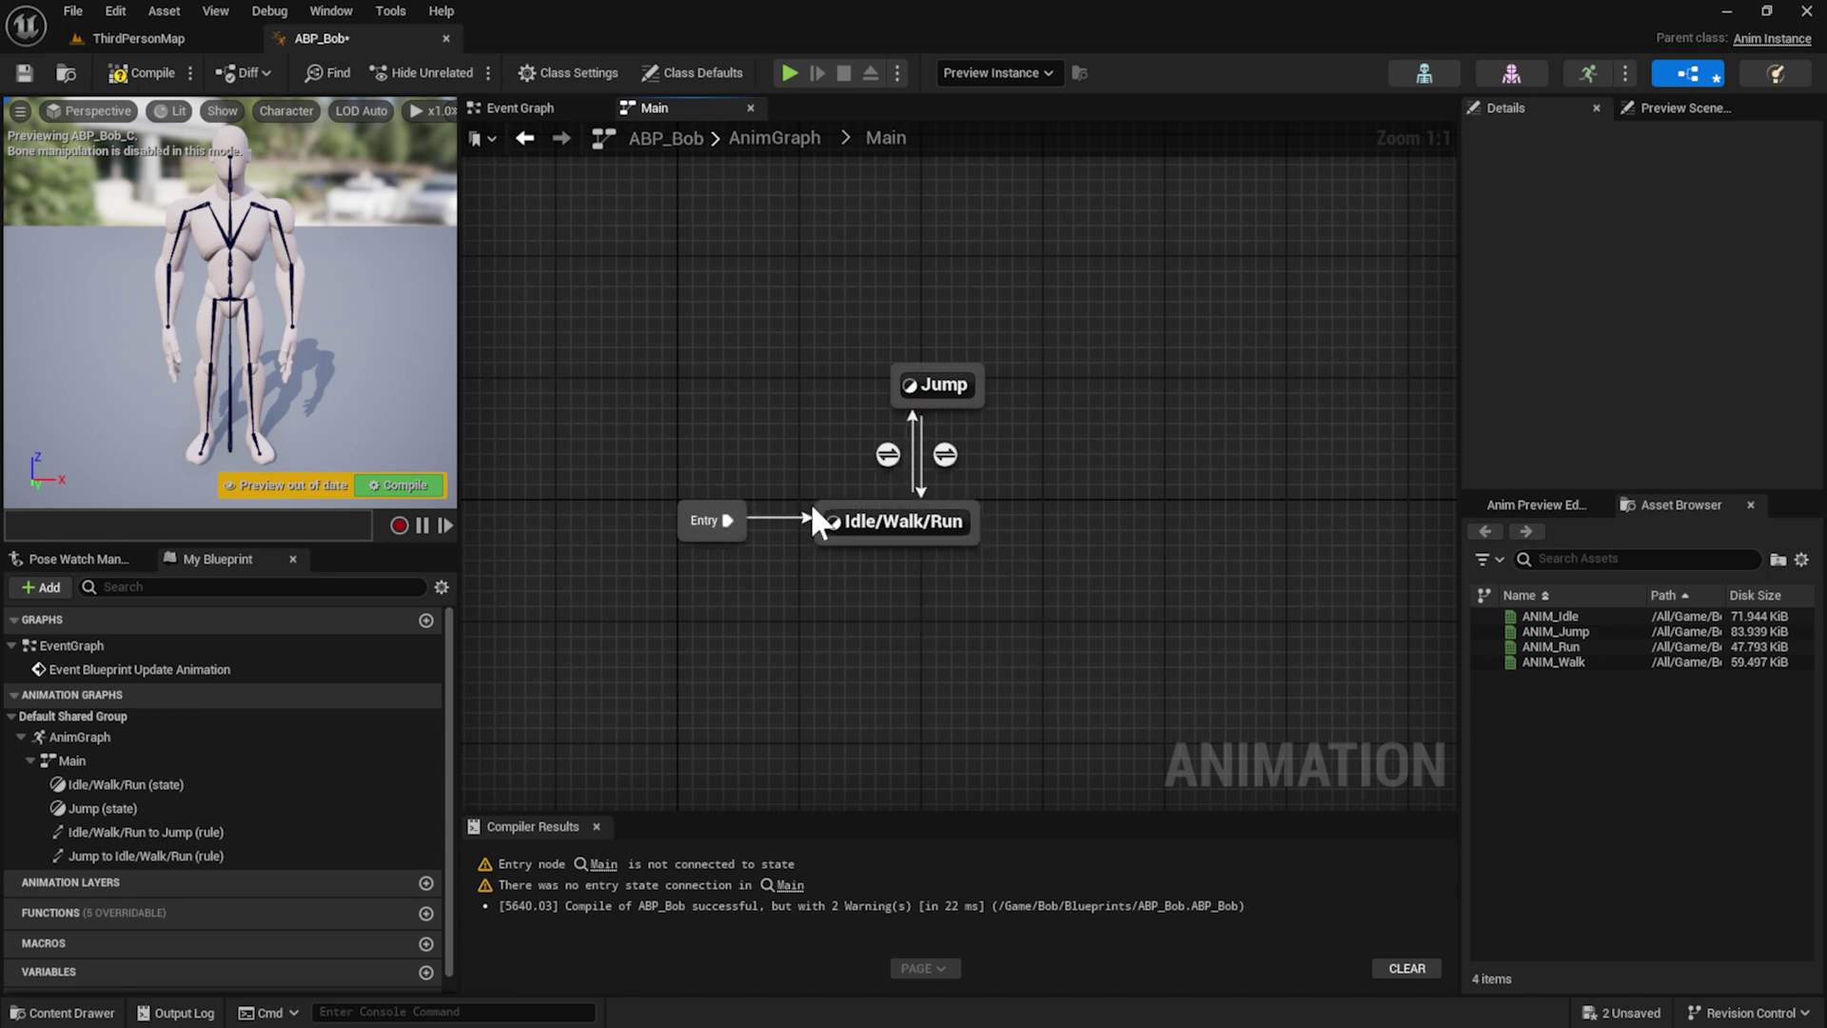
{"action": "double_click", "coordinate": [803, 569]}
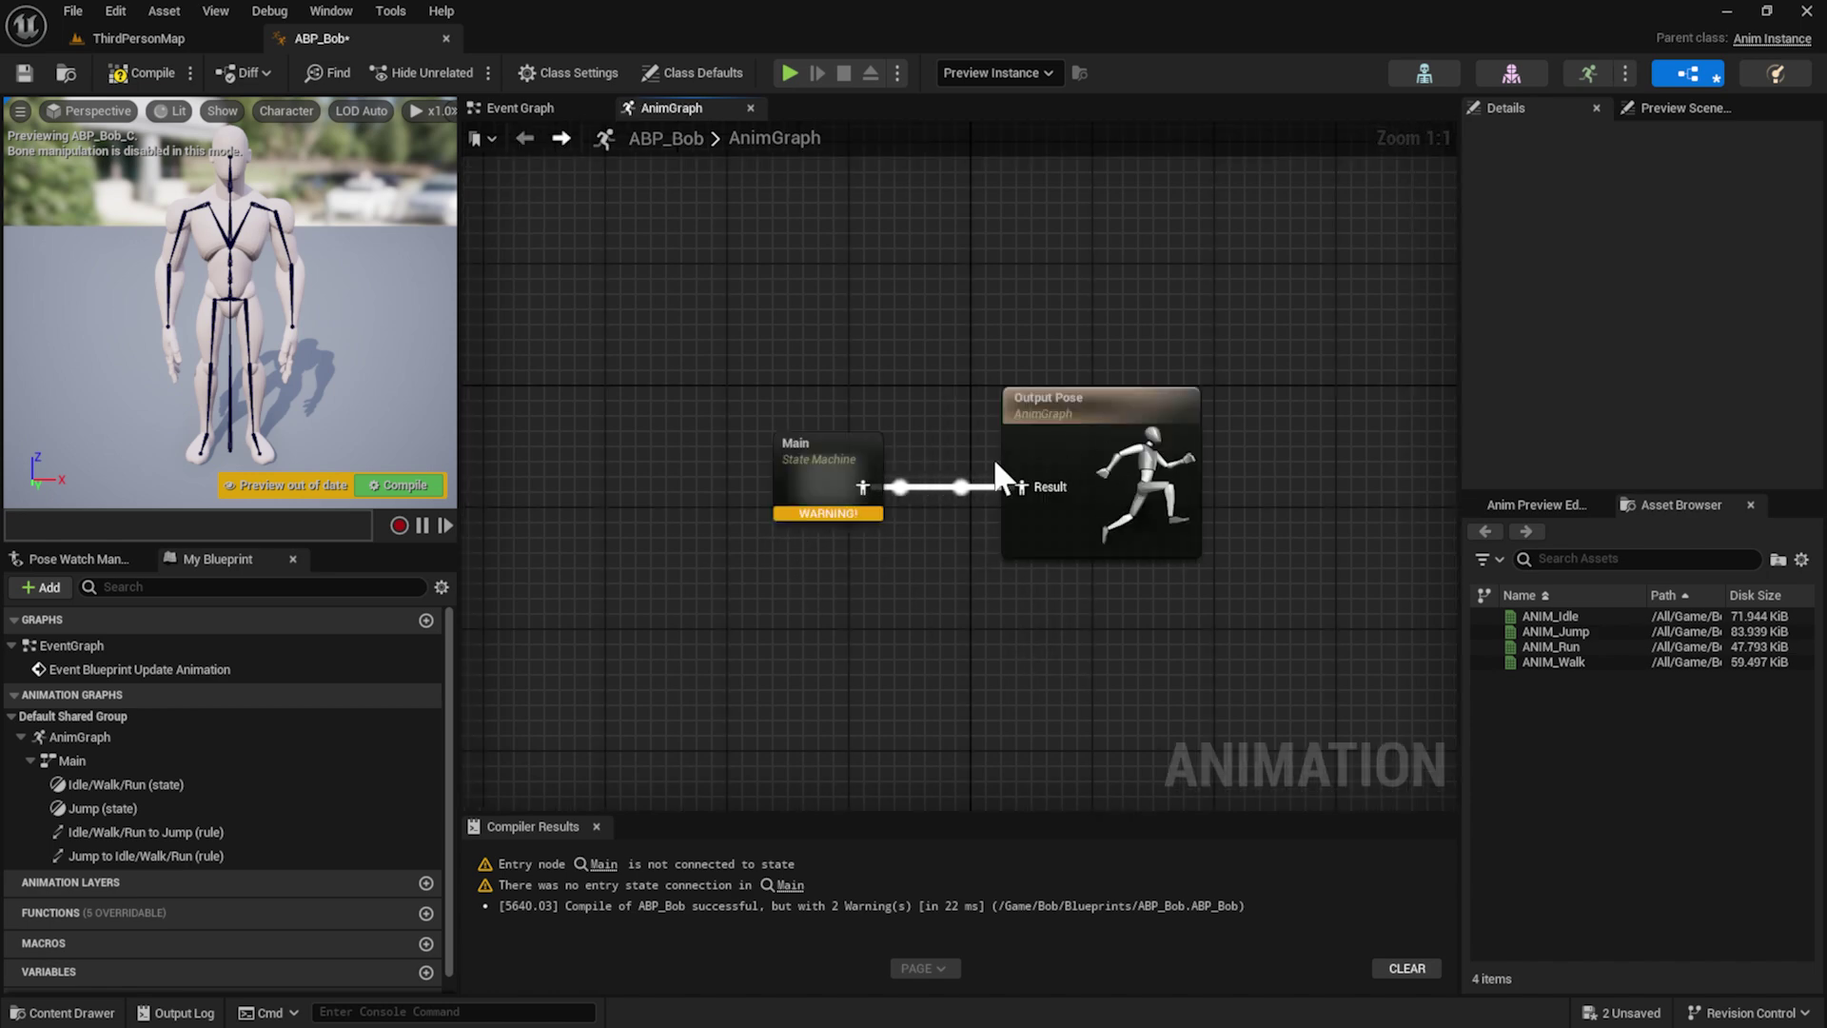
{"action": "double_click", "coordinate": [803, 466]}
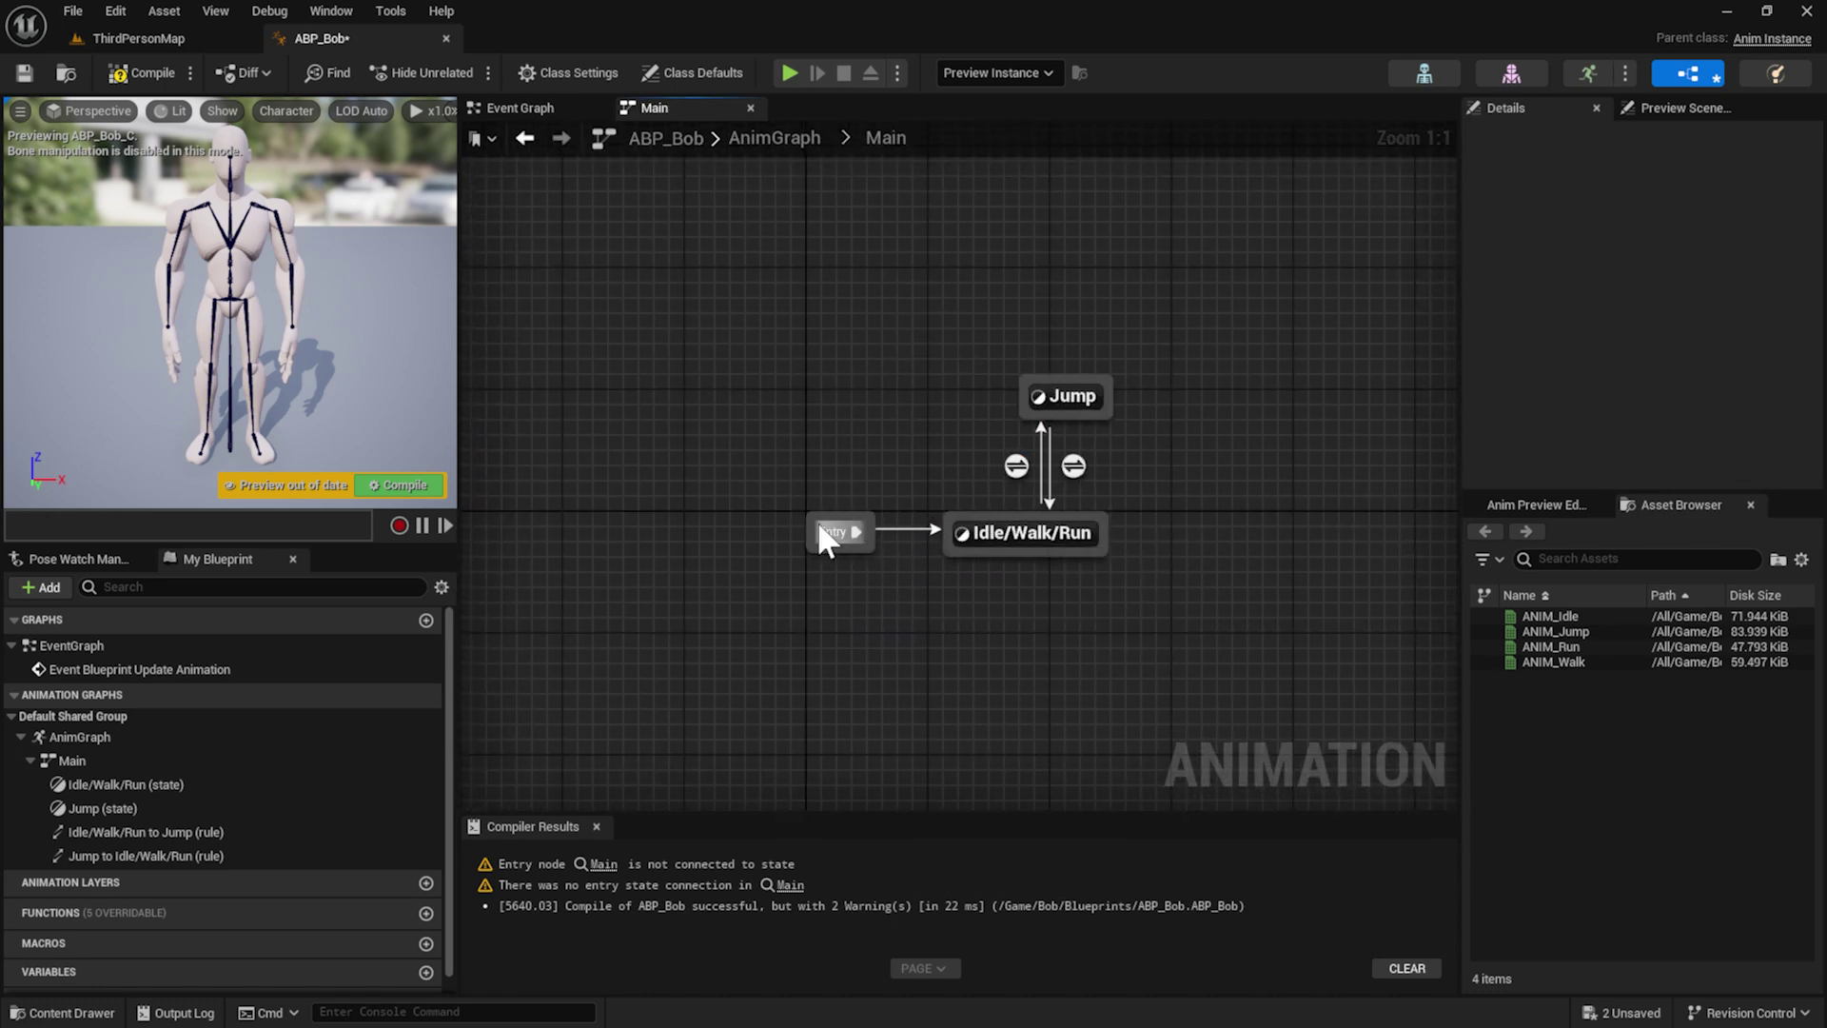
Shift the Idle/Walk/Run and Jump states slightly so Jump sits centred directly above Idle/Walk/Run
{"action": "right_click_drag", "start_coordinate": [969, 576], "coordinate": [859, 610]}
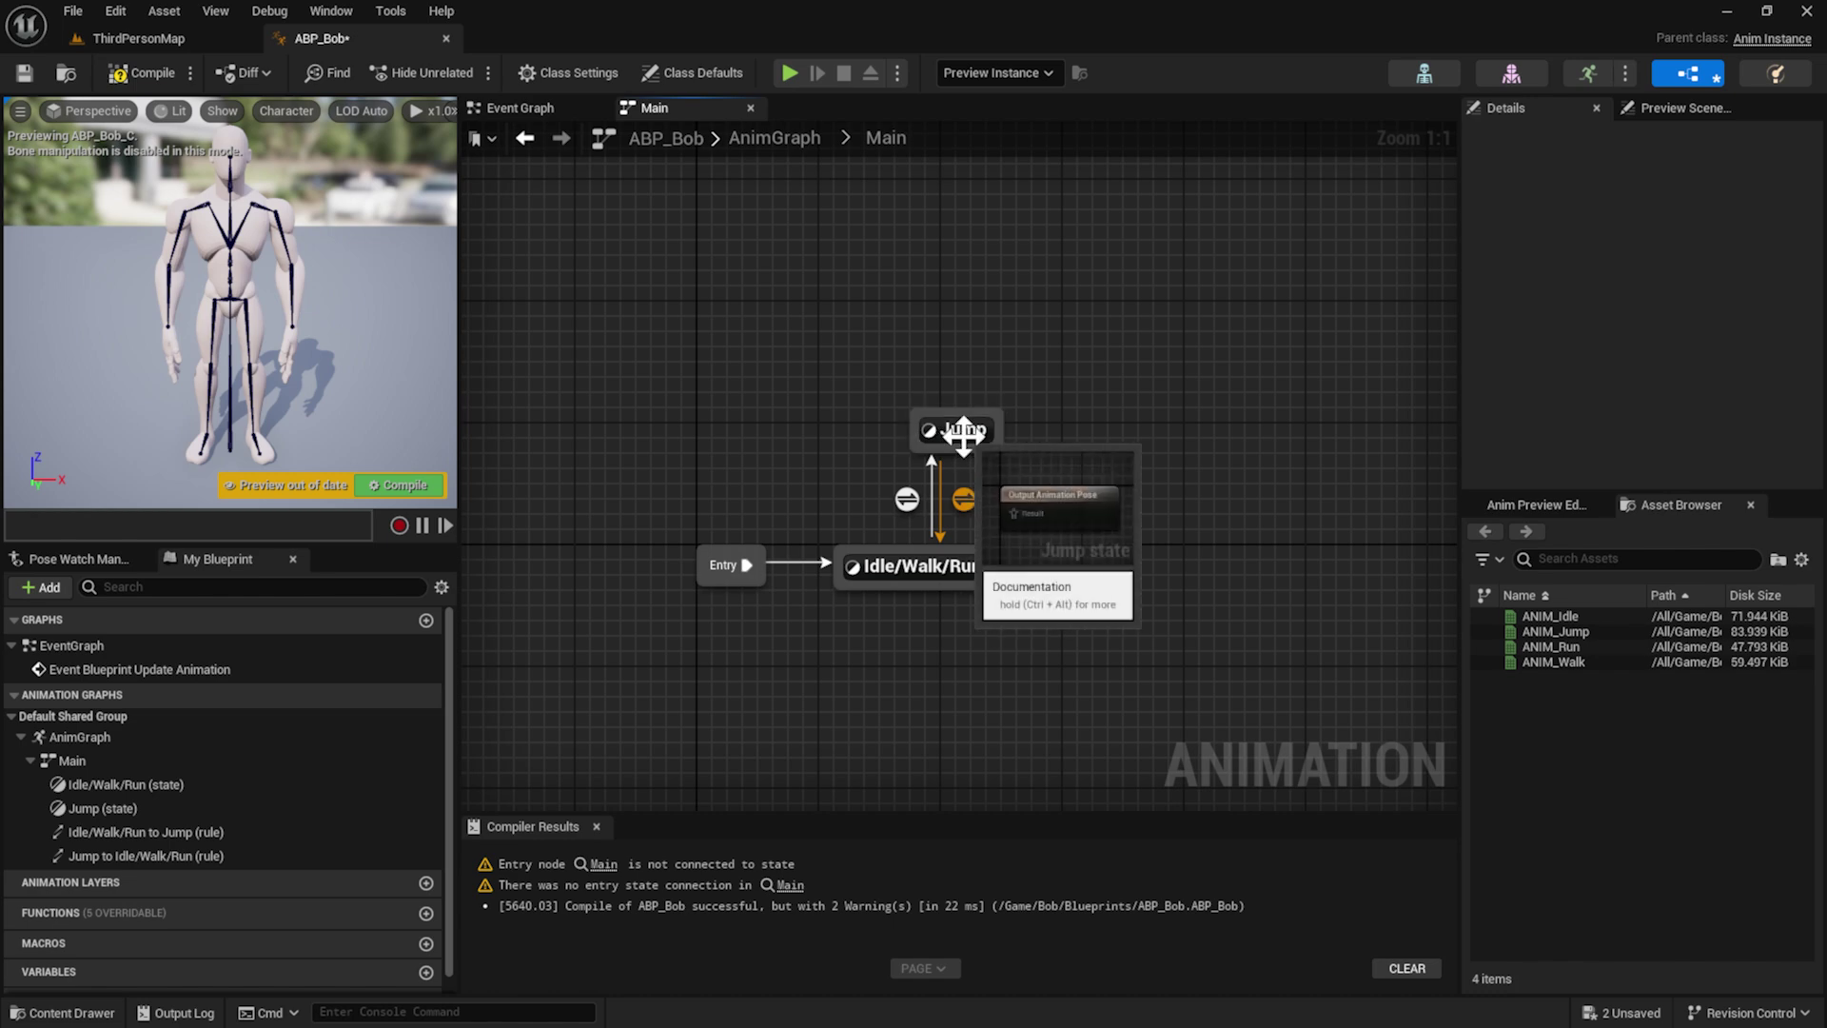
{"action": "left_click", "coordinate": [940, 564]}
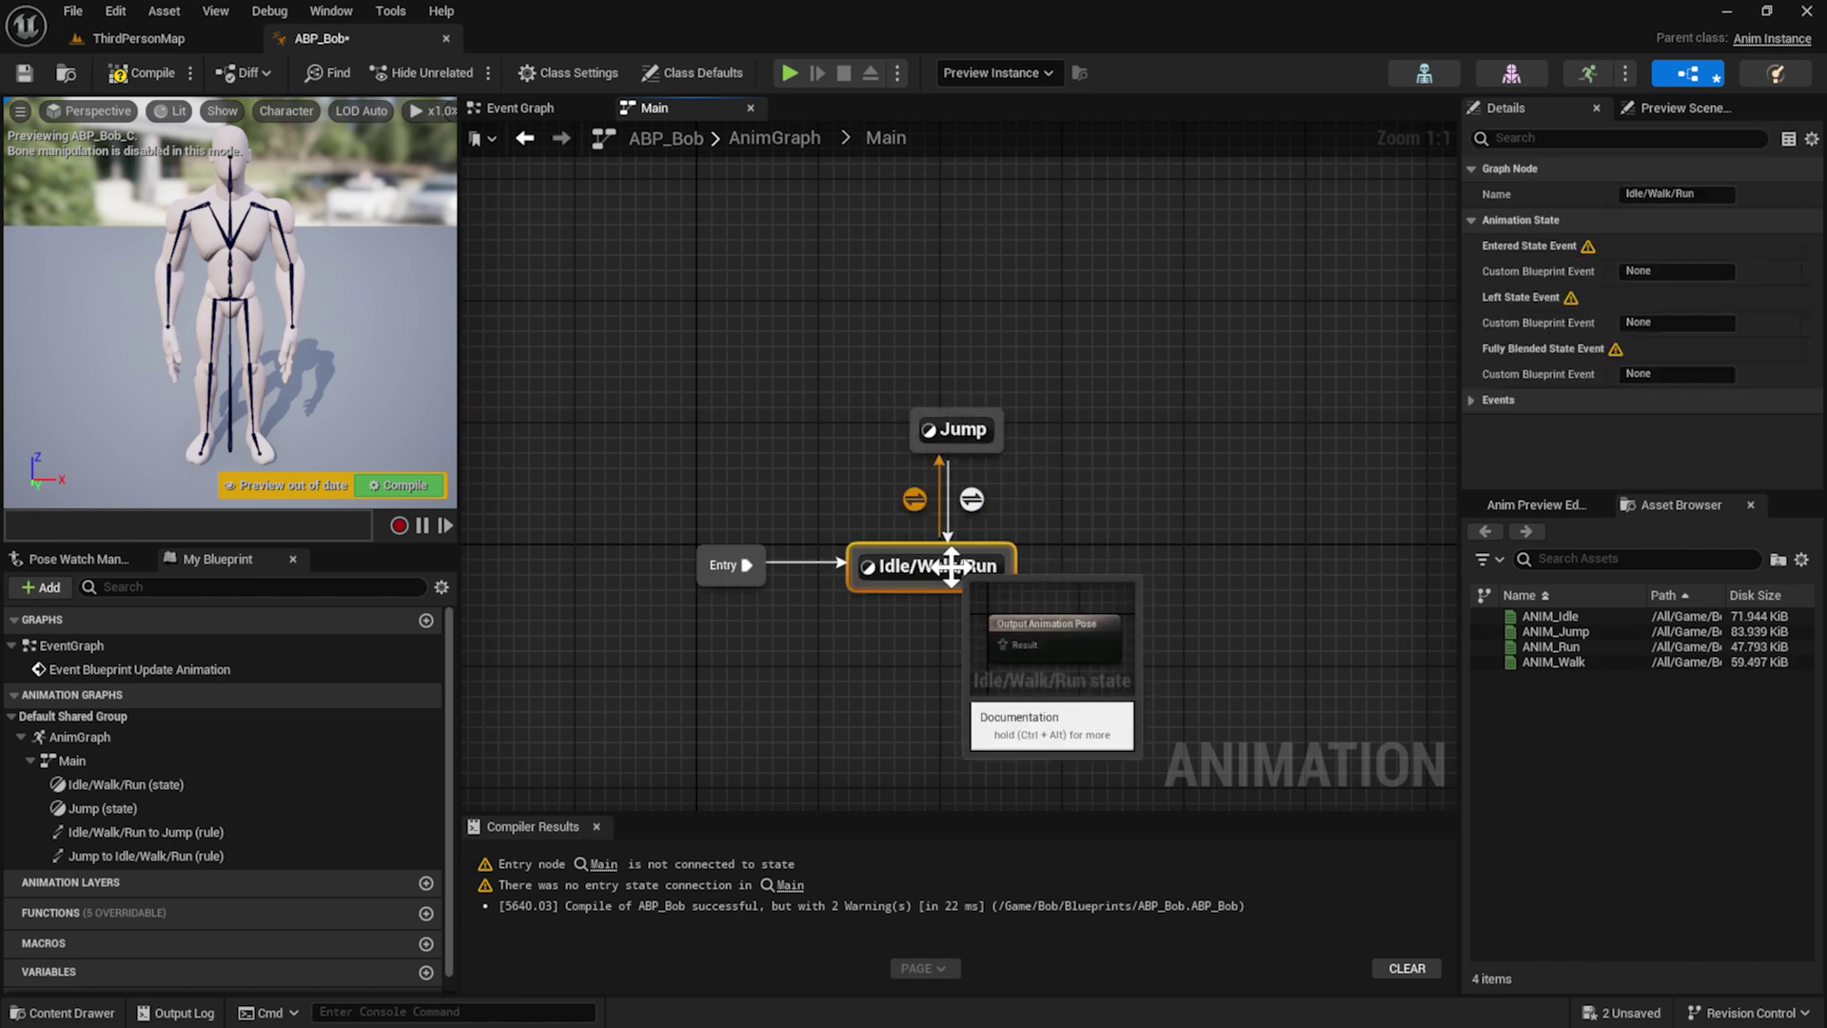
{"action": "left_click_drag", "start_coordinate": [963, 442], "coordinate": [948, 441]}
{"action": "left_click", "coordinate": [1009, 451]}
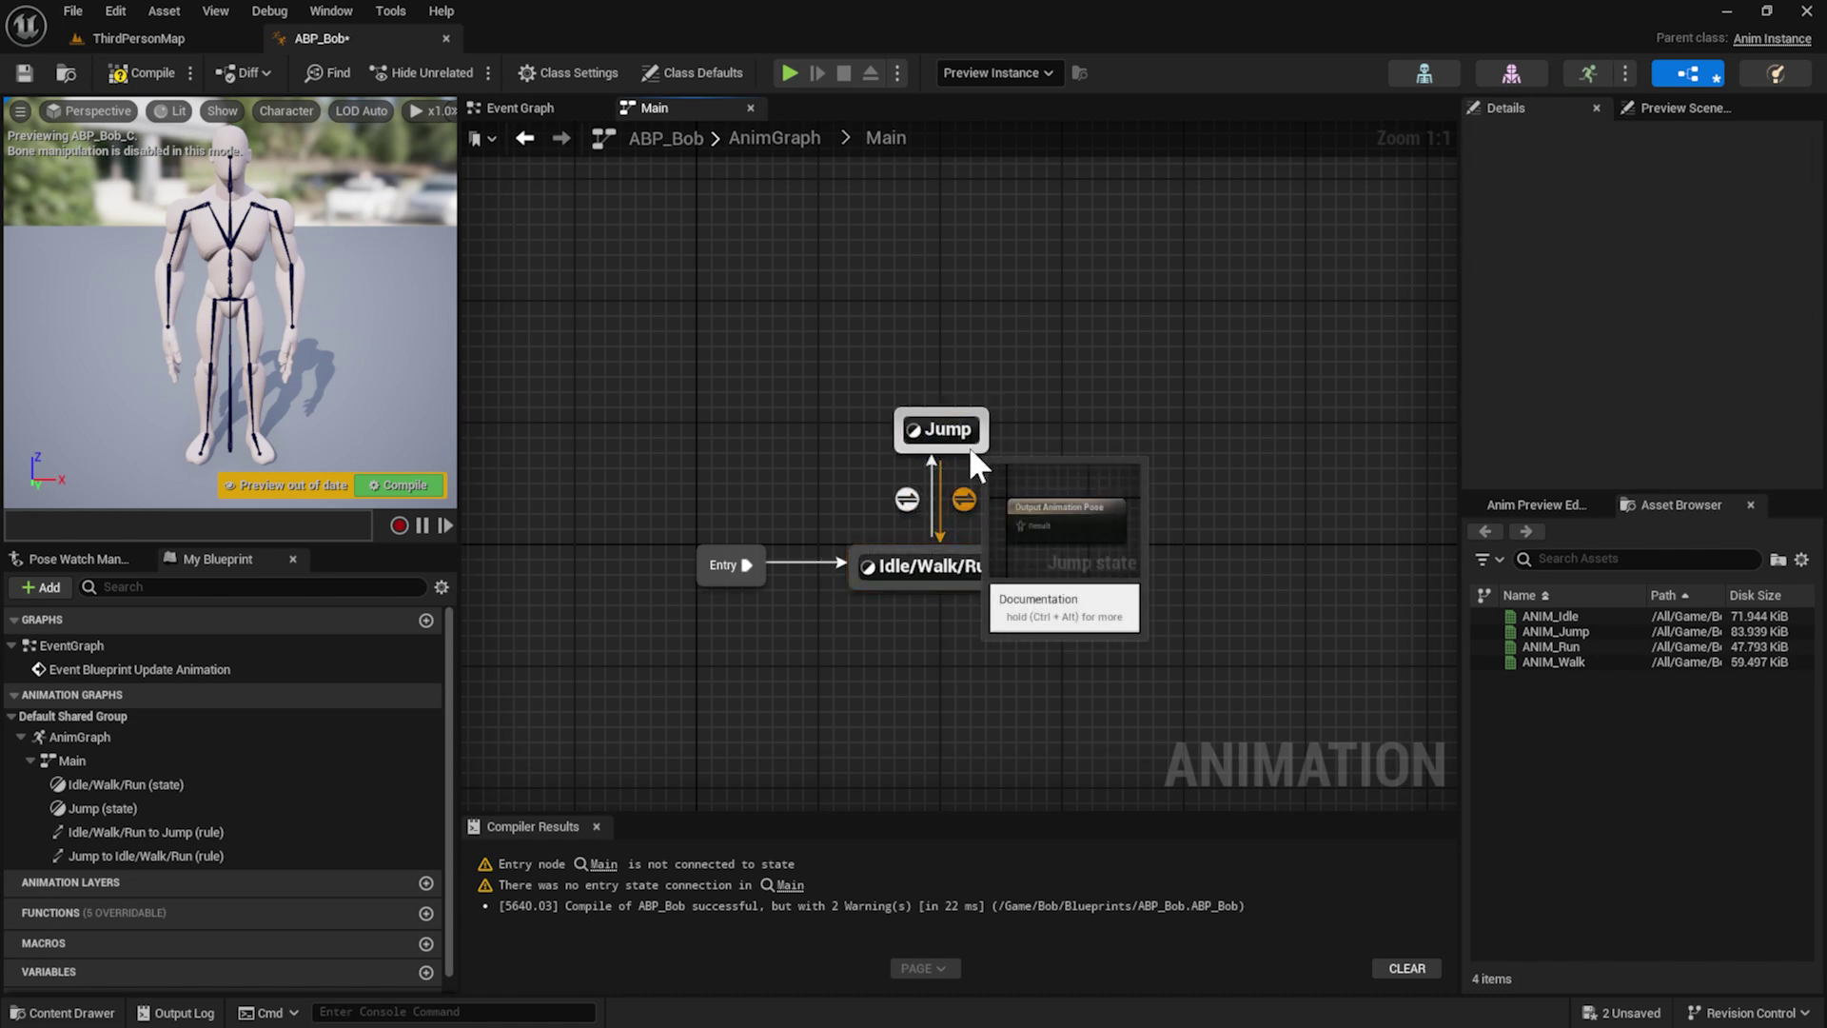
{"action": "left_click", "coordinate": [967, 564]}
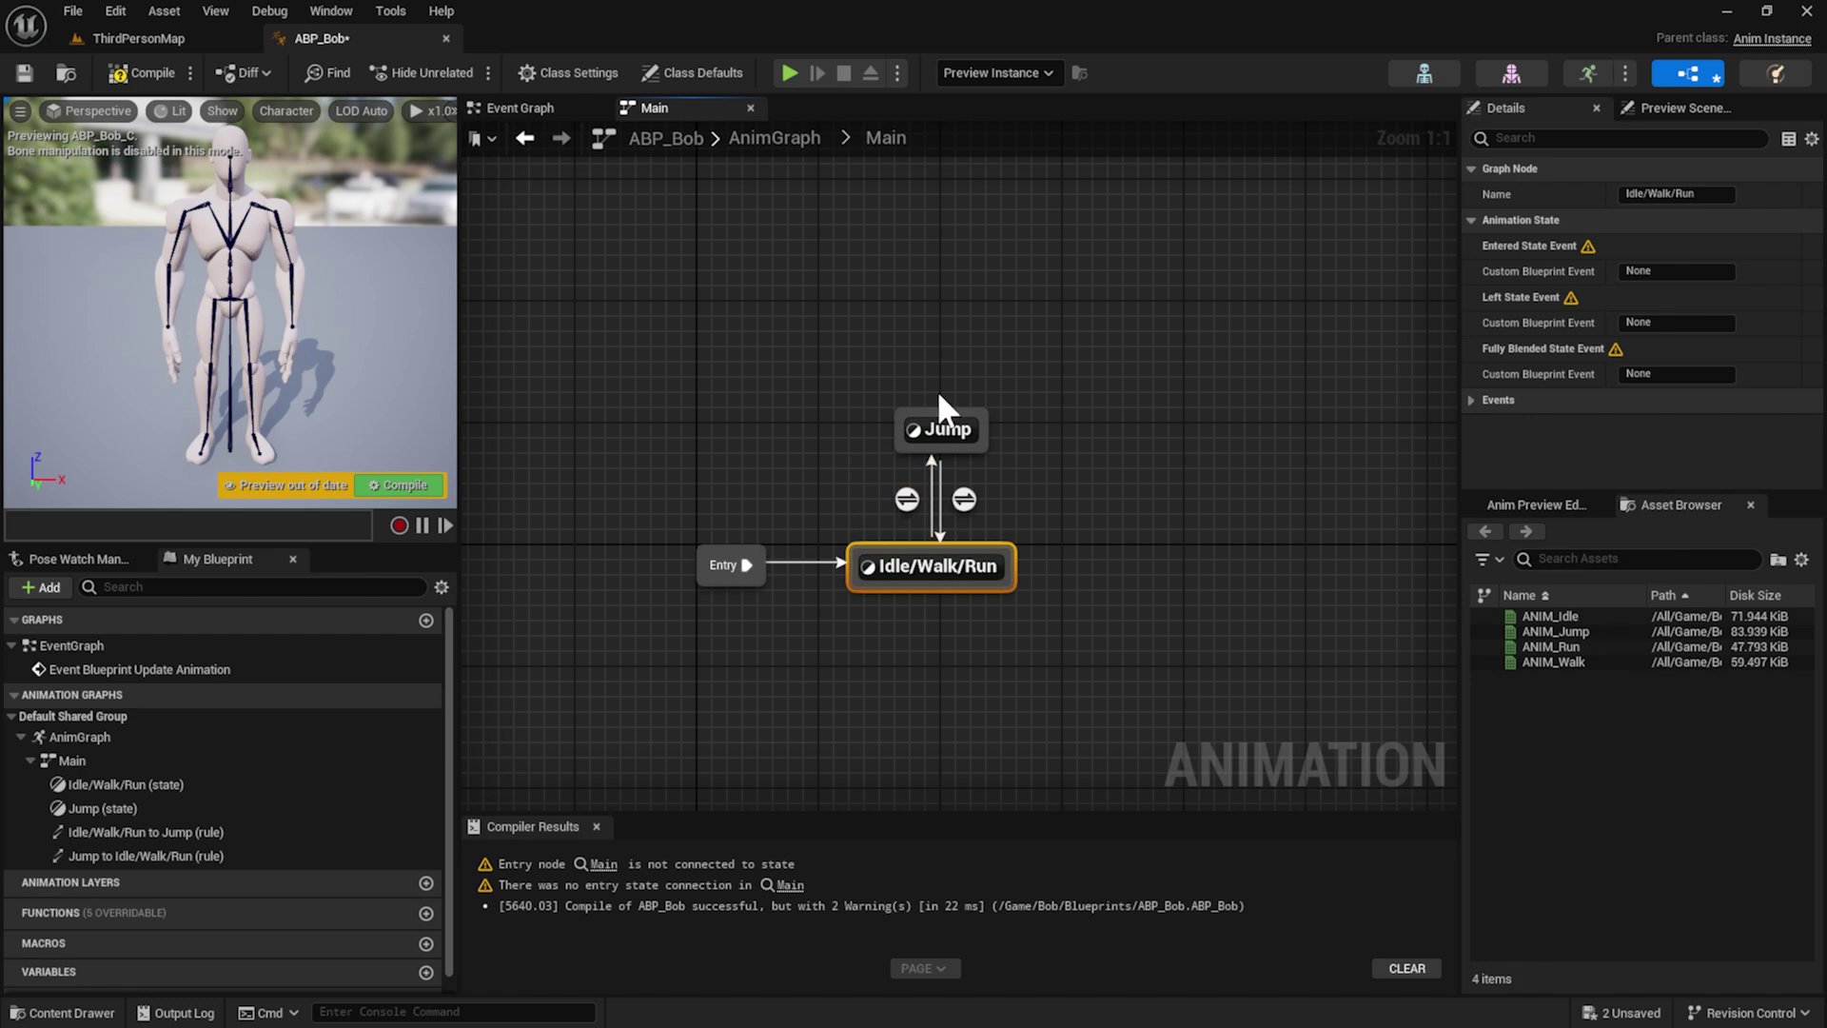
{"action": "left_click", "coordinate": [1078, 502]}
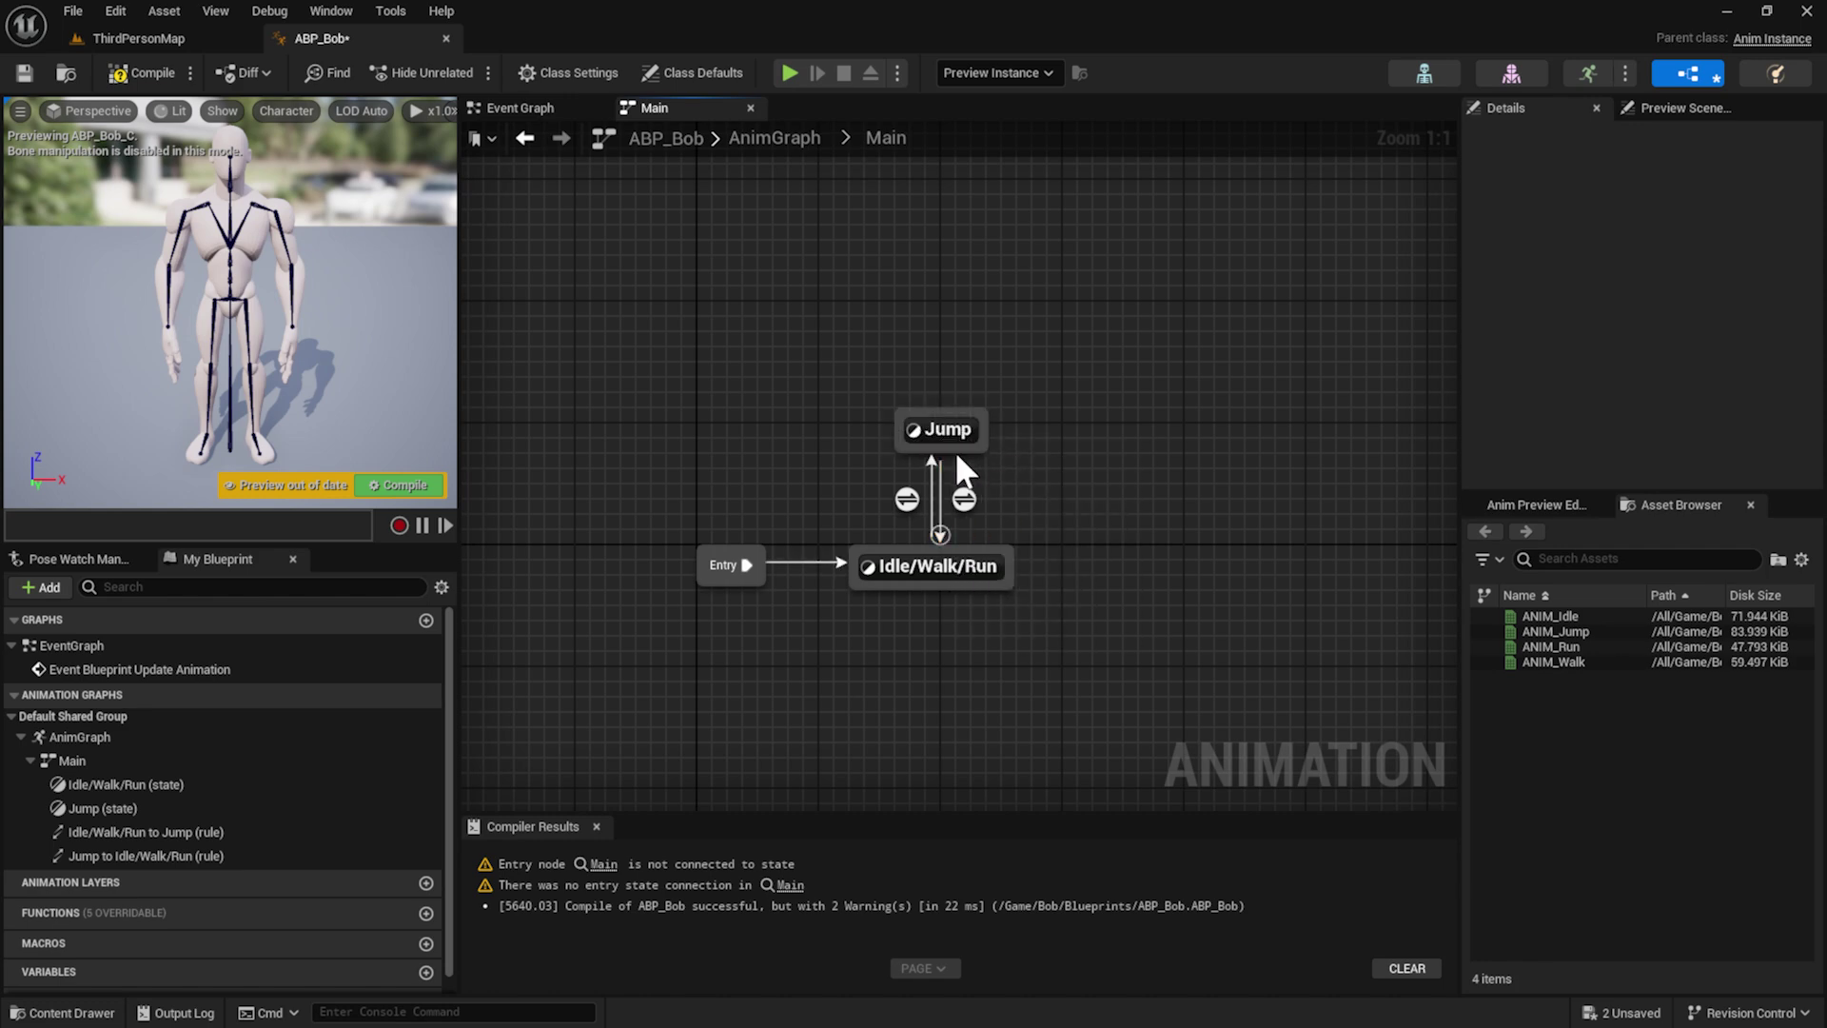
Try deleting the Idle/Walk/Run state and the Jump to Idle/Walk/Run transition, undoing each deletion
{"action": "left_click", "coordinate": [985, 565]}
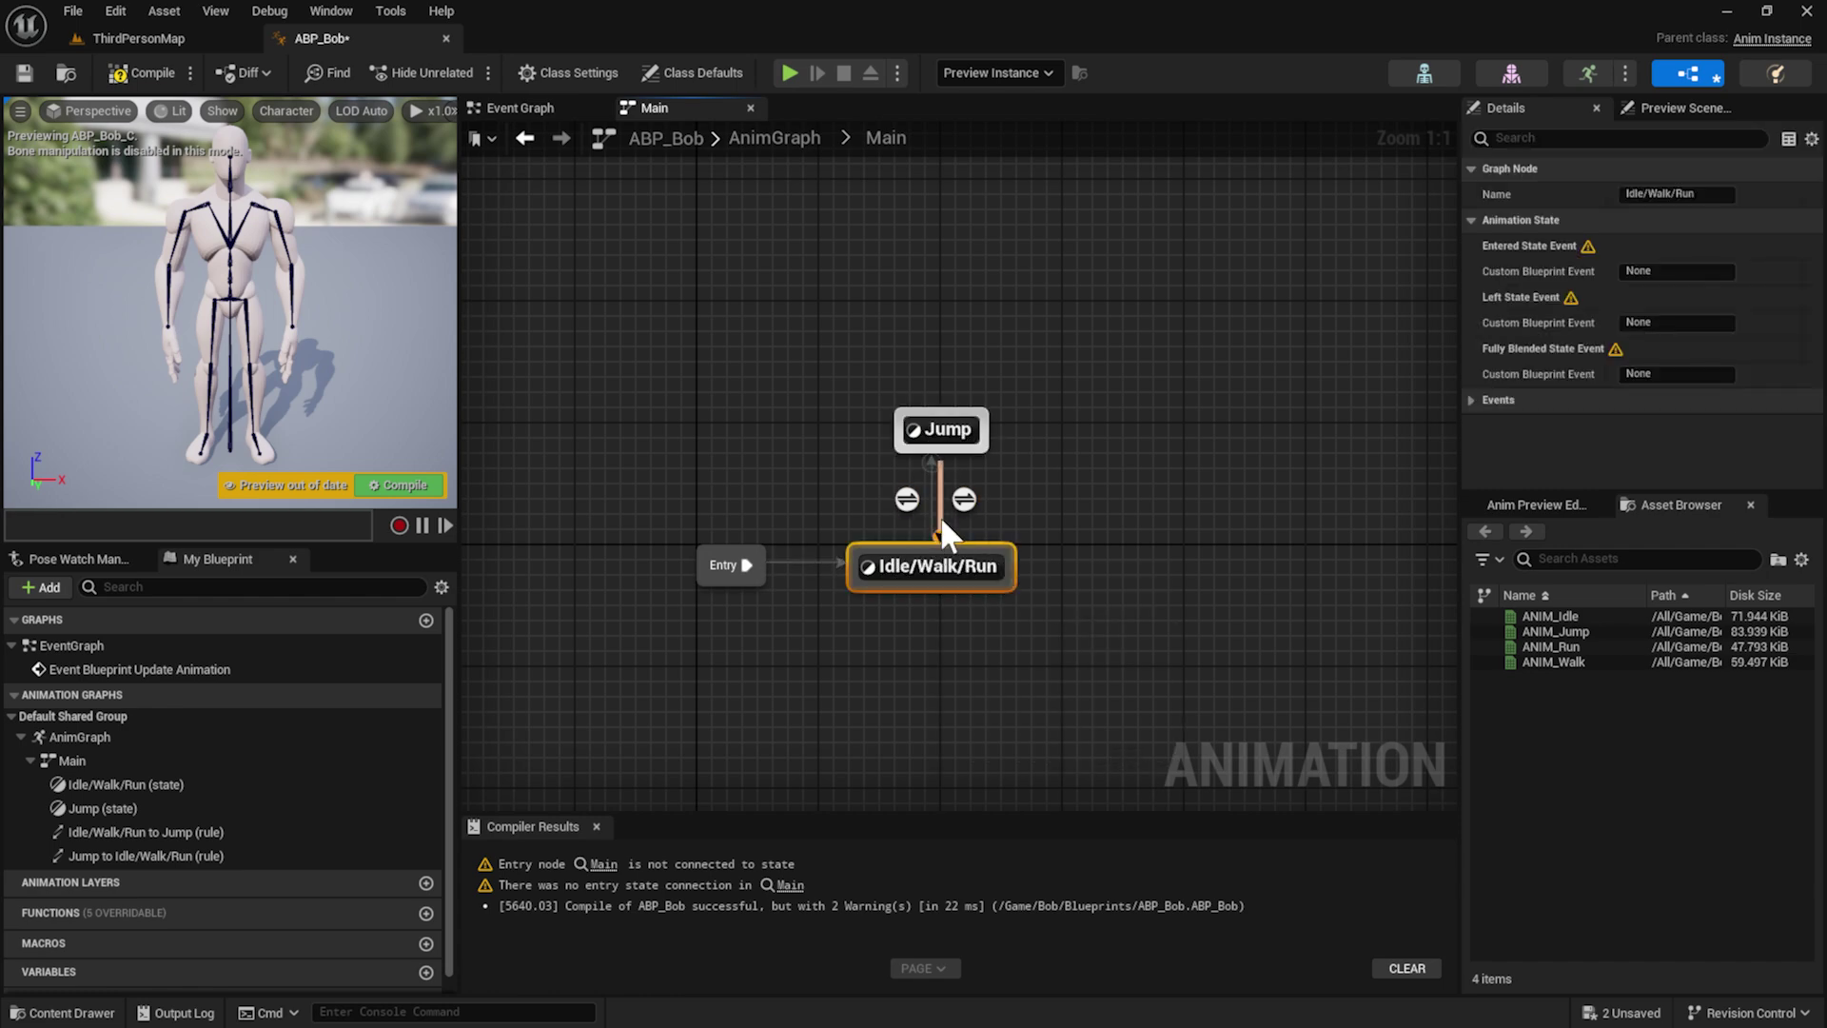
{"action": "key", "text": "Delete"}
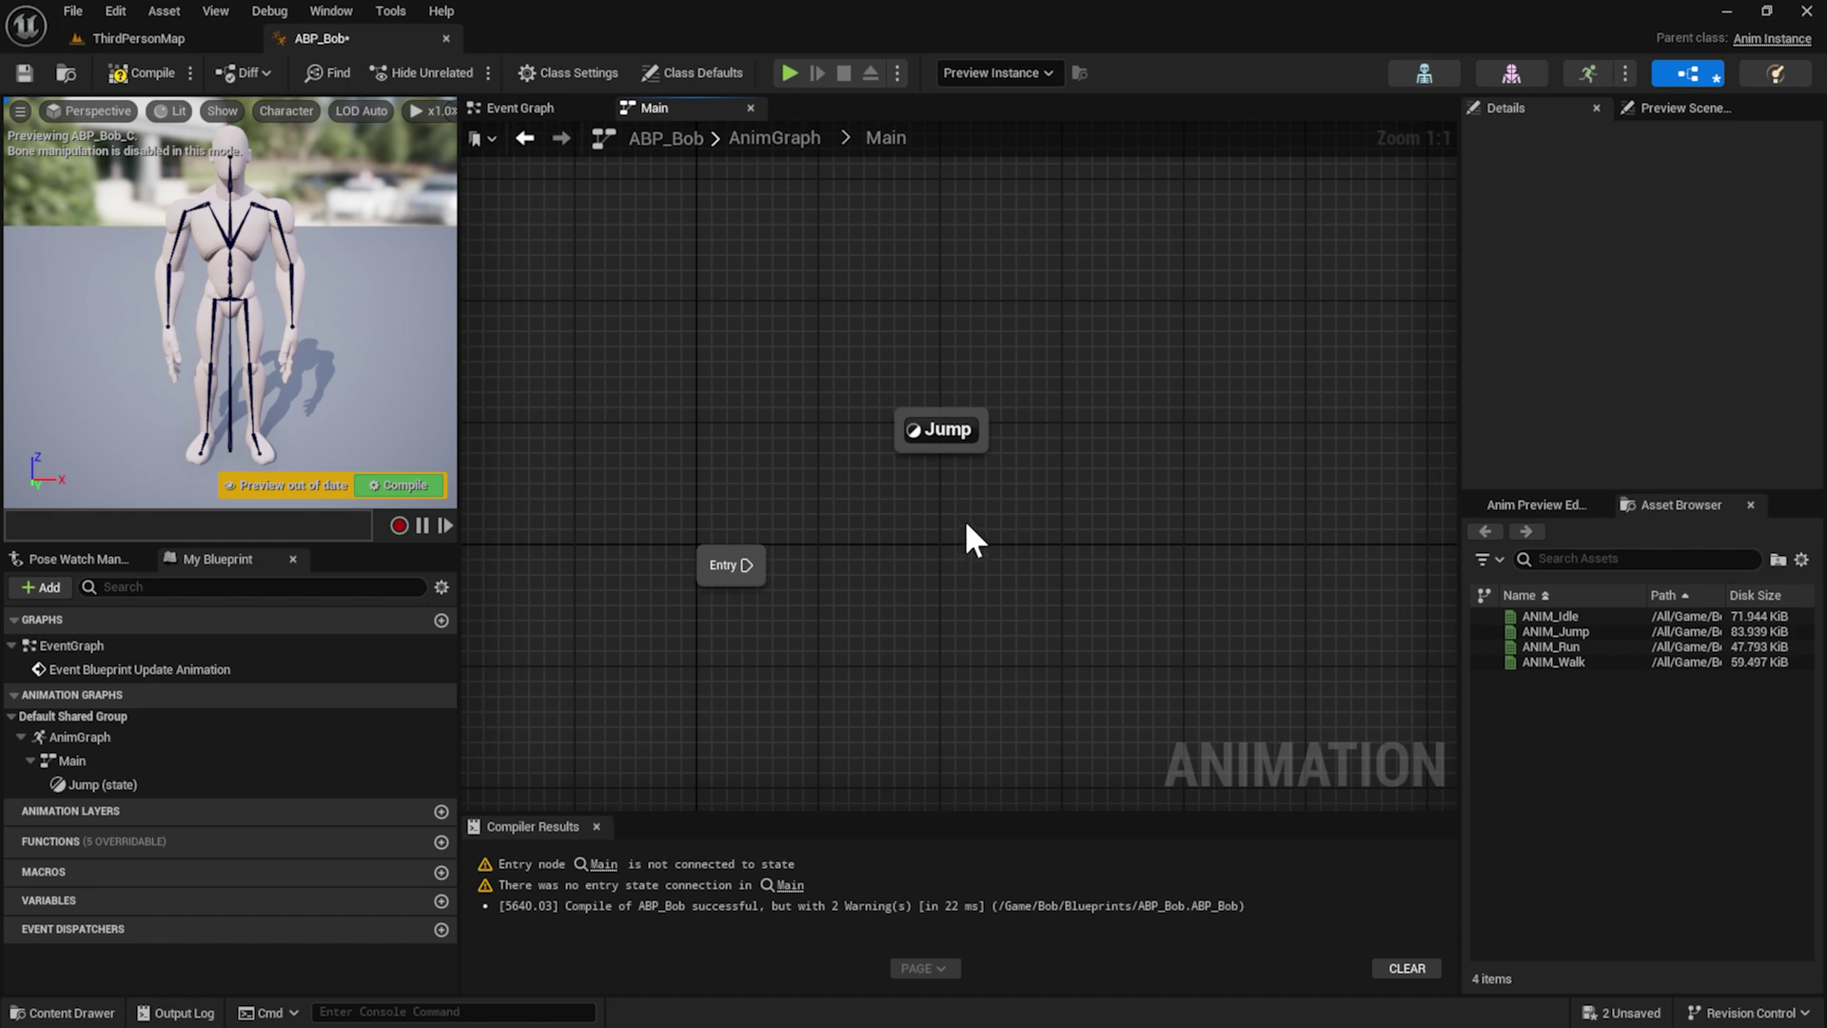
{"action": "key", "text": "ctrl+z"}
{"action": "left_click", "coordinate": [969, 500]}
{"action": "key", "text": "Delete"}
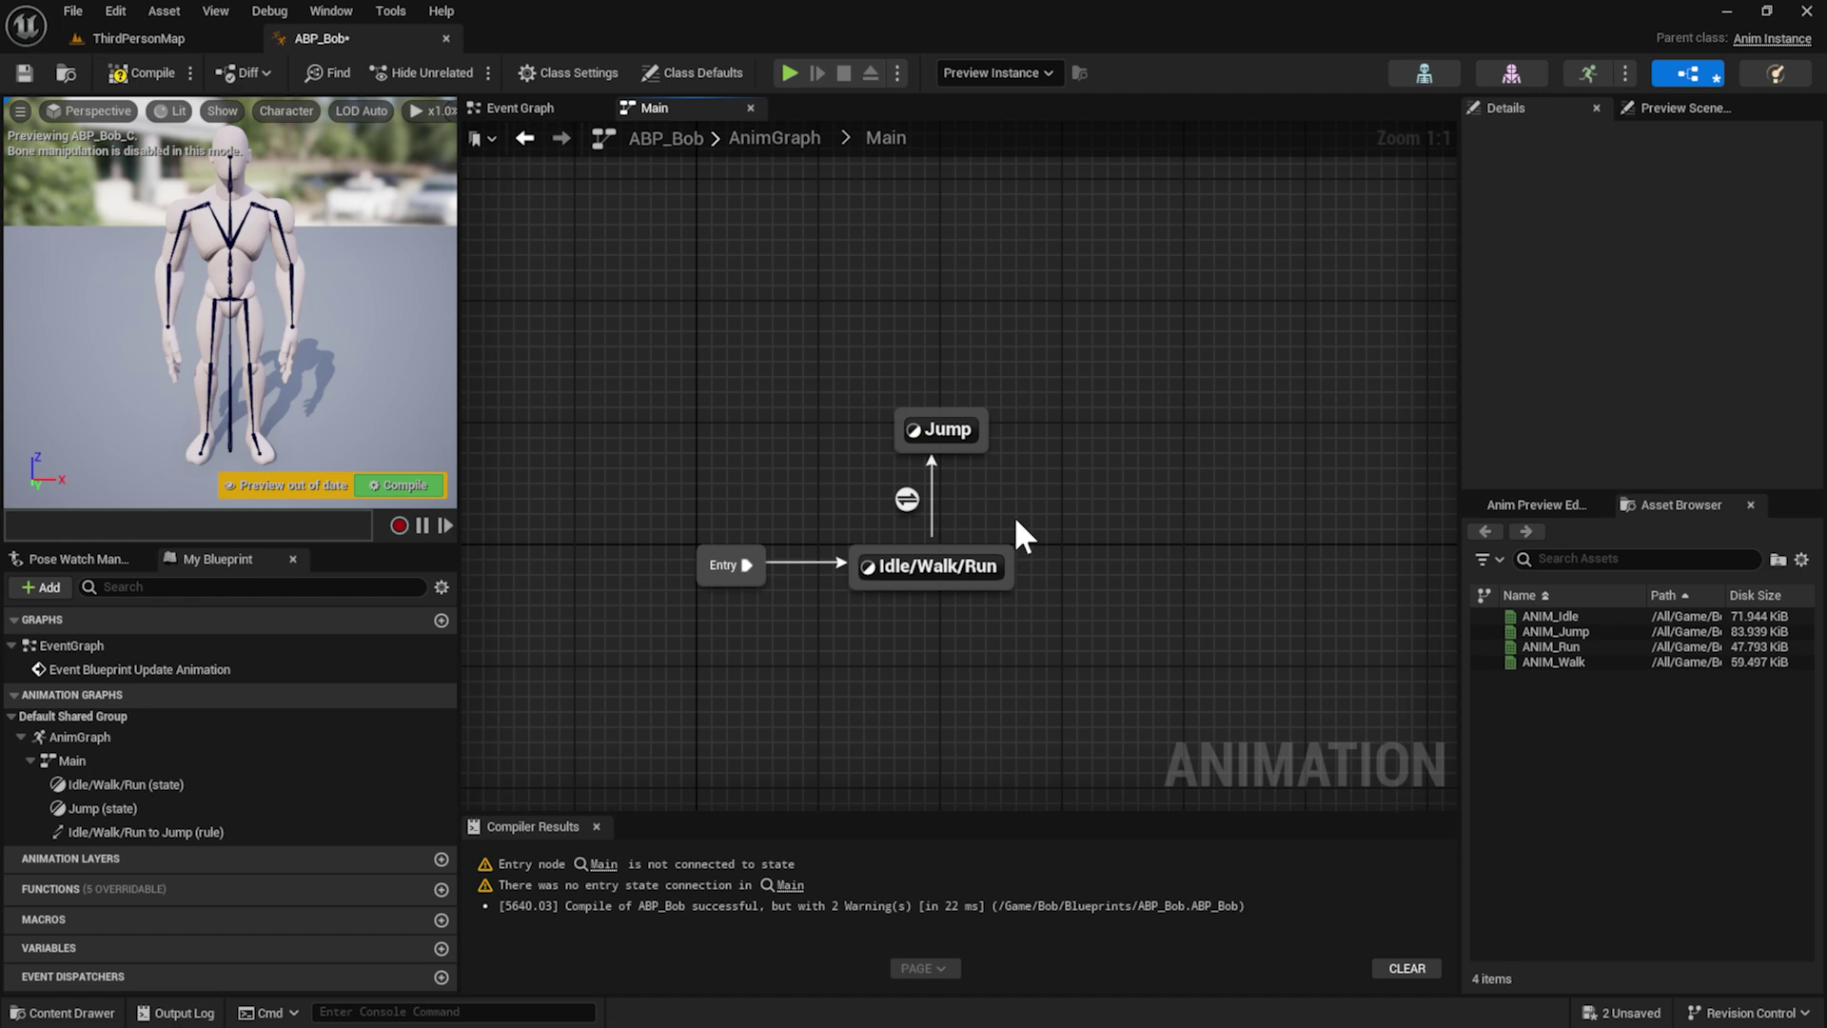
{"action": "key", "text": "ctrl+z"}
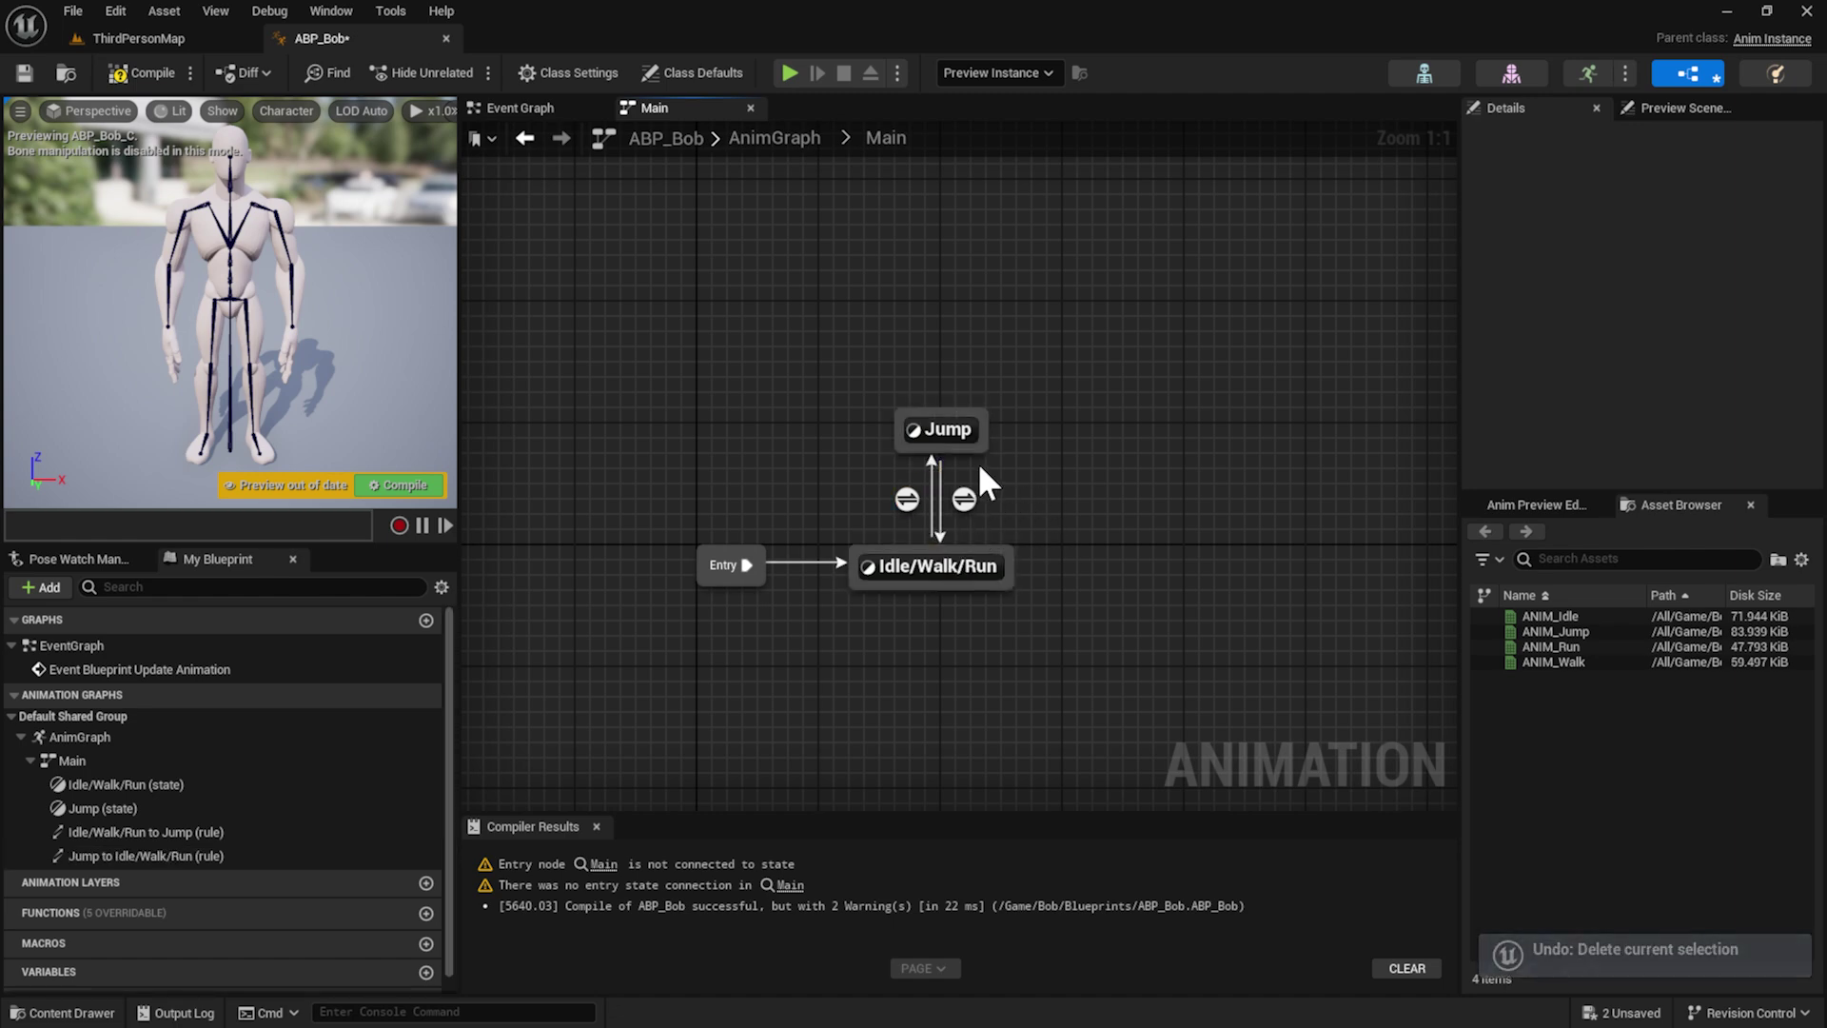
Open the Jump state's graph and widen the Path column in the Asset Browser
{"action": "right_click_drag", "start_coordinate": [1037, 450], "coordinate": [1012, 485]}
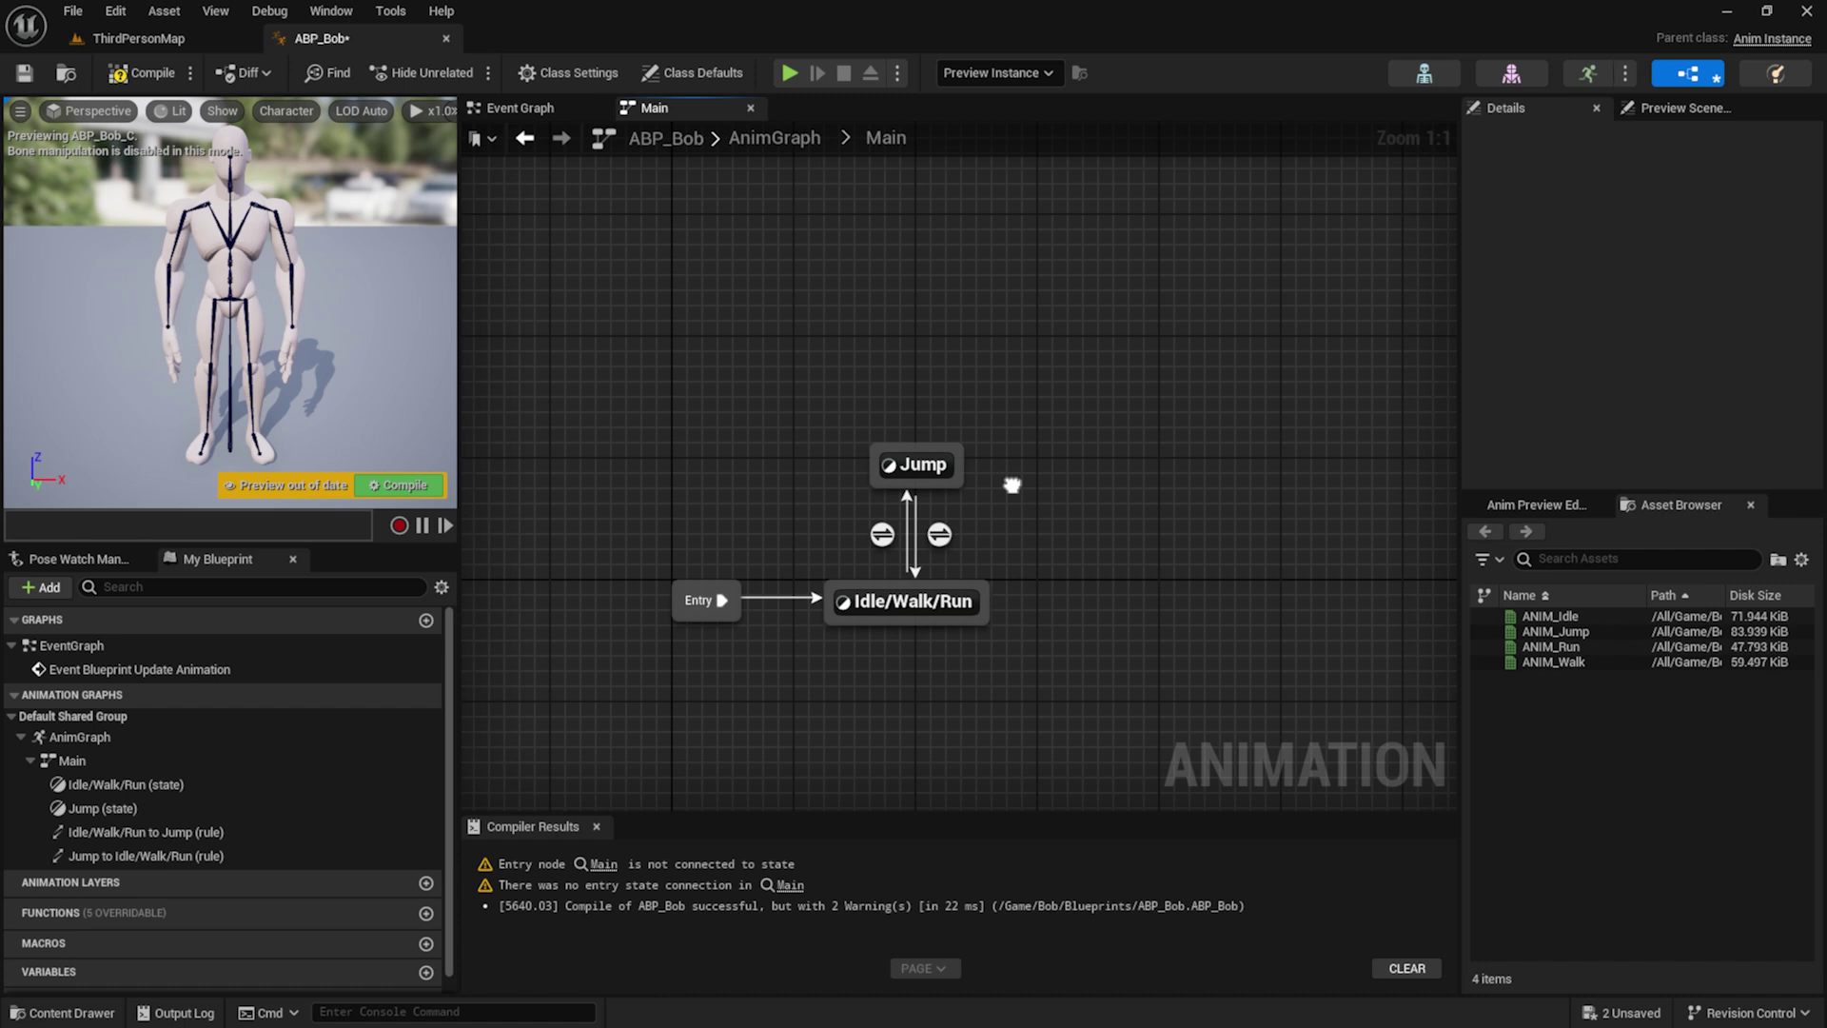
{"action": "left_click", "coordinate": [928, 464]}
{"action": "double_click", "coordinate": [927, 464]}
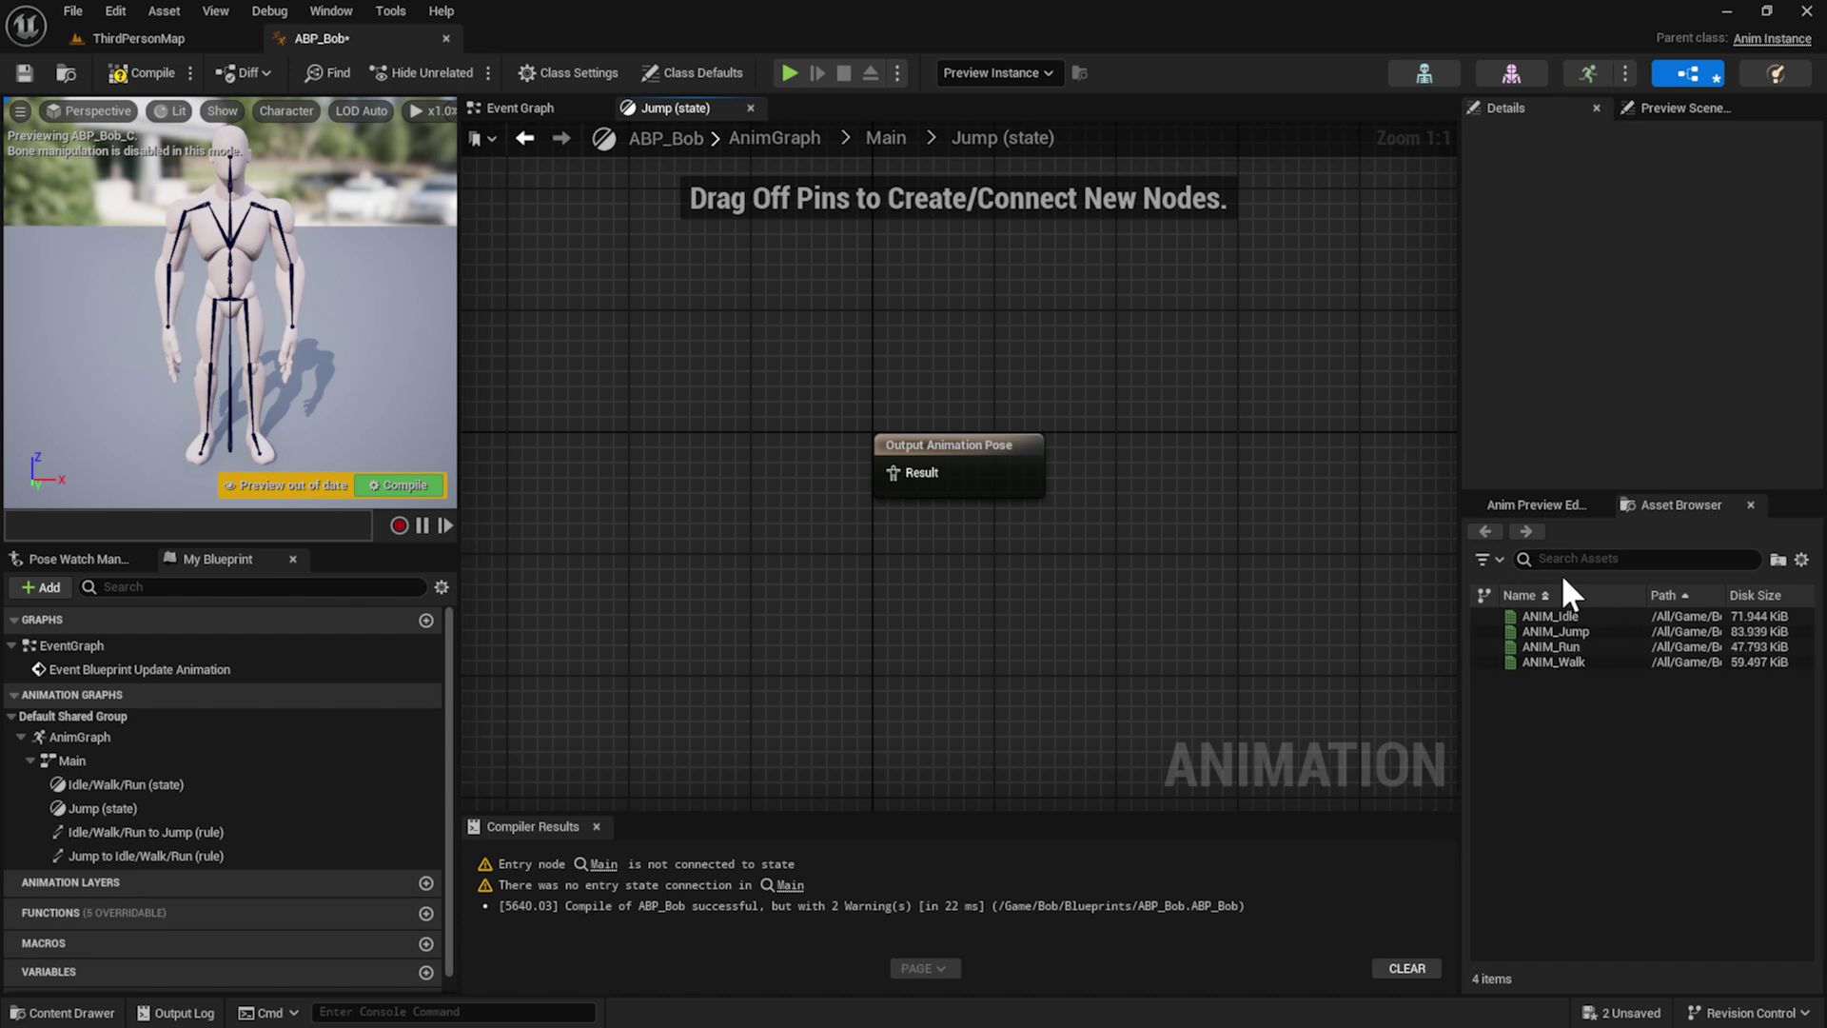
{"action": "left_click", "coordinate": [1547, 506]}
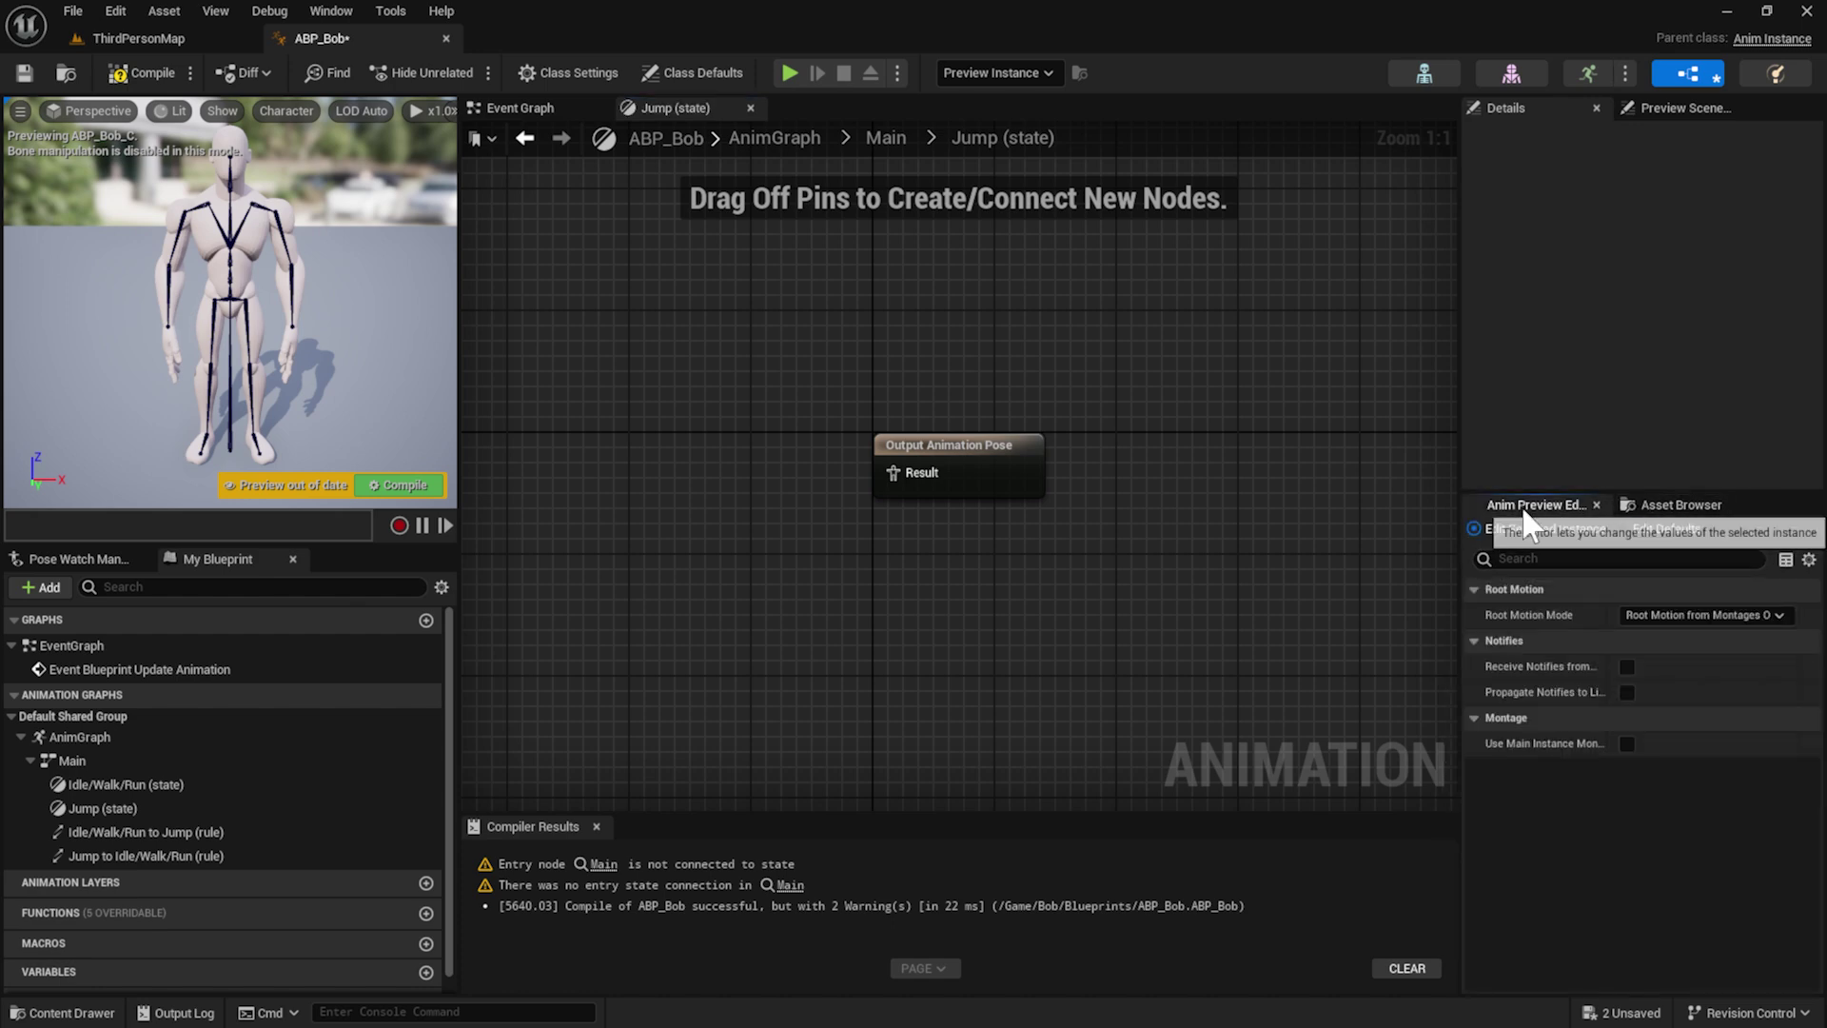
{"action": "left_click", "coordinate": [1681, 505]}
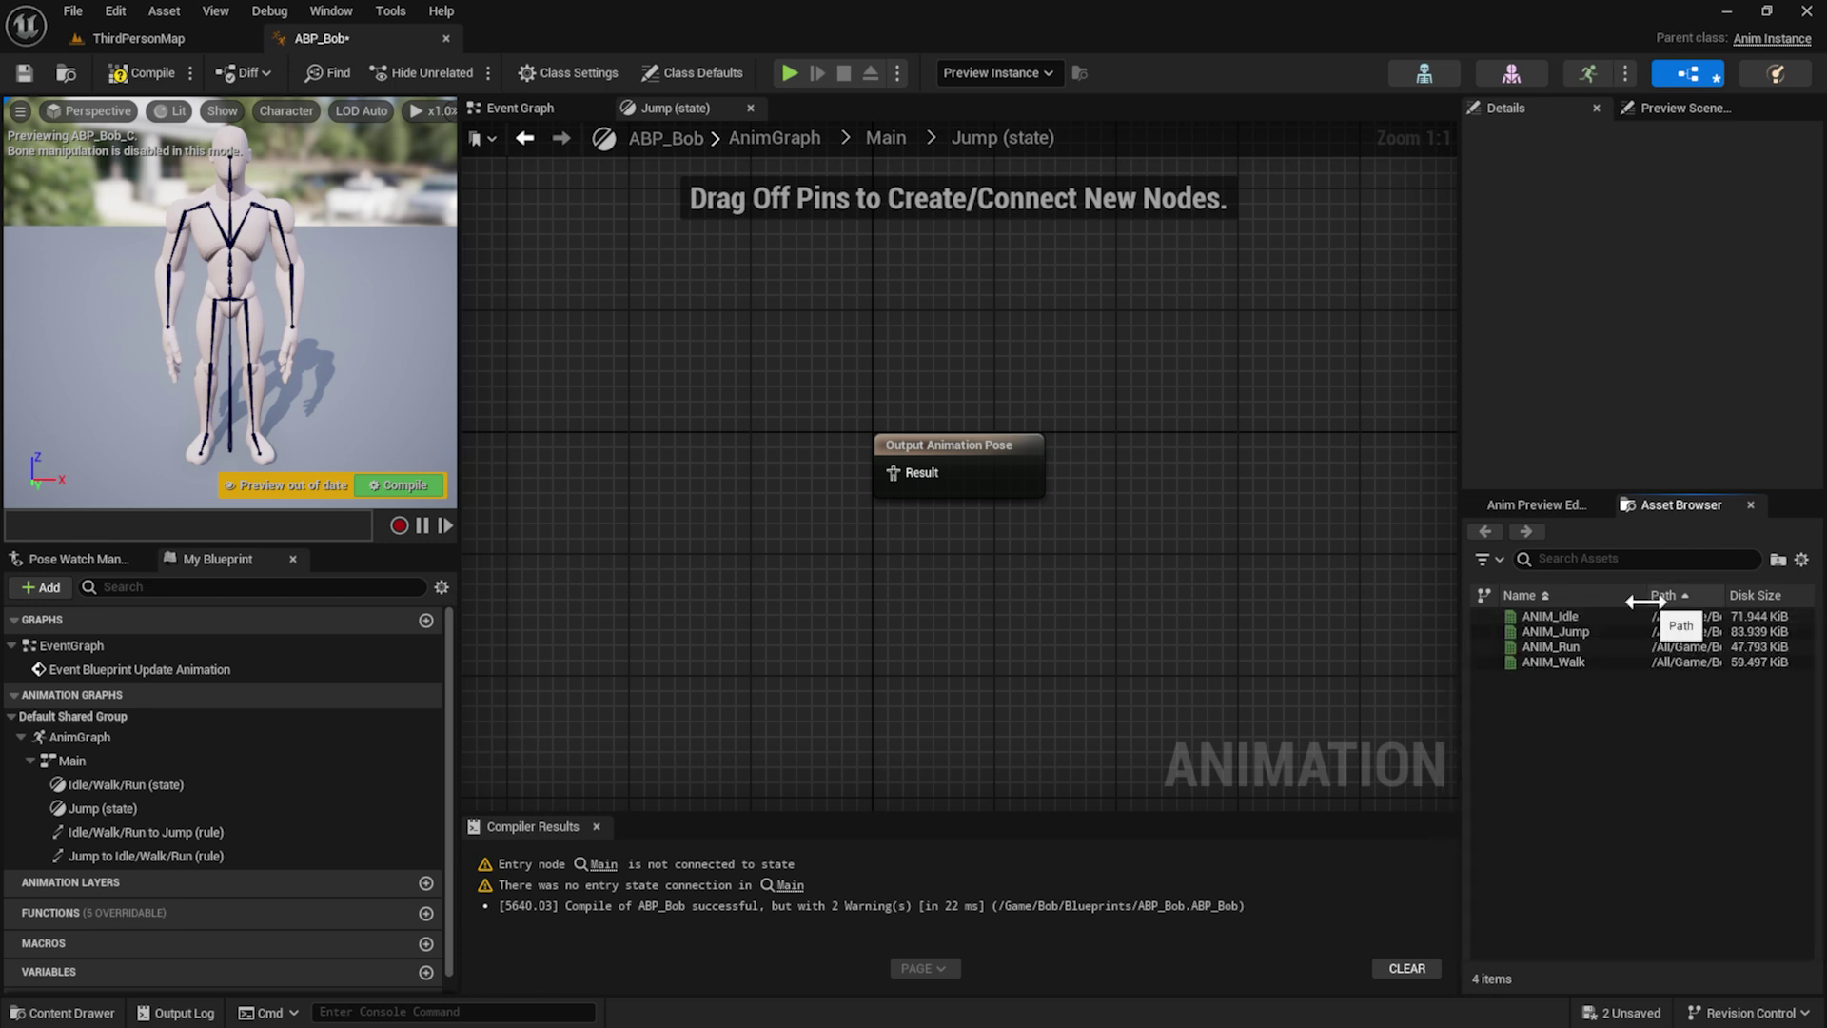
{"action": "left_click_drag", "start_coordinate": [1649, 596], "coordinate": [1738, 592]}
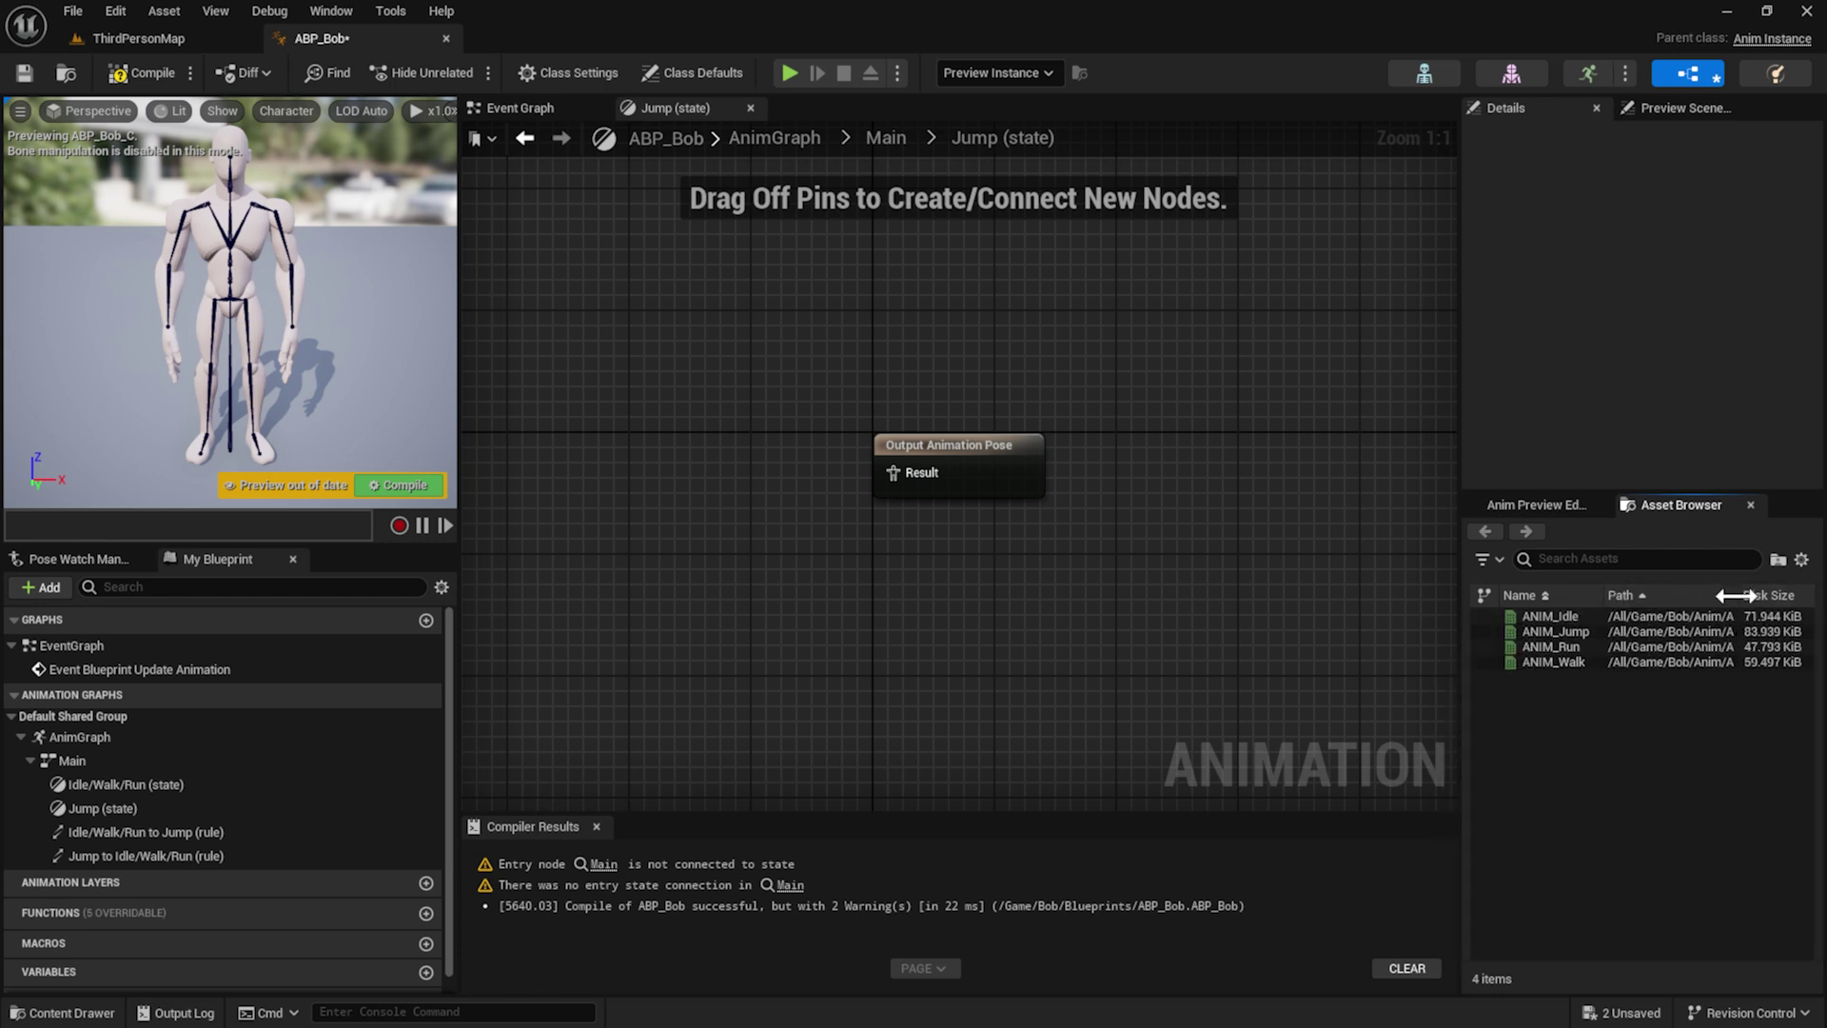
Add the ANIM_Jump sequence to the Jump state's graph and connect it to the Output Animation Pose's Result input
{"action": "left_click", "coordinate": [1565, 632]}
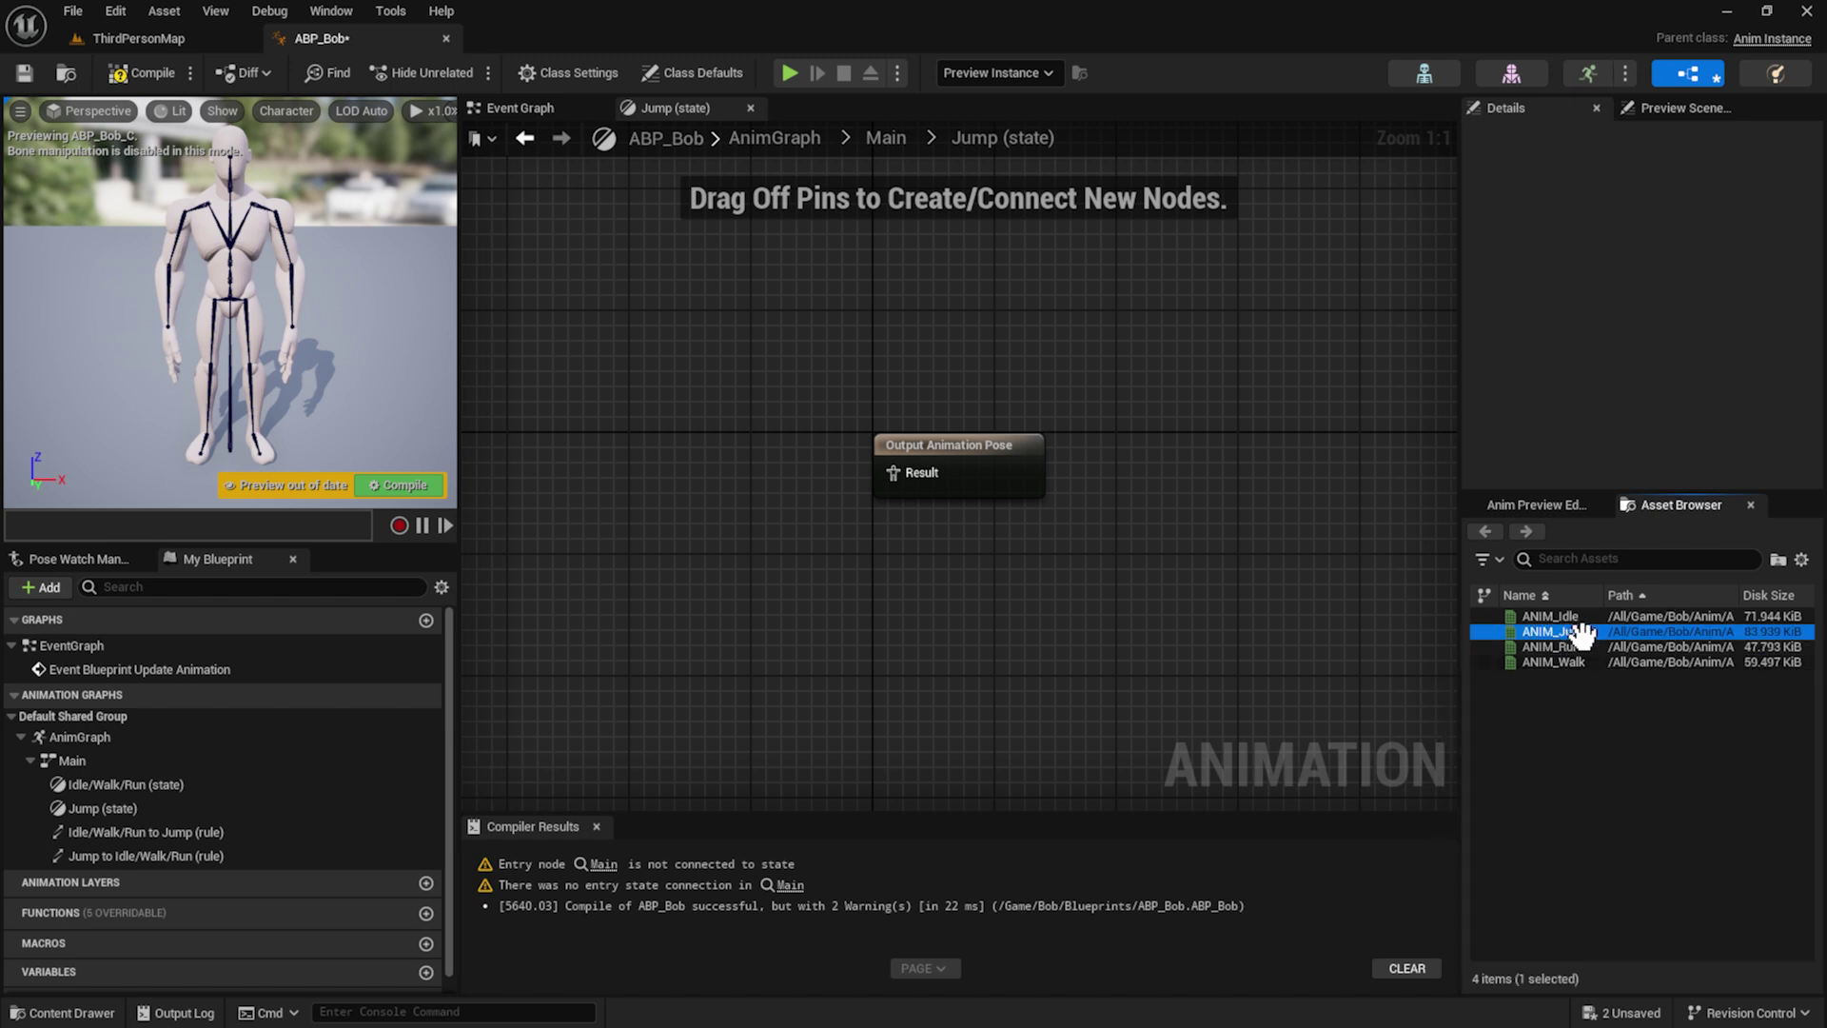
{"action": "left_click_drag", "start_coordinate": [1578, 632], "coordinate": [724, 454]}
{"action": "left_click_drag", "start_coordinate": [831, 505], "coordinate": [948, 467]}
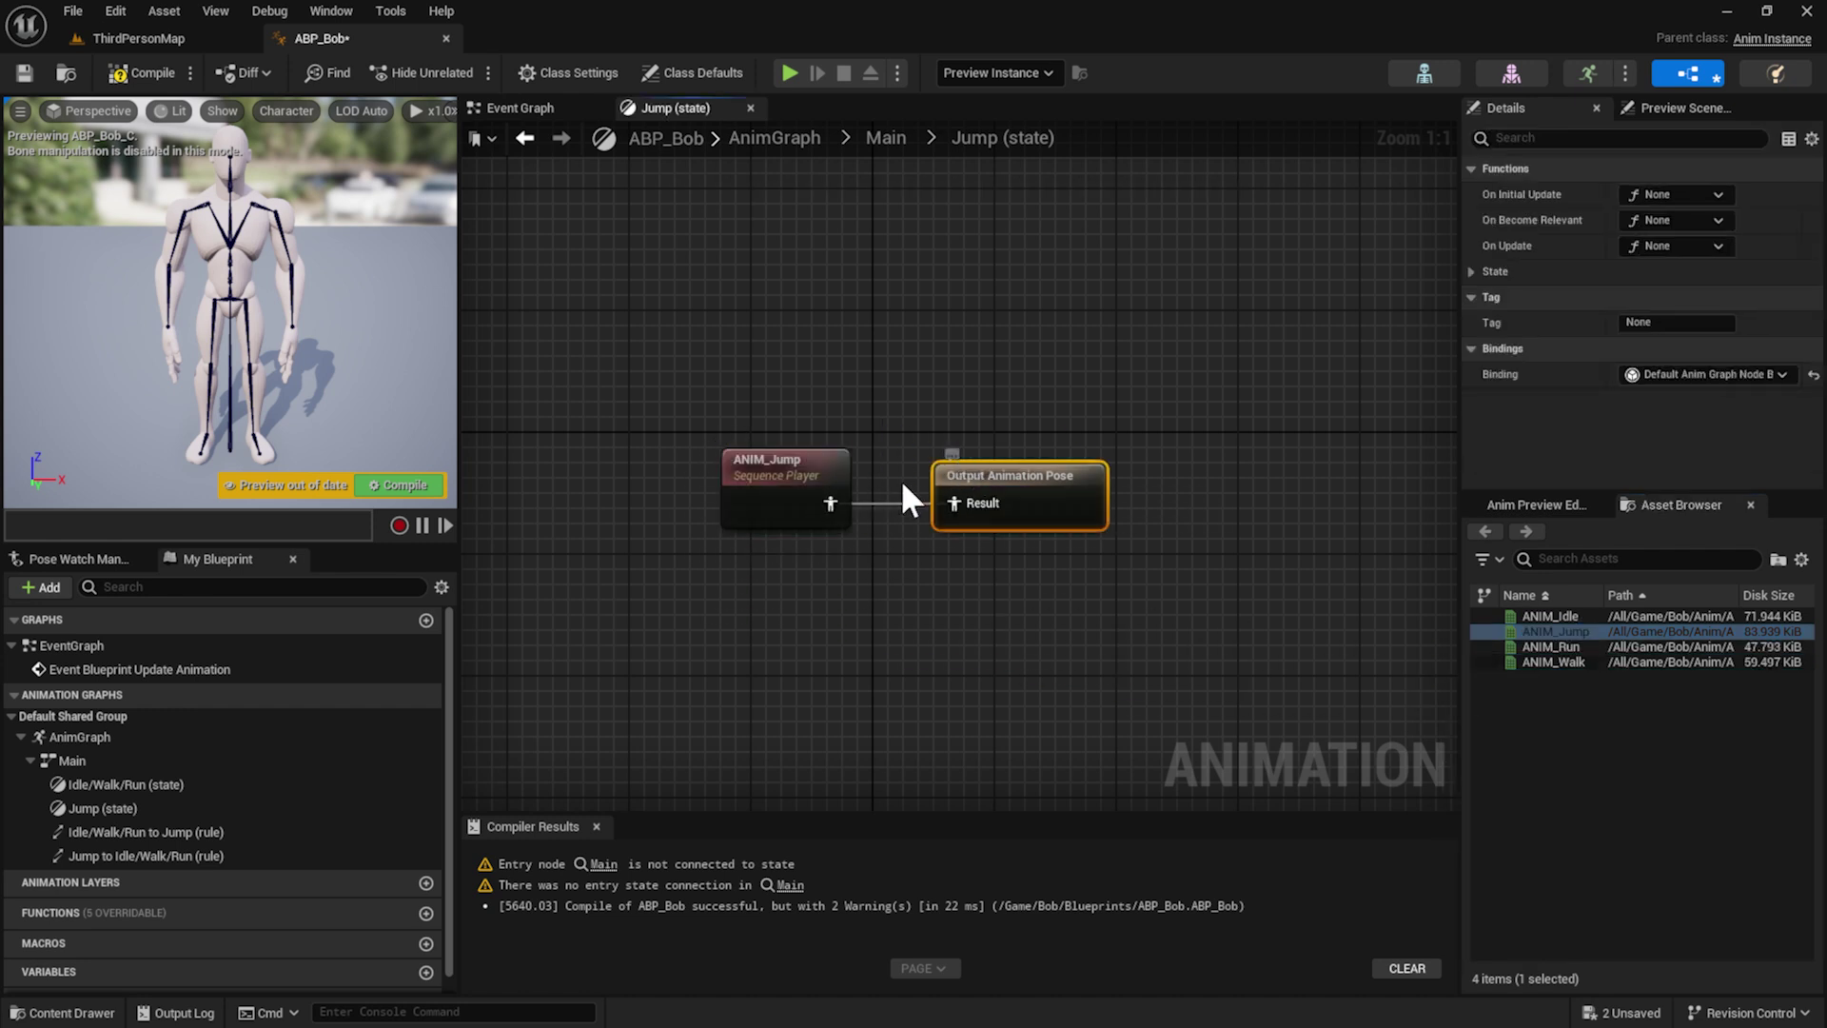
Return to the Main state machine's graph, then compile and save the animation blueprint
{"action": "double_click", "coordinate": [820, 323]}
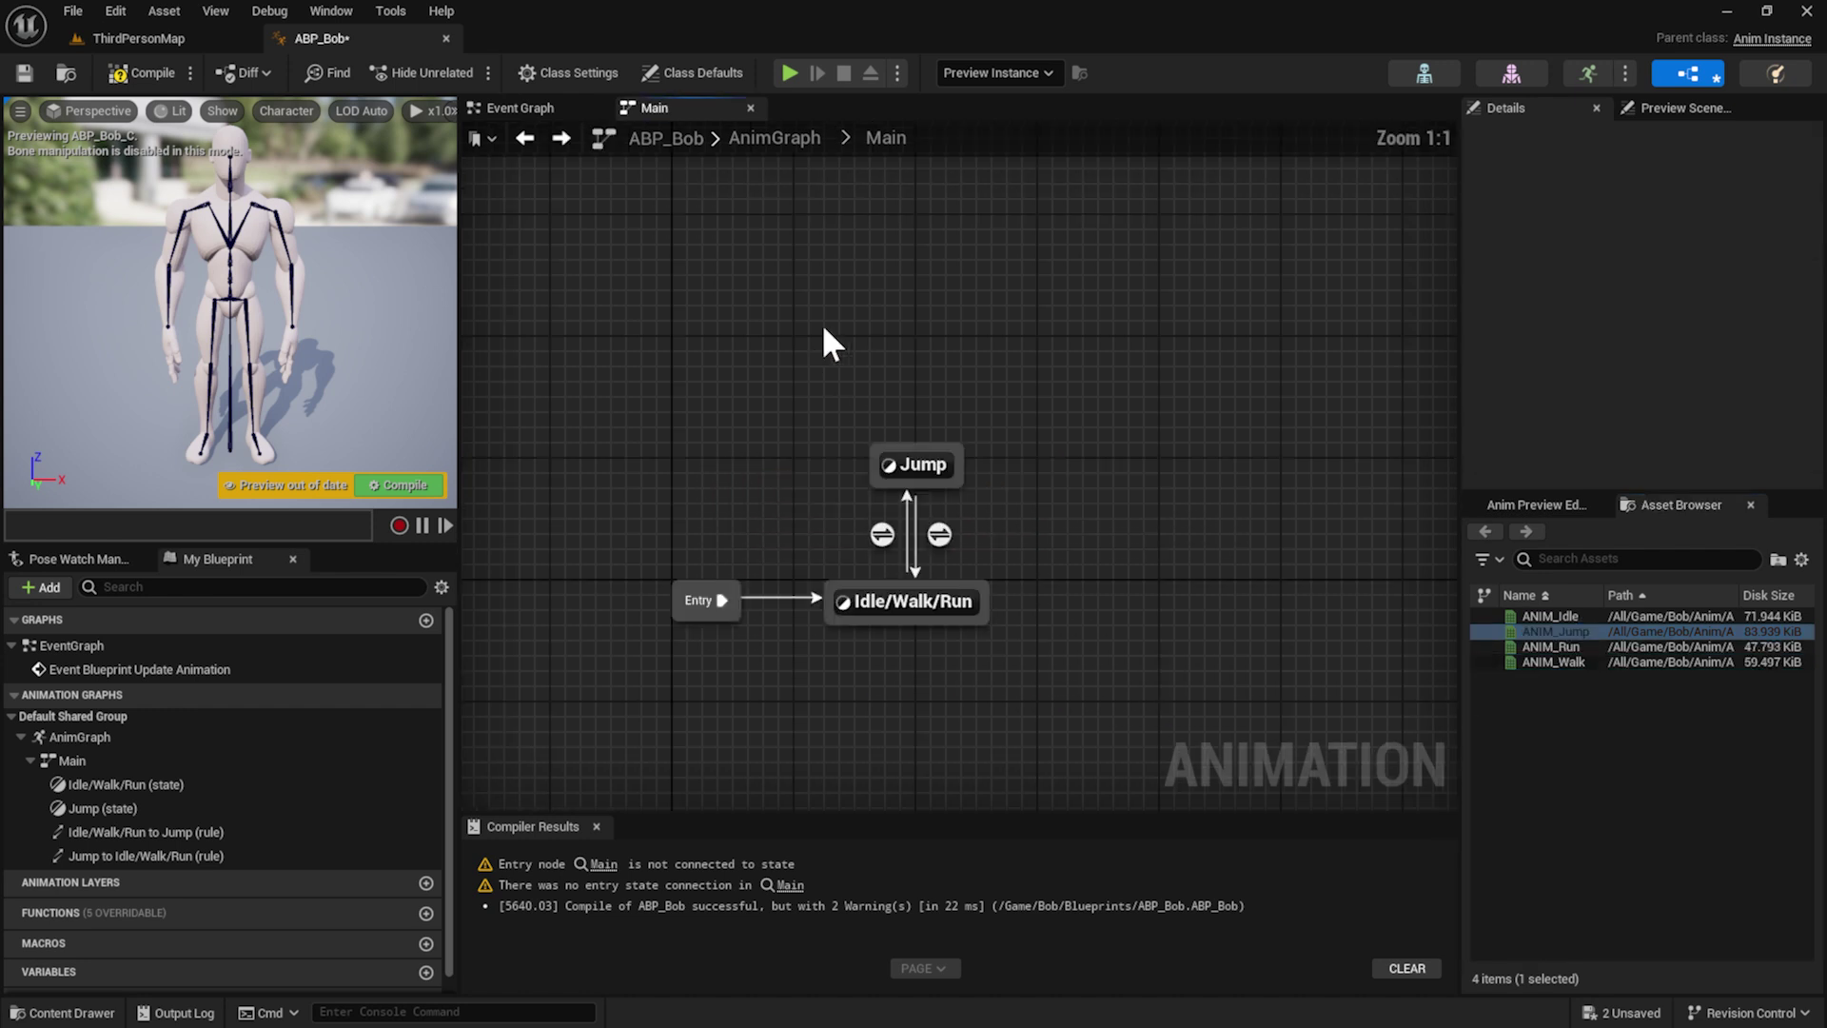
{"action": "left_click", "coordinate": [918, 466]}
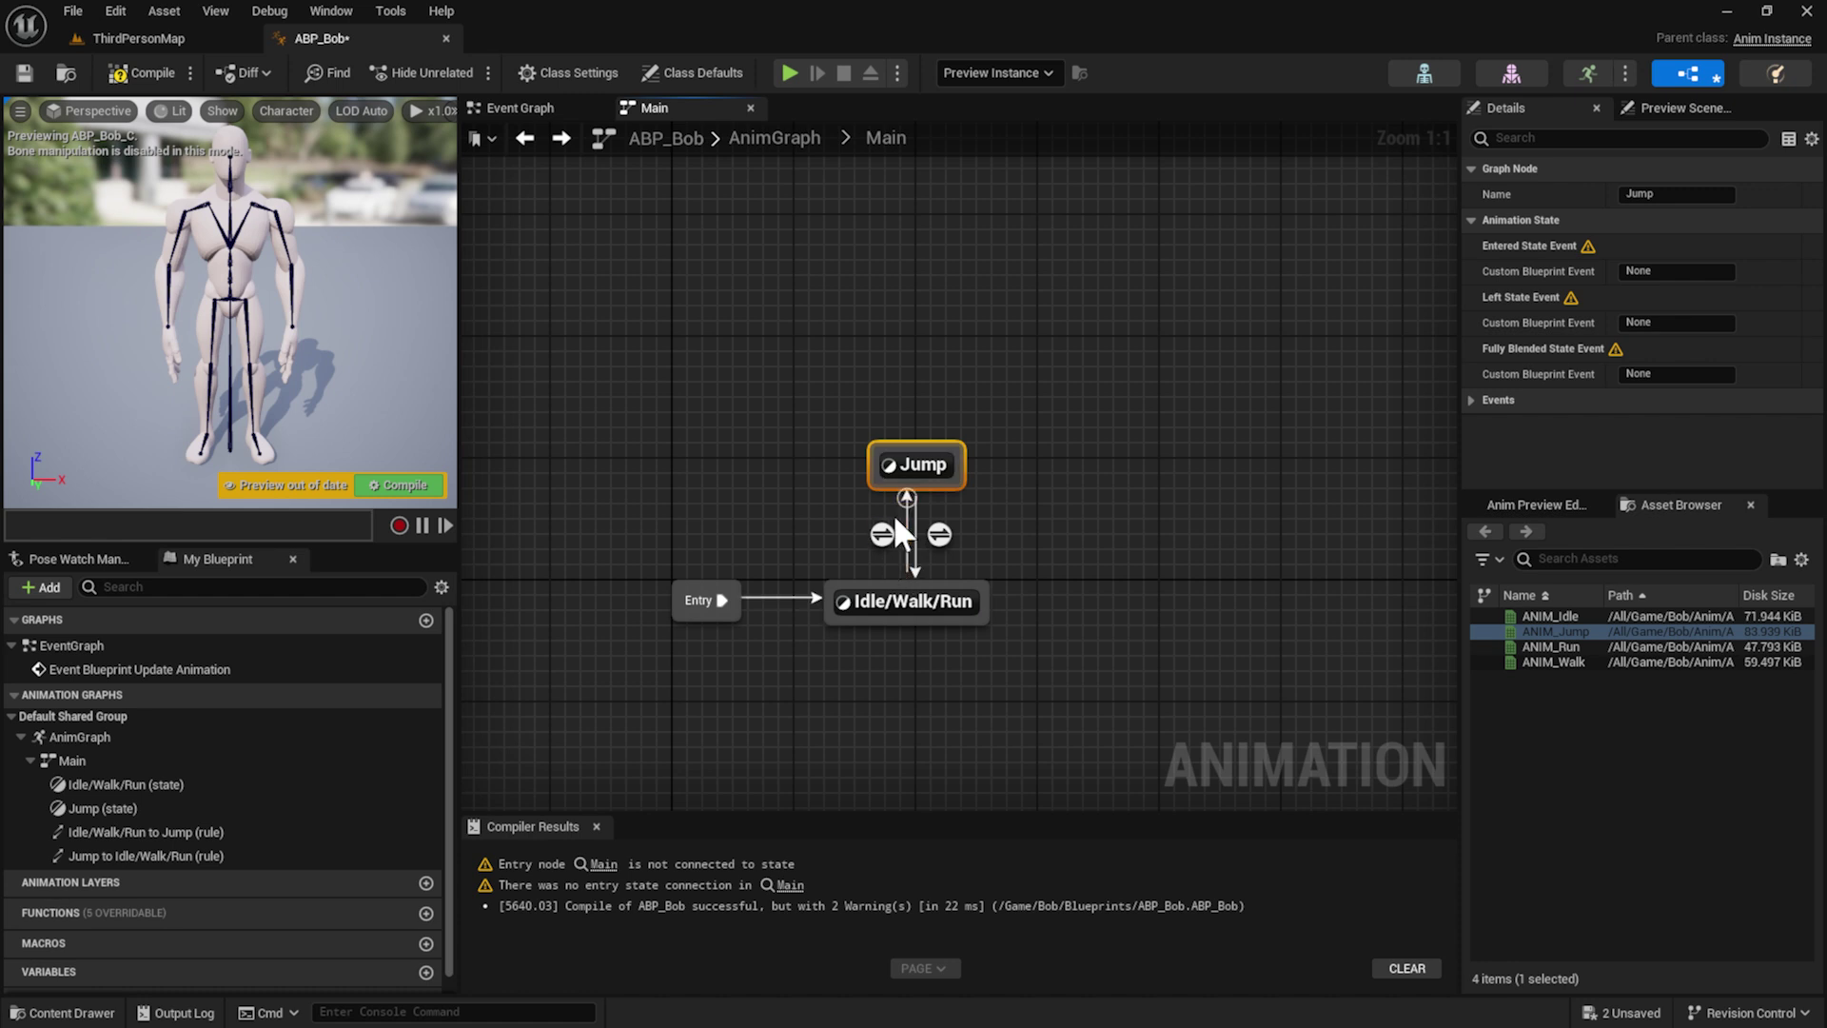
{"action": "left_click", "coordinate": [404, 485]}
{"action": "left_click", "coordinate": [24, 72]}
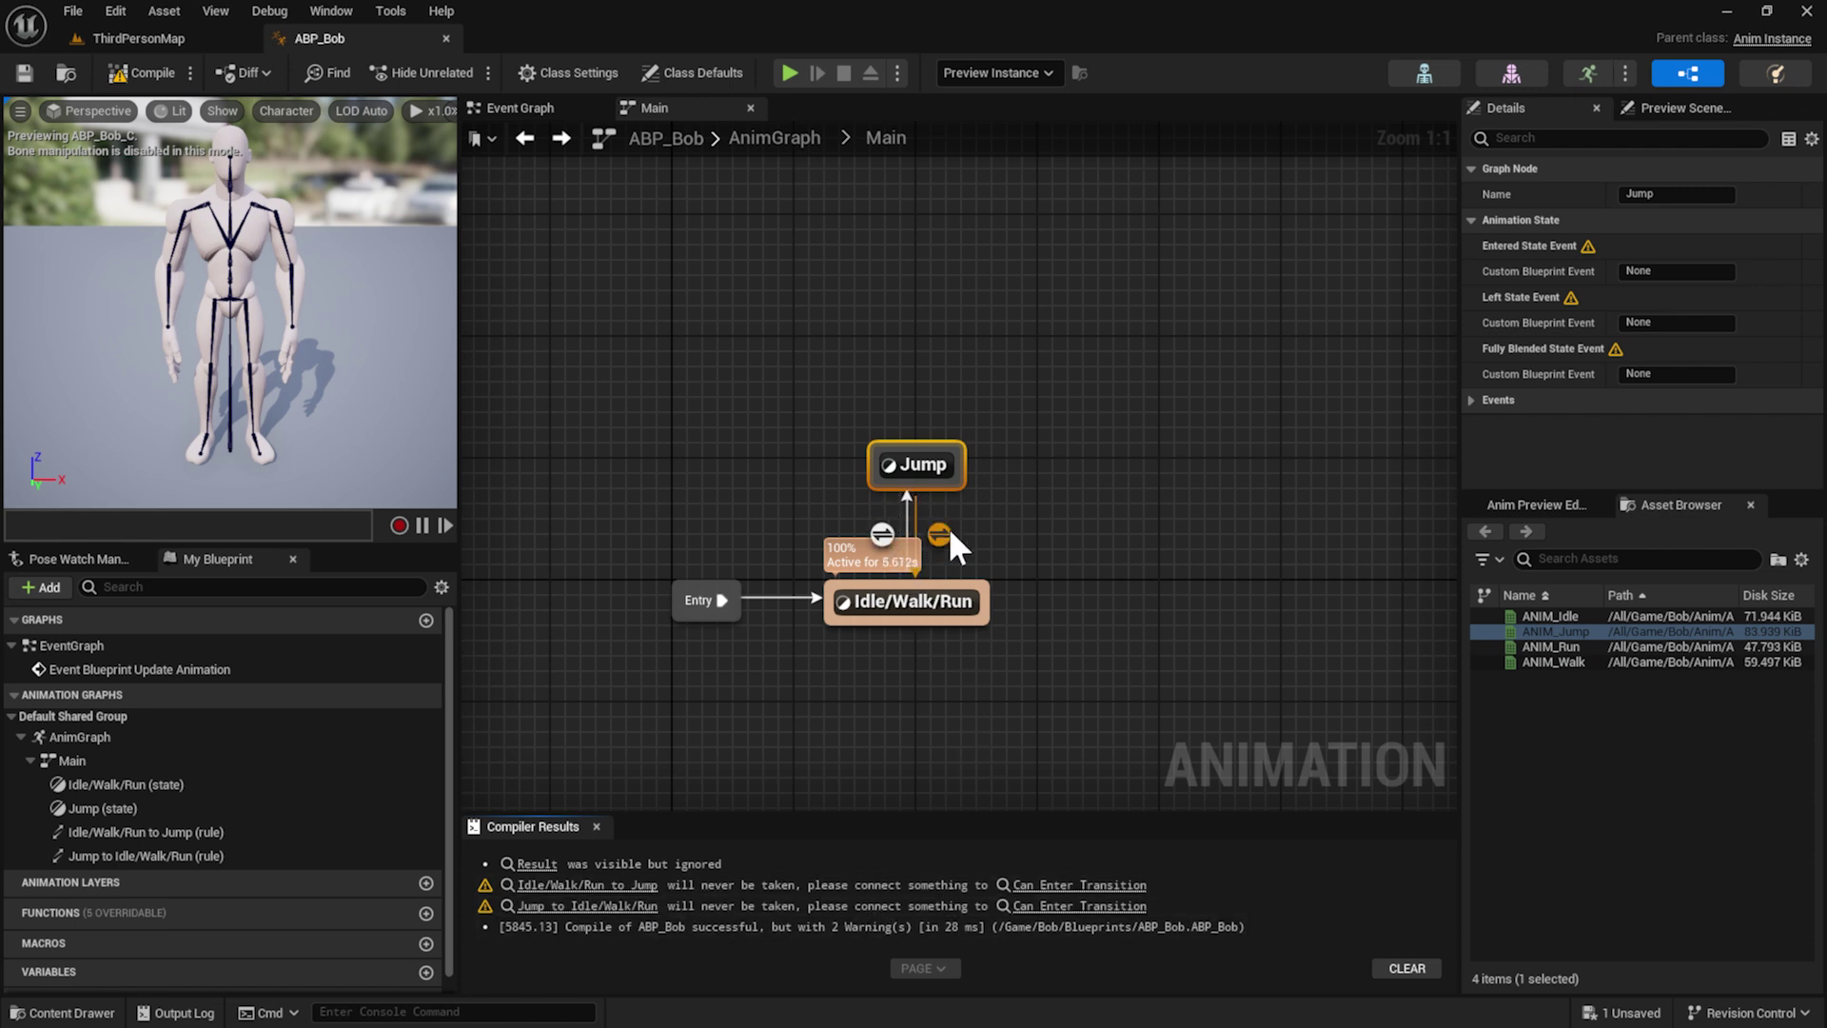
Open the Idle/Walk/Run to Jump transition rule and select its Result node
{"action": "left_click", "coordinate": [1000, 571]}
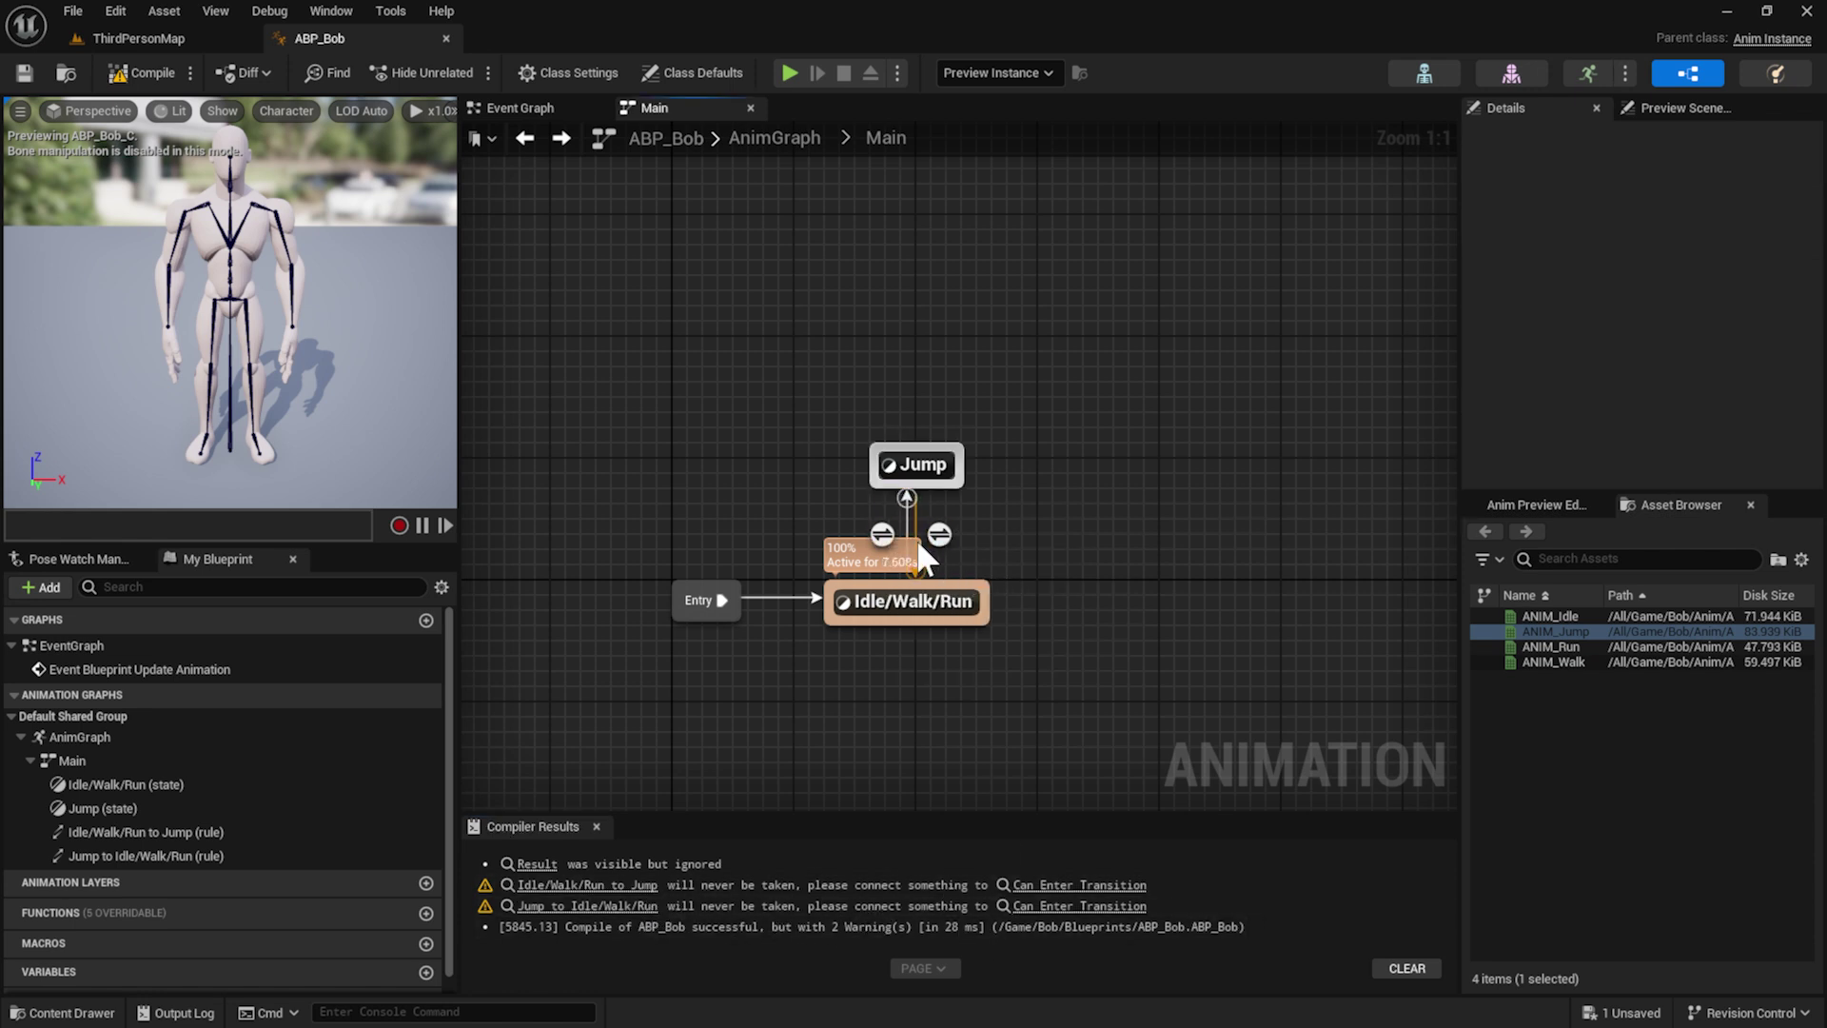
{"action": "left_click", "coordinate": [882, 534]}
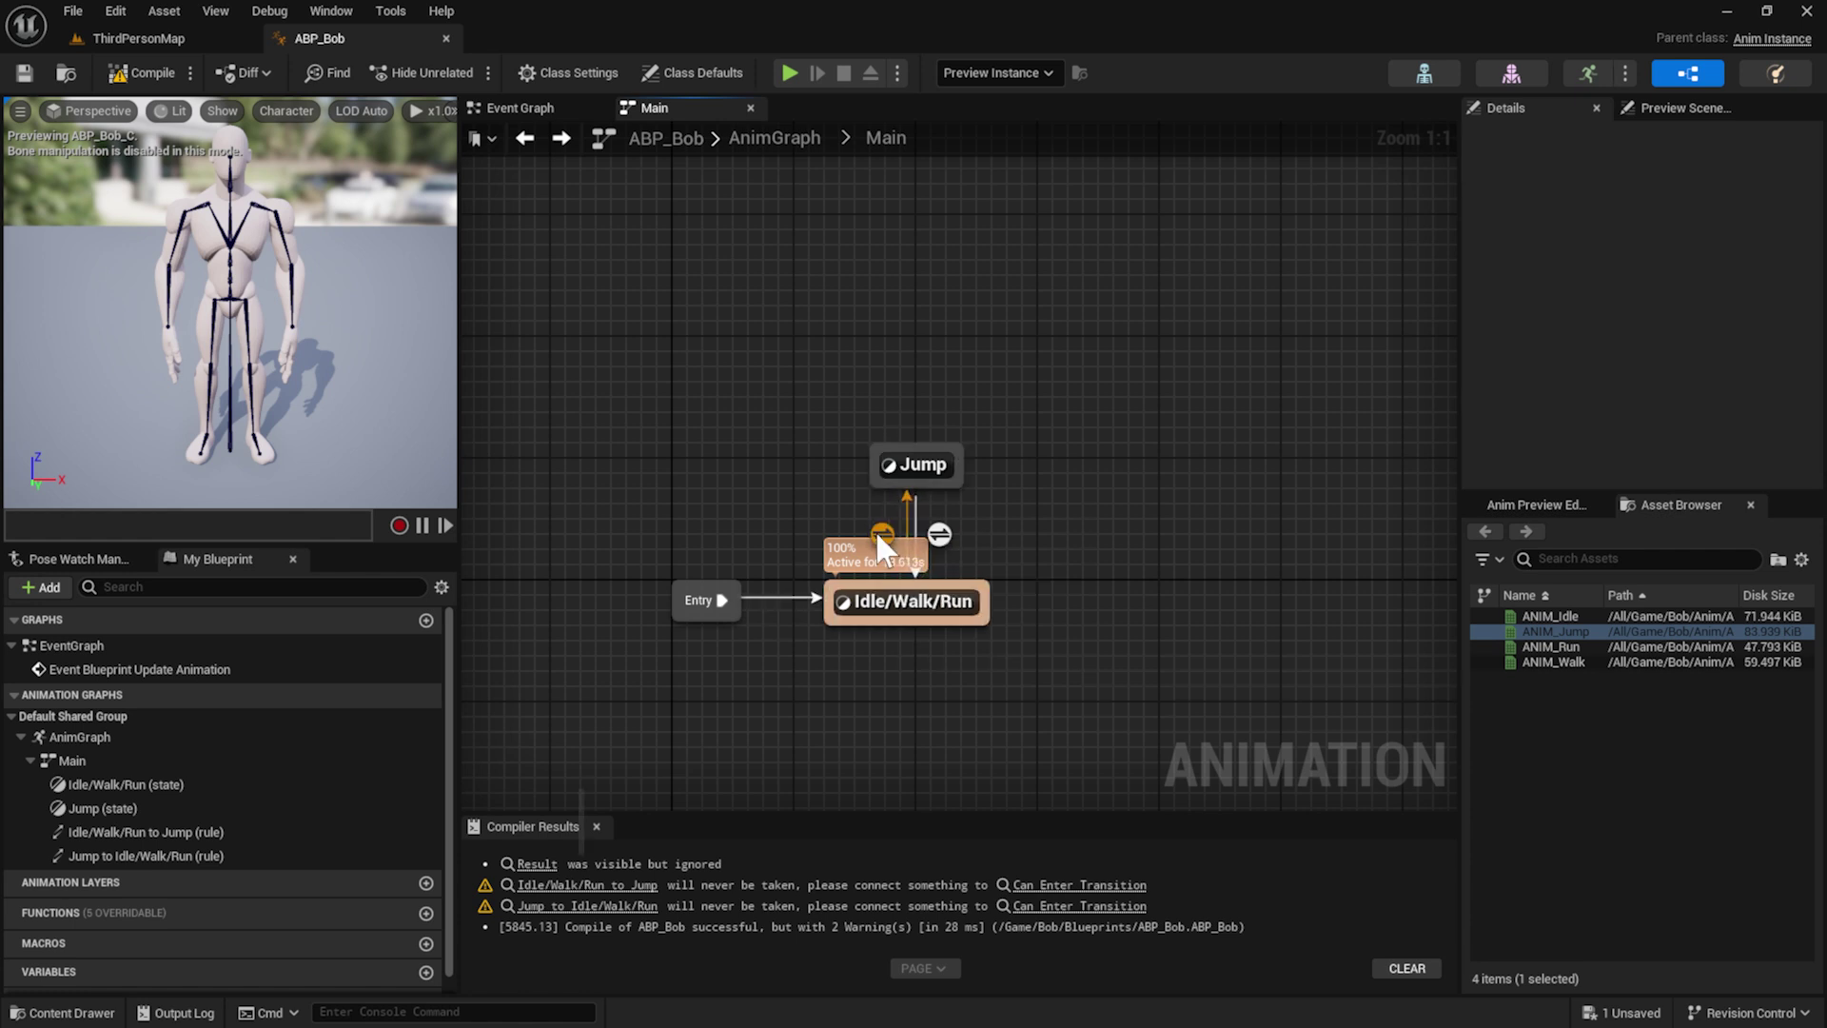
{"action": "double_click", "coordinate": [881, 533]}
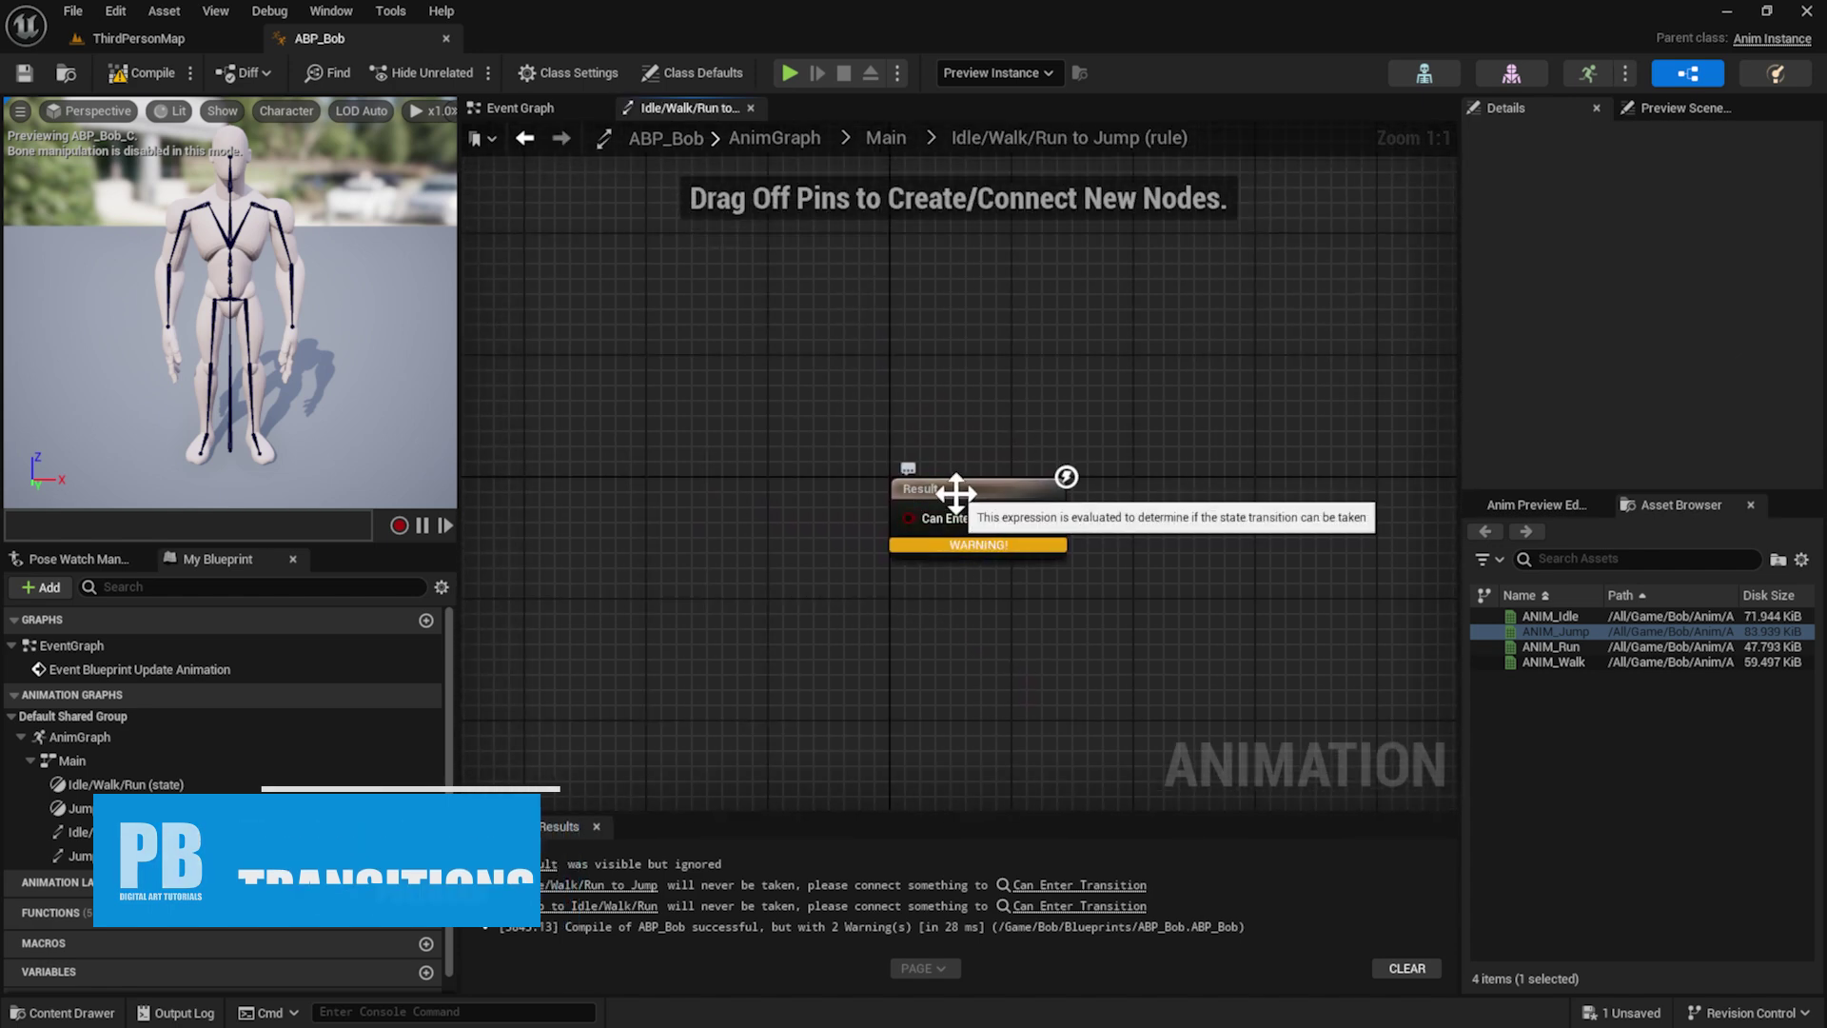
{"action": "left_click", "coordinate": [954, 492]}
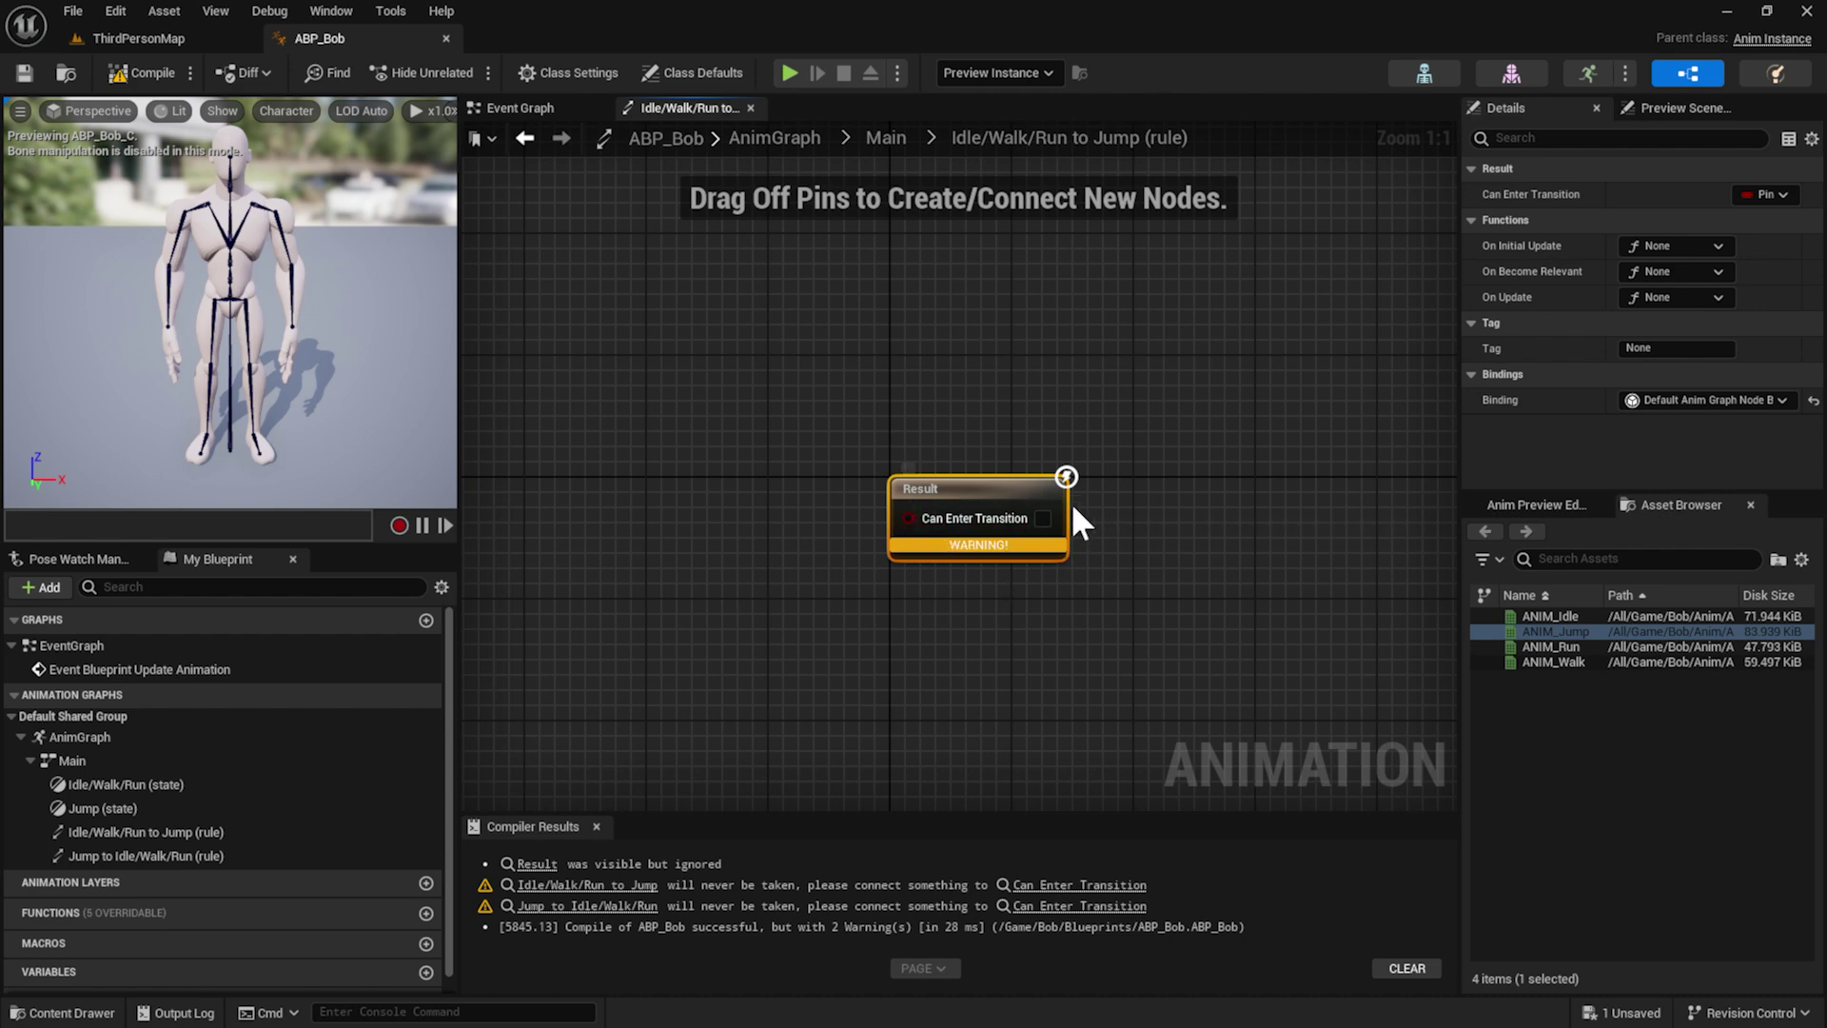
Toggle the Result node's Can Enter Transition value on and back off
{"action": "left_click", "coordinate": [1045, 516]}
{"action": "left_click", "coordinate": [1045, 517]}
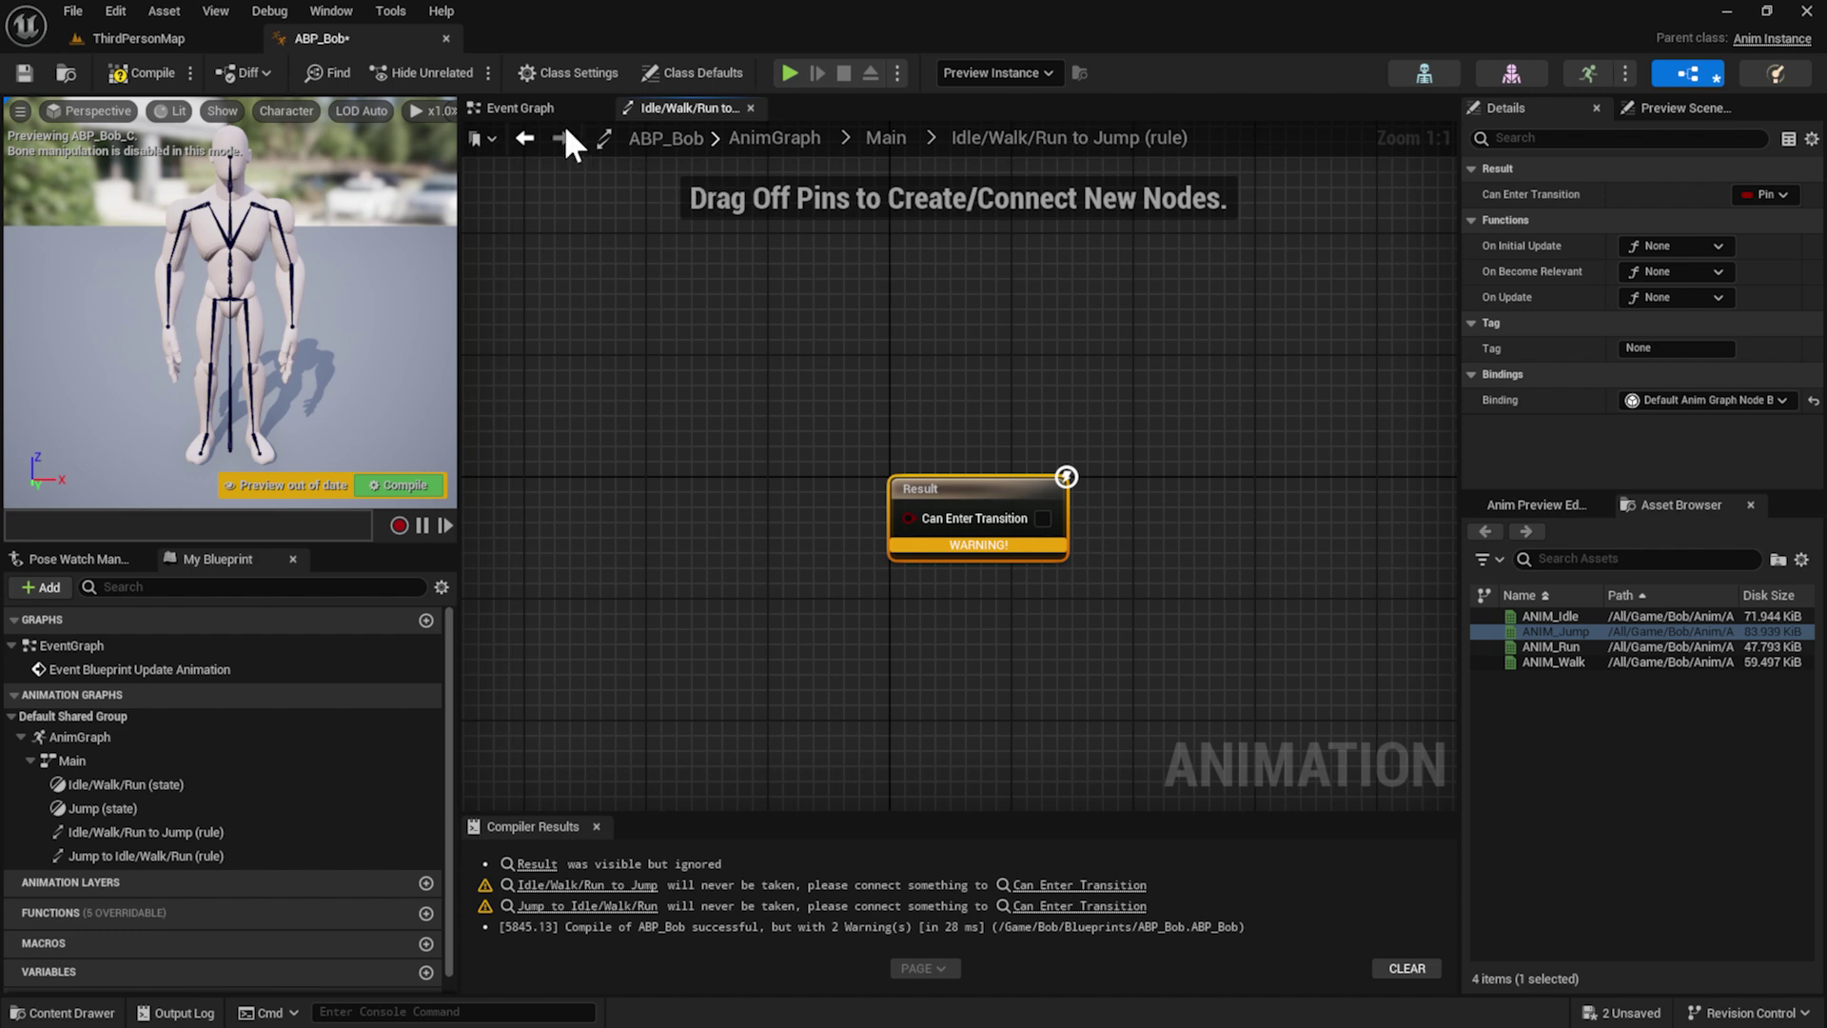
Open the Event Graph and move the Try Get Pawn Owner node slightly farther below Event Blueprint Update Animation
{"action": "left_click", "coordinate": [533, 108]}
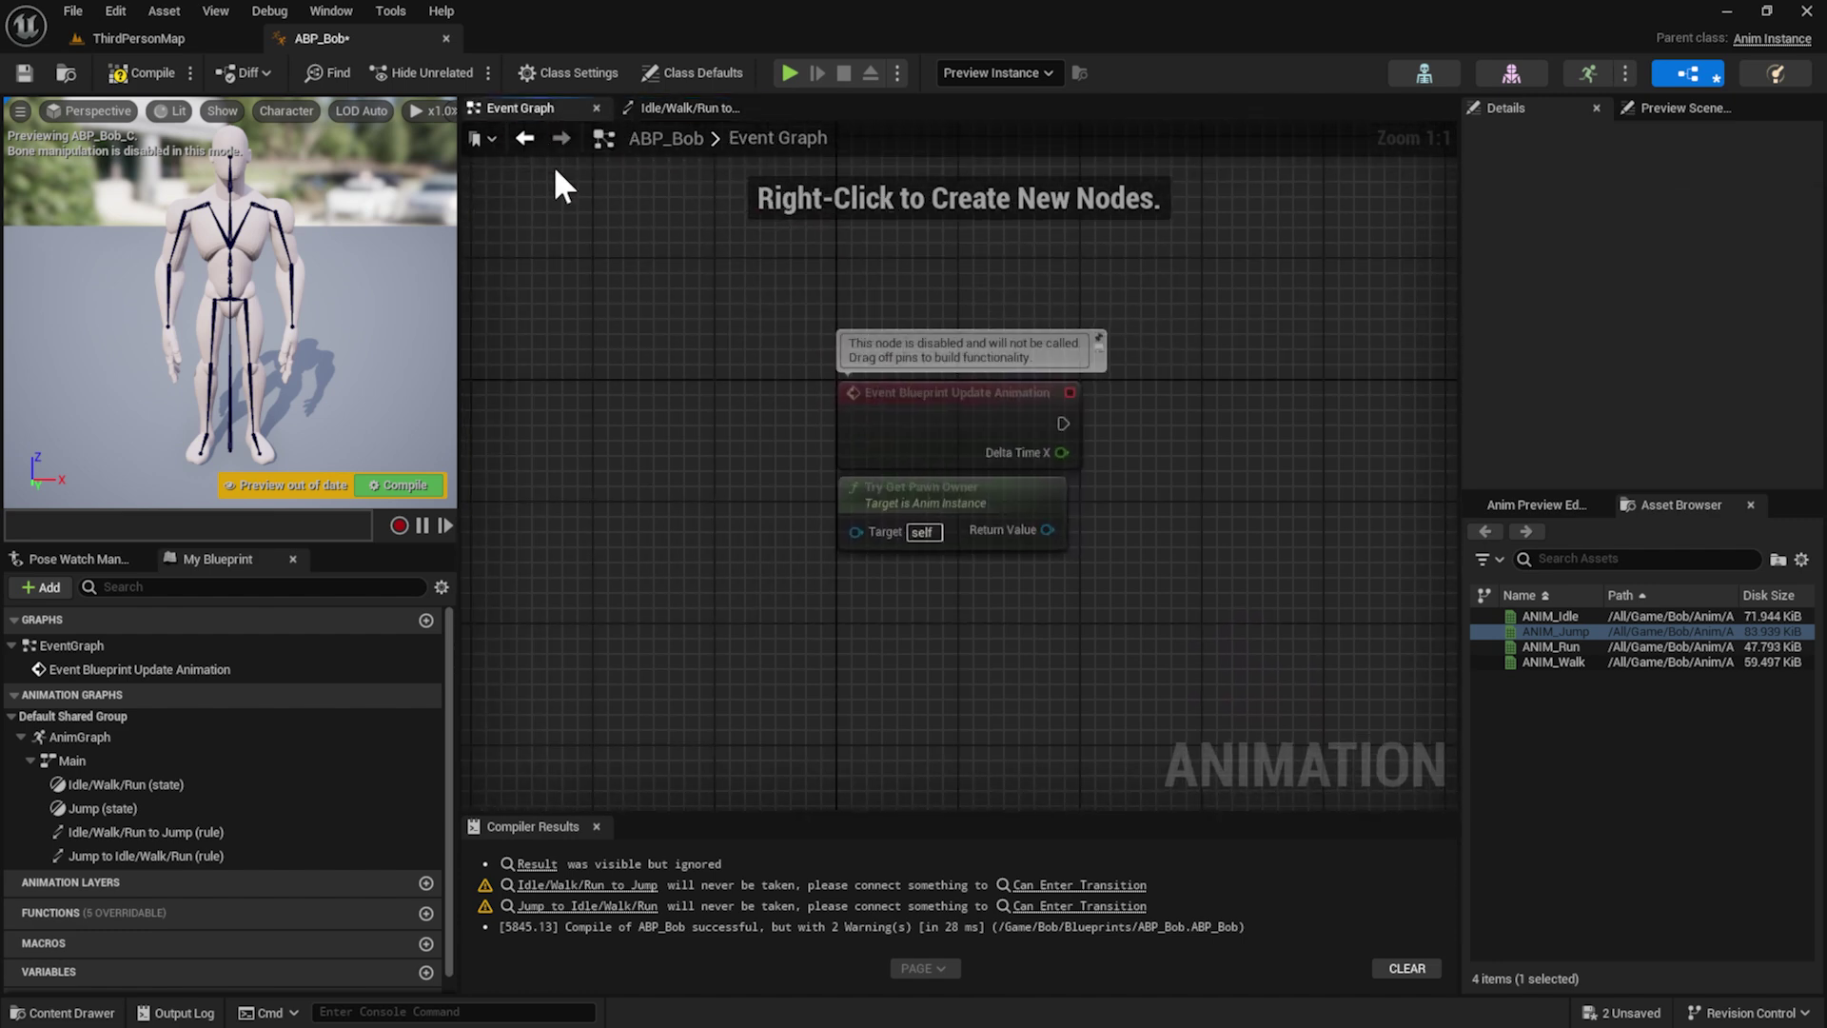
{"action": "right_click_drag", "start_coordinate": [747, 374], "coordinate": [508, 407]}
{"action": "left_click_drag", "start_coordinate": [679, 447], "coordinate": [682, 435]}
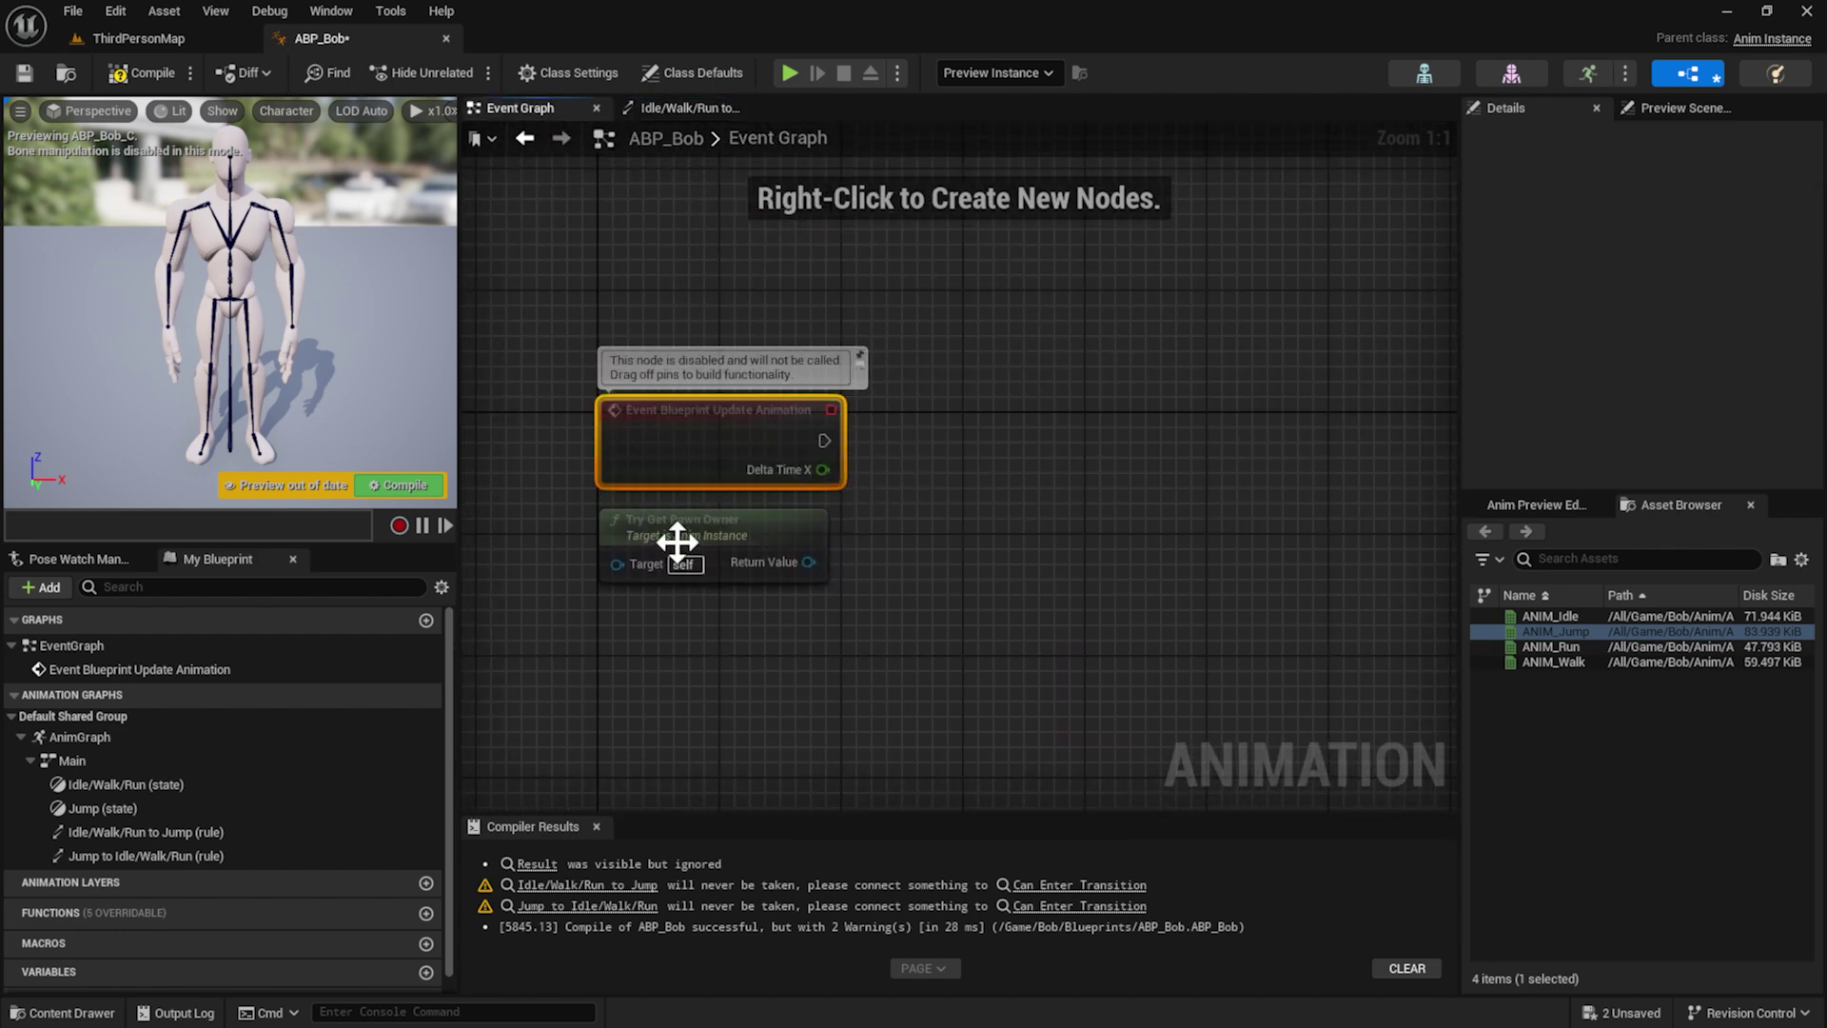
{"action": "left_click_drag", "start_coordinate": [677, 543], "coordinate": [678, 554]}
{"action": "left_click", "coordinate": [934, 517]}
{"action": "left_click", "coordinate": [739, 544]}
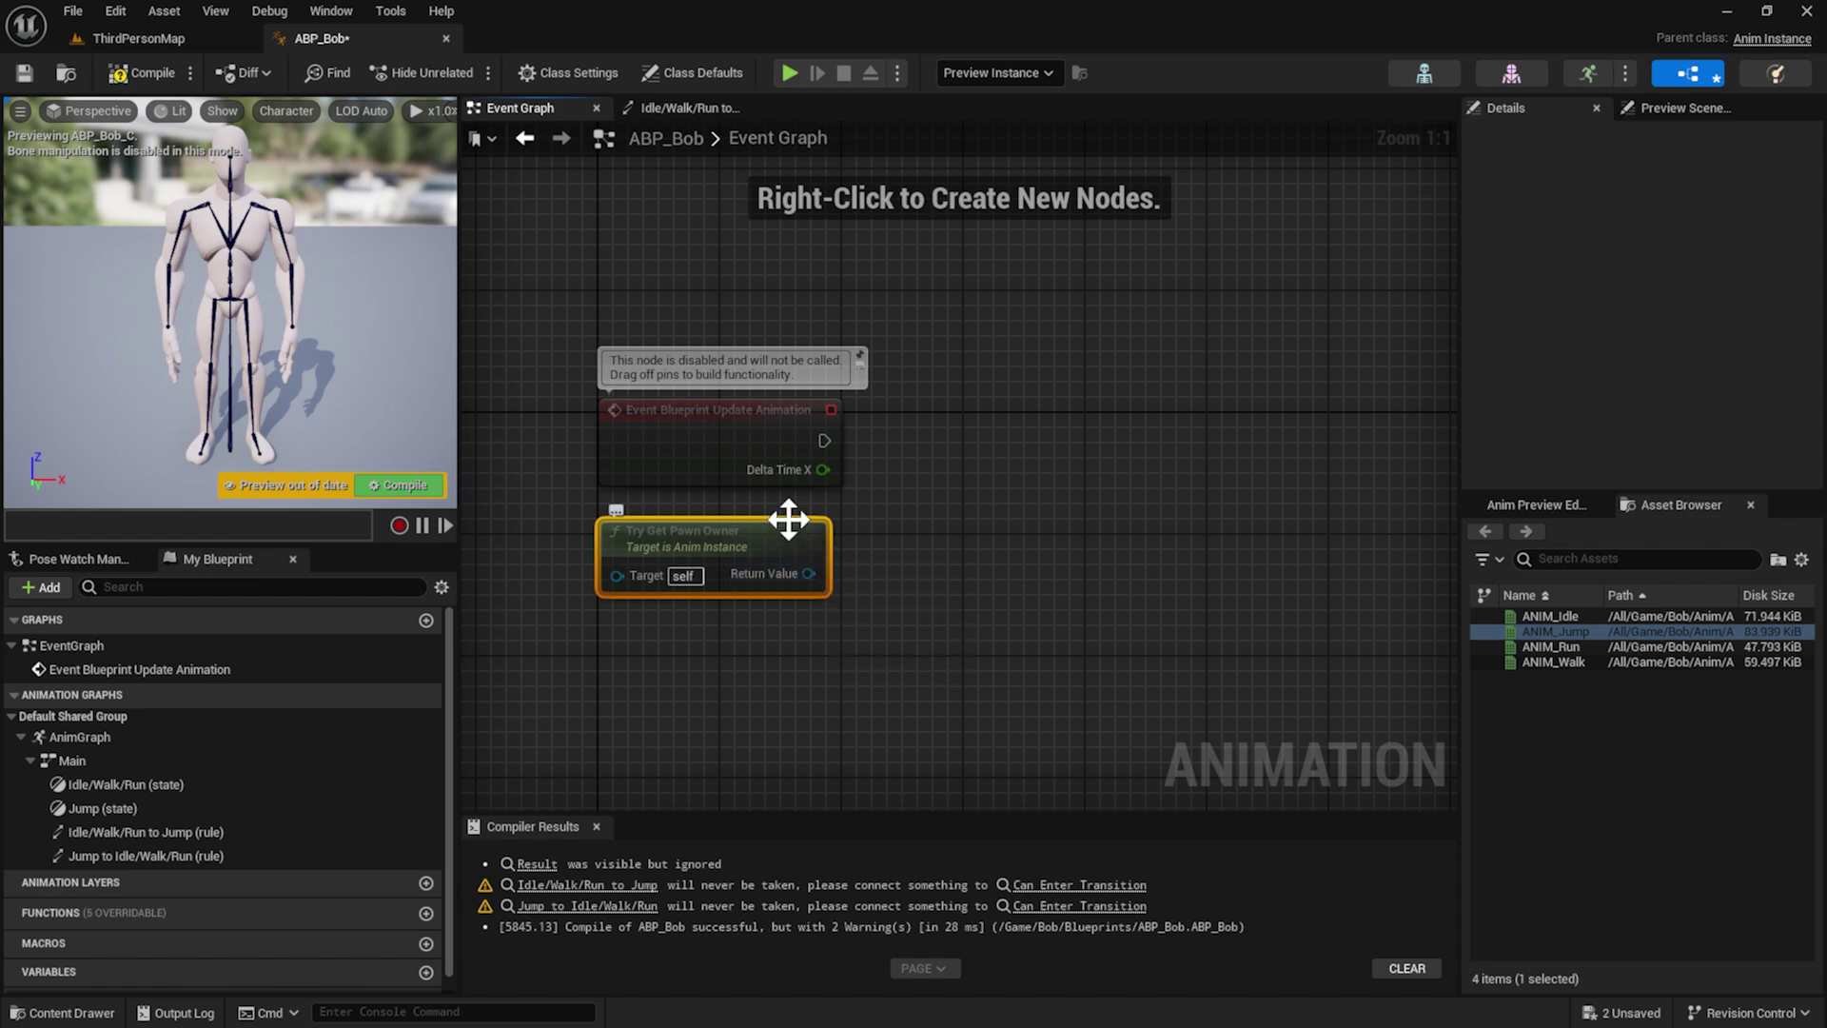
{"action": "left_click", "coordinate": [767, 435]}
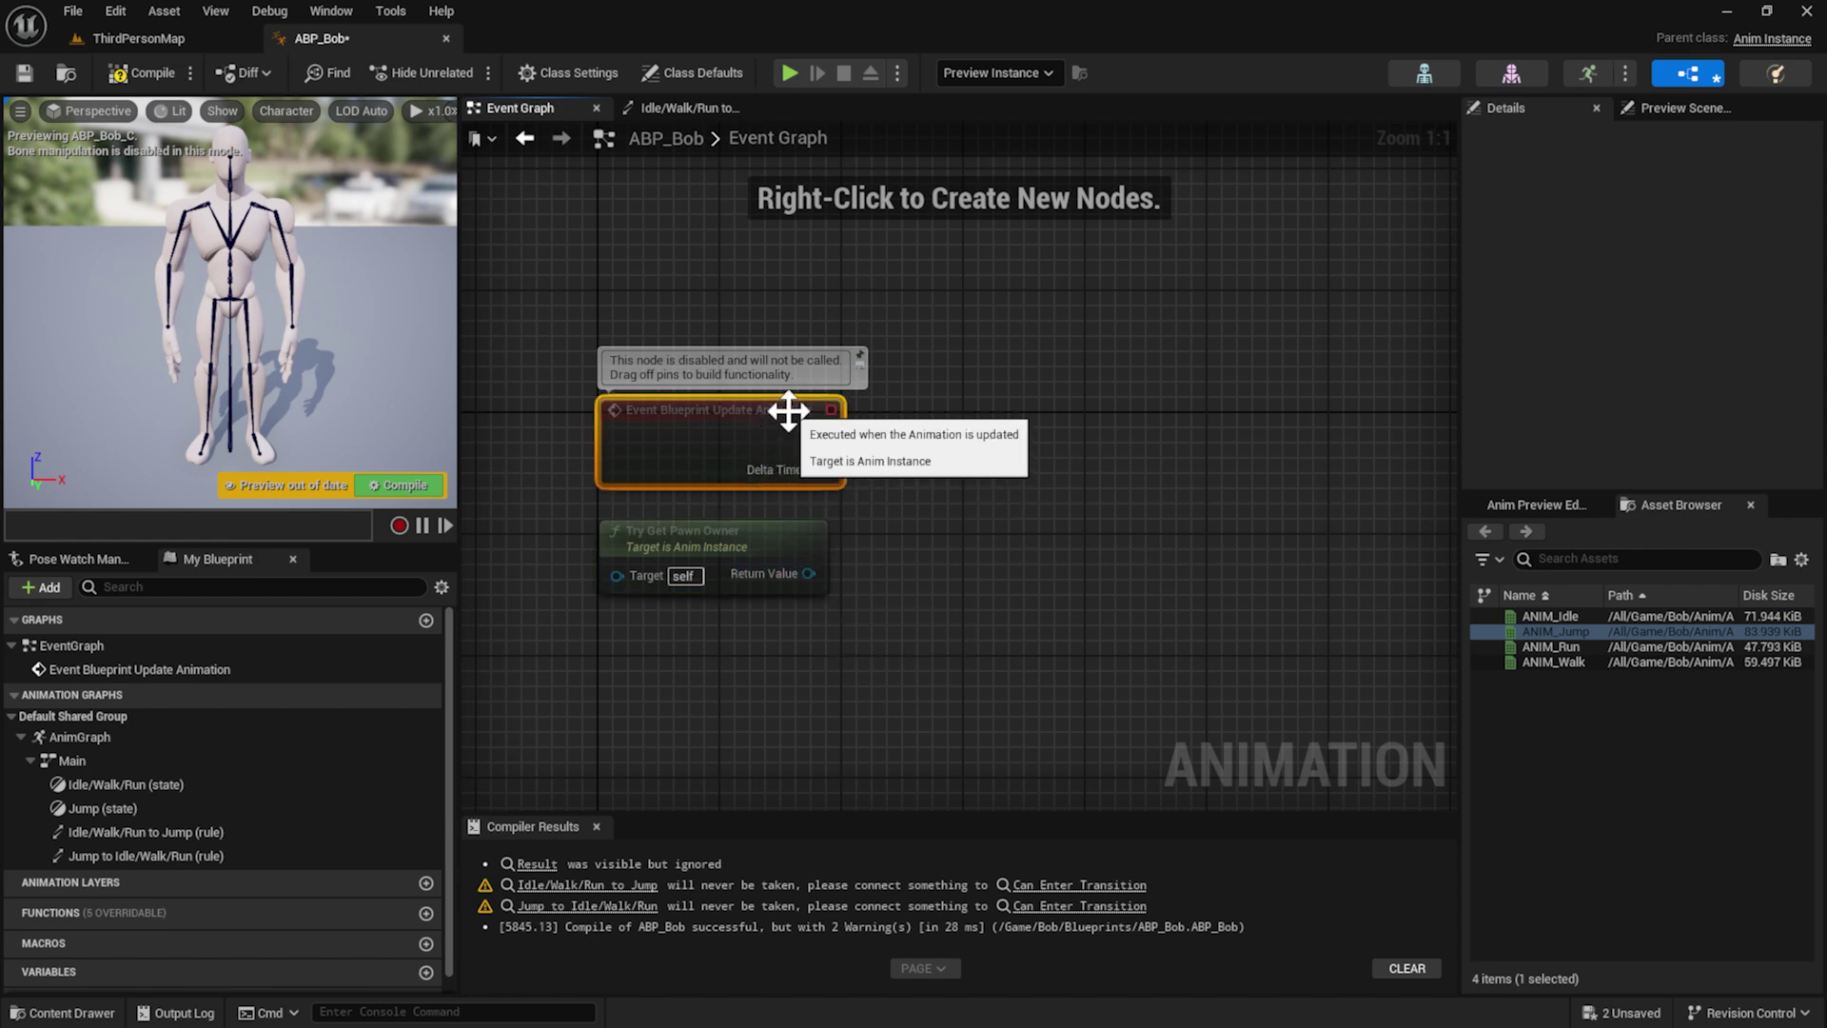
{"action": "left_click_drag", "start_coordinate": [822, 443], "coordinate": [1037, 468]}
{"action": "left_click", "coordinate": [1024, 438]}
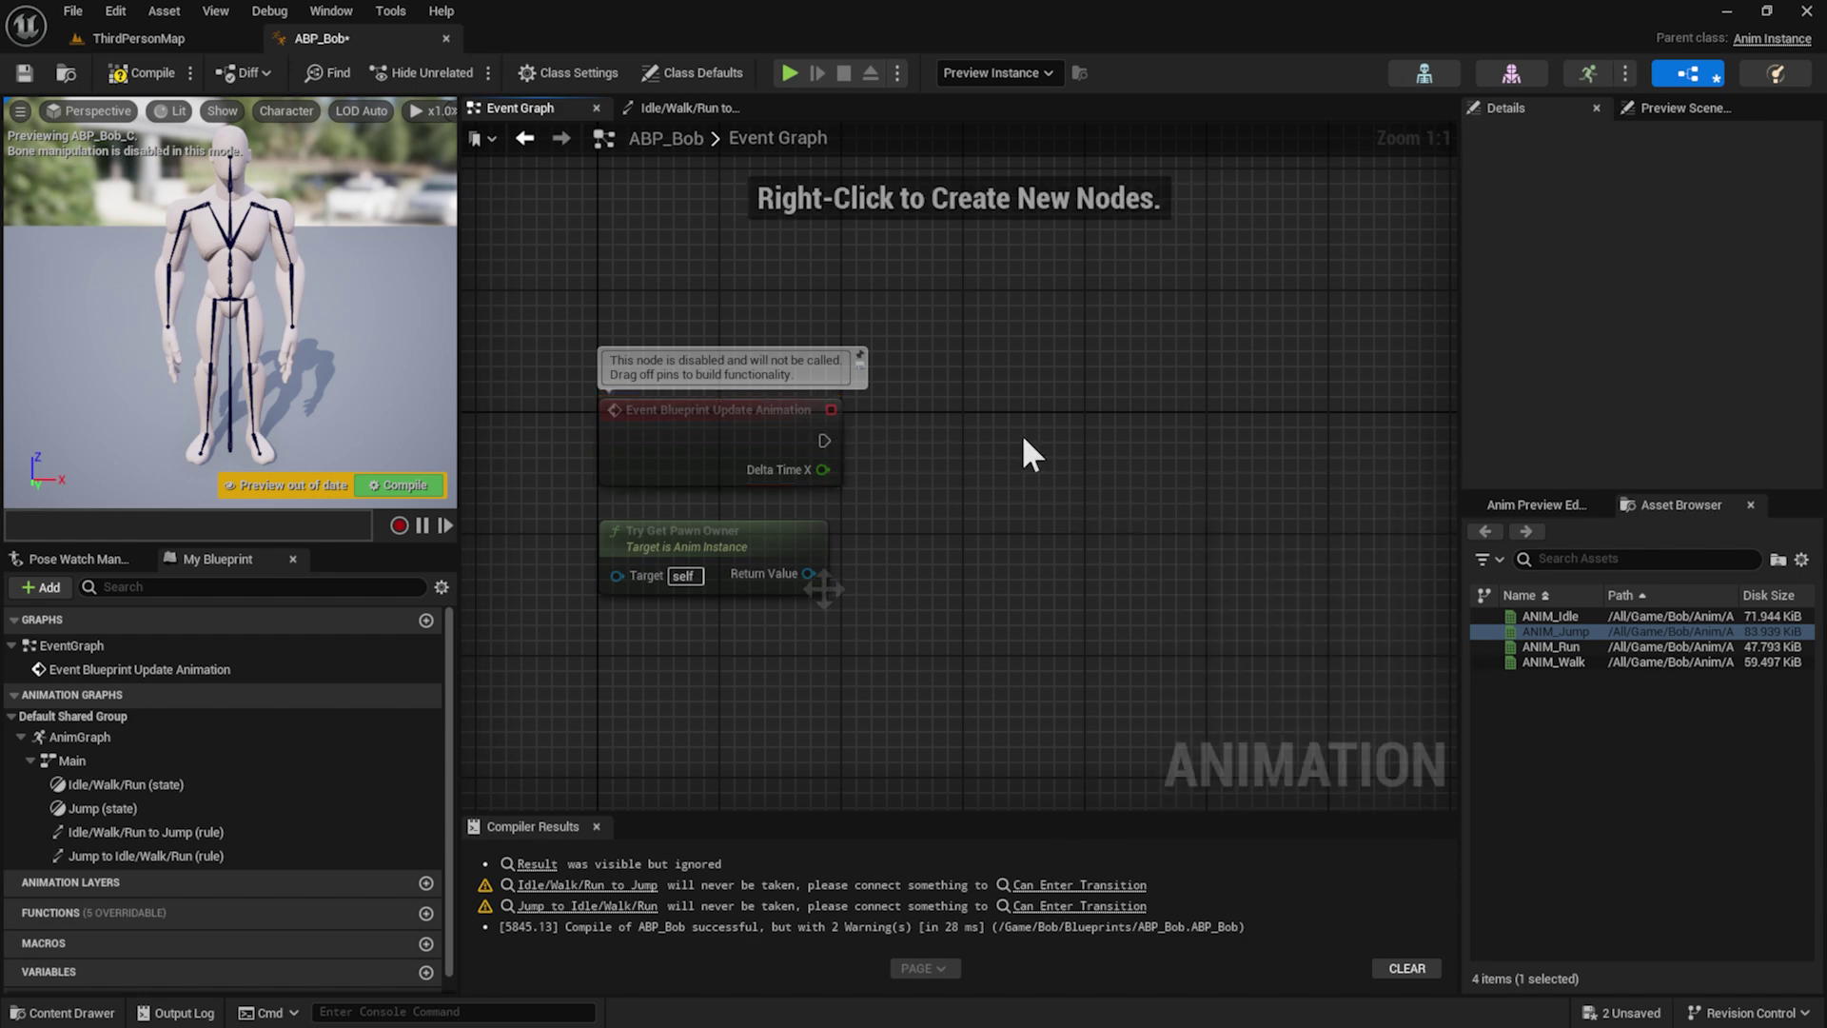
Add a Get Movement Component node from Try Get Pawn Owner's Return Value and line it up beside that node
{"action": "left_click_drag", "start_coordinate": [808, 573], "coordinate": [968, 597]}
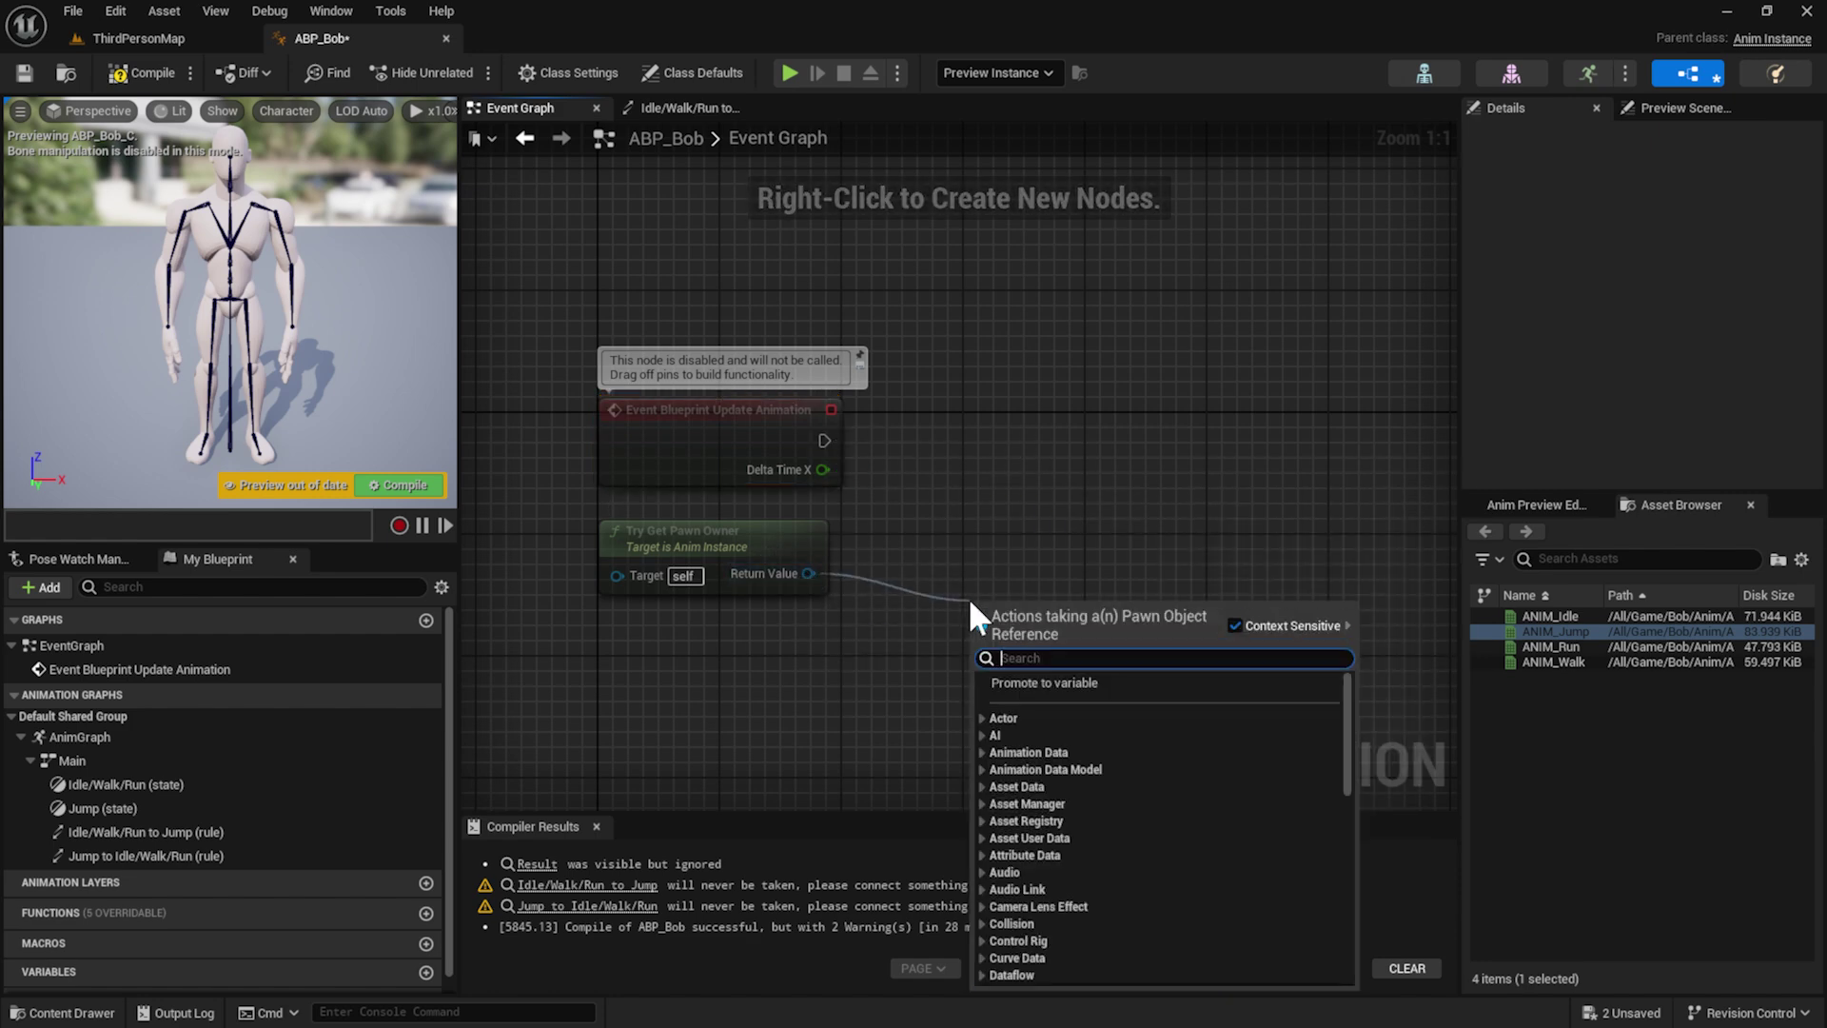
{"action": "type", "text": "movement compon"}
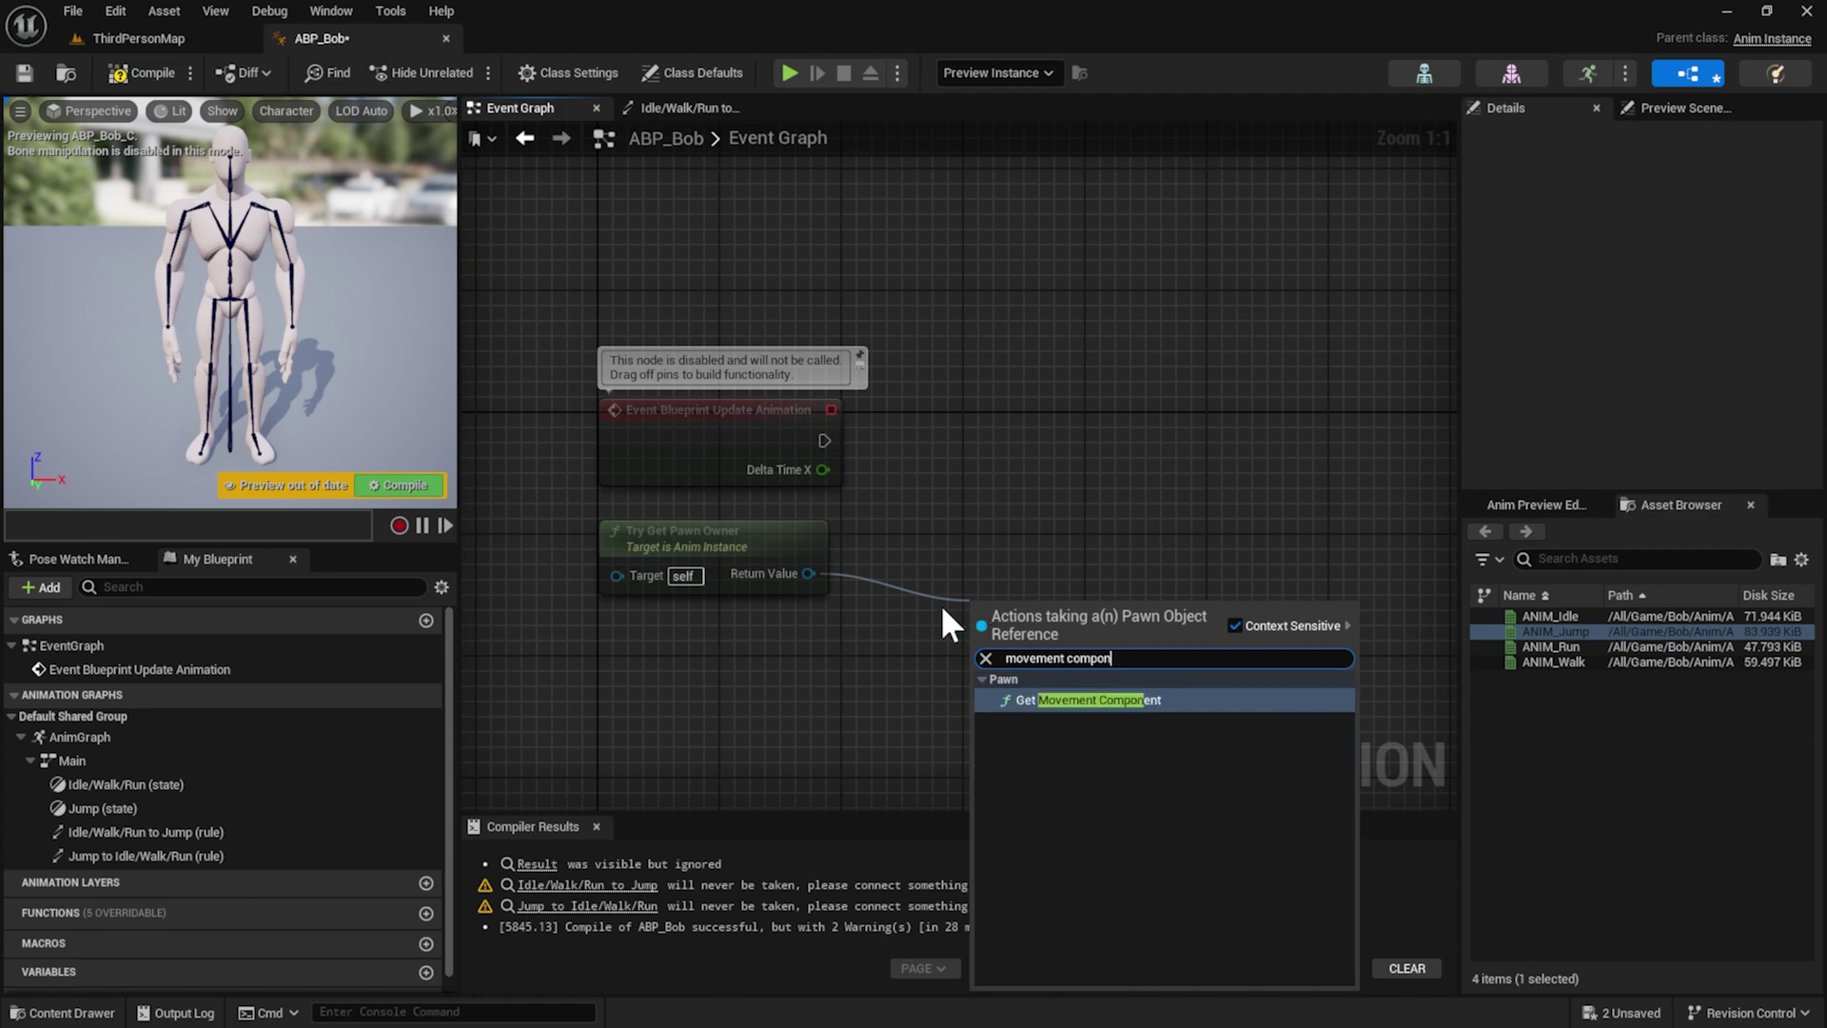
{"action": "left_click", "coordinate": [1043, 702]}
{"action": "left_click_drag", "start_coordinate": [809, 573], "coordinate": [963, 533]}
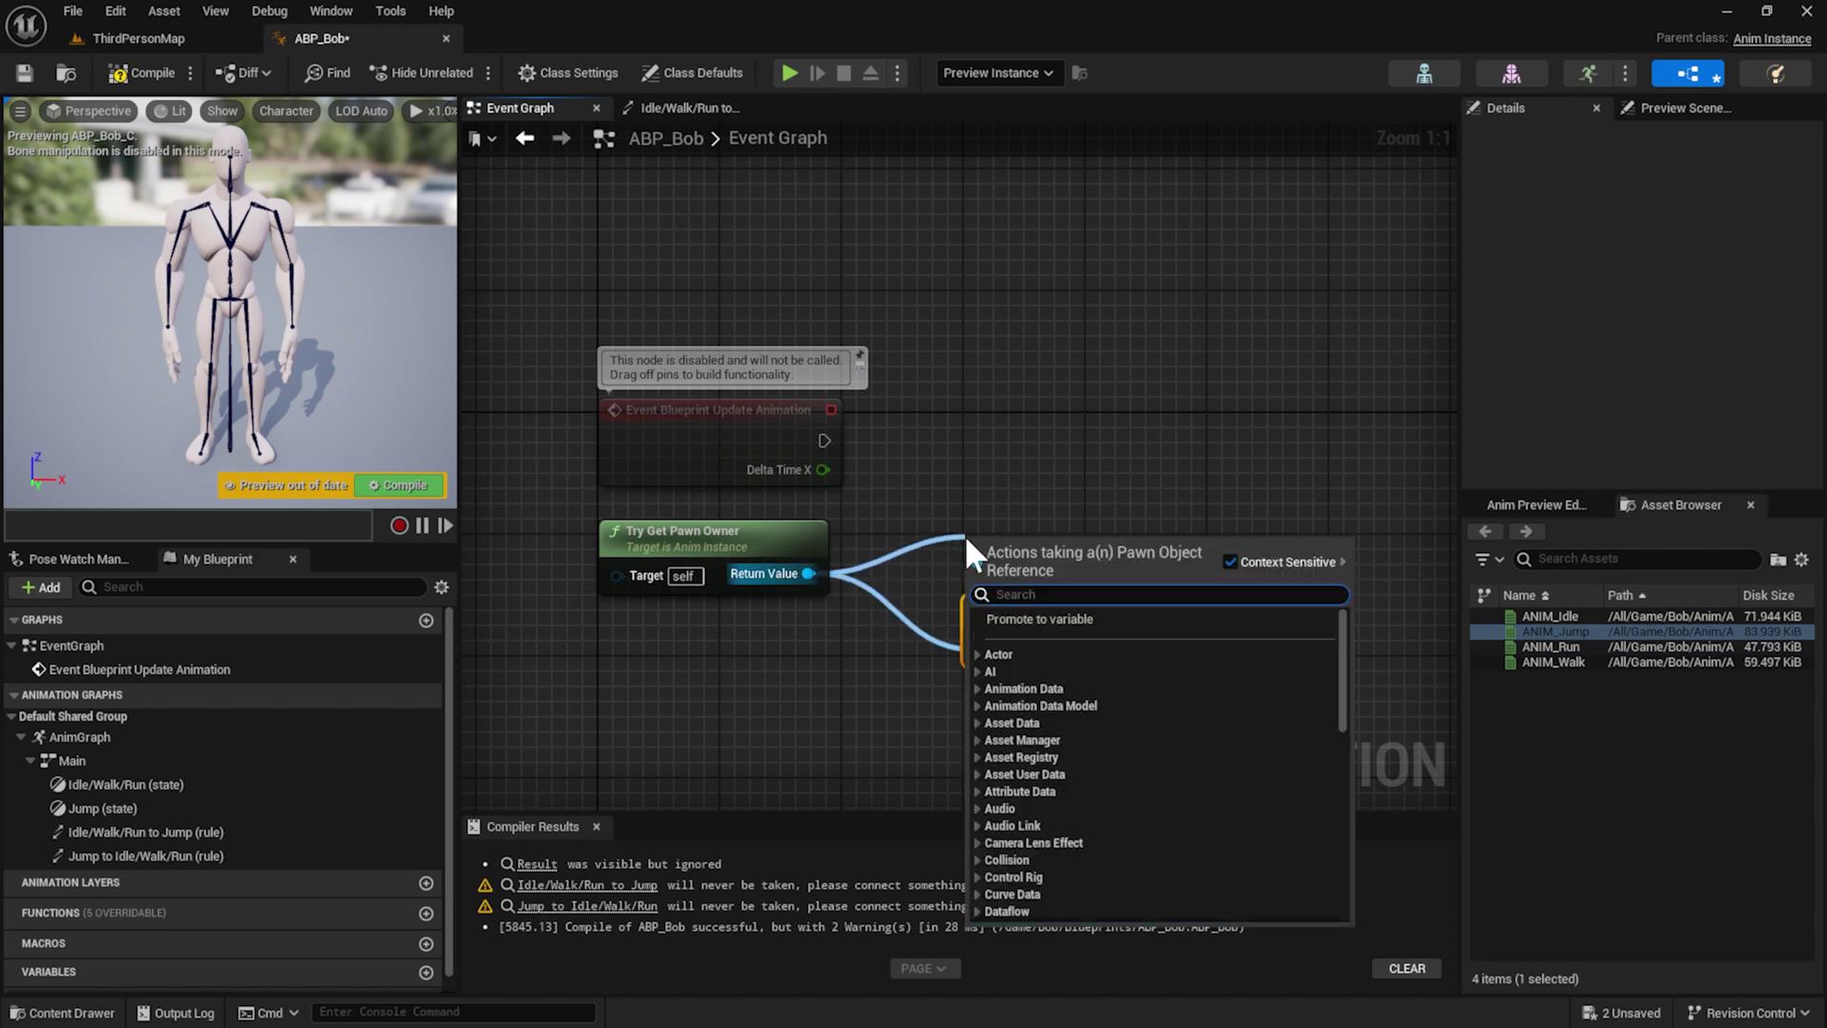
{"action": "left_click", "coordinate": [955, 490]}
{"action": "left_click_drag", "start_coordinate": [1030, 606], "coordinate": [923, 531]}
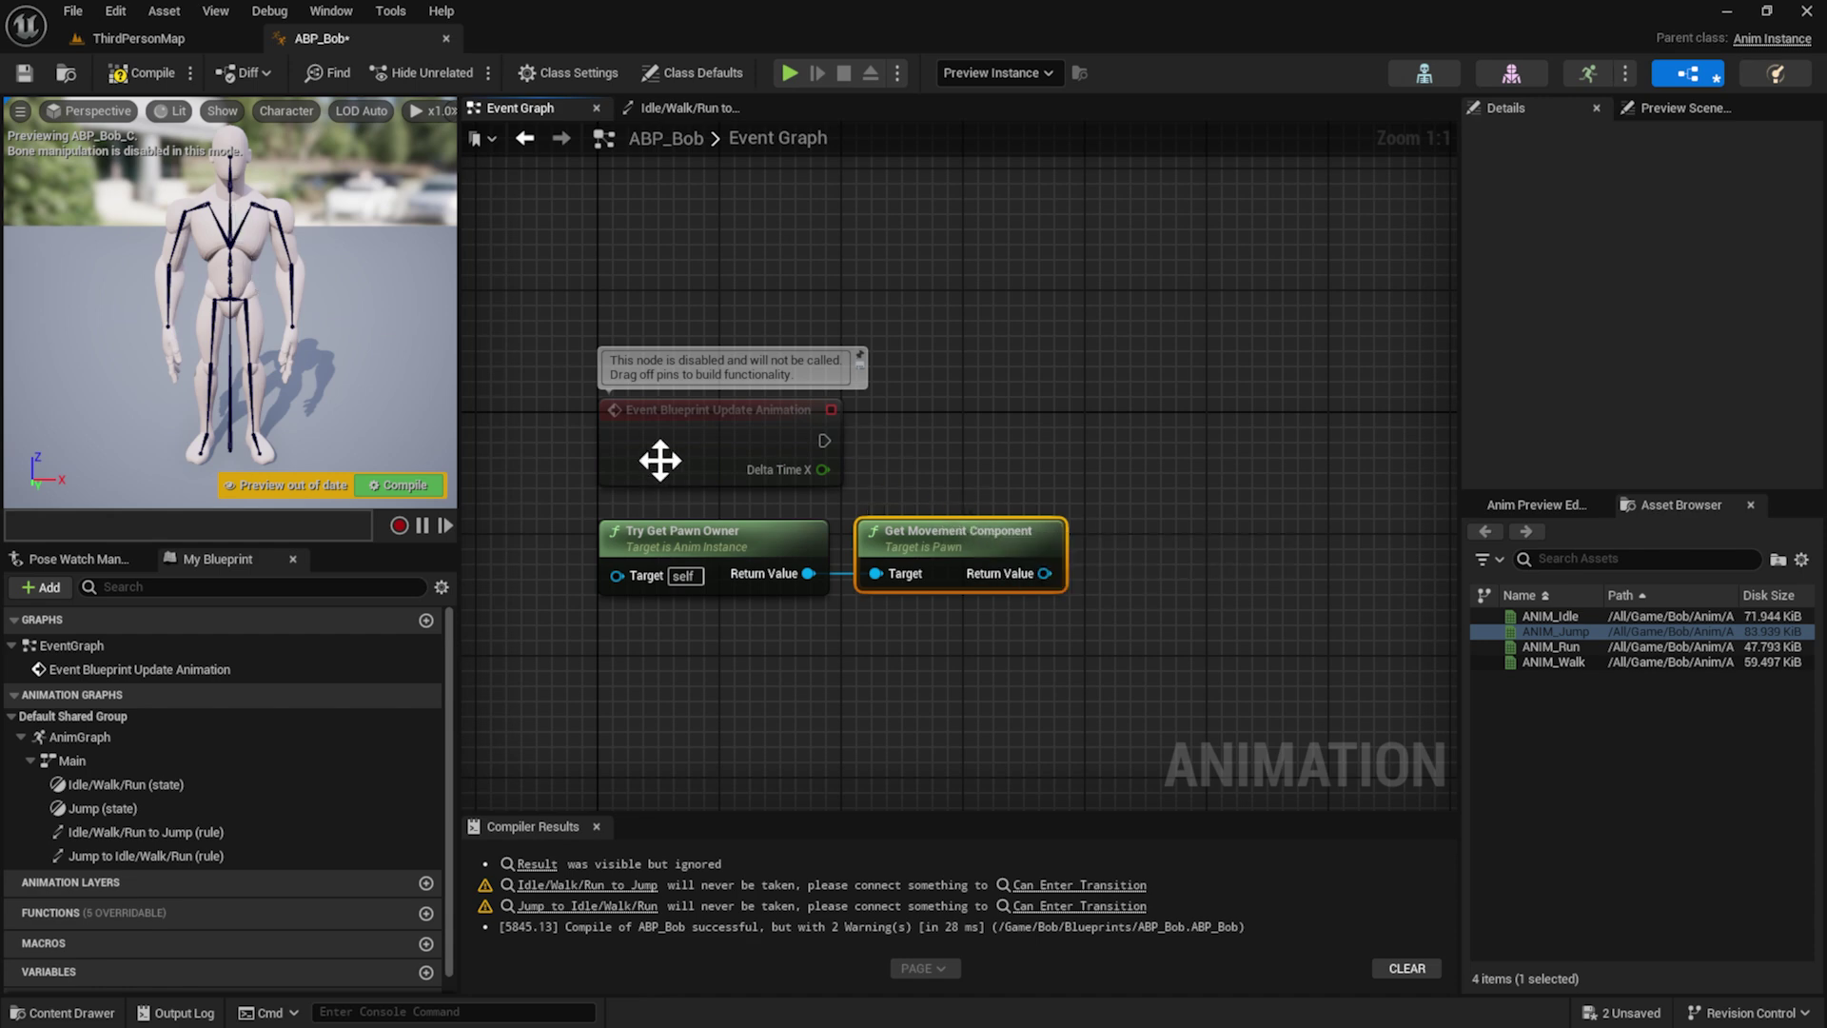
{"action": "left_click", "coordinate": [758, 551]}
{"action": "left_click", "coordinate": [928, 523]}
Add an Is Falling node from Get Movement Component's Return Value and align it with the row of nodes
{"action": "right_click_drag", "start_coordinate": [1182, 737], "coordinate": [1015, 721]}
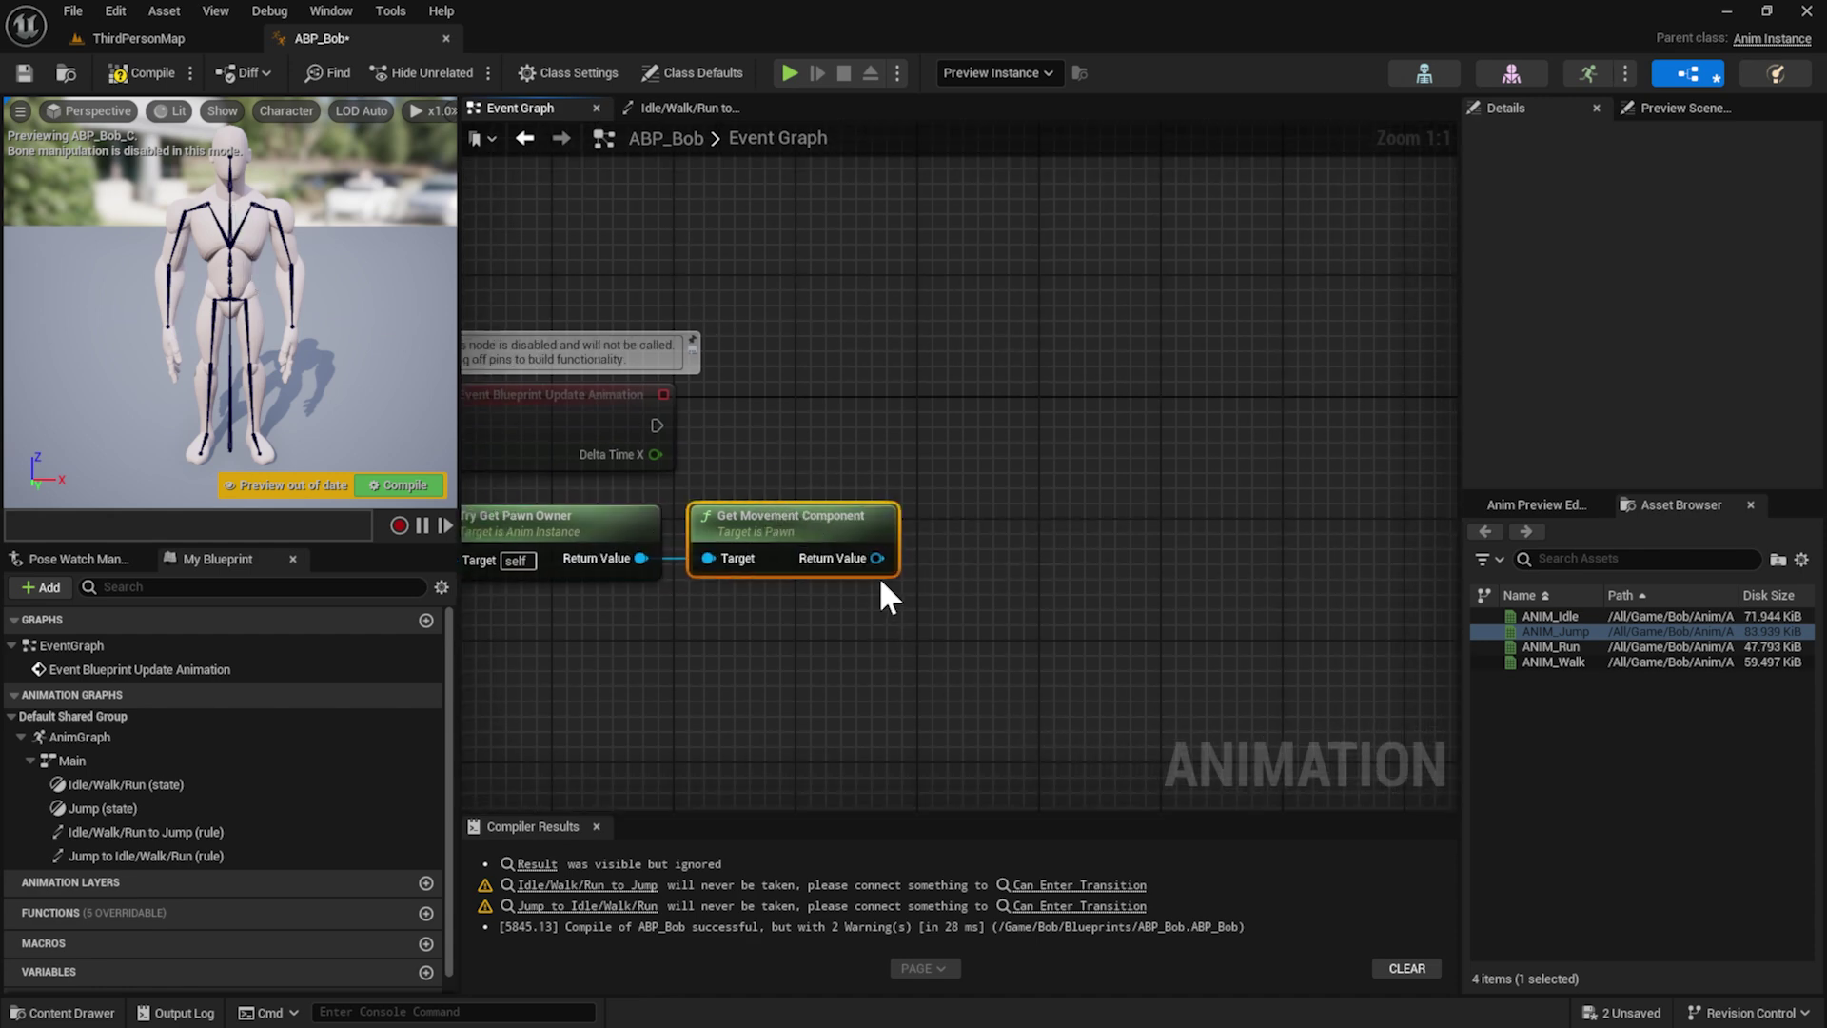
{"action": "left_click_drag", "start_coordinate": [877, 559], "coordinate": [1017, 574]}
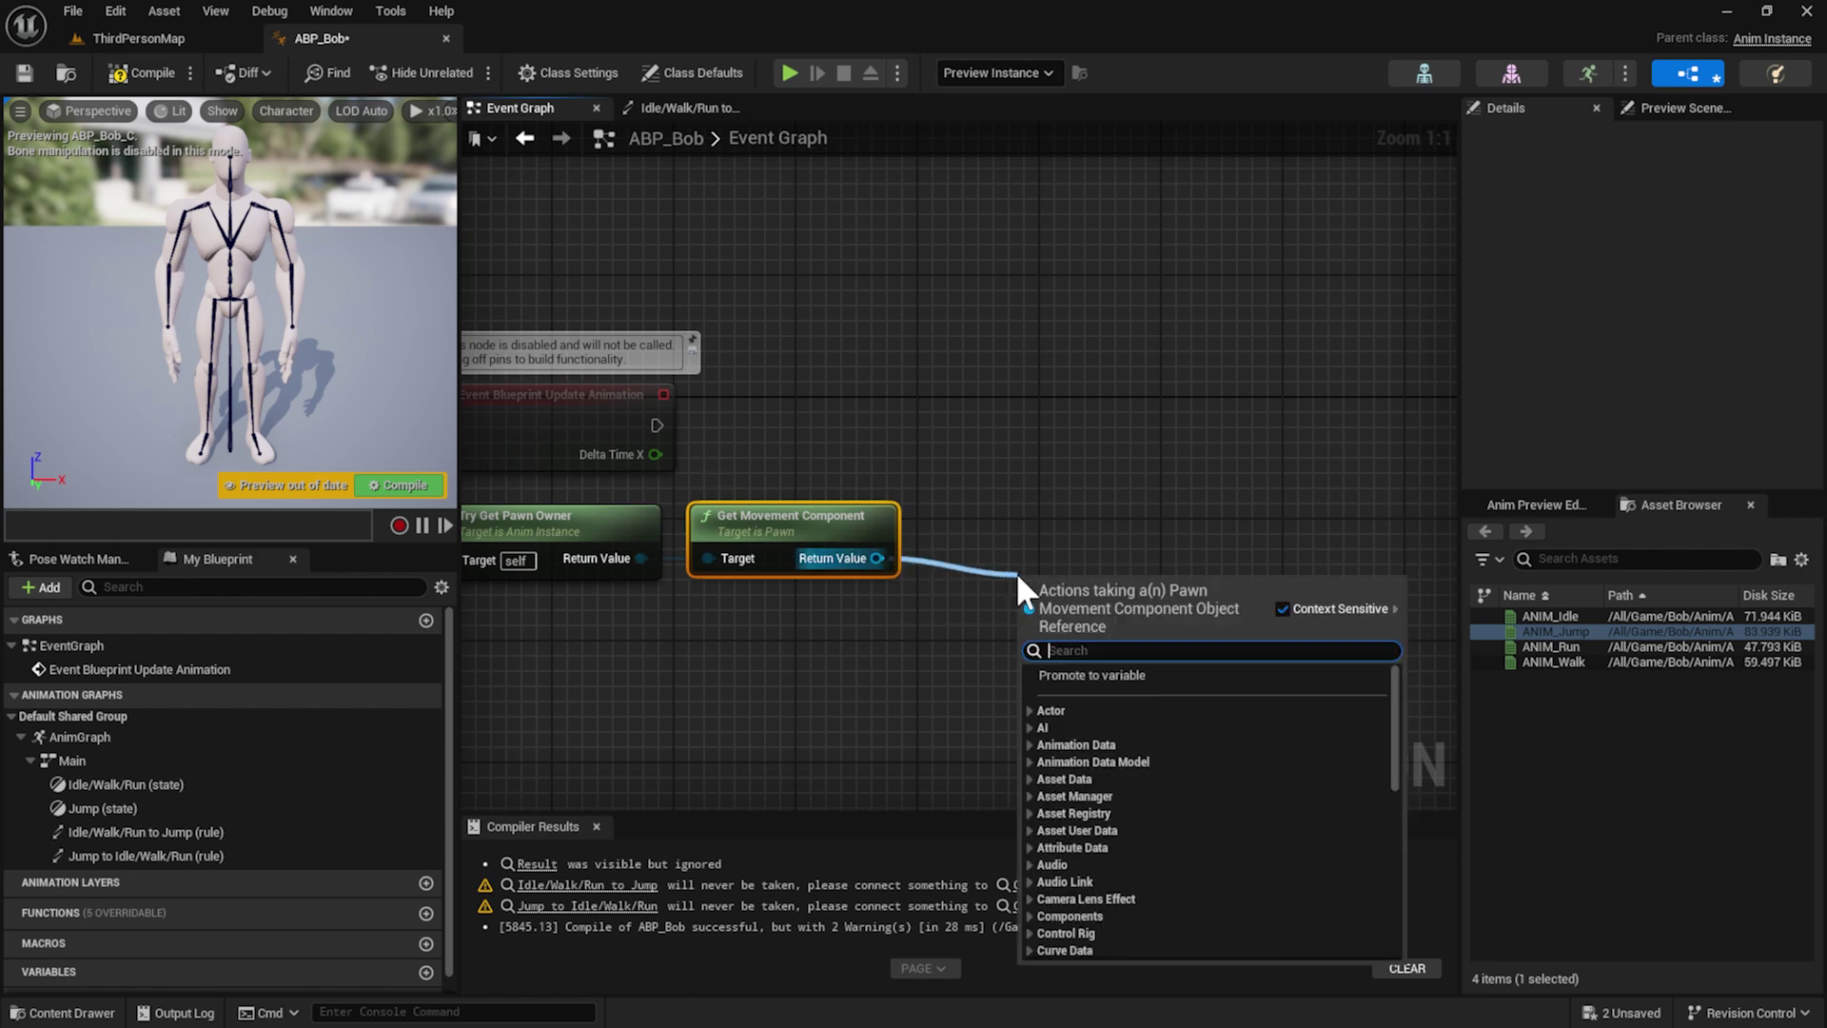
{"action": "type", "text": "is falling"}
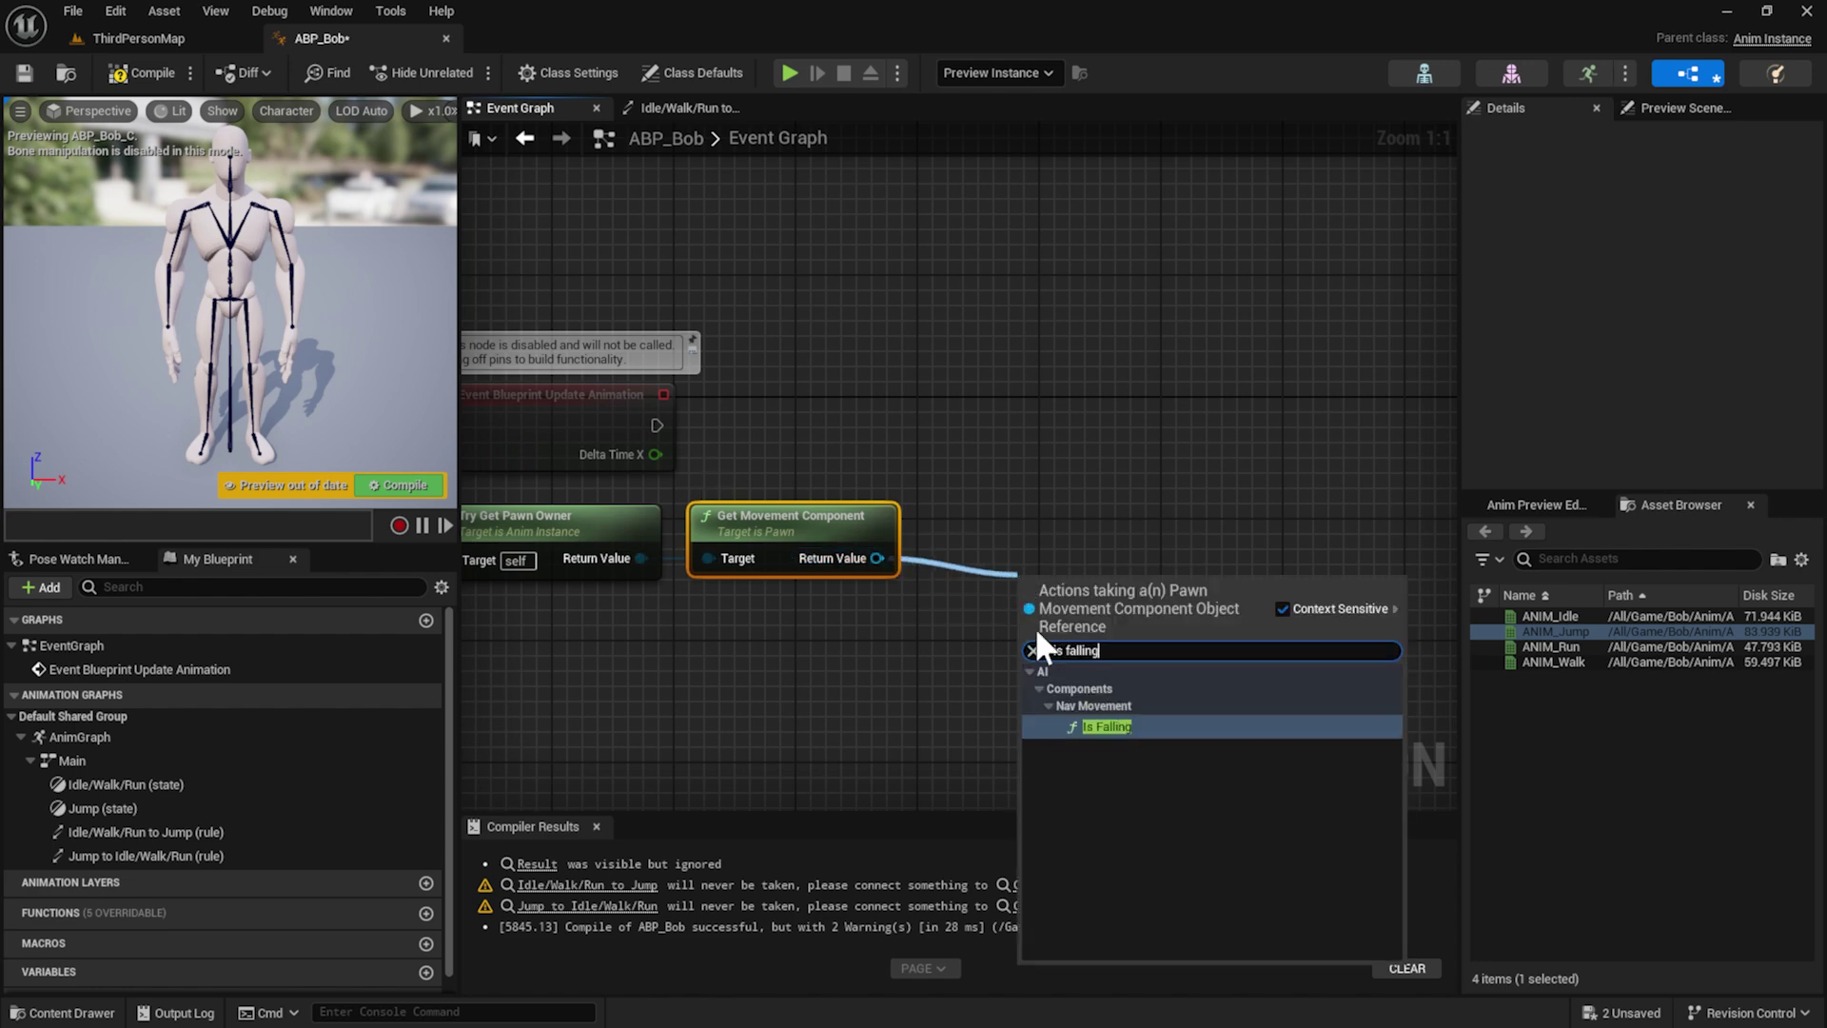
{"action": "left_click", "coordinate": [1094, 726]}
{"action": "left_click_drag", "start_coordinate": [987, 512], "coordinate": [988, 526]}
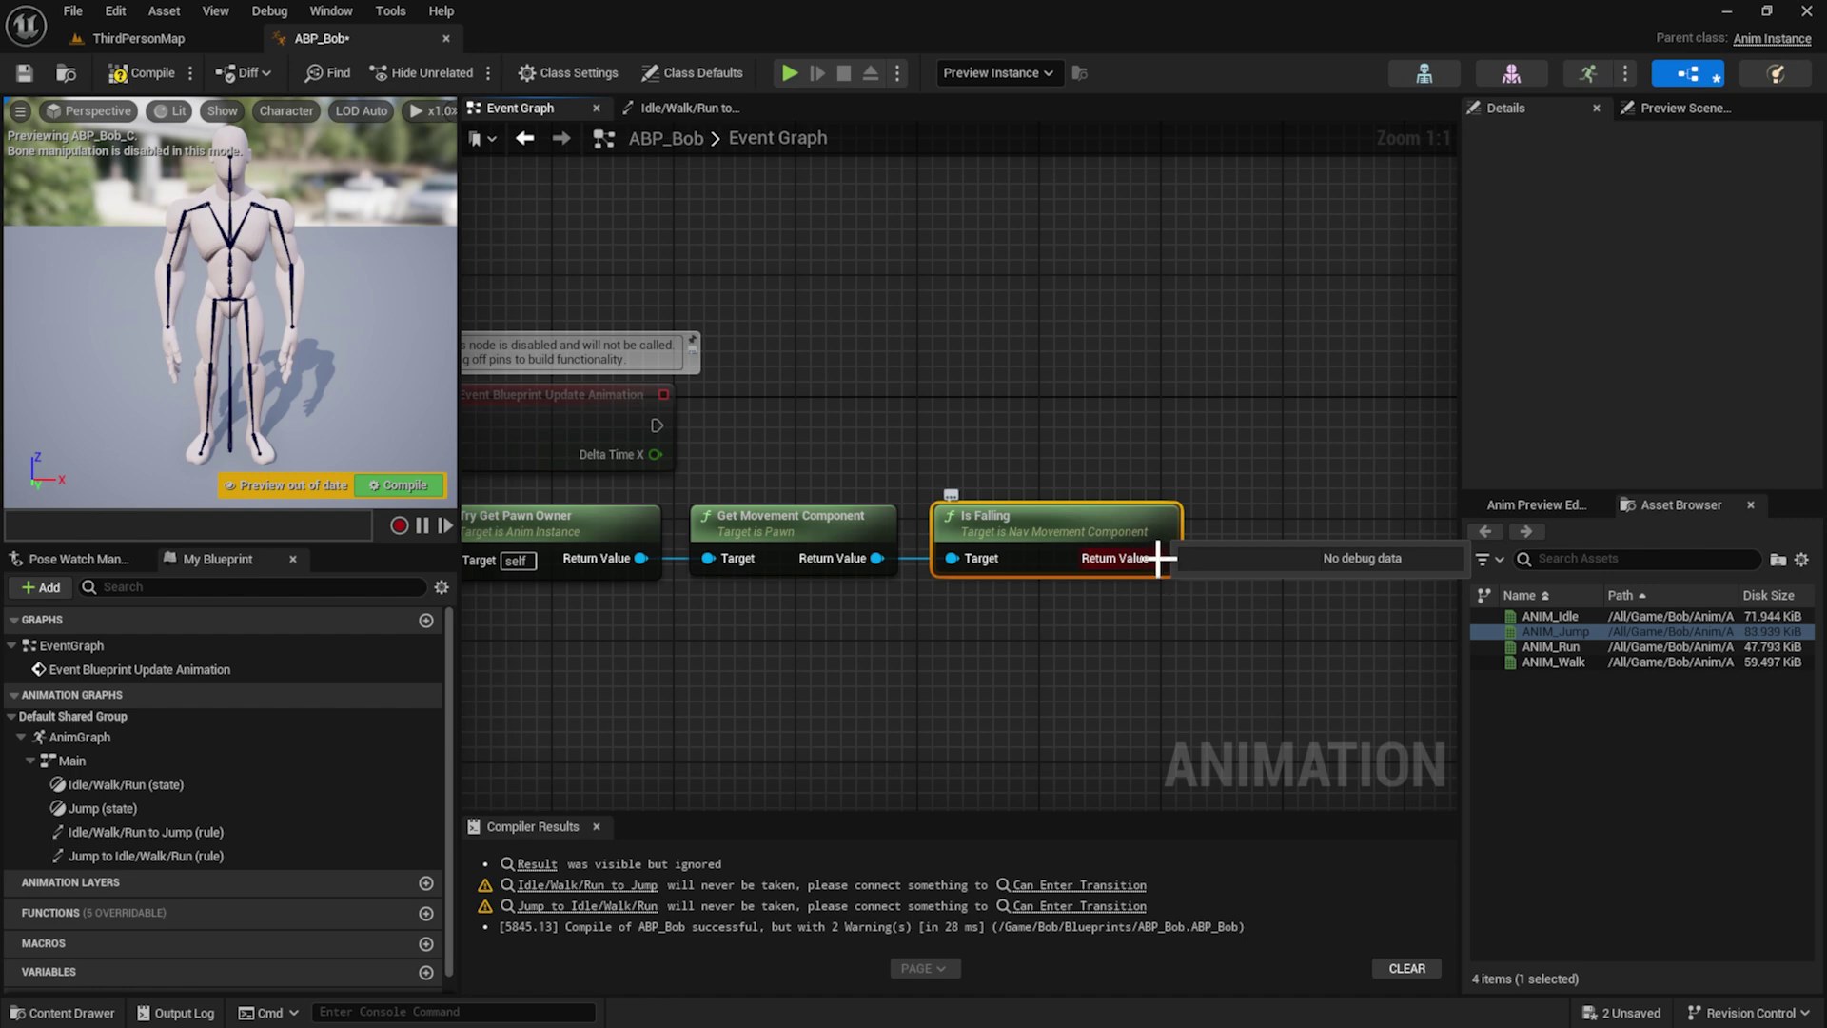
Check the Idle/Walk/Run to Jump transition rule and return to the Event Graph
{"action": "left_click_drag", "start_coordinate": [1162, 559], "coordinate": [1183, 496]}
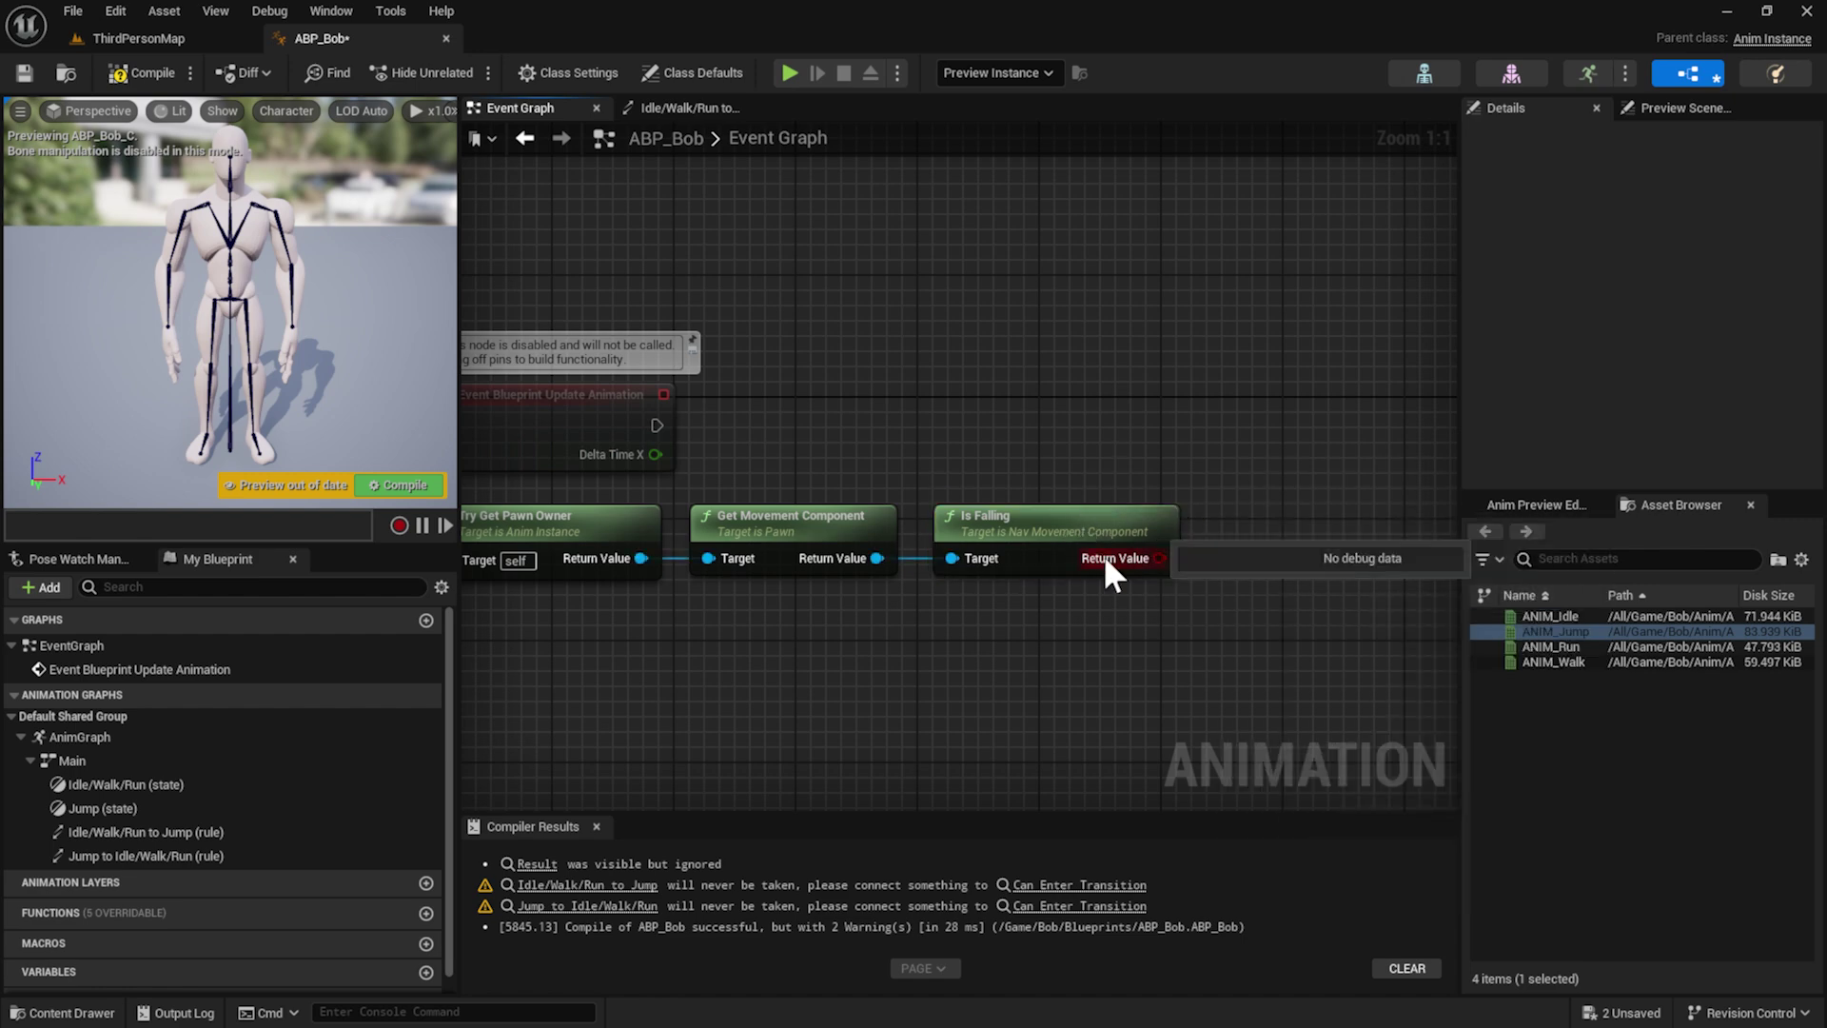
{"action": "left_click", "coordinate": [689, 107]}
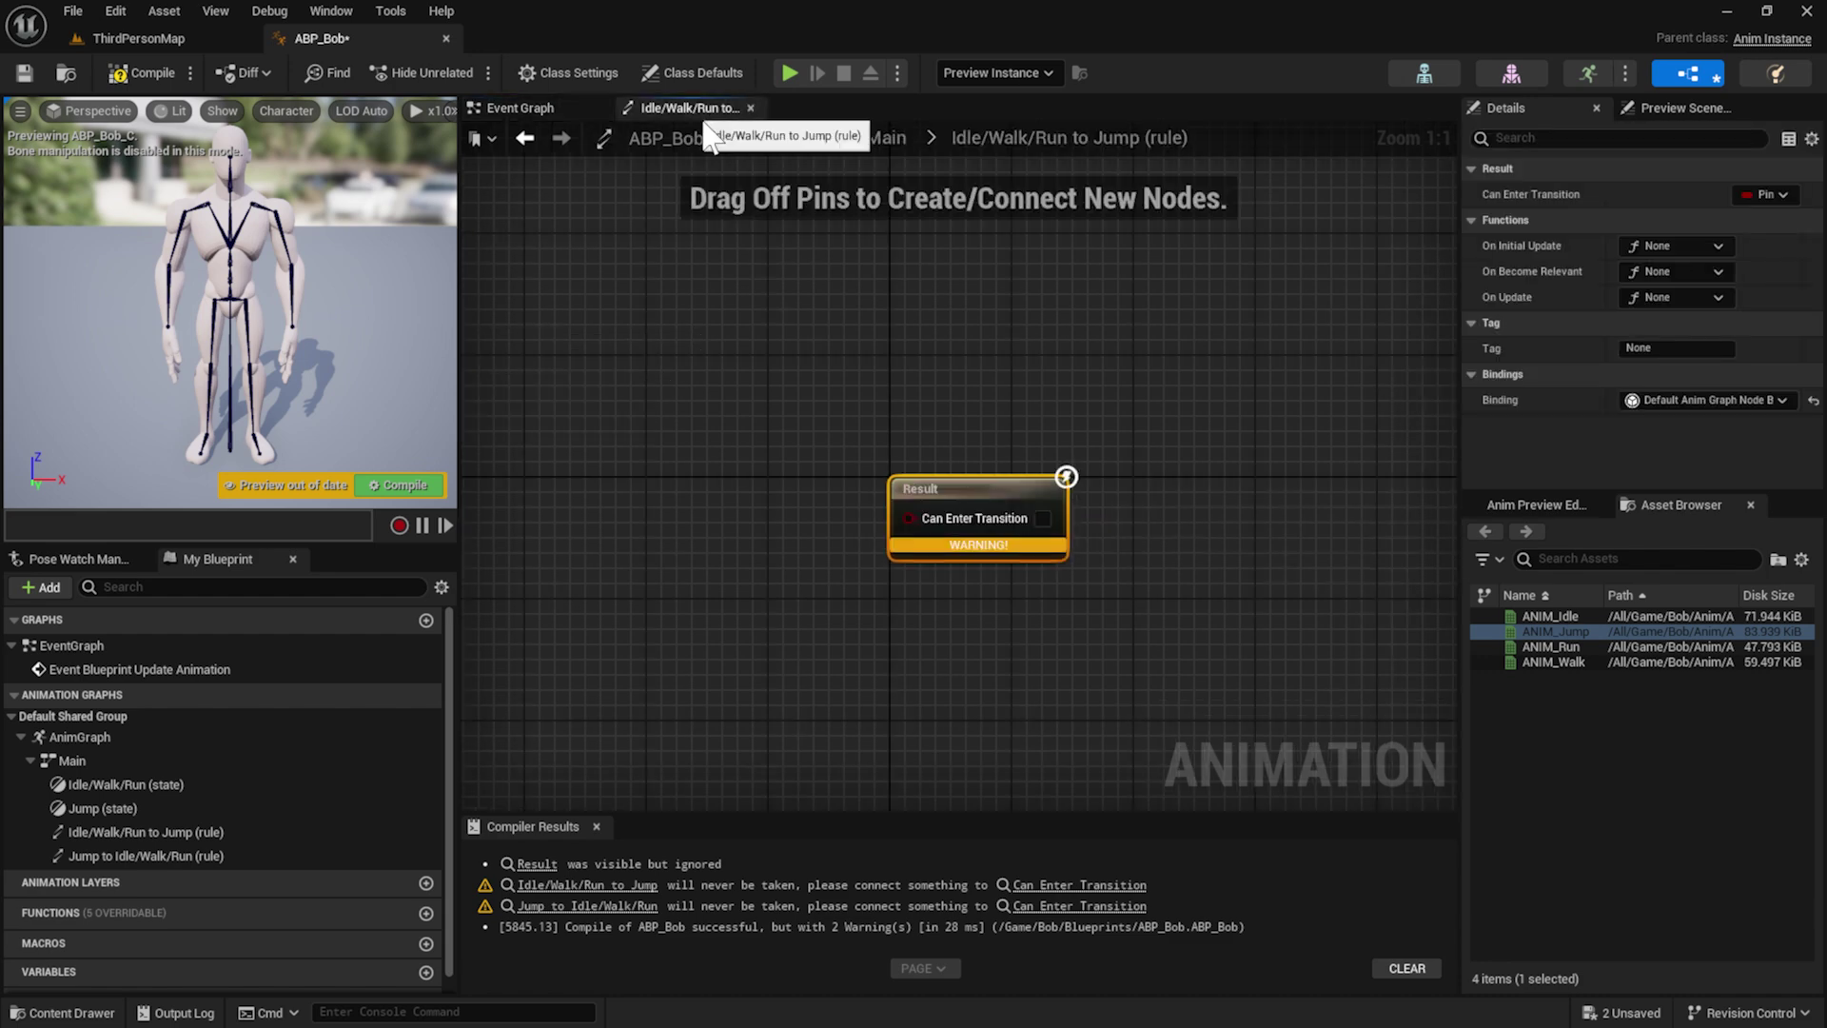
{"action": "left_click", "coordinate": [535, 108]}
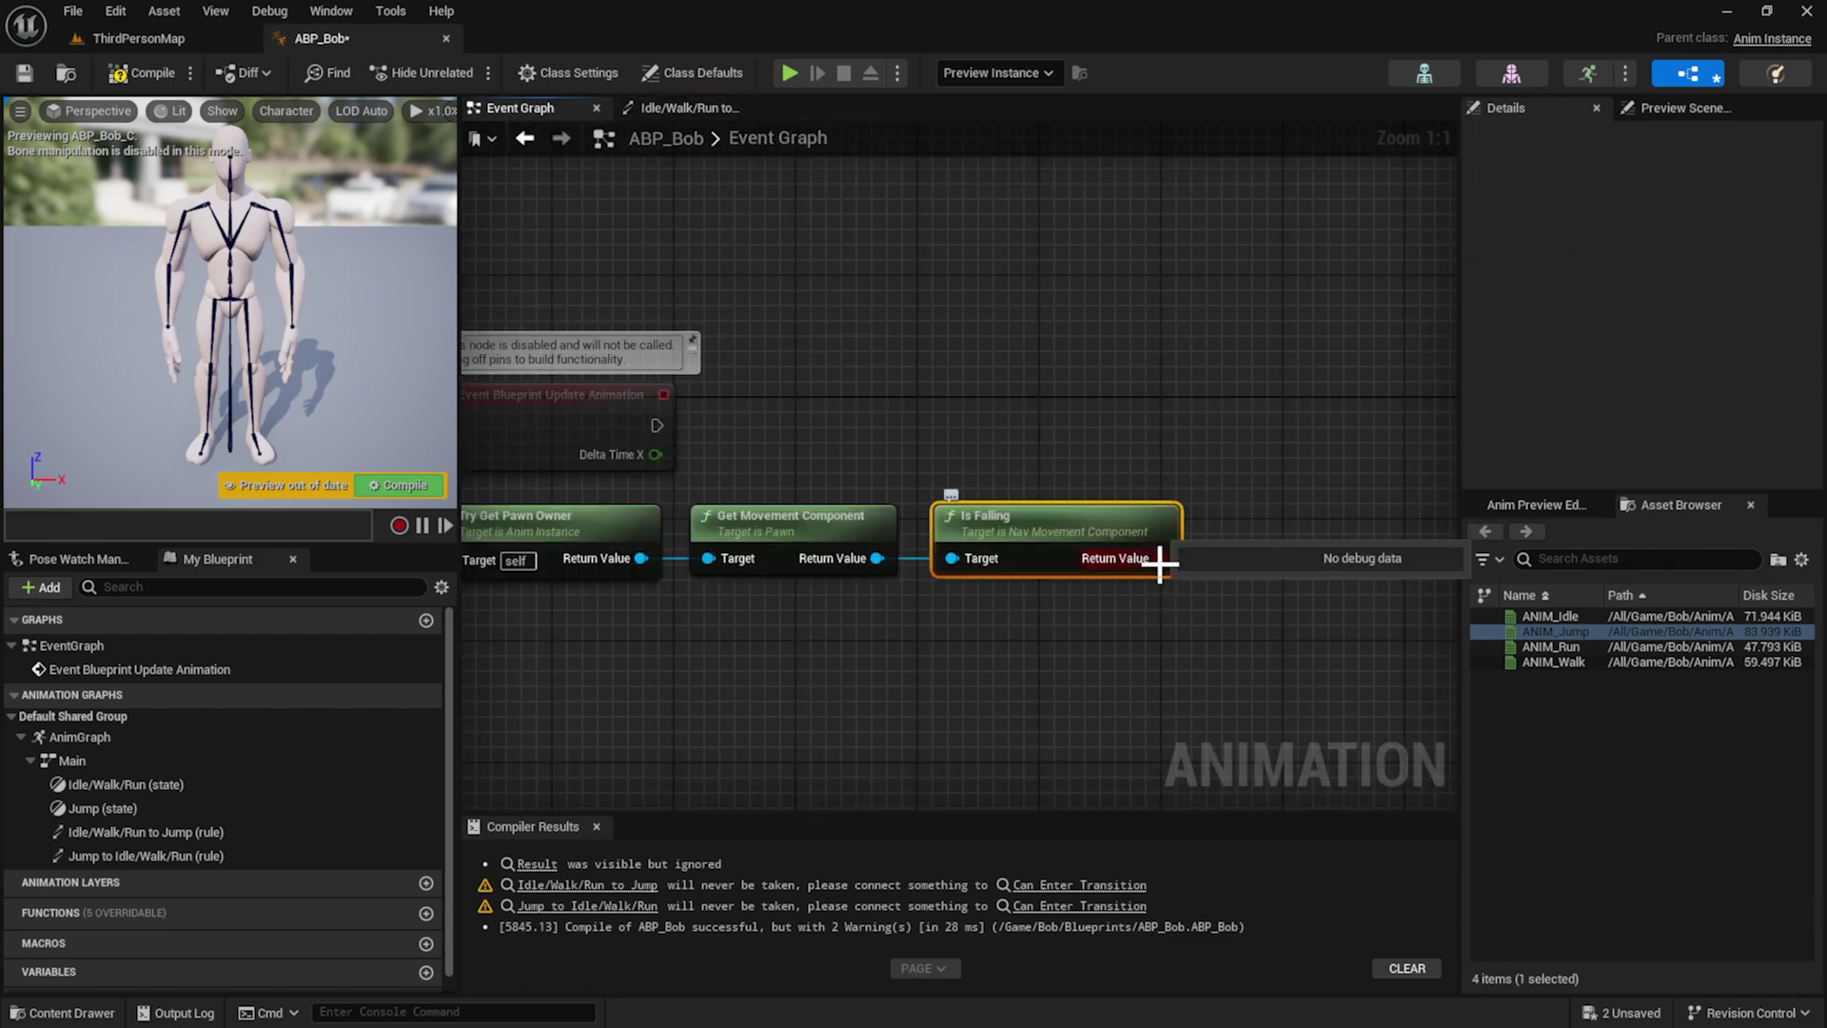
Promote Is Falling's Return Value to a variable and place its SET node beside the Is Falling node
{"action": "left_click_drag", "start_coordinate": [1159, 561], "coordinate": [1272, 555]}
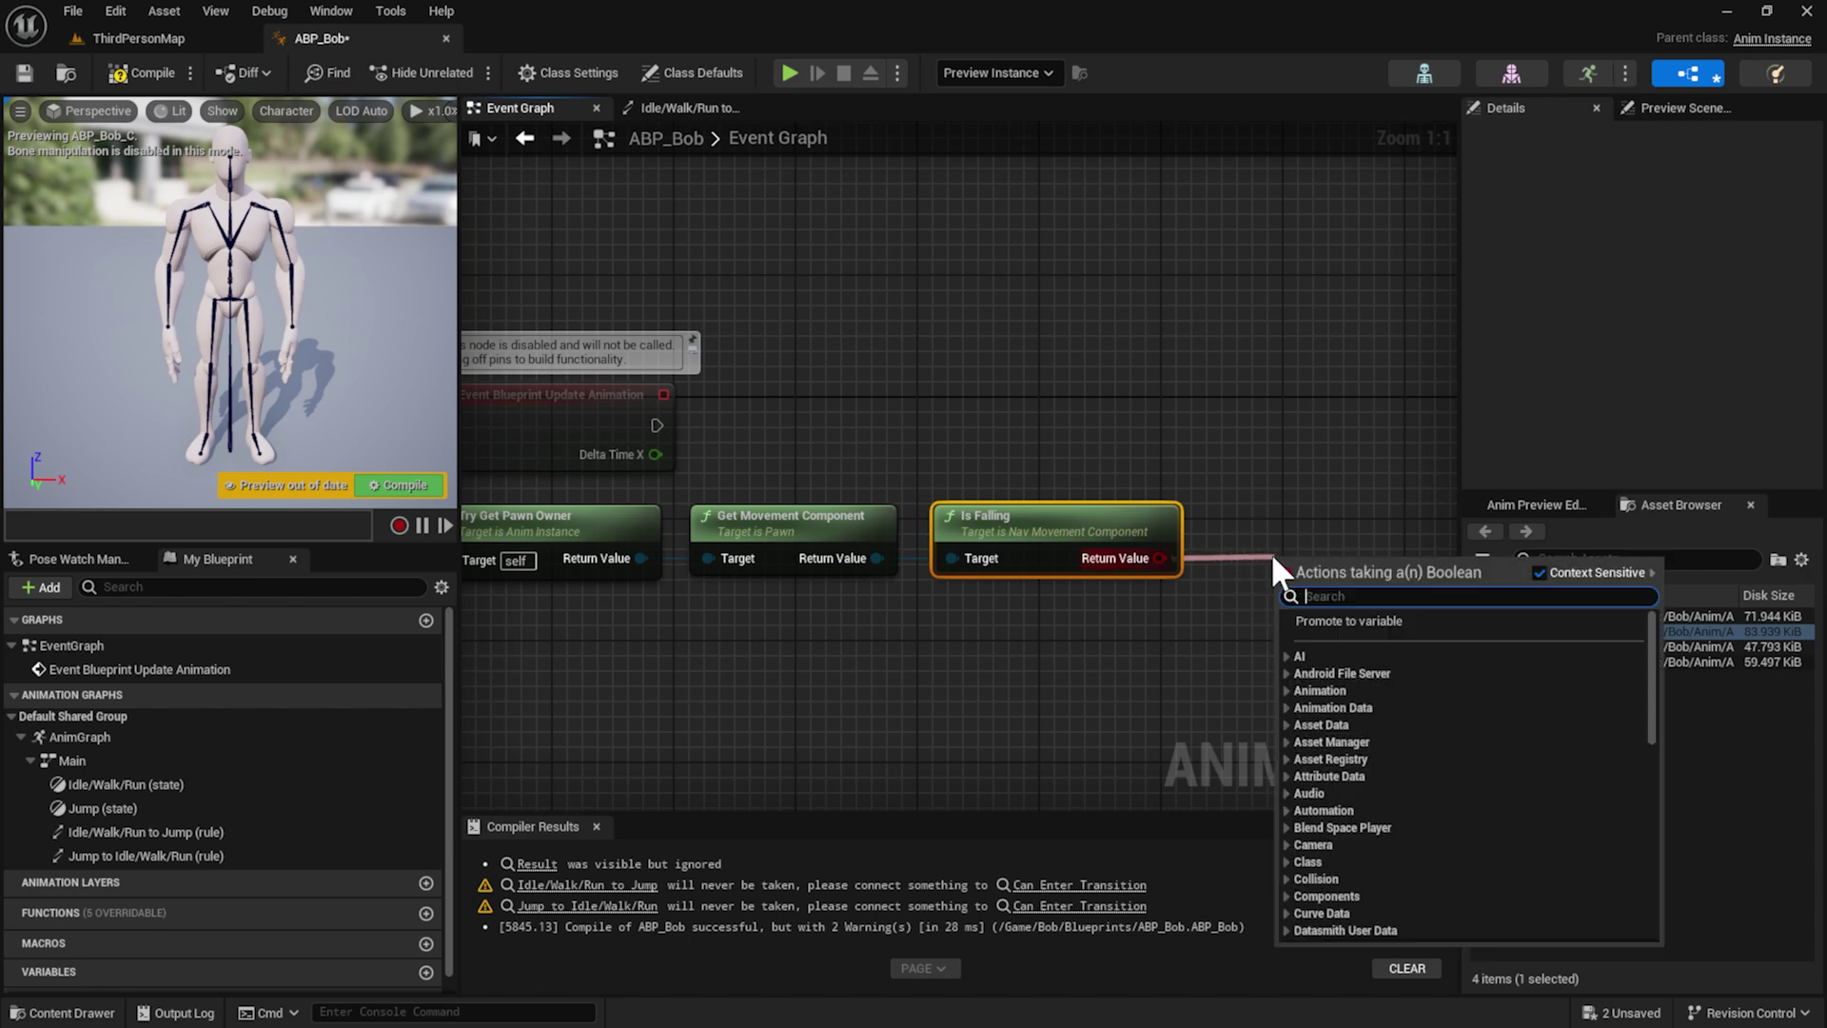
{"action": "left_click", "coordinate": [1349, 622]}
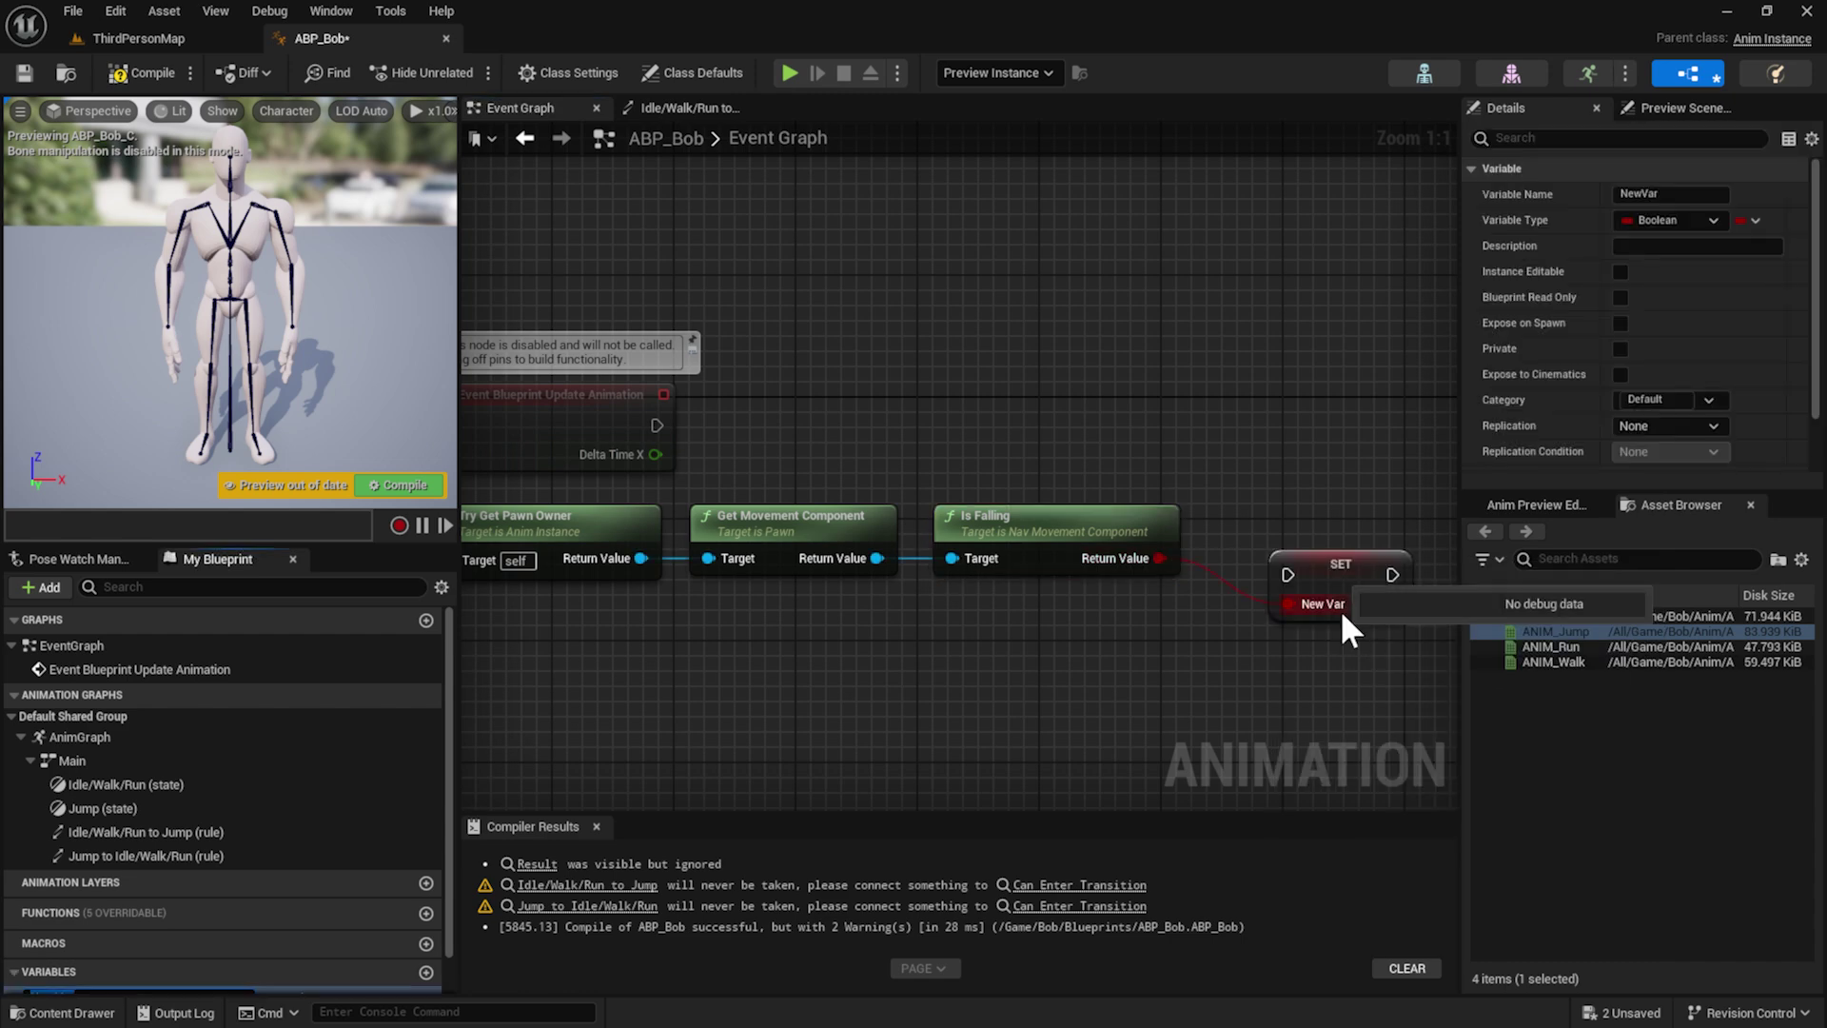
{"action": "left_click_drag", "start_coordinate": [1342, 614], "coordinate": [1300, 568]}
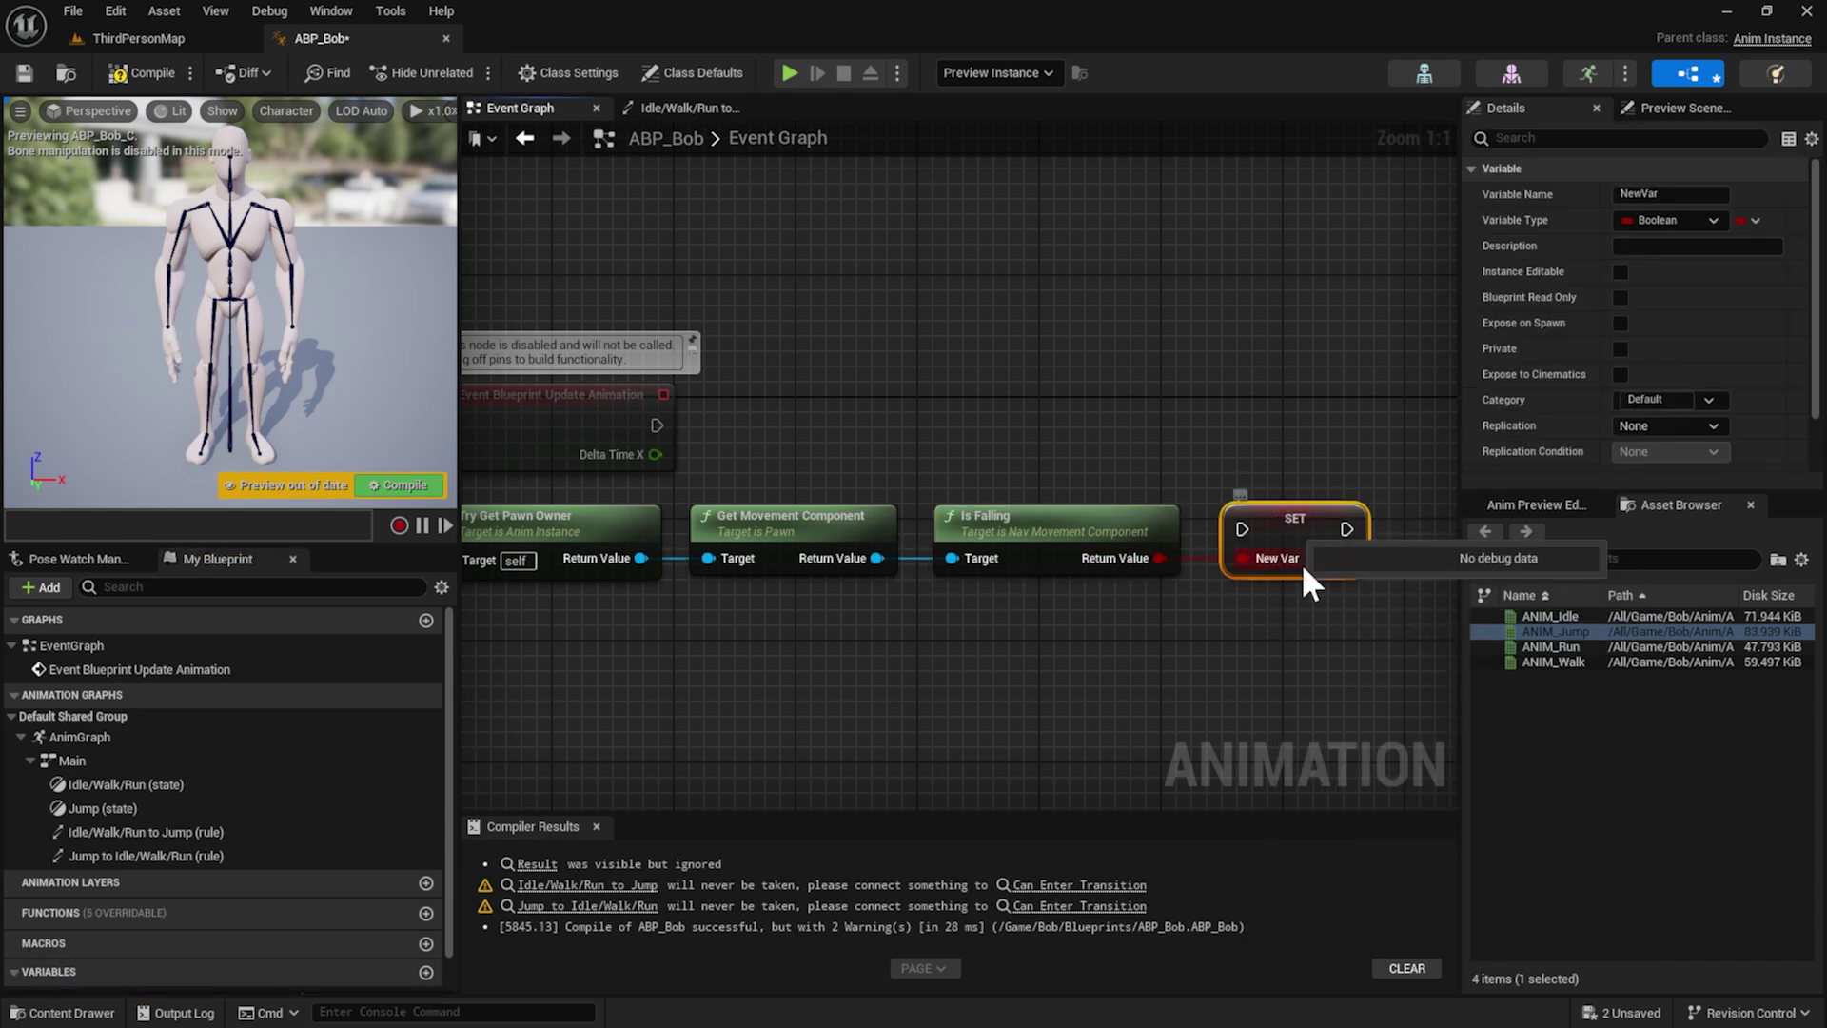
Rename the new Boolean variable to IsFalling
{"action": "scroll", "coordinate": [324, 872], "scroll_direction": "down", "scroll_amount": 2}
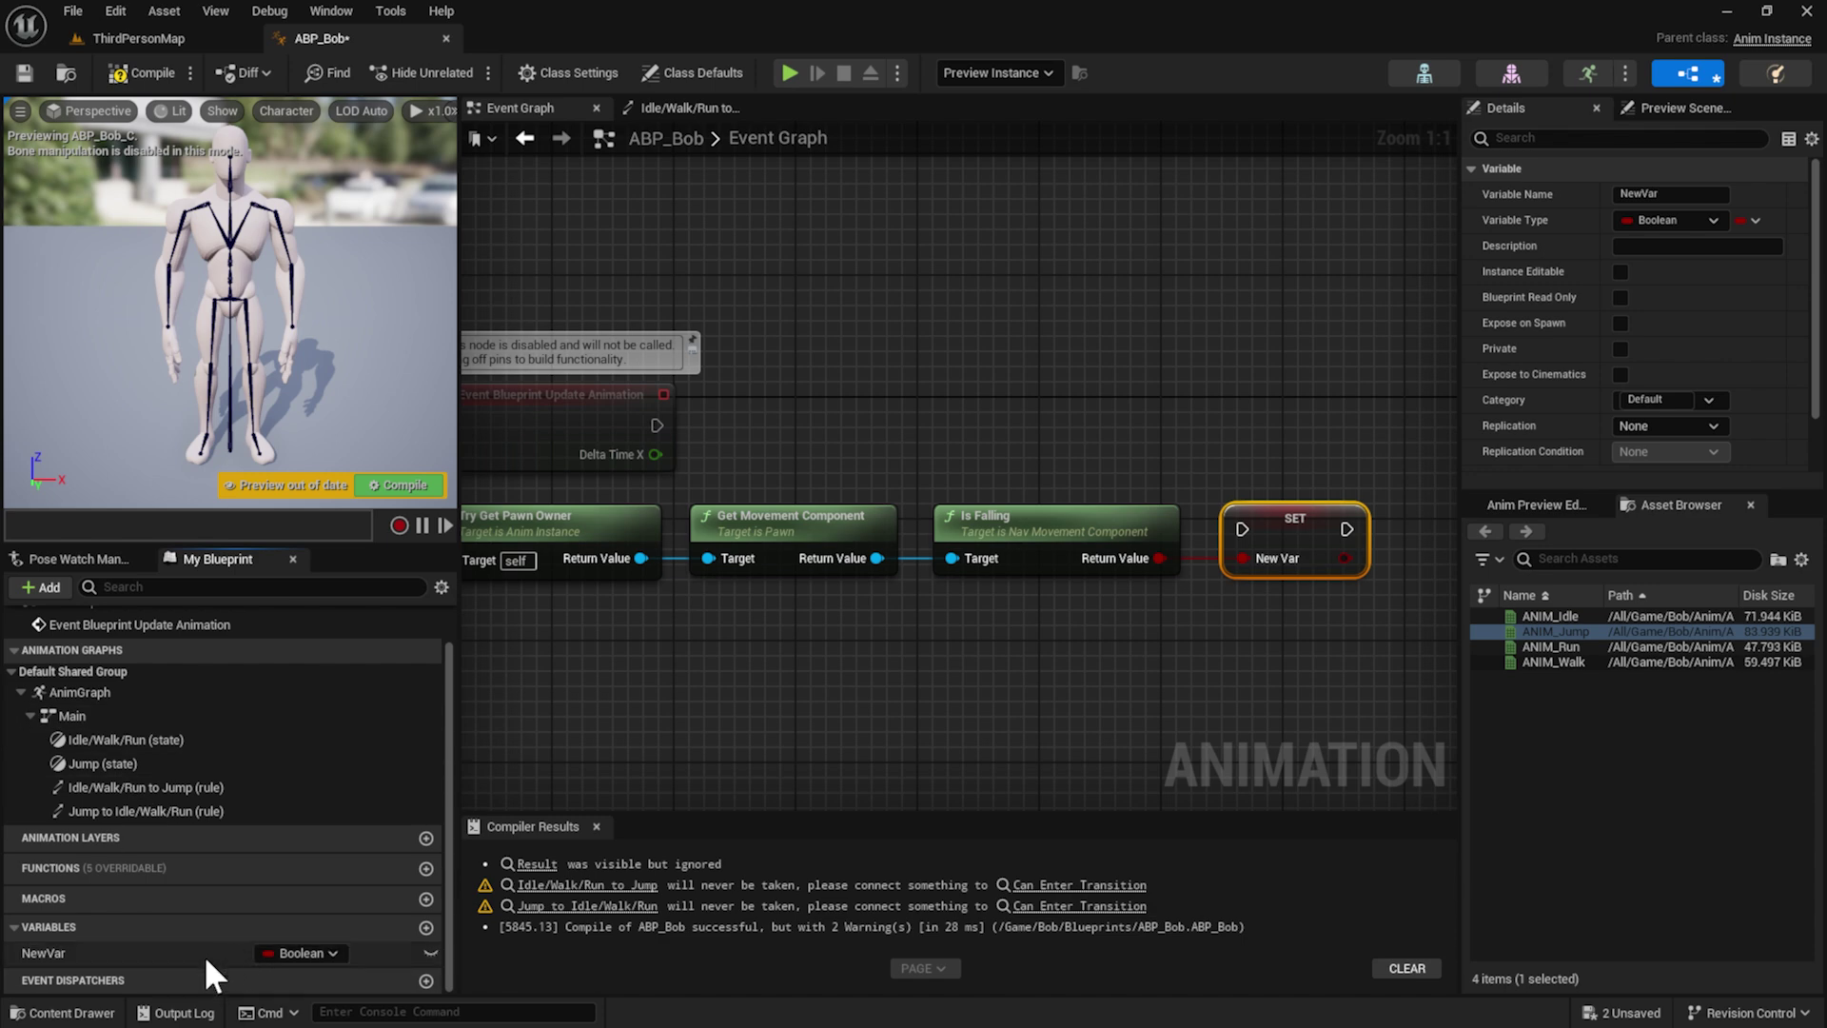
{"action": "left_click", "coordinate": [79, 958]}
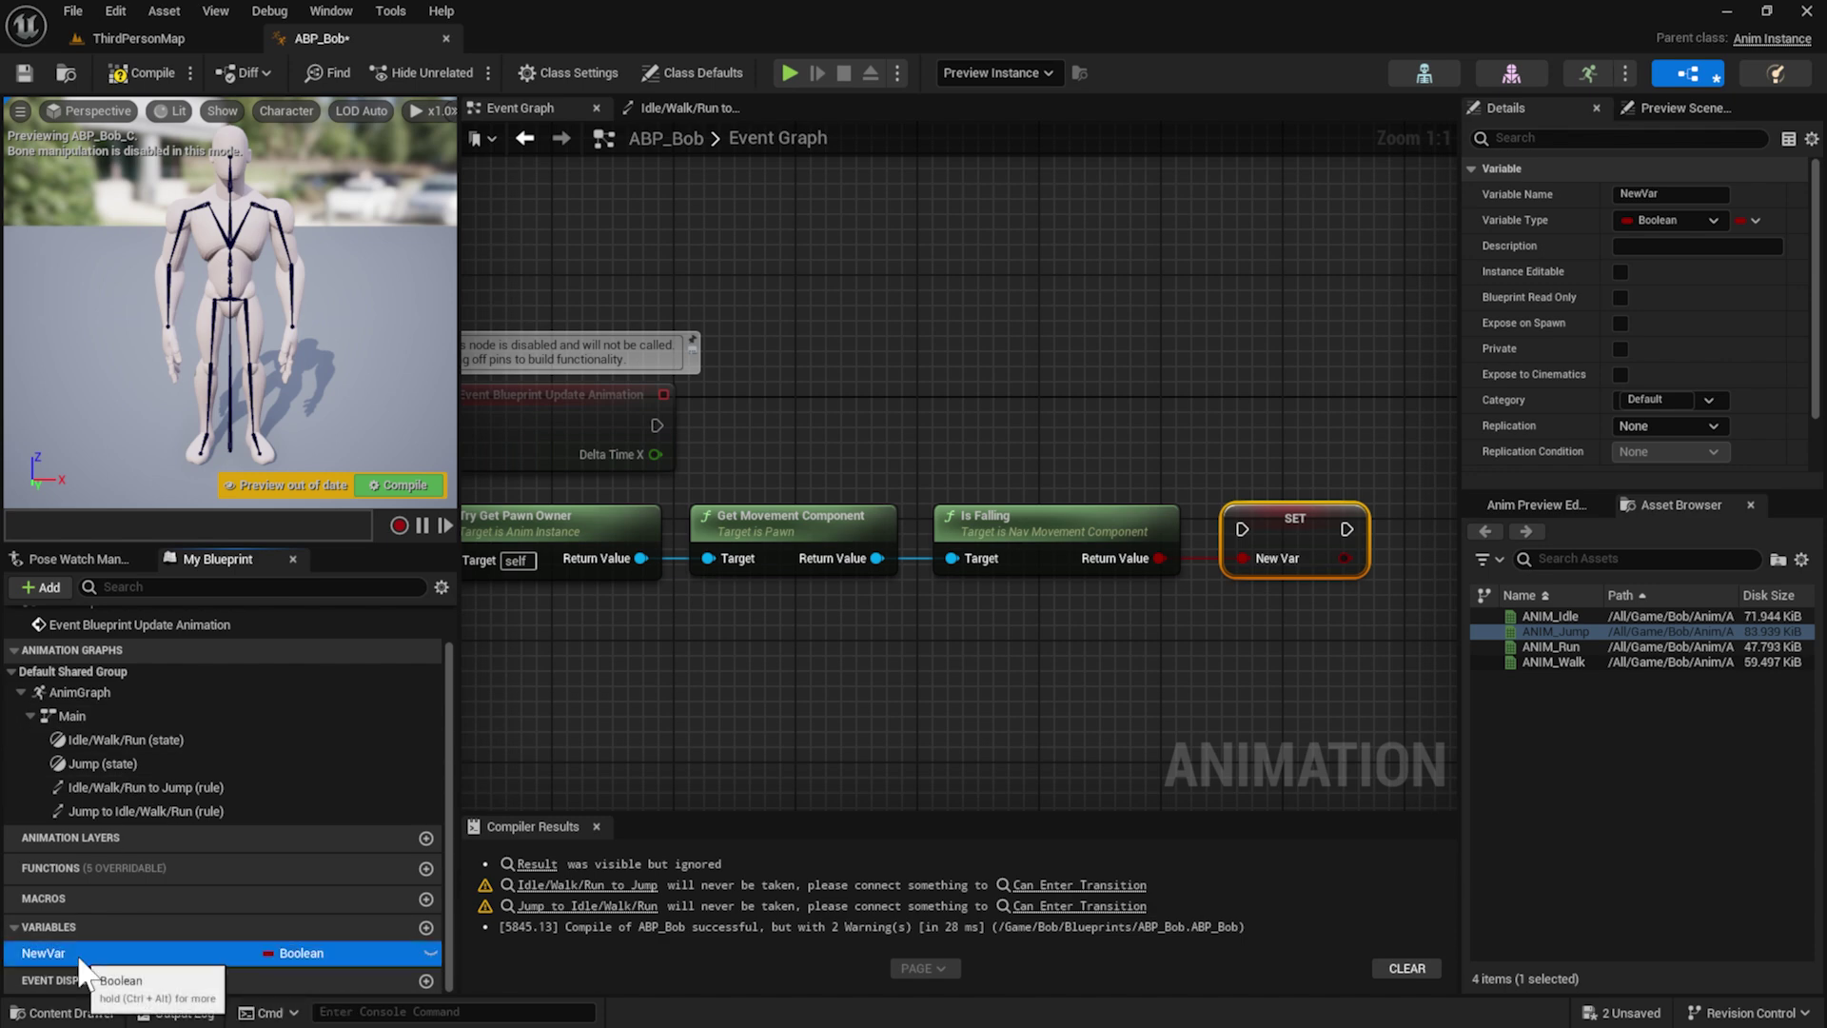
{"action": "left_click", "coordinate": [1304, 535]}
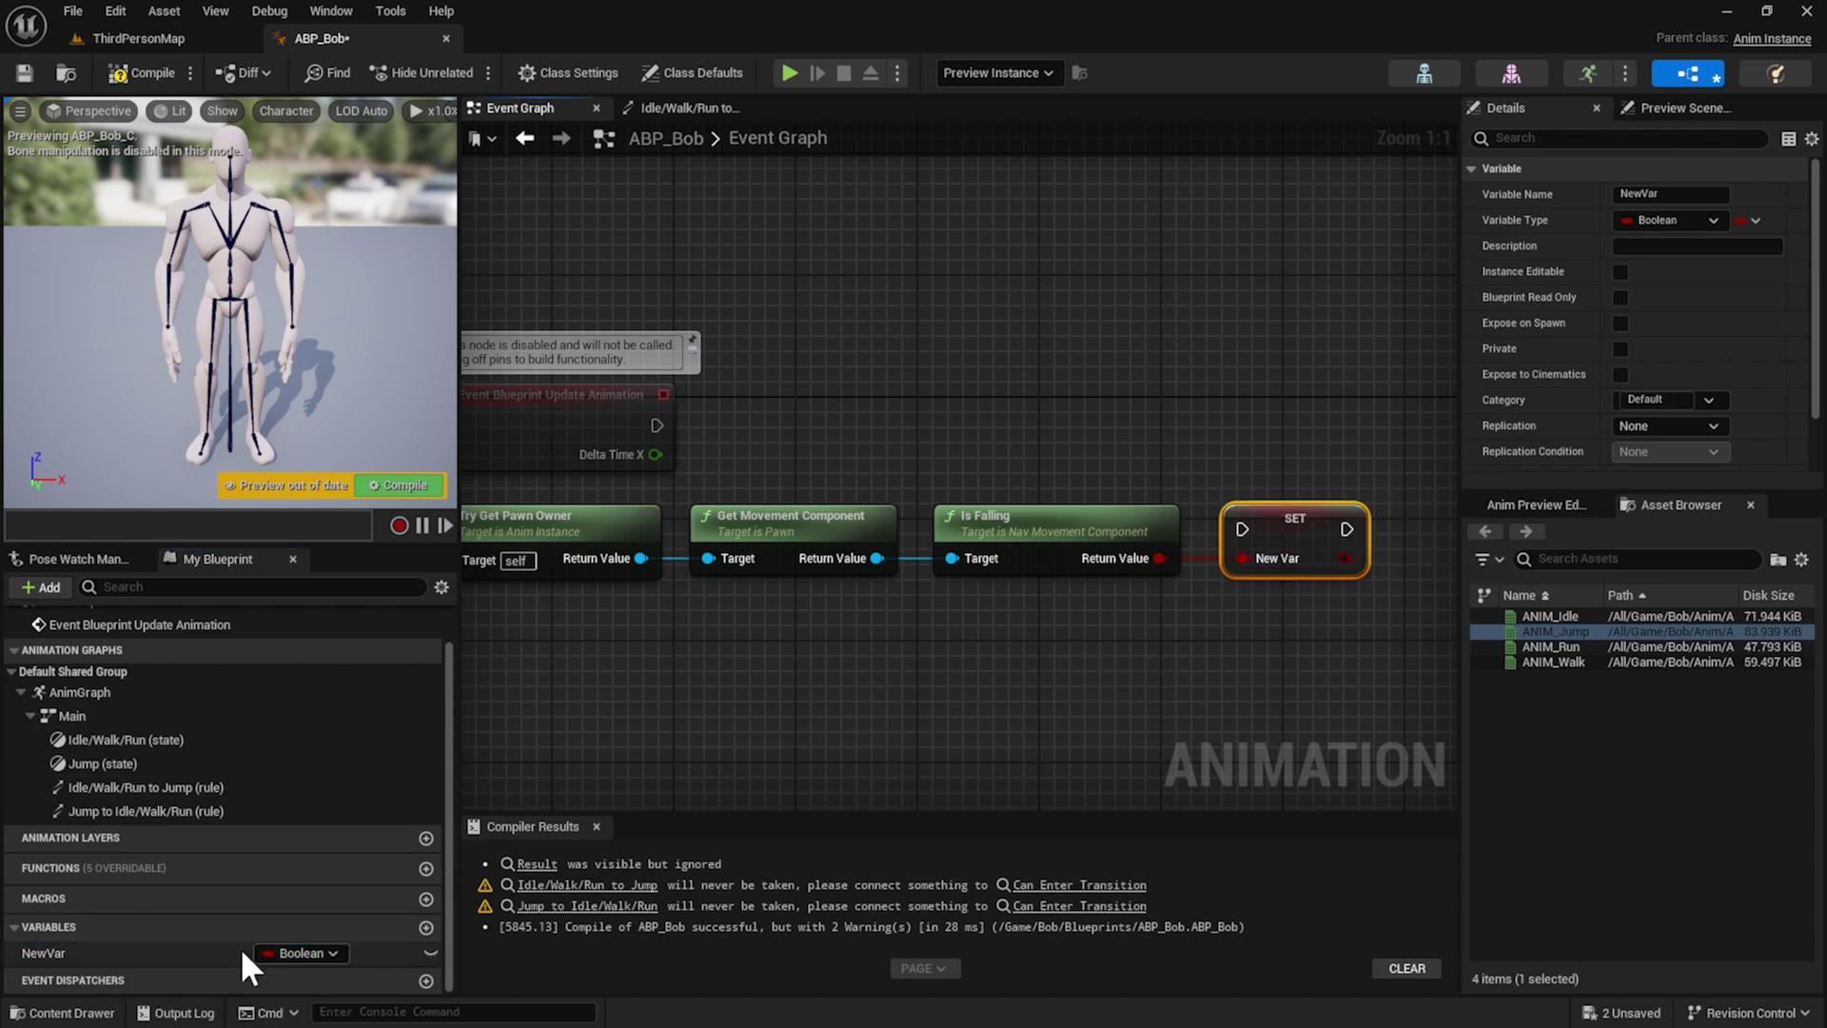
{"action": "left_click", "coordinate": [72, 957]}
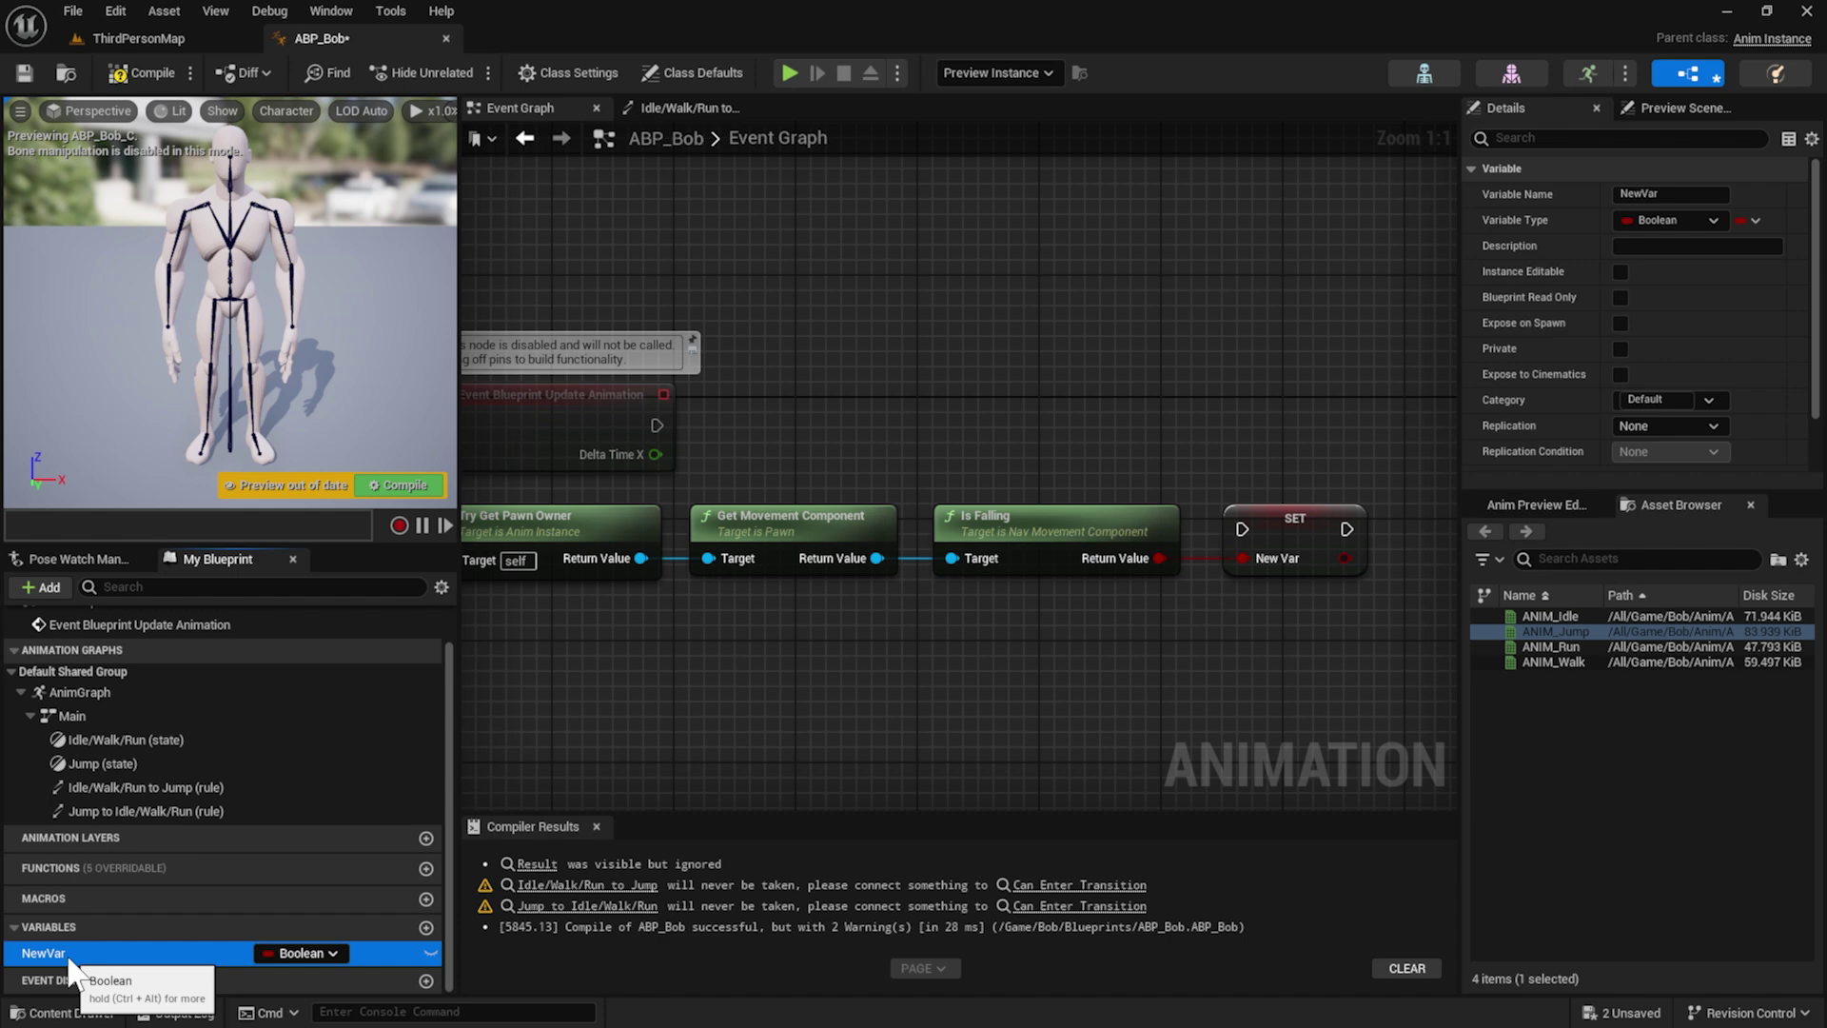
{"action": "key", "text": "F2"}
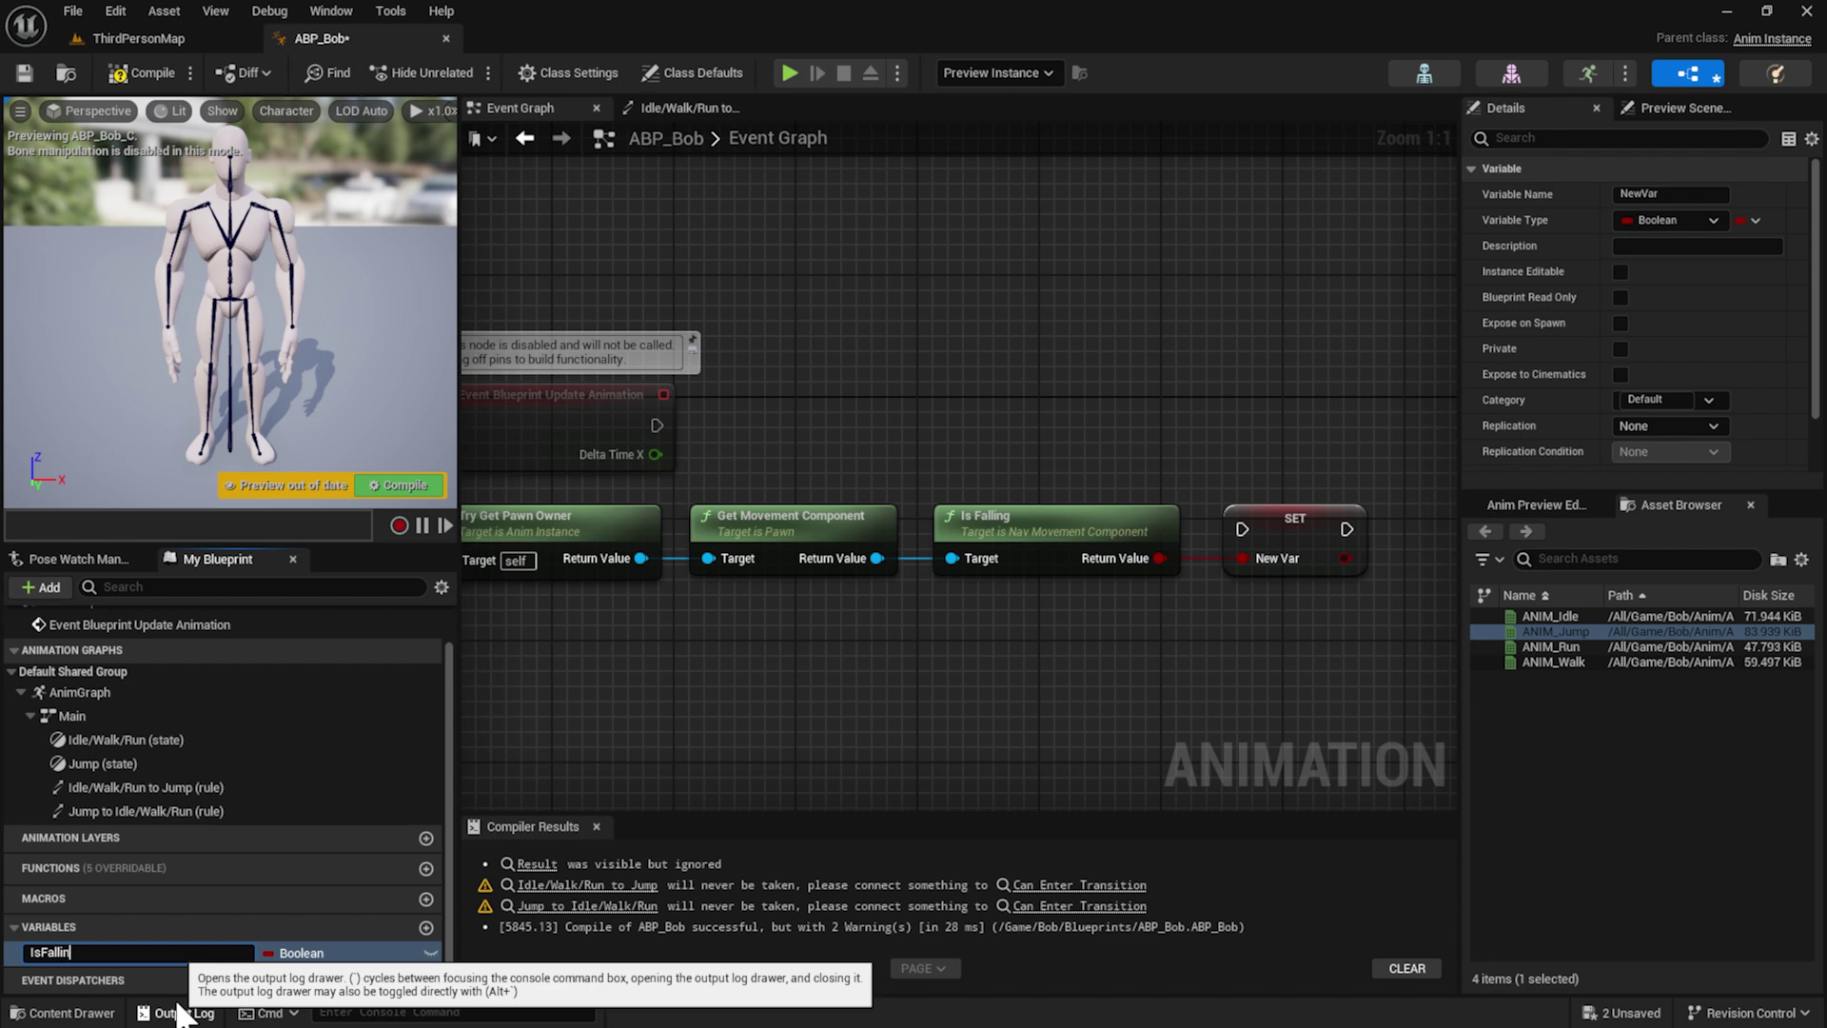
{"action": "type", "text": "IsFalling"}
{"action": "key", "text": "Return"}
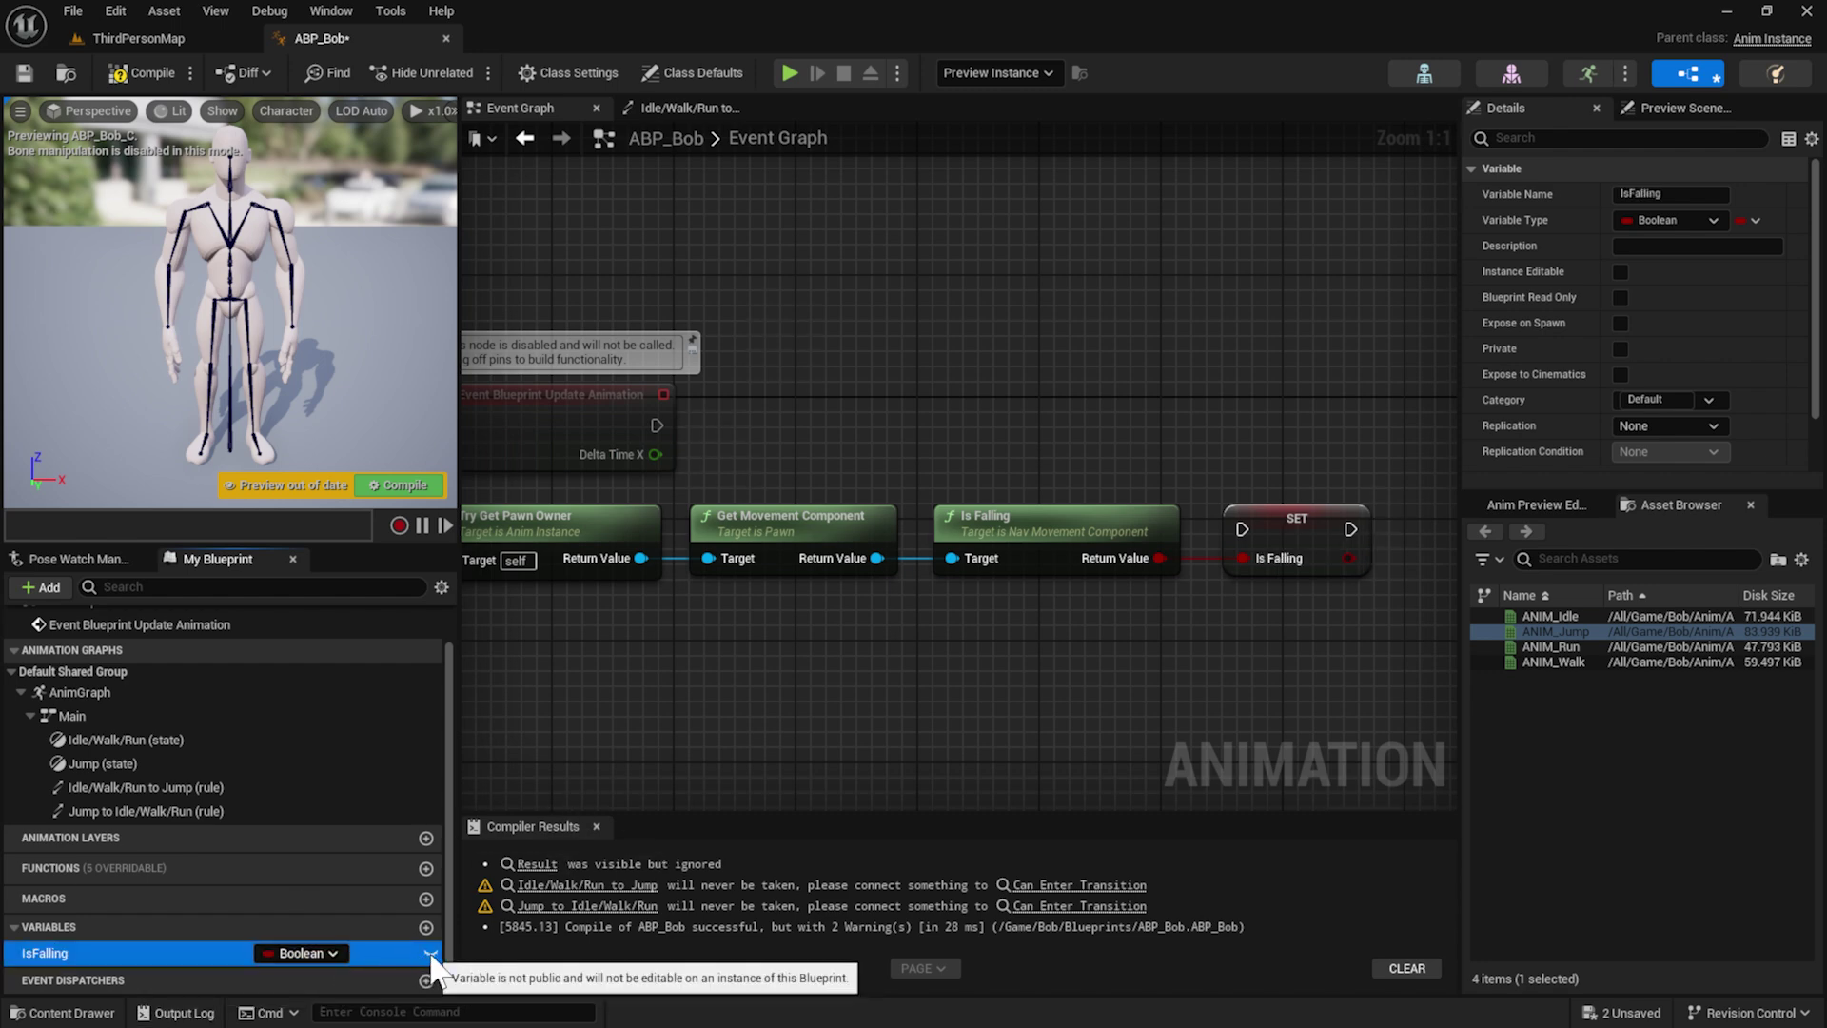
Connect Event Blueprint Update Animation's execution output to the Is Falling SET node and move that node level with the event
{"action": "right_click_drag", "start_coordinate": [1251, 597], "coordinate": [1162, 628]}
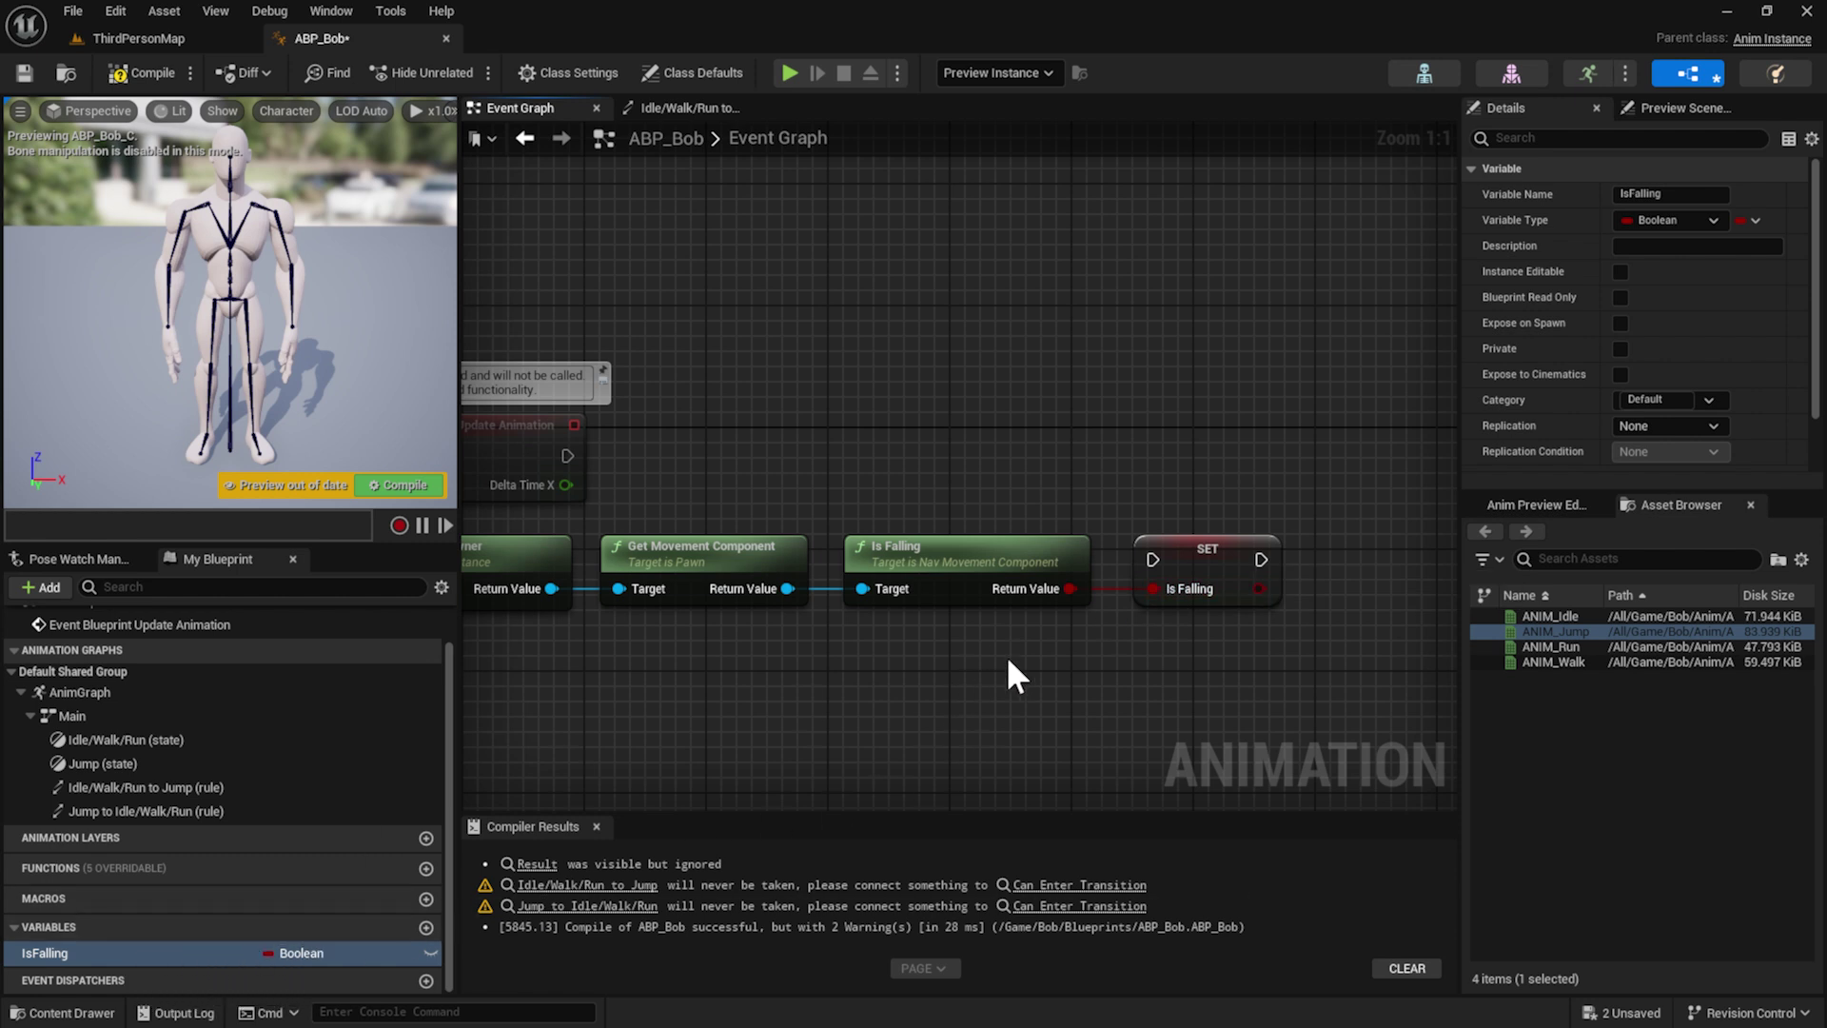
{"action": "left_click_drag", "start_coordinate": [1211, 547], "coordinate": [1222, 538]}
{"action": "right_click_drag", "start_coordinate": [1117, 523], "coordinate": [1167, 567]}
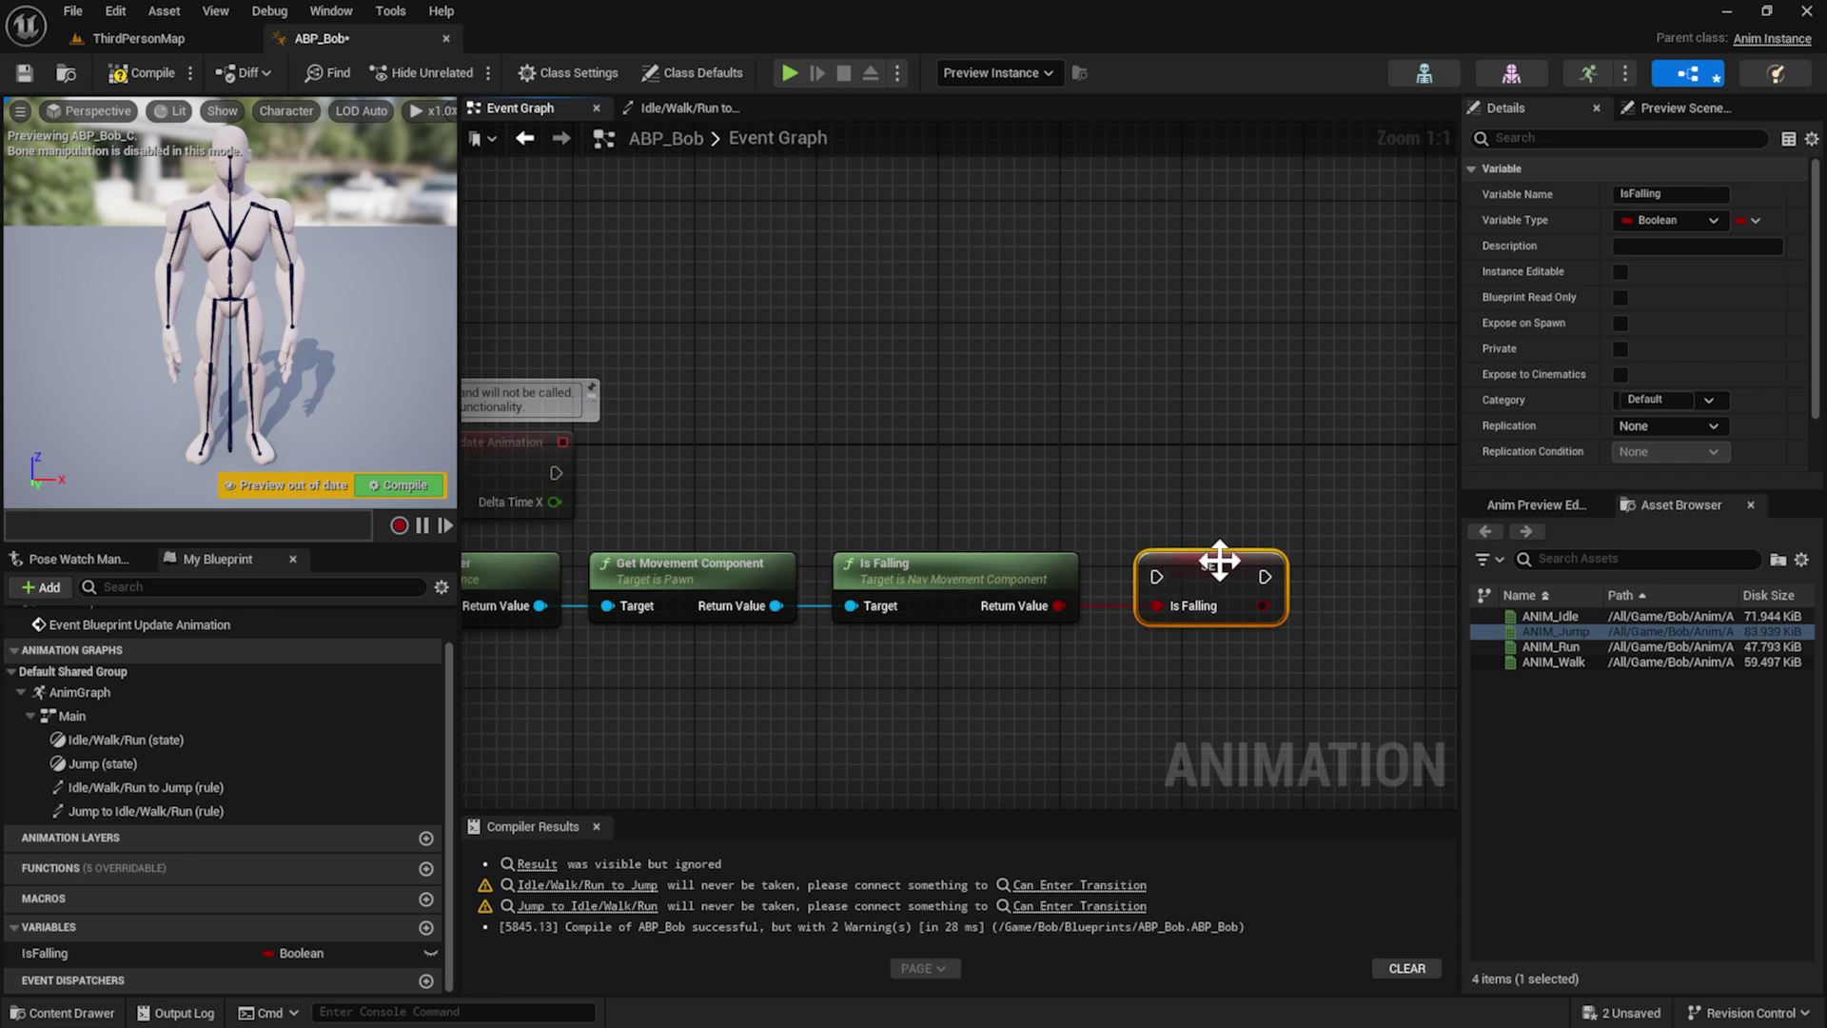
{"action": "right_click_drag", "start_coordinate": [890, 482], "coordinate": [1015, 502]}
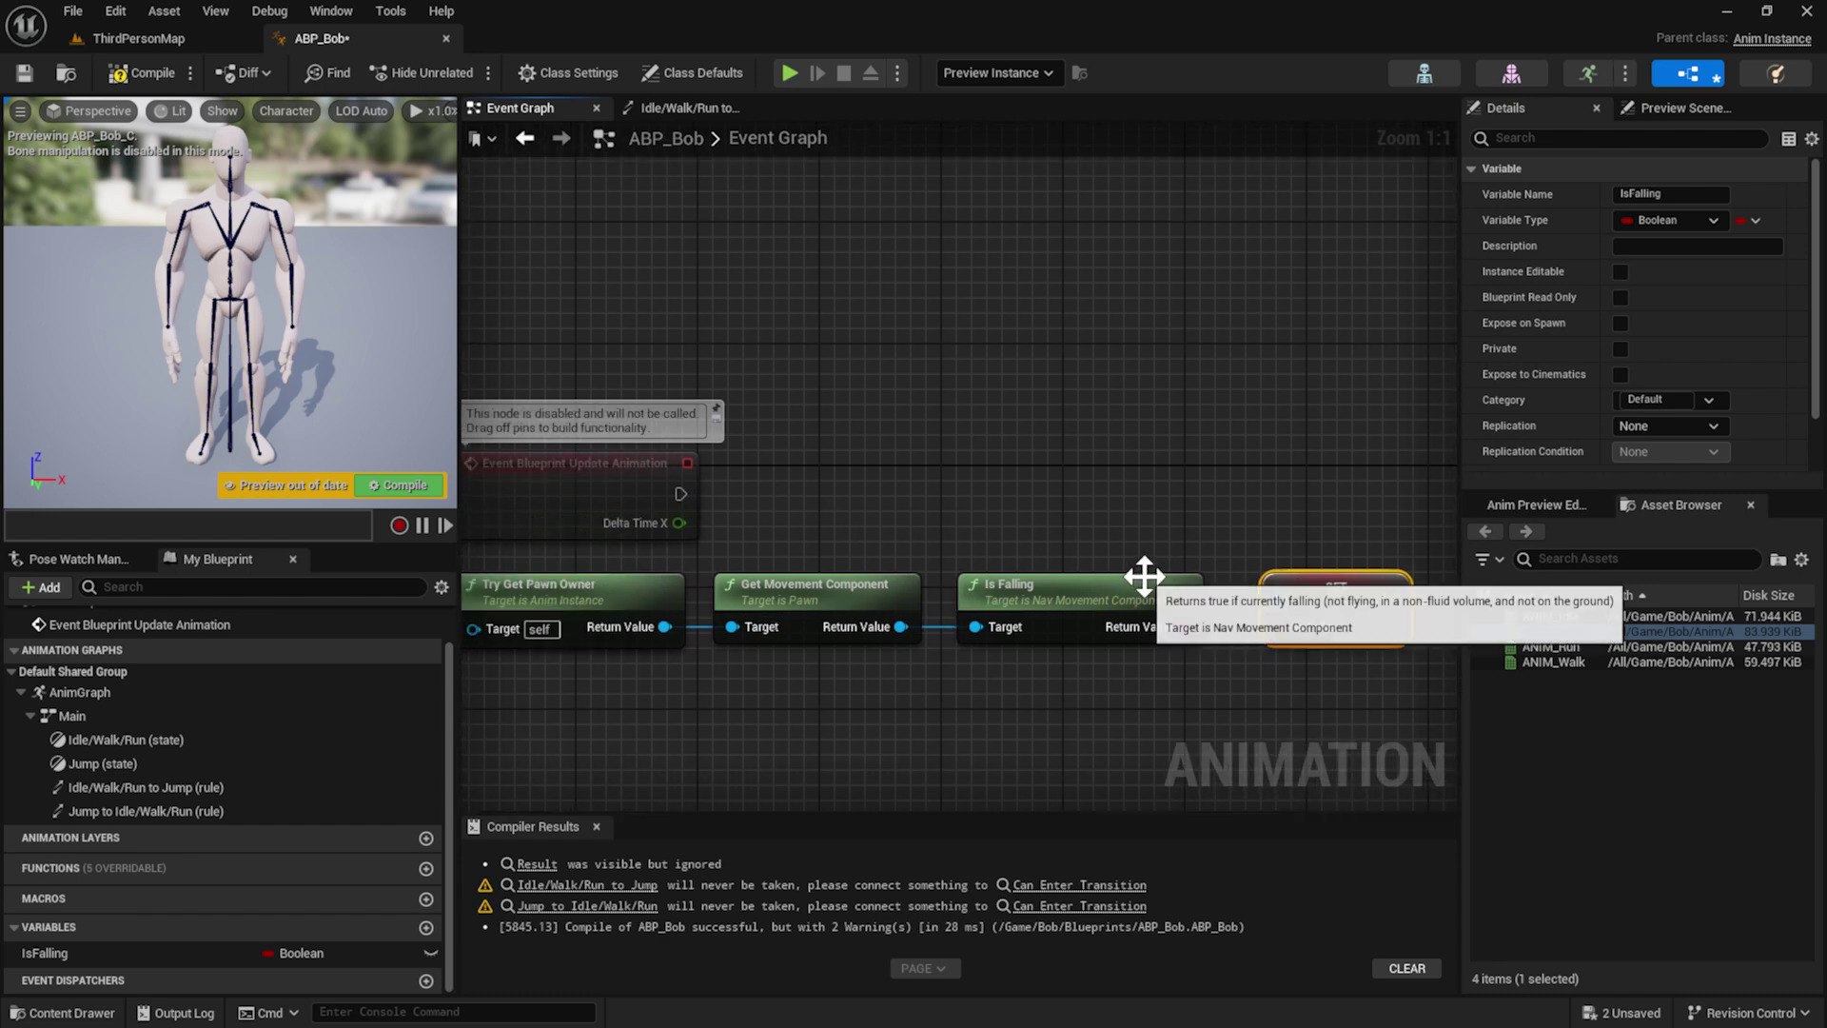
{"action": "left_click", "coordinate": [619, 469]}
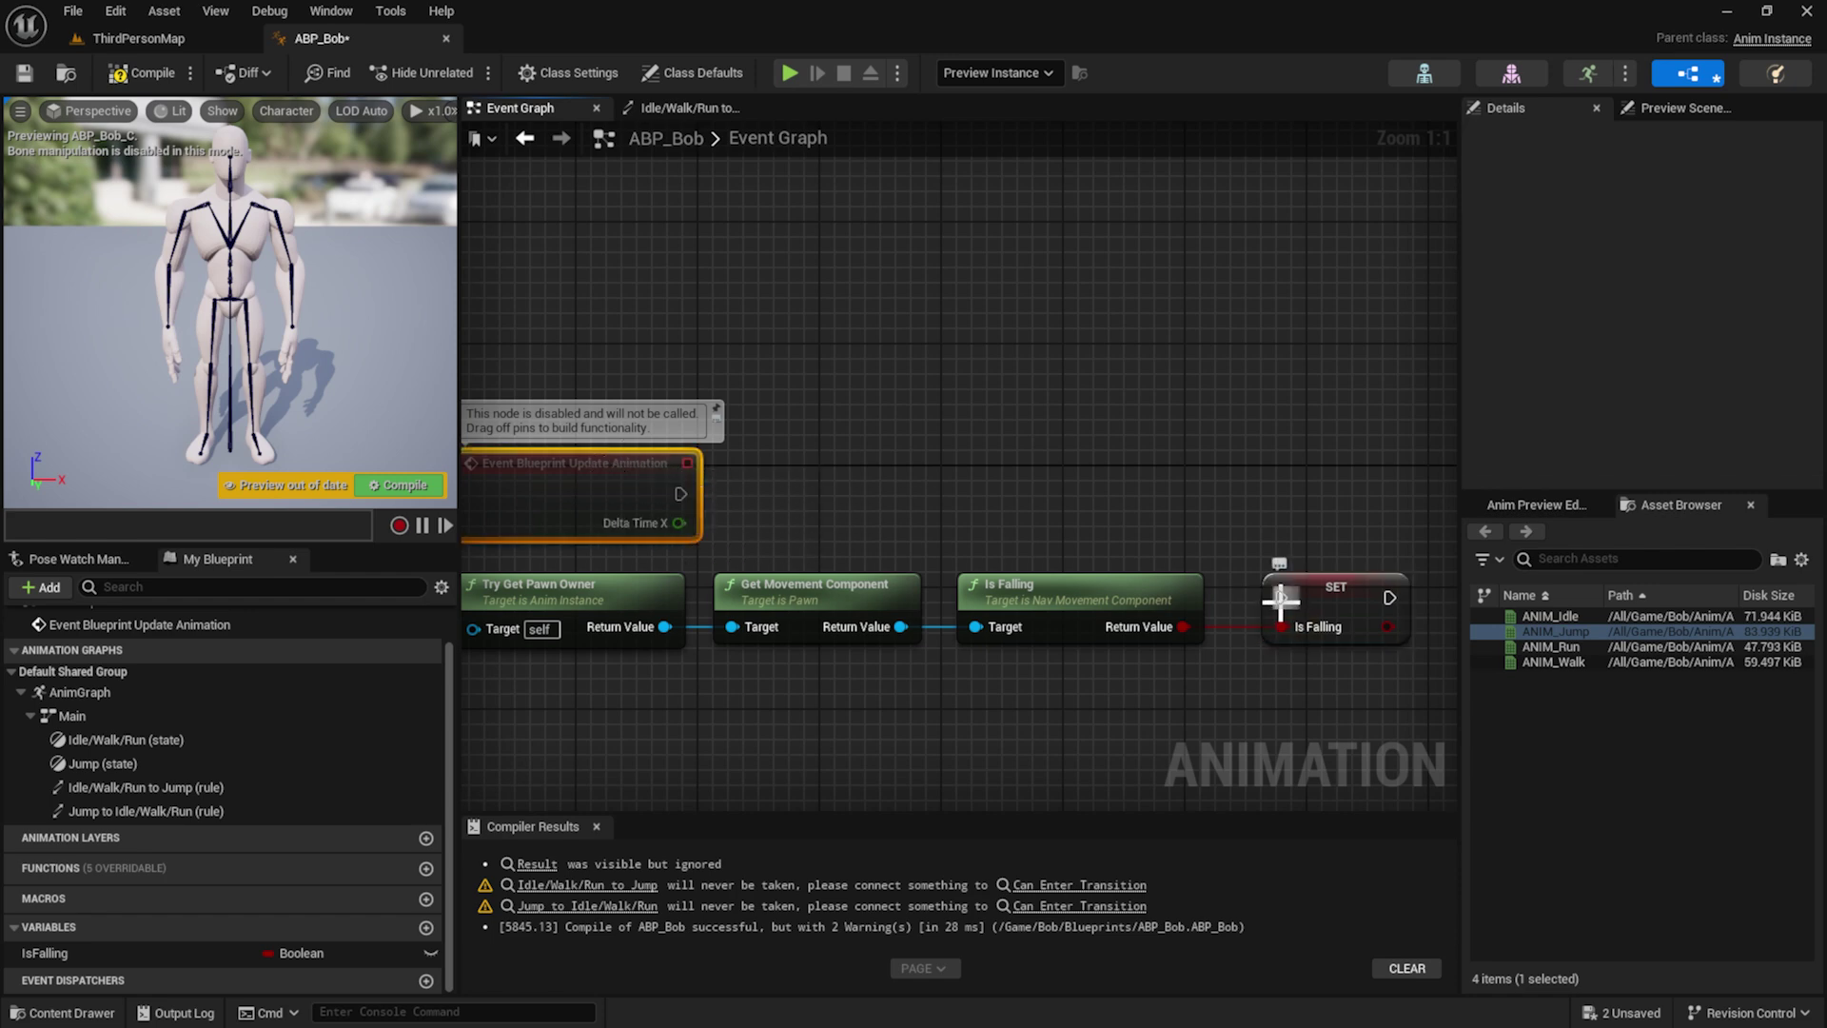
{"action": "left_click_drag", "start_coordinate": [1278, 600], "coordinate": [682, 491]}
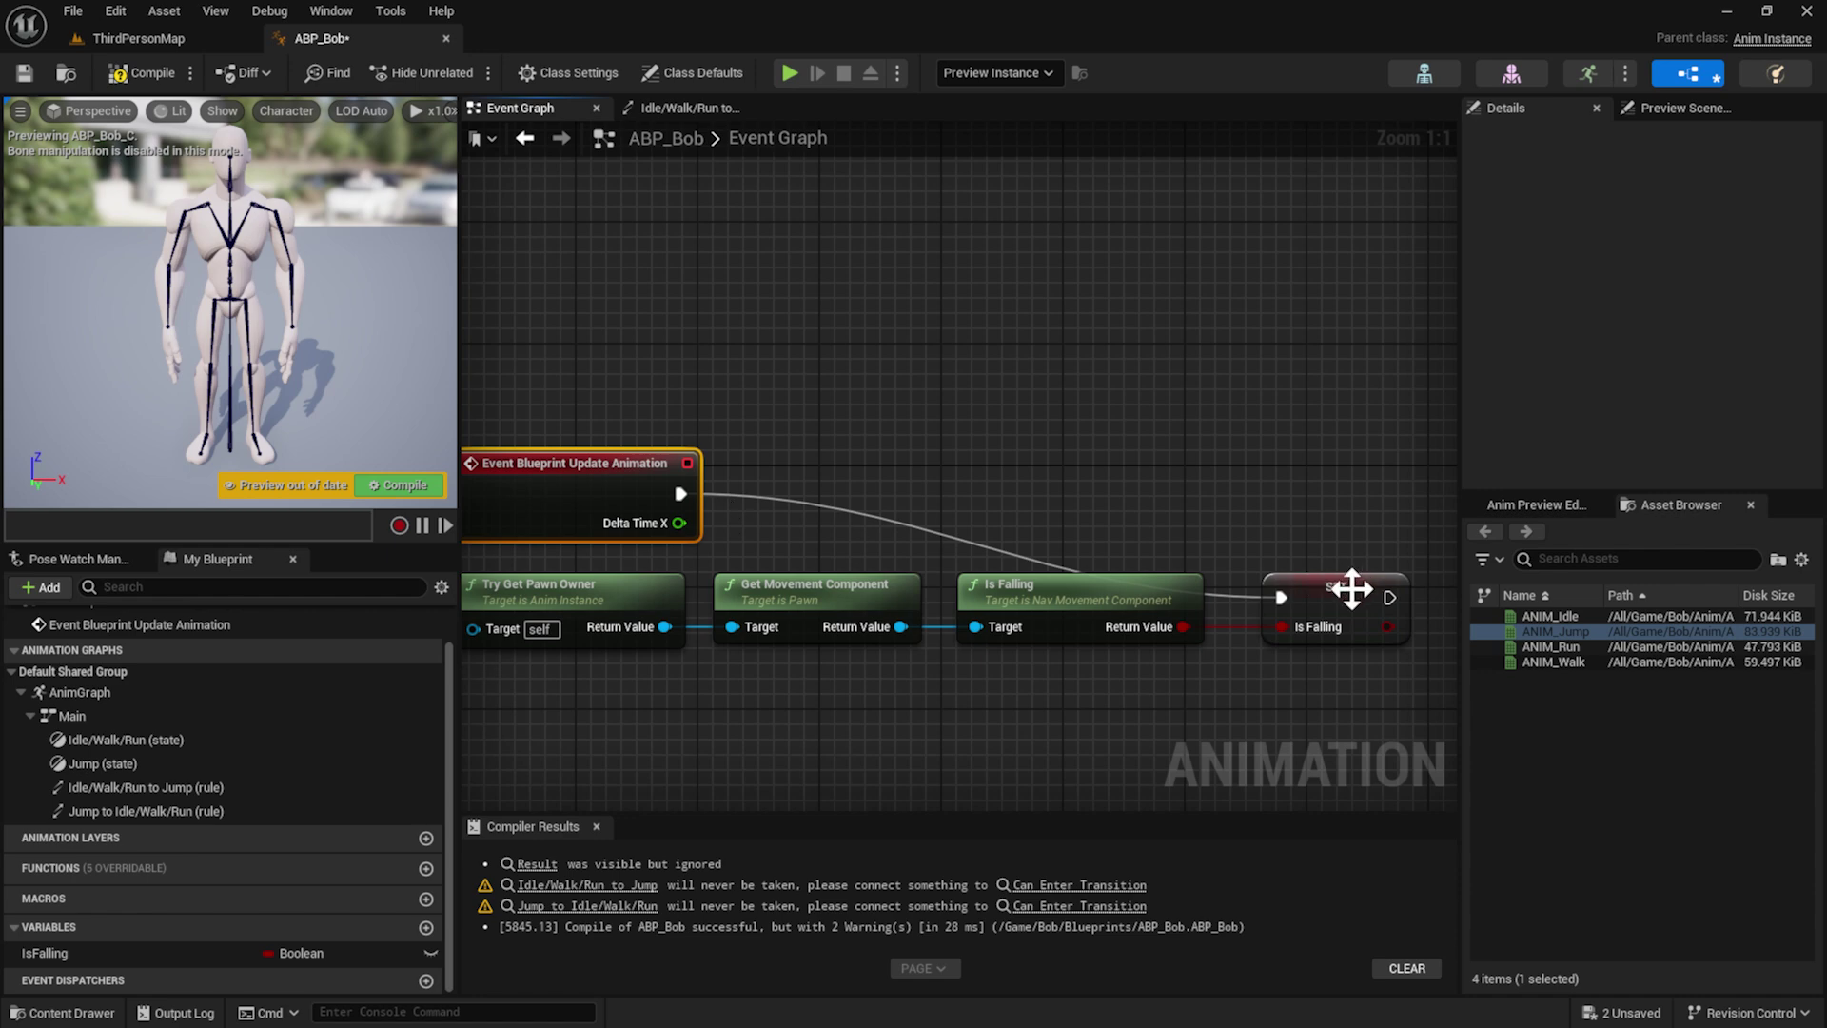
{"action": "left_click_drag", "start_coordinate": [1346, 584], "coordinate": [1344, 478]}
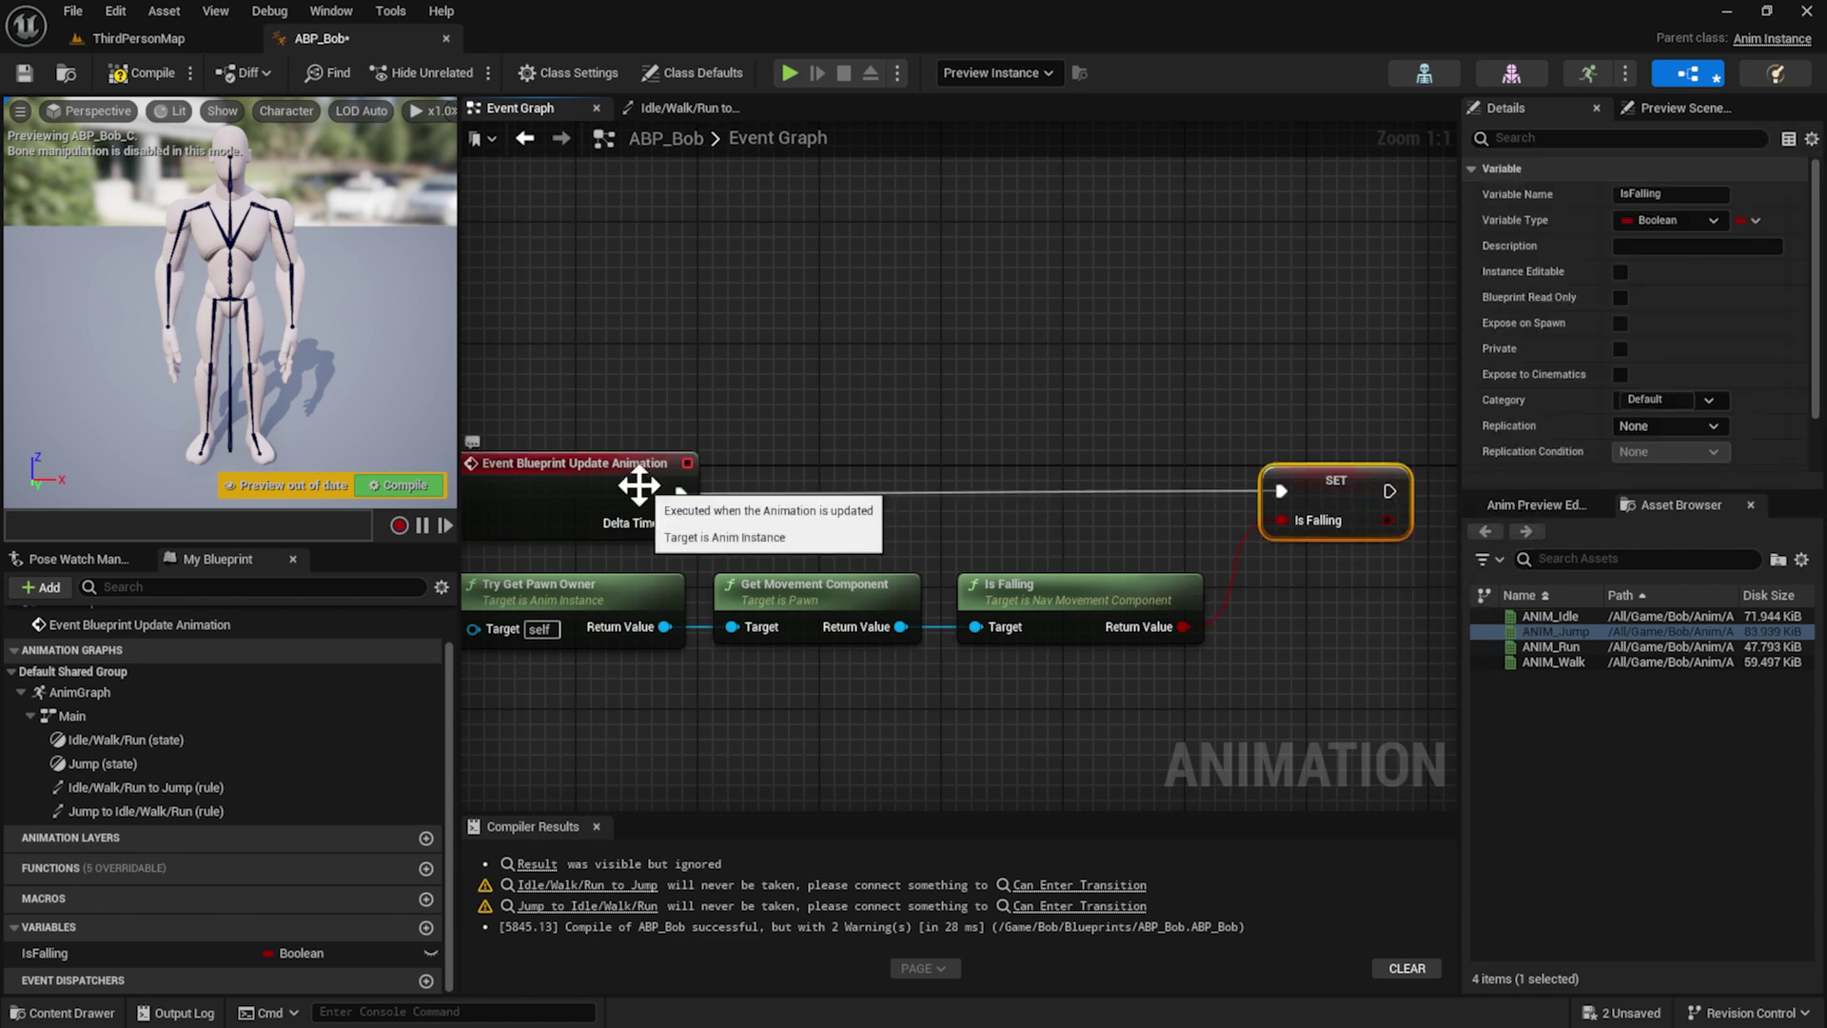
{"action": "left_click", "coordinate": [663, 471]}
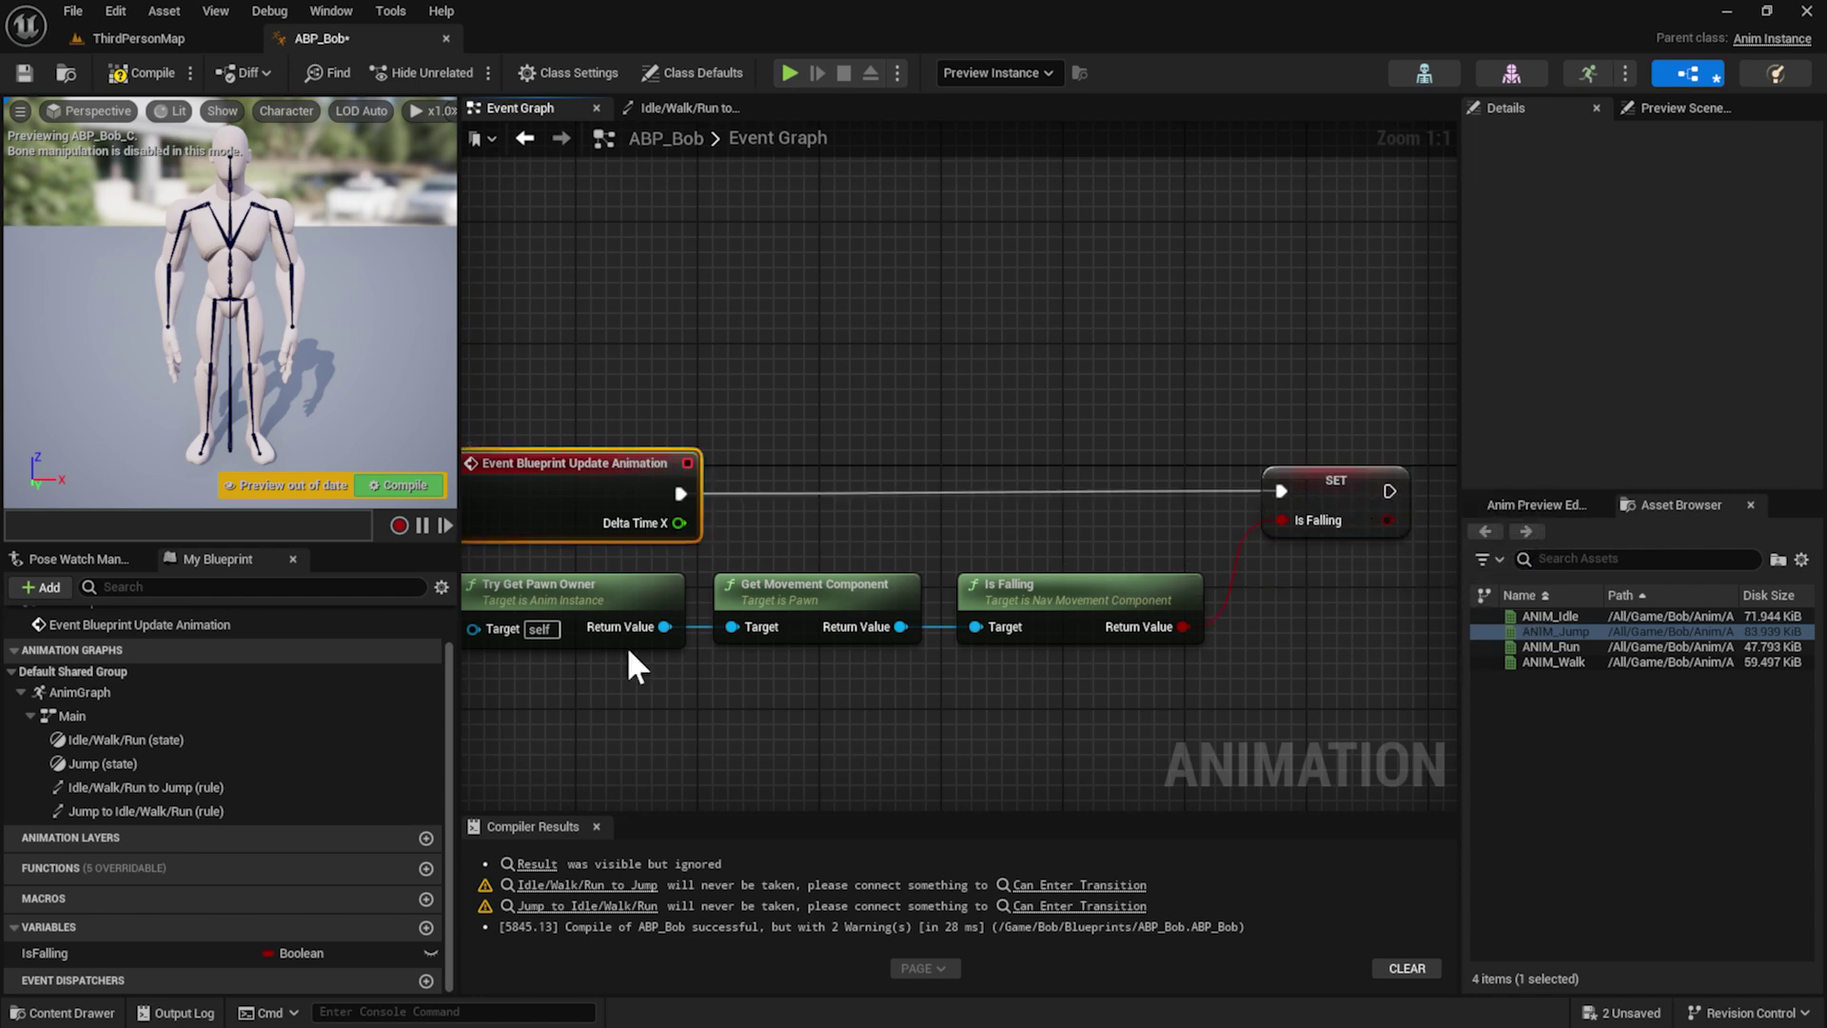
{"action": "left_click", "coordinate": [582, 593]}
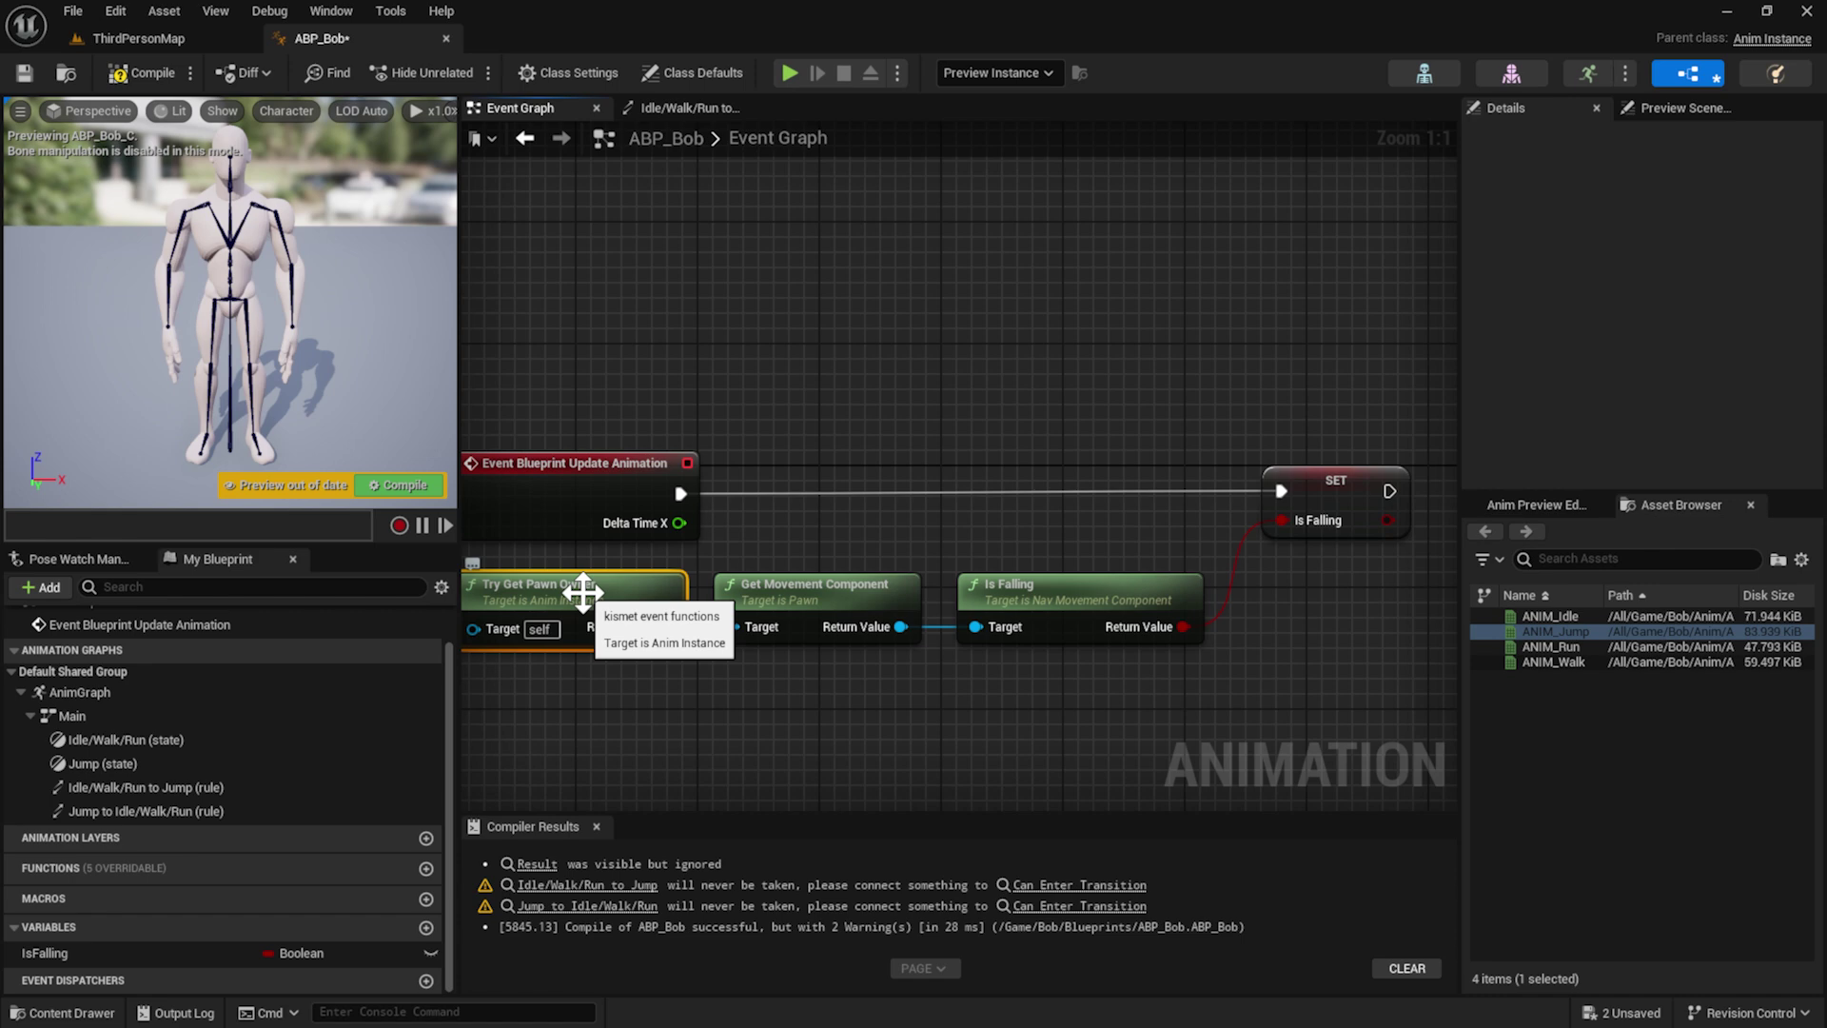
{"action": "left_click", "coordinate": [866, 585]}
{"action": "left_click", "coordinate": [1094, 614]}
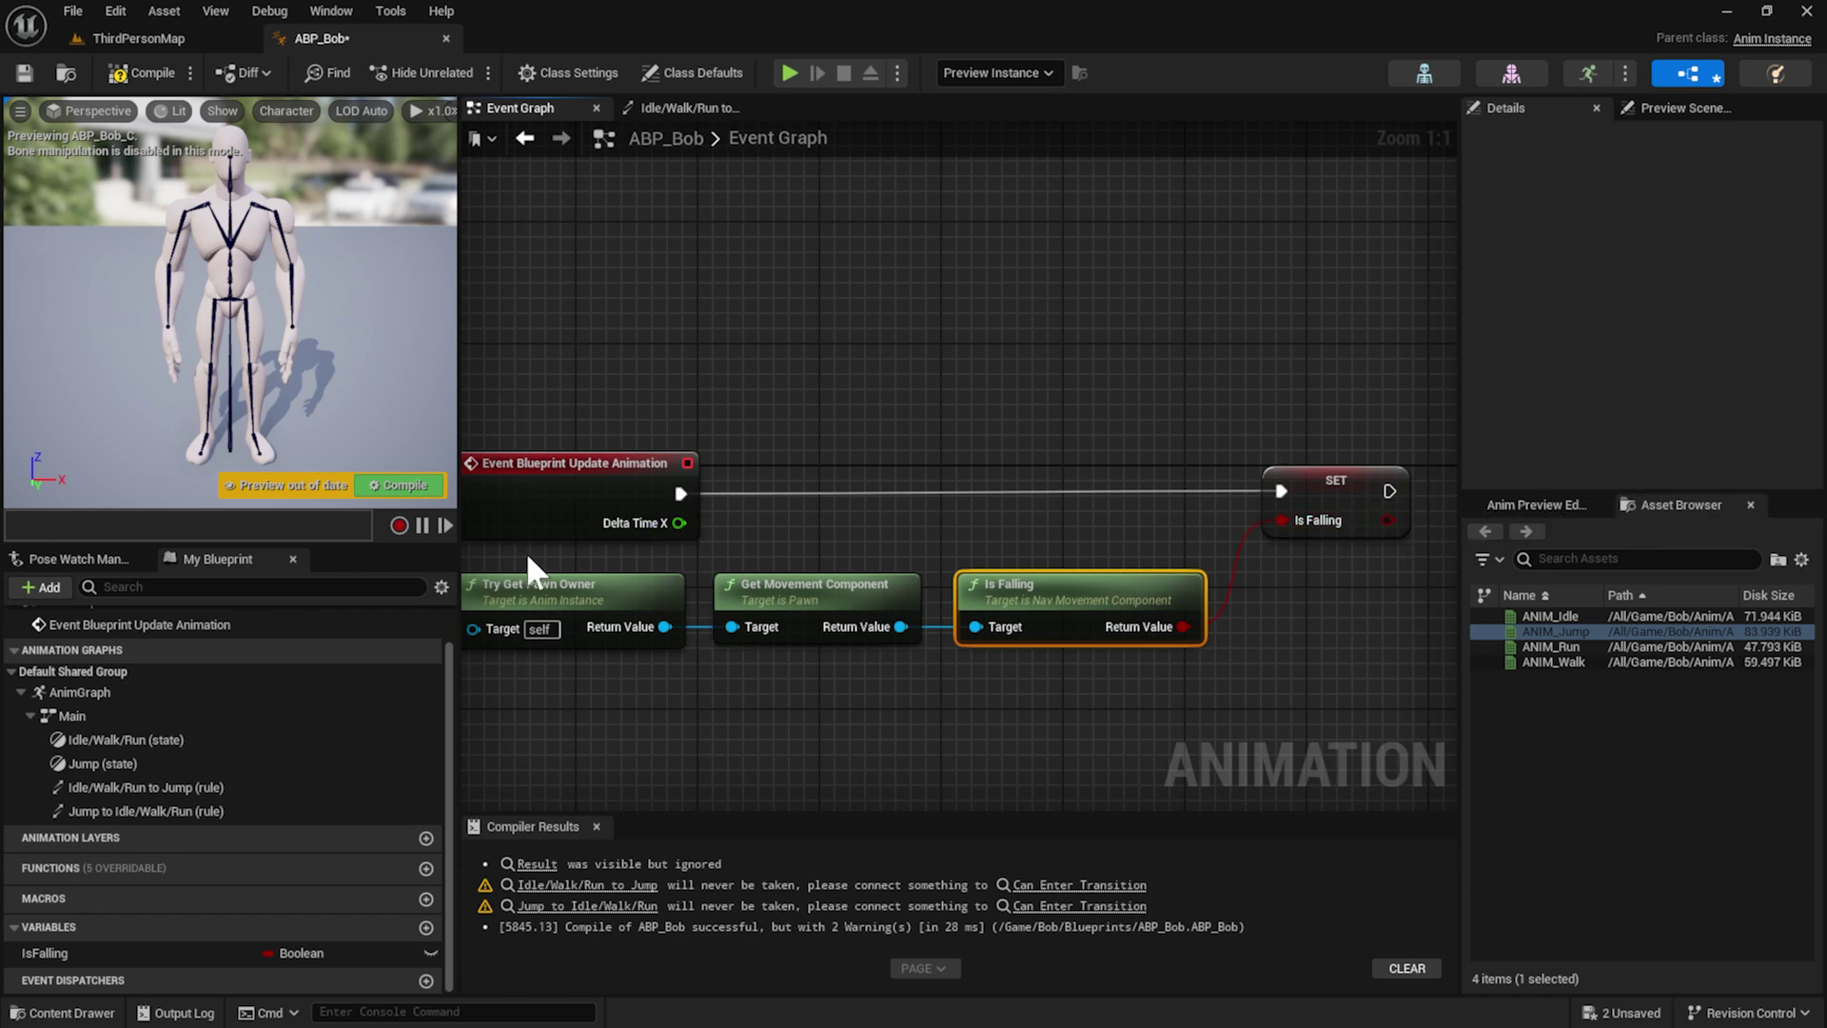
In the Idle/Walk/Run to Jump rule, add an IsFalling getter wired to Can Enter Transition and adjust its position beside Result
{"action": "left_click", "coordinate": [692, 106]}
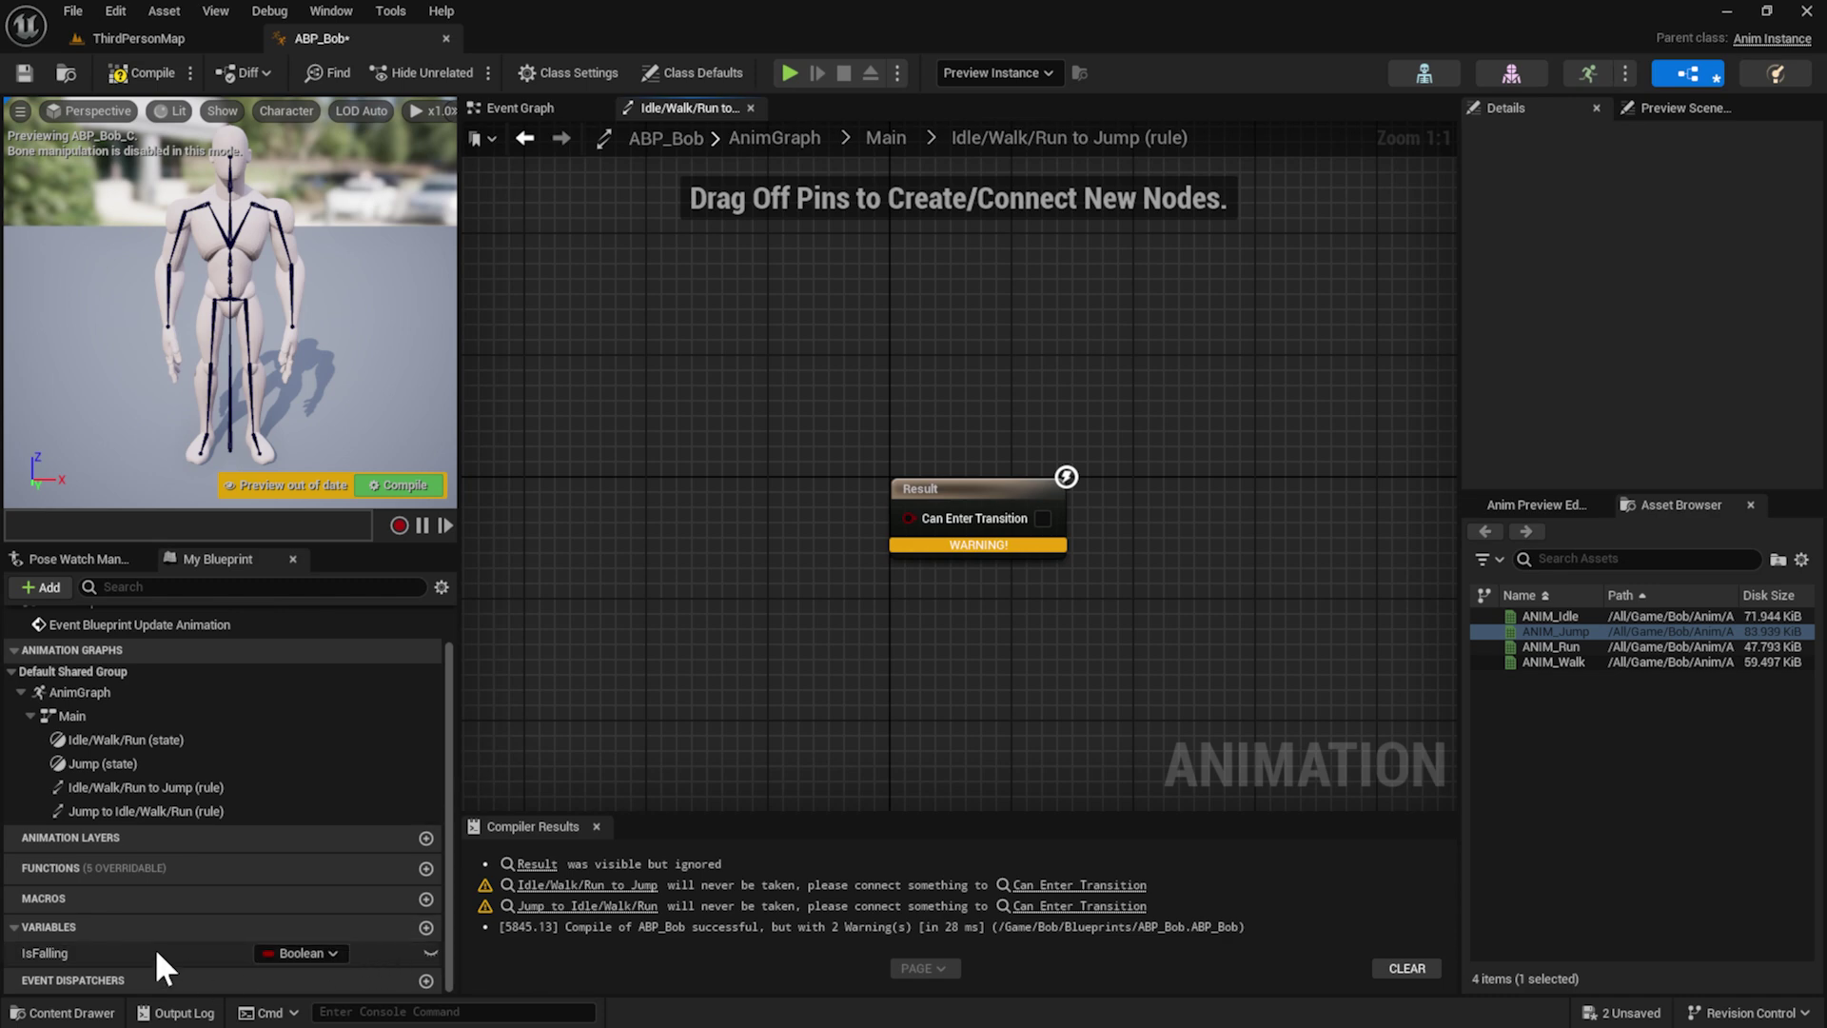
{"action": "left_click_drag", "start_coordinate": [155, 950], "coordinate": [910, 520]}
{"action": "left_click", "coordinate": [775, 536]}
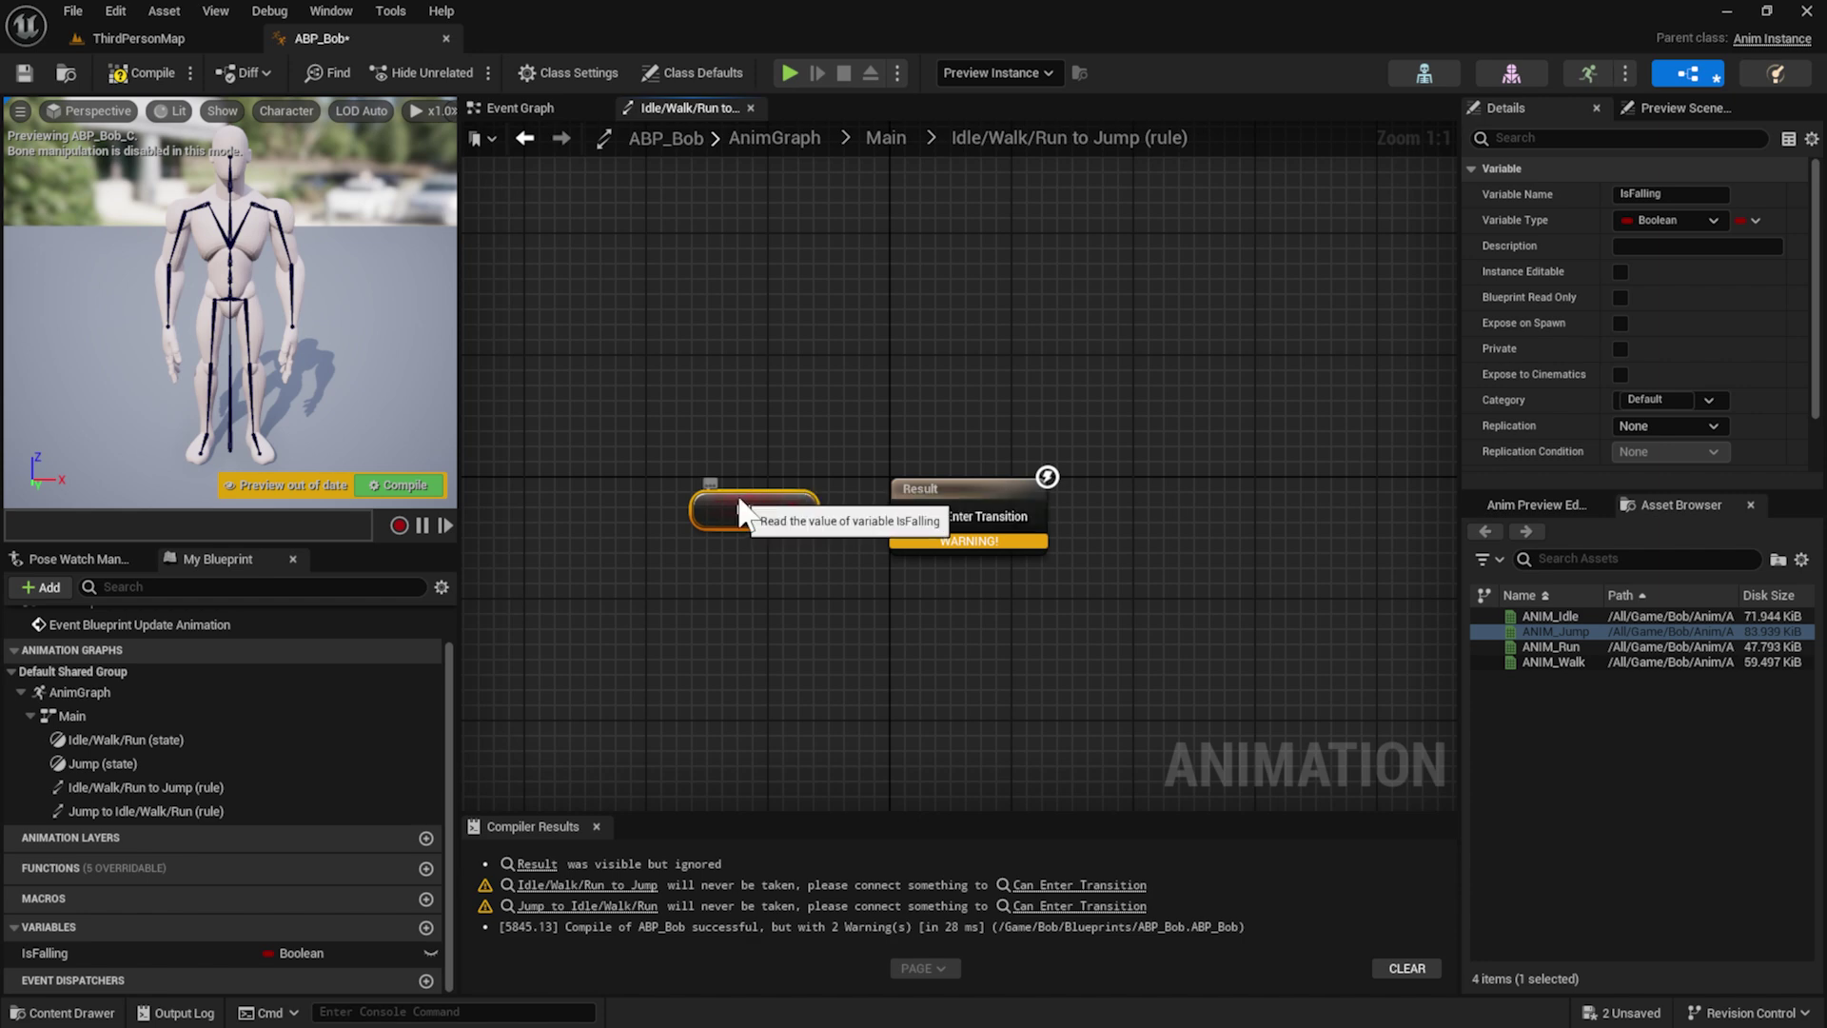
{"action": "left_click_drag", "start_coordinate": [741, 502], "coordinate": [771, 501]}
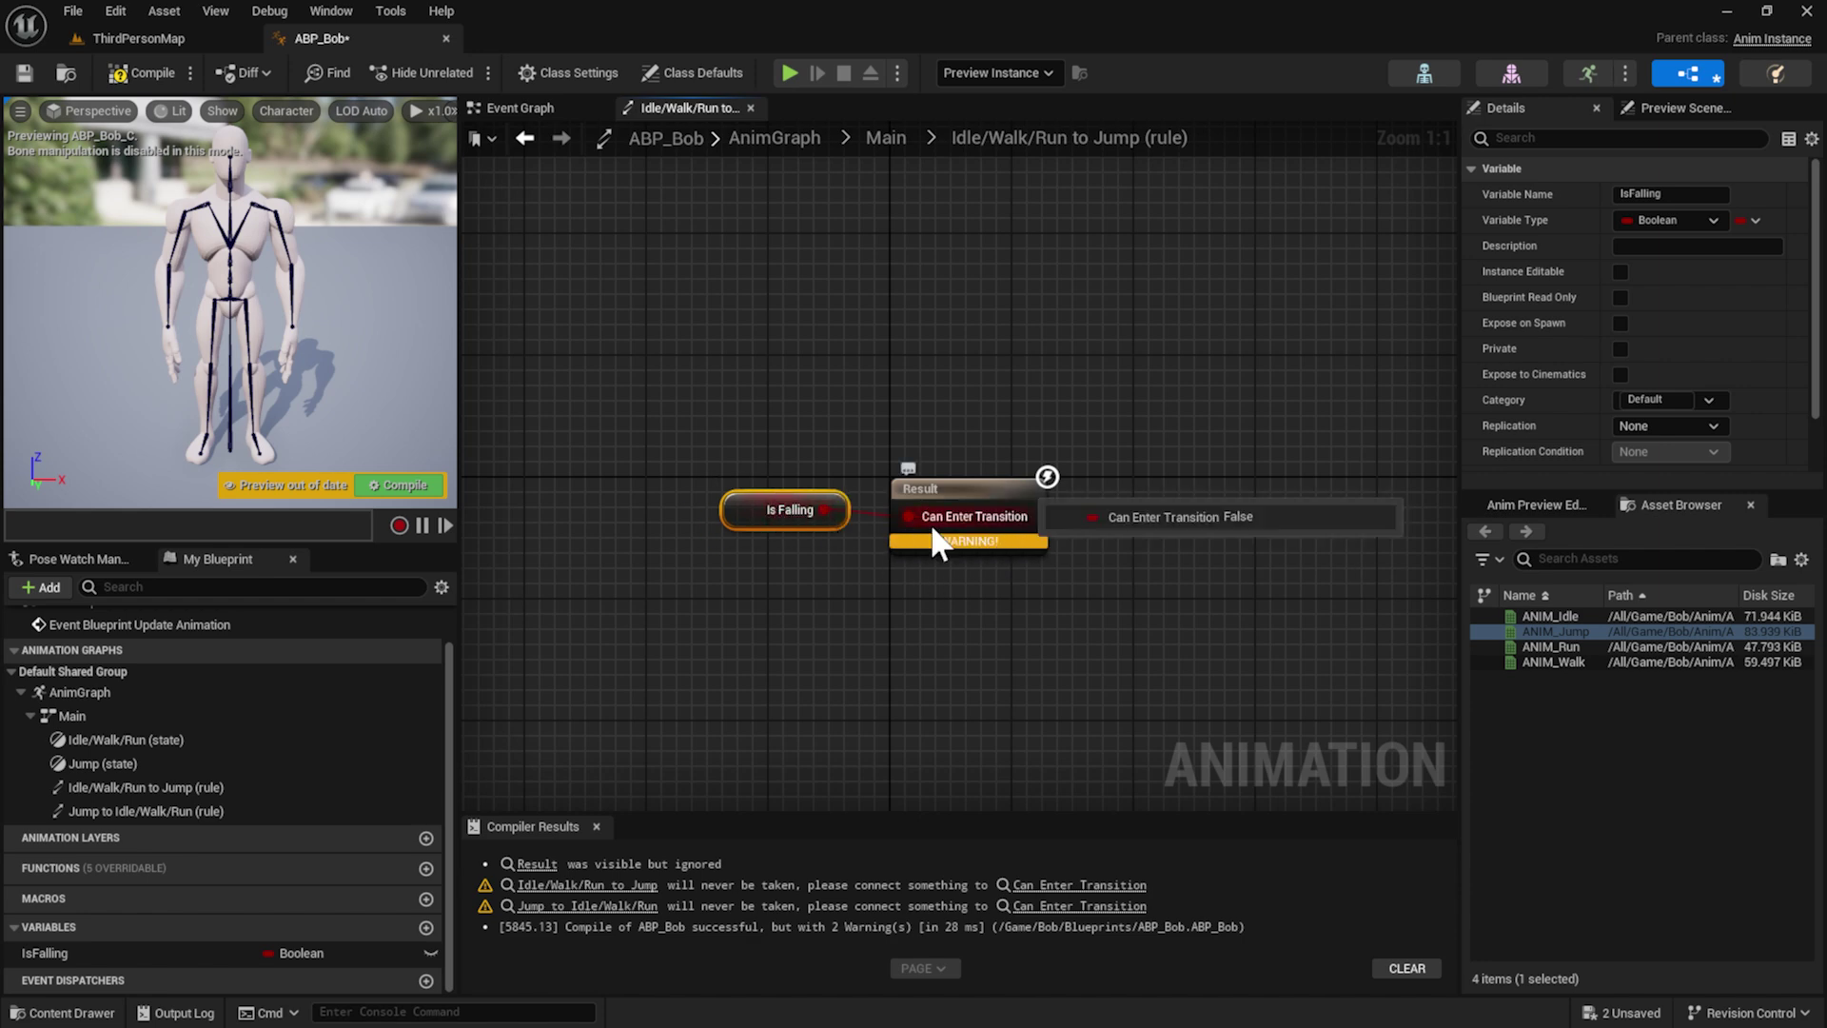
{"action": "left_click", "coordinate": [965, 490]}
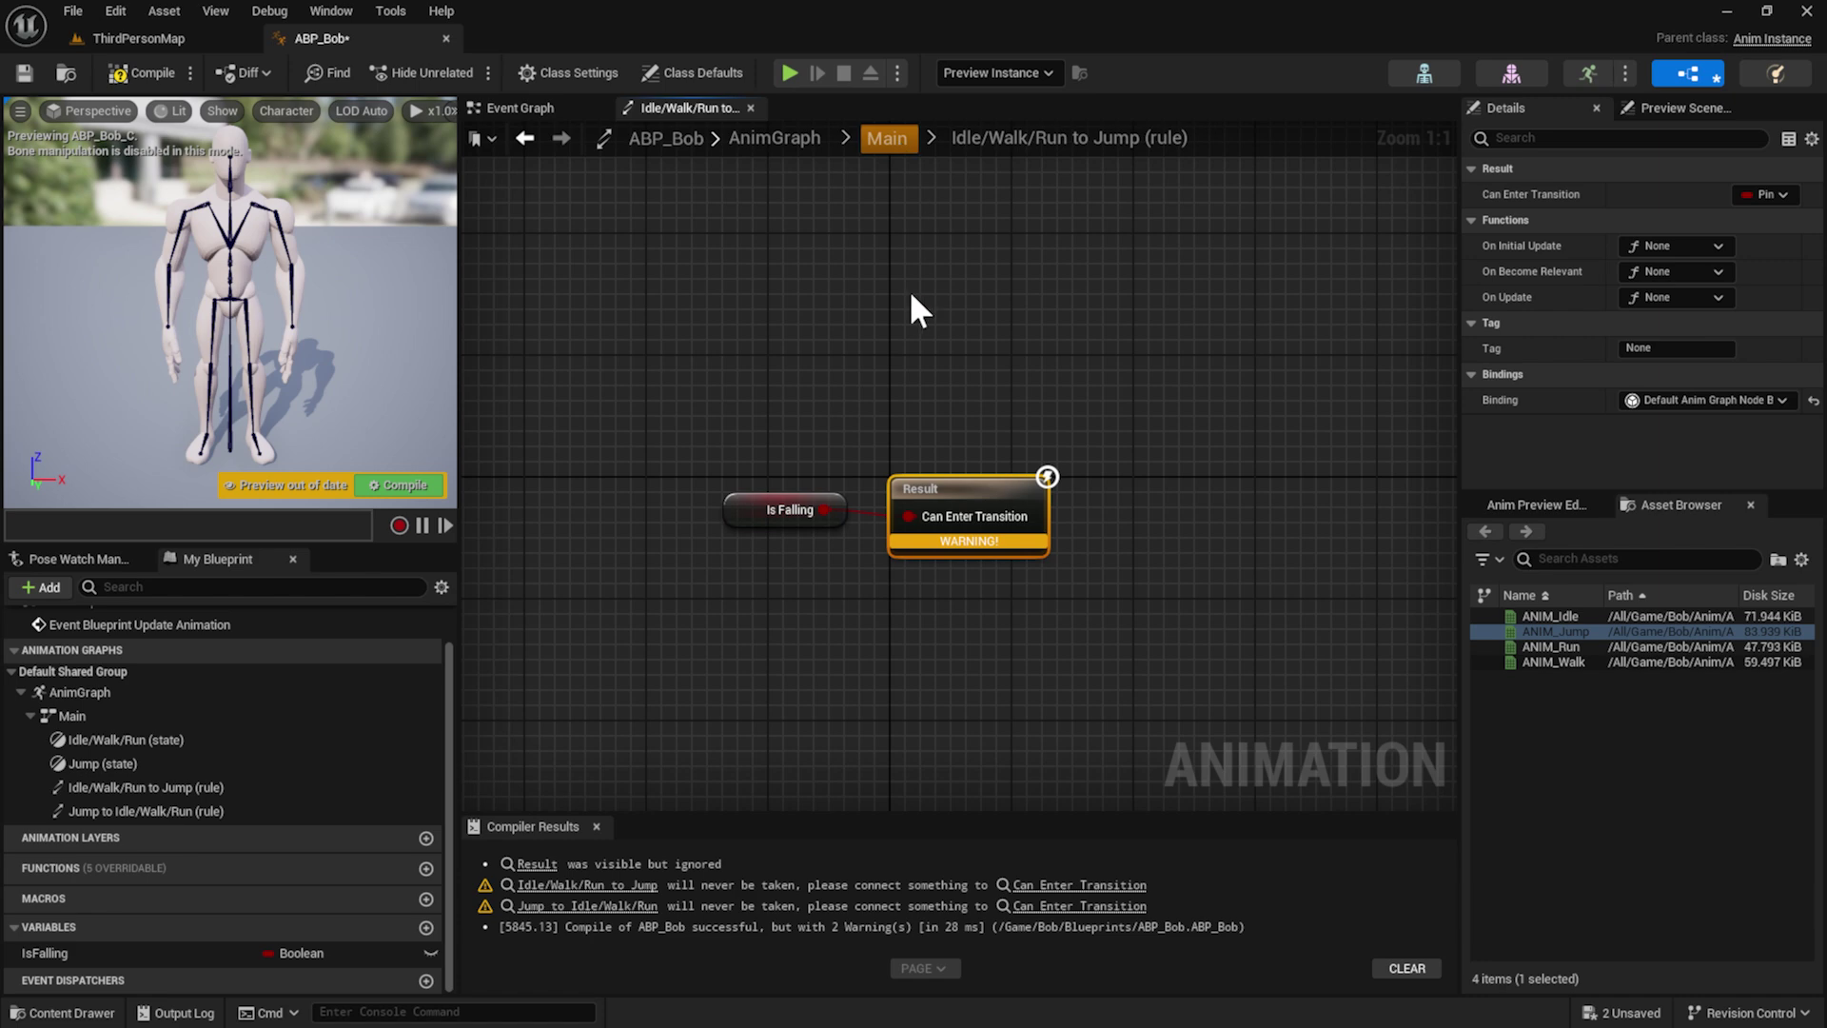
Open the Jump to Idle/Walk/Run rule from the Main state machine and add an IsFalling getter beside the Result node
{"action": "left_click", "coordinate": [887, 138]}
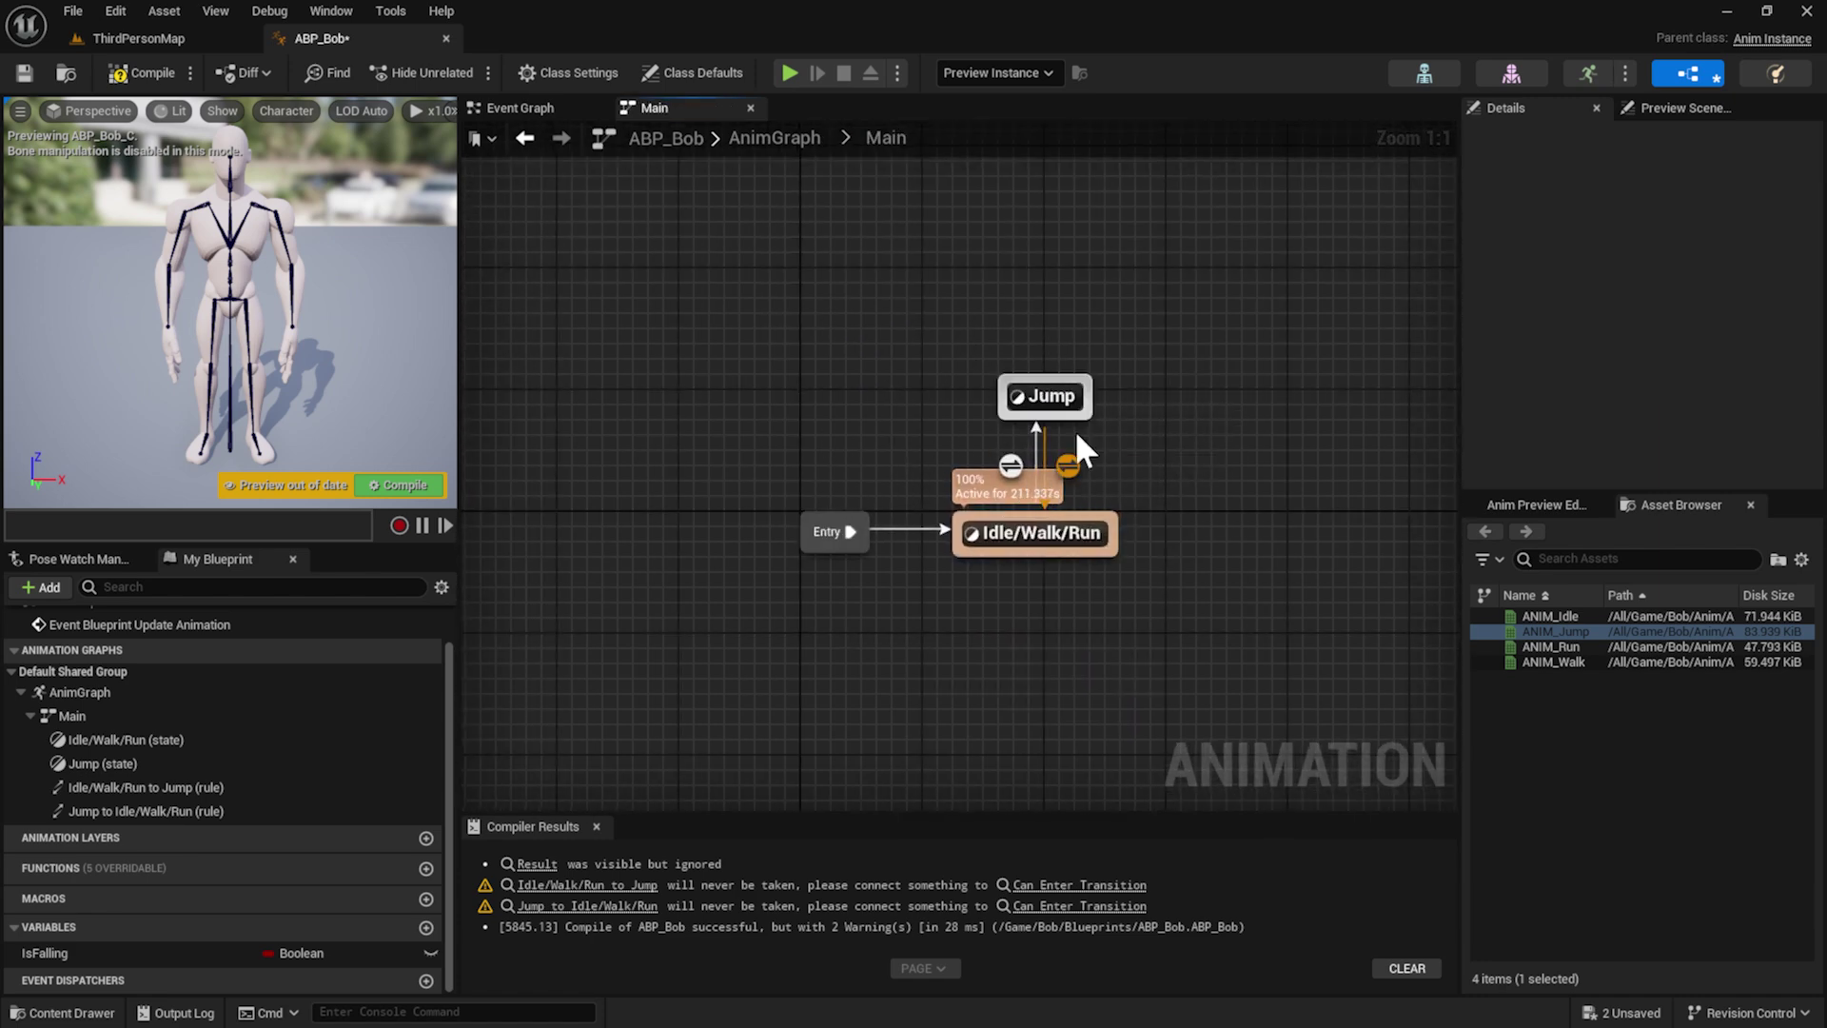
{"action": "left_click", "coordinate": [906, 451]}
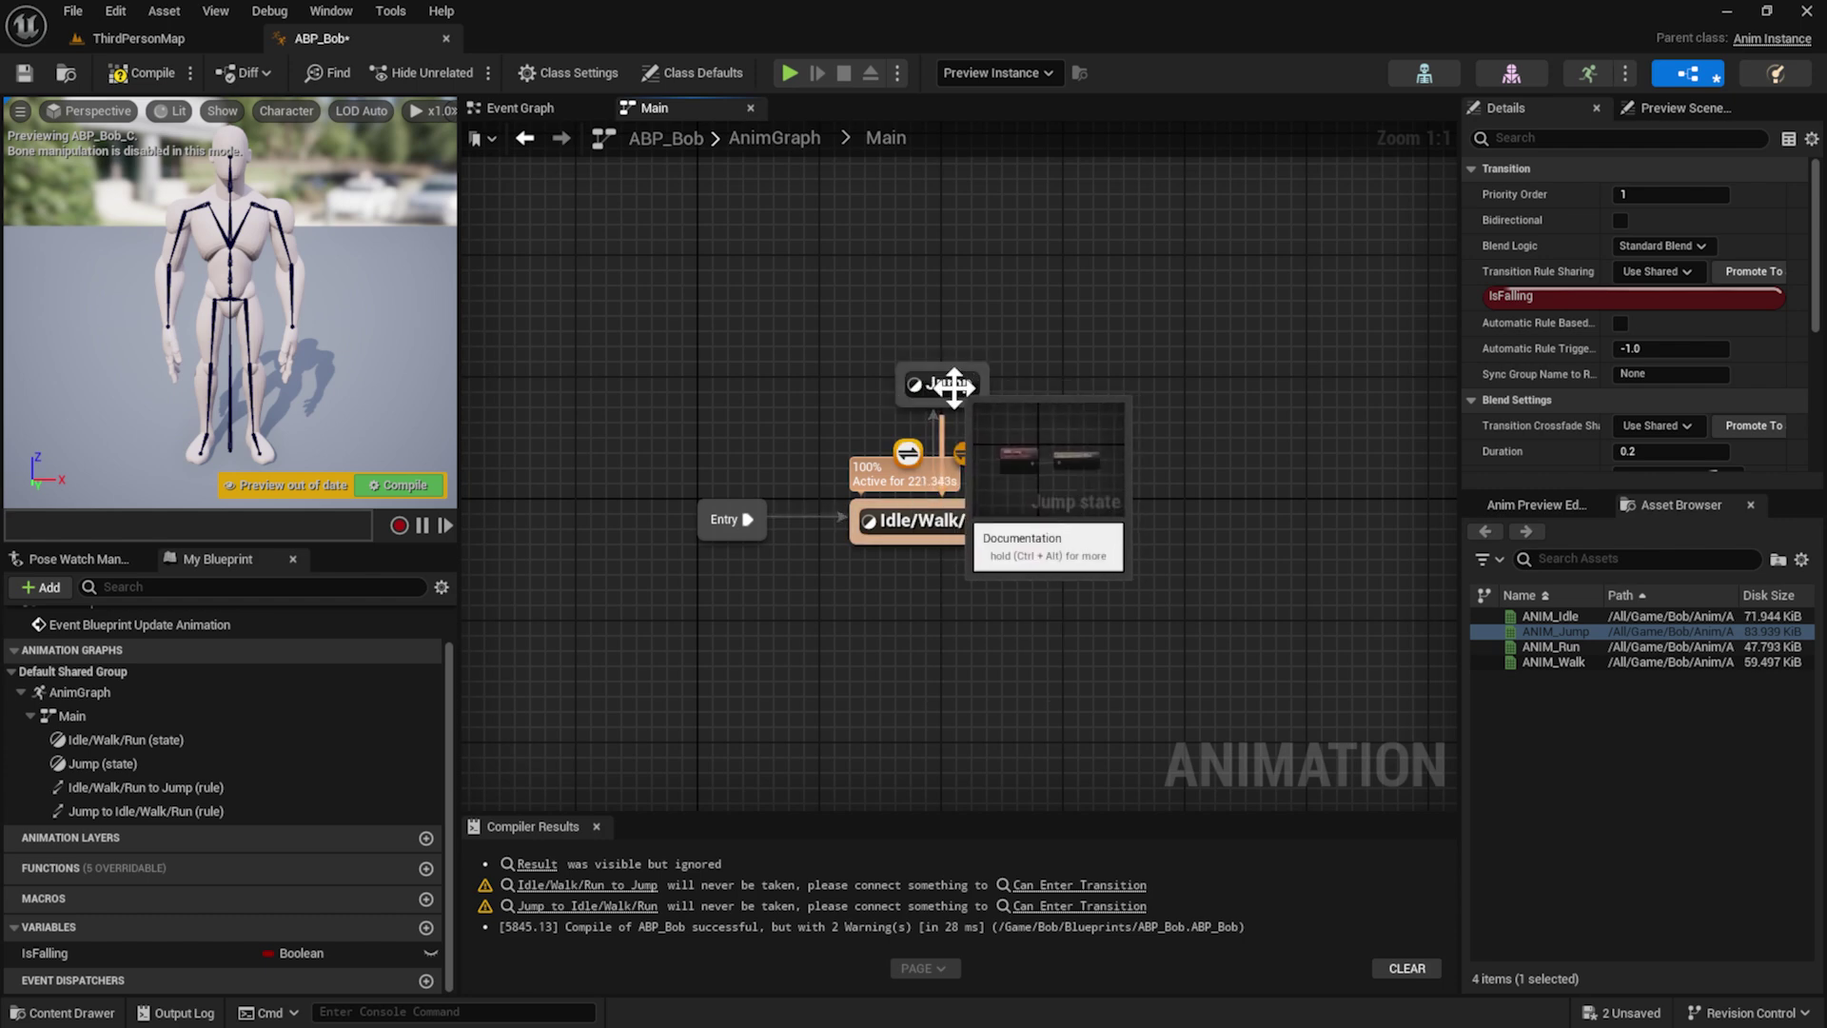
{"action": "left_click", "coordinate": [967, 447]}
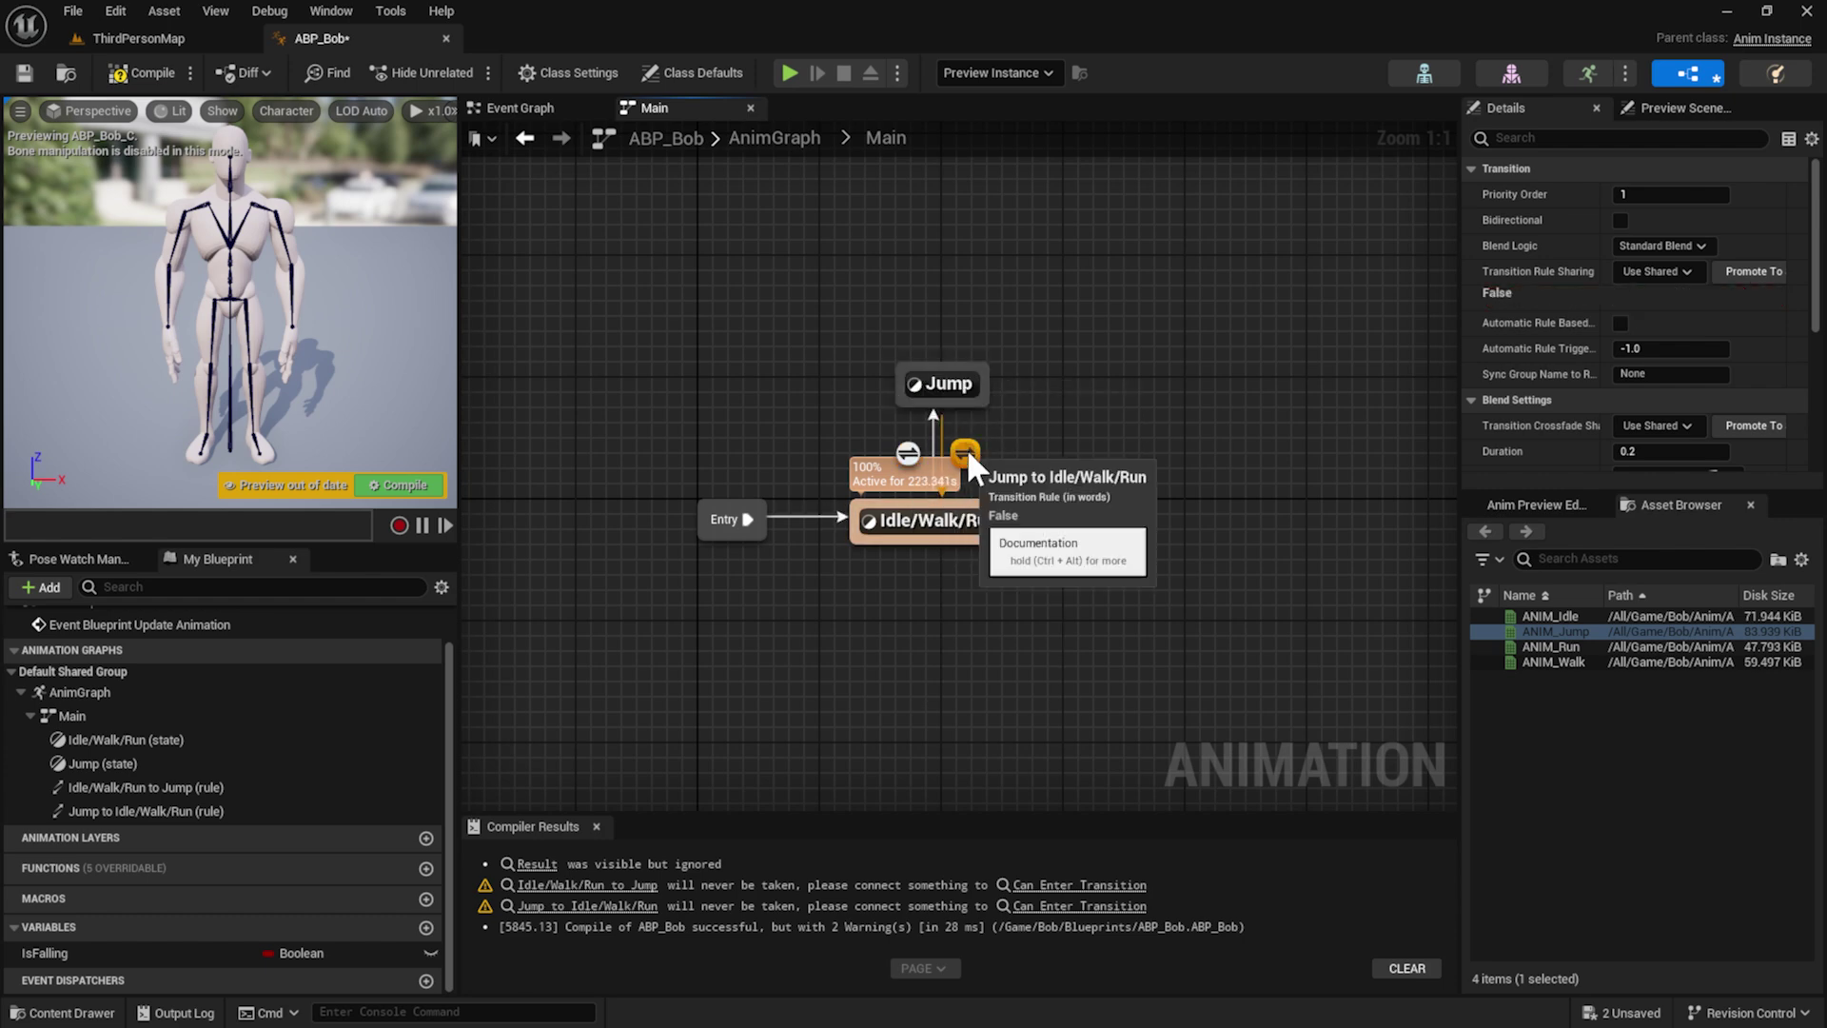
{"action": "double_click", "coordinate": [968, 447]}
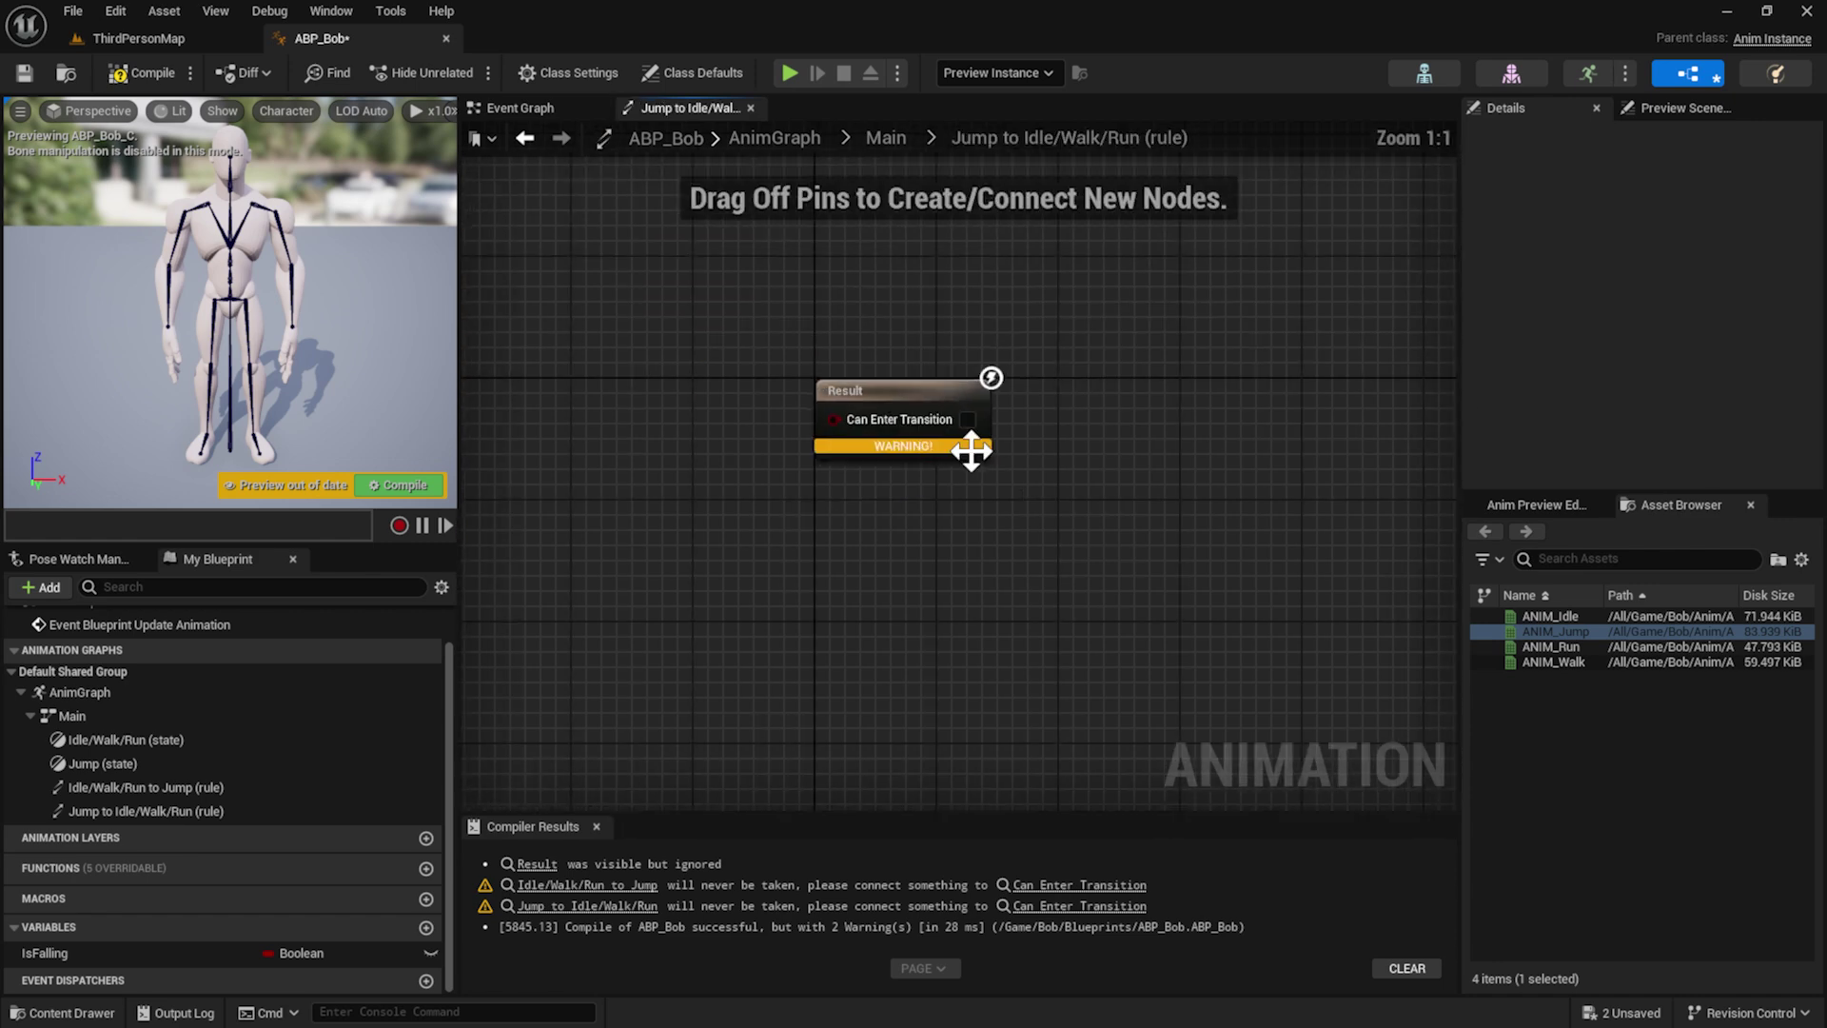
{"action": "left_click", "coordinate": [94, 952]}
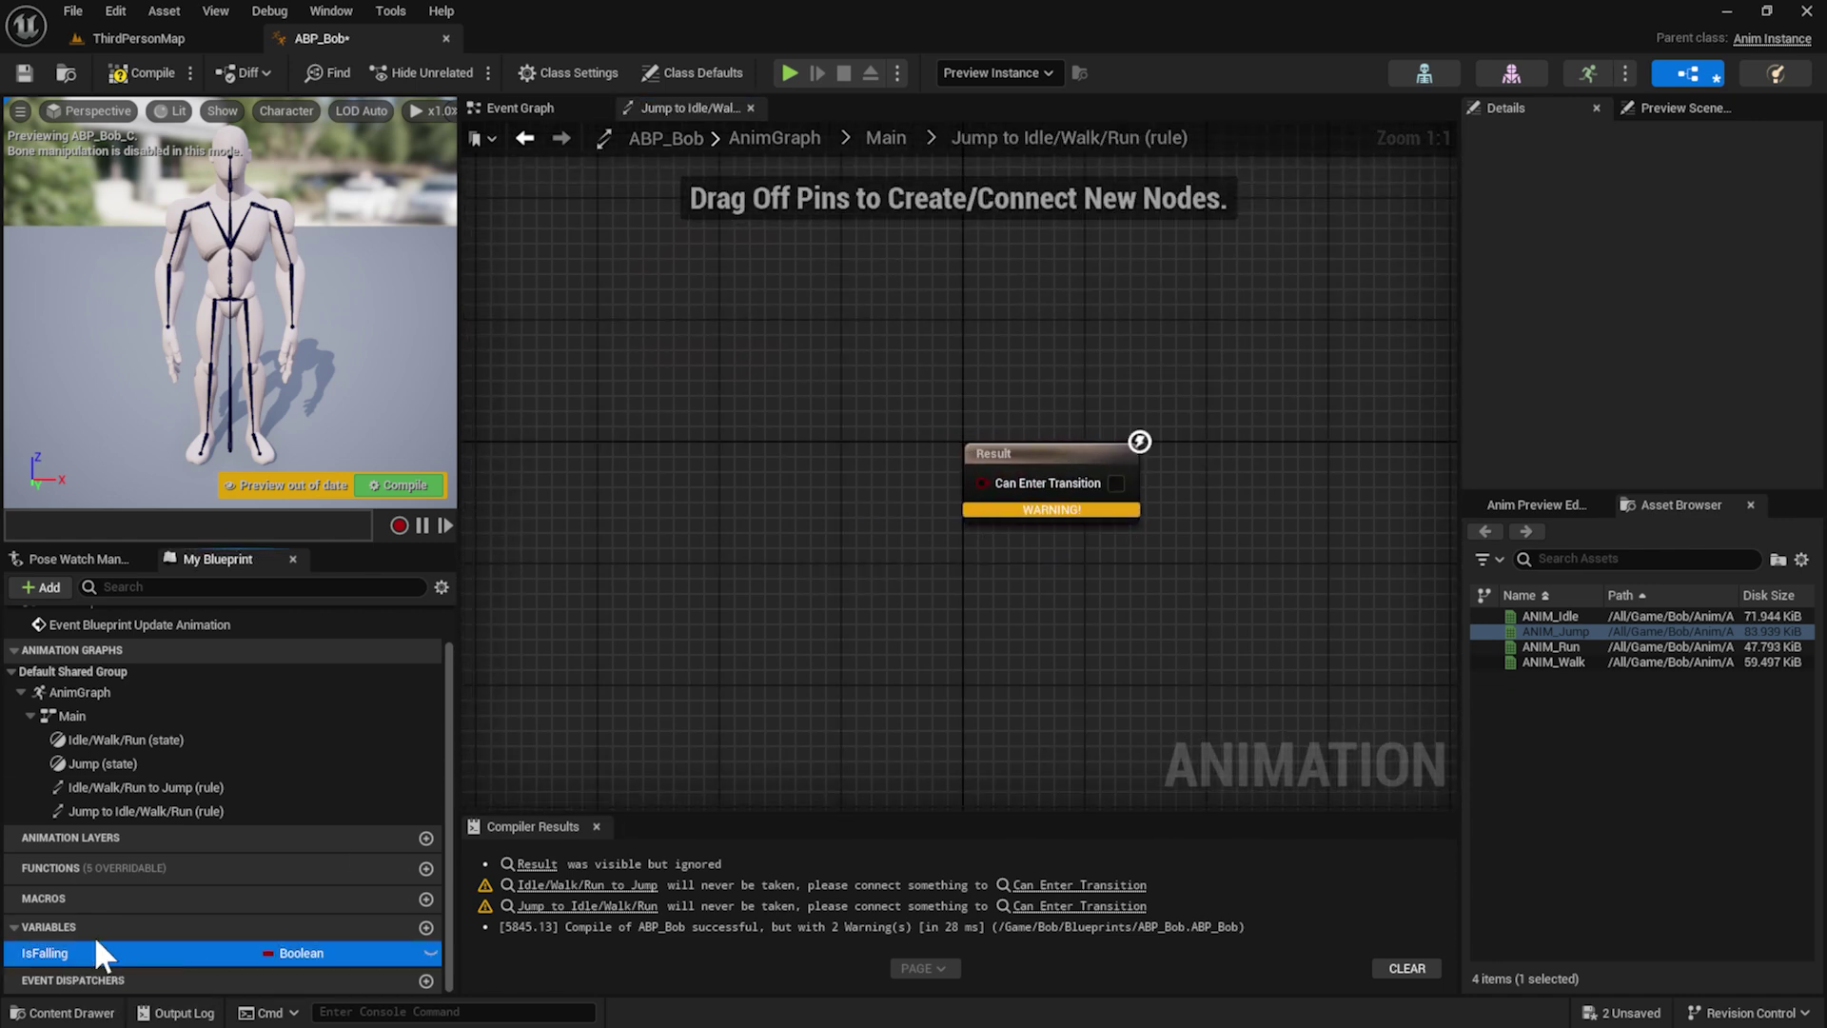
{"action": "left_click_drag", "start_coordinate": [95, 939], "coordinate": [720, 478]}
{"action": "left_click", "coordinate": [761, 484]}
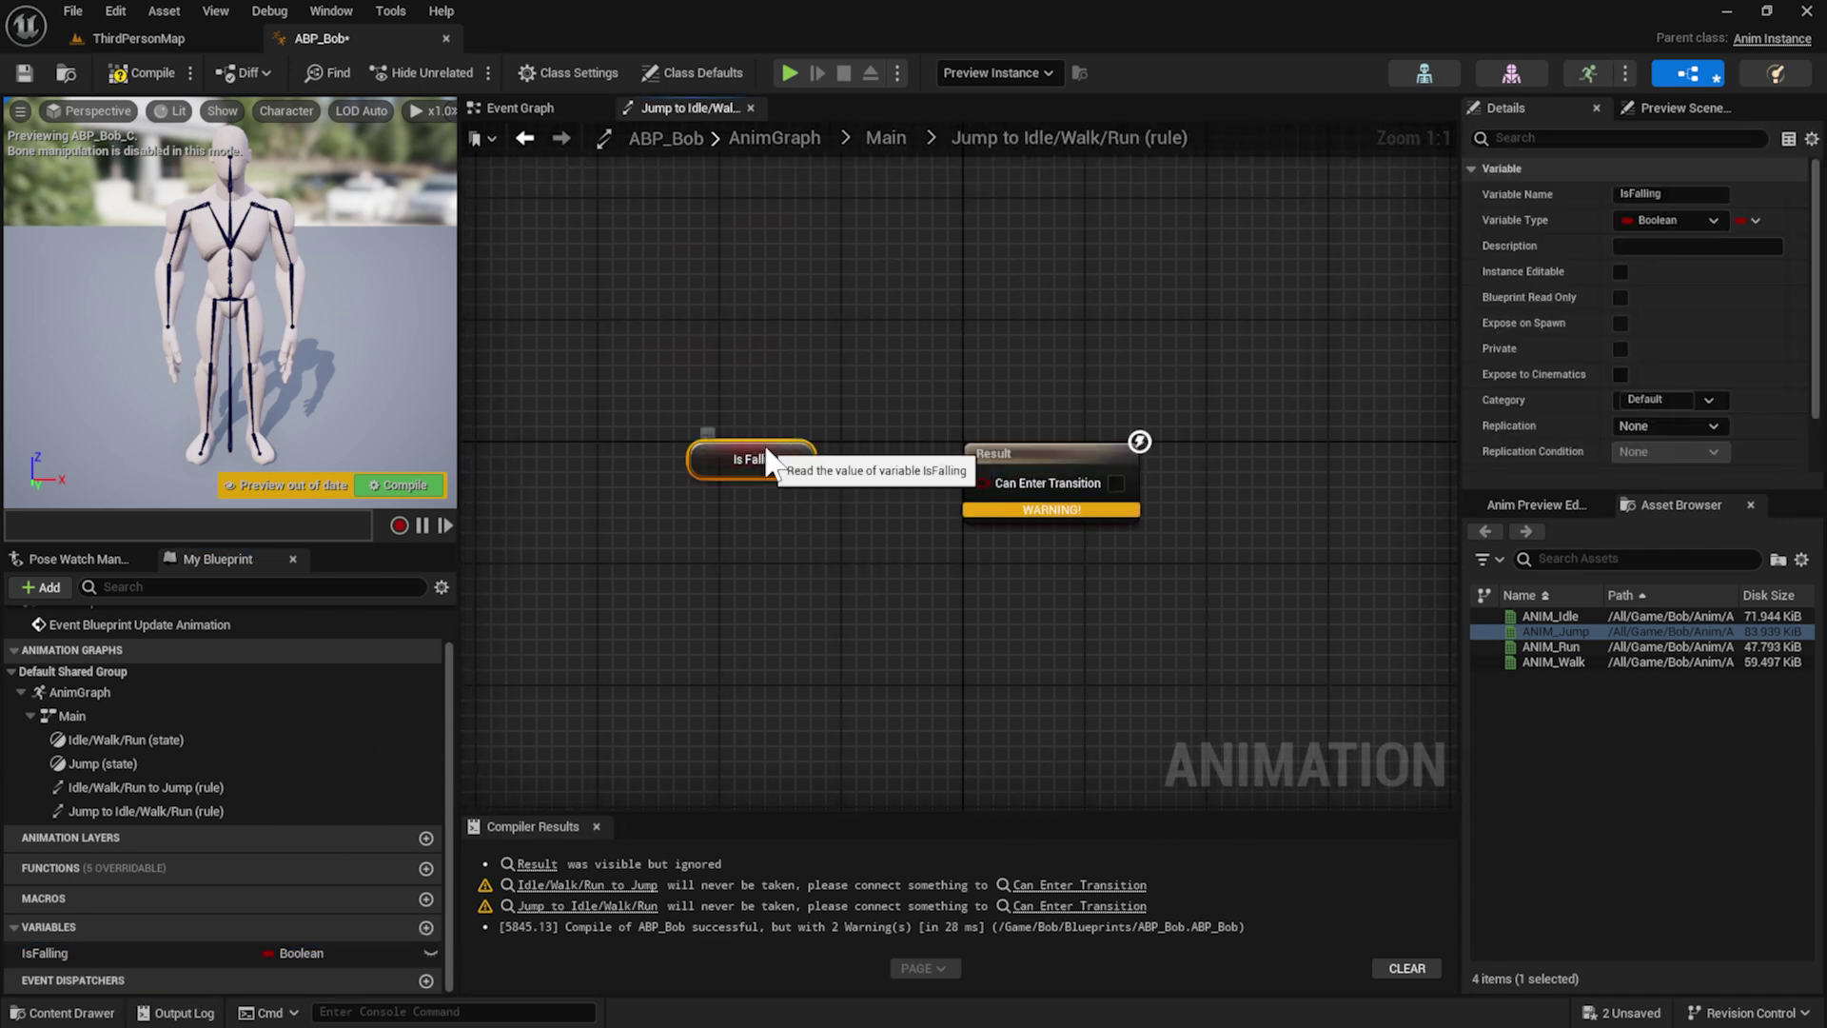
Route Is Falling through a NOT Boolean node into Can Enter Transition, lining the nodes up before Result
{"action": "left_click_drag", "start_coordinate": [777, 490], "coordinate": [934, 356]}
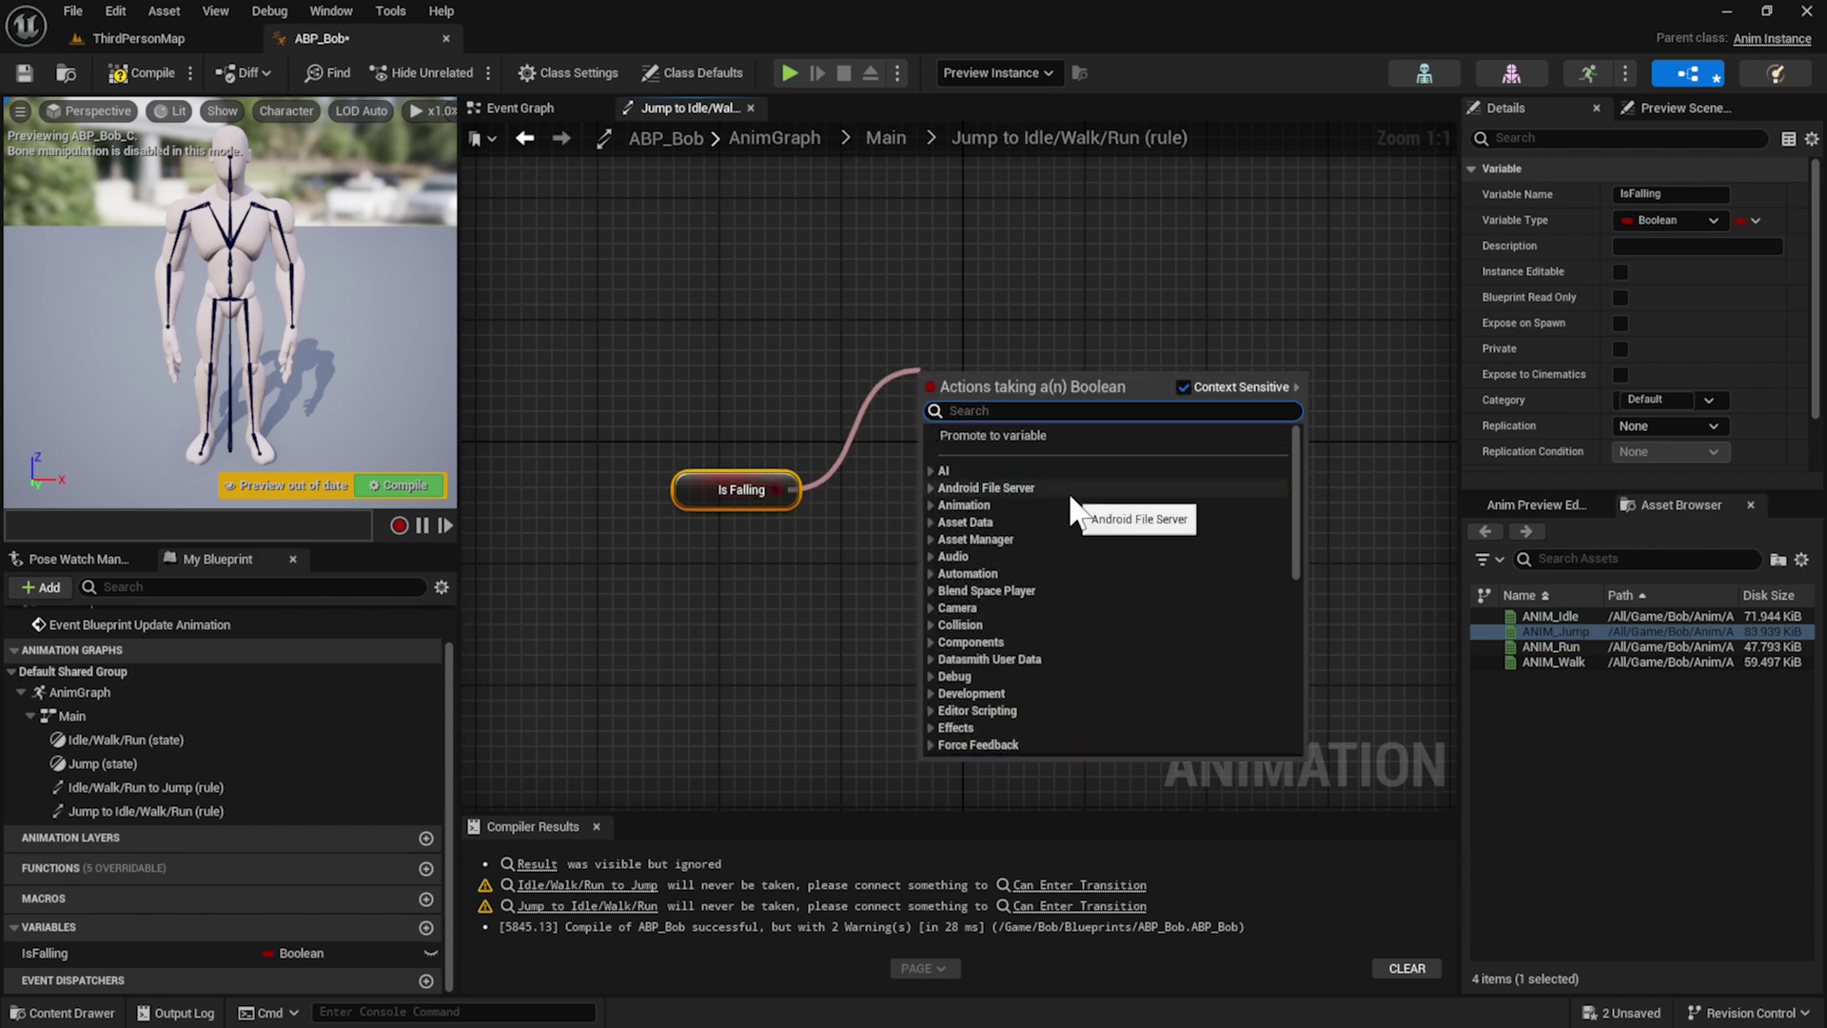
{"action": "type", "text": "not boolean"}
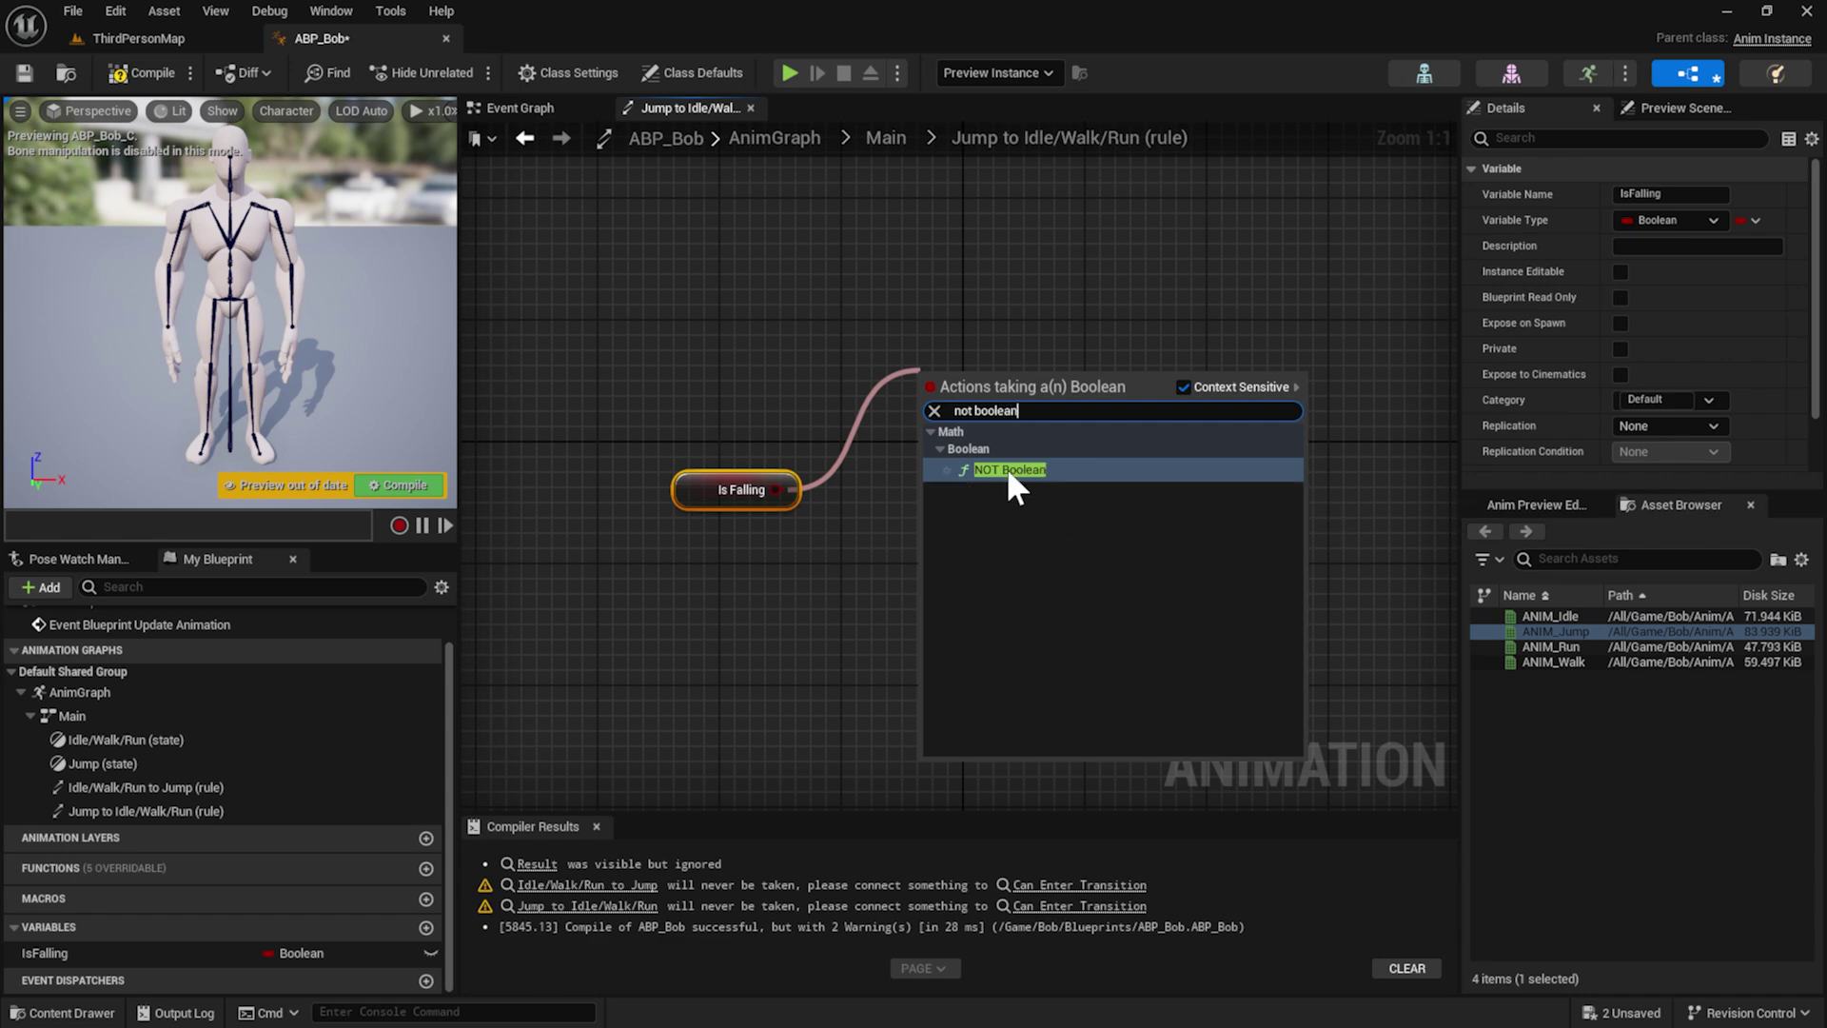
{"action": "left_click", "coordinate": [1007, 470]}
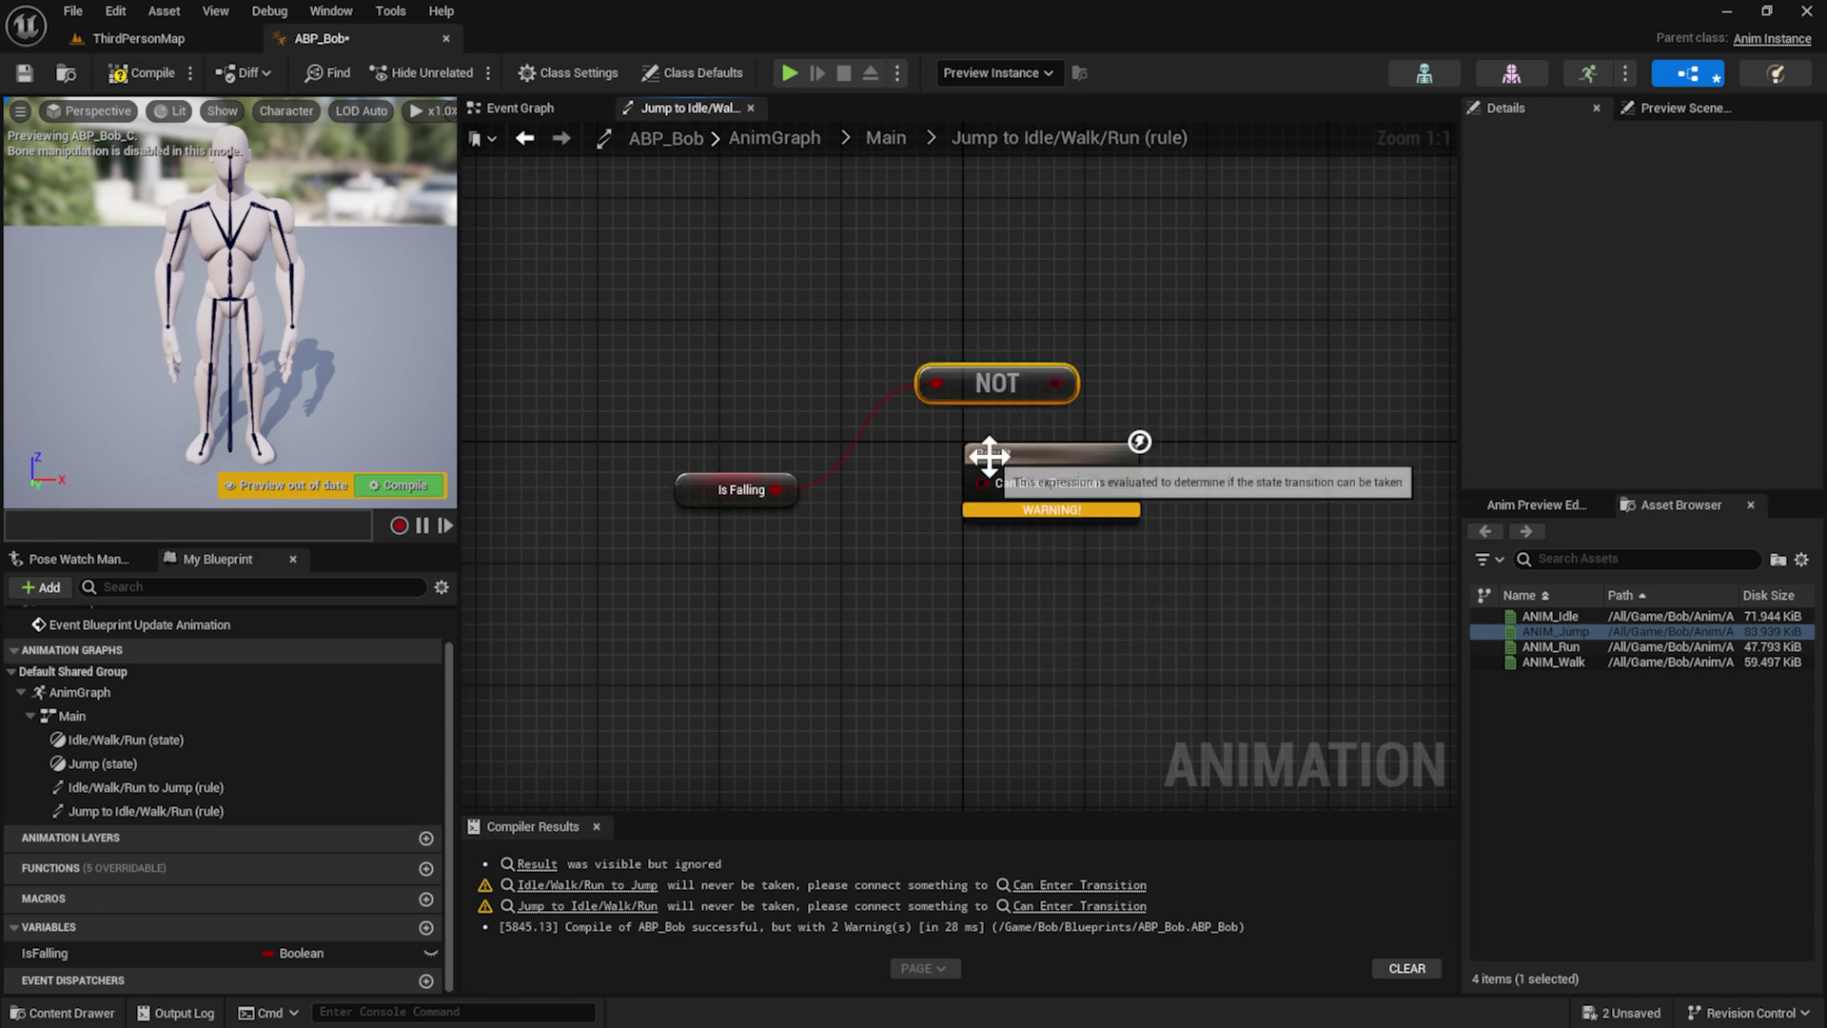
{"action": "left_click_drag", "start_coordinate": [990, 382], "coordinate": [856, 478]}
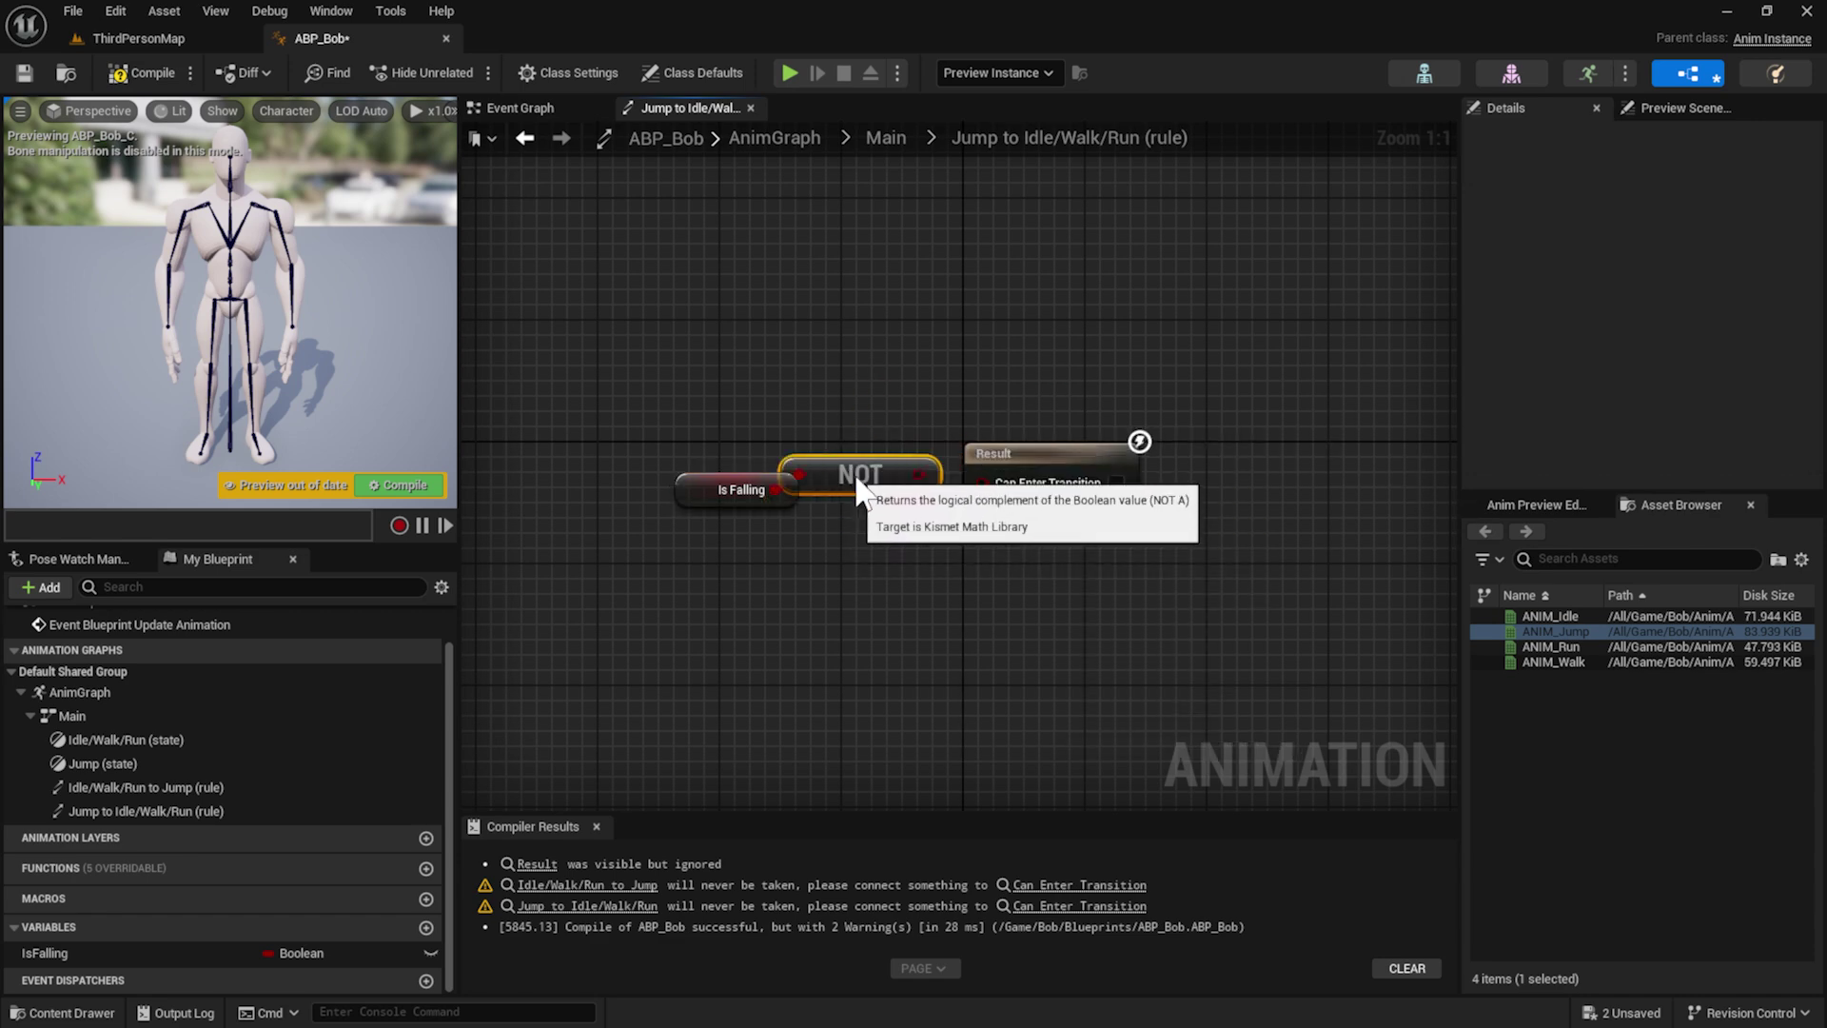
{"action": "left_click_drag", "start_coordinate": [710, 486], "coordinate": [667, 466]}
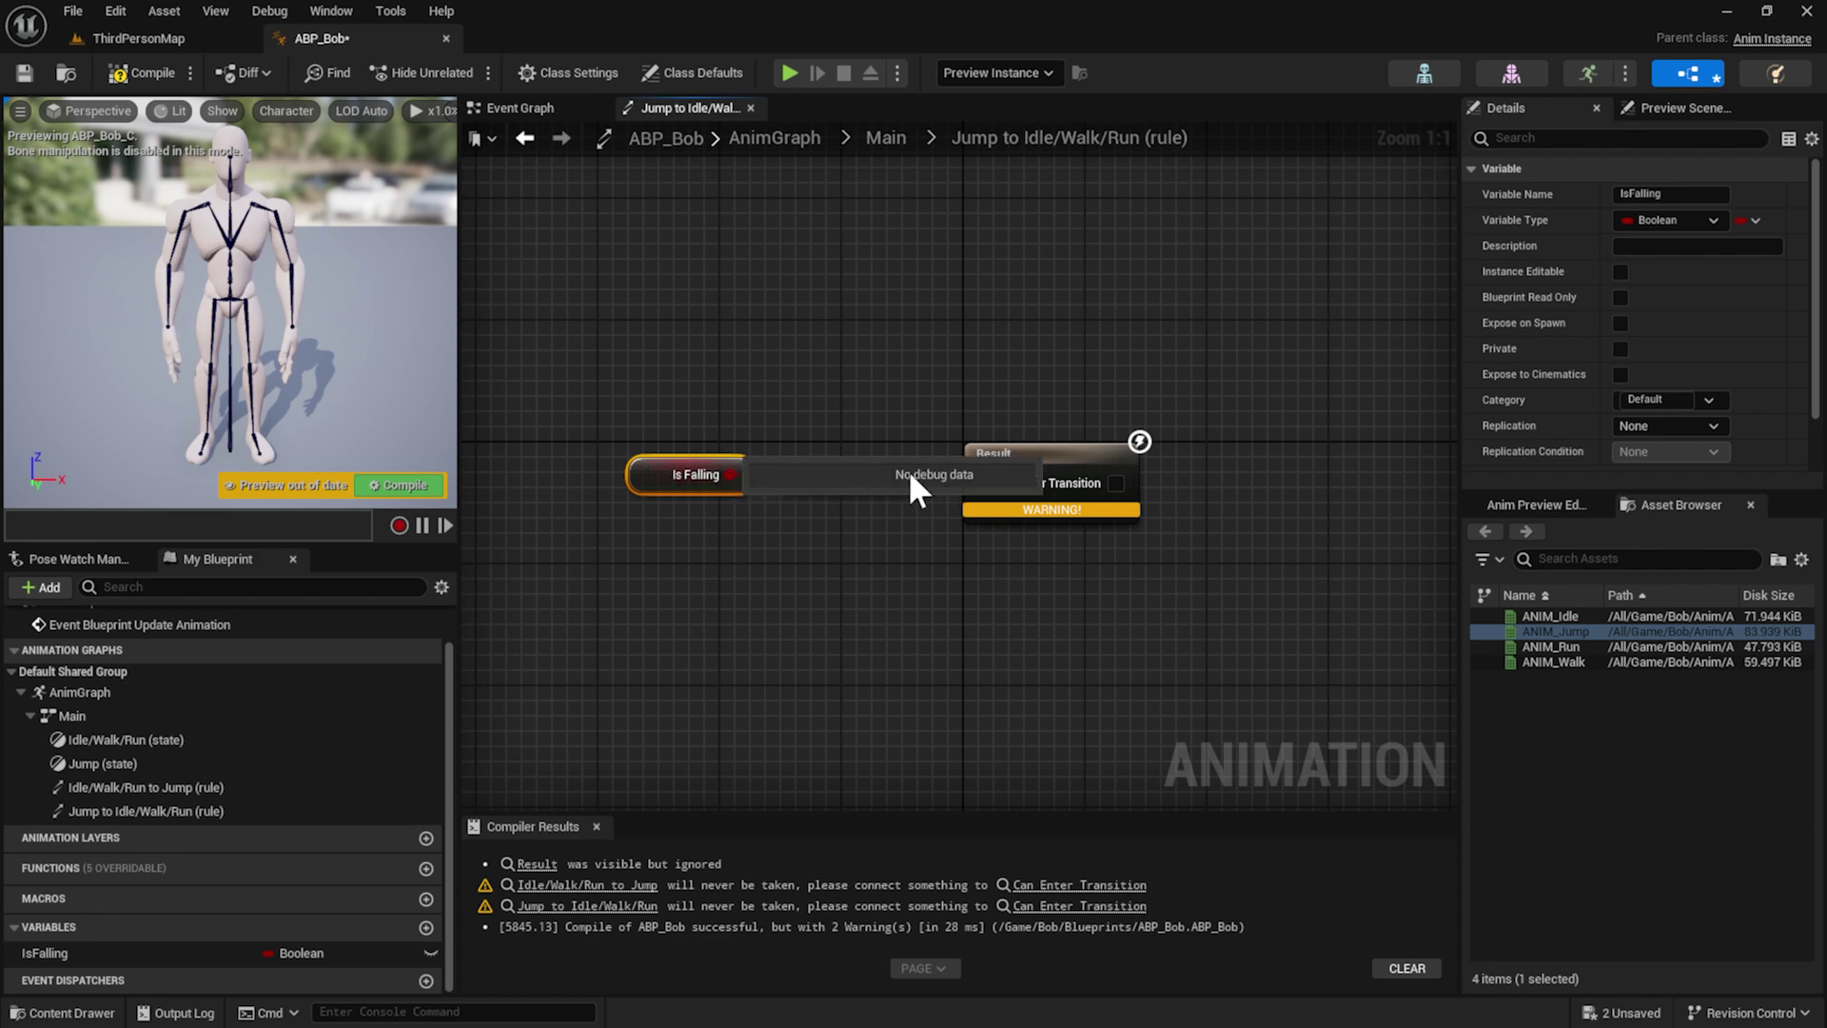
{"action": "left_click", "coordinate": [975, 396]}
{"action": "left_click_drag", "start_coordinate": [918, 474], "coordinate": [982, 483]}
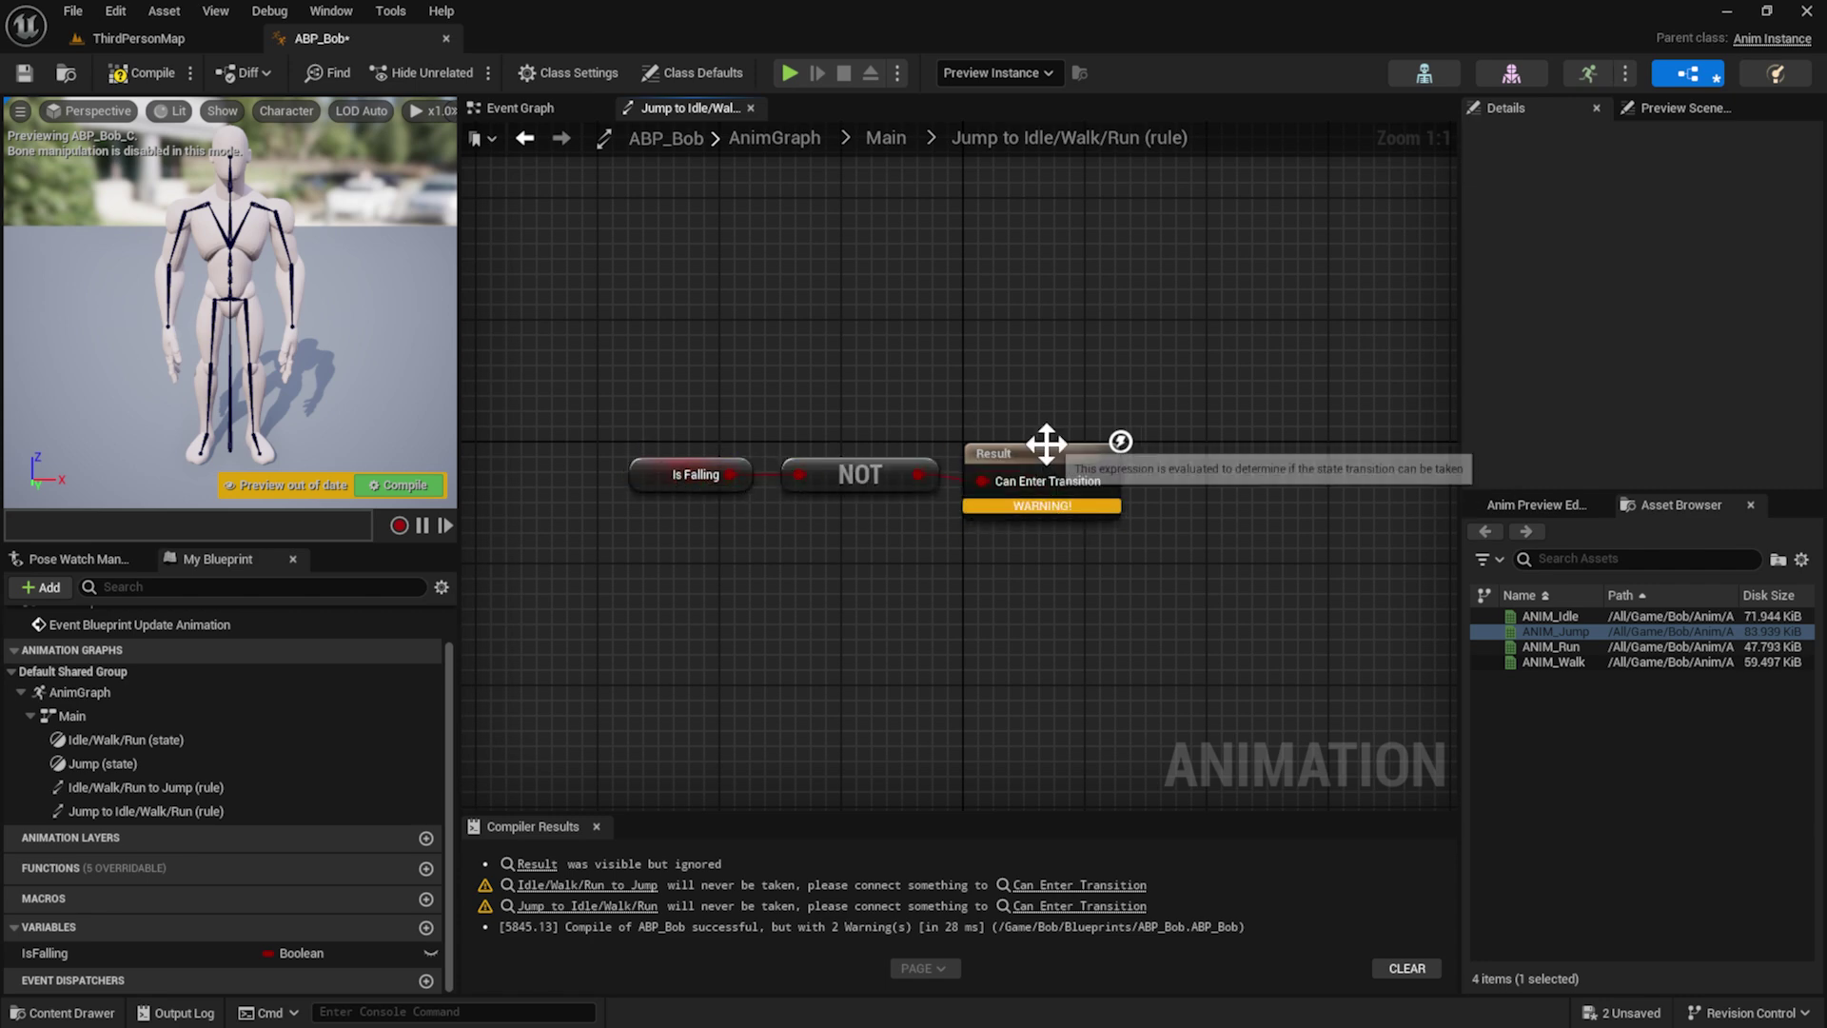
Return to the Main state machine, compile ABP_Bob, and review its transitions against the Event Graph logic
{"action": "left_click", "coordinate": [885, 138]}
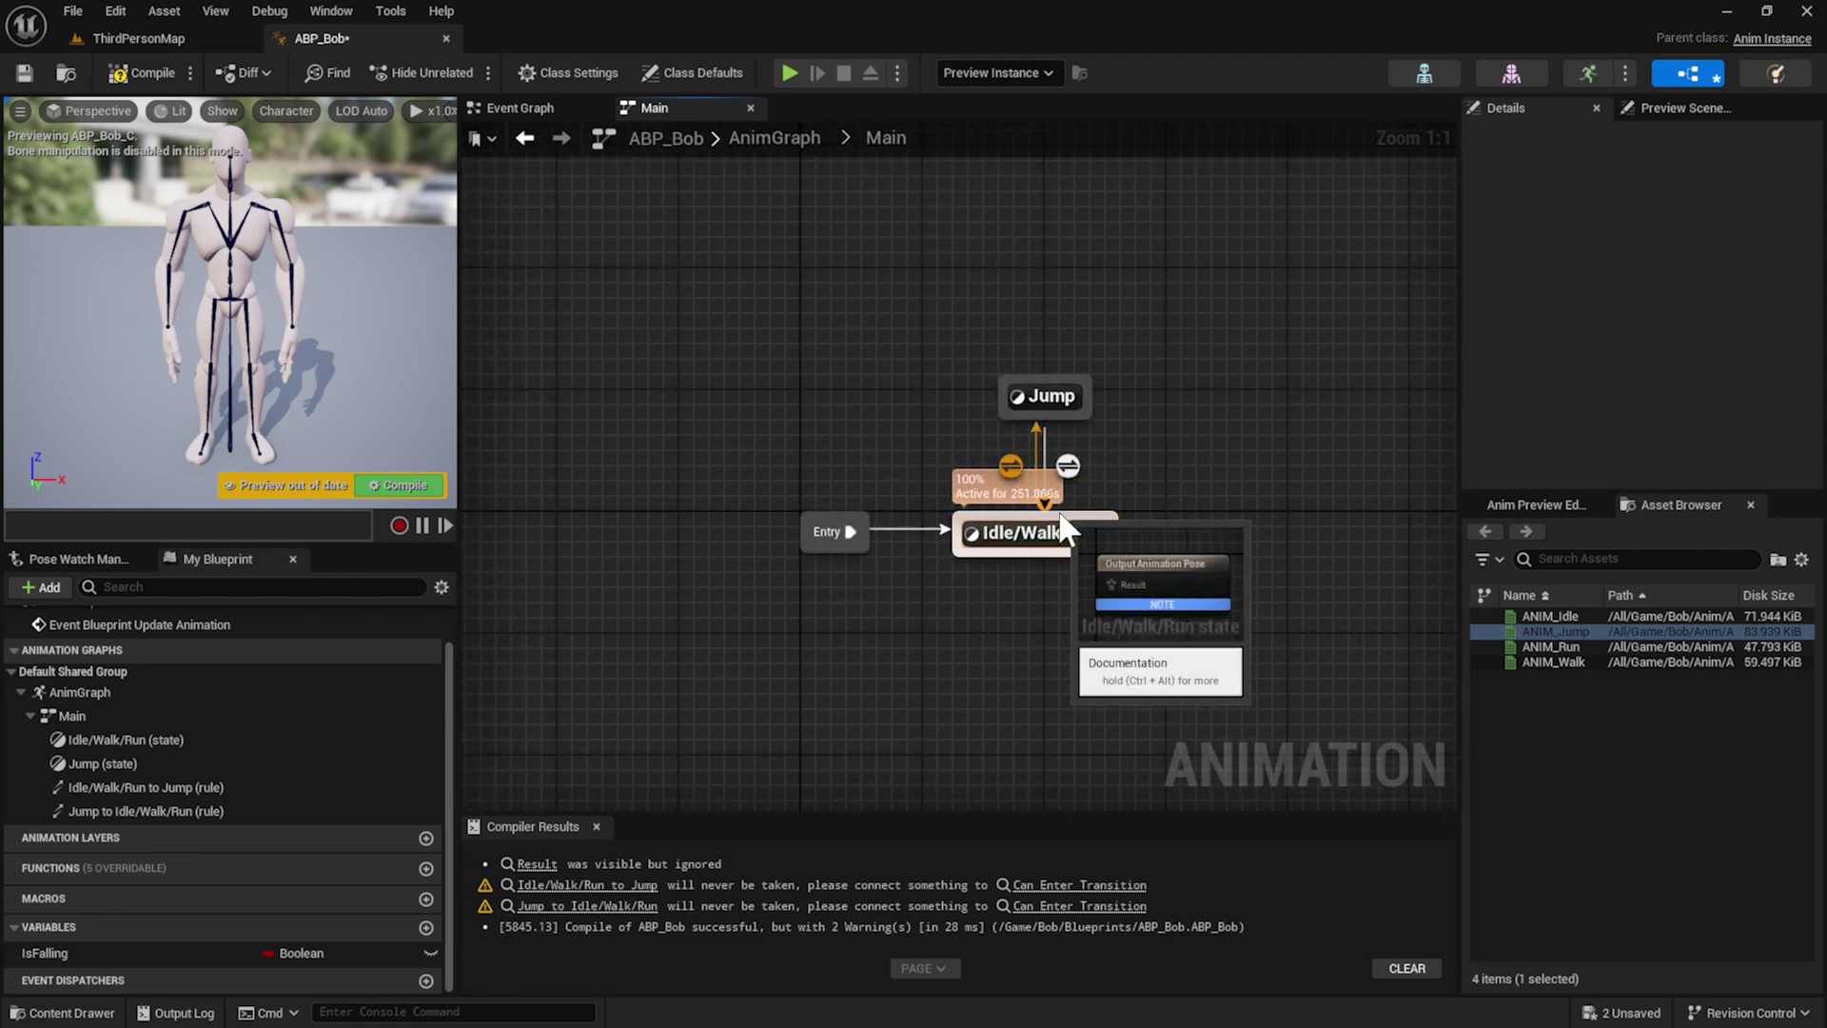
{"action": "left_click", "coordinate": [1052, 395]}
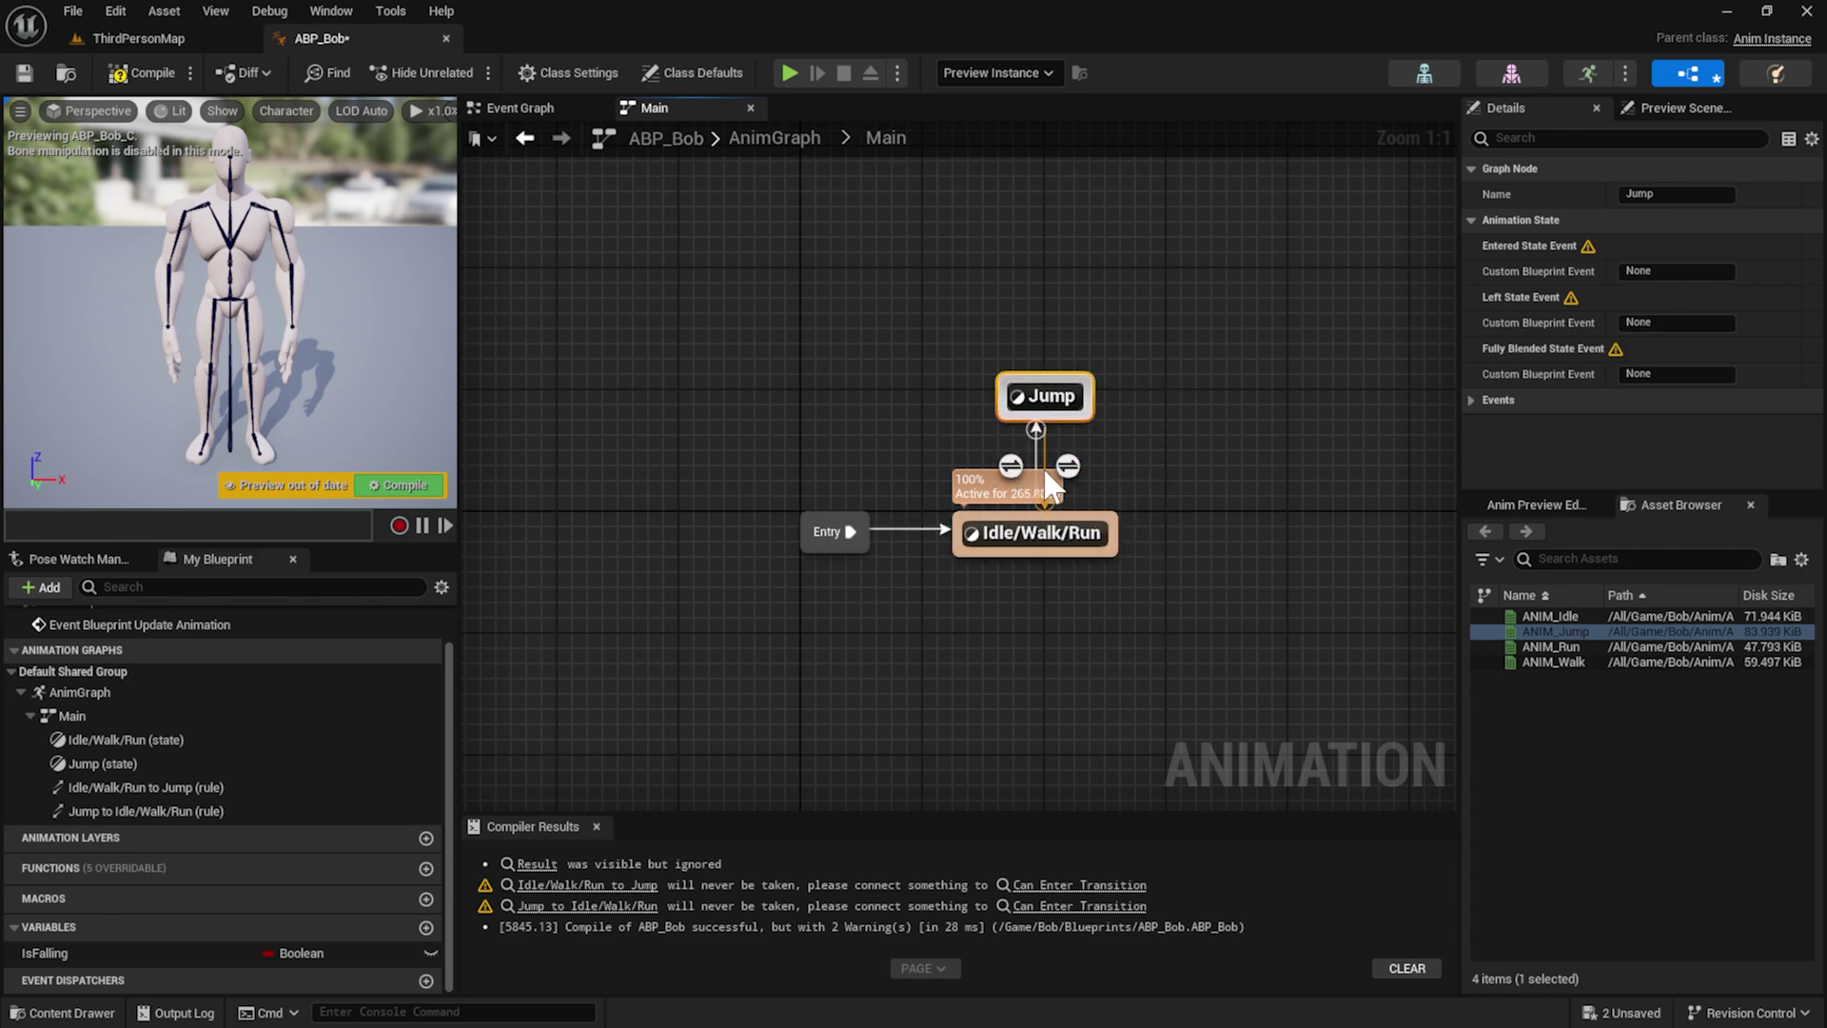
{"action": "left_click", "coordinate": [133, 73]}
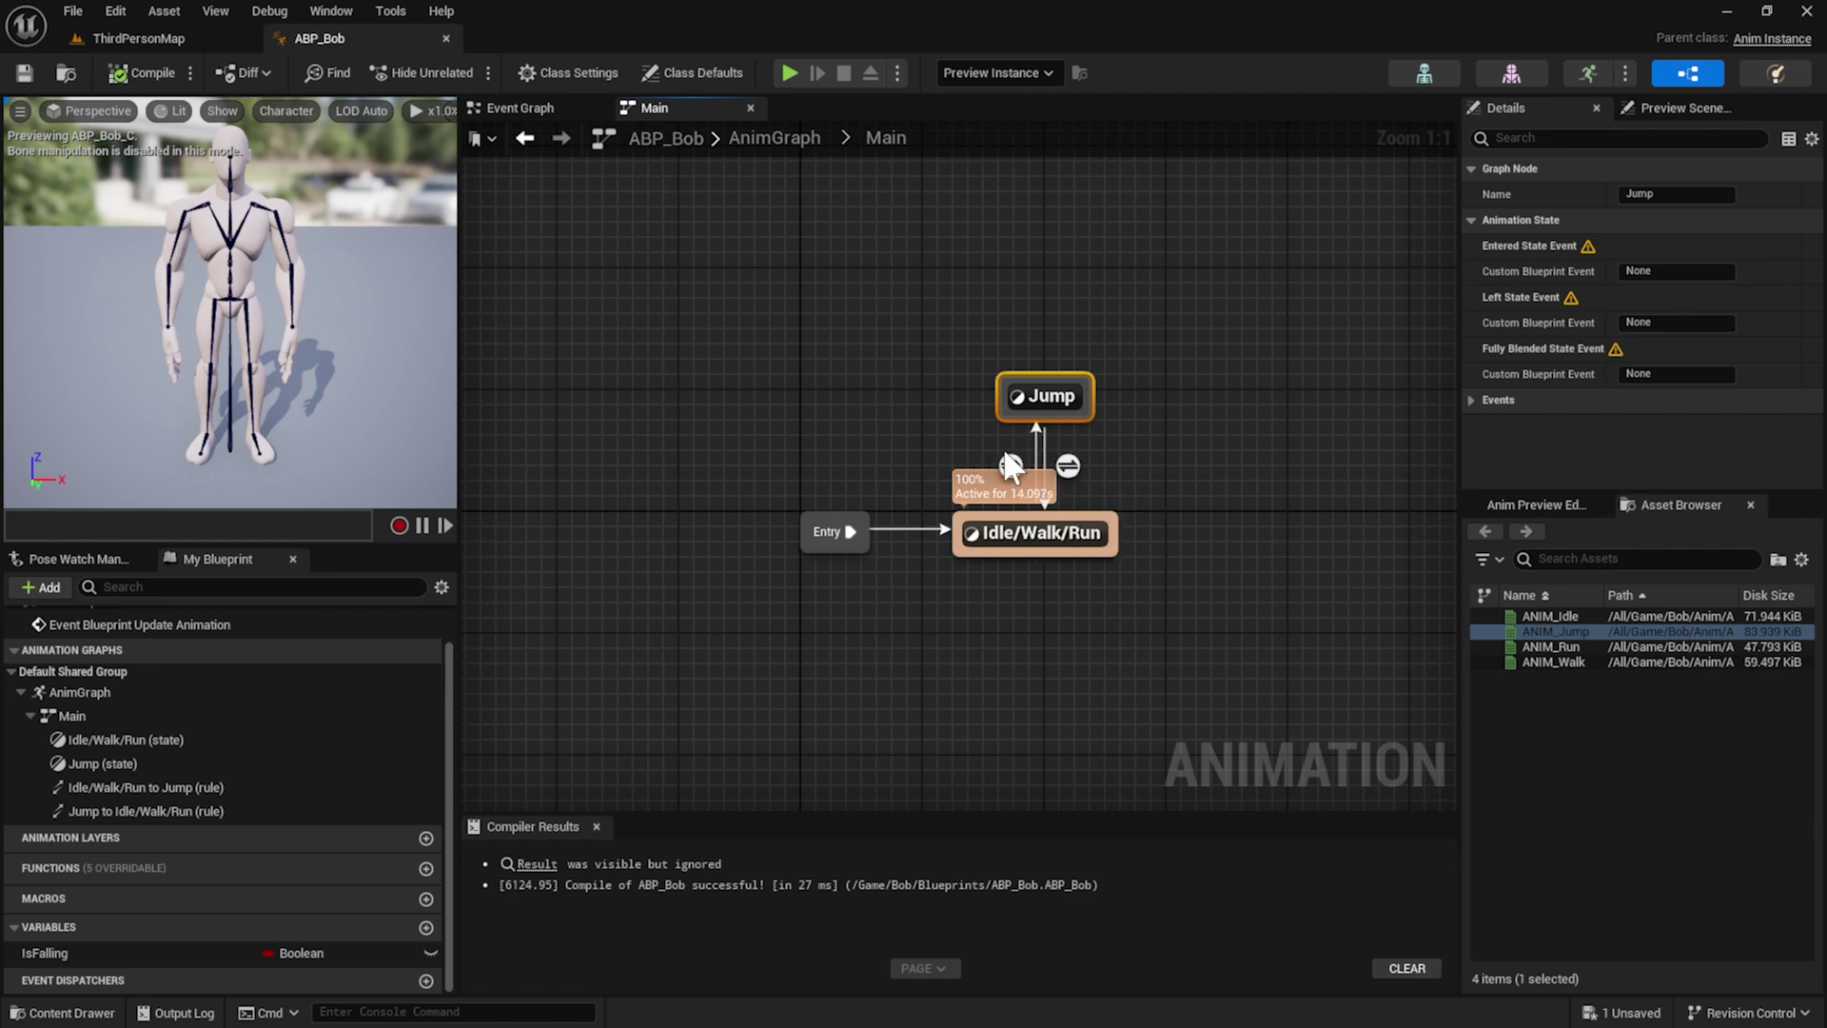
{"action": "mouse_move", "coordinate": [1009, 457]}
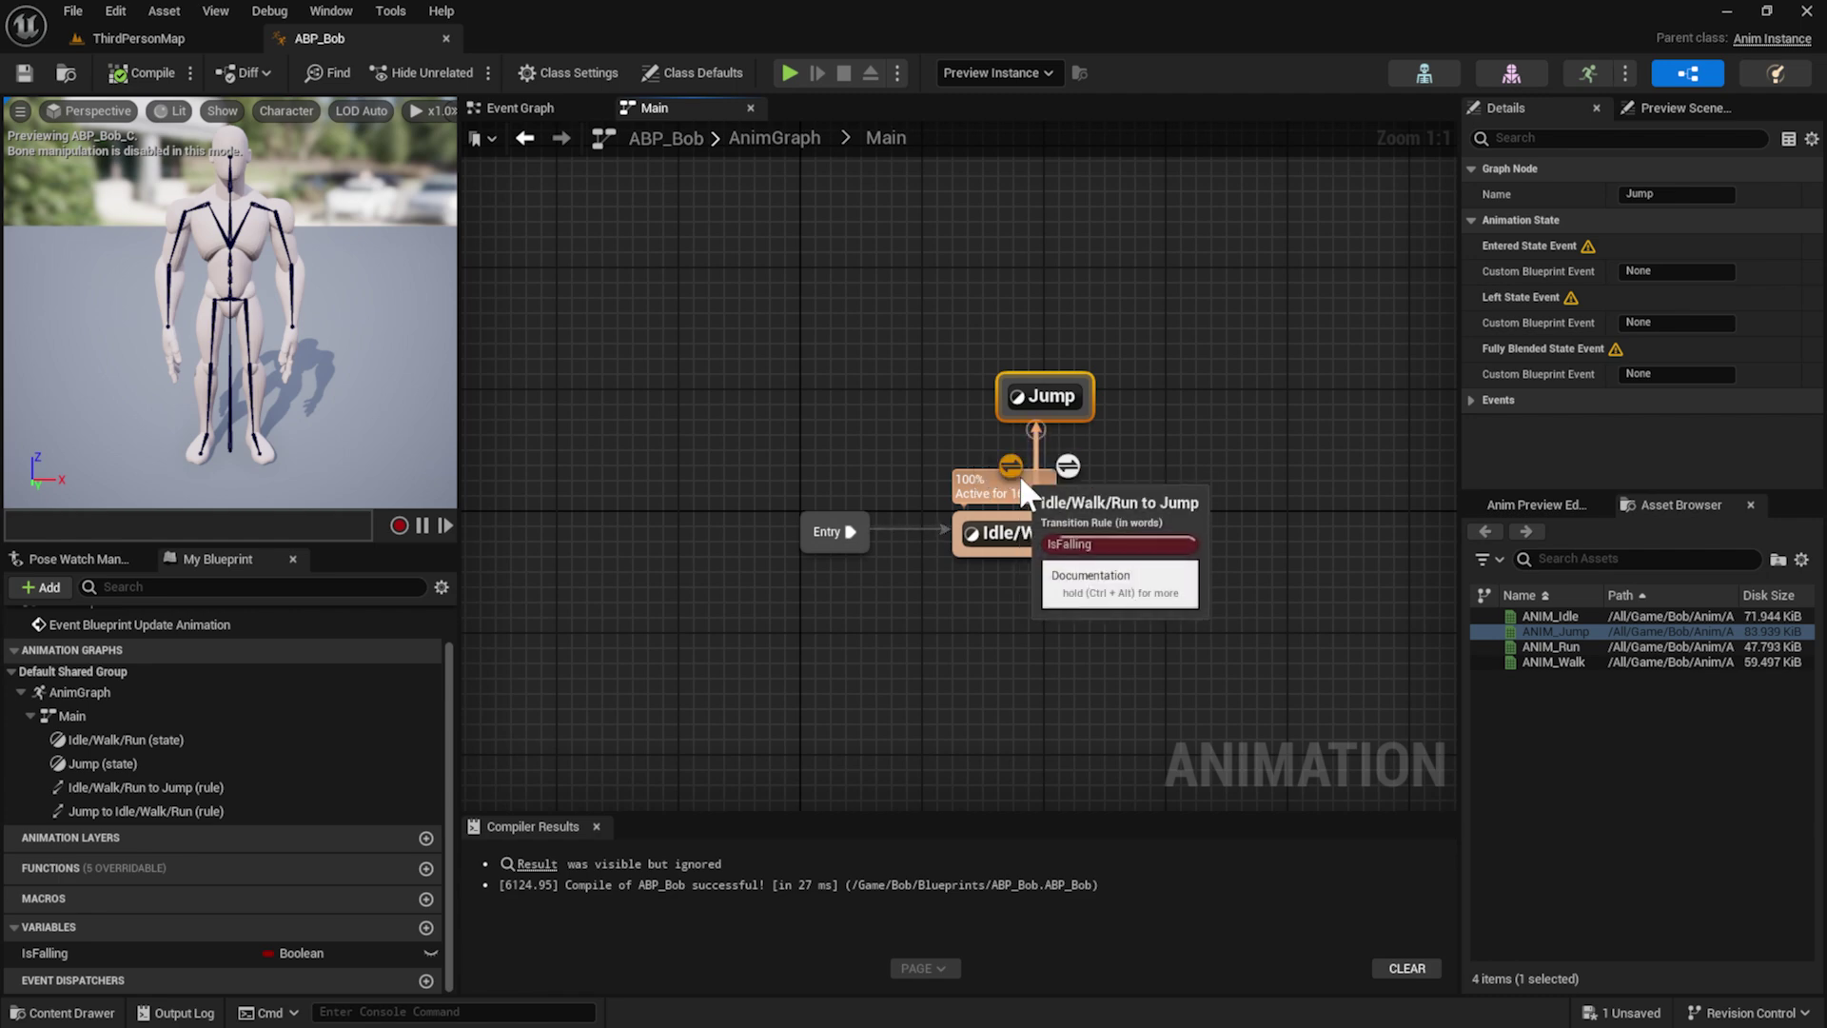
{"action": "left_click", "coordinate": [526, 108]}
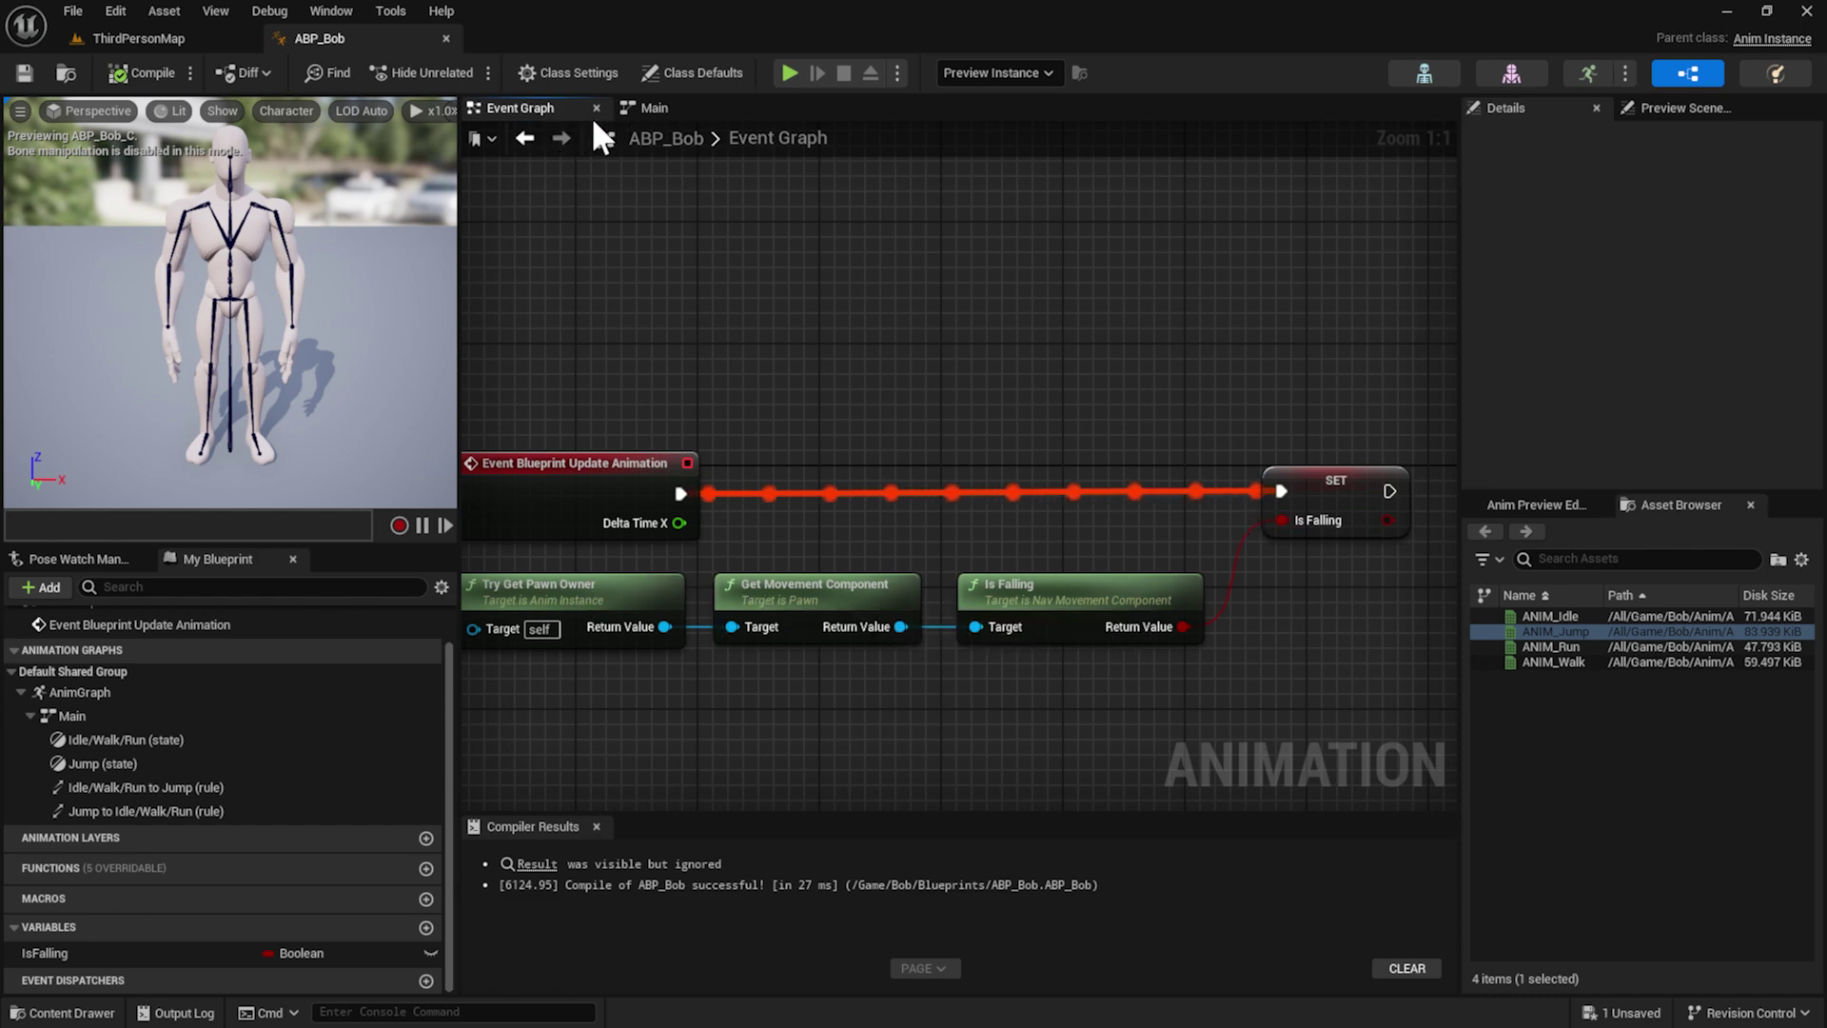
{"action": "left_click", "coordinate": [653, 109]}
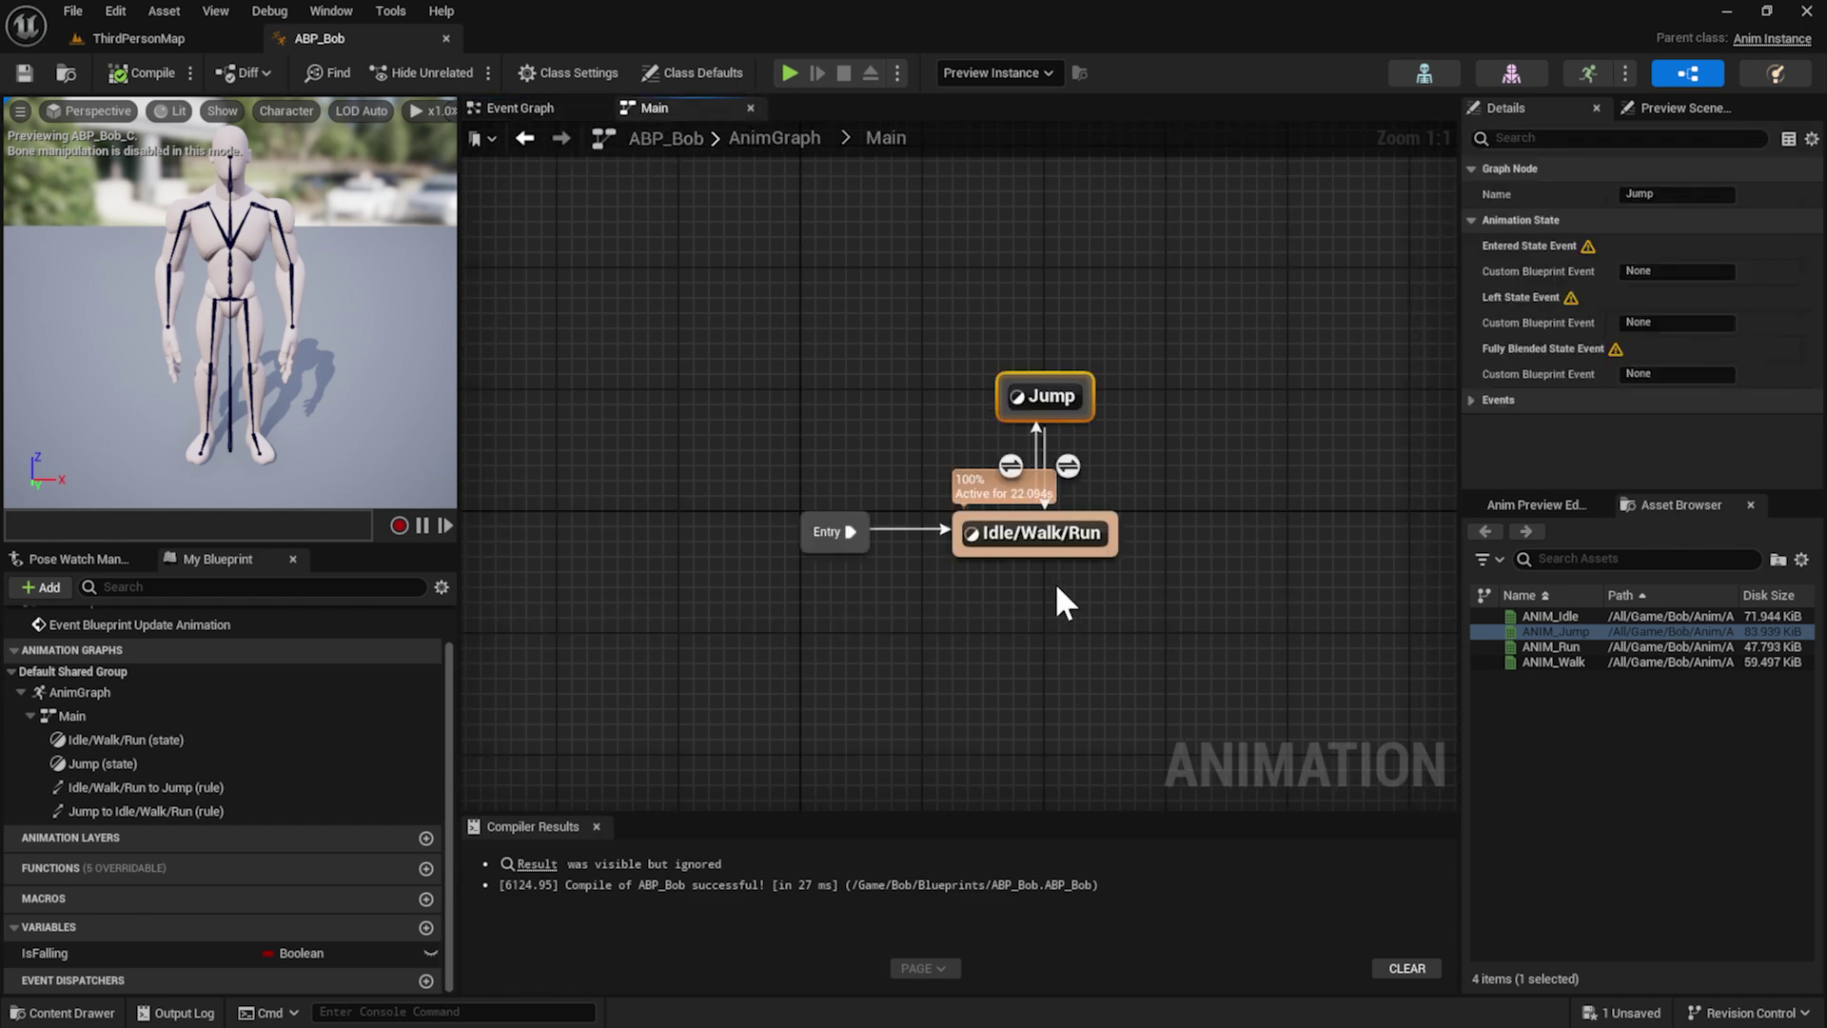
{"action": "mouse_move", "coordinate": [1057, 545]}
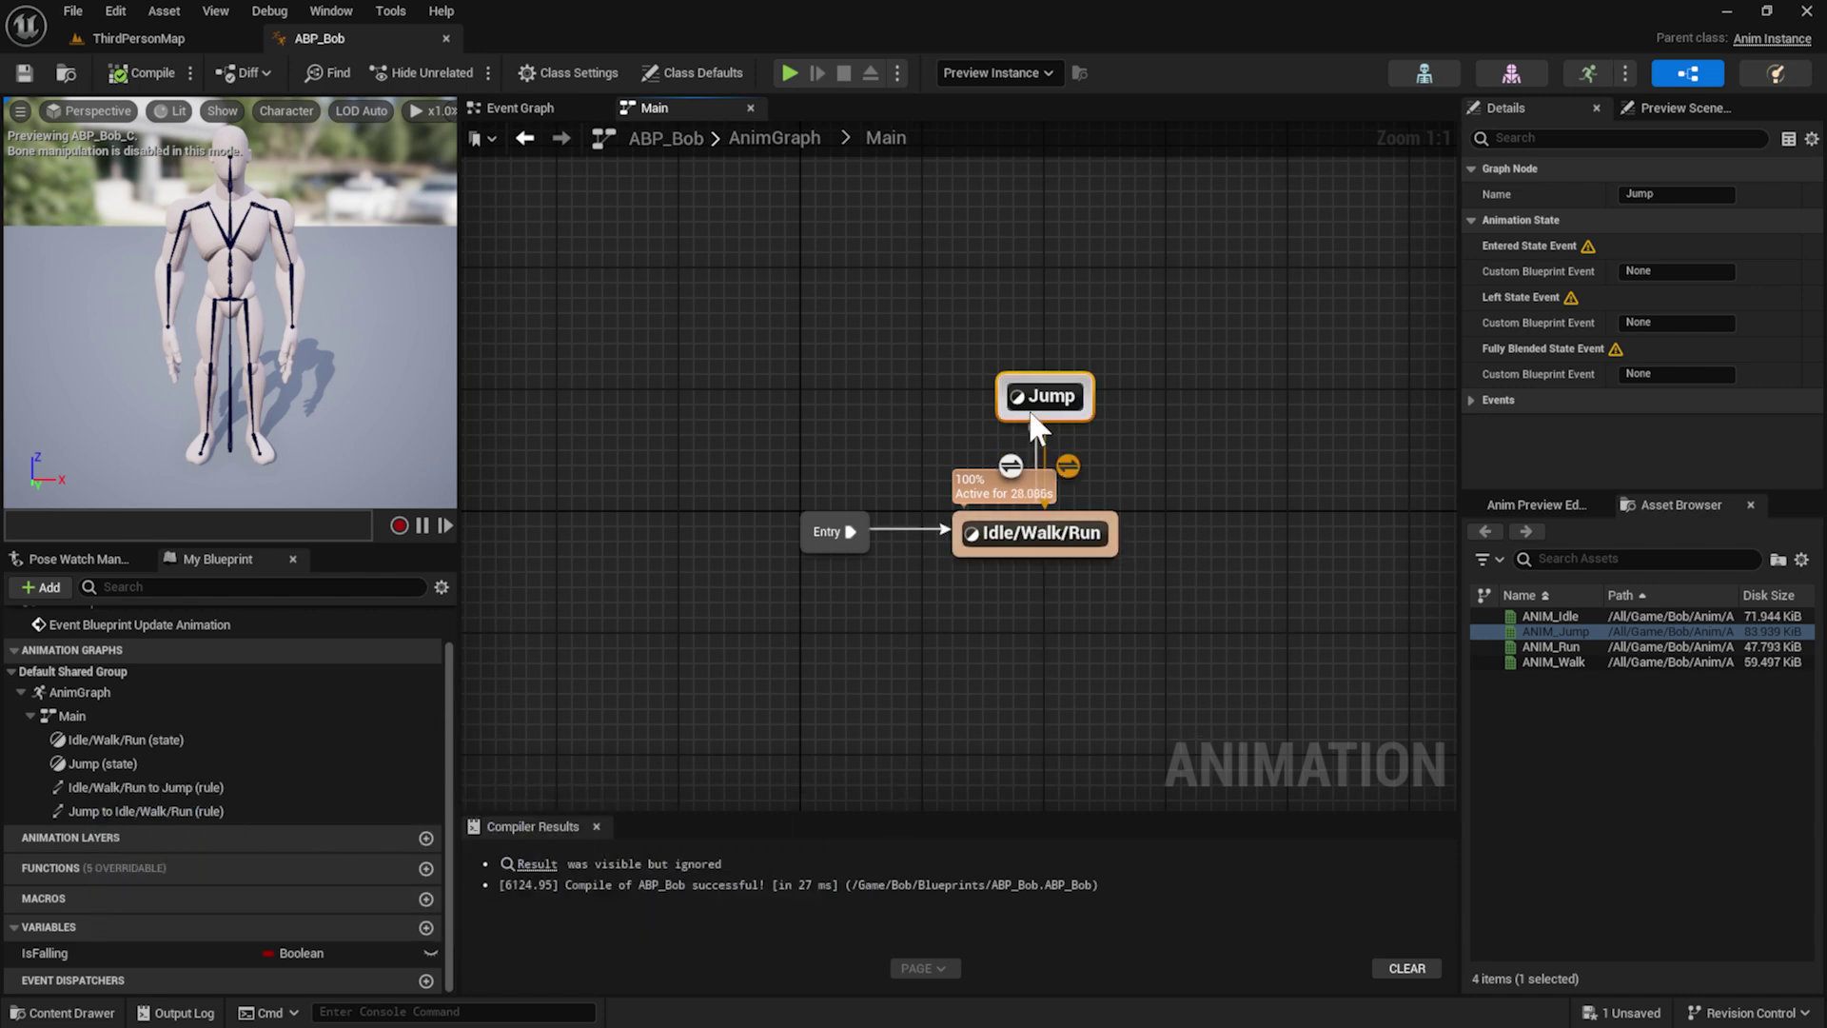
In the Event Graph, add a Get Velocity node from Get Movement Component's Return Value and place it beneath Is Falling
{"action": "left_click", "coordinate": [529, 108]}
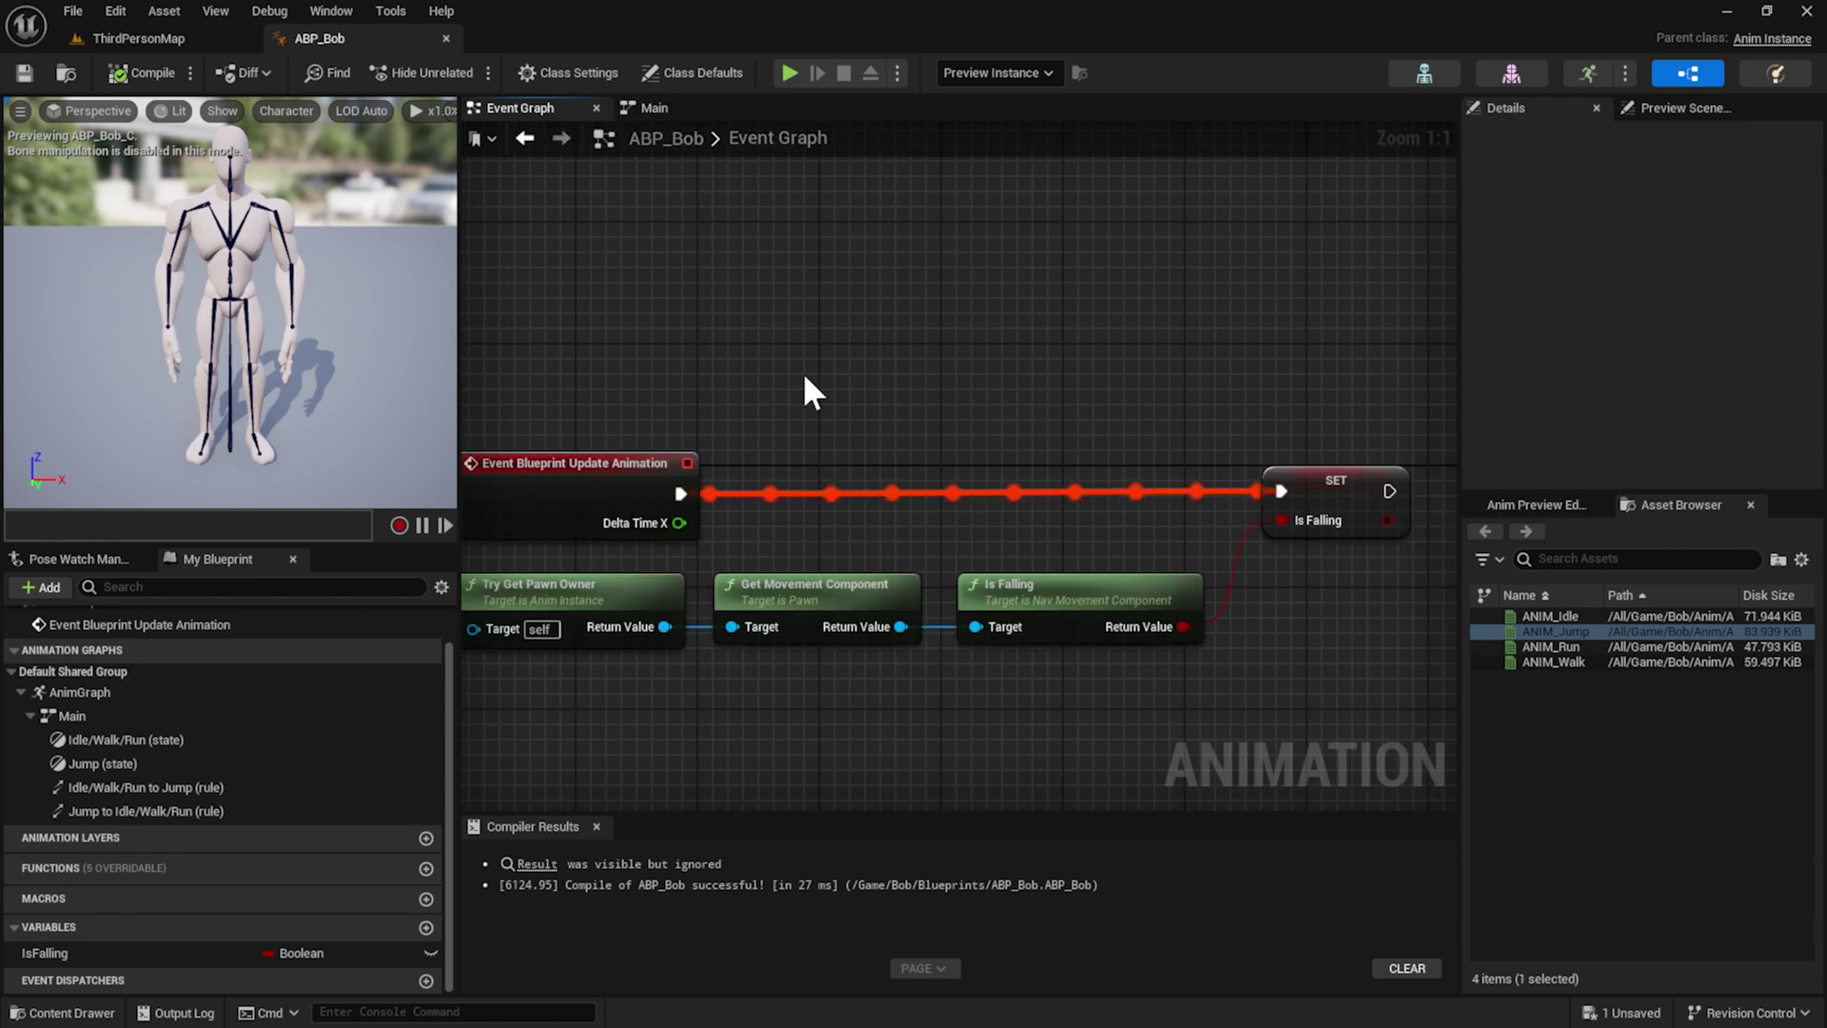
{"action": "right_click_drag", "start_coordinate": [883, 414], "coordinate": [886, 319]}
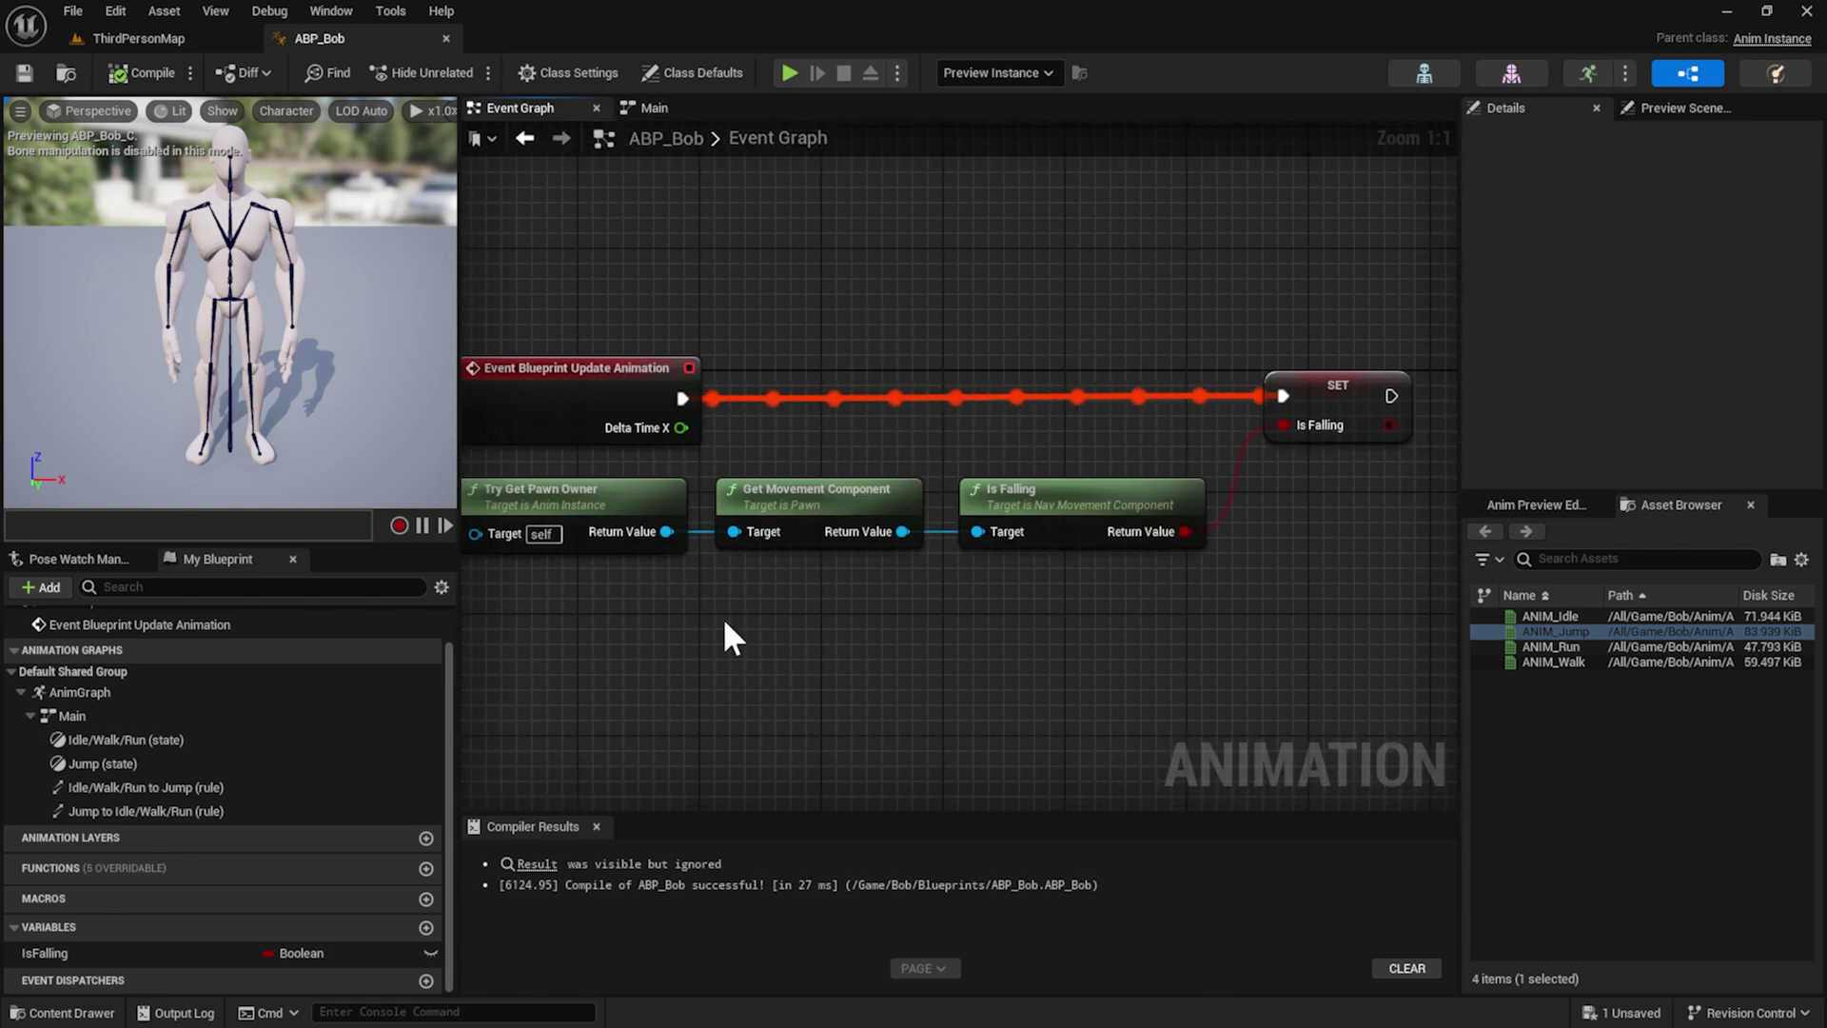
{"action": "left_click_drag", "start_coordinate": [903, 531], "coordinate": [971, 649]}
{"action": "type", "text": "get velo"}
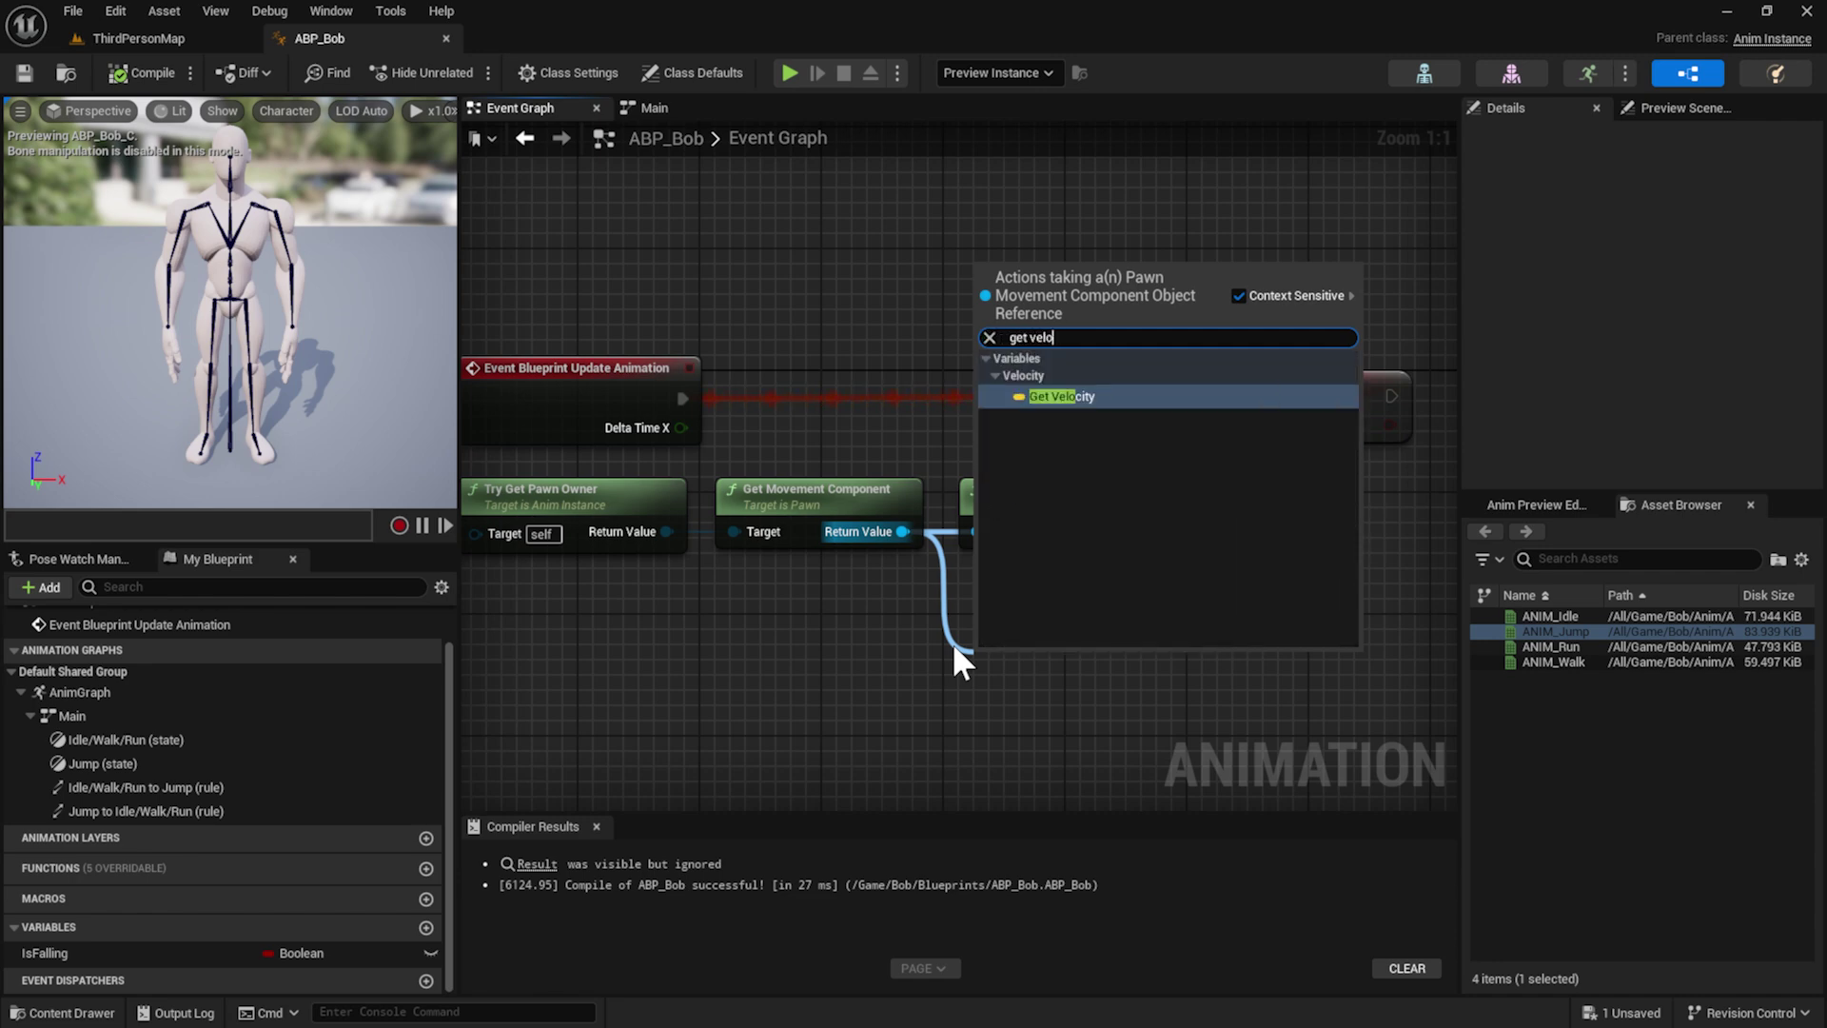
{"action": "left_click", "coordinate": [1064, 396]}
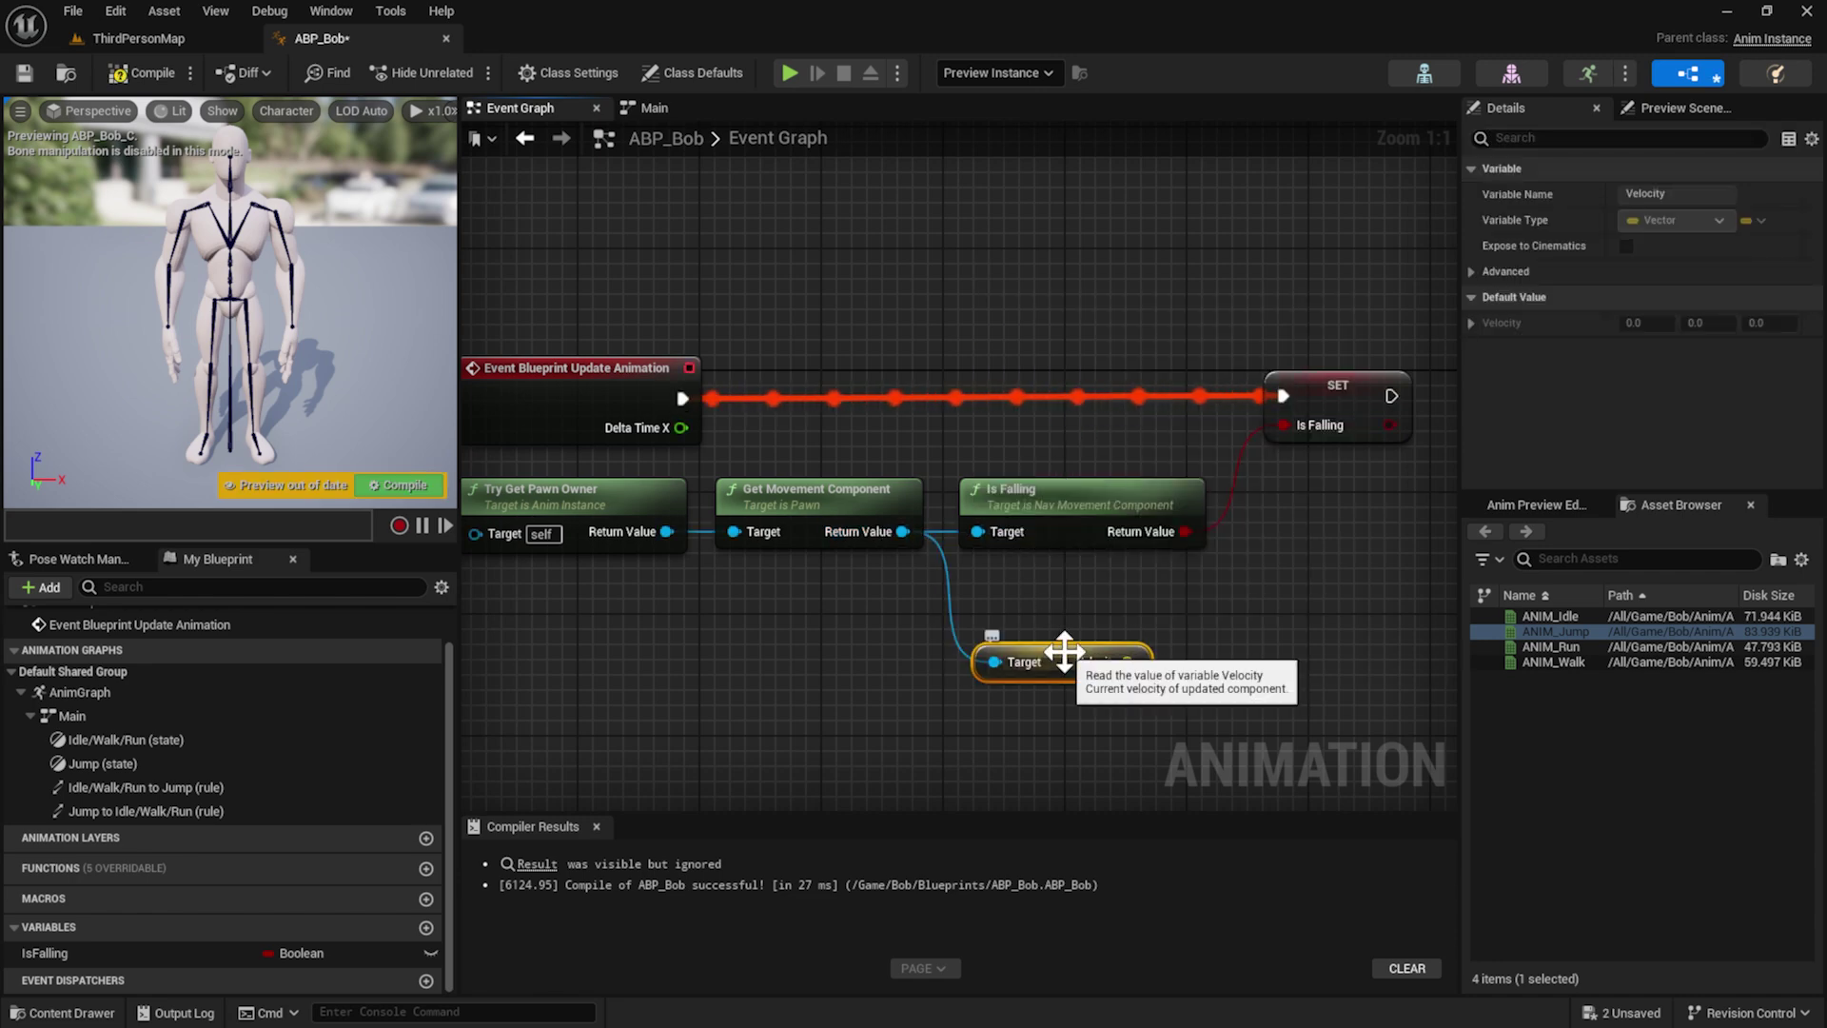
{"action": "left_click_drag", "start_coordinate": [1063, 647], "coordinate": [1047, 572]}
{"action": "right_click_drag", "start_coordinate": [921, 509], "coordinate": [763, 527]}
{"action": "left_click", "coordinate": [651, 499]}
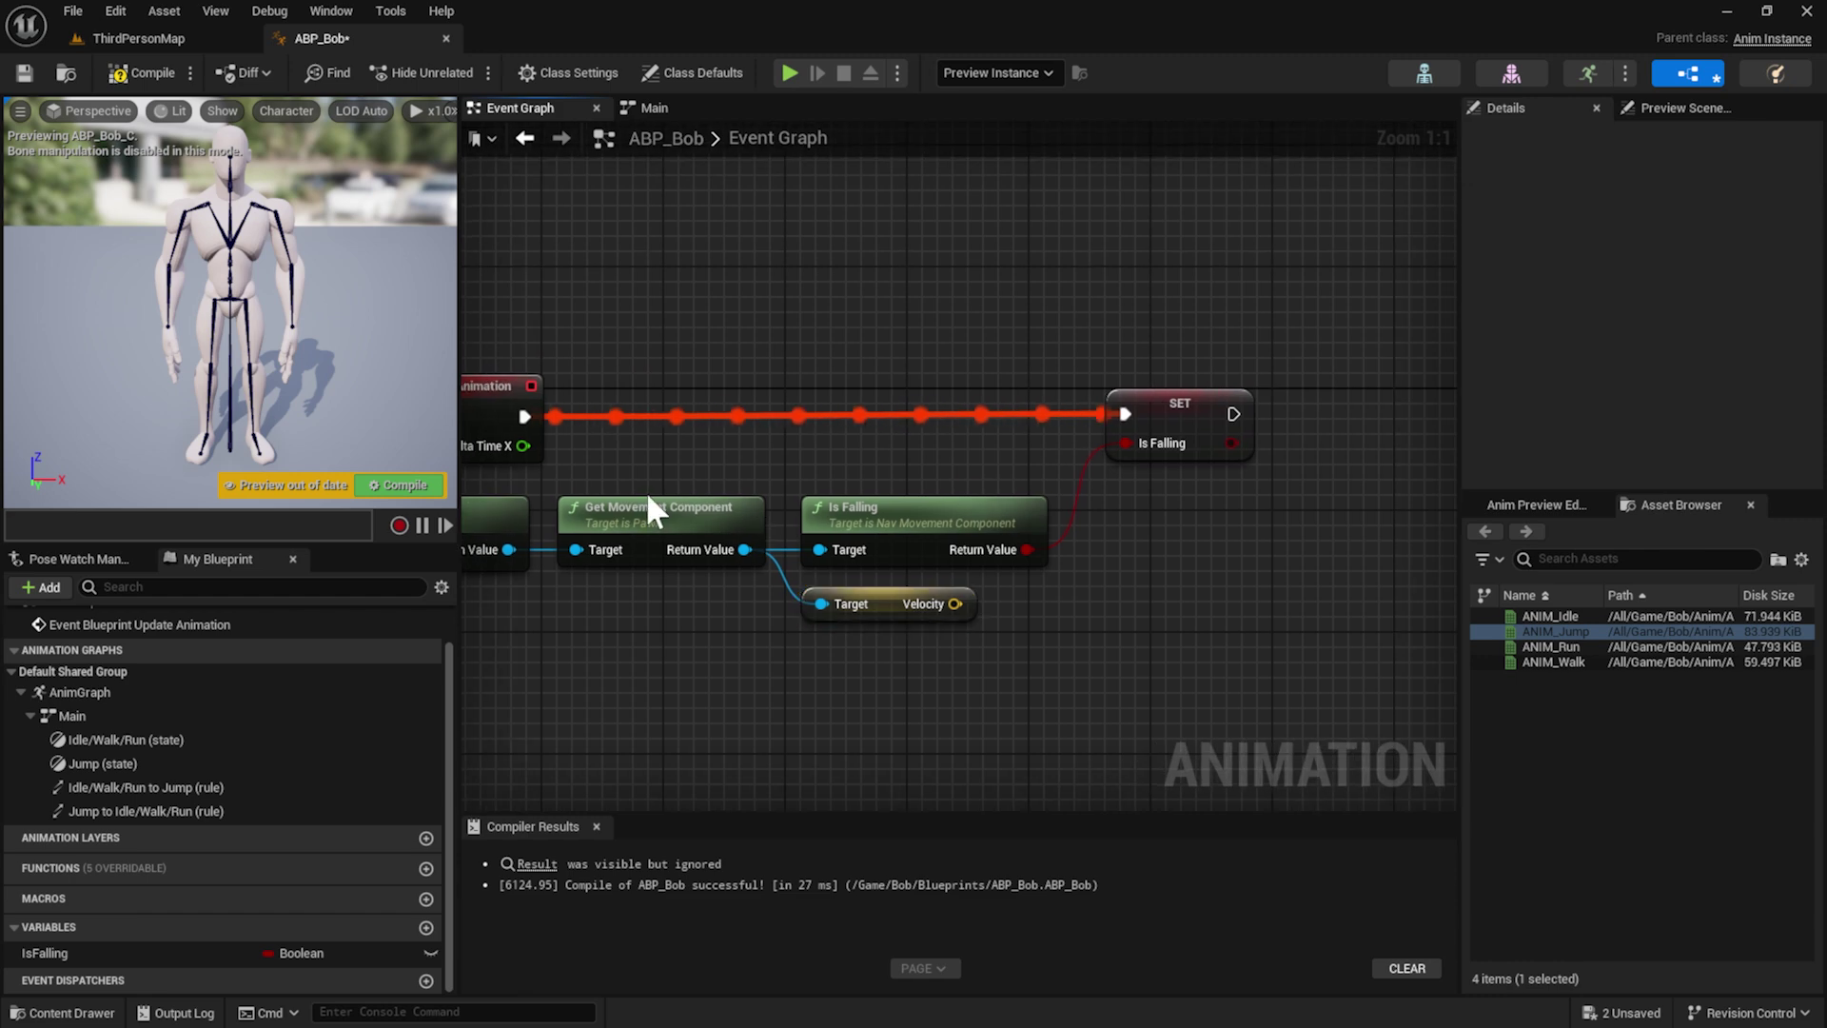
Add a Vector Length node fed by Velocity and place it directly beside the Velocity node
{"action": "left_click", "coordinate": [901, 588]}
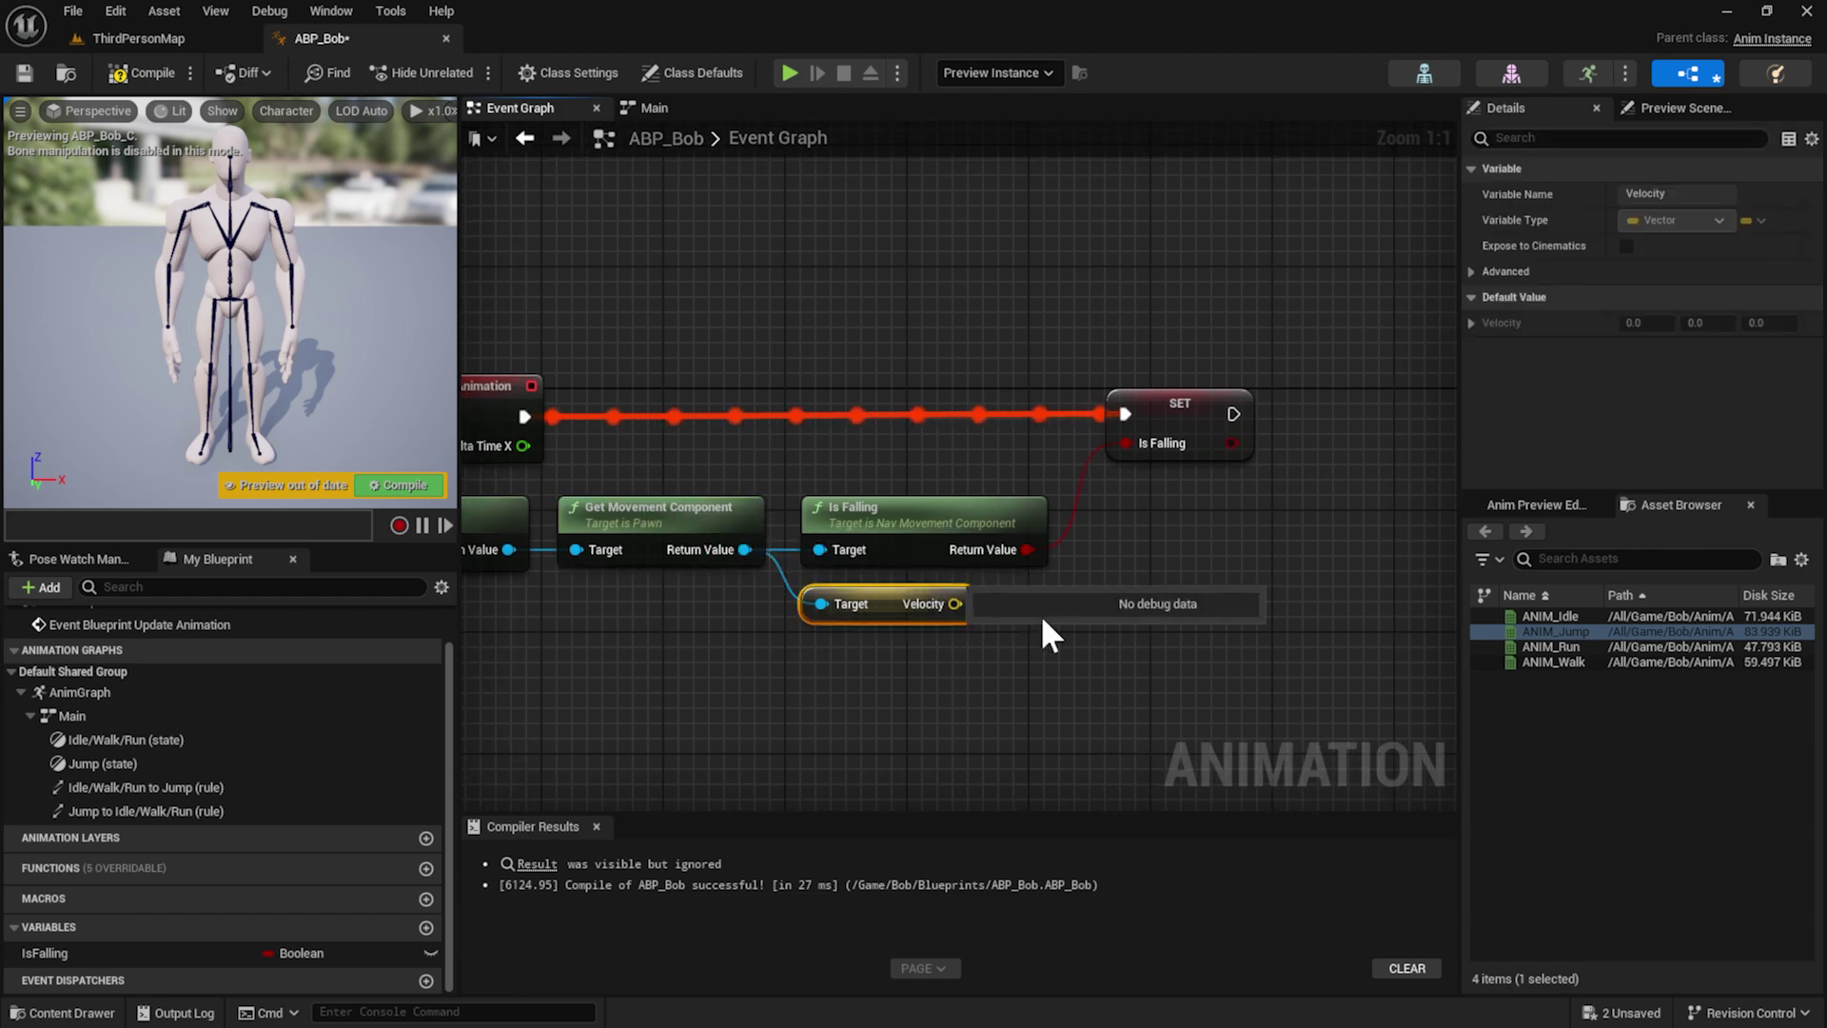
{"action": "right_click", "coordinate": [884, 663]}
{"action": "left_click", "coordinate": [862, 680]}
{"action": "right_click_drag", "start_coordinate": [967, 647], "coordinate": [846, 667]}
{"action": "left_click_drag", "start_coordinate": [831, 624], "coordinate": [922, 652]}
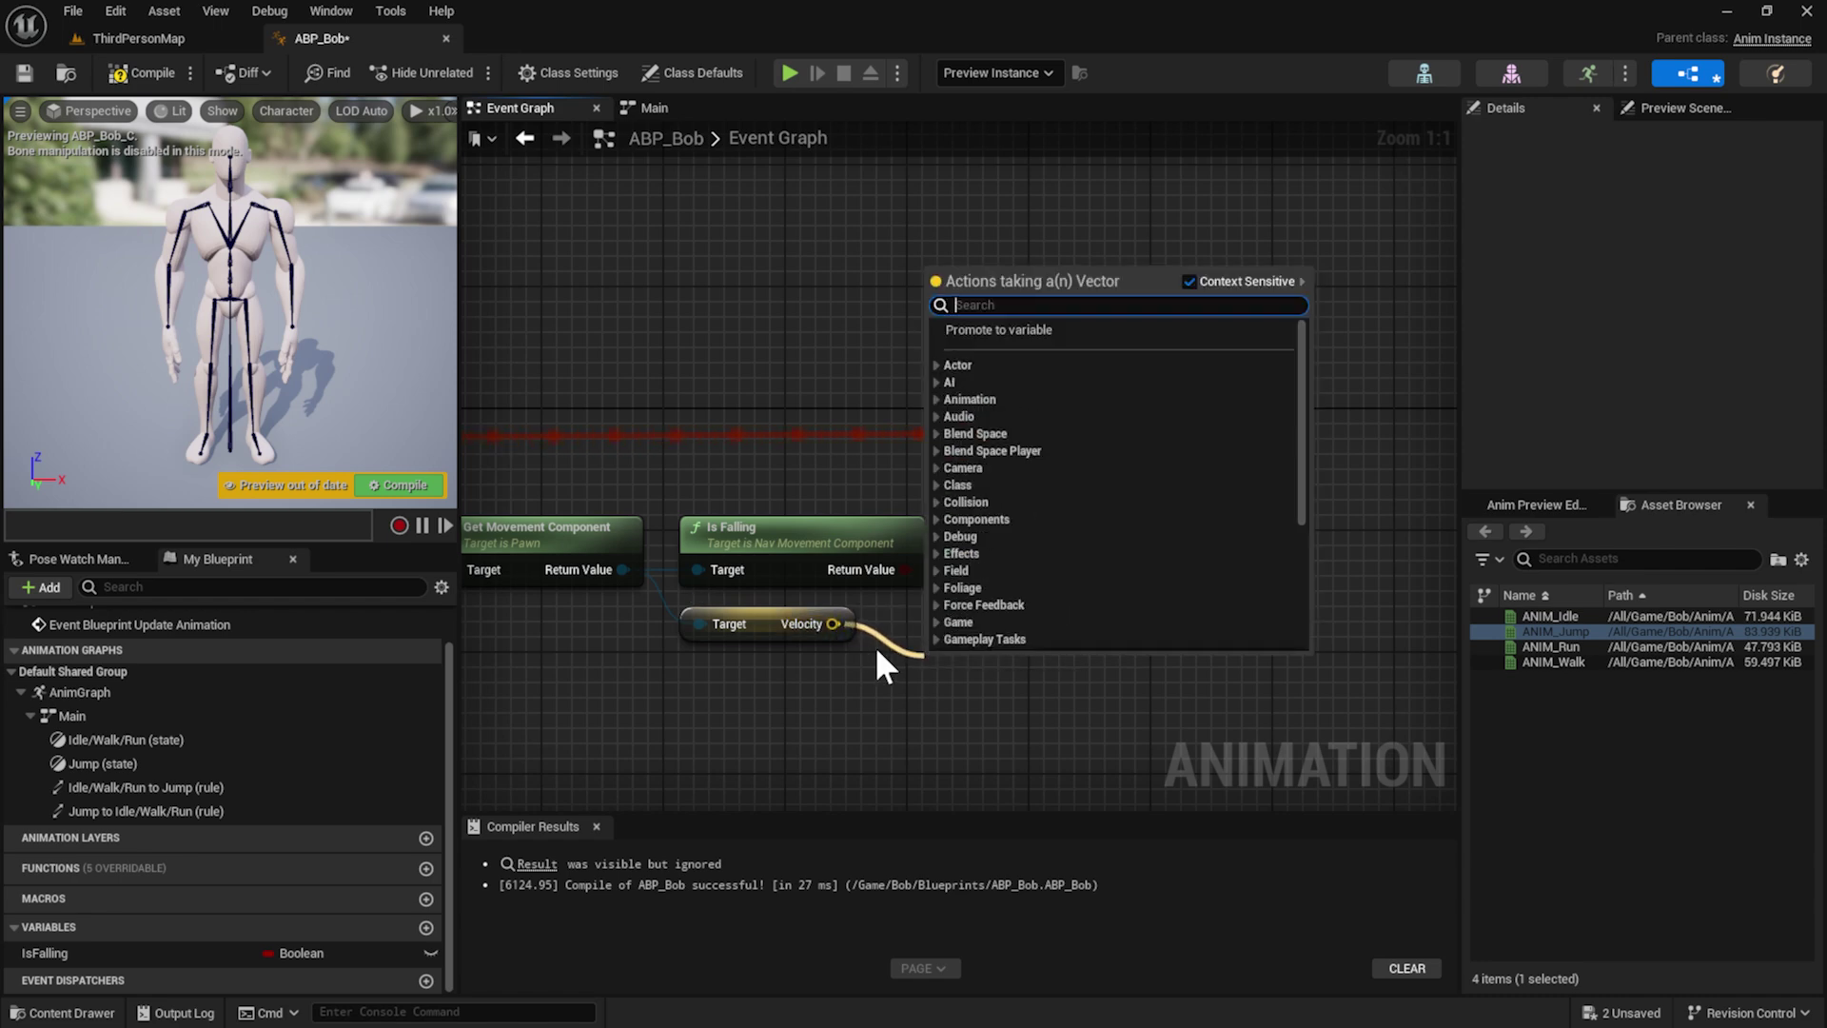
{"action": "type", "text": "length"}
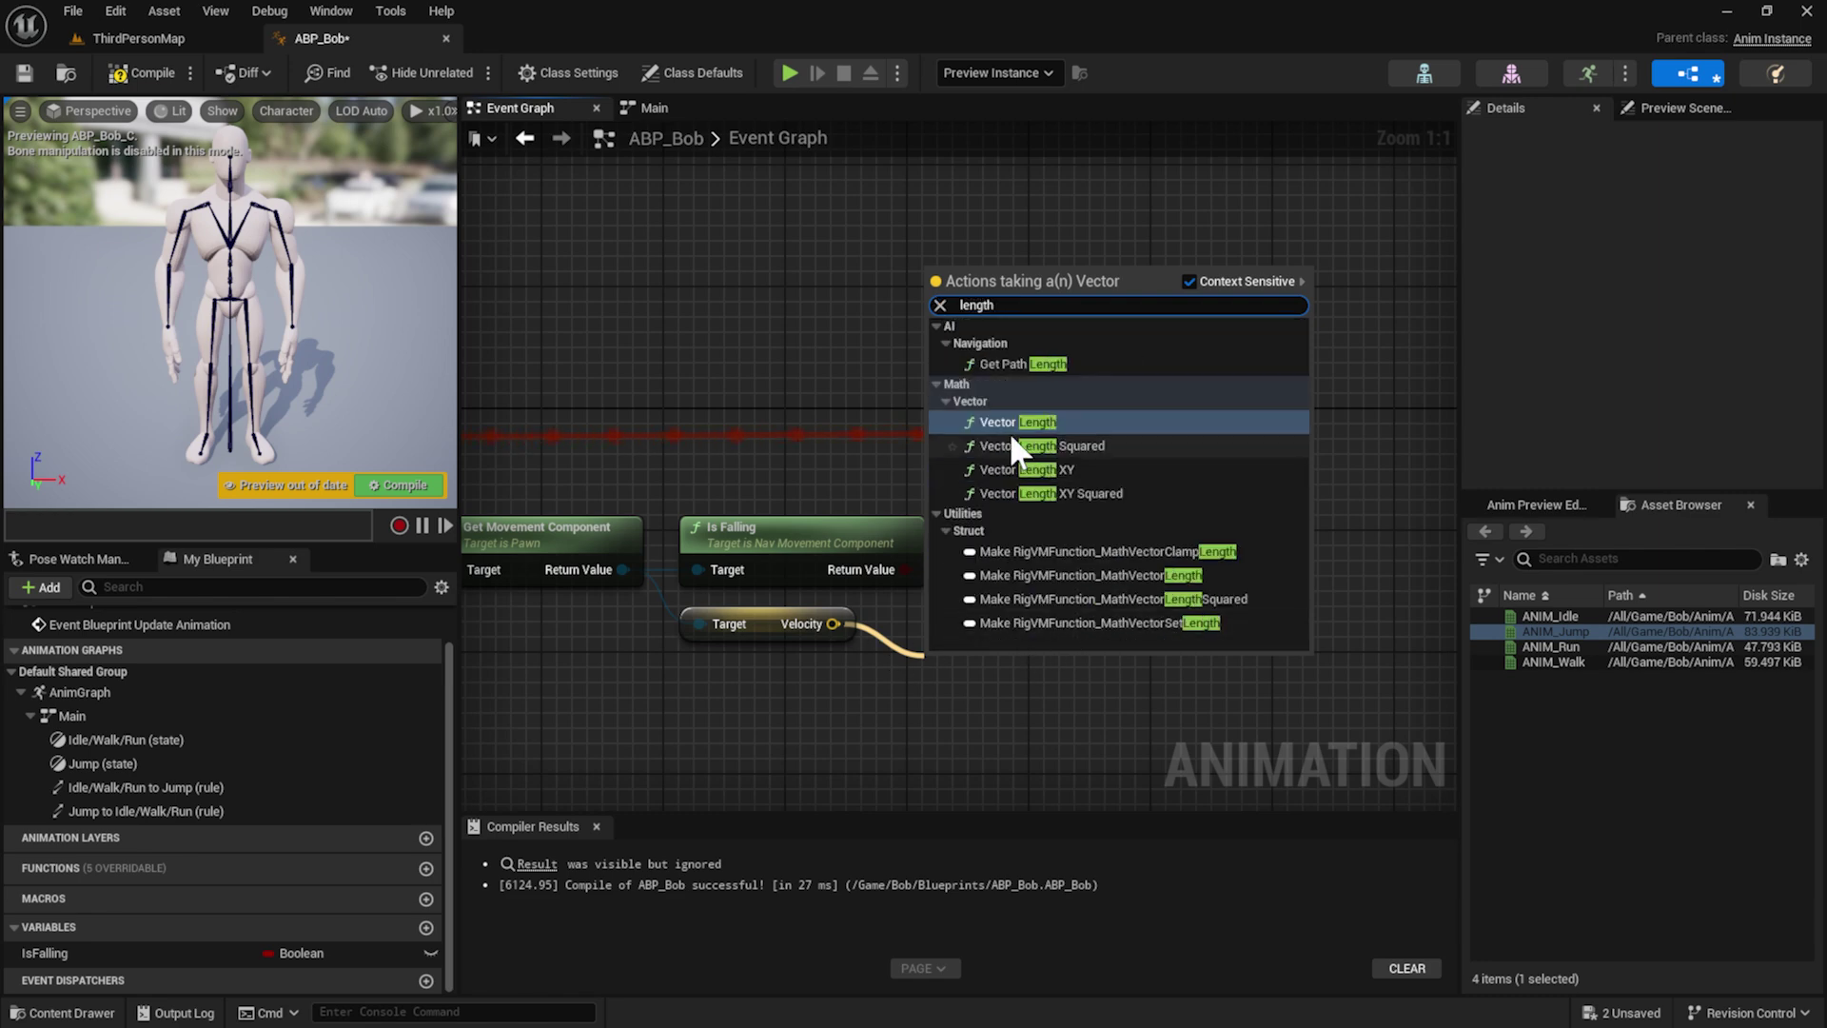
{"action": "left_click", "coordinate": [1044, 425]}
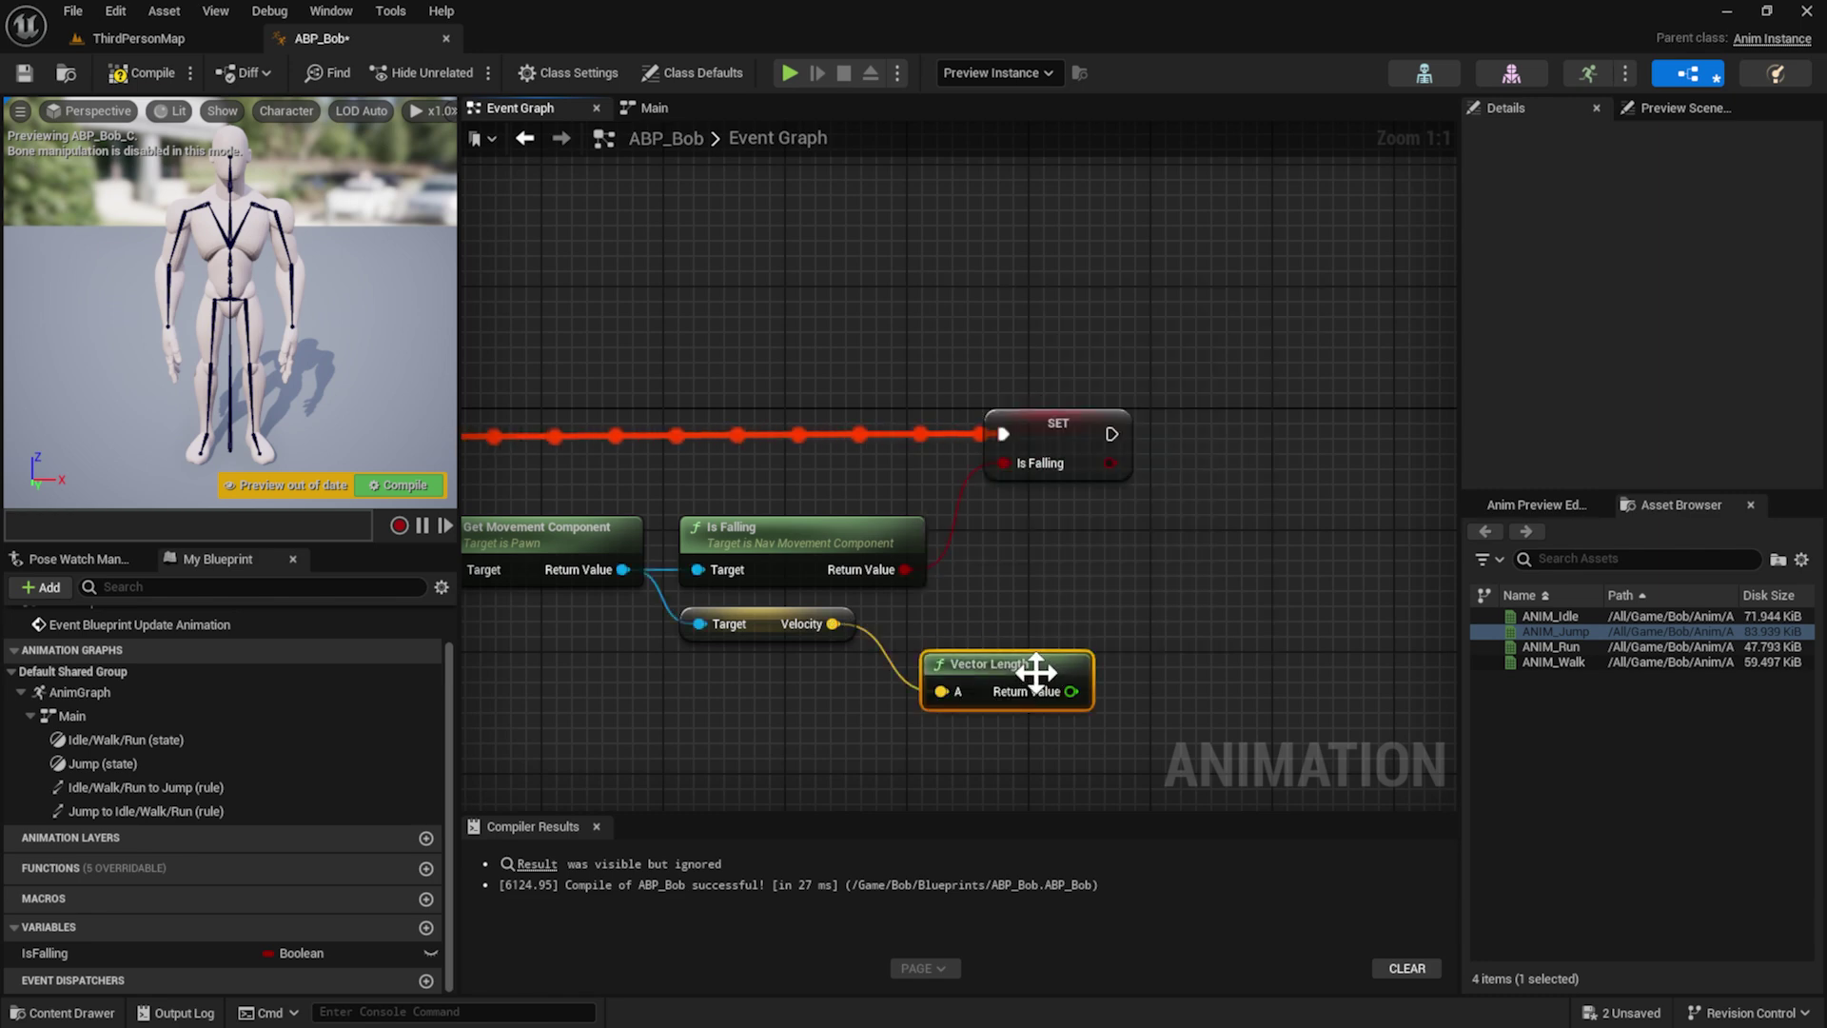
{"action": "left_click_drag", "start_coordinate": [1027, 681], "coordinate": [985, 628]}
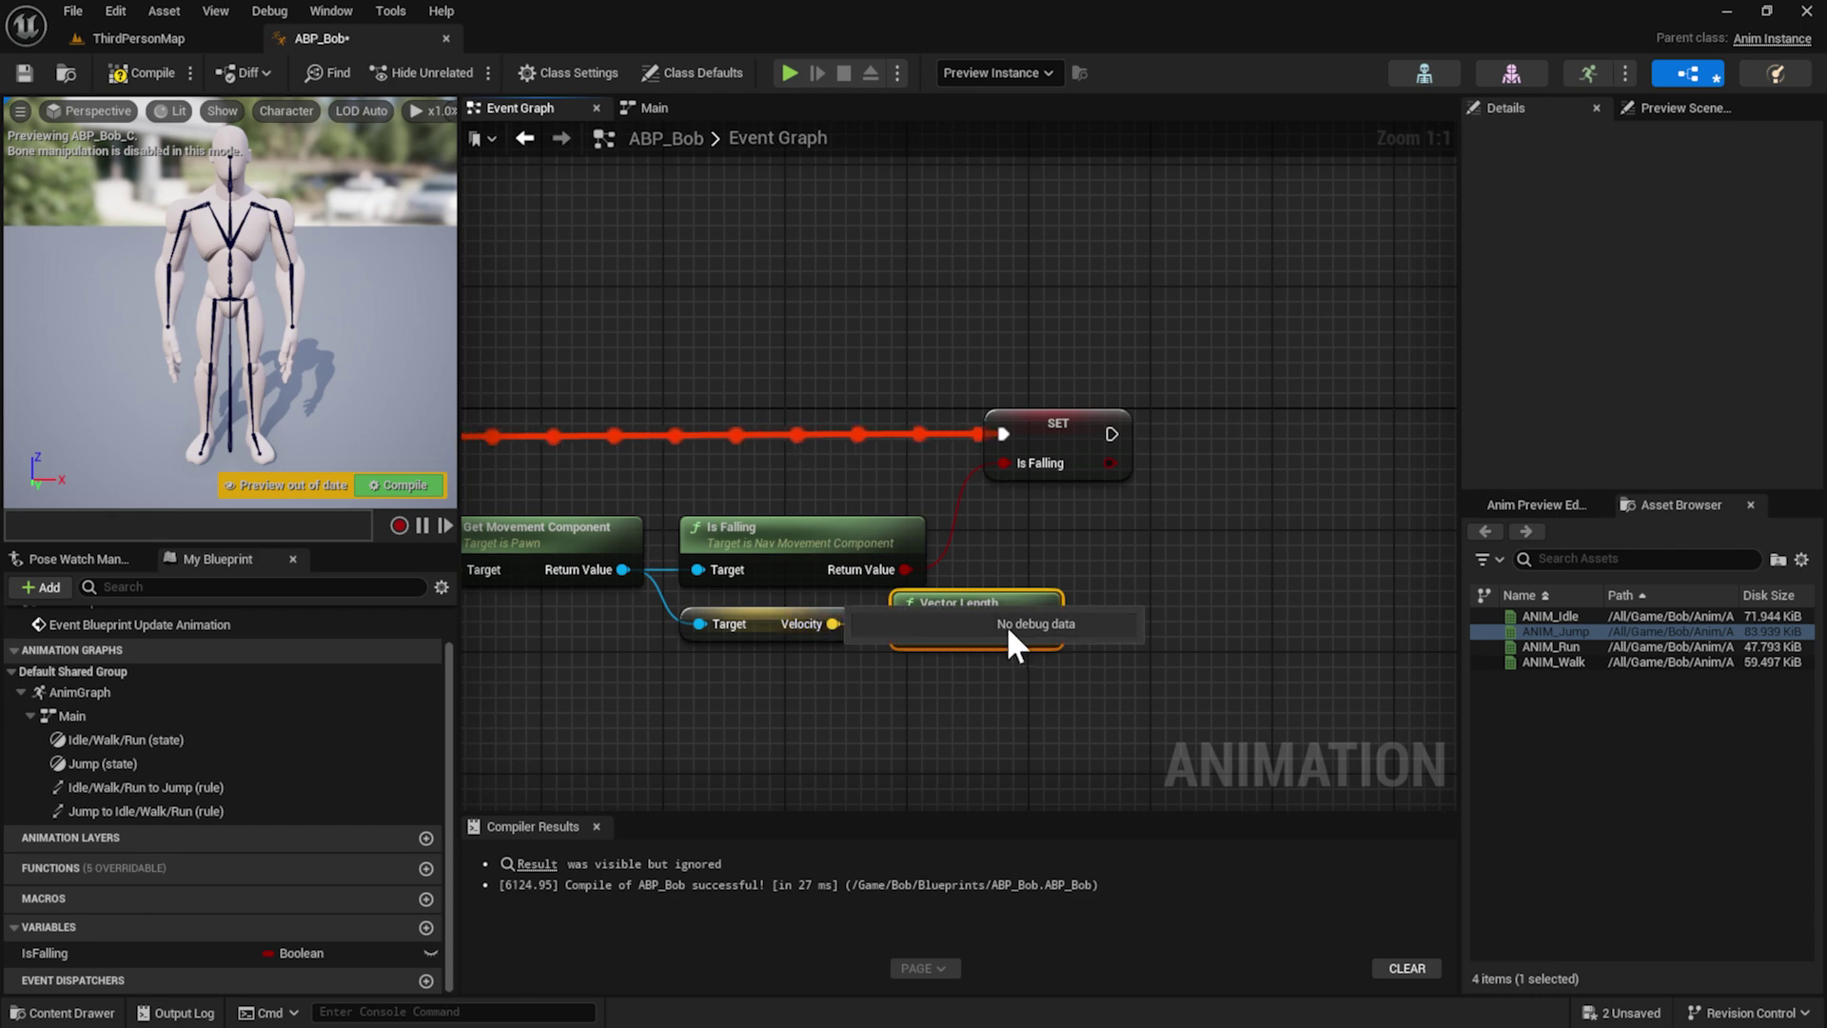
{"action": "left_click", "coordinate": [990, 682]}
{"action": "left_click", "coordinate": [966, 628]}
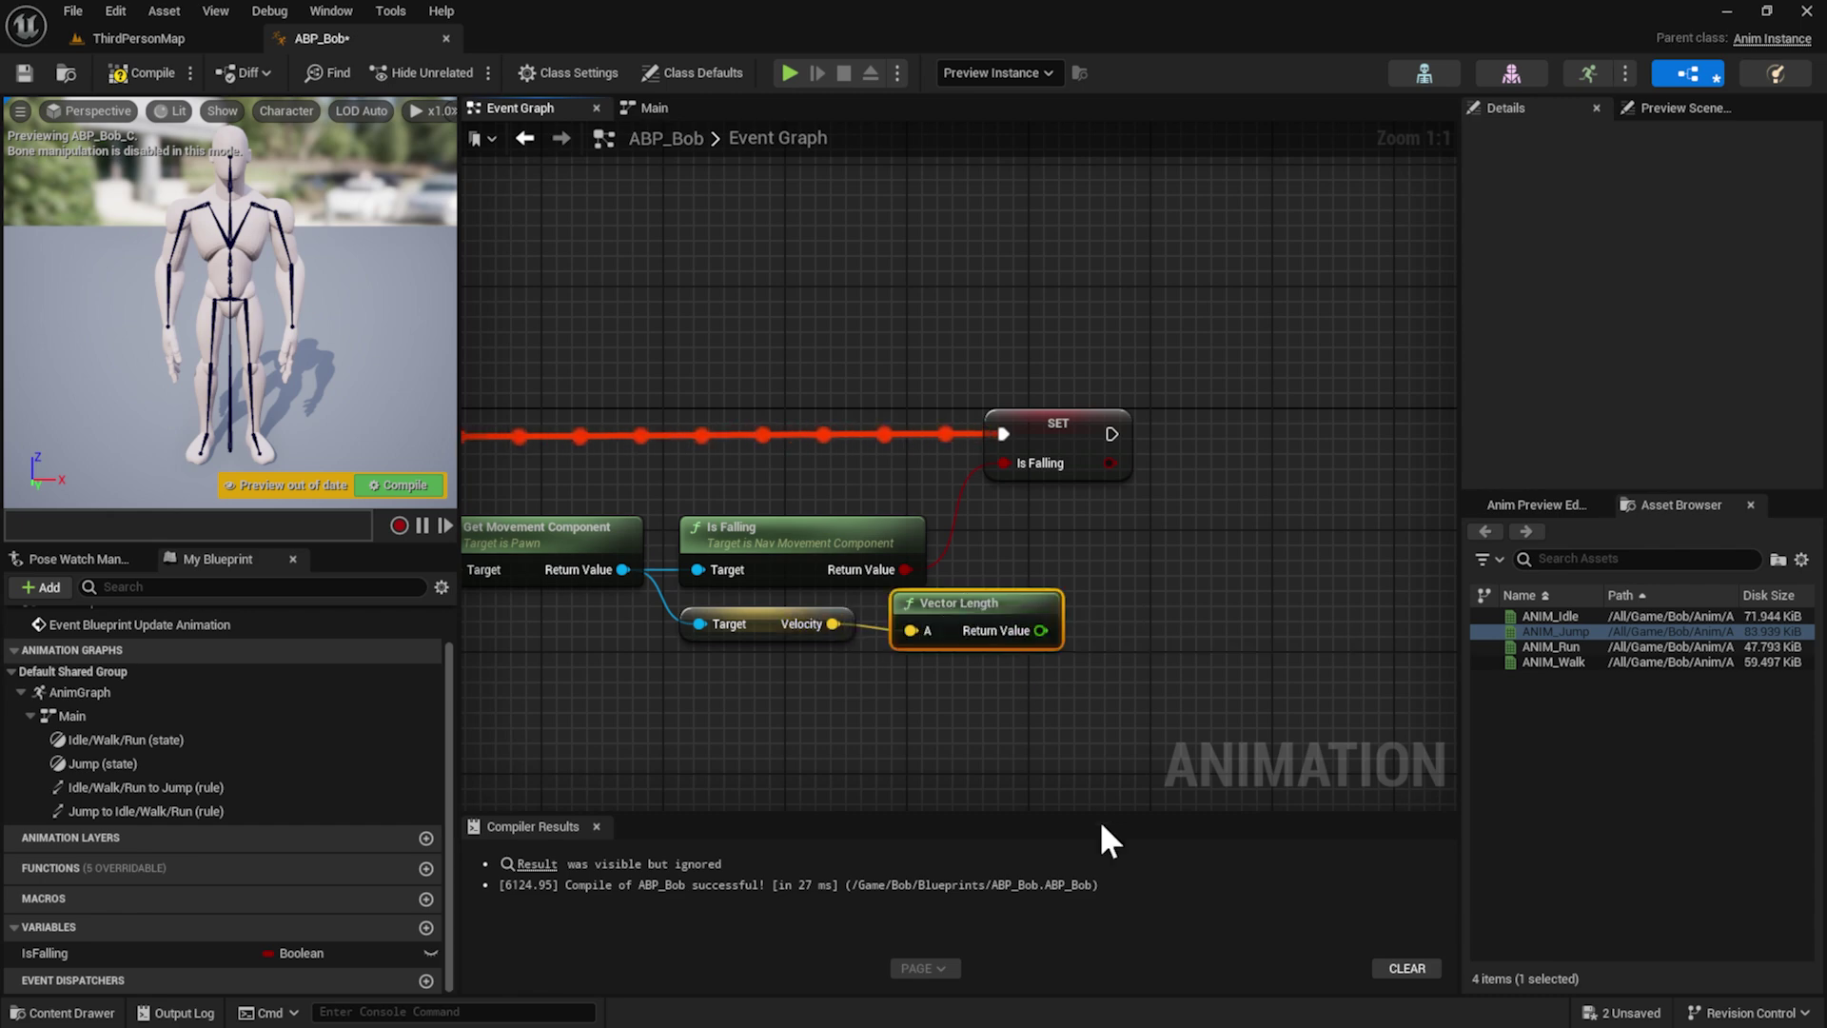
{"action": "right_click_drag", "start_coordinate": [1134, 550], "coordinate": [952, 542]}
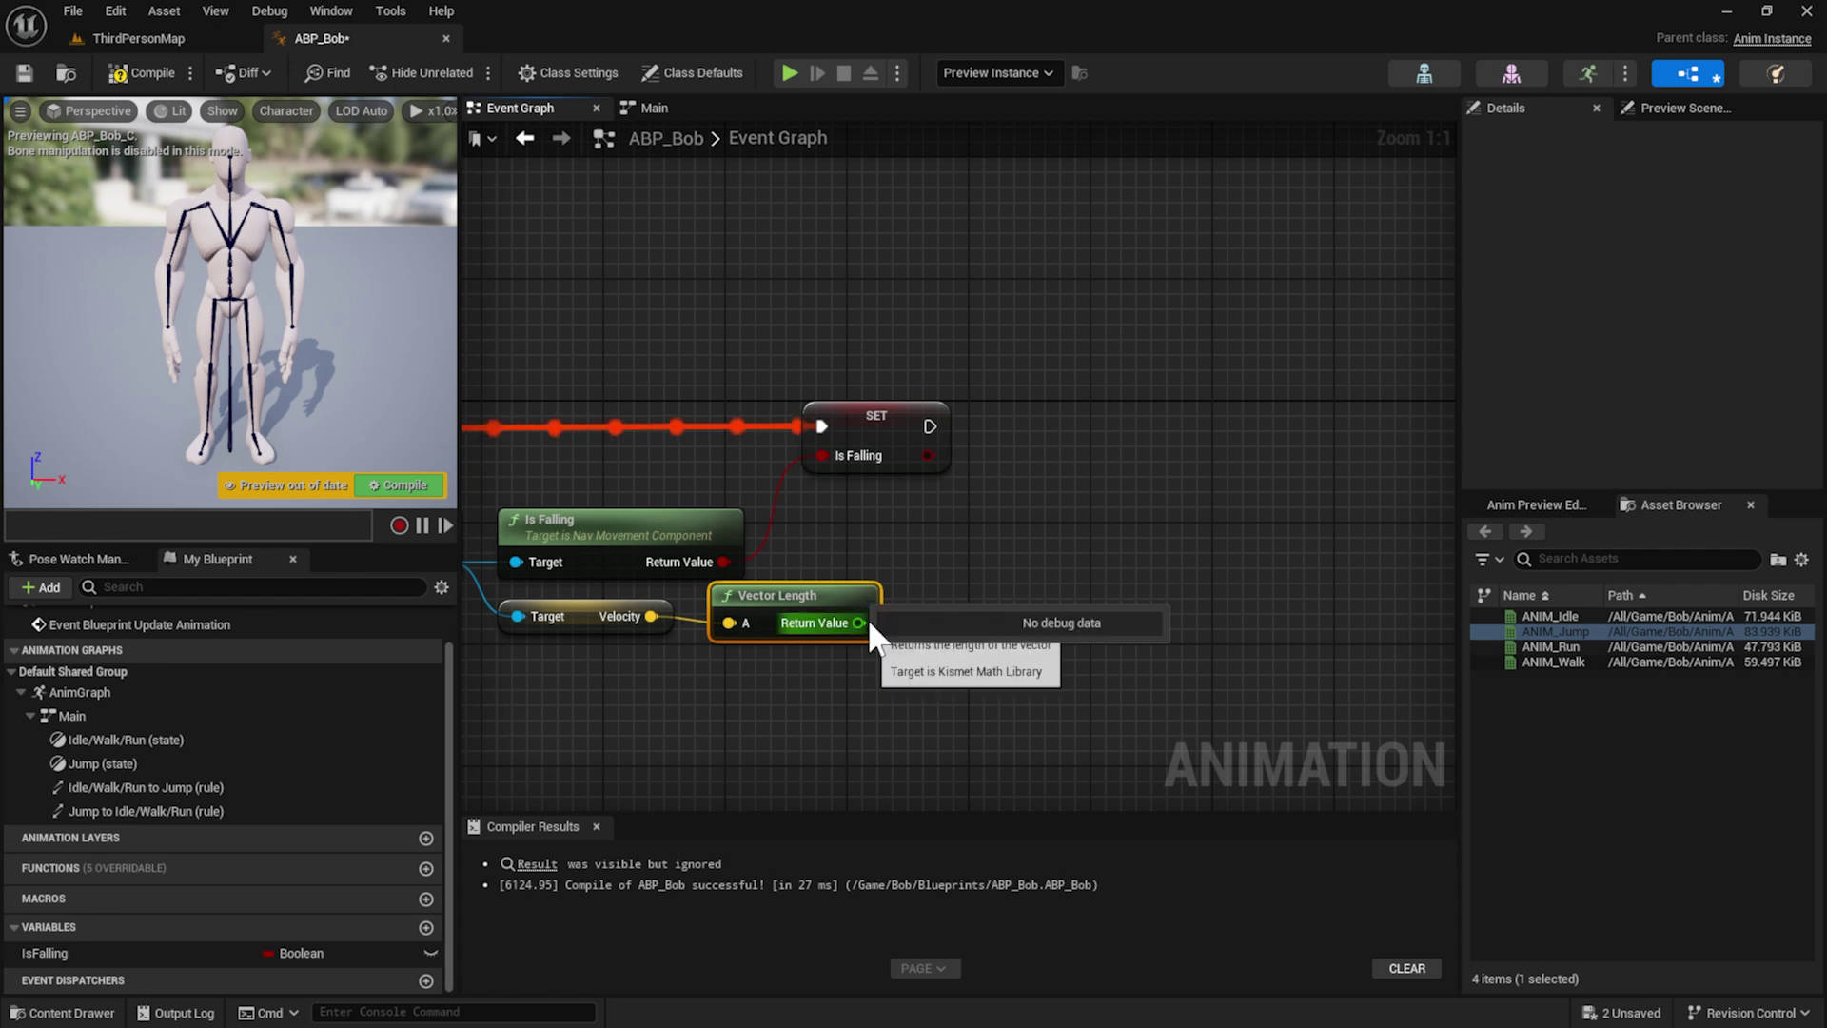
Promote the Vector Length node's Return Value to a new float variable named Speed
{"action": "left_click", "coordinate": [950, 527]}
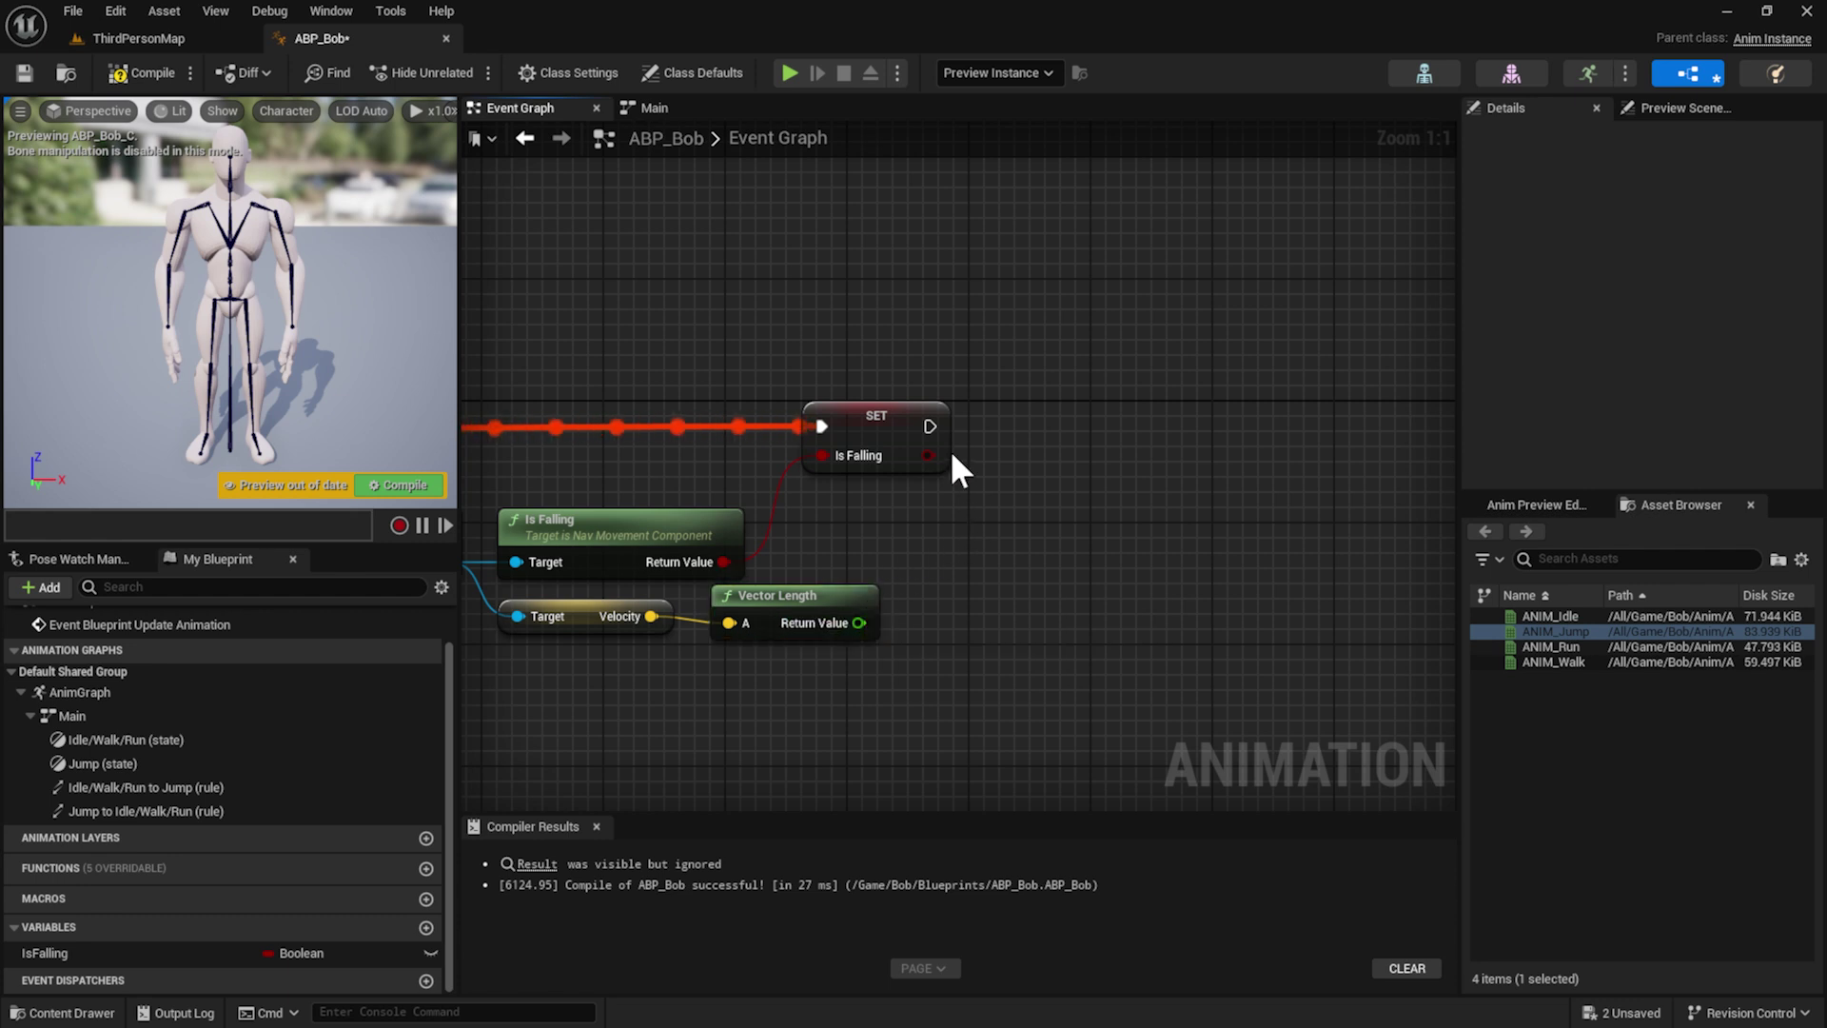
{"action": "left_click_drag", "start_coordinate": [859, 622], "coordinate": [1047, 541]}
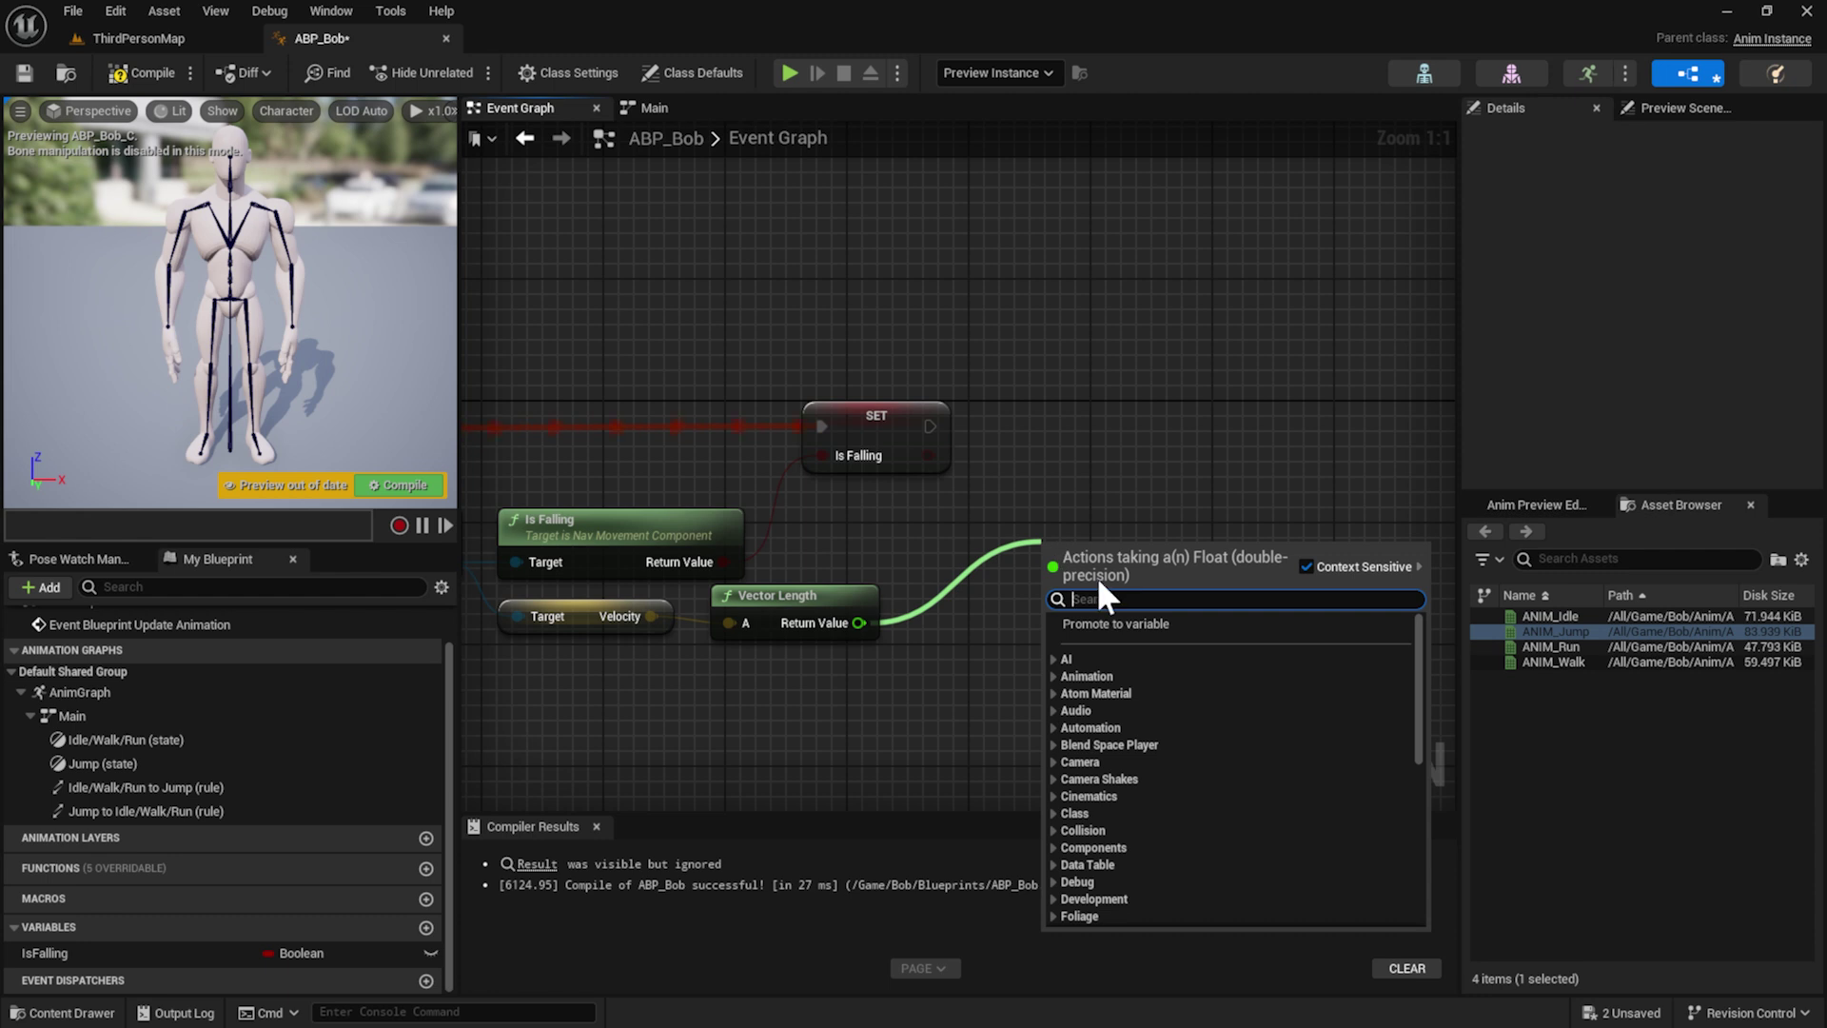
{"action": "left_click", "coordinate": [1126, 625]}
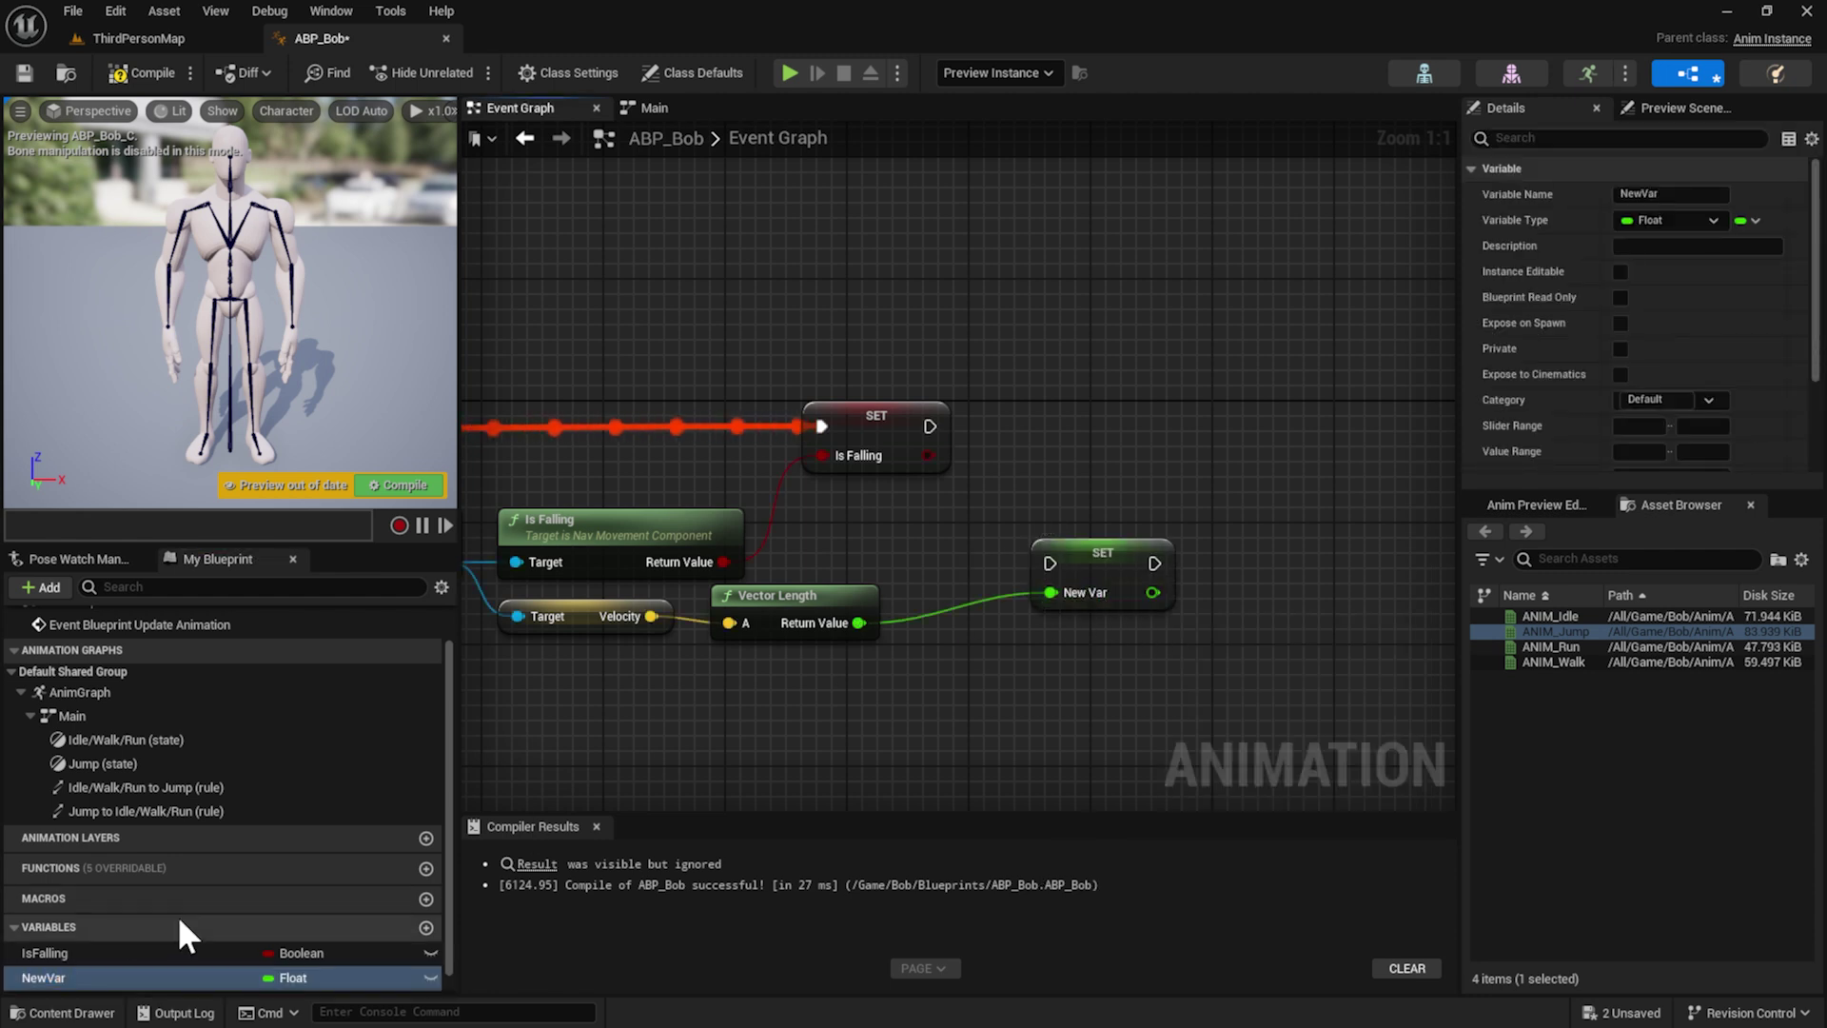
{"action": "double_click", "coordinate": [84, 975]}
{"action": "type", "text": "Sp"}
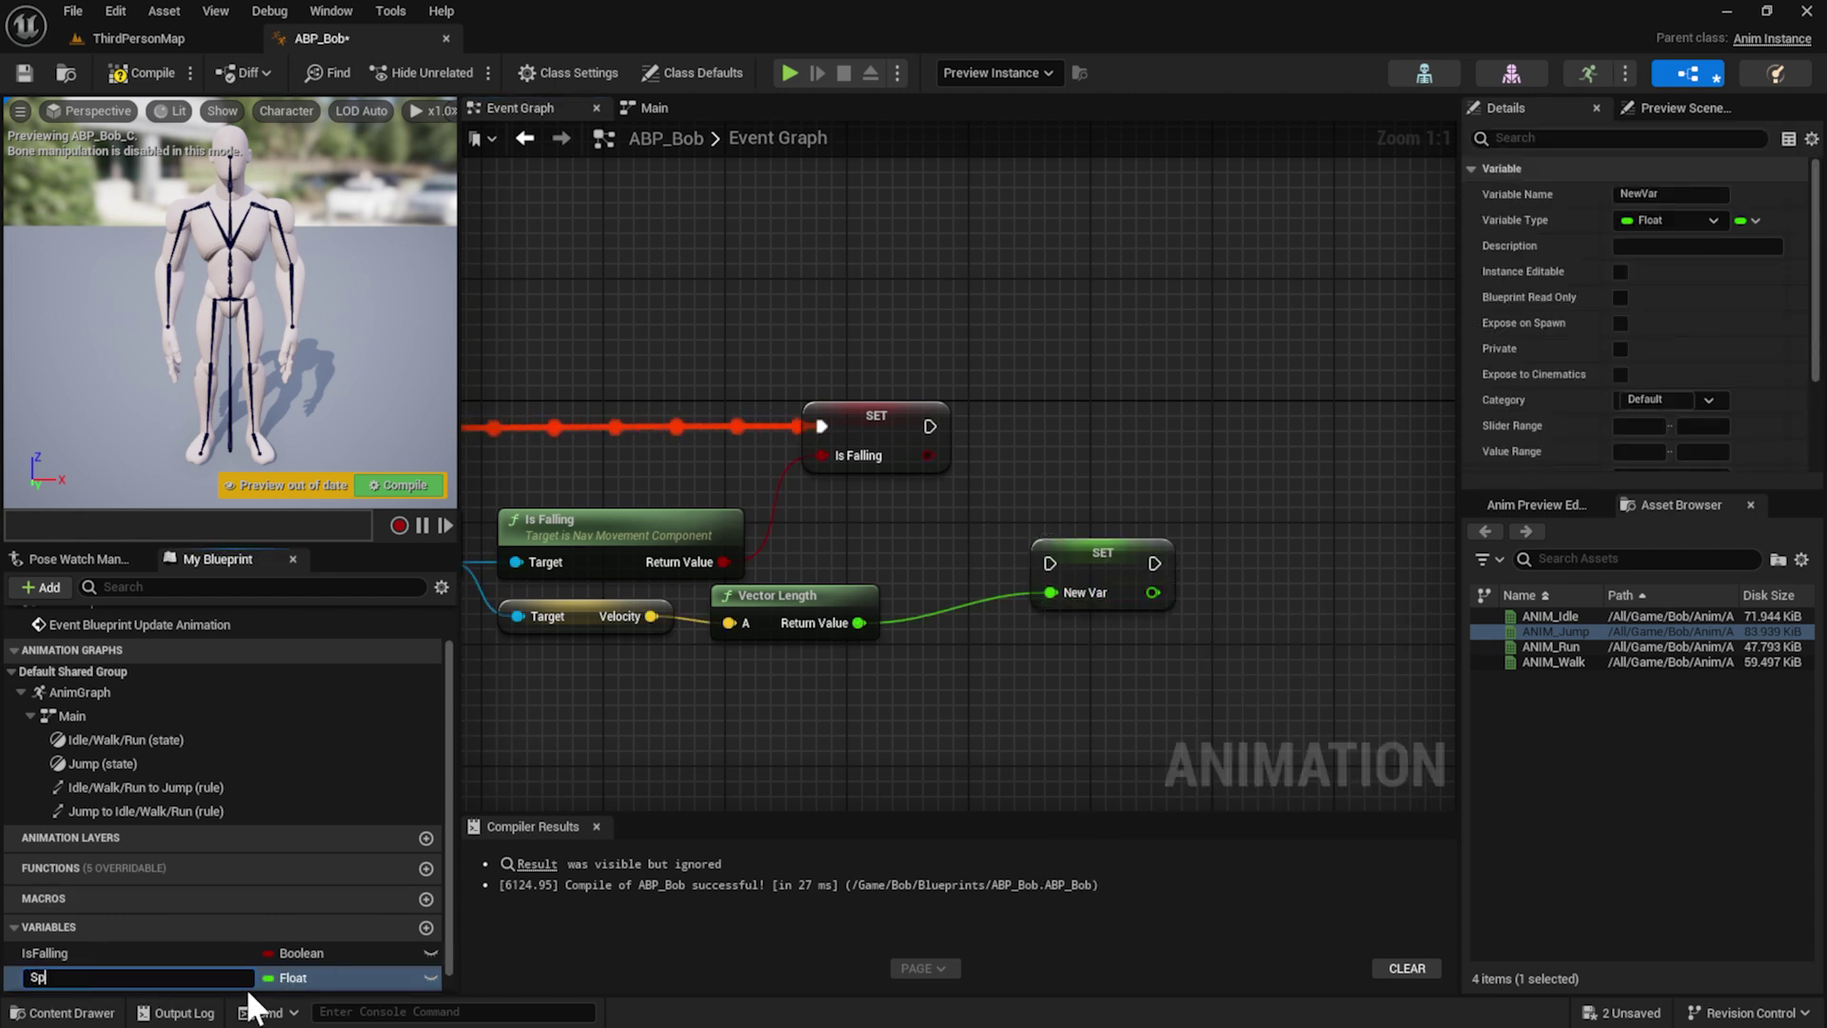
{"action": "type", "text": "eed"}
{"action": "key", "text": "Return"}
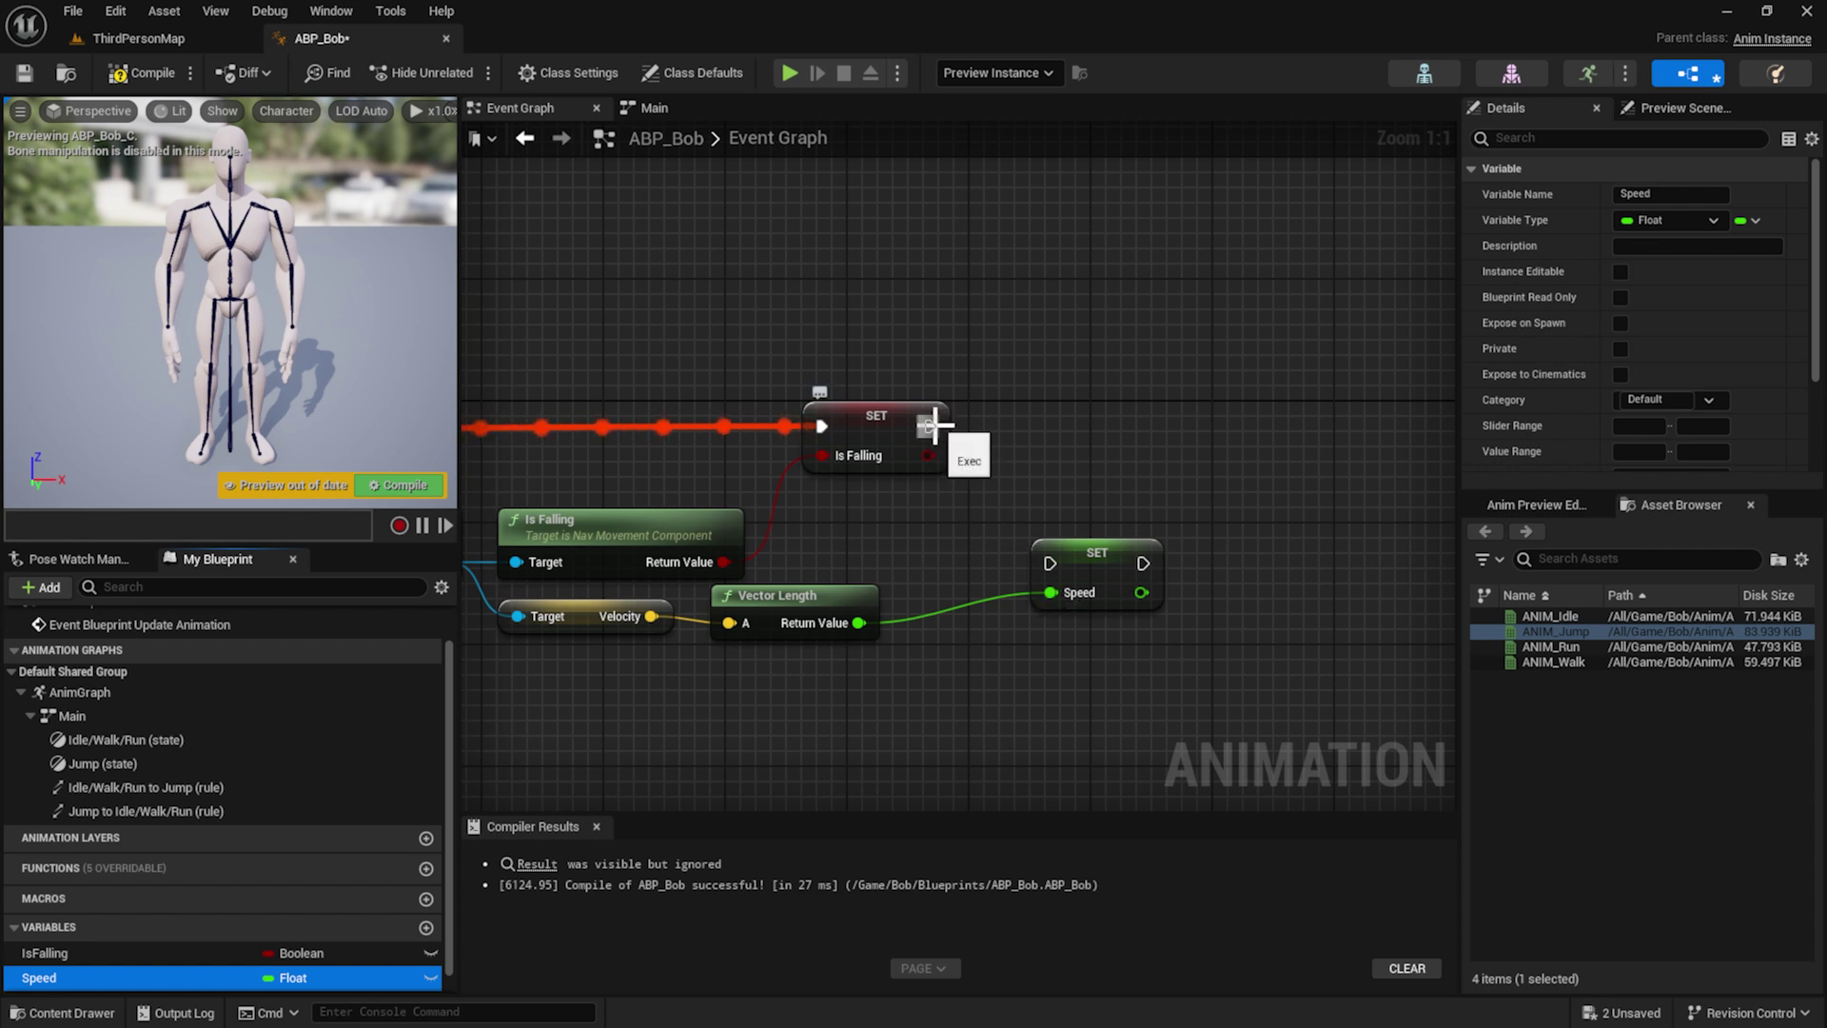
Connect the Is Falling SET node's execution output to the Speed SET node, line the nodes up, and compile ABP_Bob
{"action": "left_click_drag", "start_coordinate": [935, 425], "coordinate": [1051, 411]}
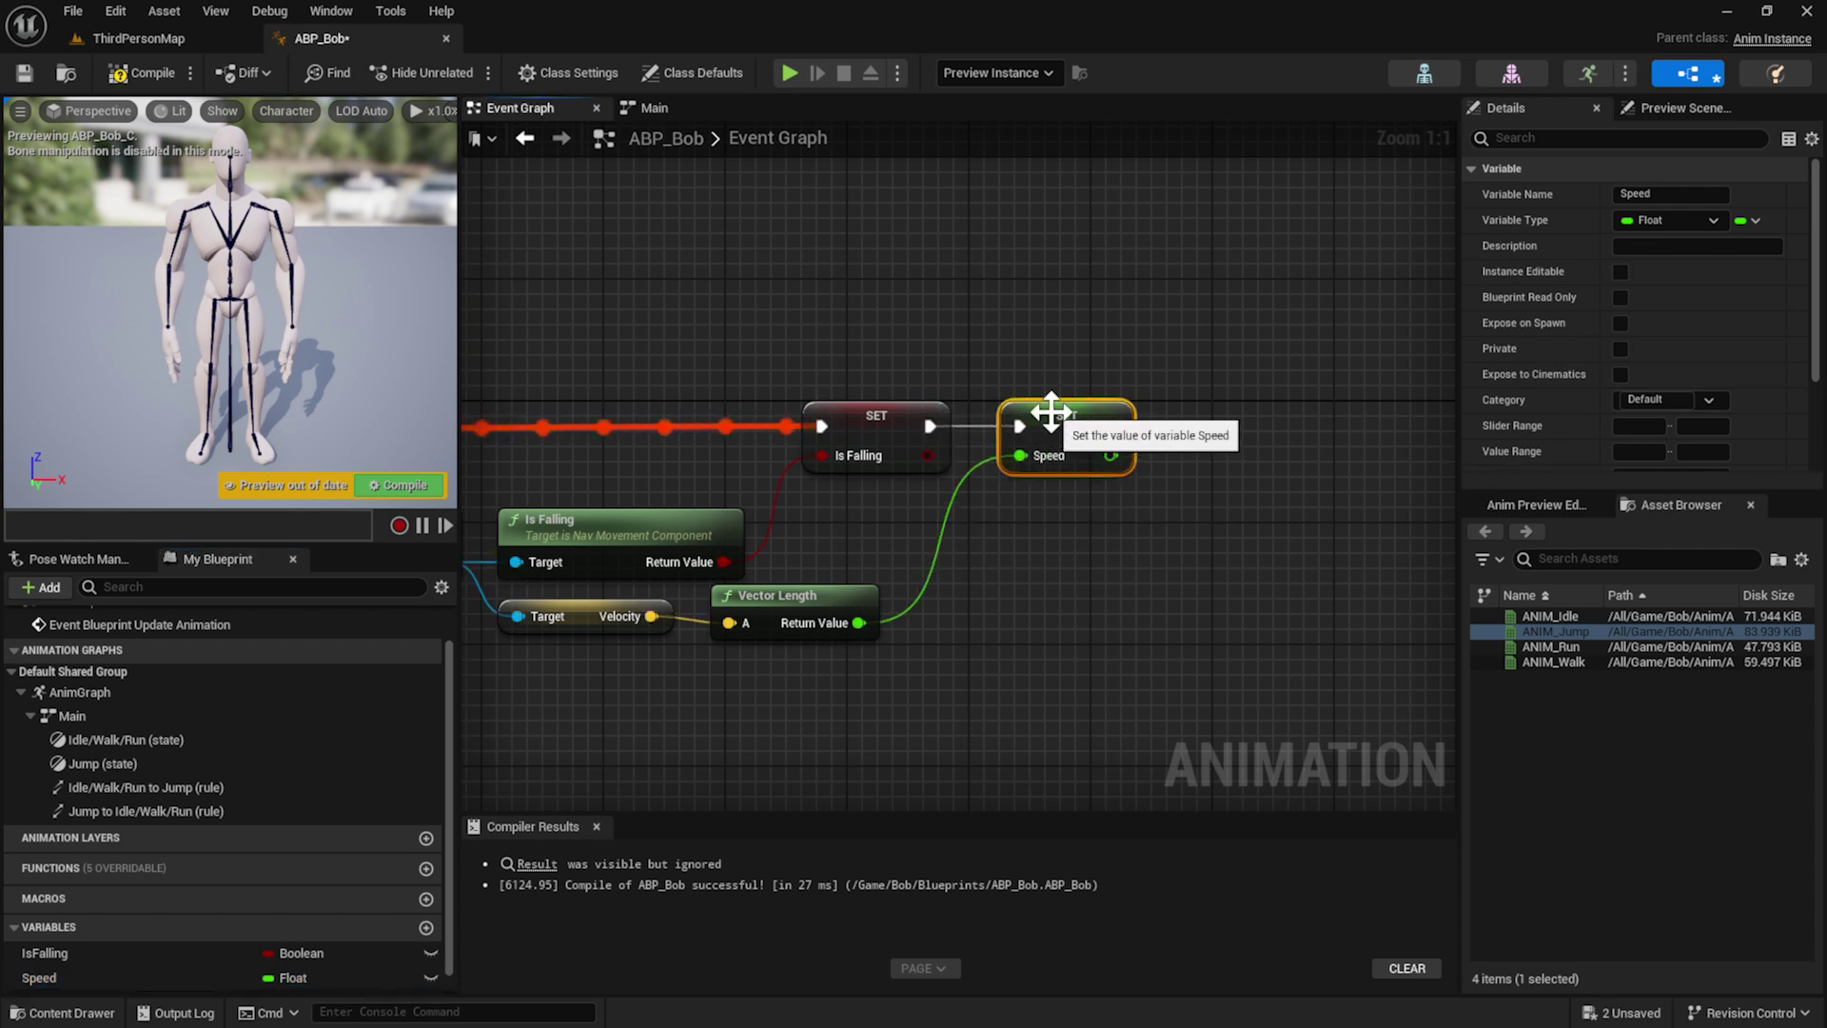
{"action": "right_click_drag", "start_coordinate": [895, 611], "coordinate": [1142, 628]}
{"action": "right_click_drag", "start_coordinate": [656, 434], "coordinate": [821, 436]}
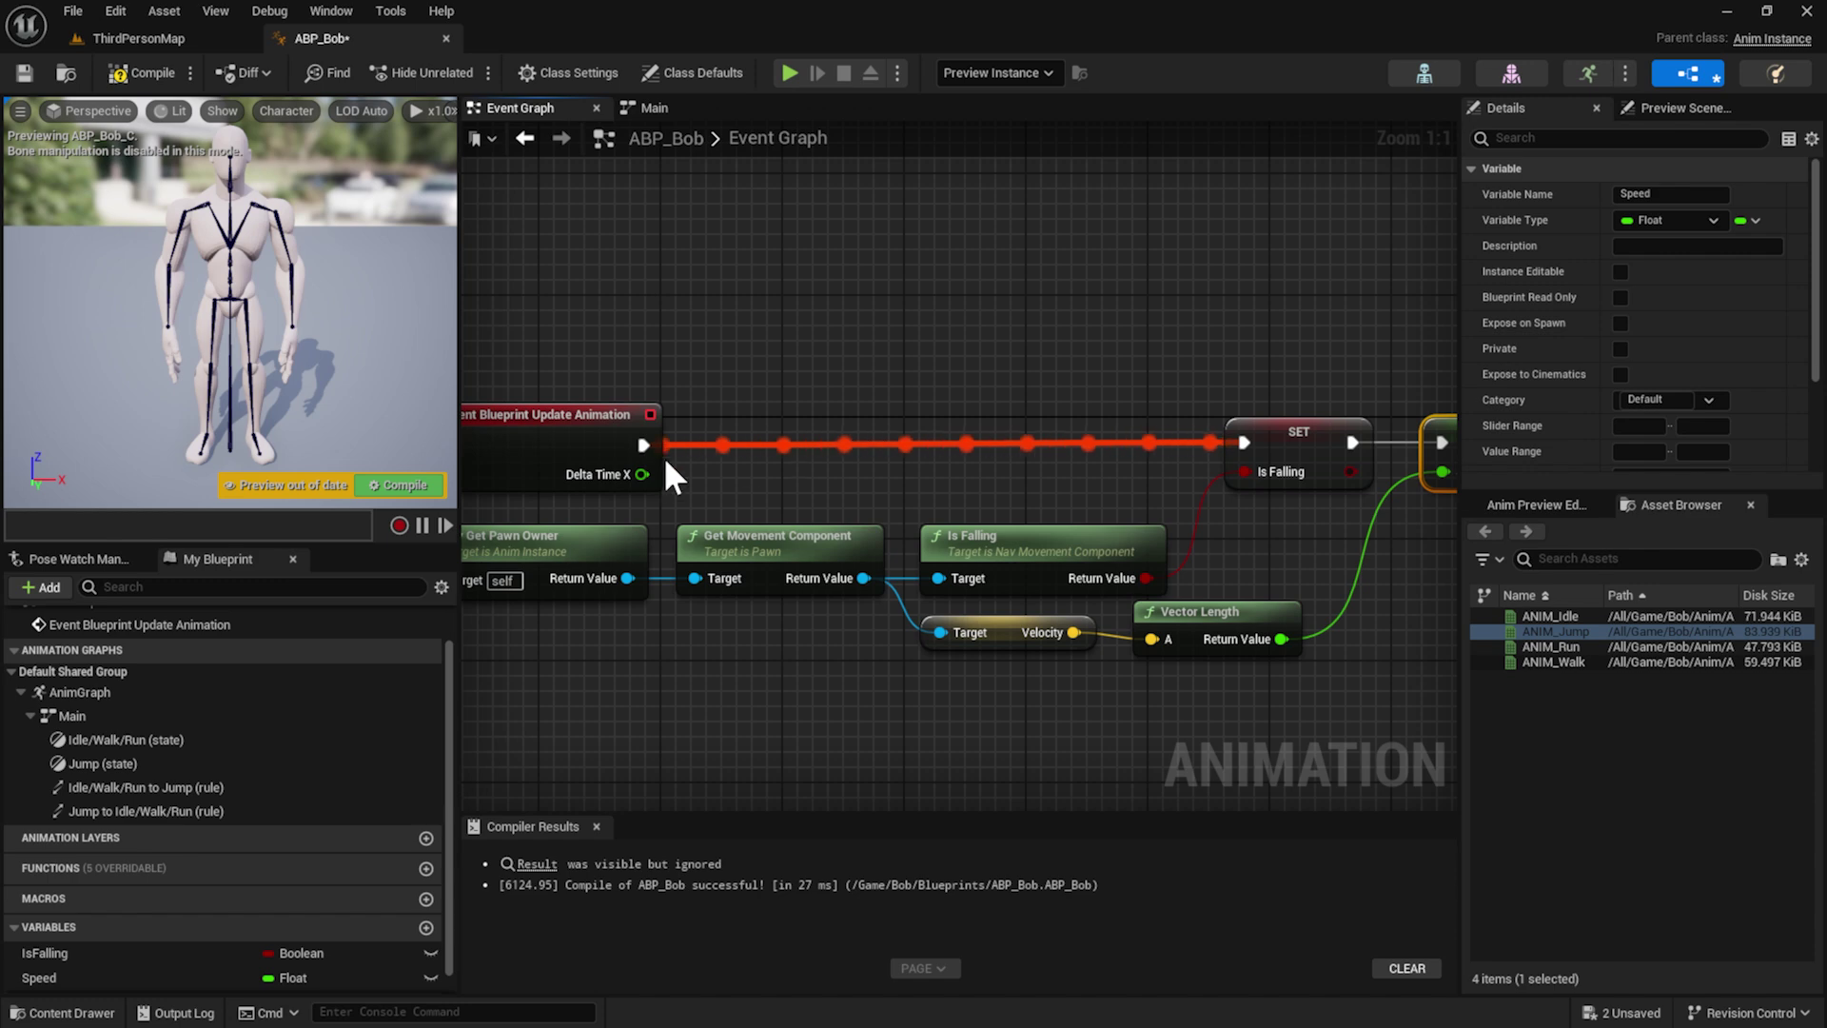
{"action": "right_click_drag", "start_coordinate": [969, 662], "coordinate": [763, 648]}
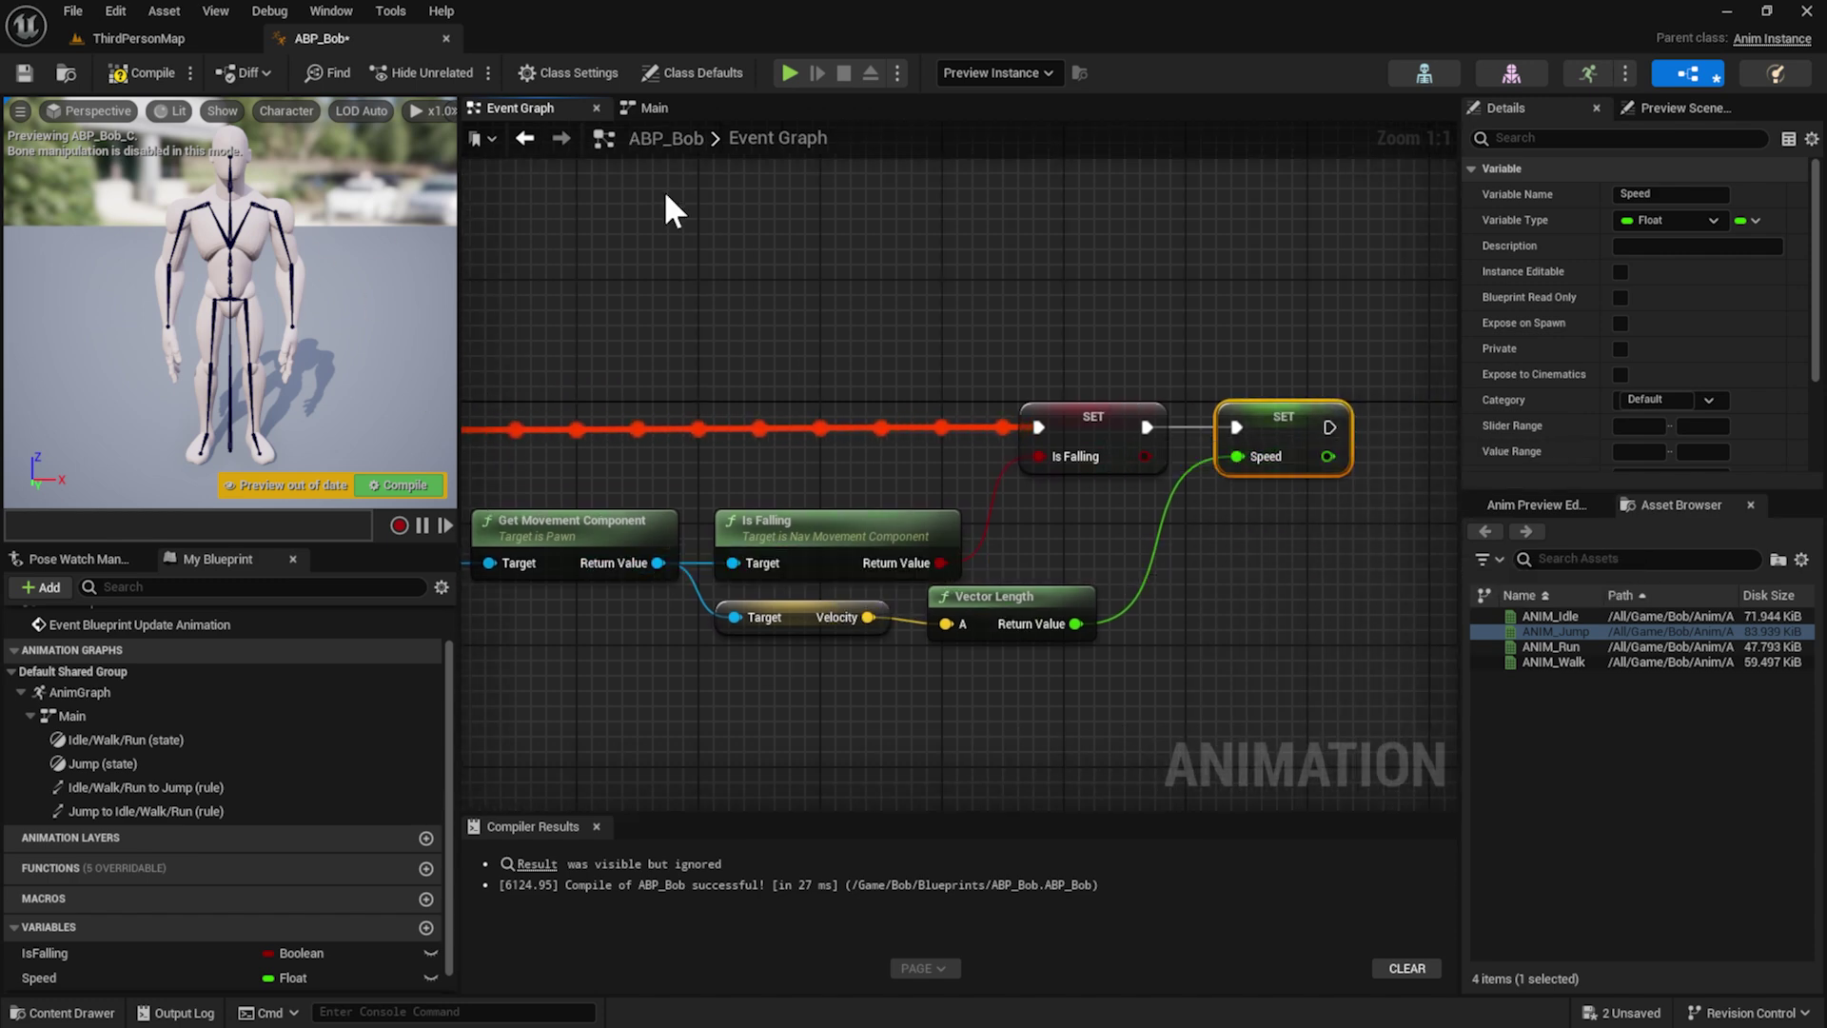
{"action": "left_click", "coordinate": [400, 484]}
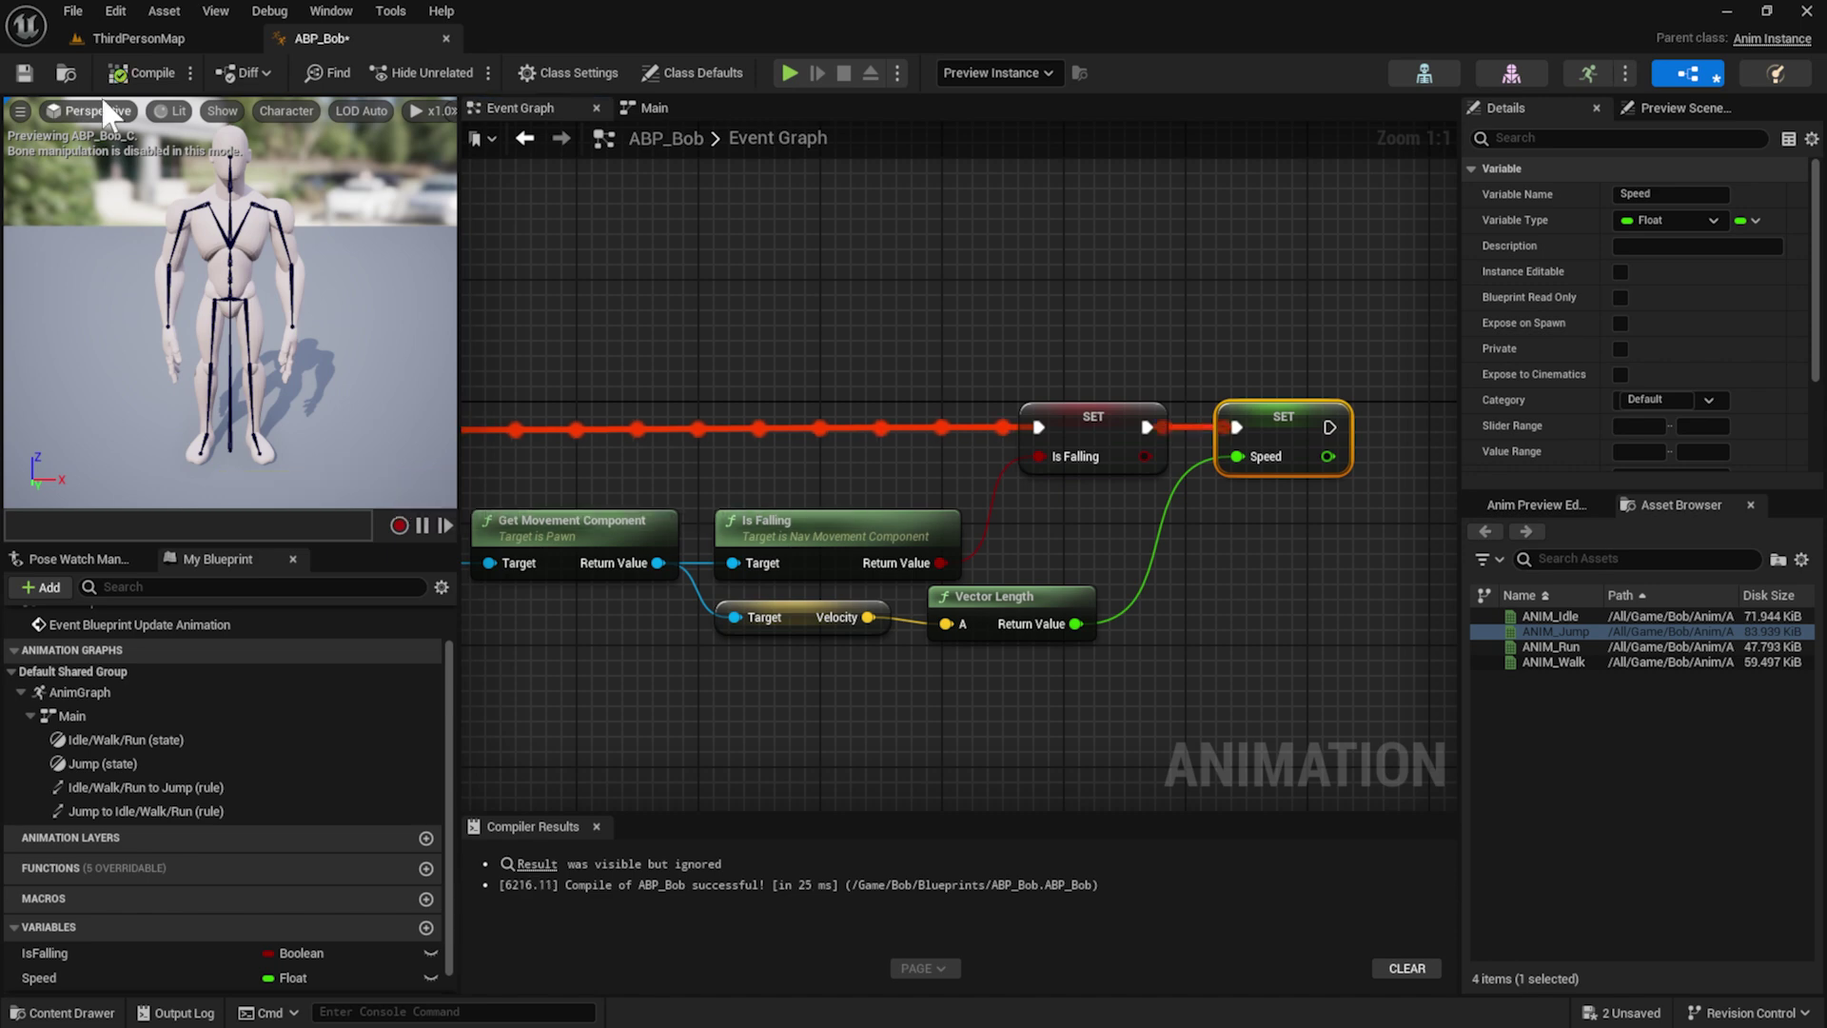
Open the Idle/Walk/Run state from the Main state machine for editing
{"action": "left_click", "coordinate": [678, 111]}
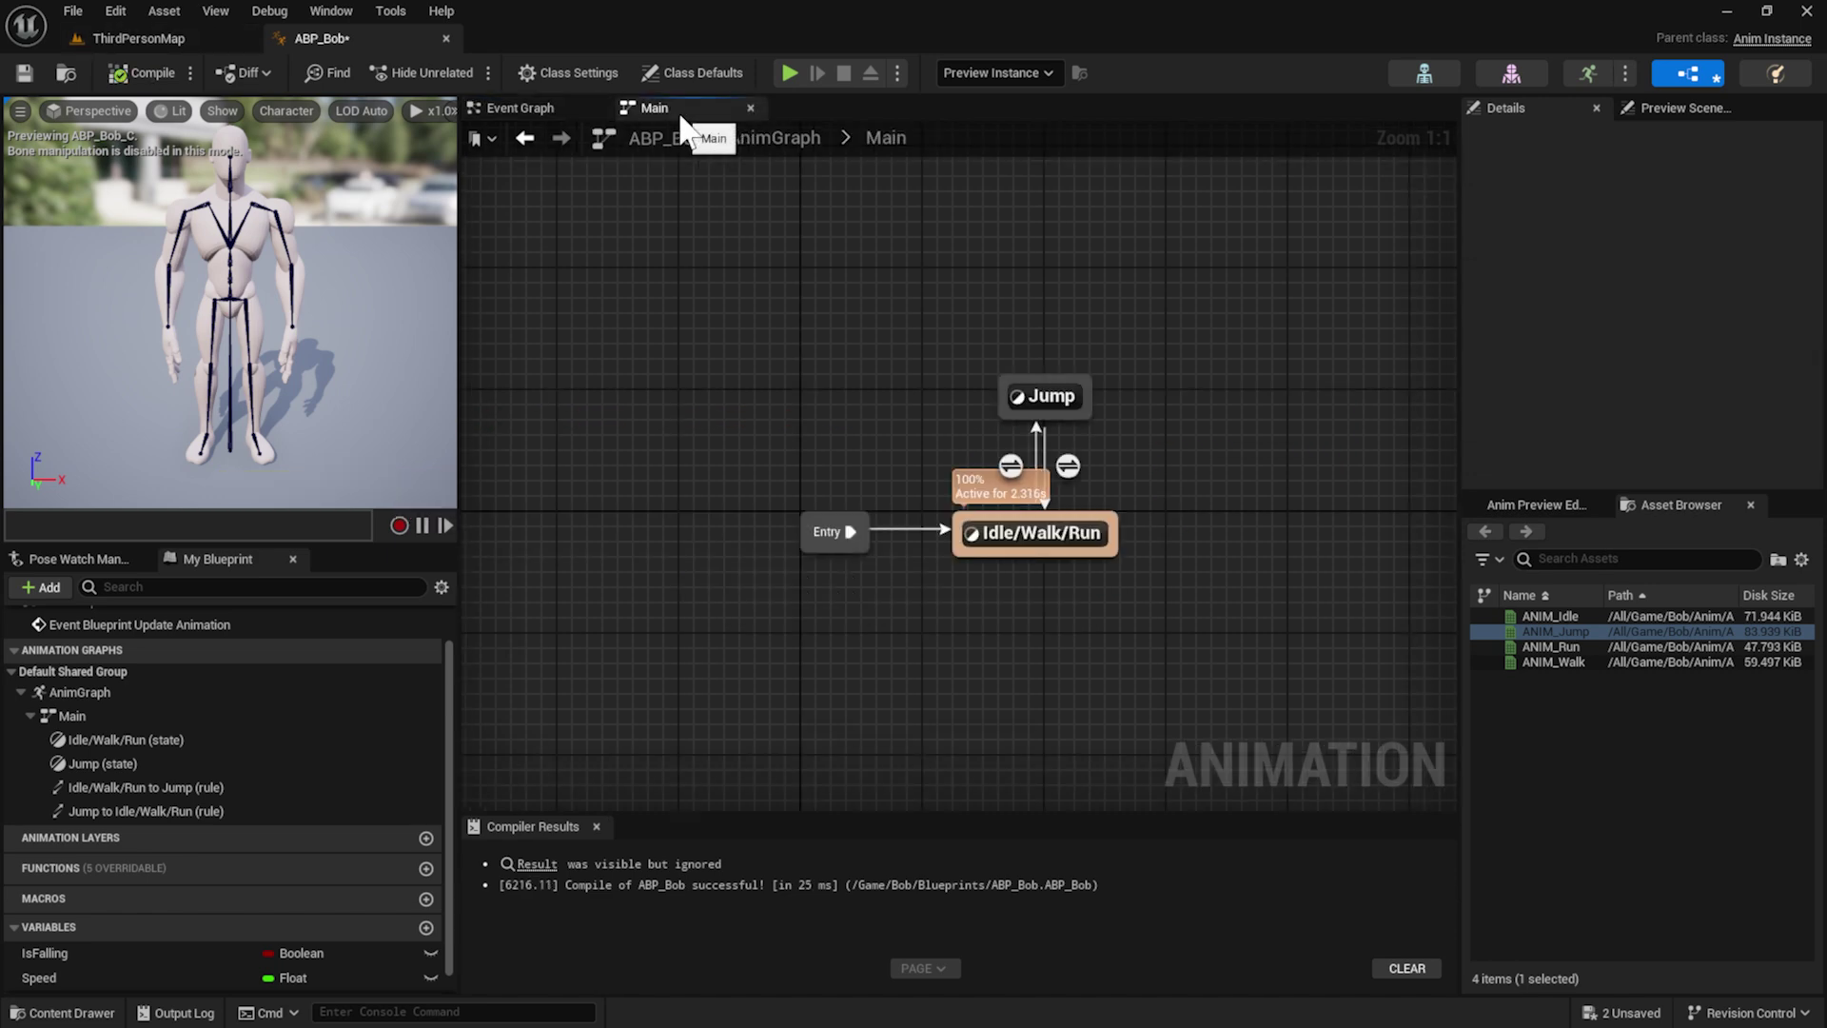
{"action": "left_click", "coordinate": [1062, 532]}
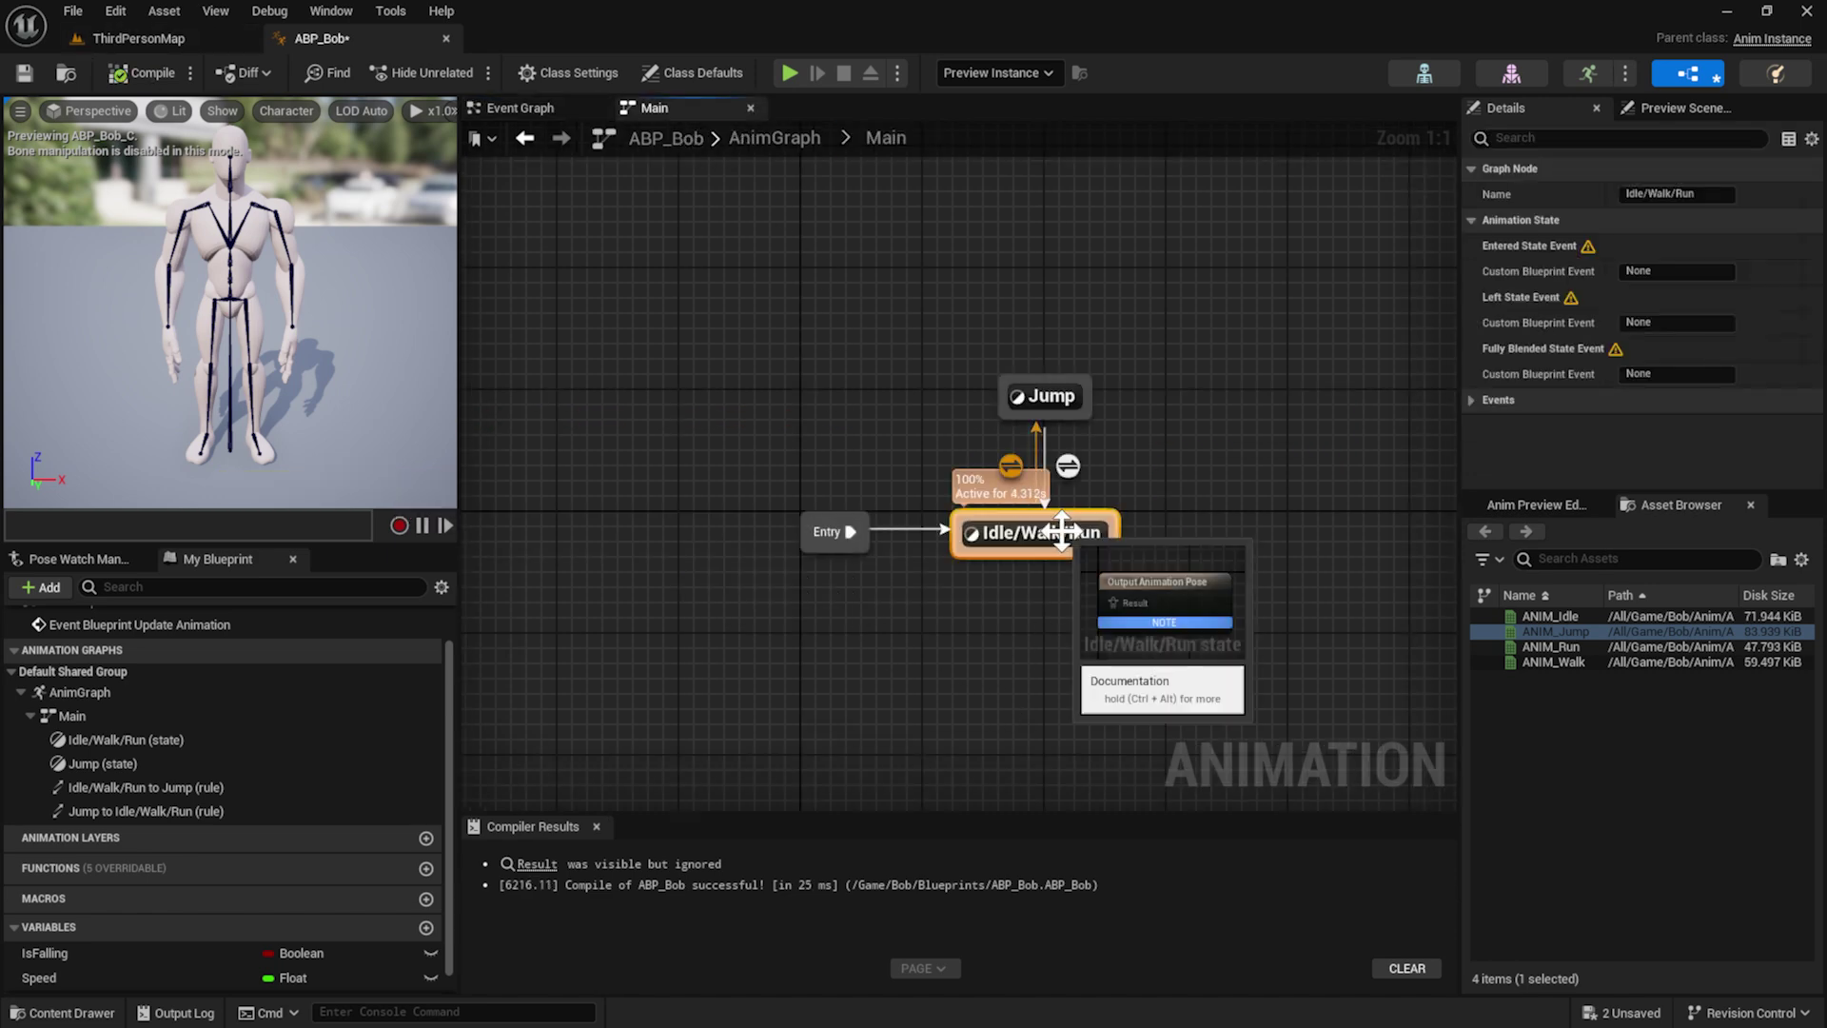
{"action": "double_click", "coordinate": [1061, 531]}
{"action": "right_click_drag", "start_coordinate": [794, 416], "coordinate": [1089, 428]}
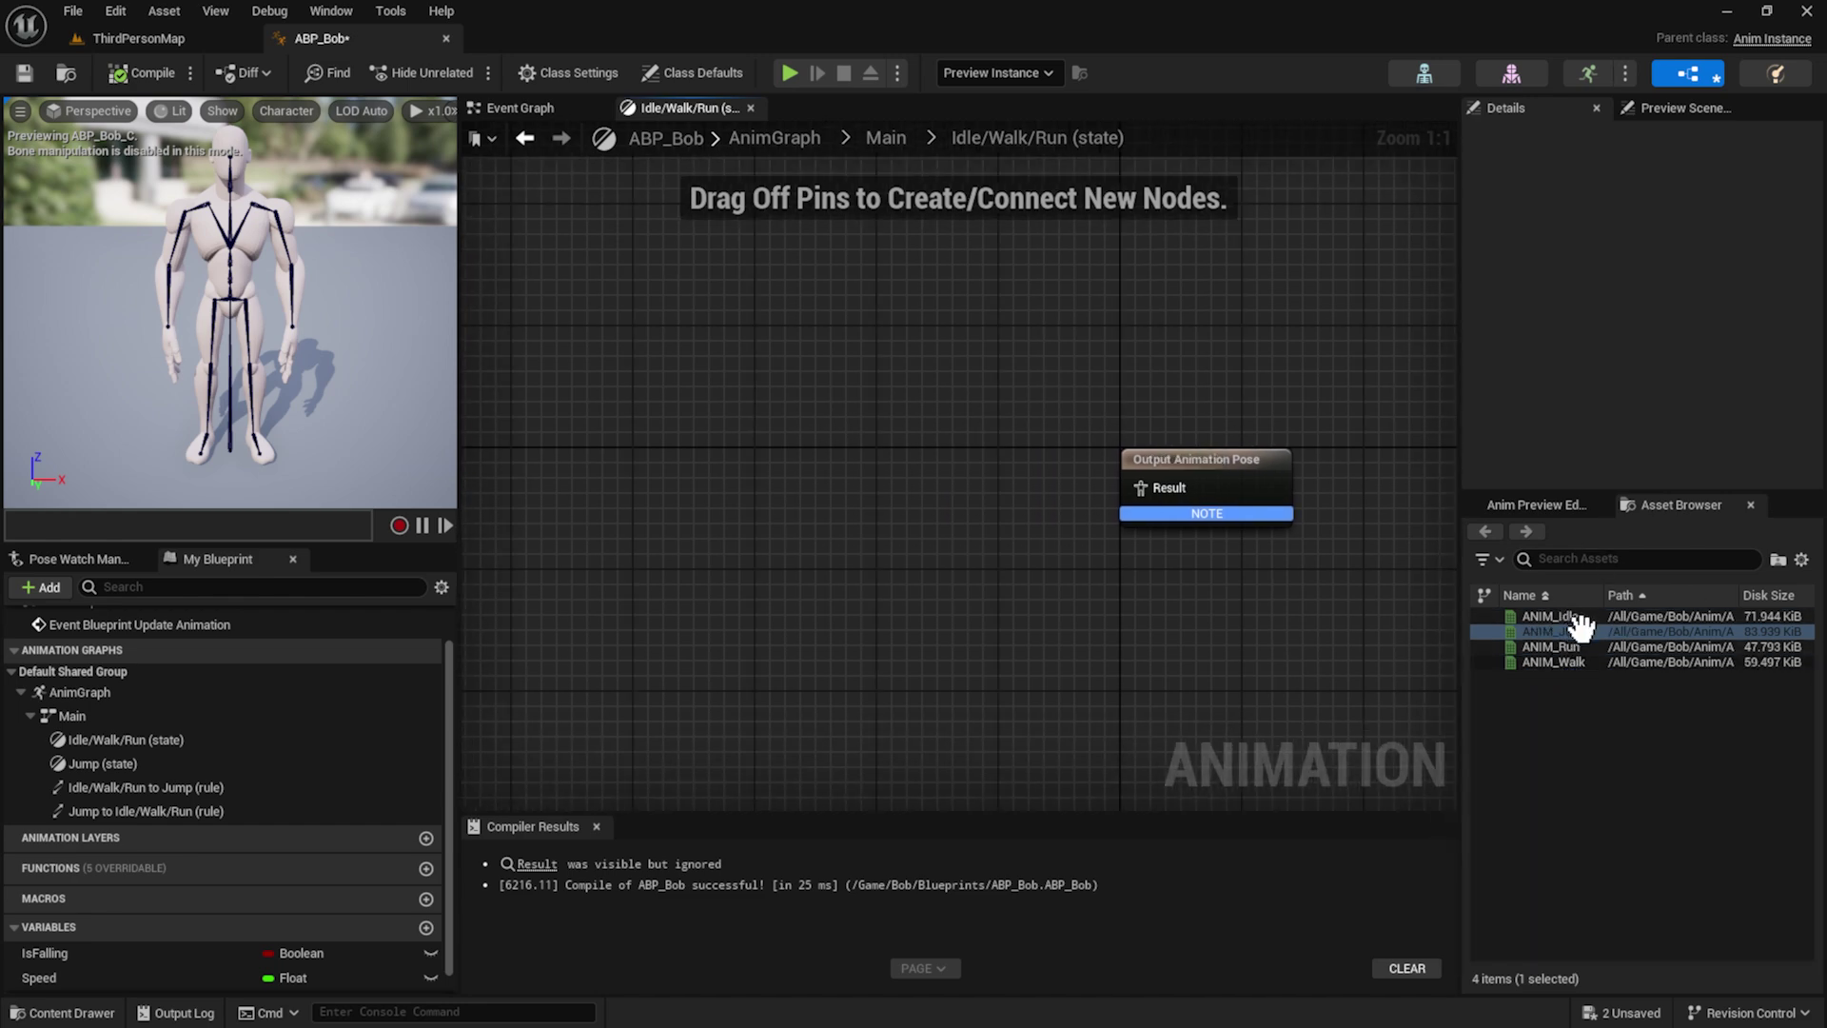
Try ANIM_Idle and ANIM_Run in turn as the sequence player feeding Output Animation Pose's Result
{"action": "left_click_drag", "start_coordinate": [1550, 616], "coordinate": [836, 514]}
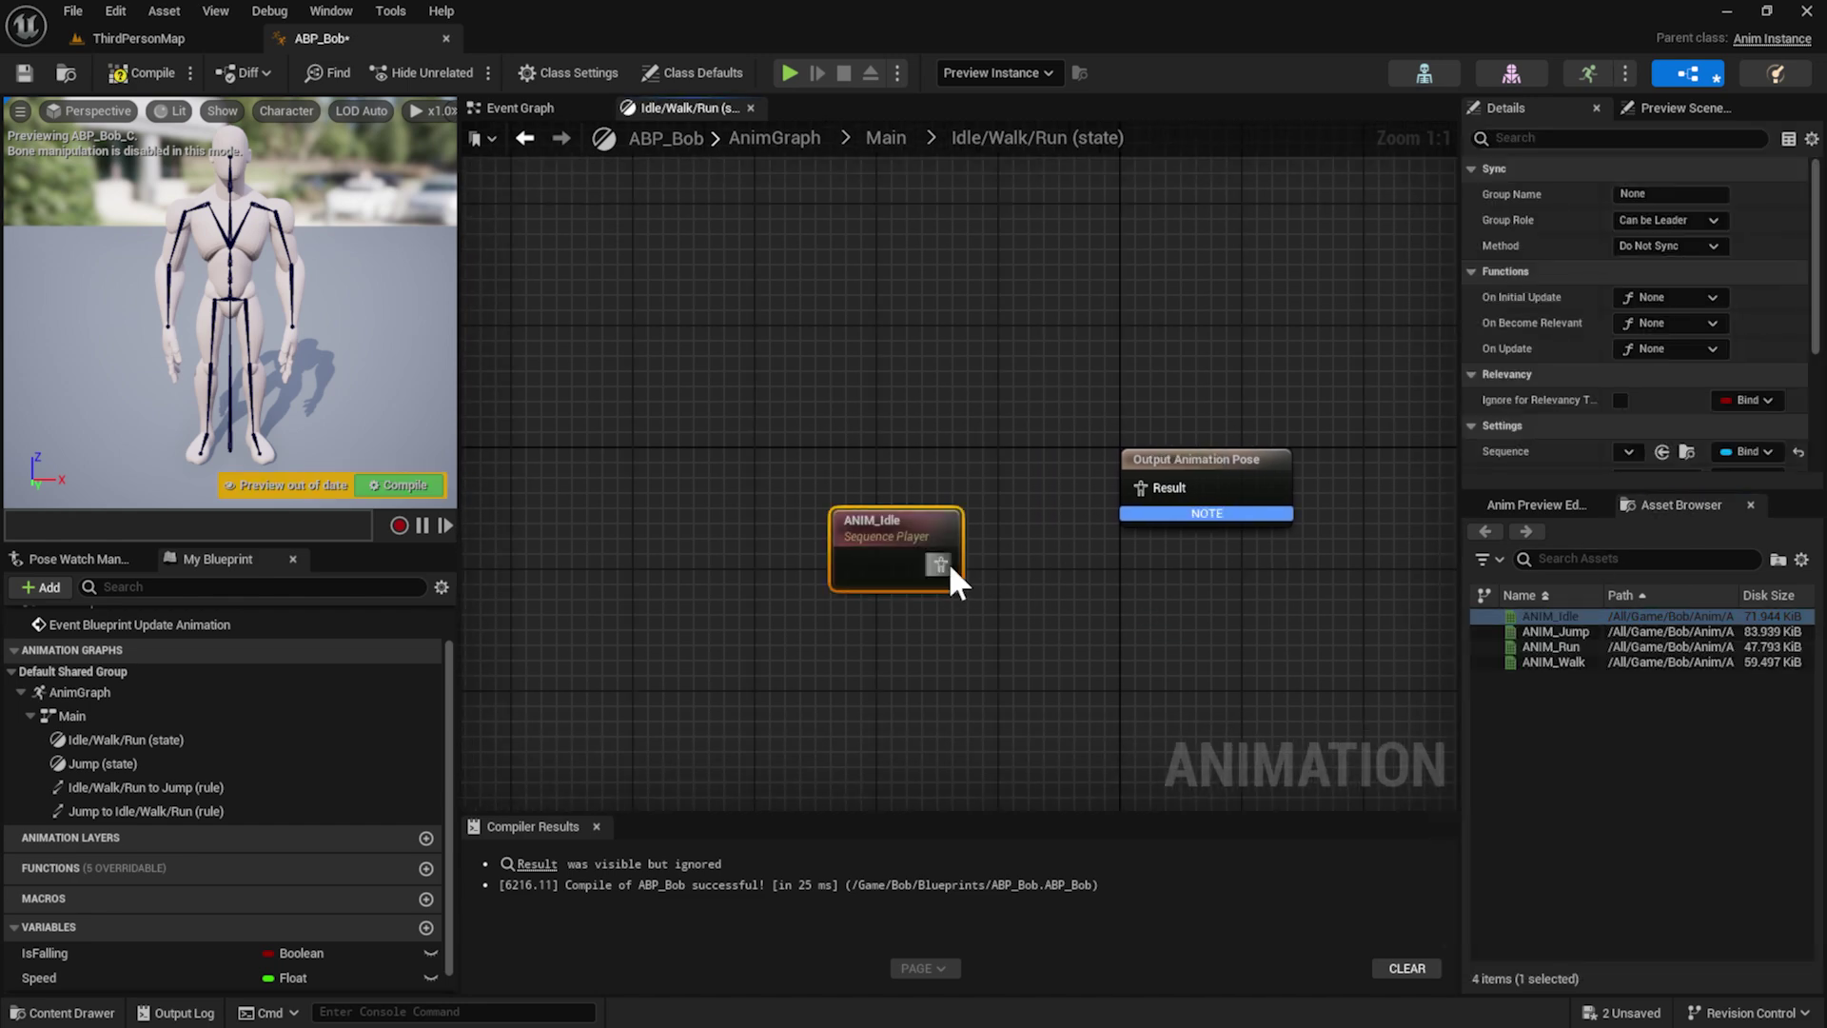
{"action": "left_click_drag", "start_coordinate": [940, 564], "coordinate": [1147, 489]}
{"action": "left_click_drag", "start_coordinate": [1580, 645], "coordinate": [820, 652]}
{"action": "left_click_drag", "start_coordinate": [925, 701], "coordinate": [1145, 490]}
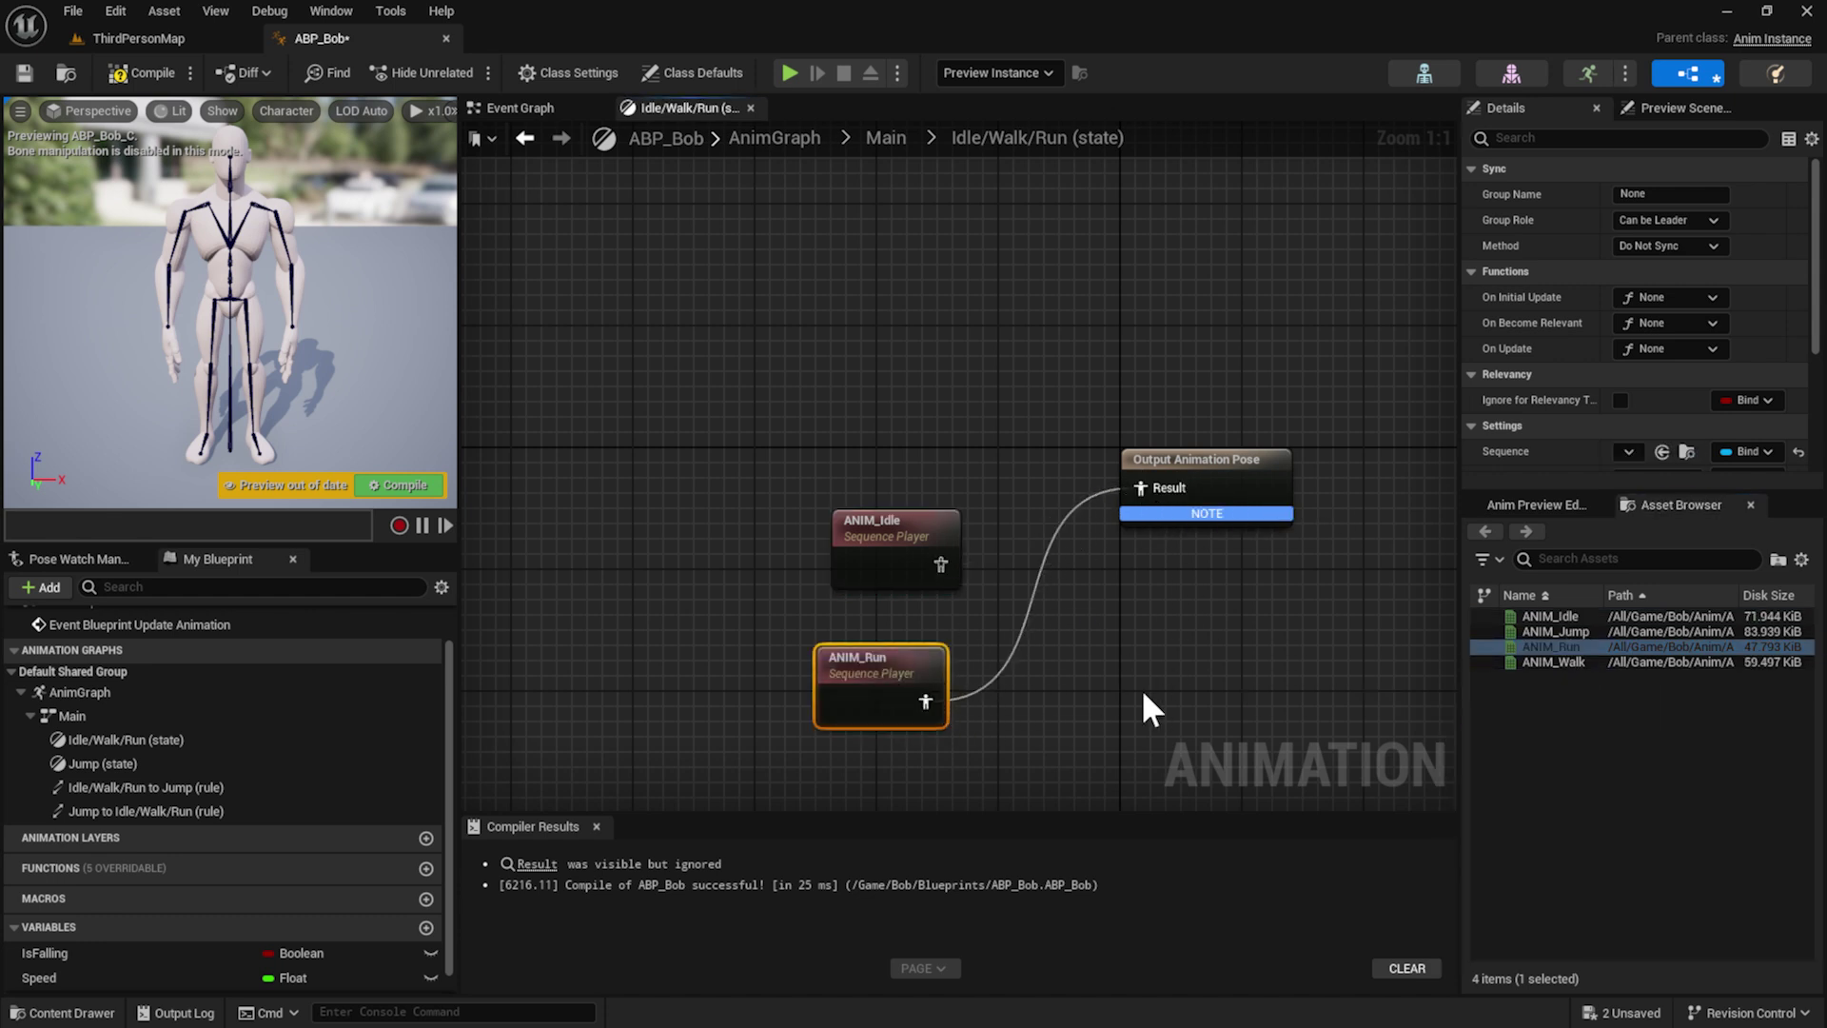
Delete the ANIM_Run and ANIM_Idle nodes from the Idle/Walk/Run state
{"action": "left_click", "coordinate": [899, 531]}
{"action": "left_click", "coordinate": [880, 678]}
{"action": "key", "text": "Delete"}
{"action": "left_click", "coordinate": [883, 534]}
{"action": "key", "text": "Delete"}
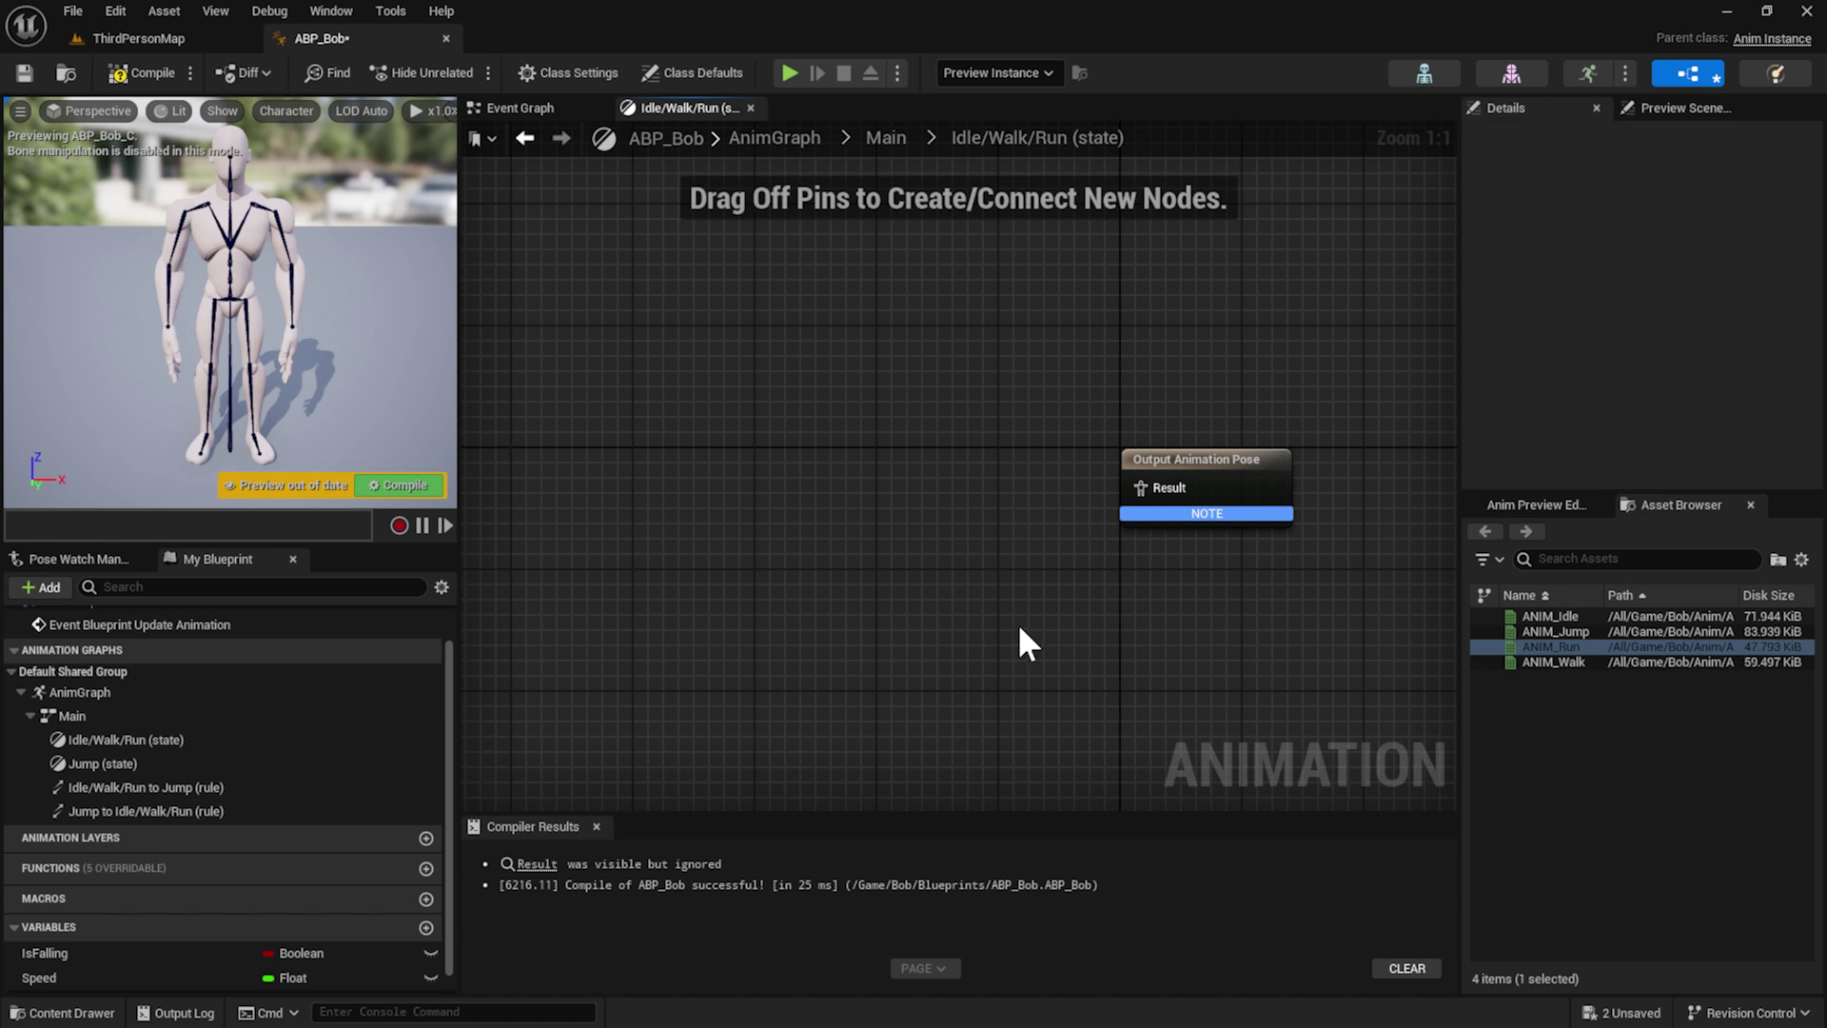
Create a Blend Space animation asset in the Bob/Blueprints folder using SK_Bob_Skeleton
{"action": "key", "text": "ctrl+space"}
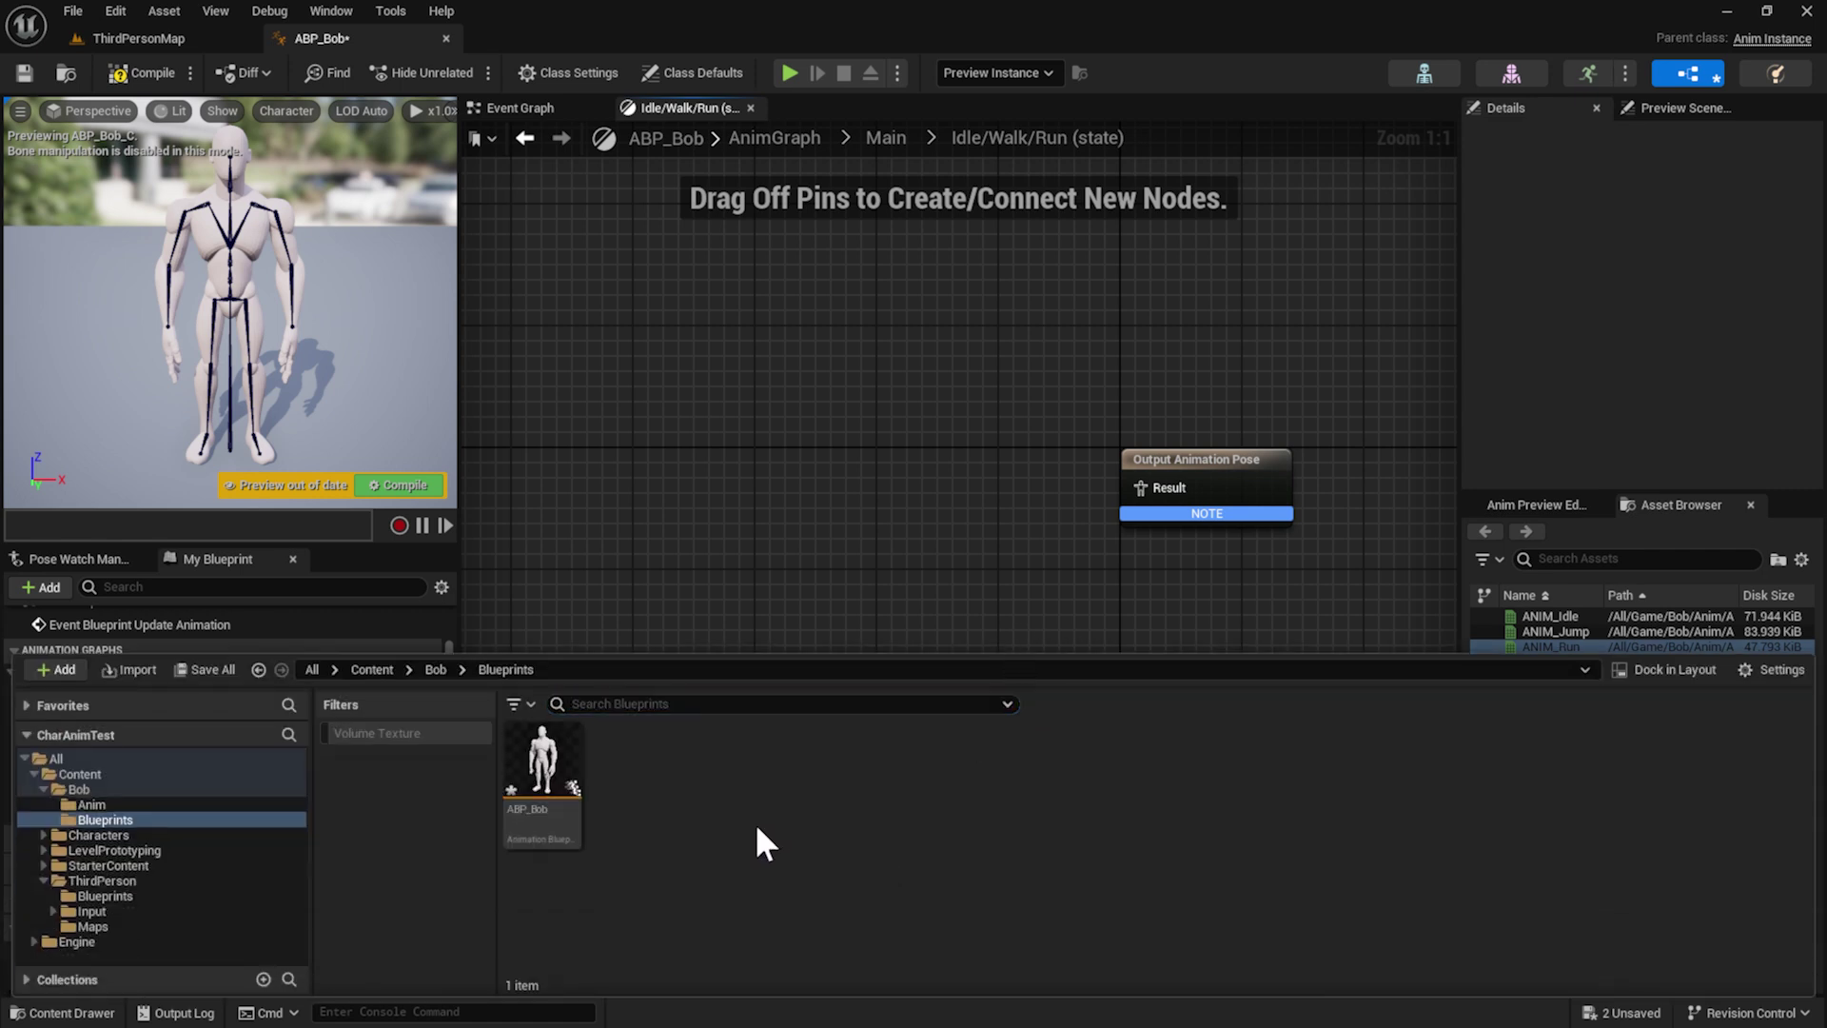
{"action": "right_click", "coordinate": [759, 815]}
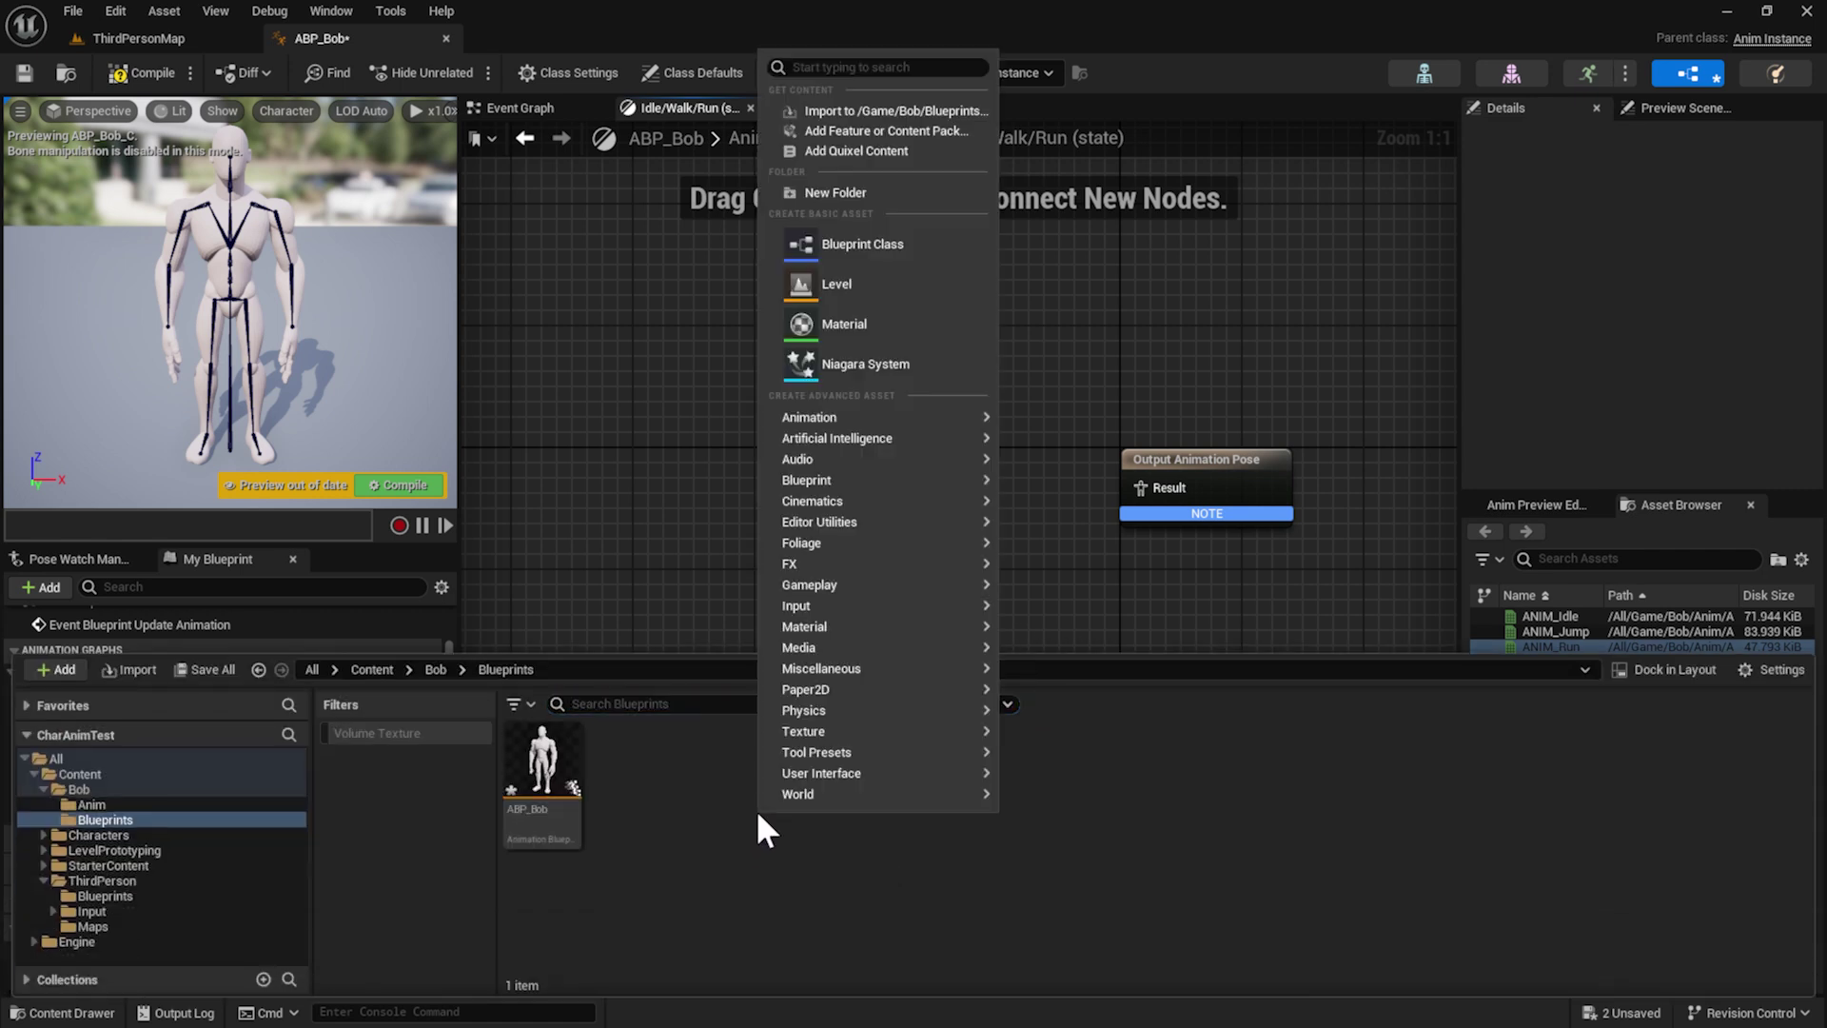
{"action": "left_click", "coordinate": [672, 793]}
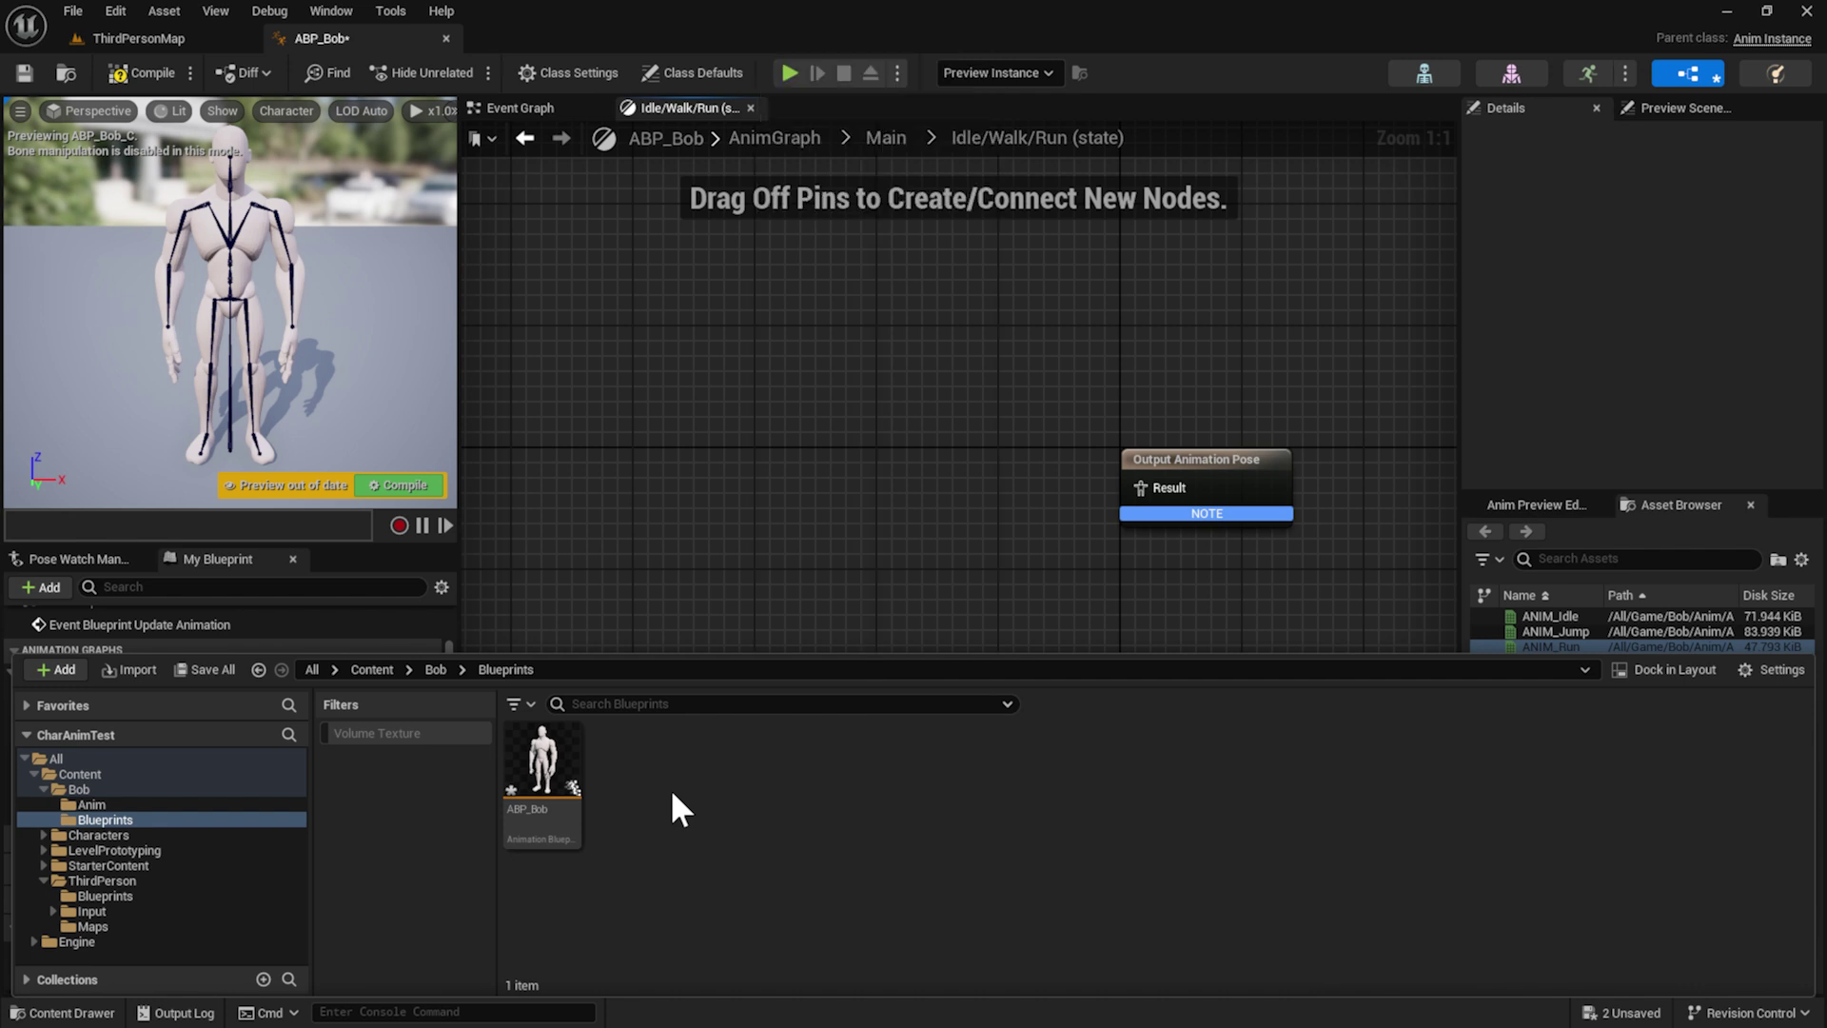
{"action": "right_click", "coordinate": [671, 793]}
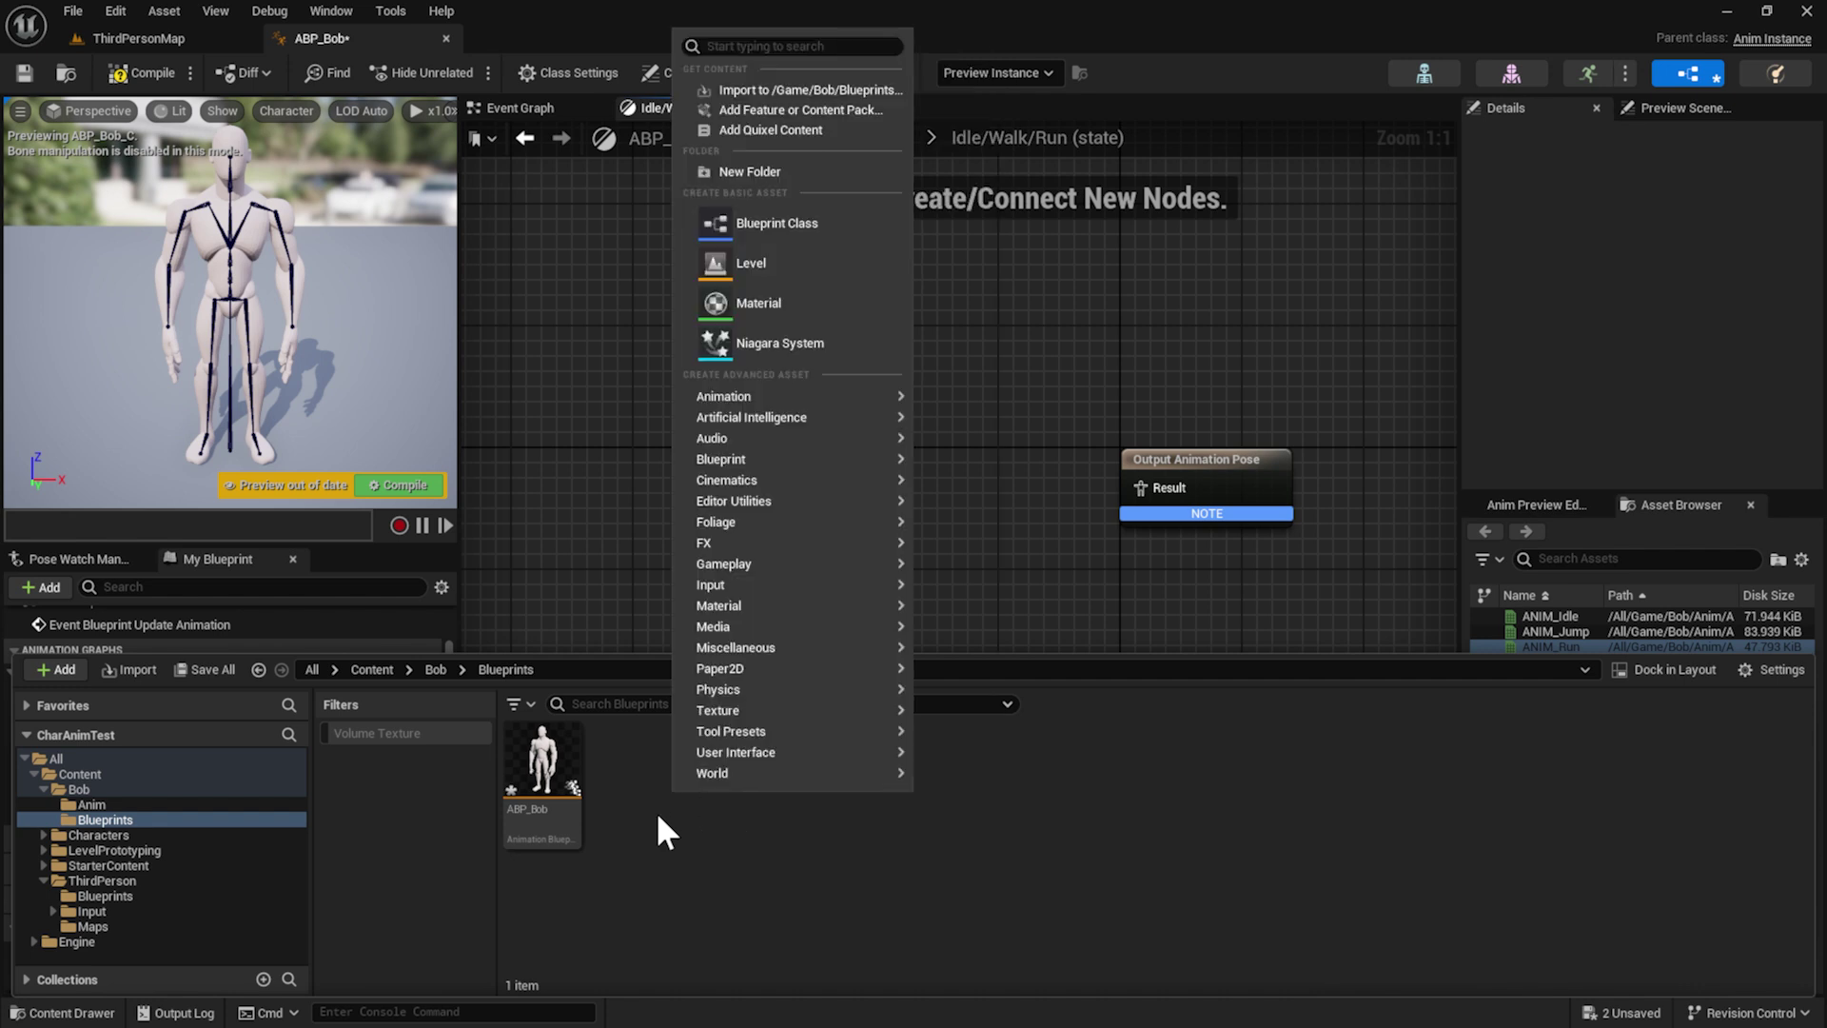
{"action": "mouse_move", "coordinate": [811, 483]}
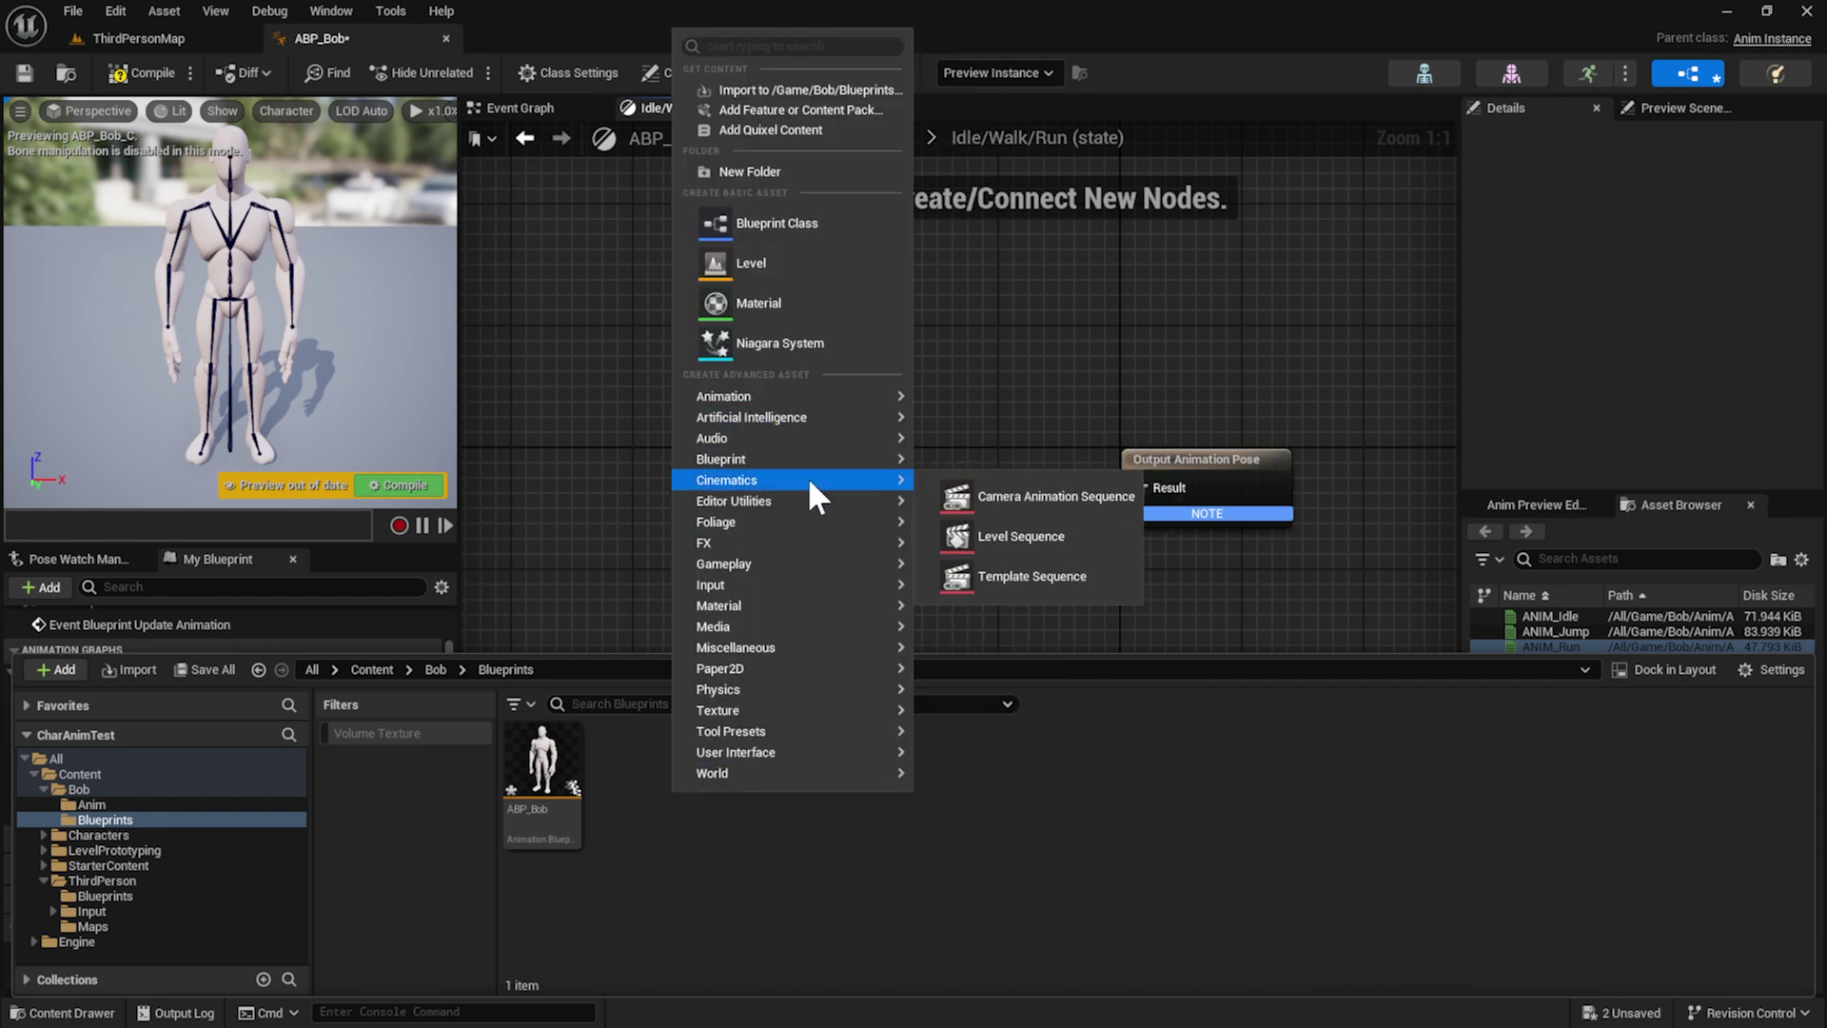
{"action": "mouse_move", "coordinate": [810, 404]}
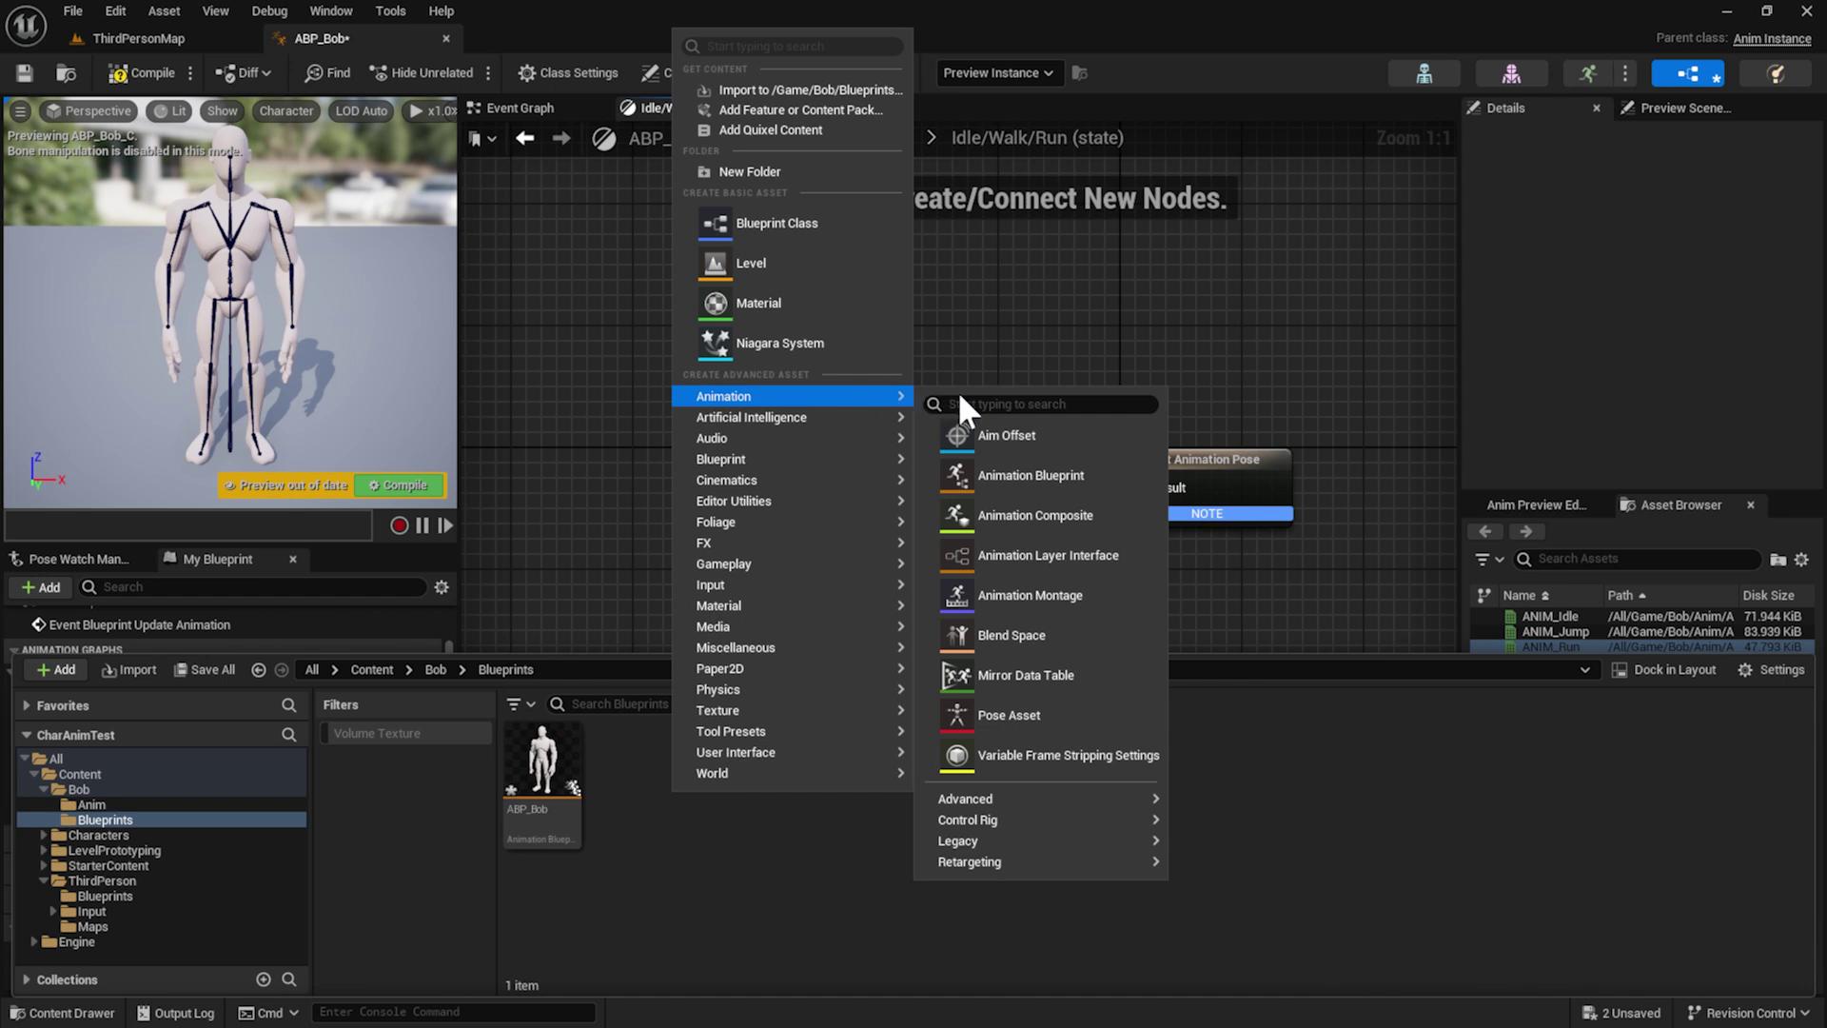
{"action": "left_click", "coordinate": [1017, 638]}
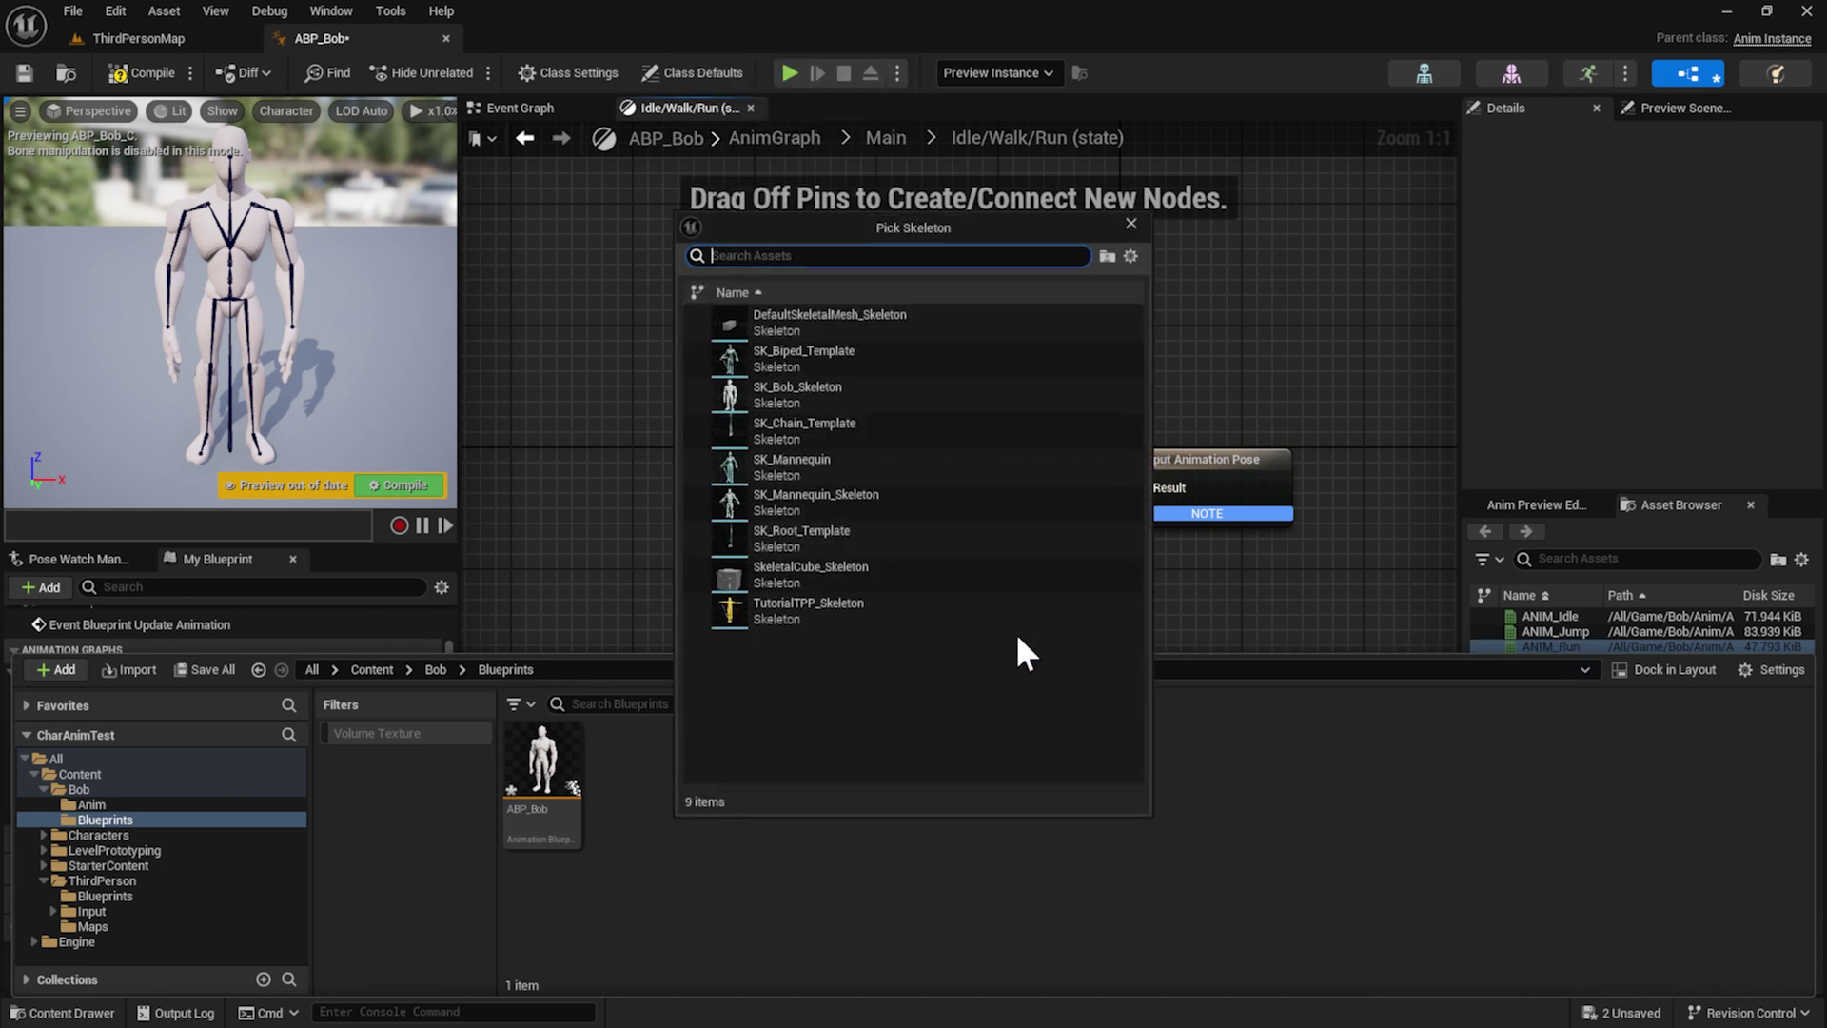
{"action": "left_click", "coordinate": [840, 392]}
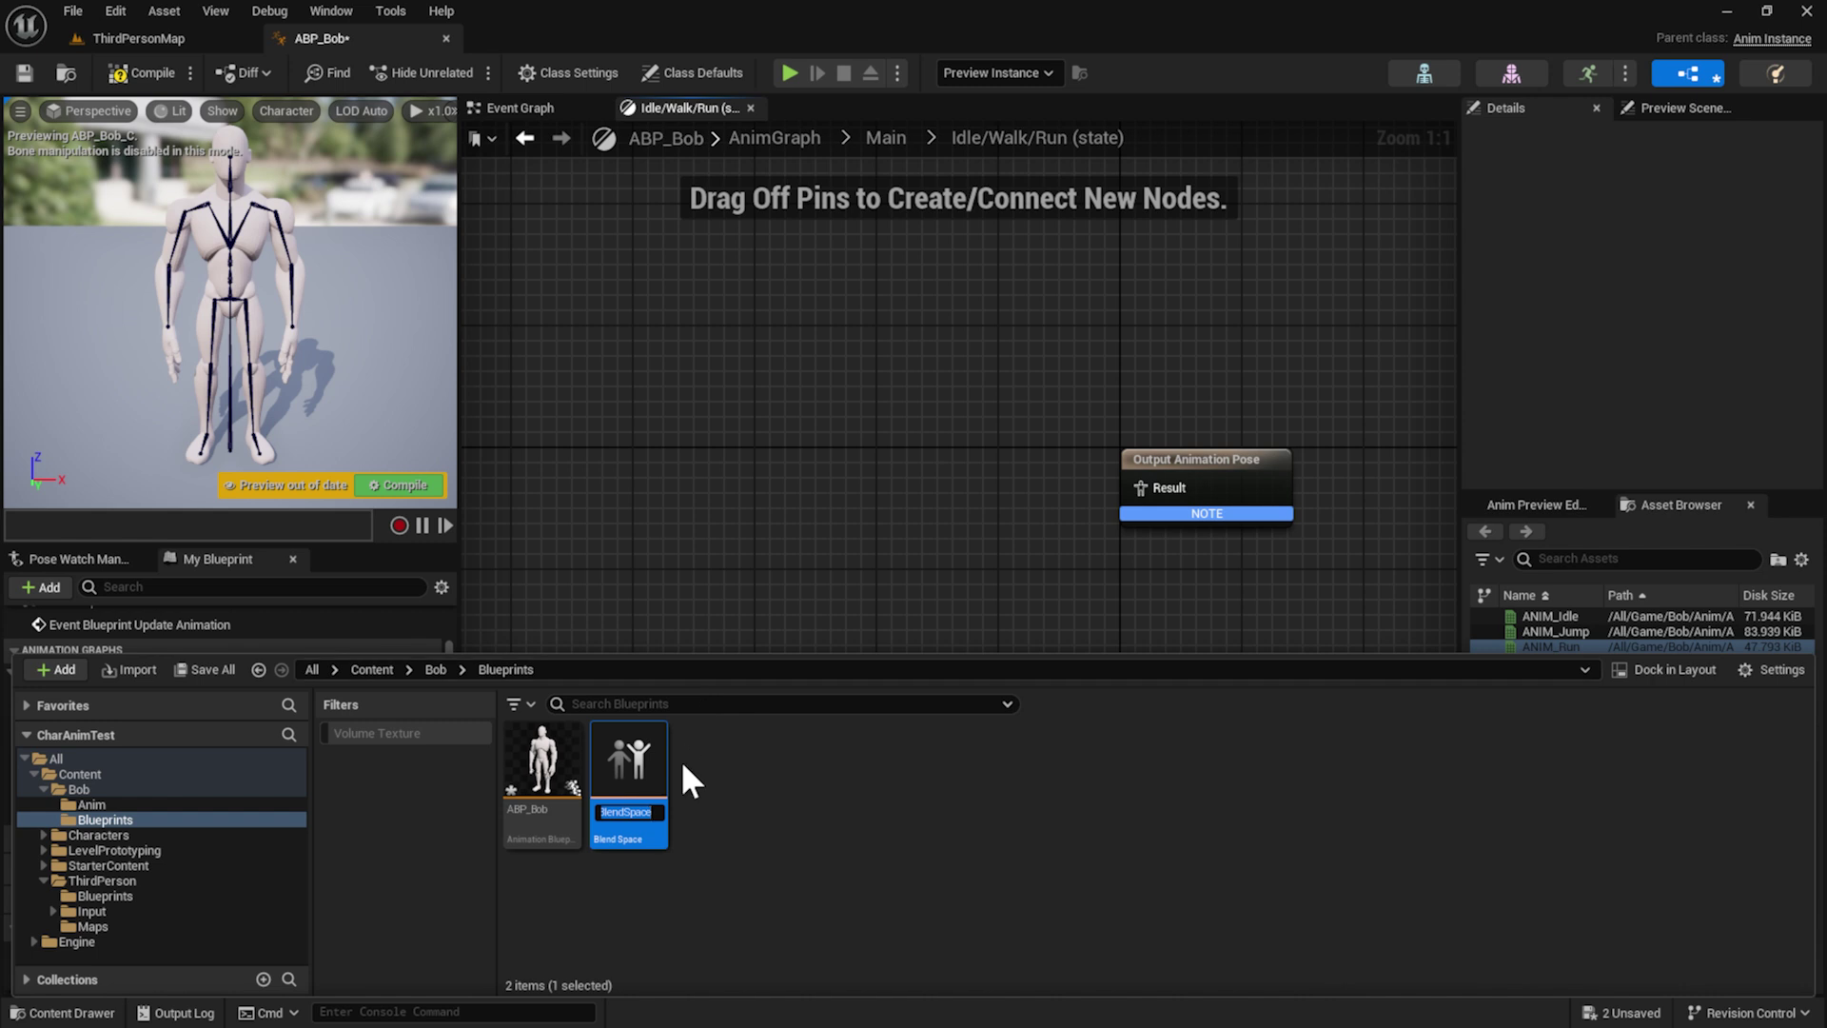
Name the new blend space BS_Bob_IdleWalkRun and open it for editing, saving all modified assets
{"action": "type", "text": "BS"}
{"action": "type", "text": "_"}
{"action": "type", "text": "Bob"}
{"action": "type", "text": "_IdleWalkRun"}
{"action": "key", "text": "Return"}
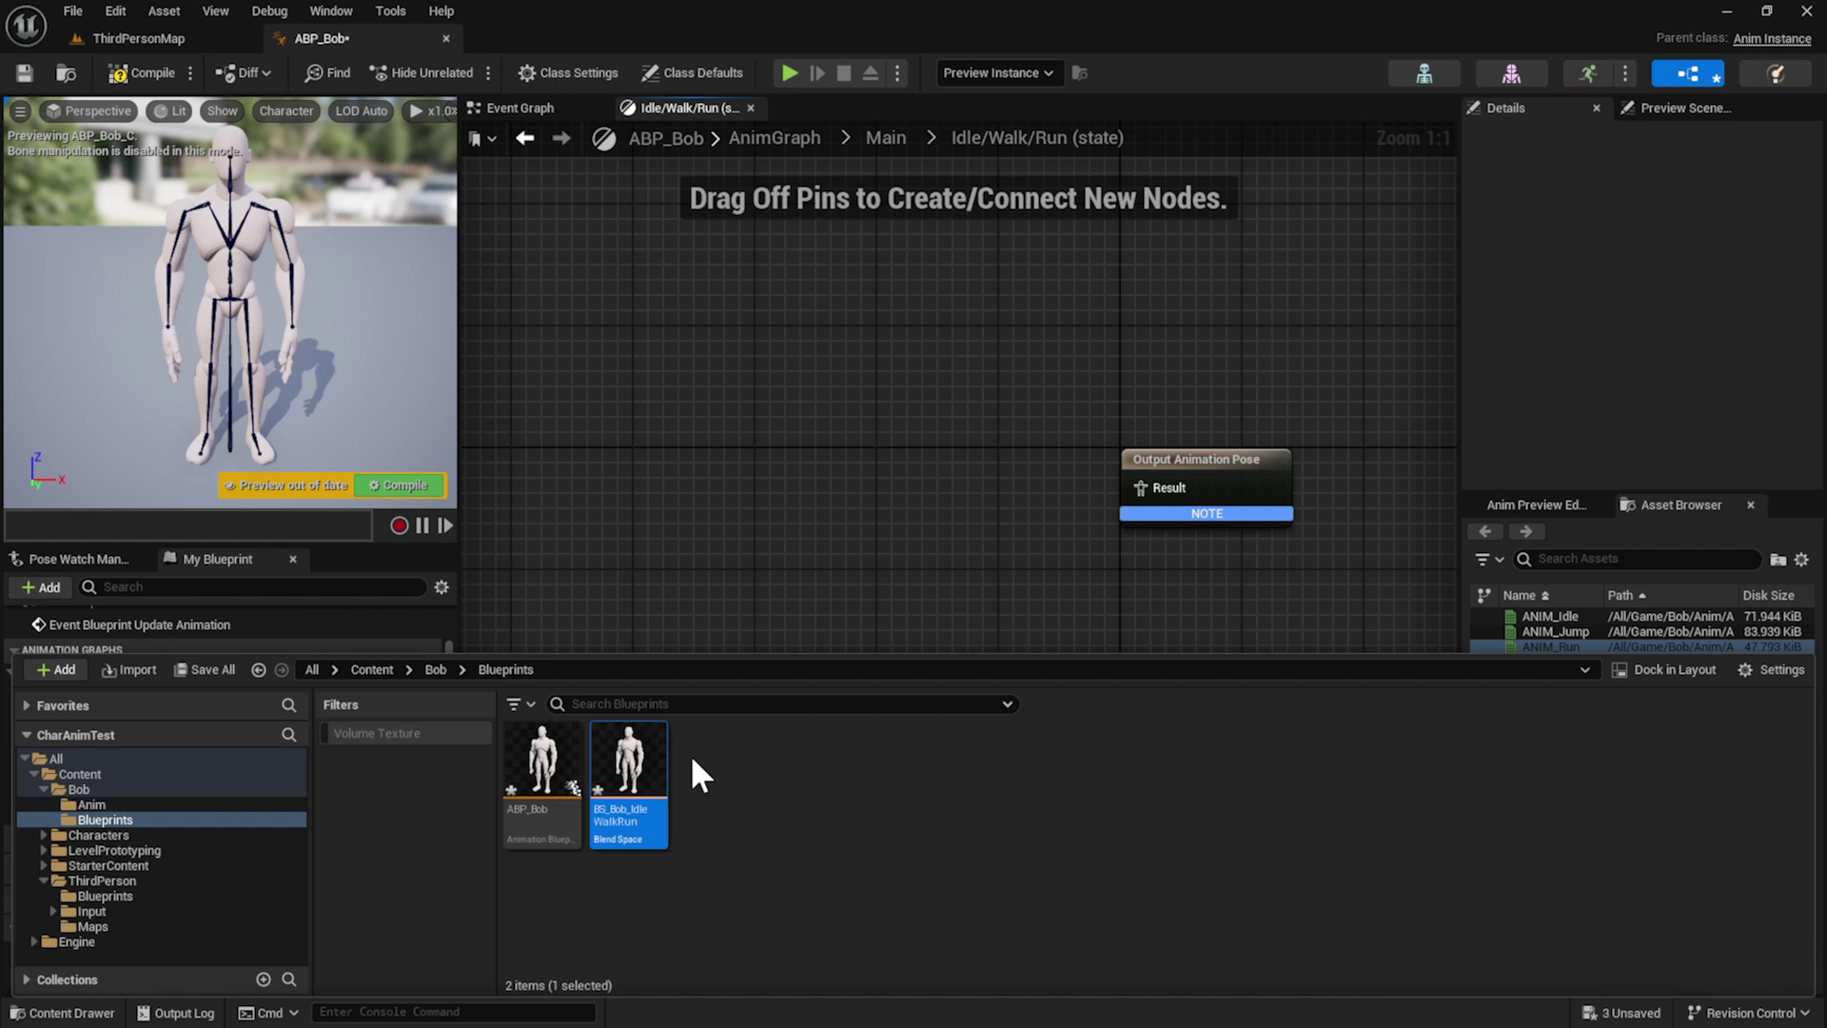
{"action": "double_click", "coordinate": [627, 760]}
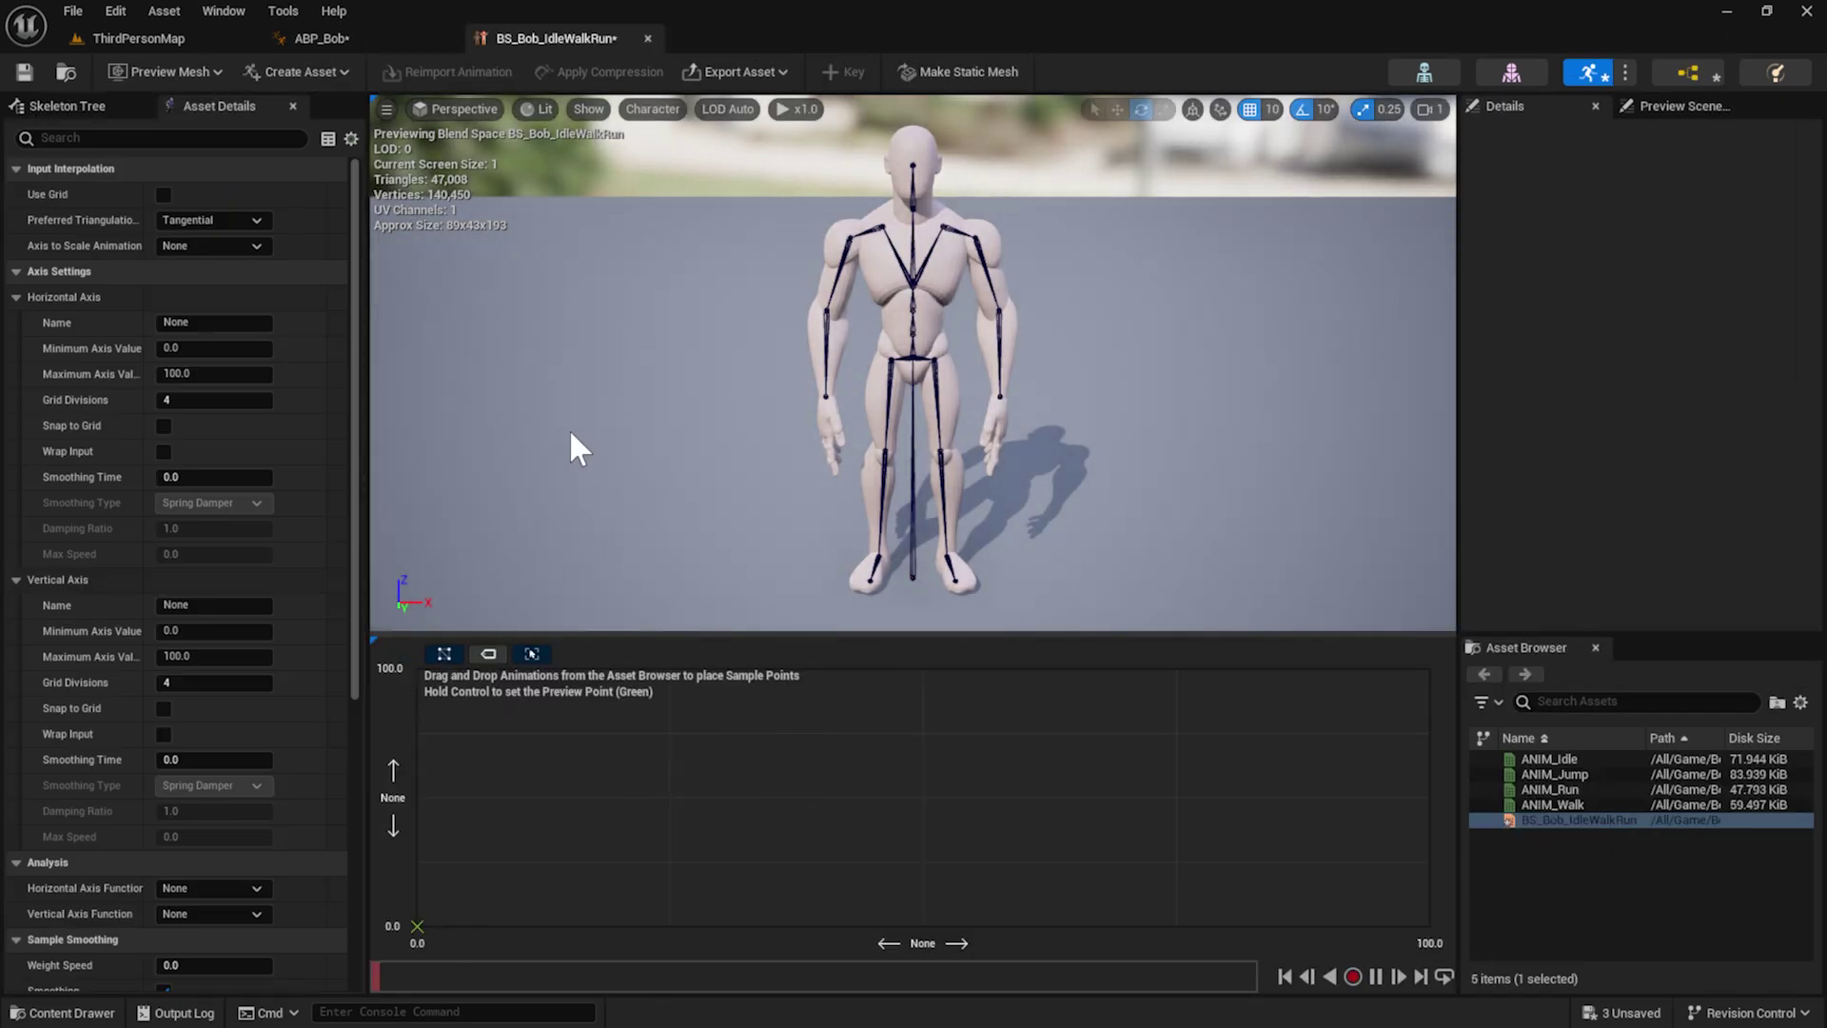
{"action": "key", "text": "ctrl+shift+s"}
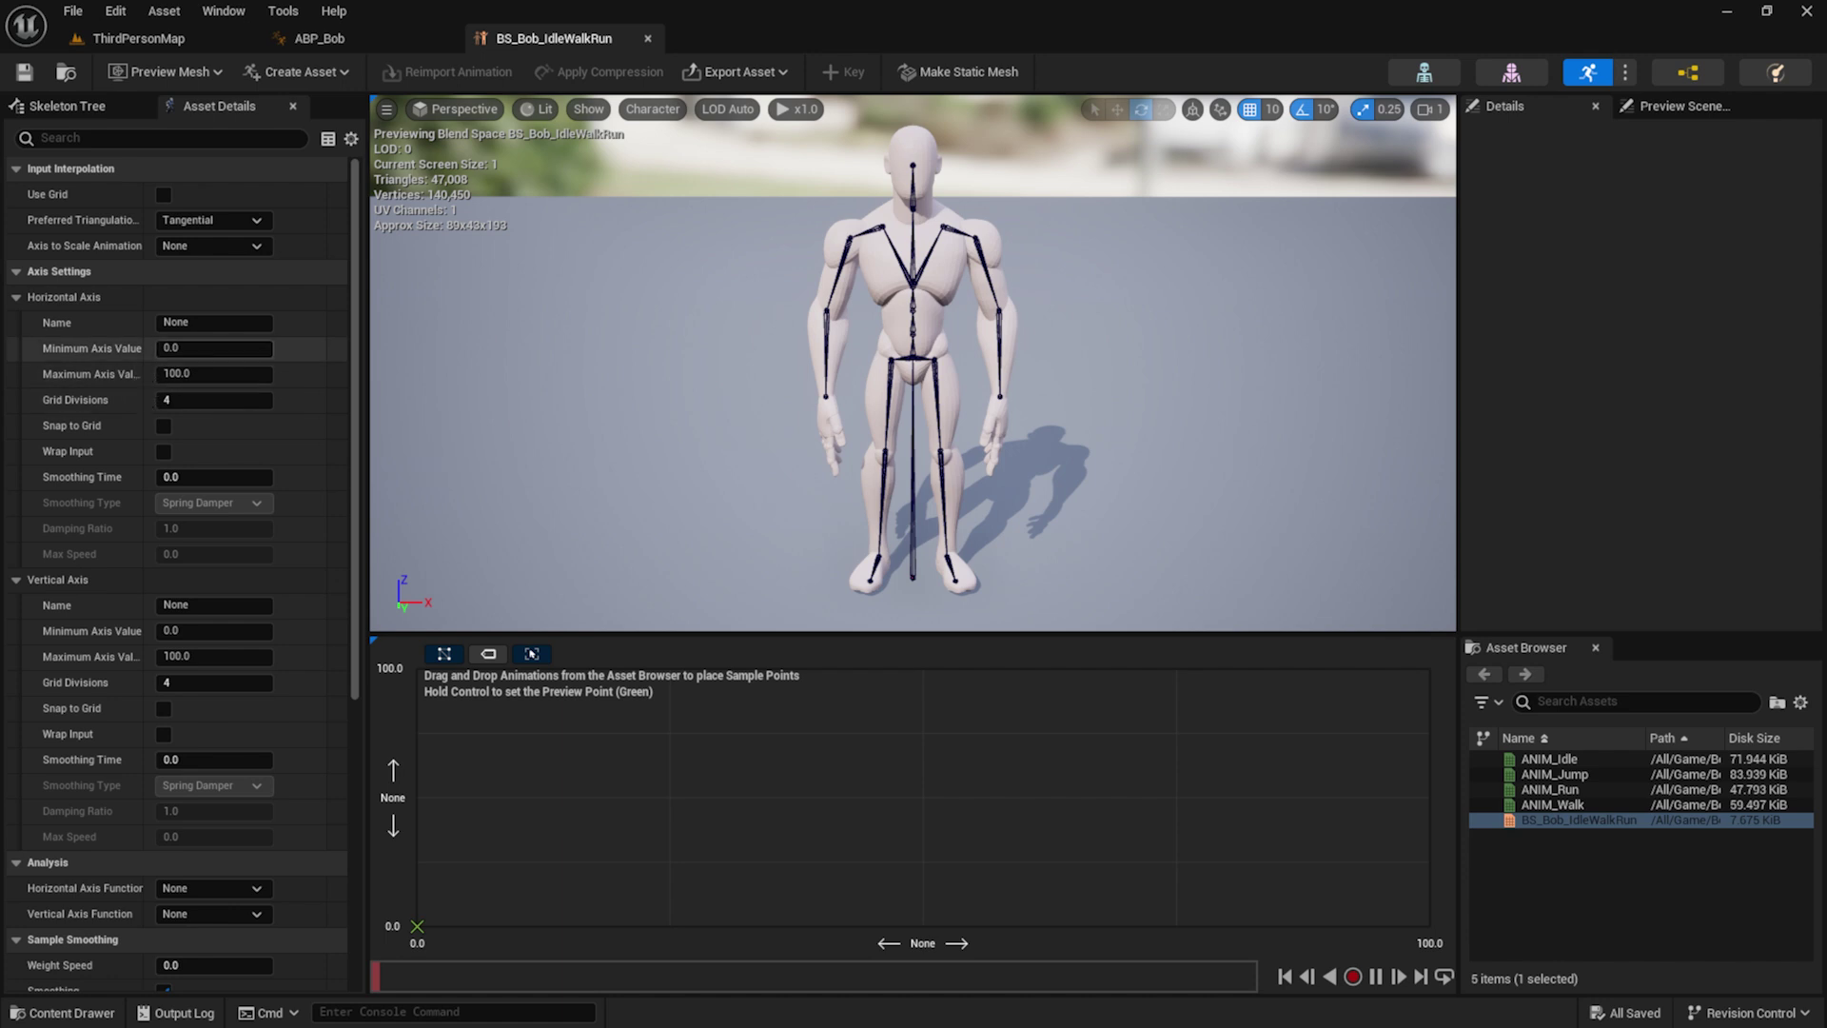
Name the blend space's horizontal axis Speed and set its maximum axis value to 600
{"action": "left_click", "coordinate": [229, 322]}
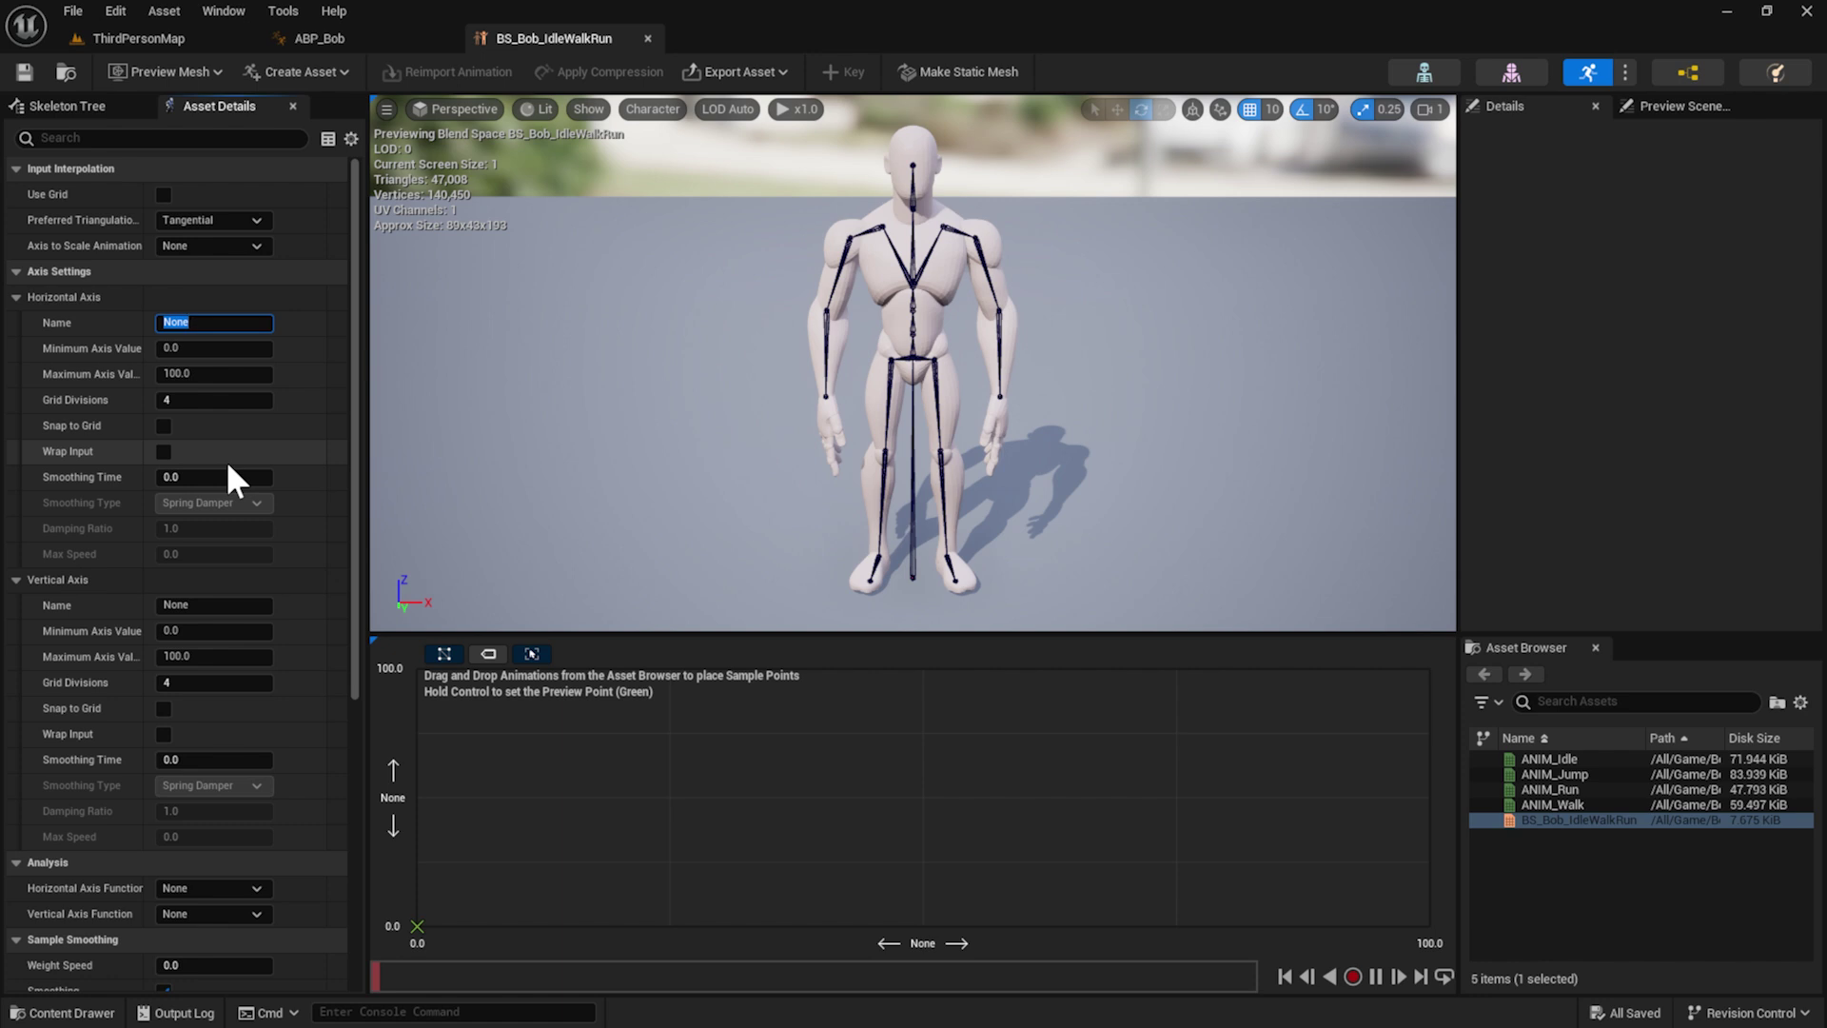
{"action": "type", "text": "Speed"}
{"action": "key", "text": "Return"}
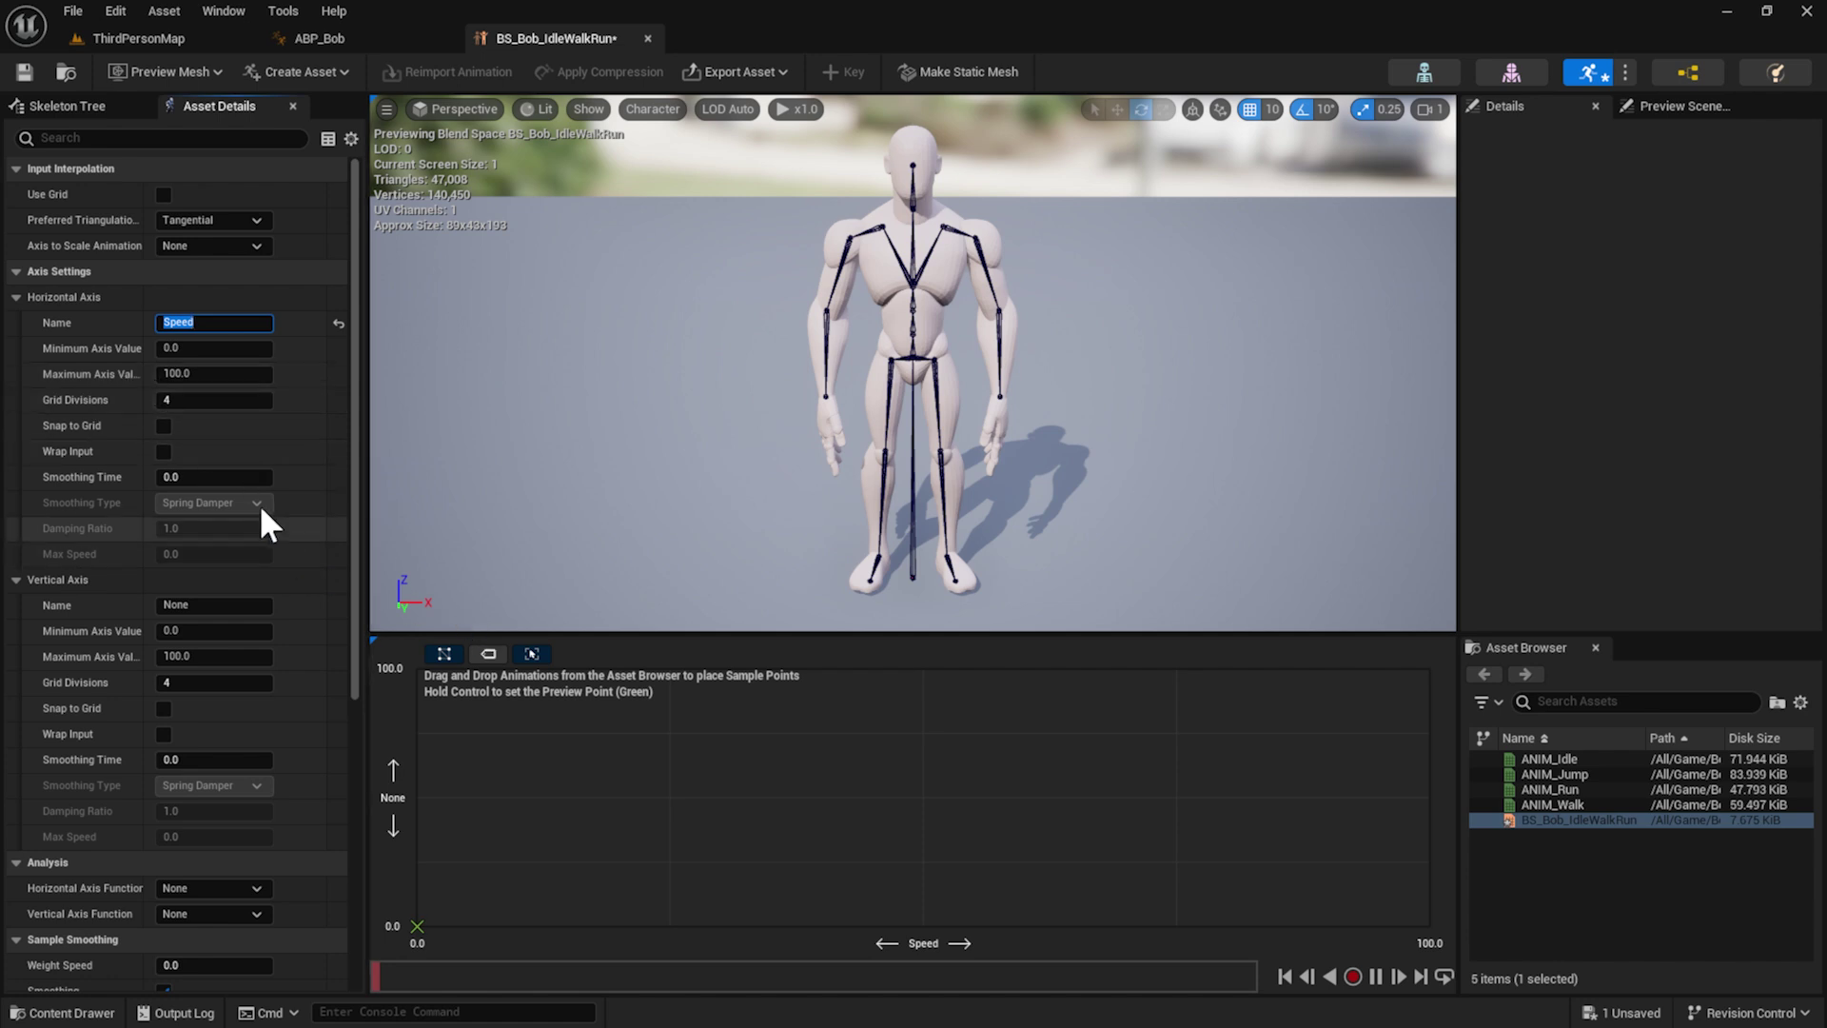
{"action": "left_click", "coordinate": [123, 401]}
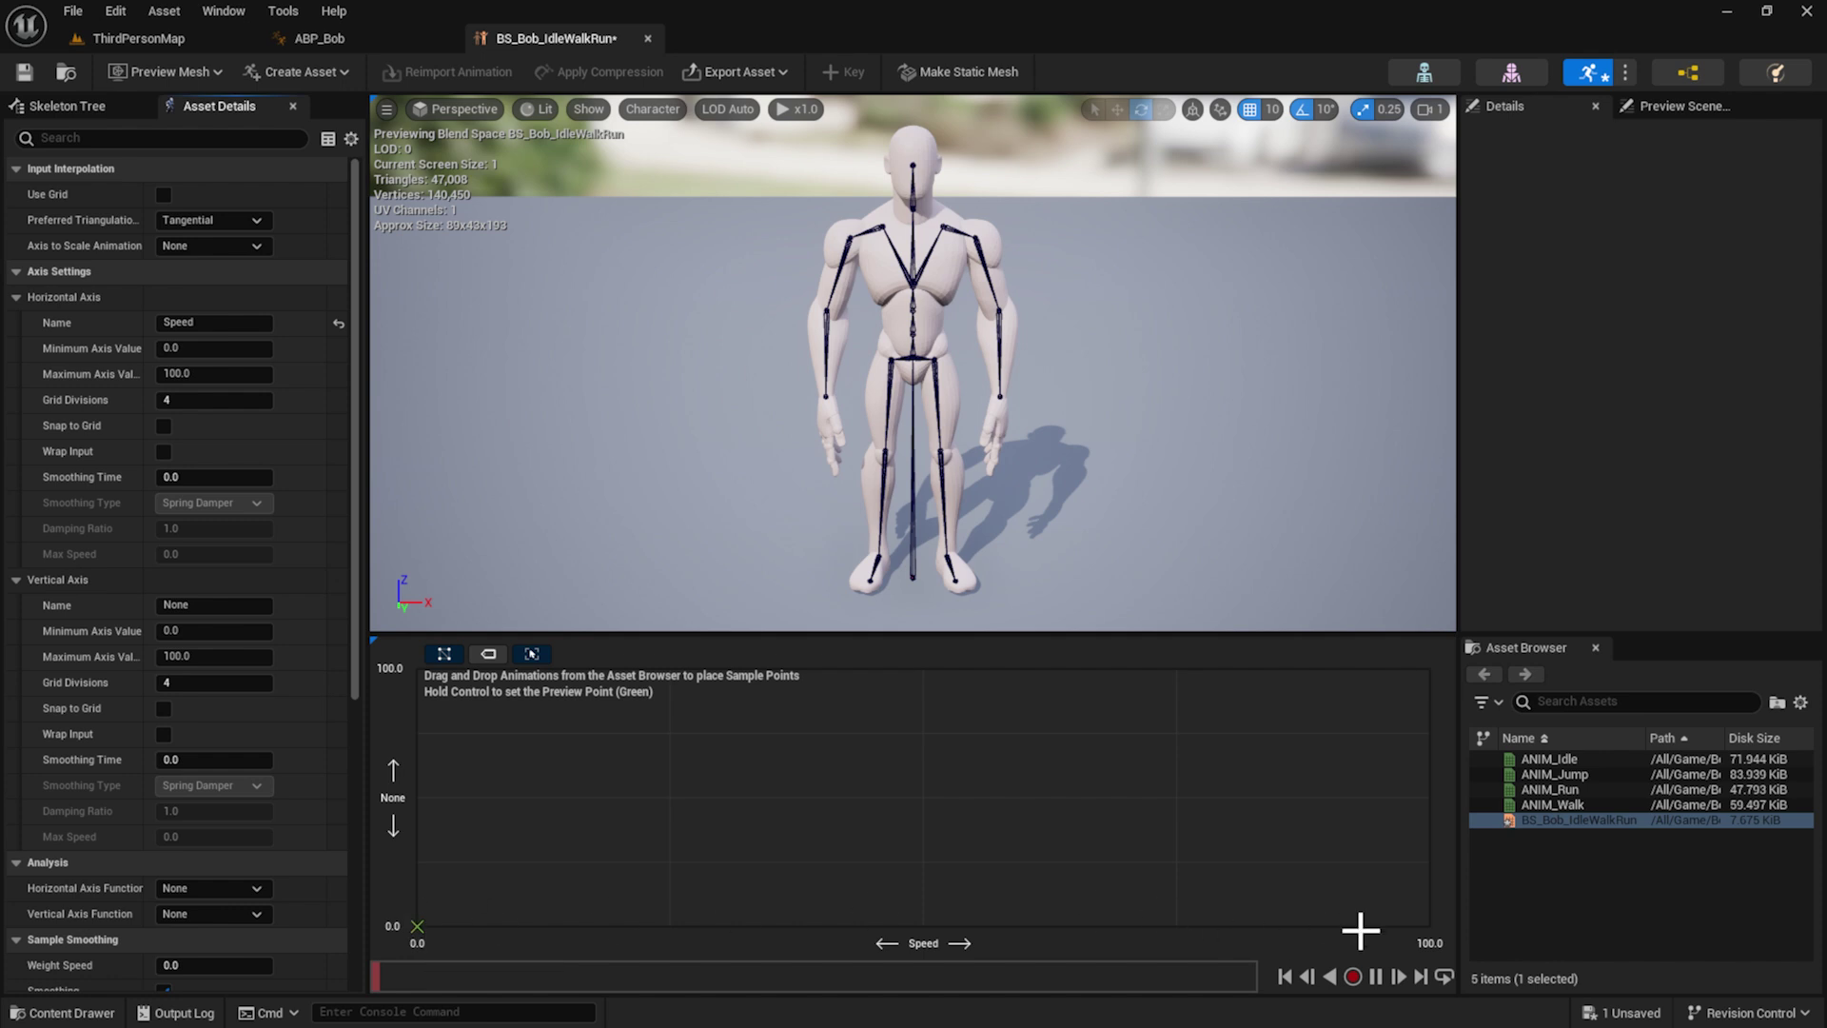
{"action": "left_click", "coordinate": [209, 374]}
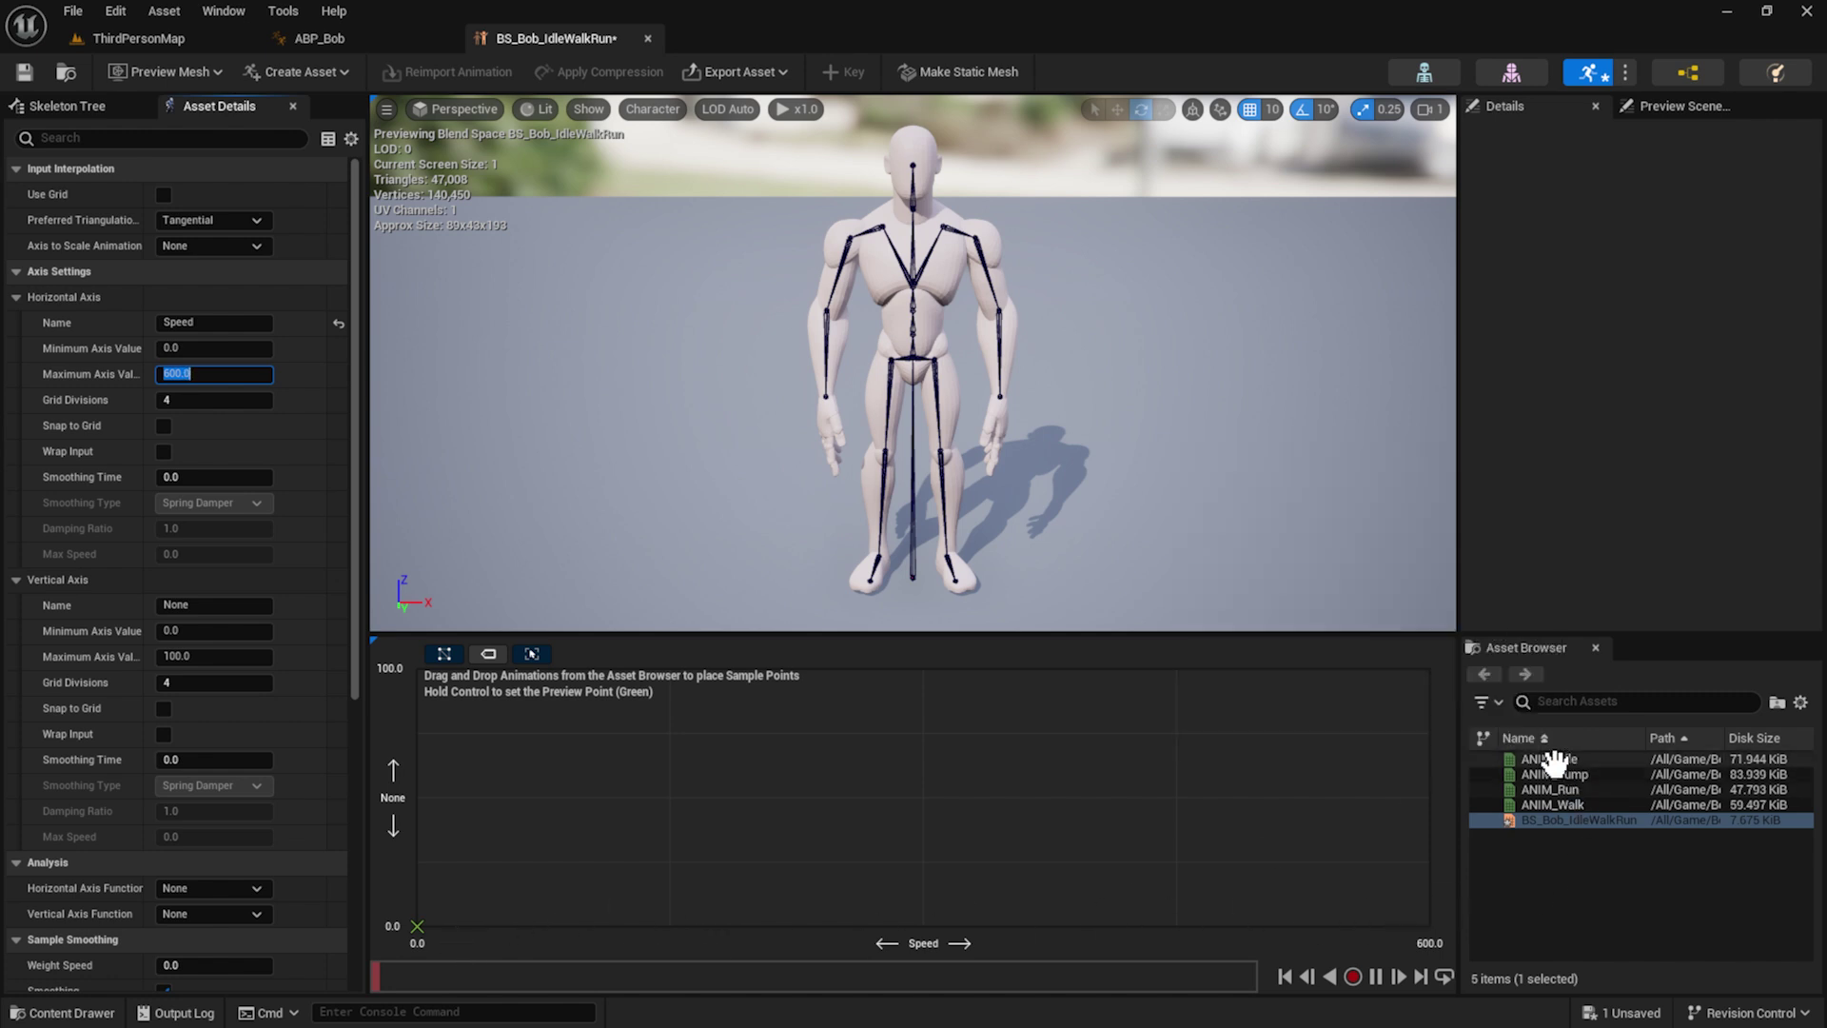
Place ANIM_Idle near the start, ANIM_Walk at the middle and ANIM_Run near the end of the Speed axis, all at about mid-height
{"action": "left_click_drag", "start_coordinate": [1553, 758], "coordinate": [424, 799]}
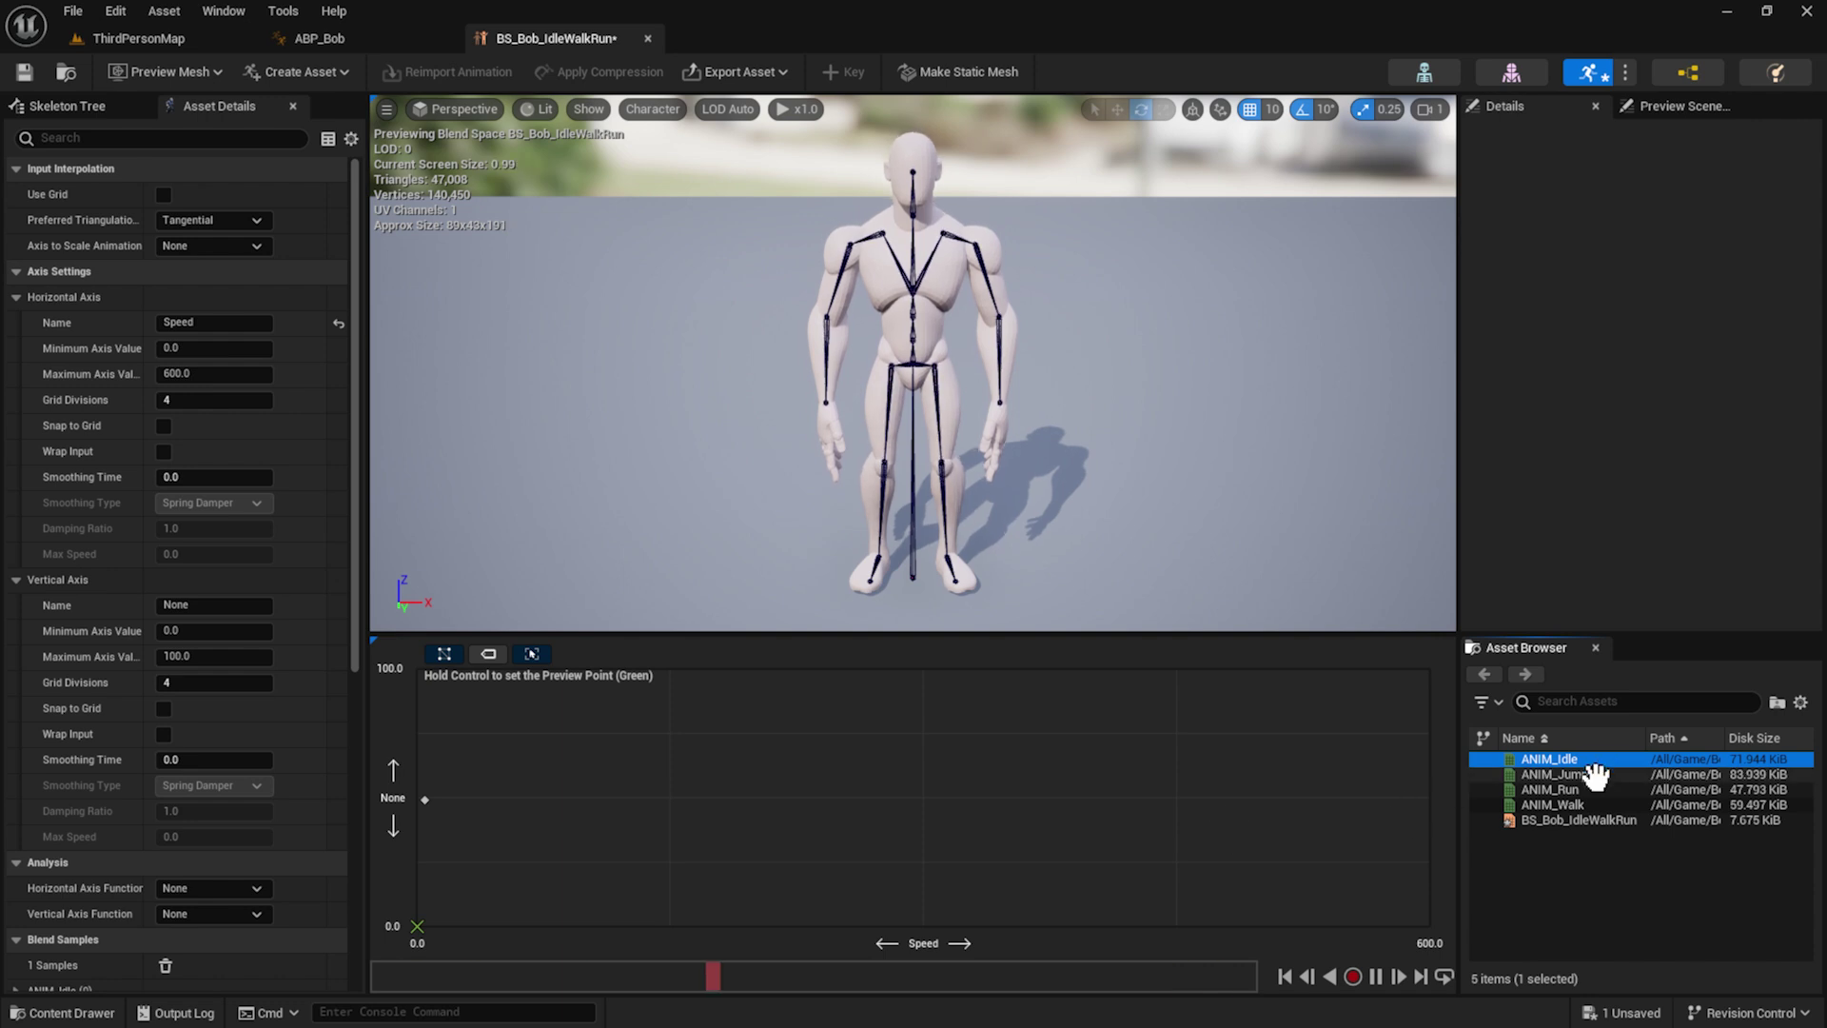
{"action": "left_click_drag", "start_coordinate": [1583, 774], "coordinate": [924, 799]}
{"action": "left_click", "coordinate": [1552, 817]}
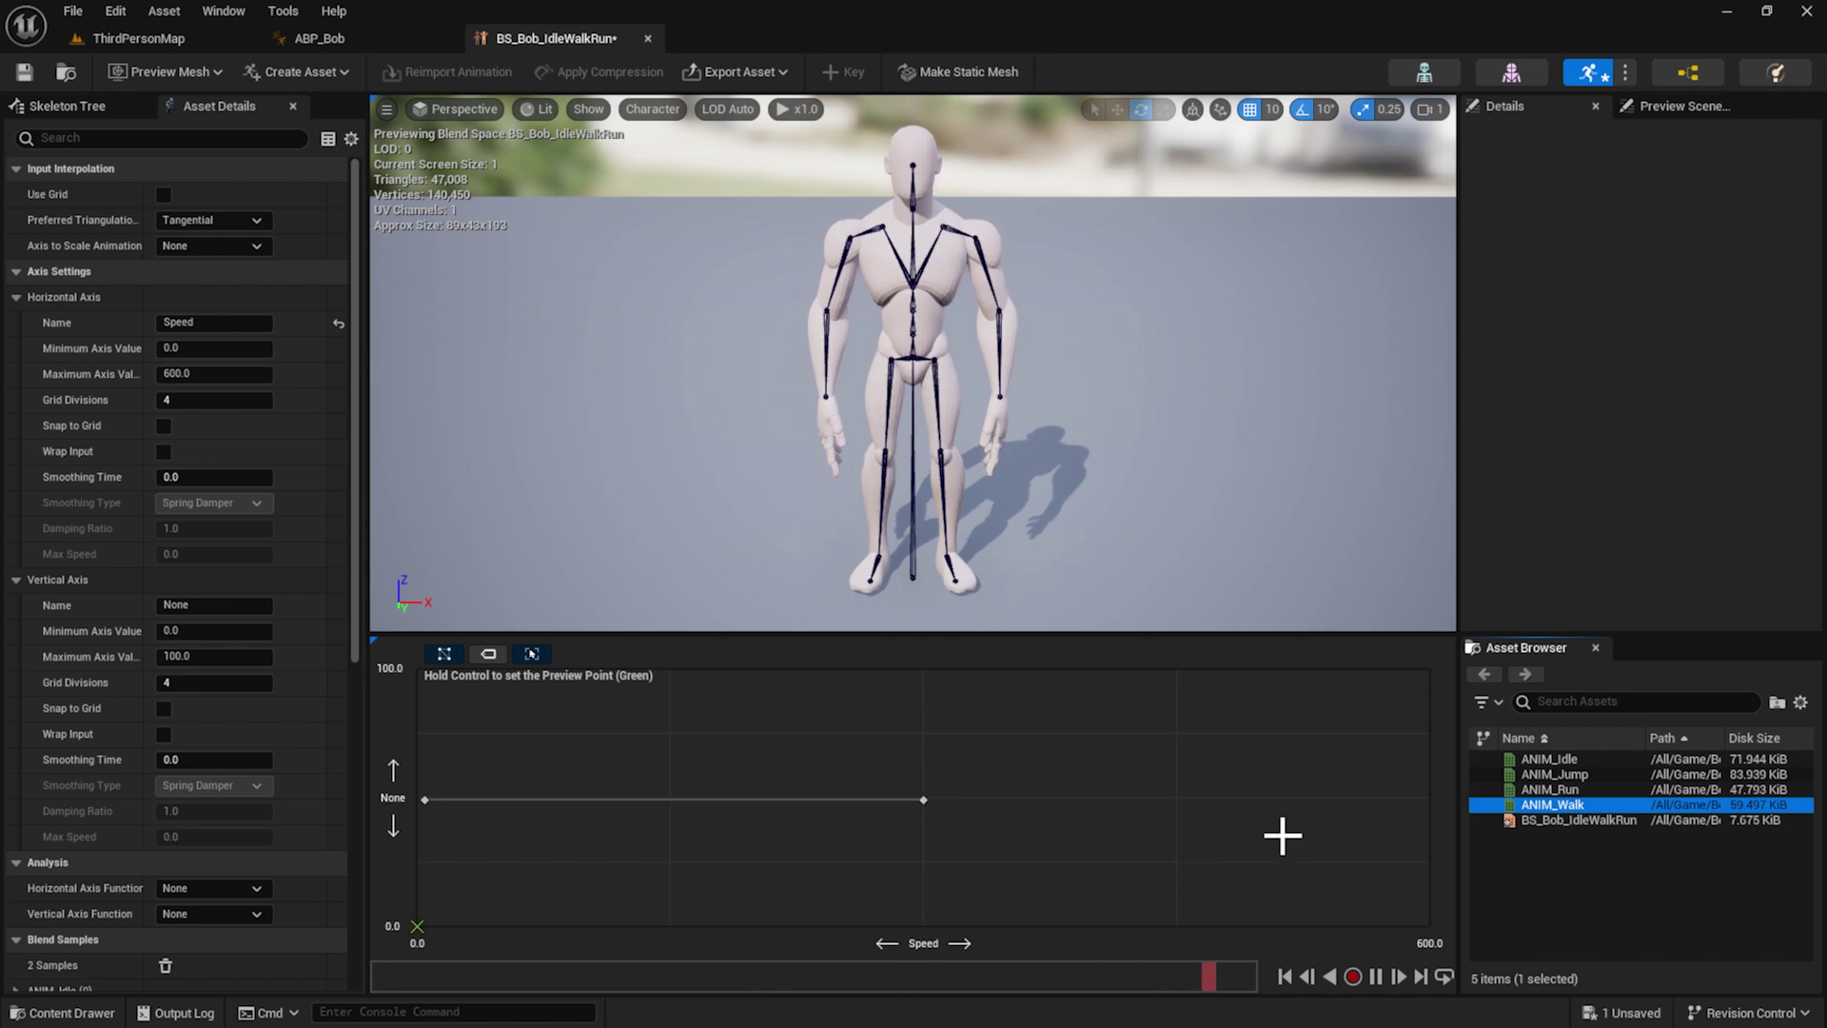
{"action": "left_click_drag", "start_coordinate": [1552, 789], "coordinate": [1414, 797]}
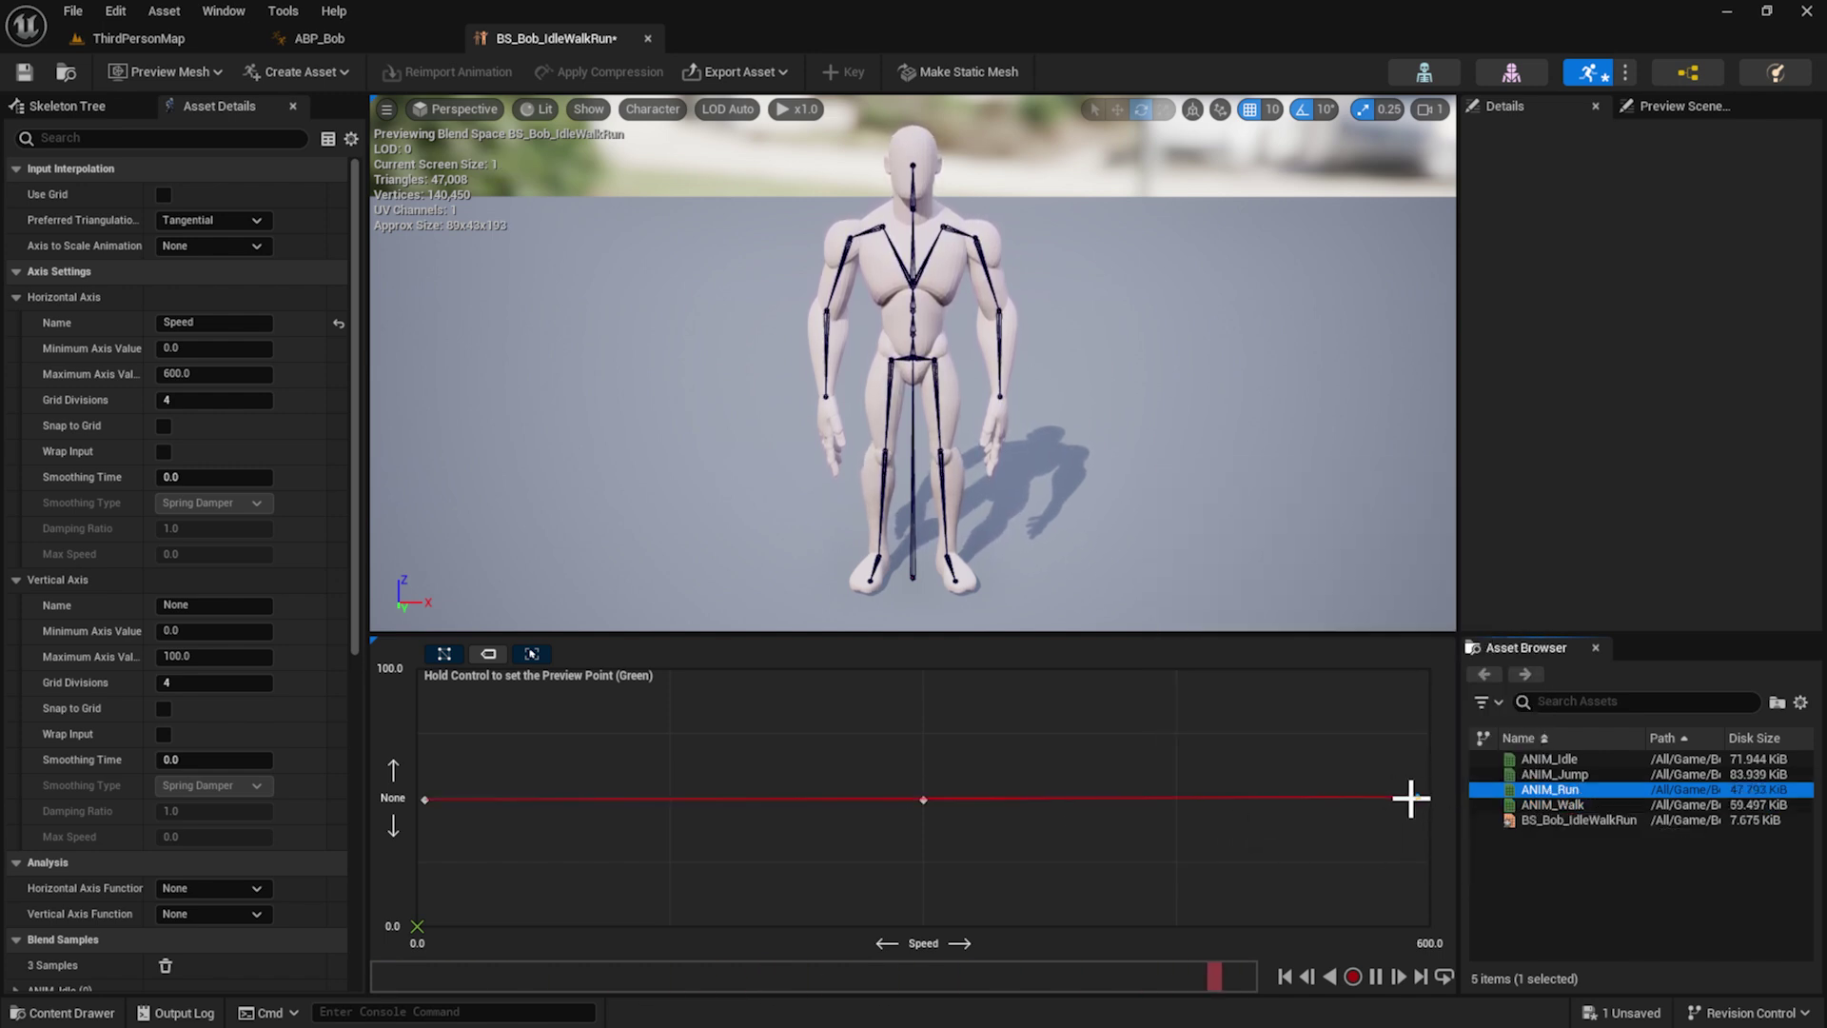
Set the ANIM_Idle sample point's Speed to 0
{"action": "left_click", "coordinate": [425, 799]}
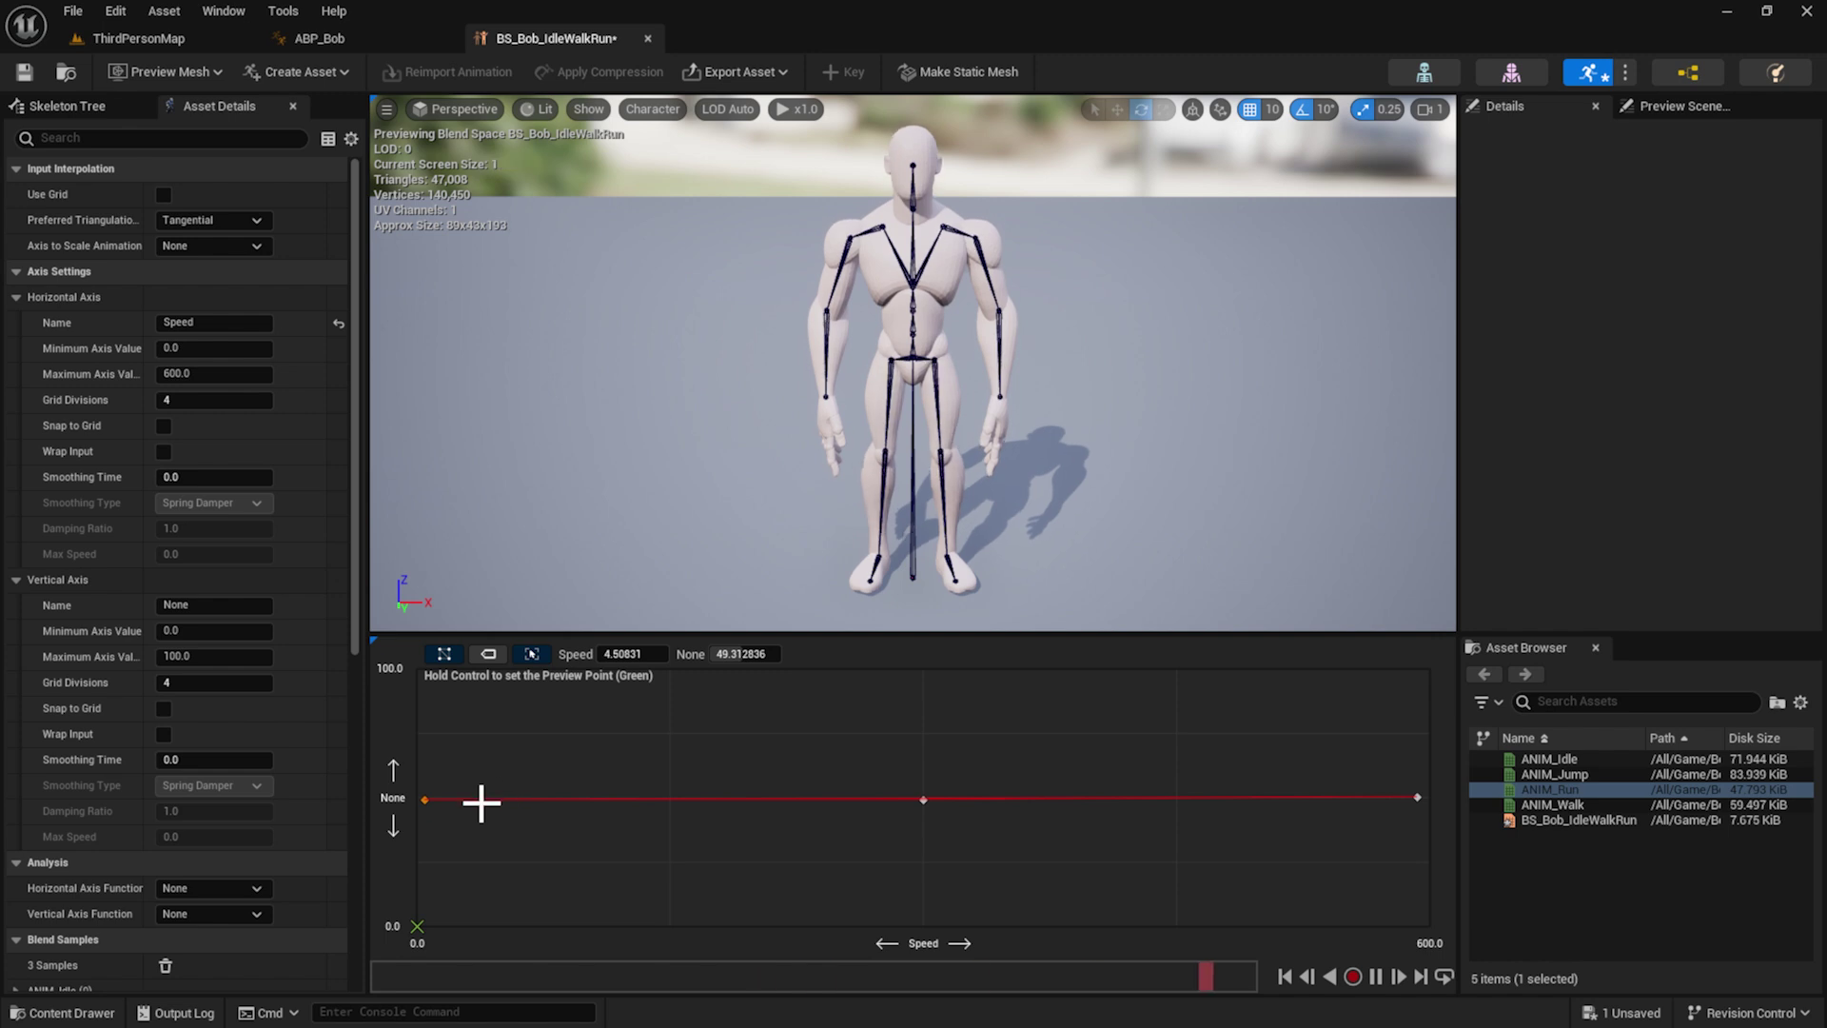
{"action": "mouse_move", "coordinate": [425, 801]}
{"action": "left_click", "coordinate": [630, 654]}
{"action": "type", "text": "0"}
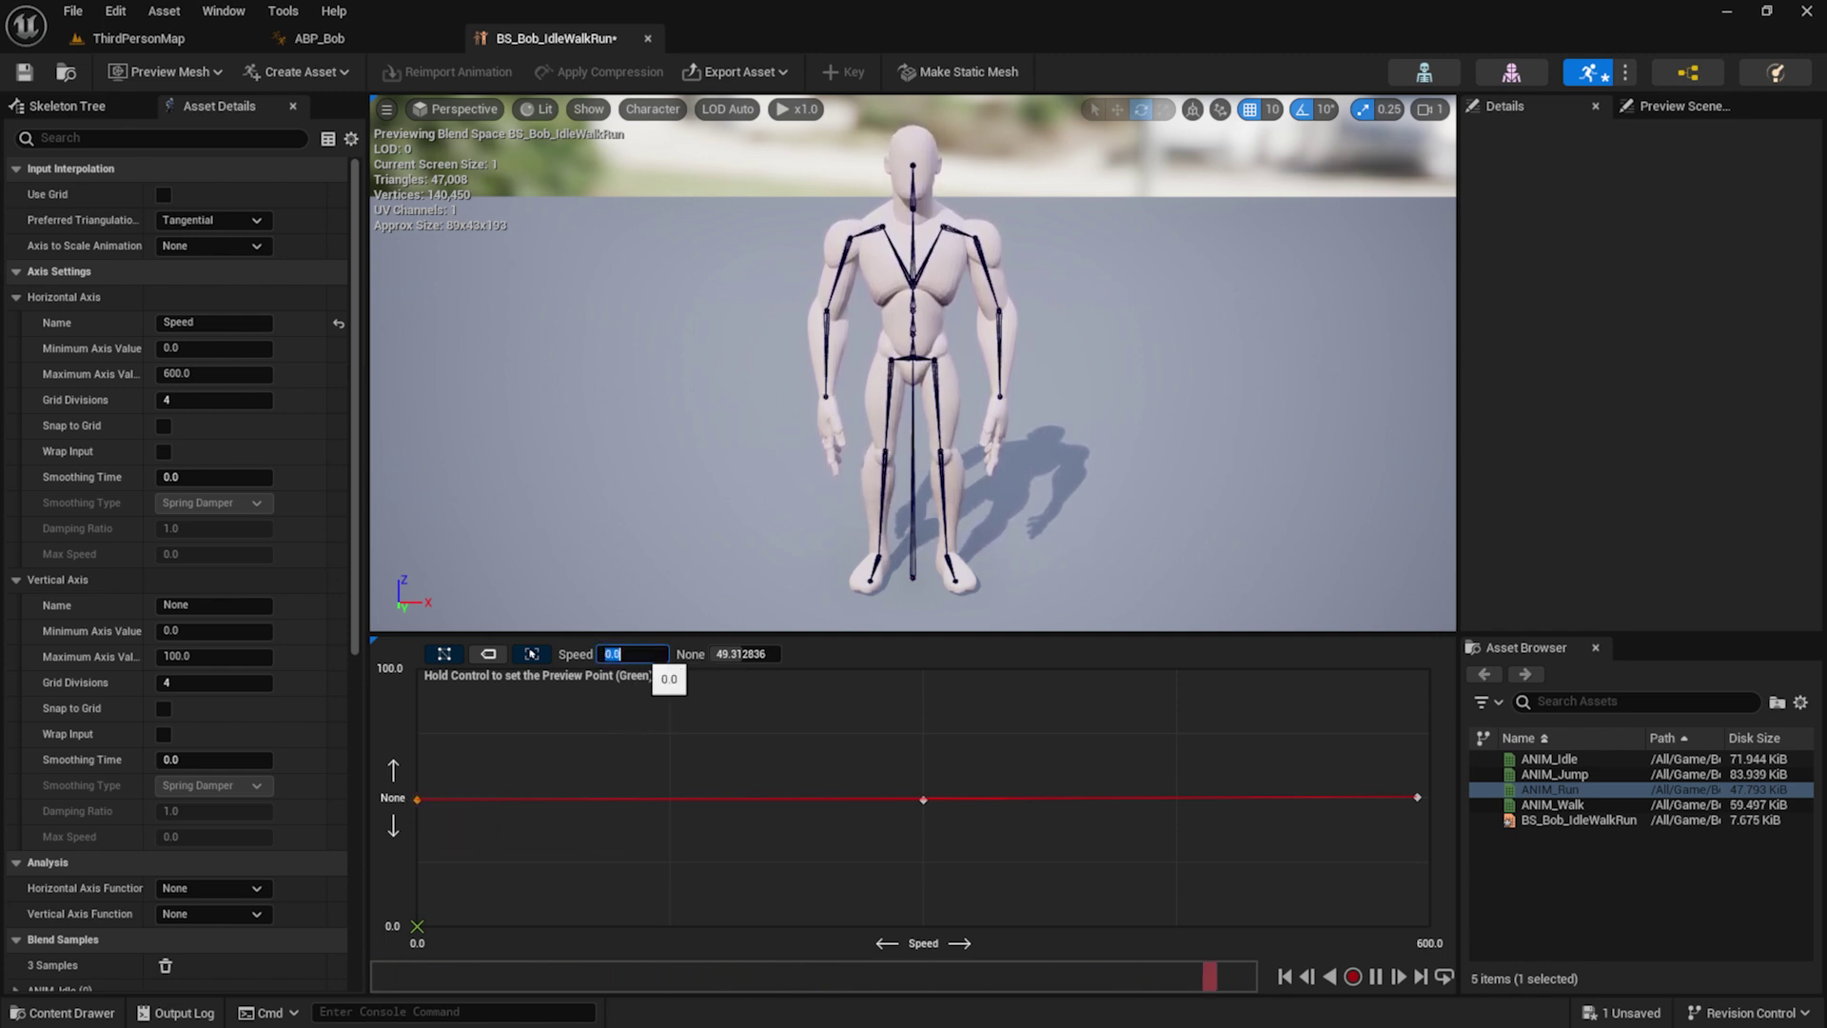
Set the ANIM_Idle sample point's vertical value to 50 and the ANIM_Walk sample point's Speed to 300
{"action": "key", "text": "Tab"}
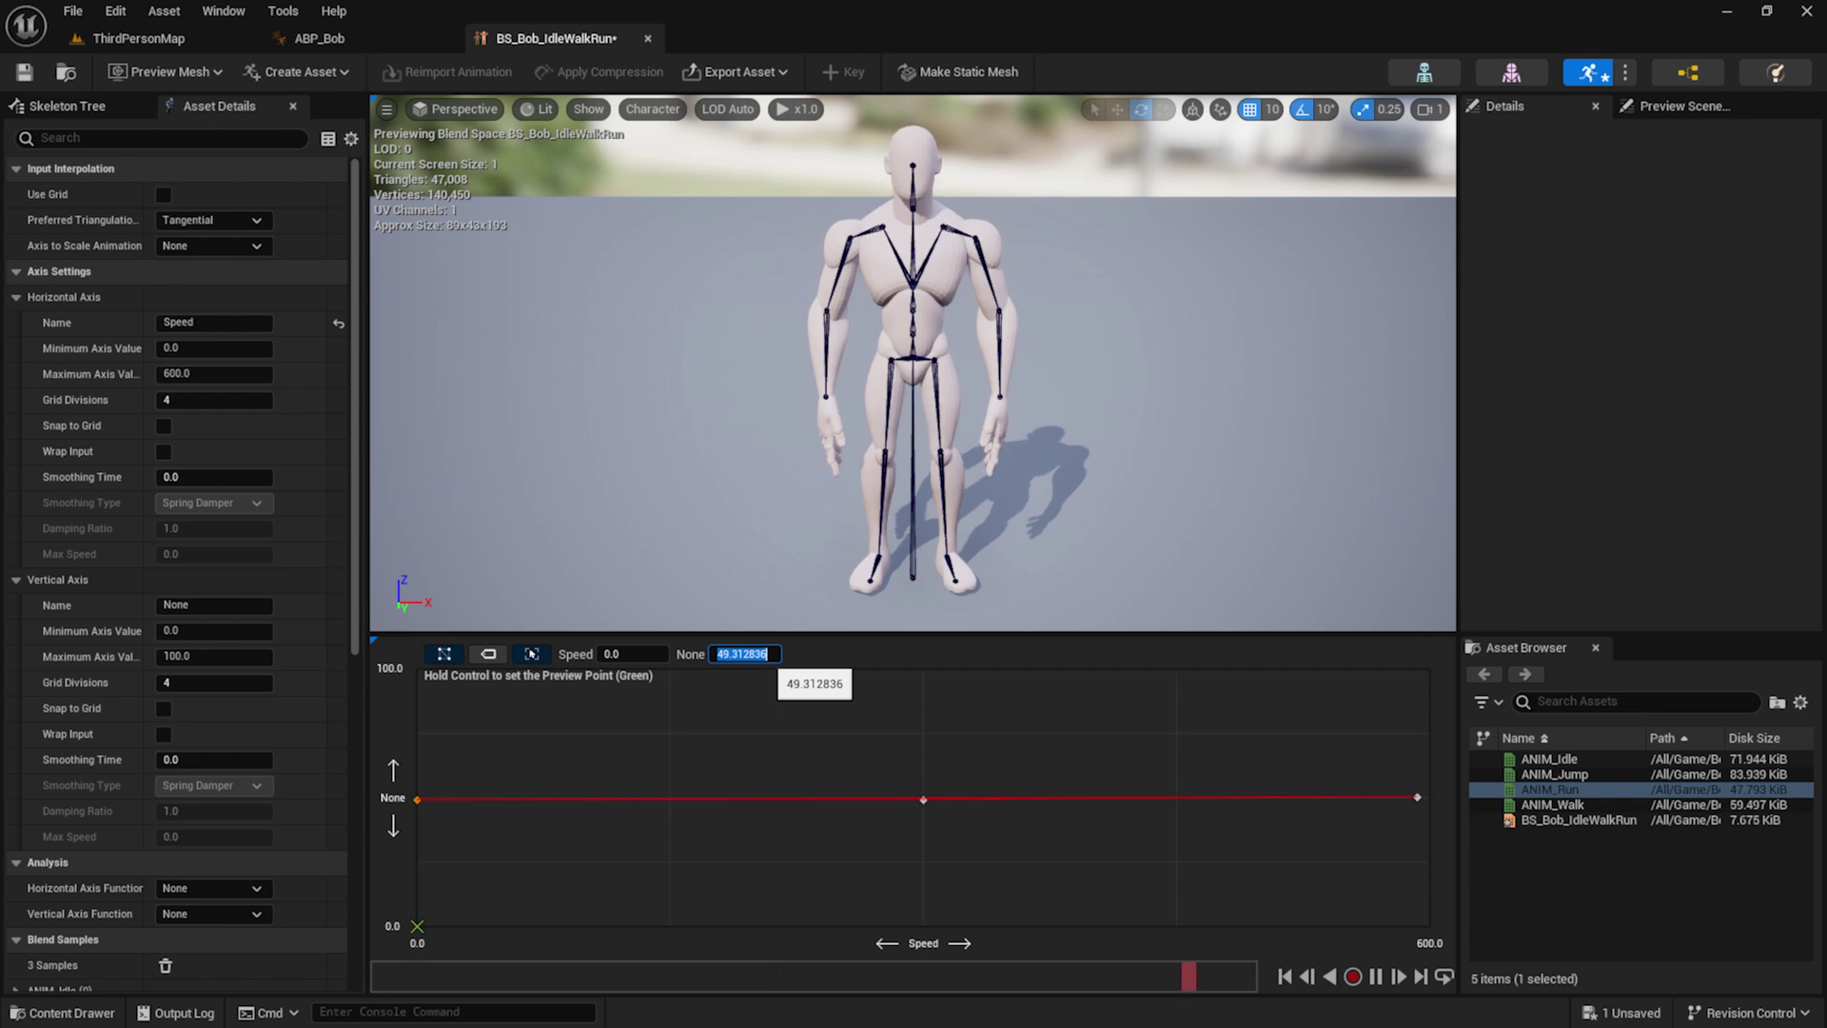
{"action": "key", "text": "Return"}
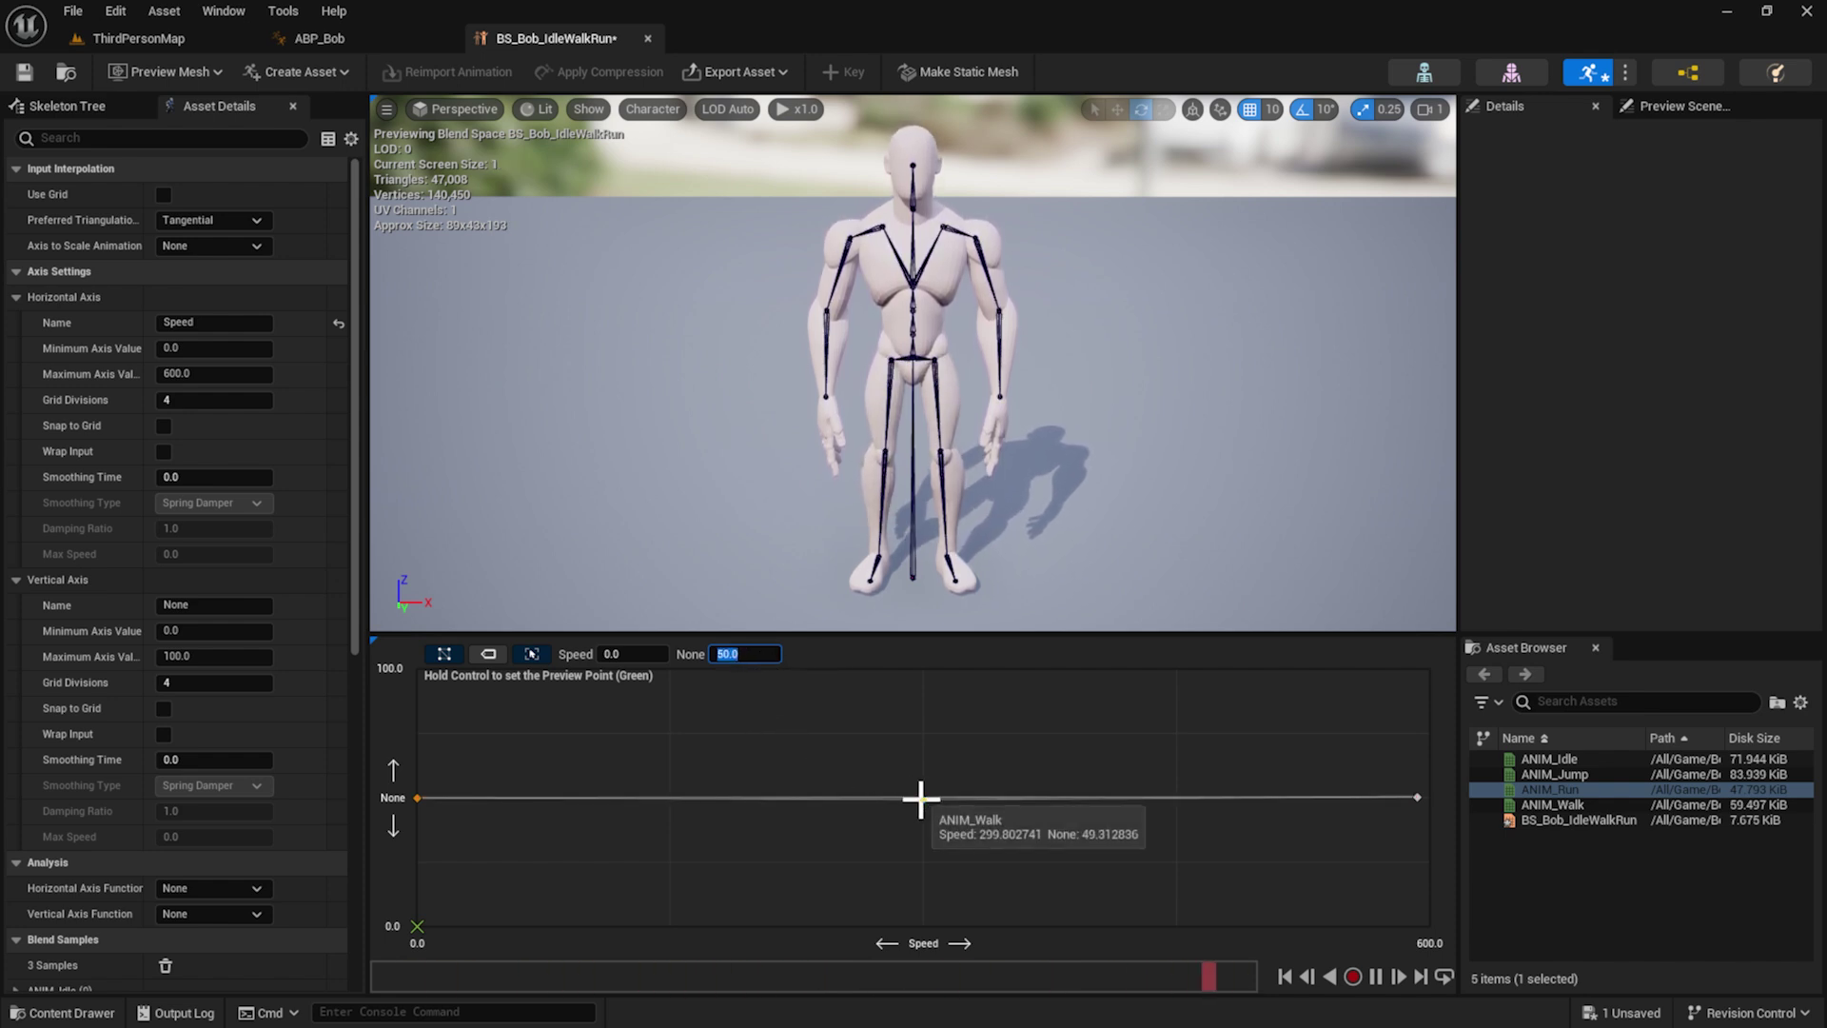
{"action": "left_click", "coordinate": [922, 800]}
{"action": "left_click", "coordinate": [925, 807]}
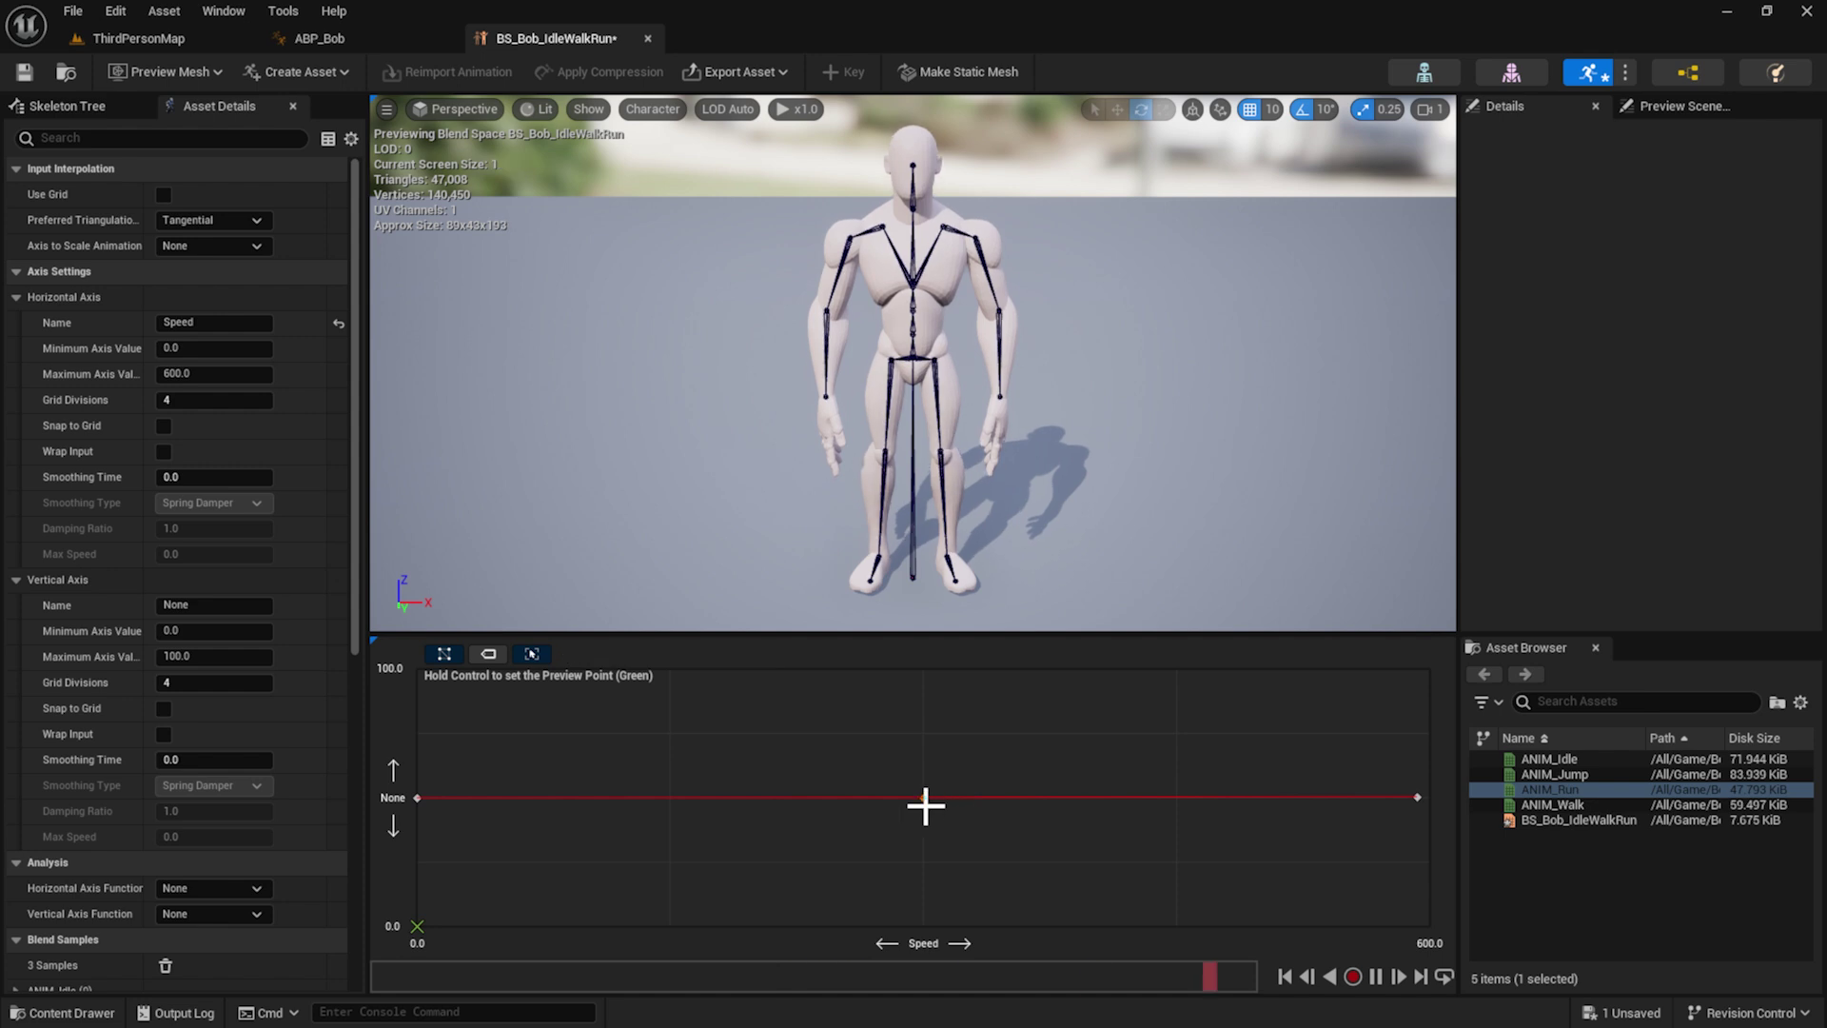
{"action": "left_click", "coordinate": [925, 806]}
{"action": "left_click", "coordinate": [630, 657]}
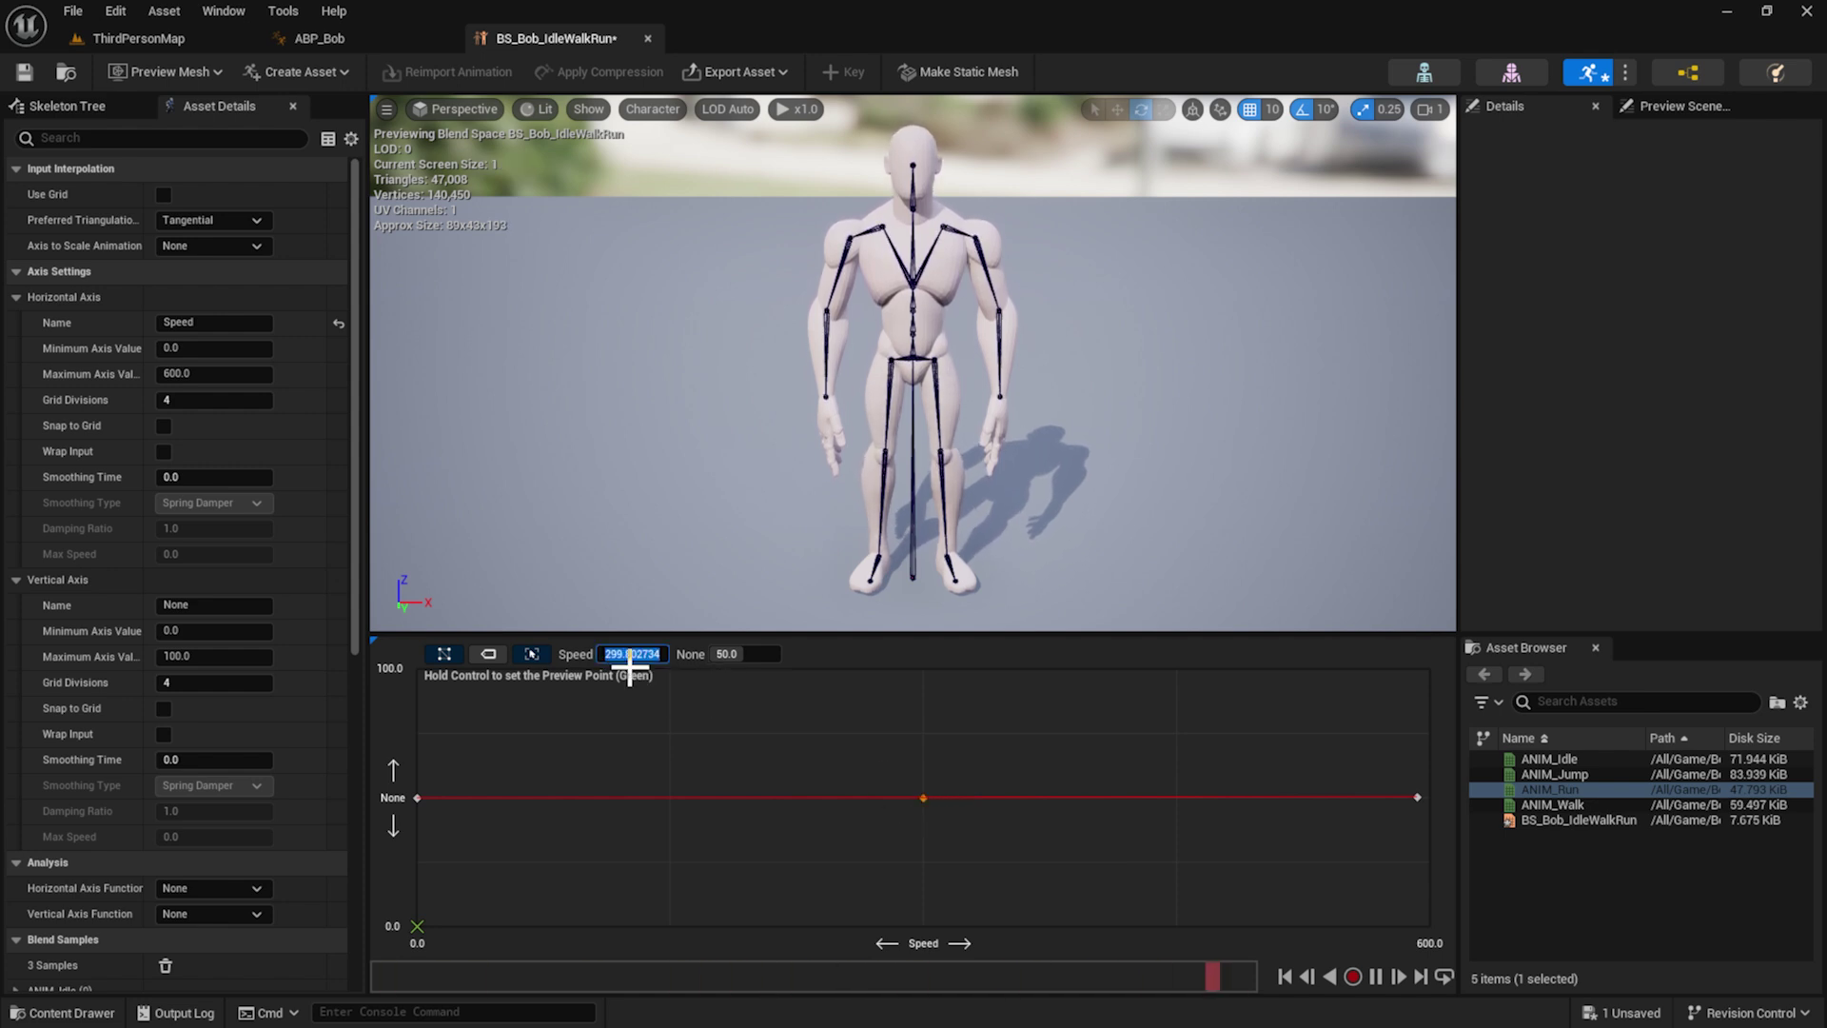
{"action": "type", "text": "300"}
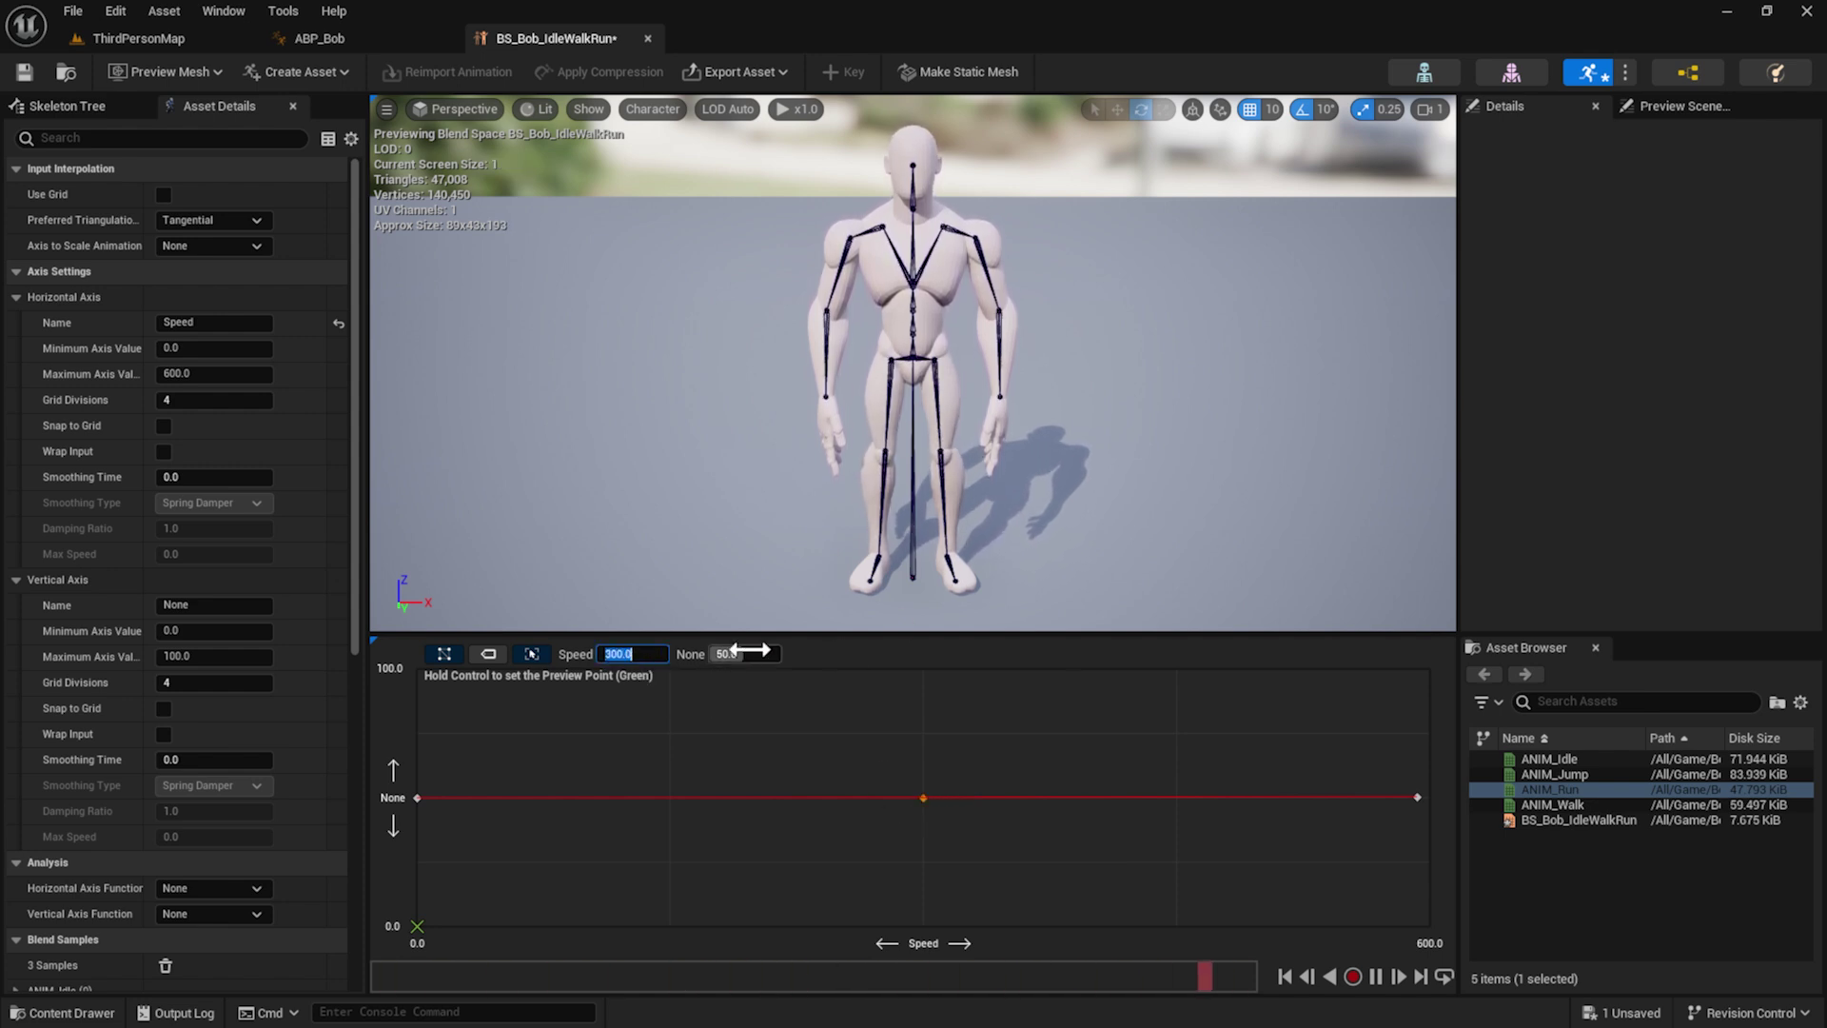
{"action": "left_click", "coordinate": [744, 654]}
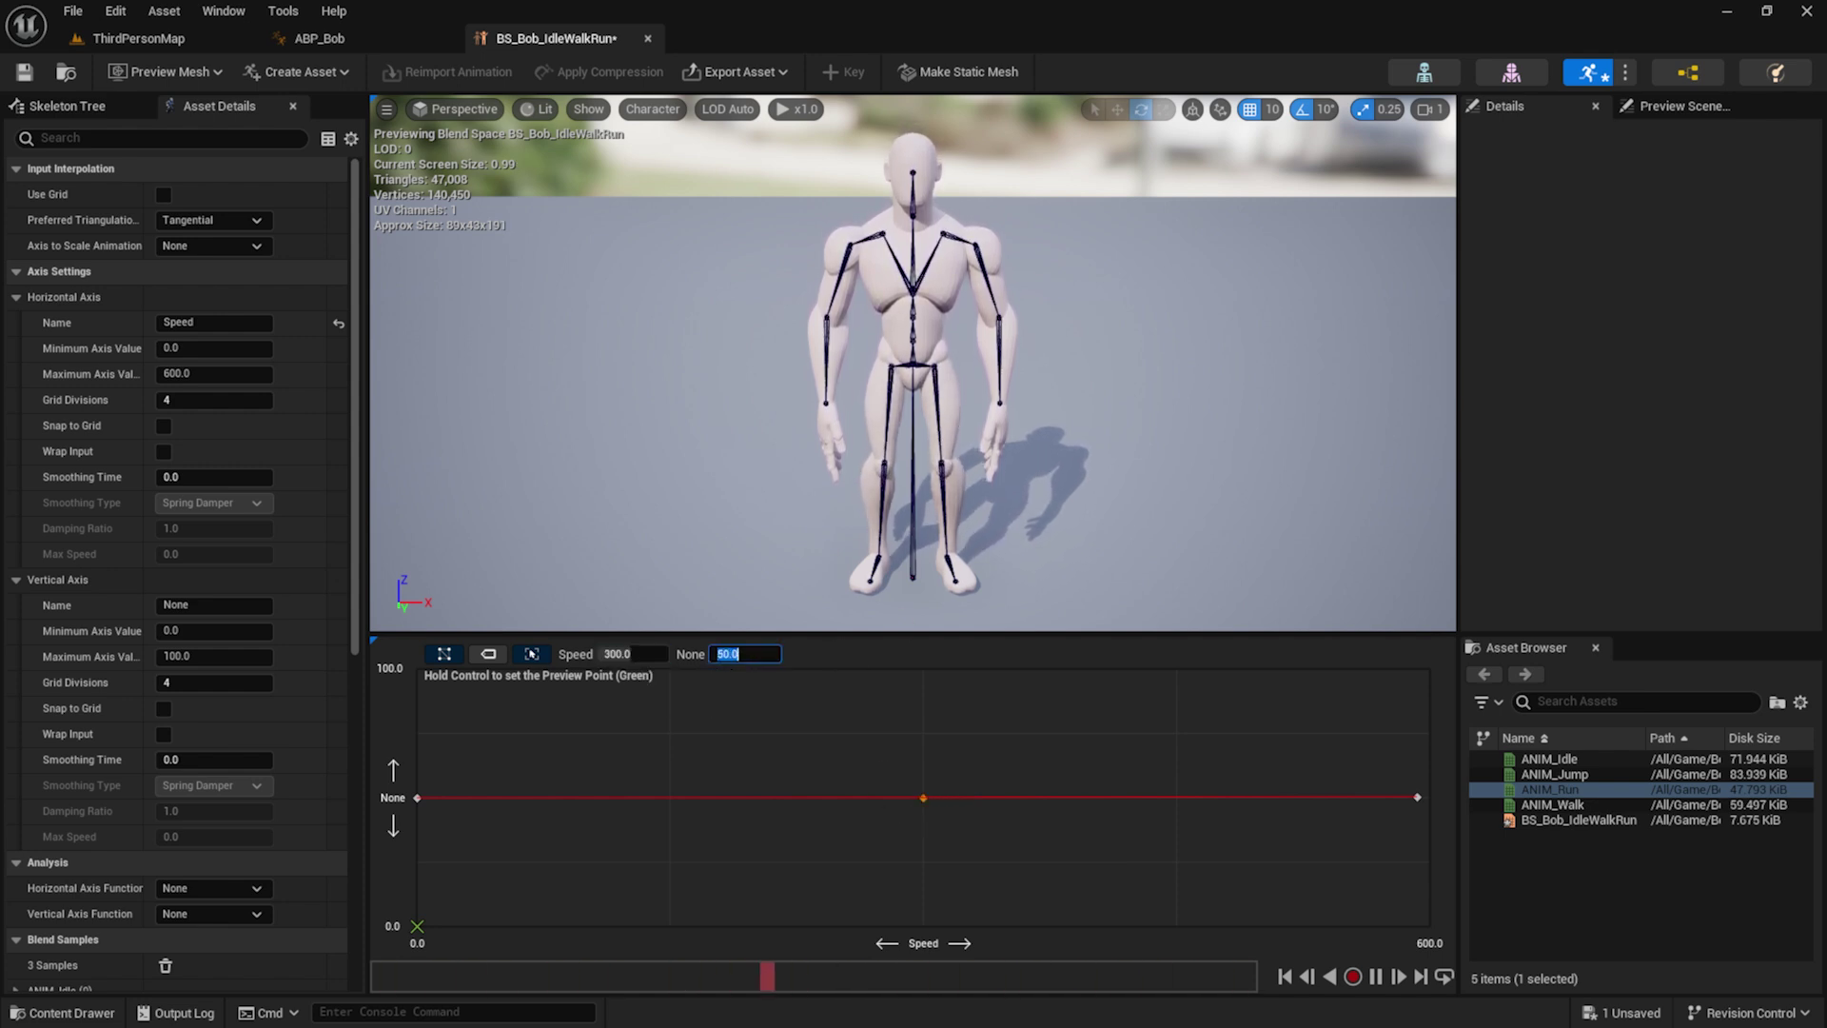
Set the ANIM_Run sample point's Speed to 600
{"action": "left_click", "coordinate": [1418, 799]}
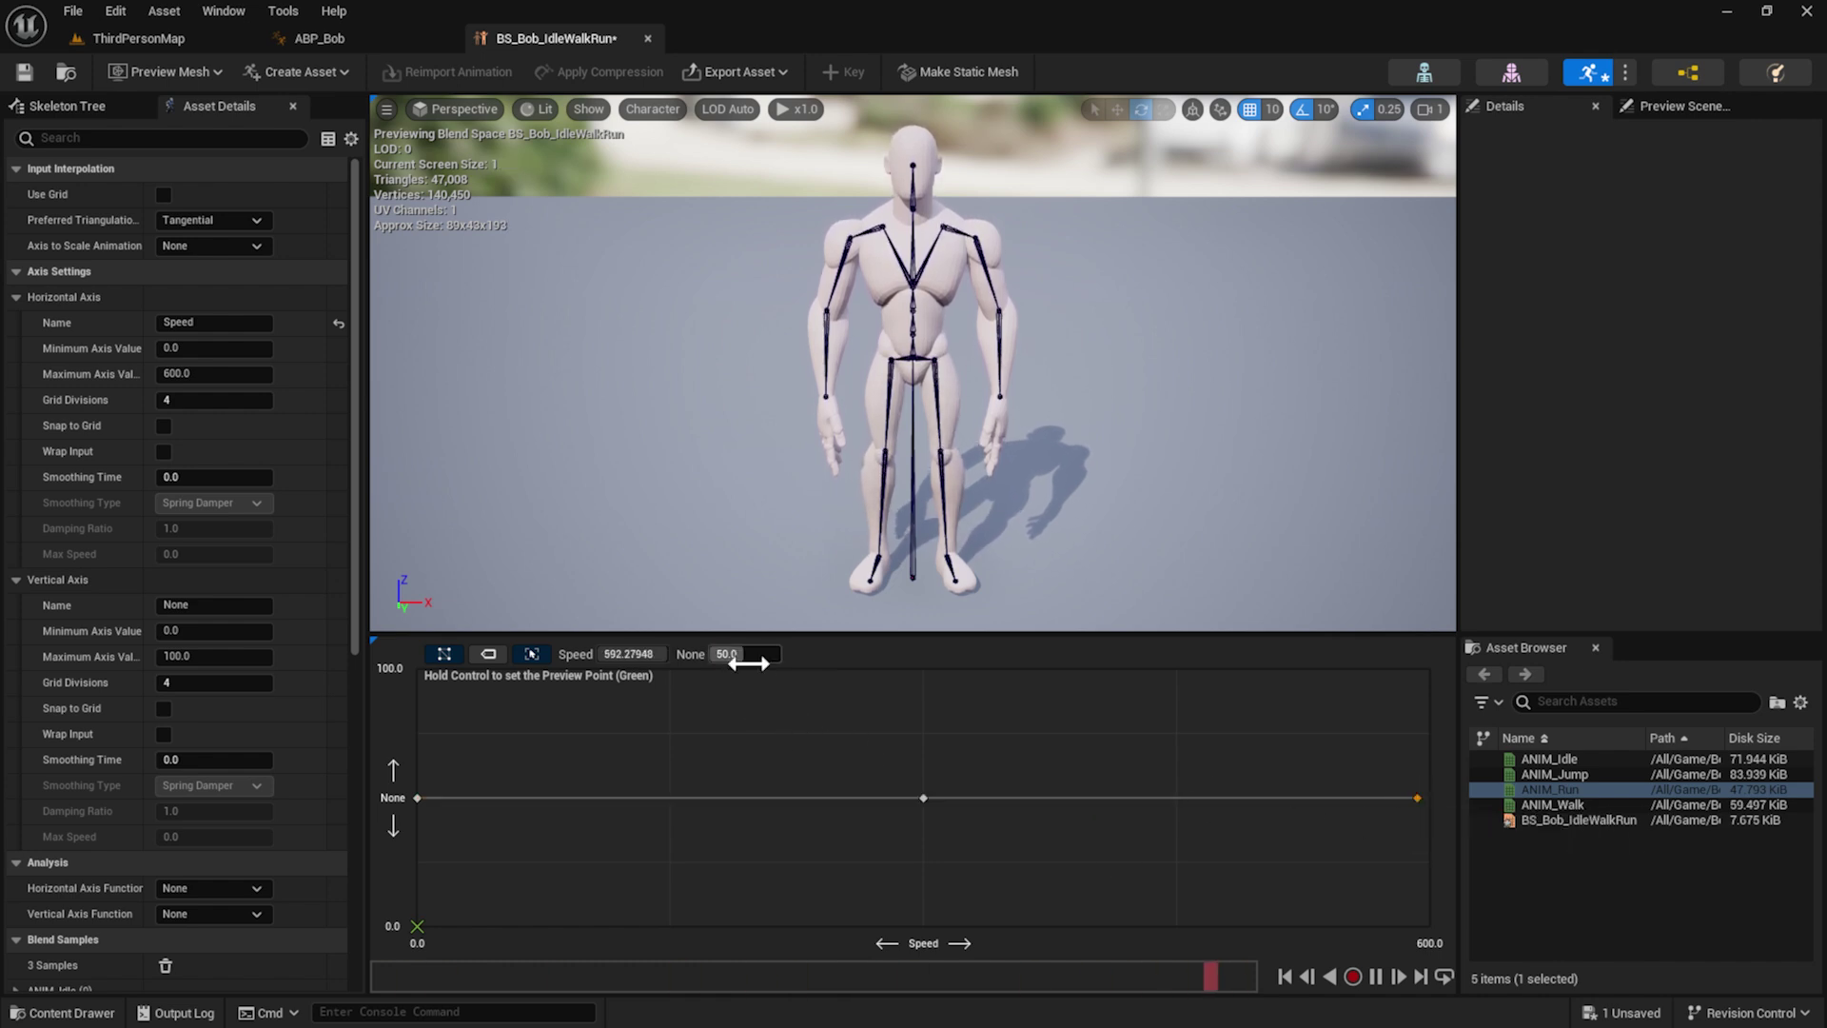
{"action": "left_click", "coordinate": [657, 654]}
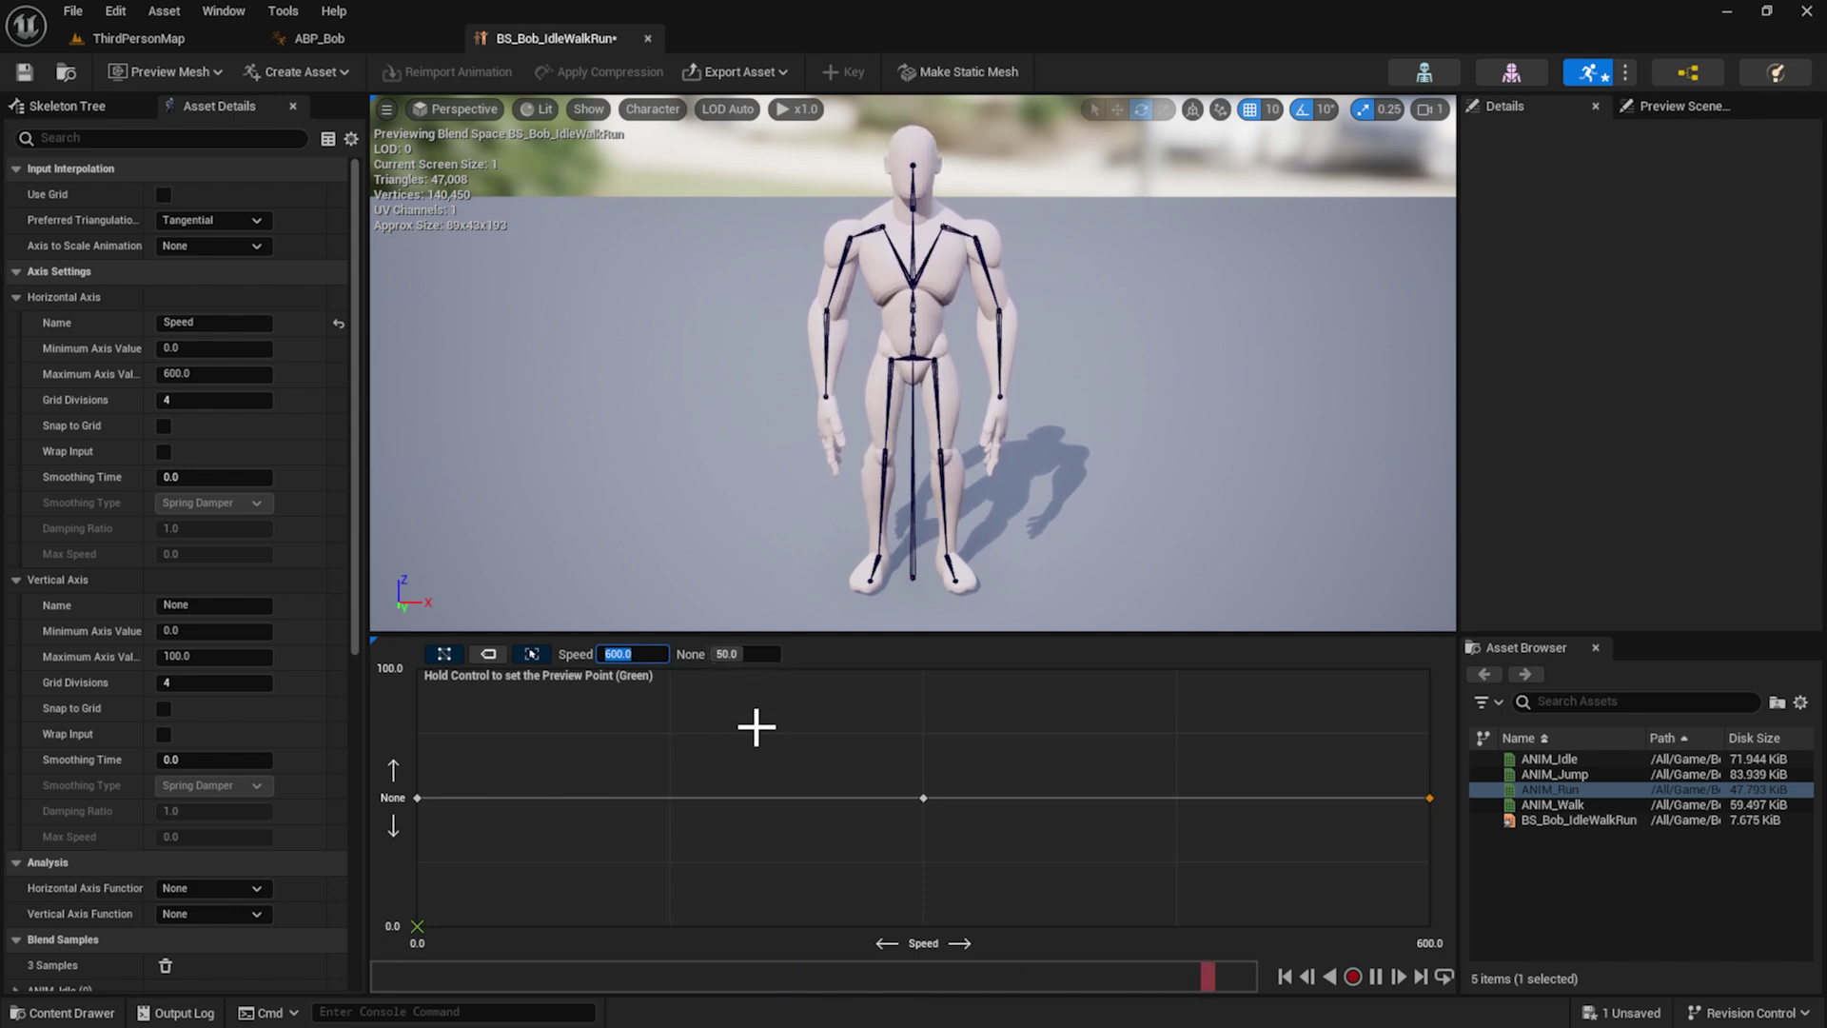
{"action": "left_click", "coordinate": [756, 727]}
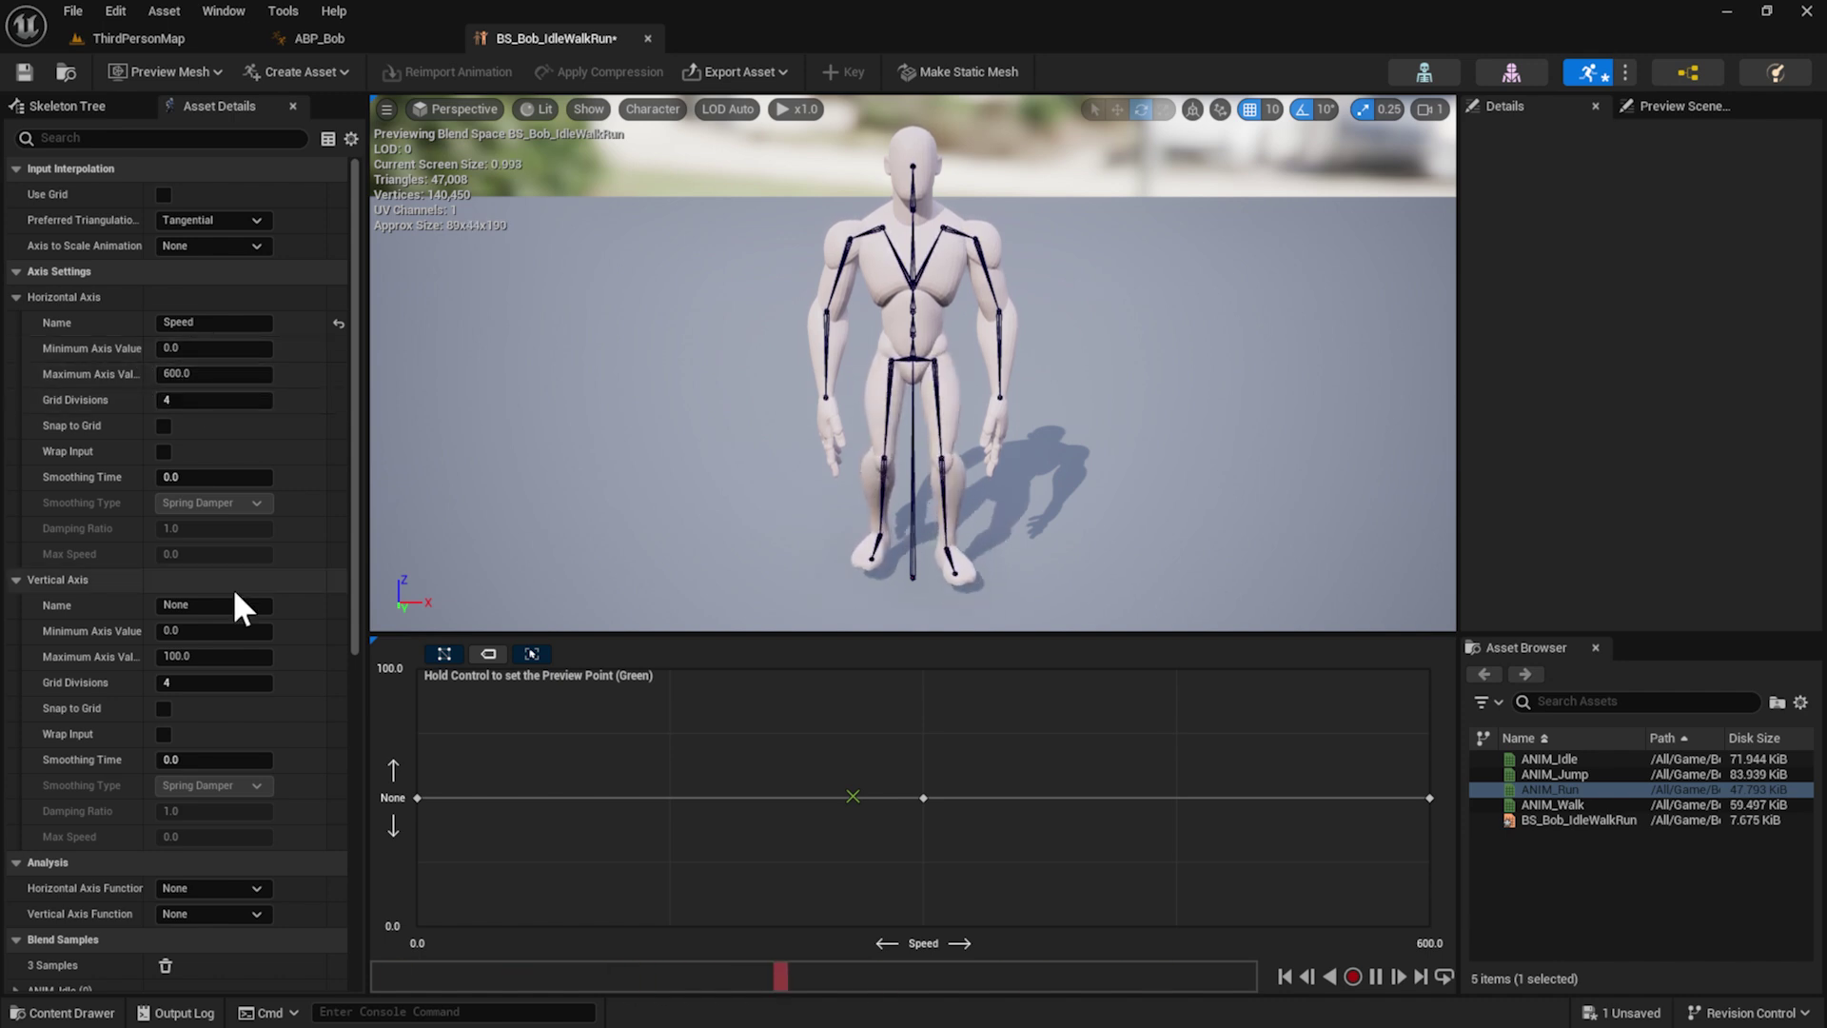
Try a Smoothing Time of 10 on the horizontal Speed axis and preview the blending
{"action": "scroll", "coordinate": [238, 588], "scroll_direction": "down", "scroll_amount": 3}
{"action": "scroll", "coordinate": [242, 575], "scroll_direction": "down", "scroll_amount": 6}
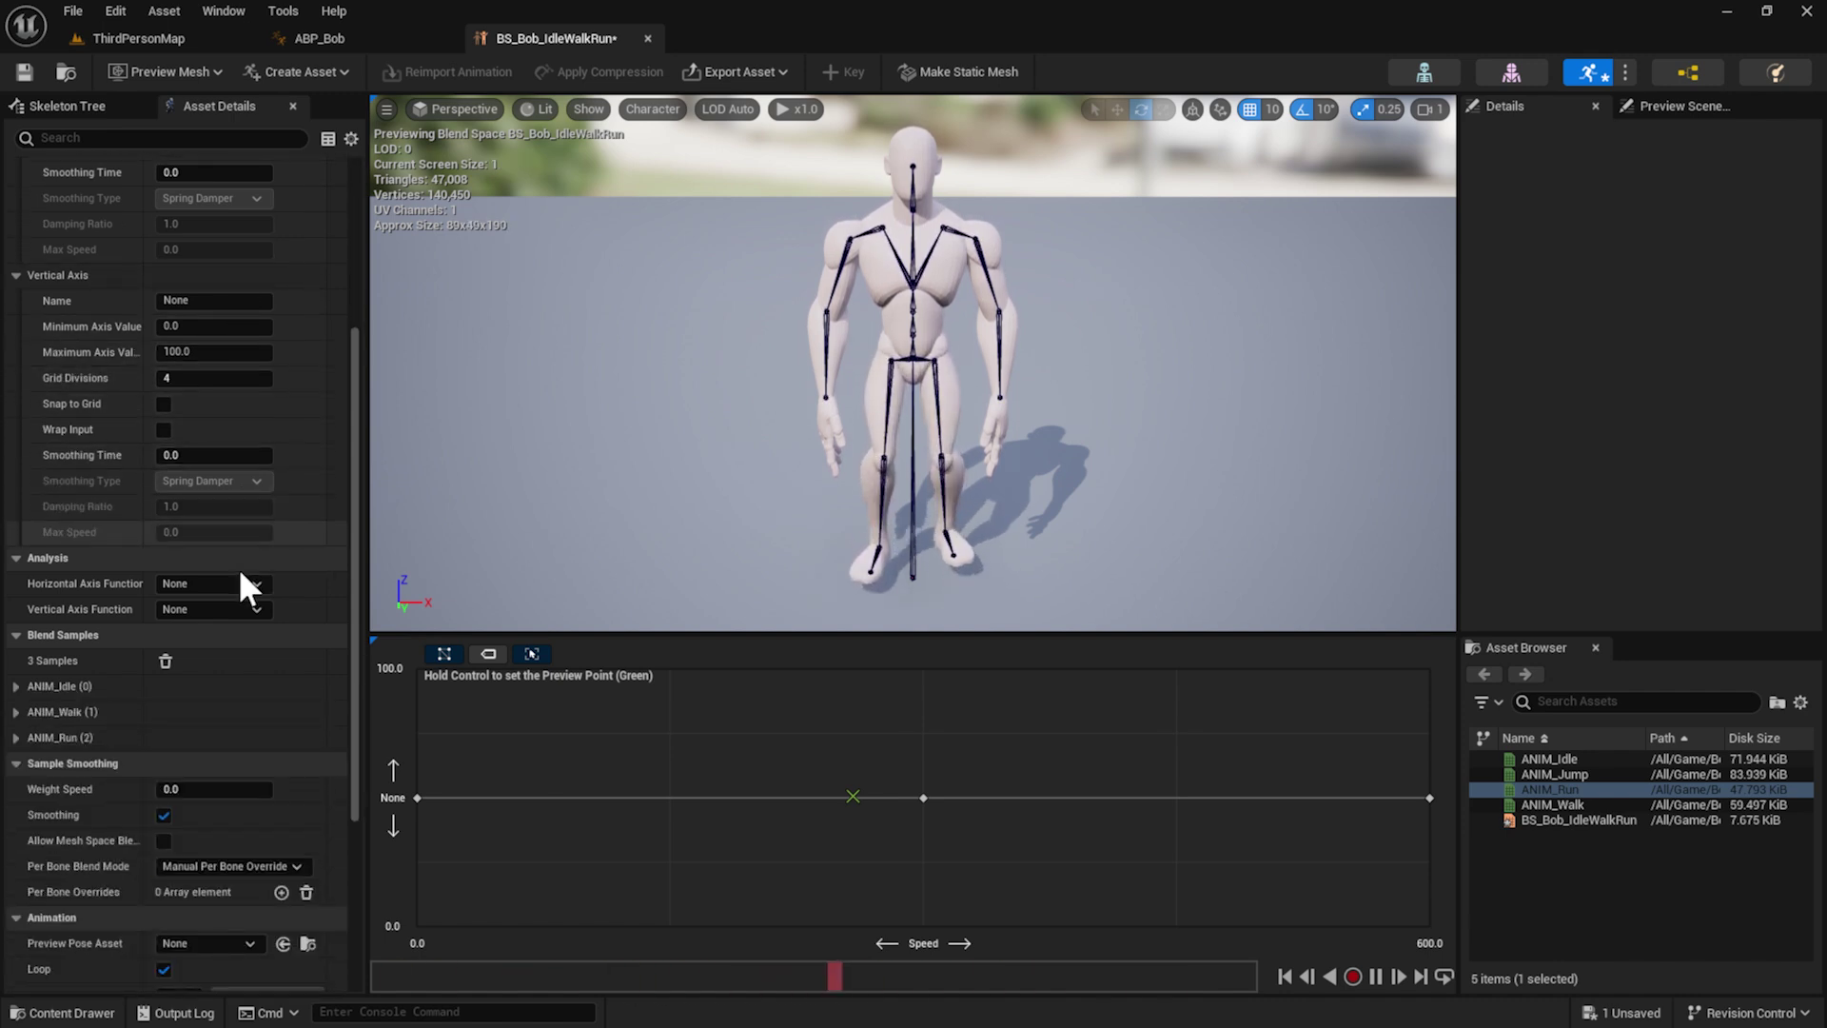
{"action": "scroll", "coordinate": [240, 567], "scroll_direction": "up", "scroll_amount": 10}
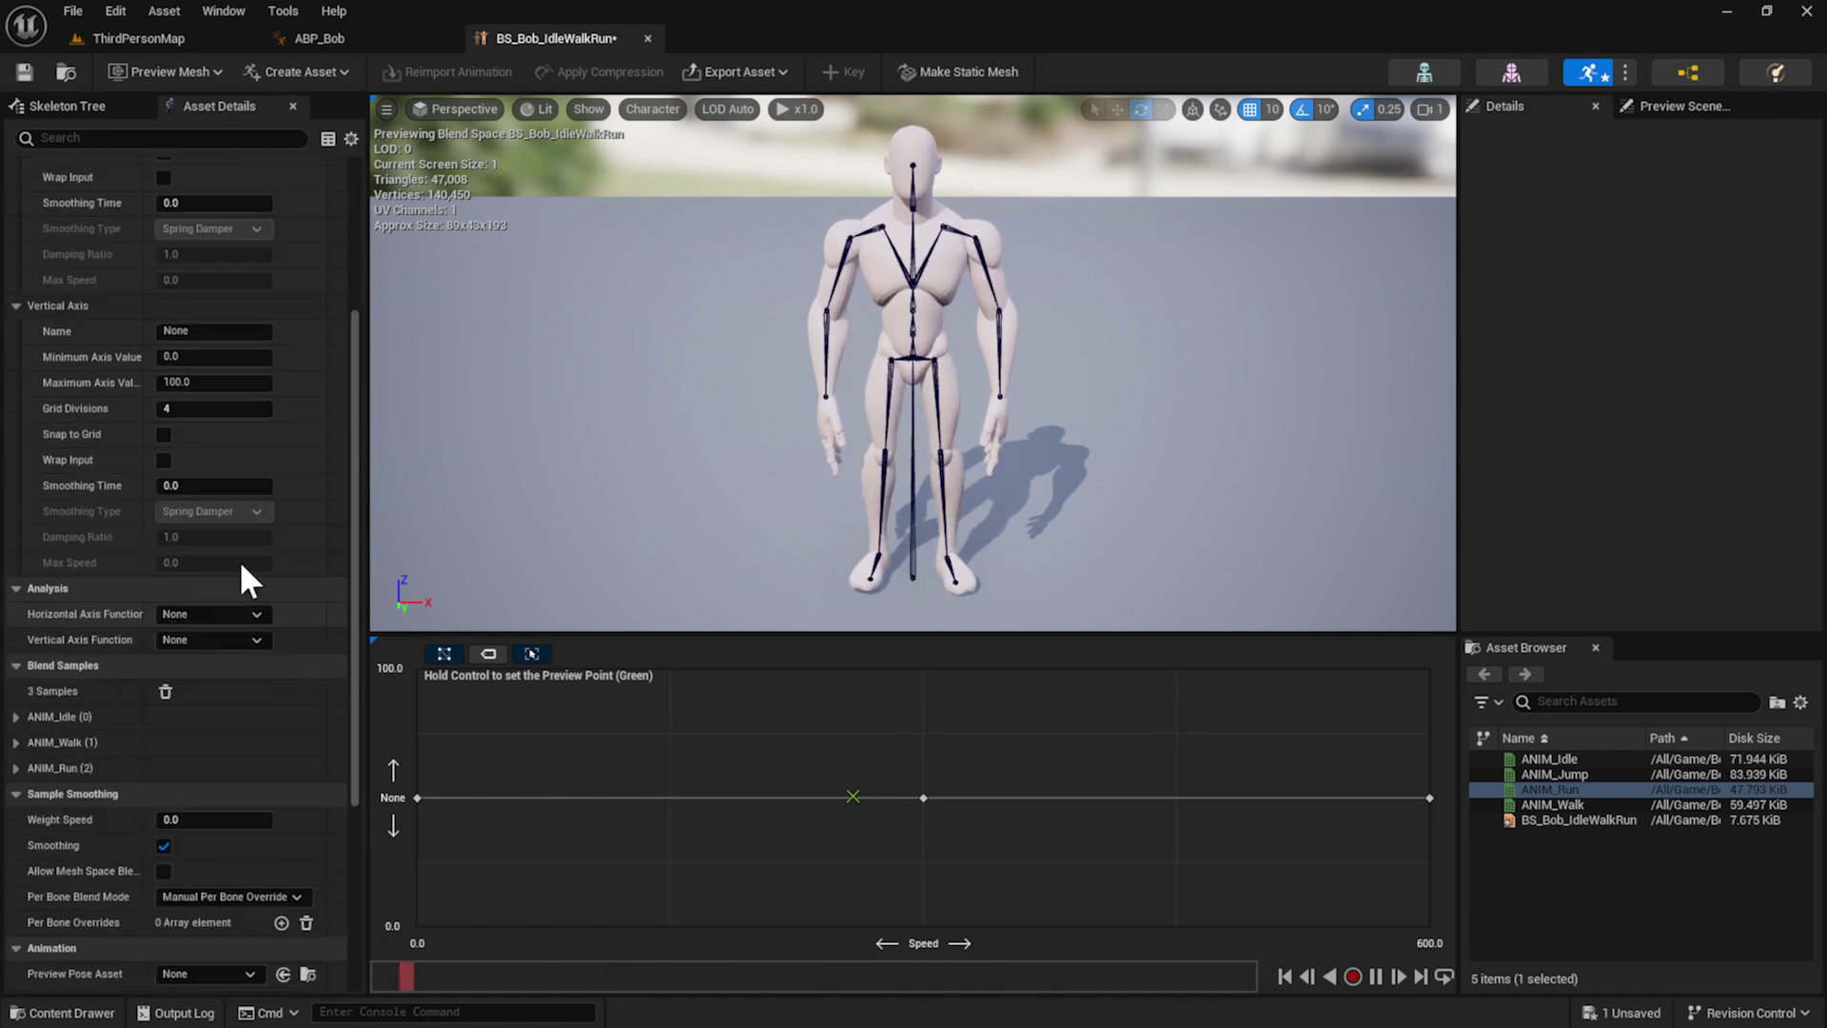
{"action": "left_click", "coordinate": [176, 477]}
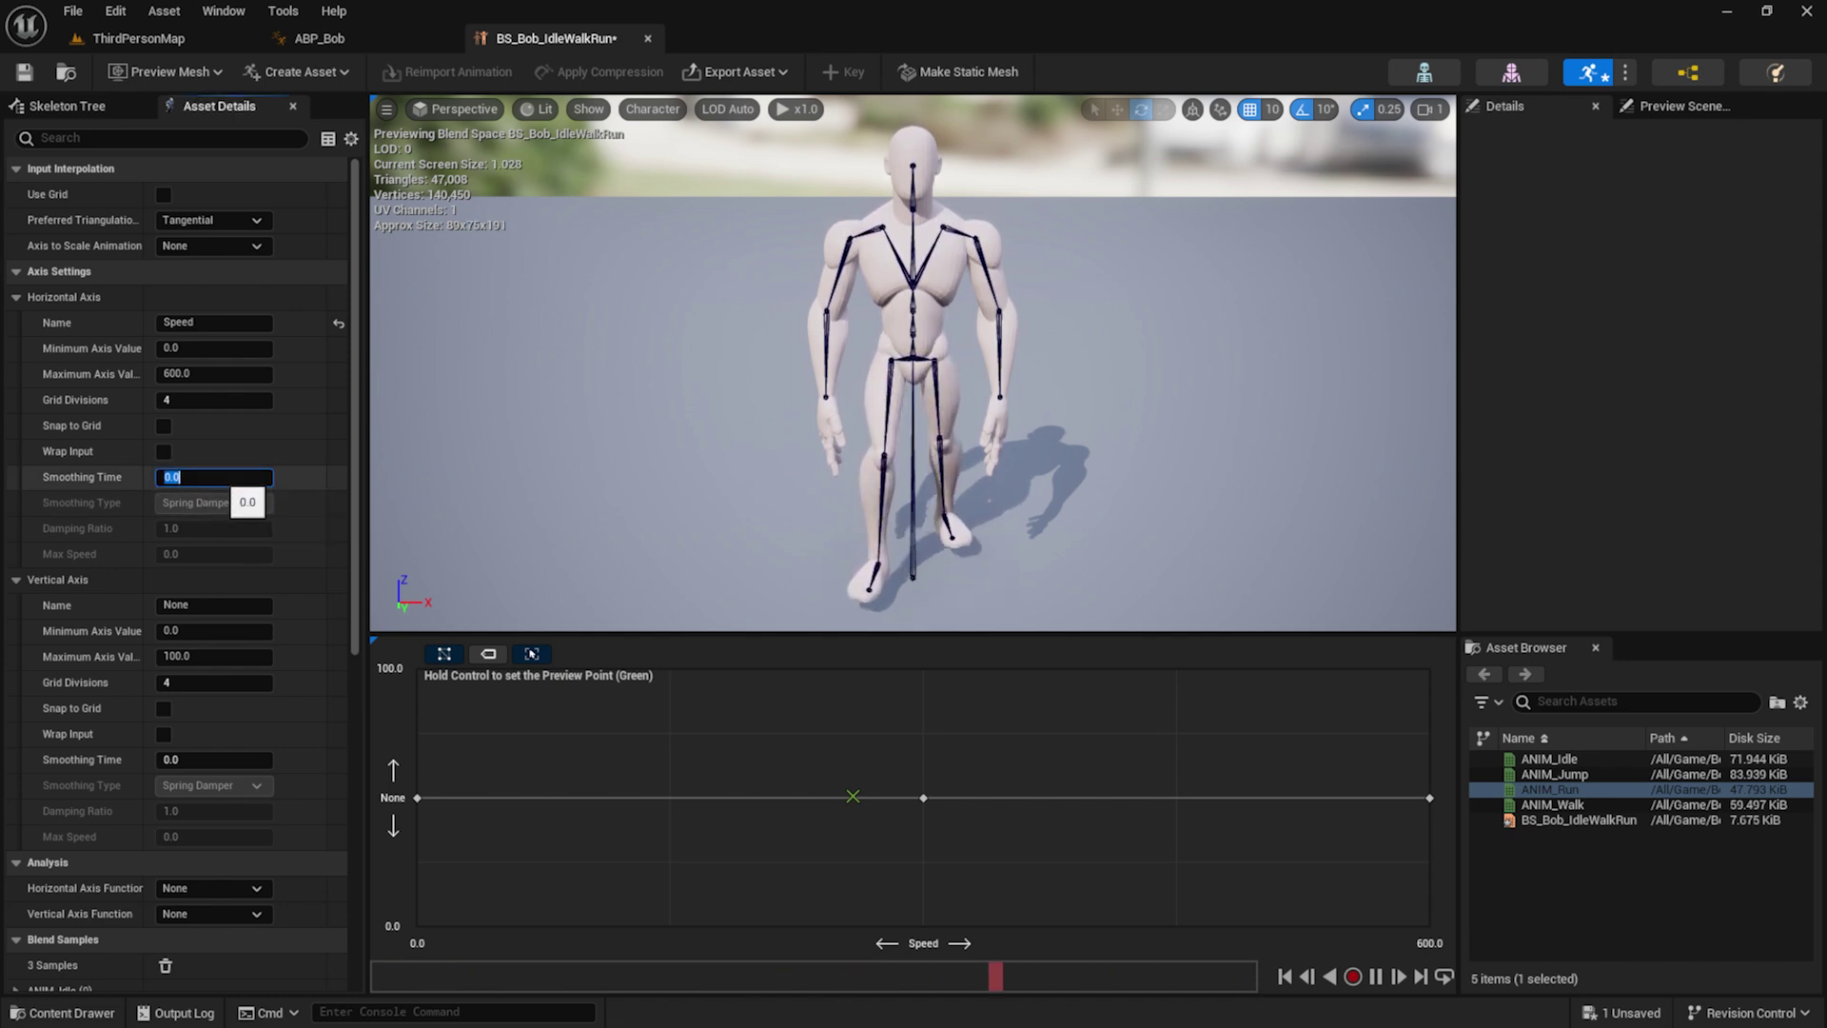
{"action": "key", "text": "Return"}
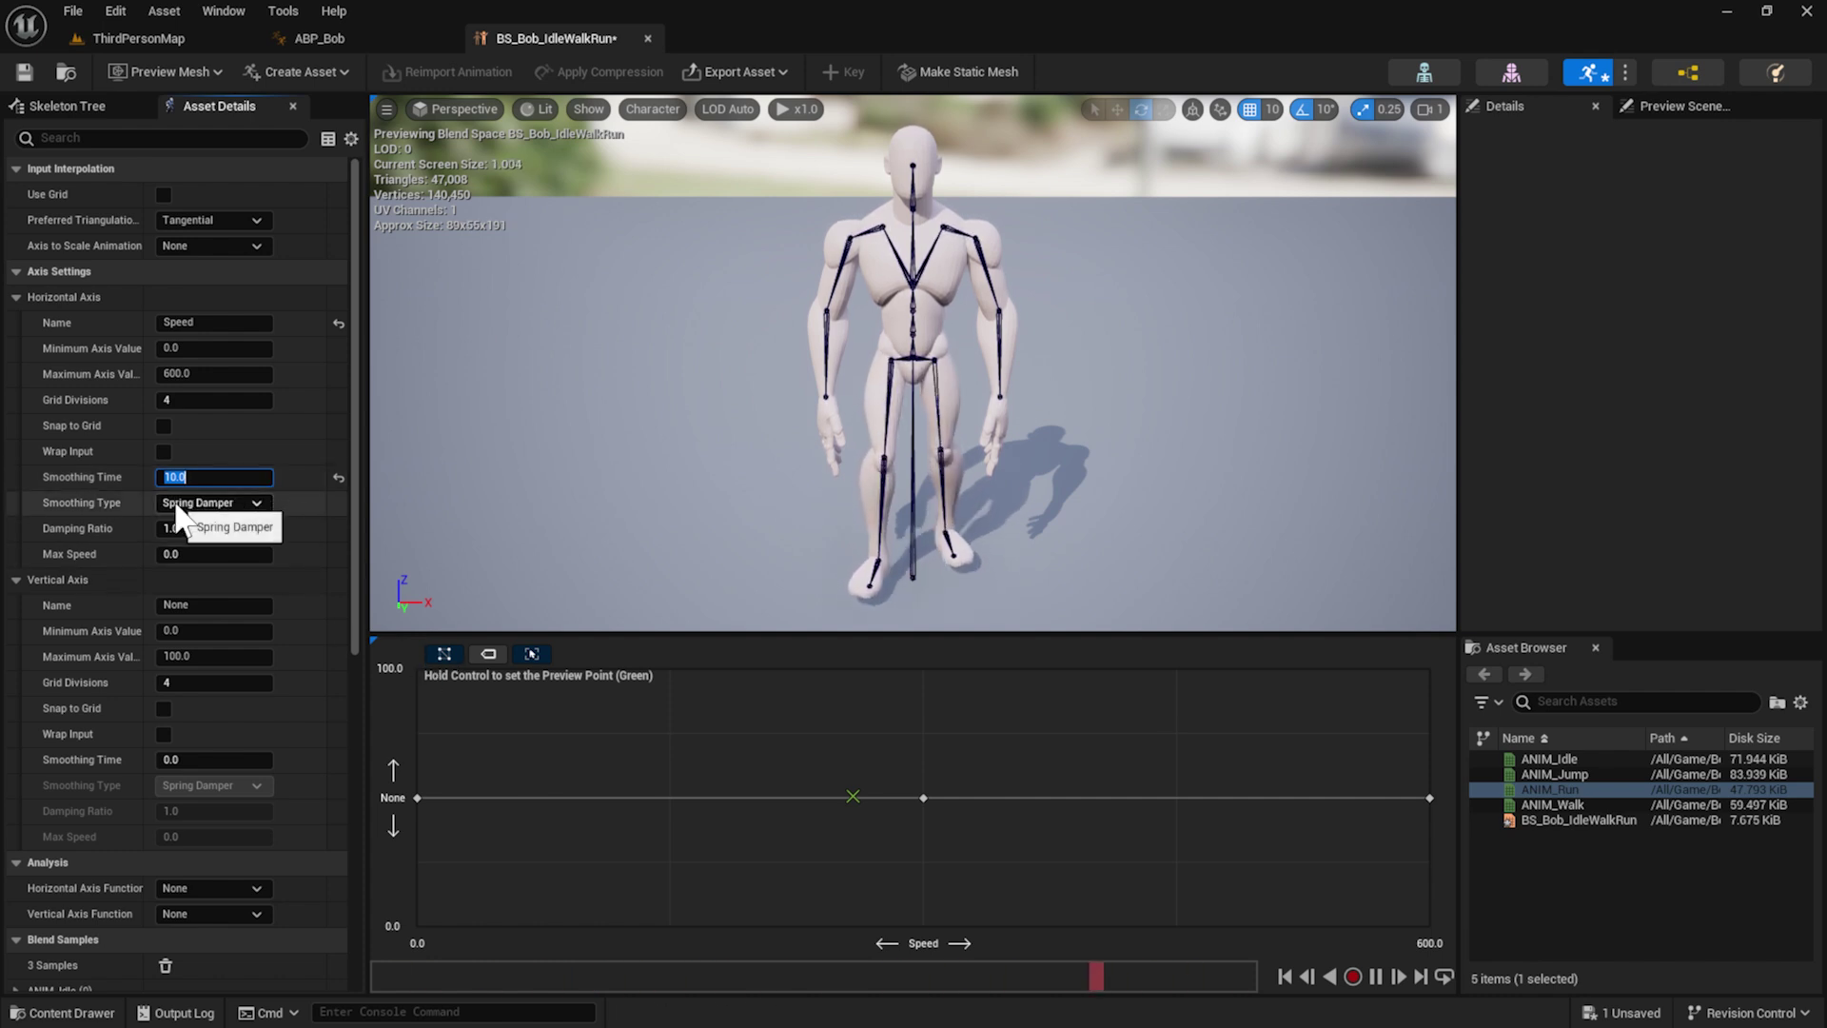
{"action": "left_click", "coordinate": [814, 759]}
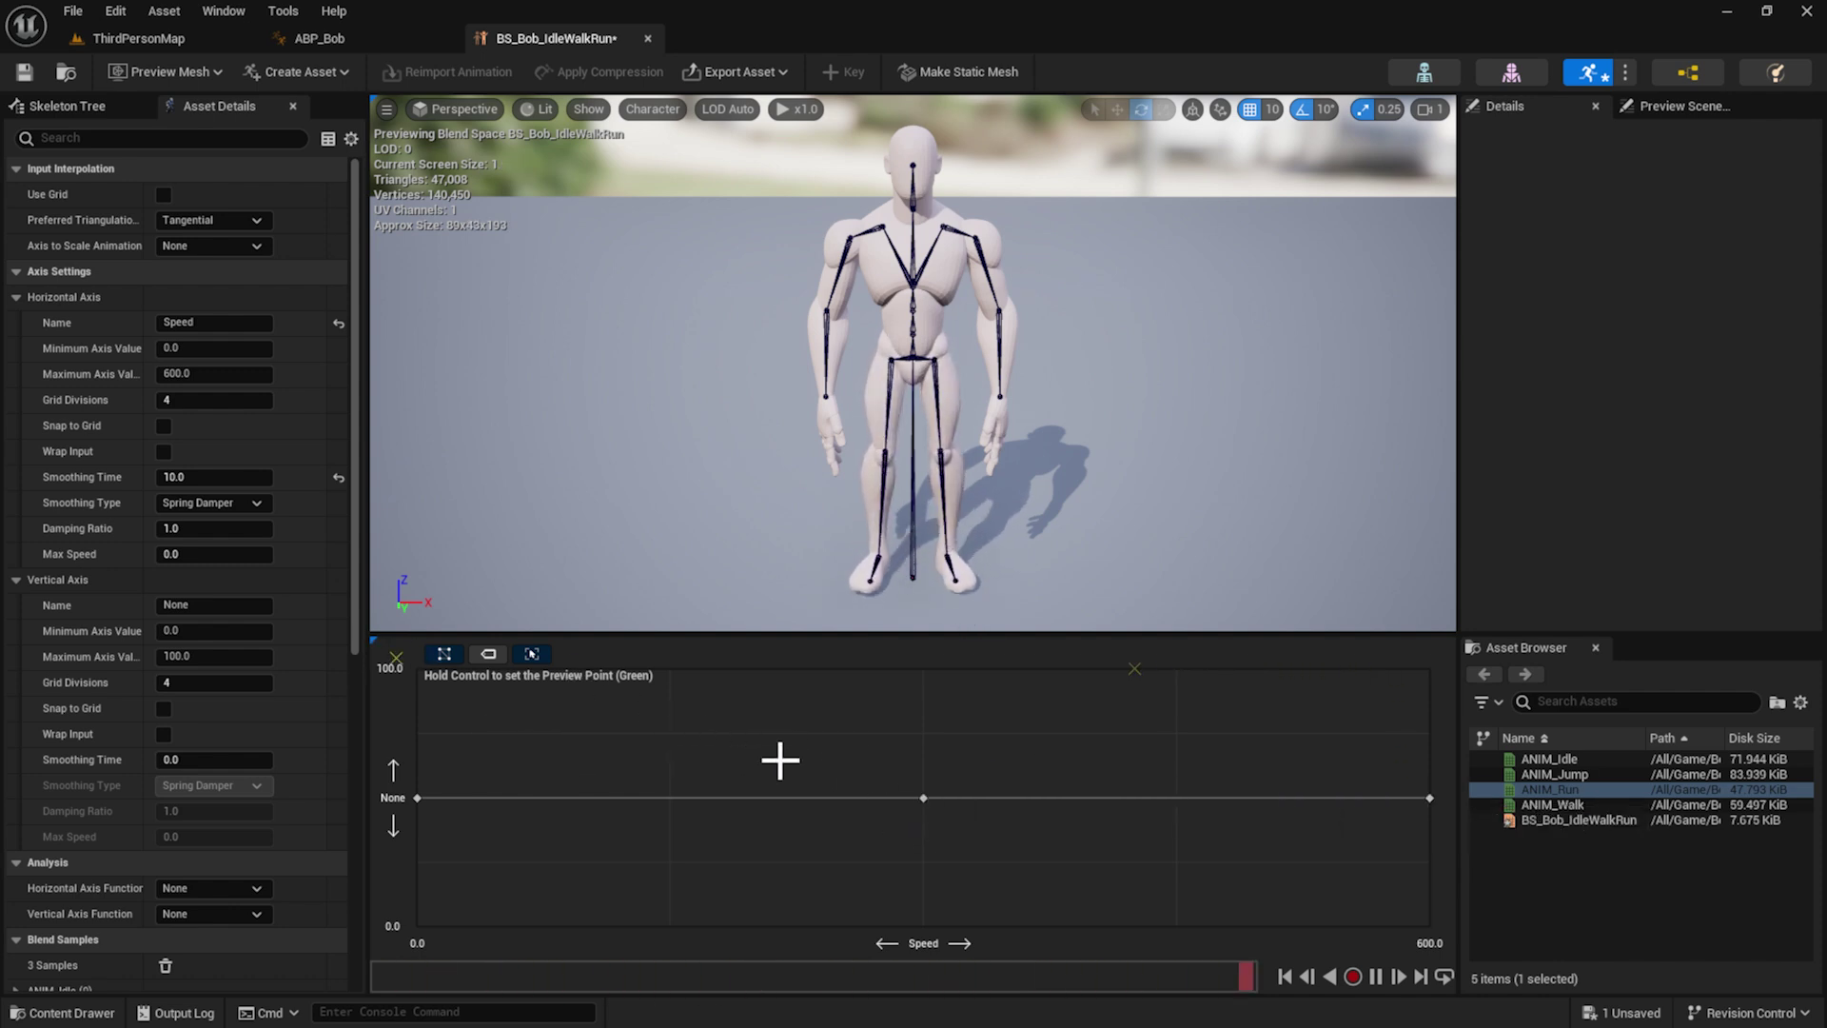
Try a Smoothing Time of 1 on the horizontal Speed axis and return it to 0
{"action": "left_click", "coordinate": [219, 479]}
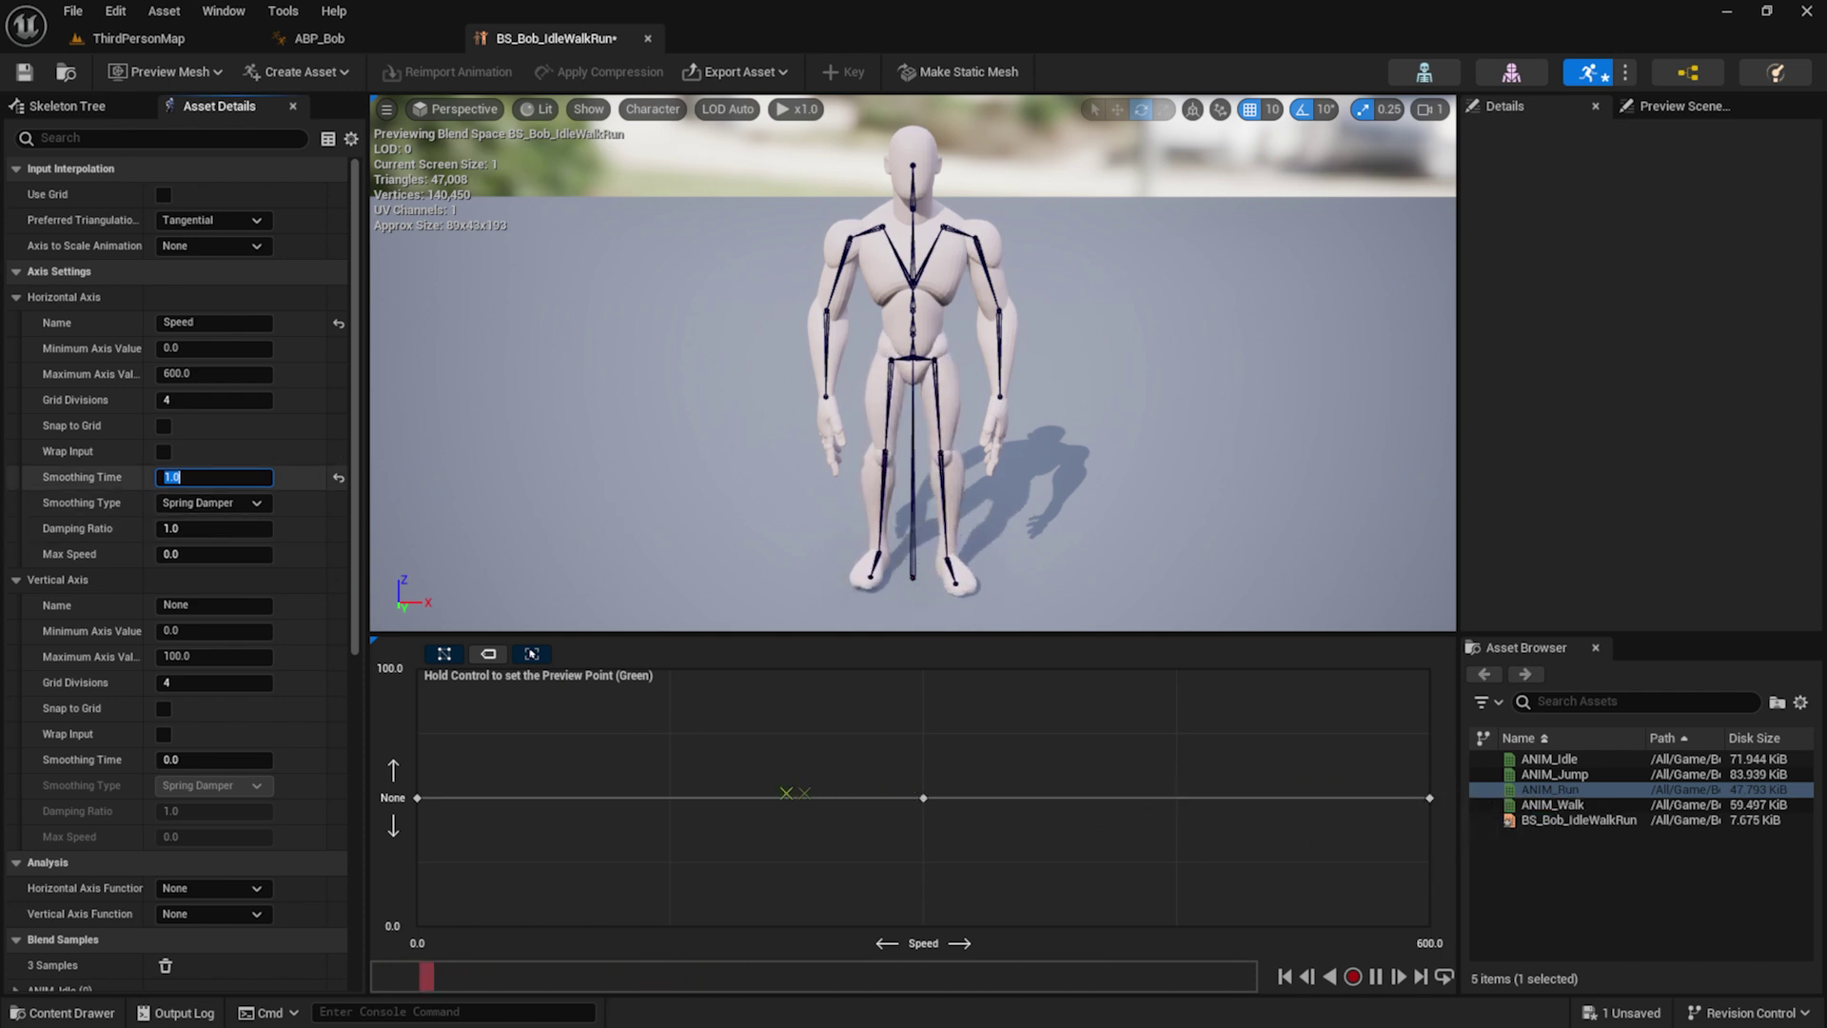
{"action": "type", "text": "0"}
{"action": "key", "text": "Return"}
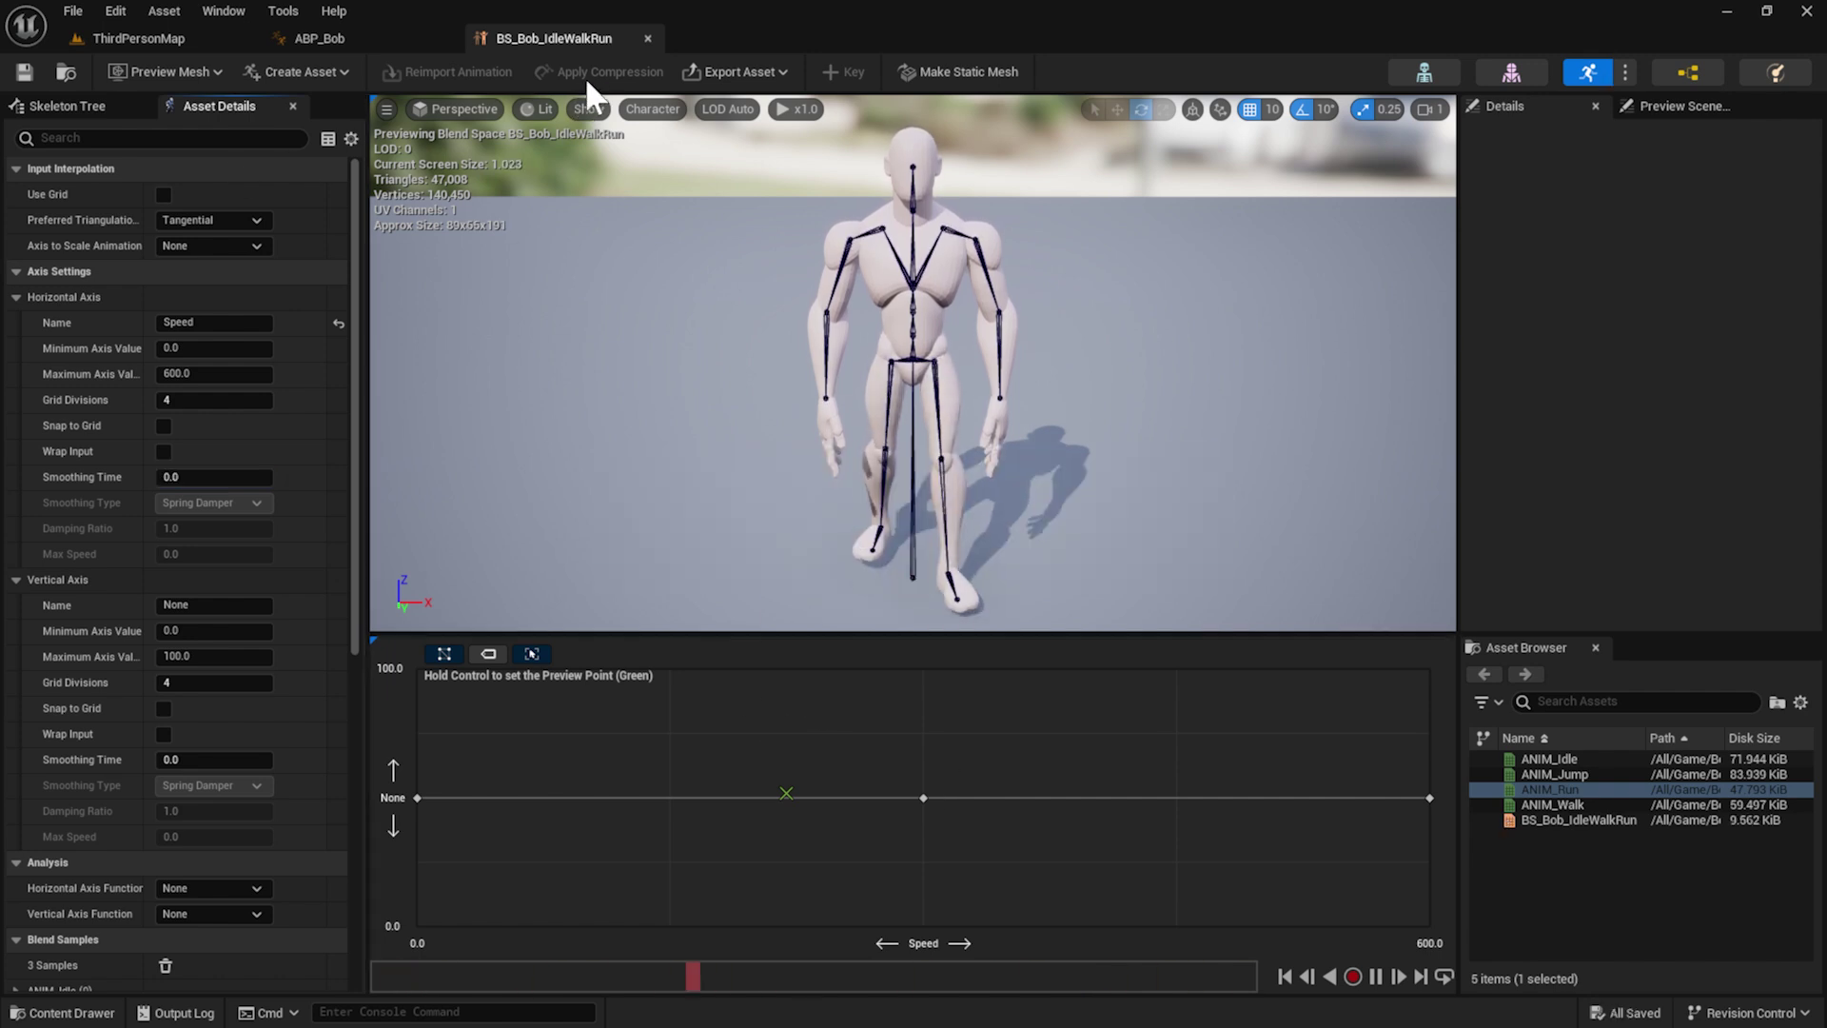
Return to the ABP_Bob animation blueprint and compile it
{"action": "left_click", "coordinate": [314, 40]}
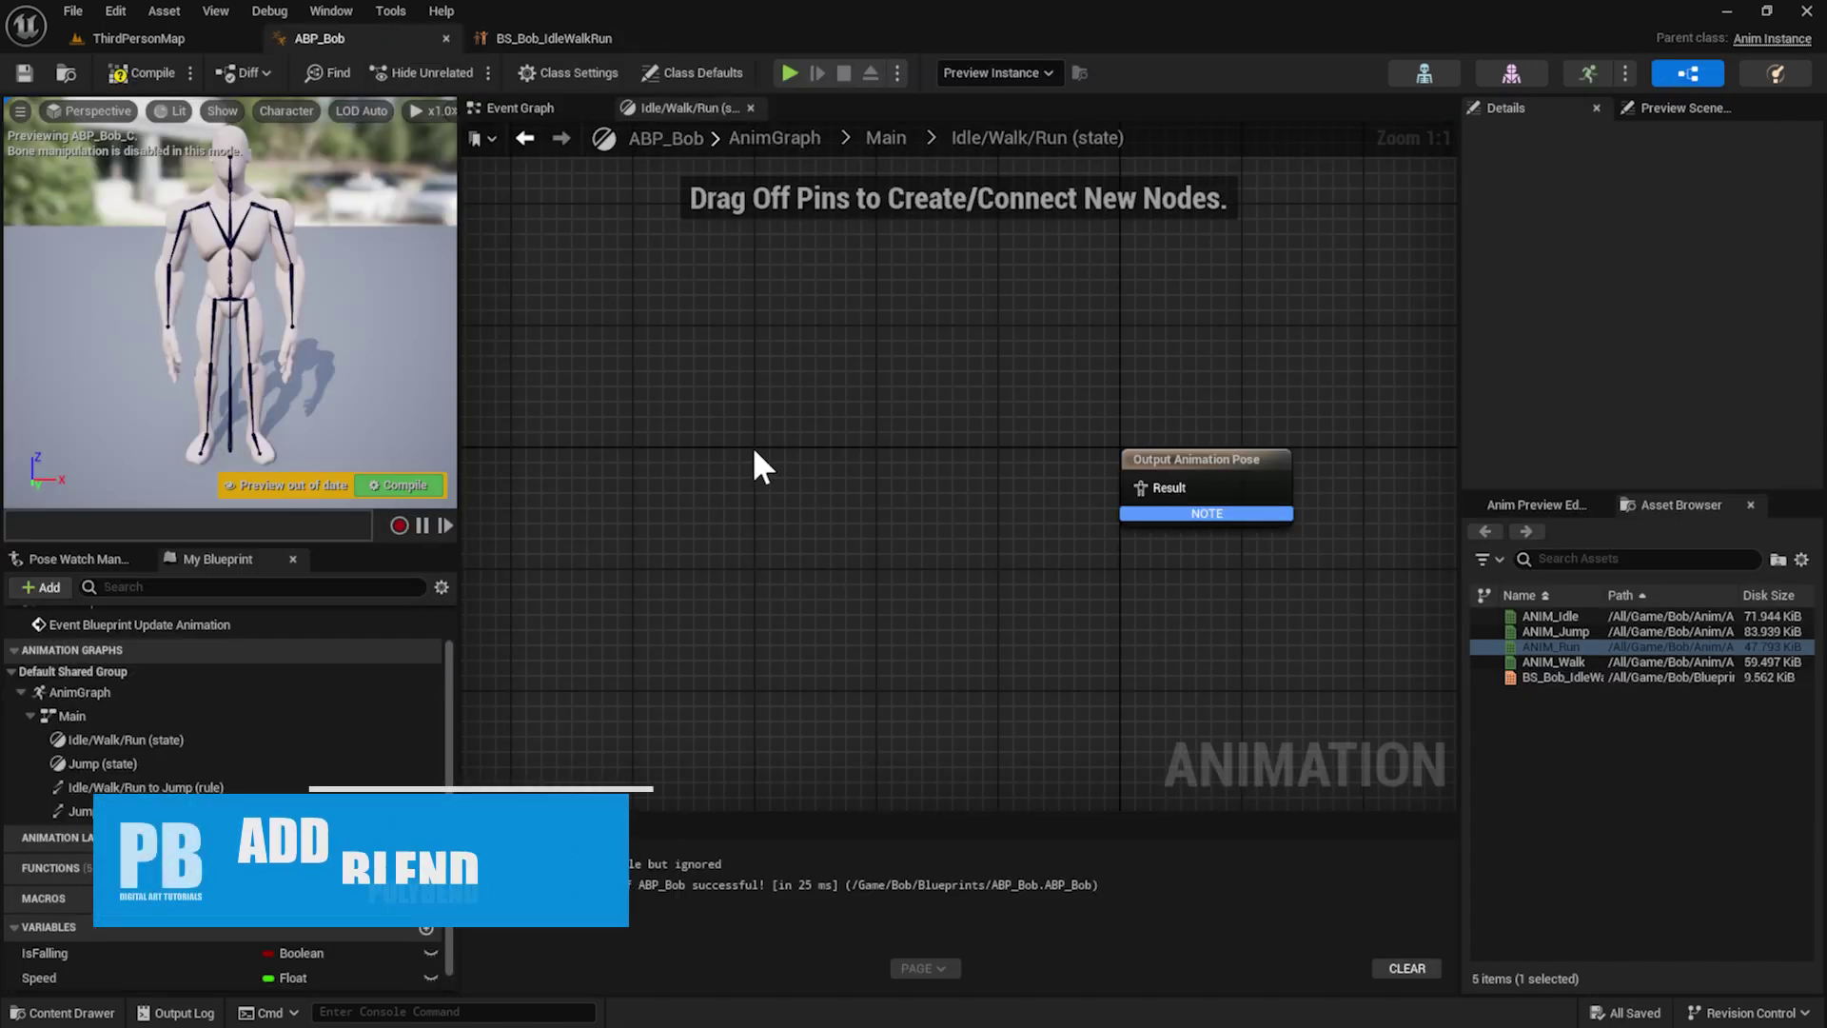
{"action": "left_click", "coordinate": [174, 76]}
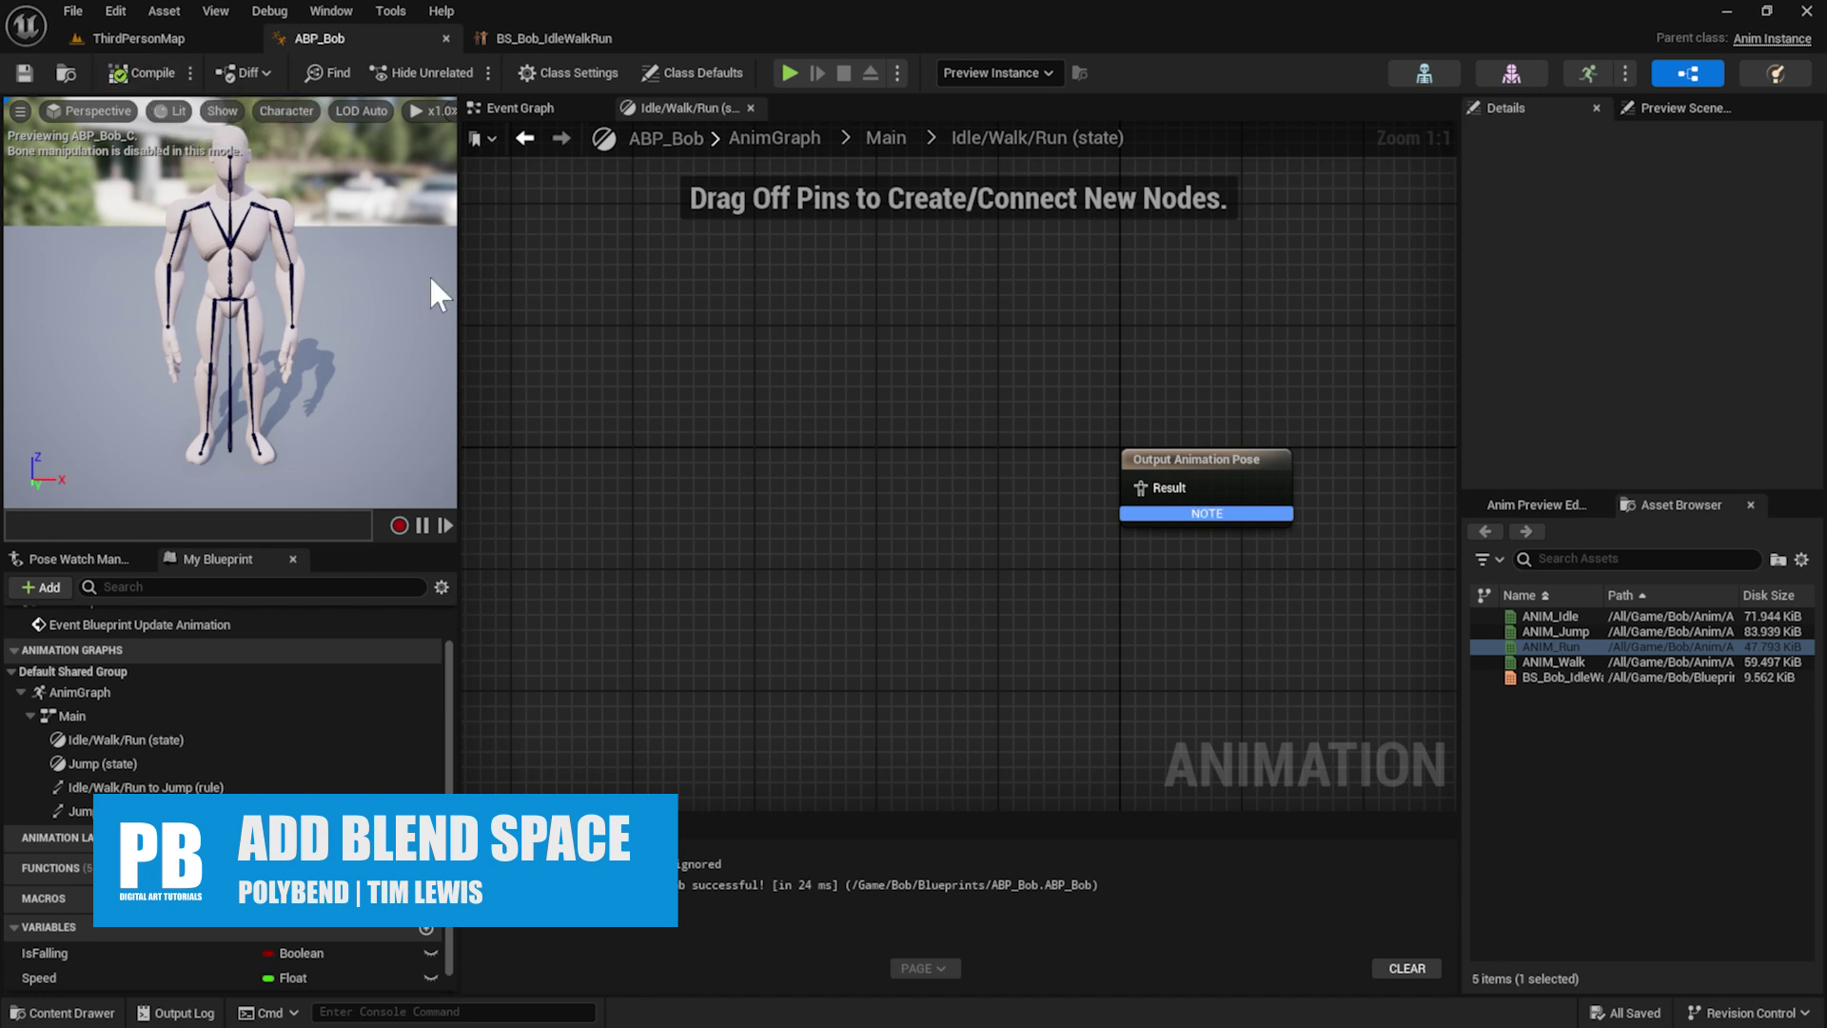
{"action": "right_click_drag", "start_coordinate": [996, 560], "coordinate": [904, 573]}
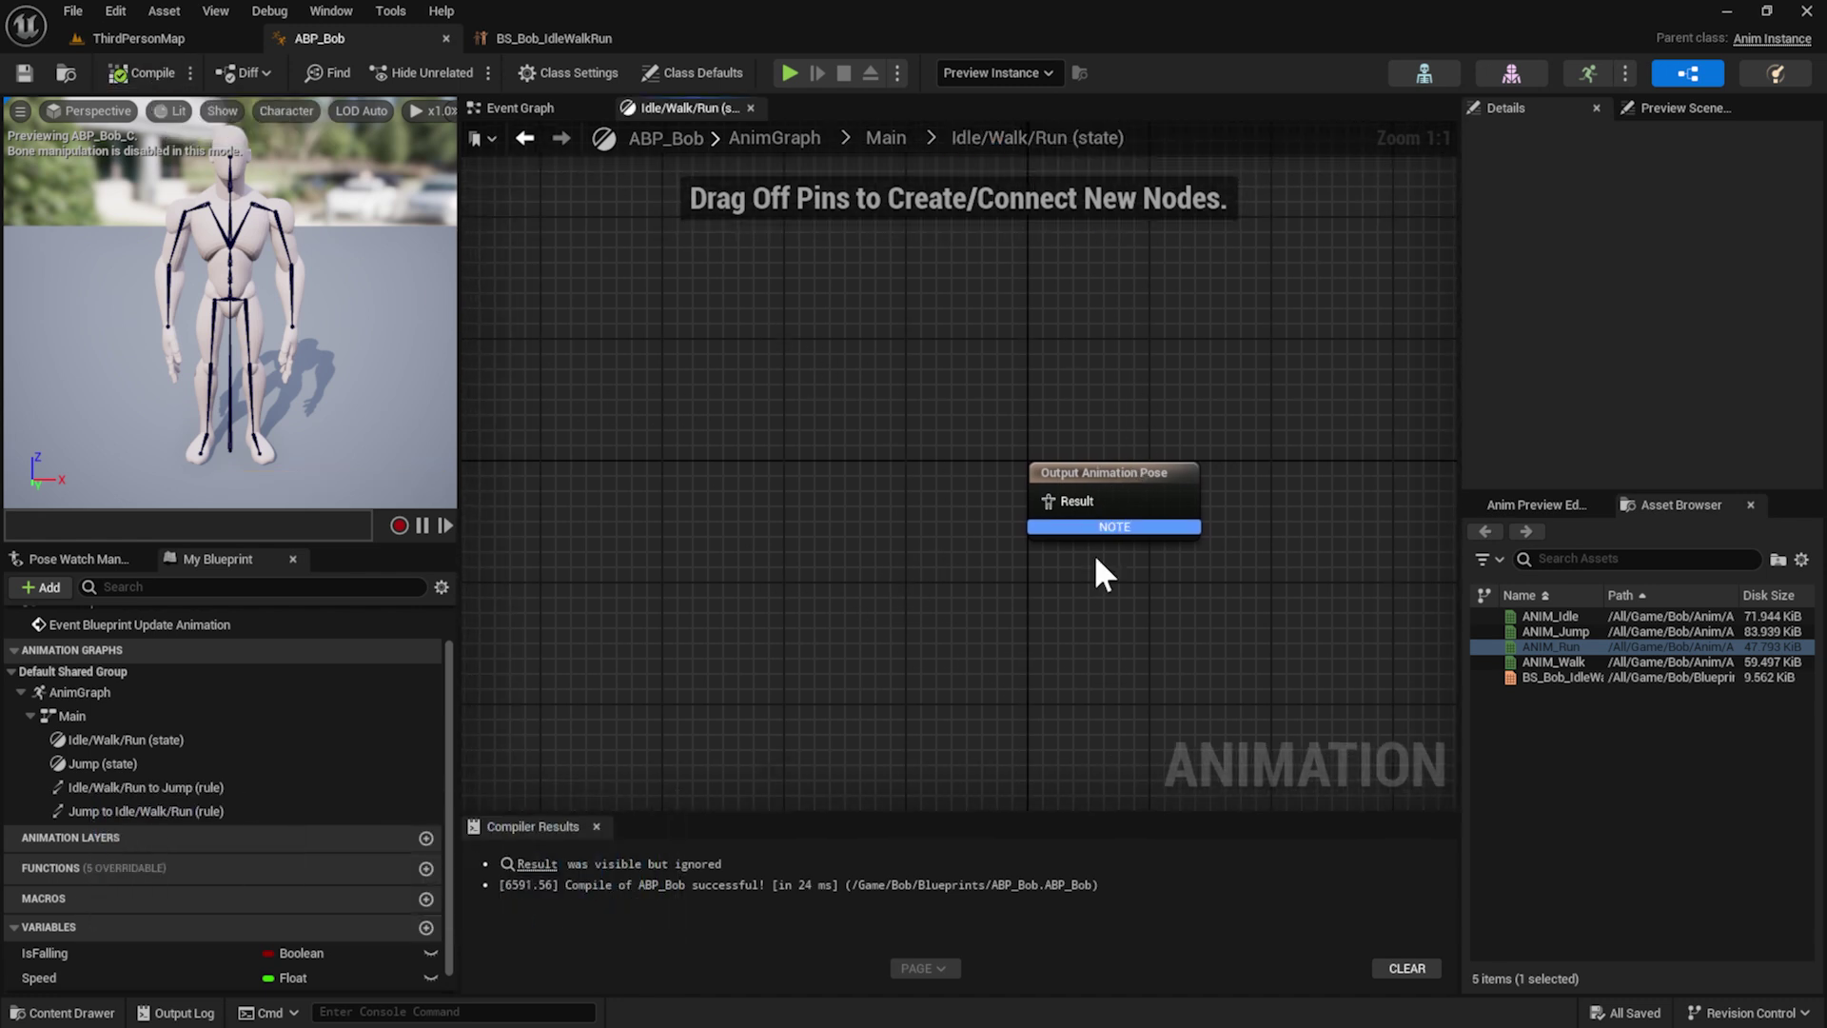
Add the BS_Bob_IdleWalkRun blend space to the Idle/Walk/Run state and connect its output to the Output Animation Pose's Result
{"action": "key", "text": "ctrl+space"}
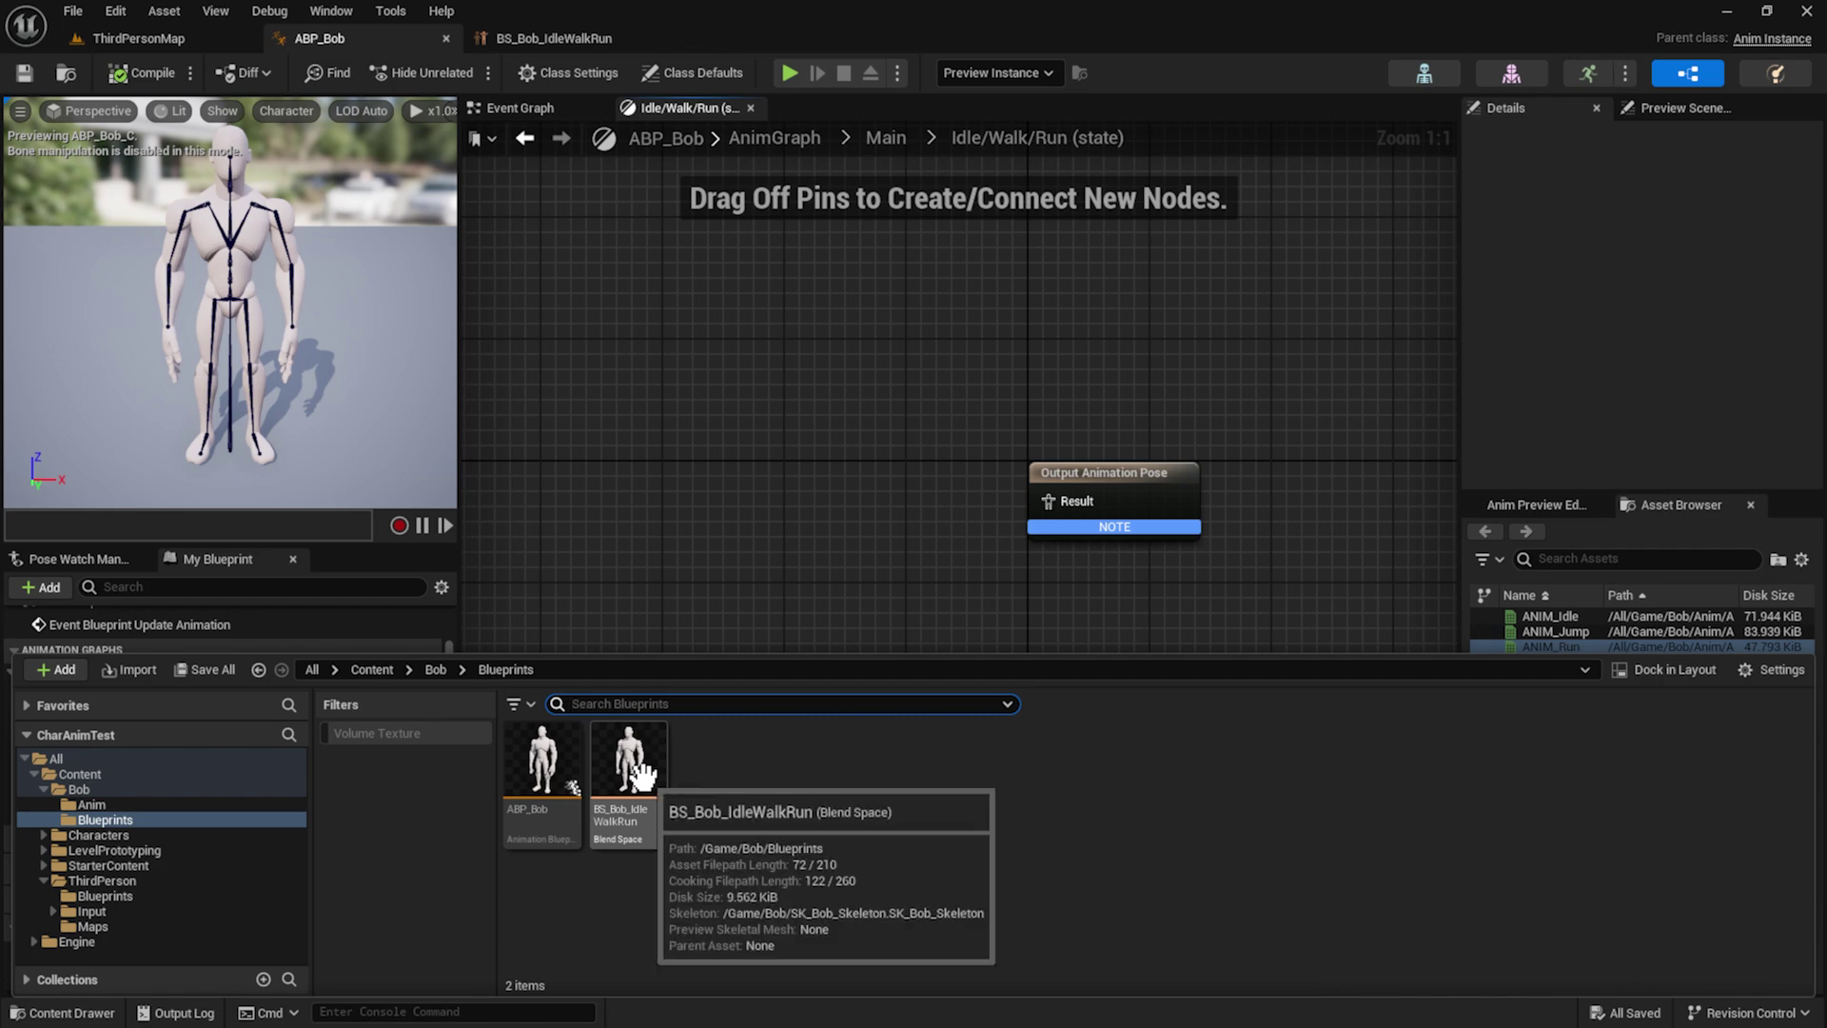
{"action": "left_click_drag", "start_coordinate": [638, 776], "coordinate": [801, 450]}
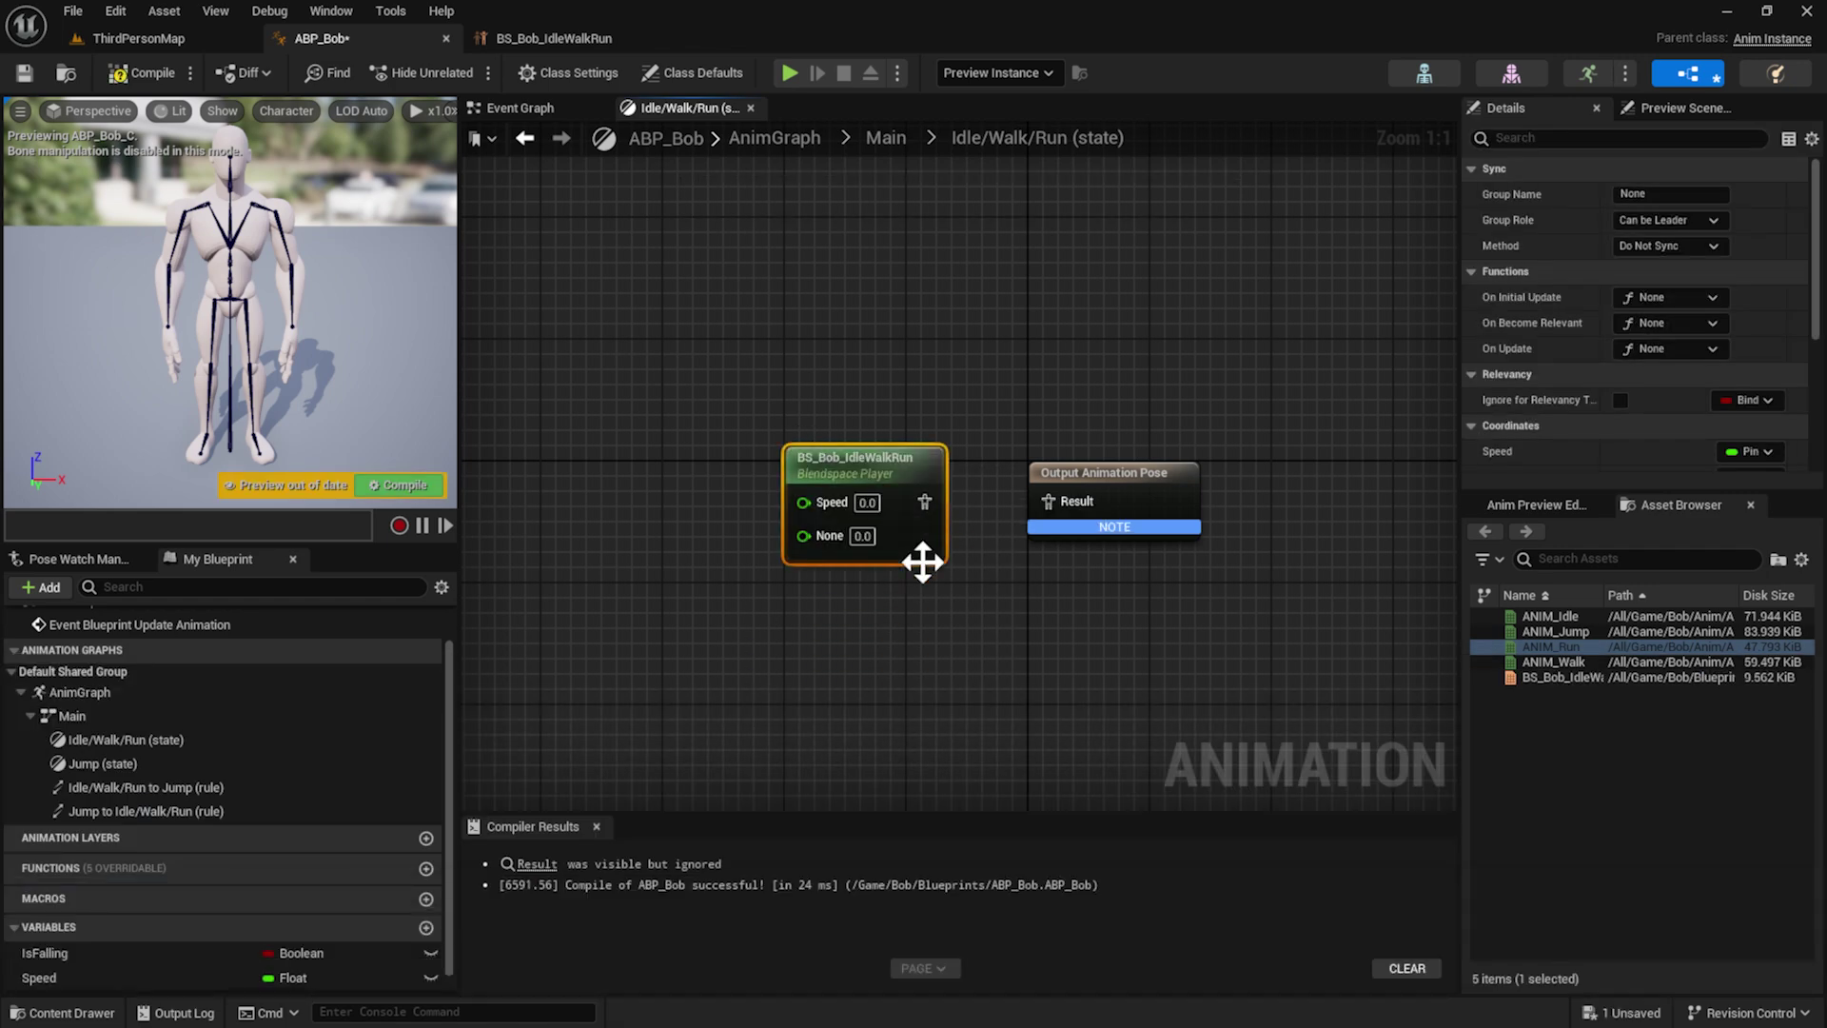
{"action": "left_click_drag", "start_coordinate": [926, 505], "coordinate": [1054, 505]}
{"action": "right_click_drag", "start_coordinate": [830, 613], "coordinate": [866, 659]}
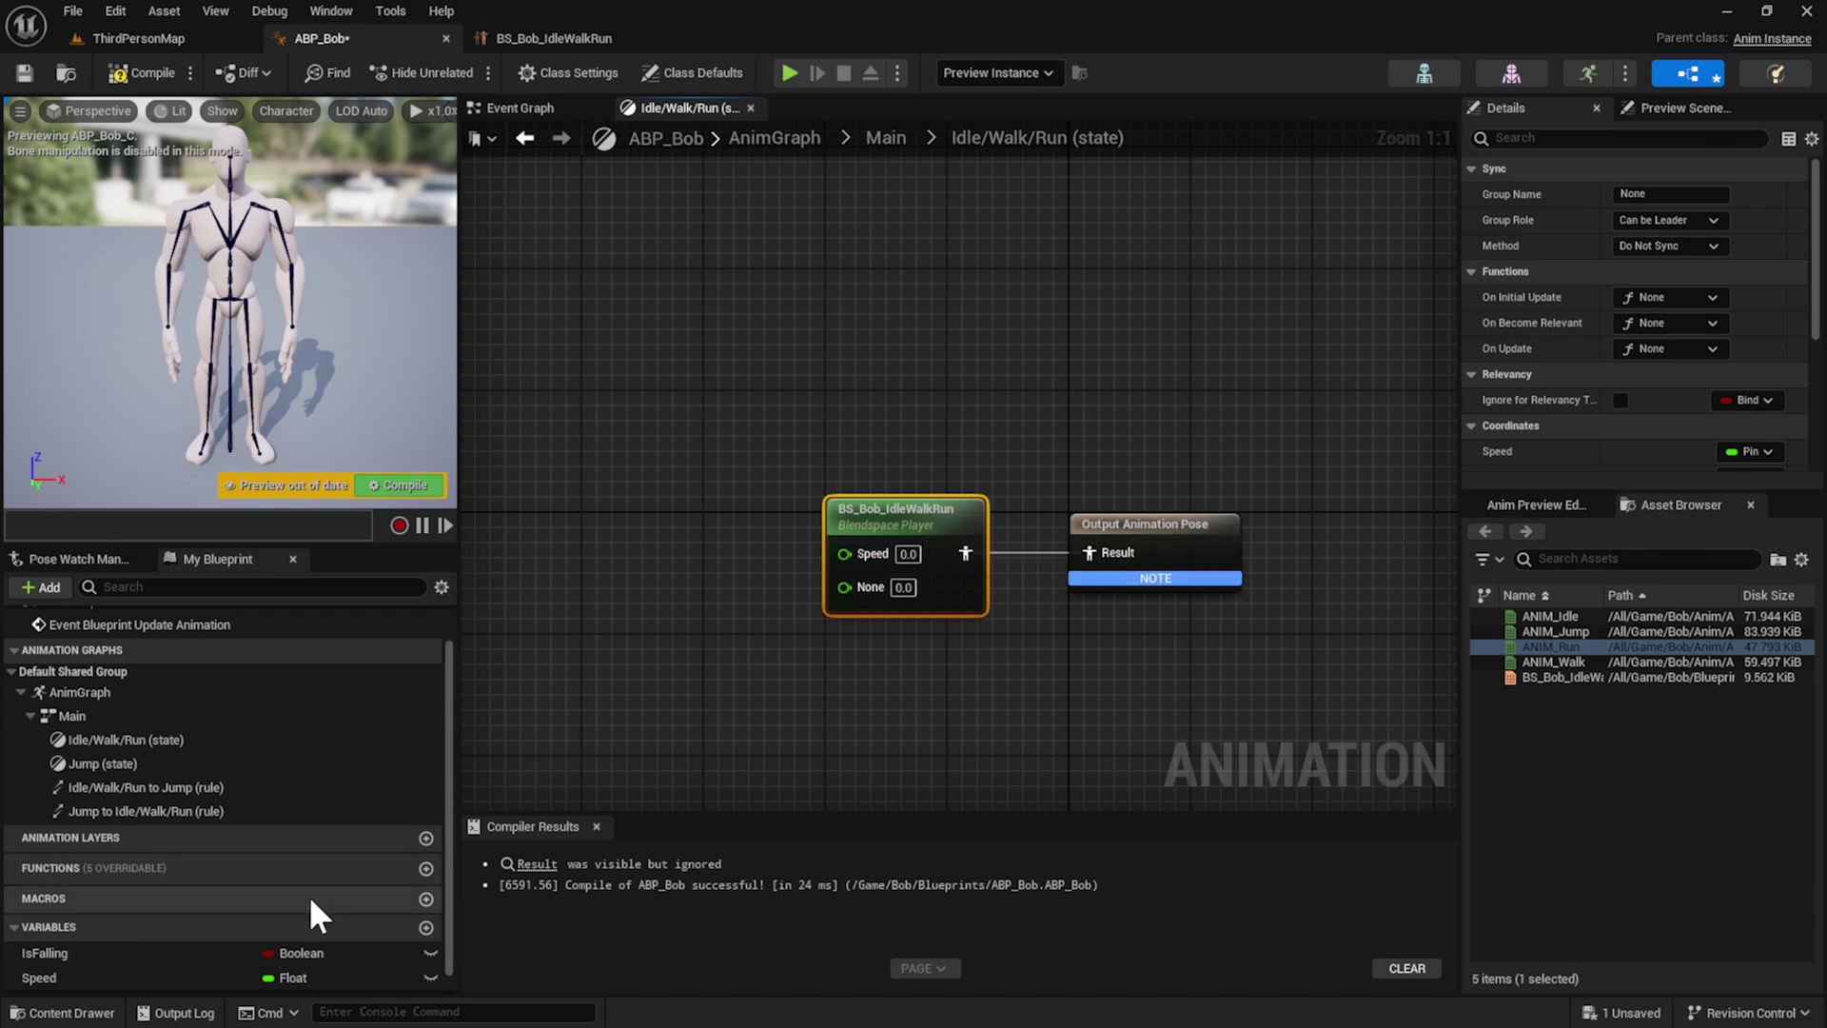
Add a getter for the Speed variable and connect it to the blend space player's Speed input
{"action": "left_click_drag", "start_coordinate": [118, 972], "coordinate": [844, 552]}
{"action": "left_click", "coordinate": [668, 545]}
{"action": "left_click_drag", "start_coordinate": [654, 511], "coordinate": [669, 540]}
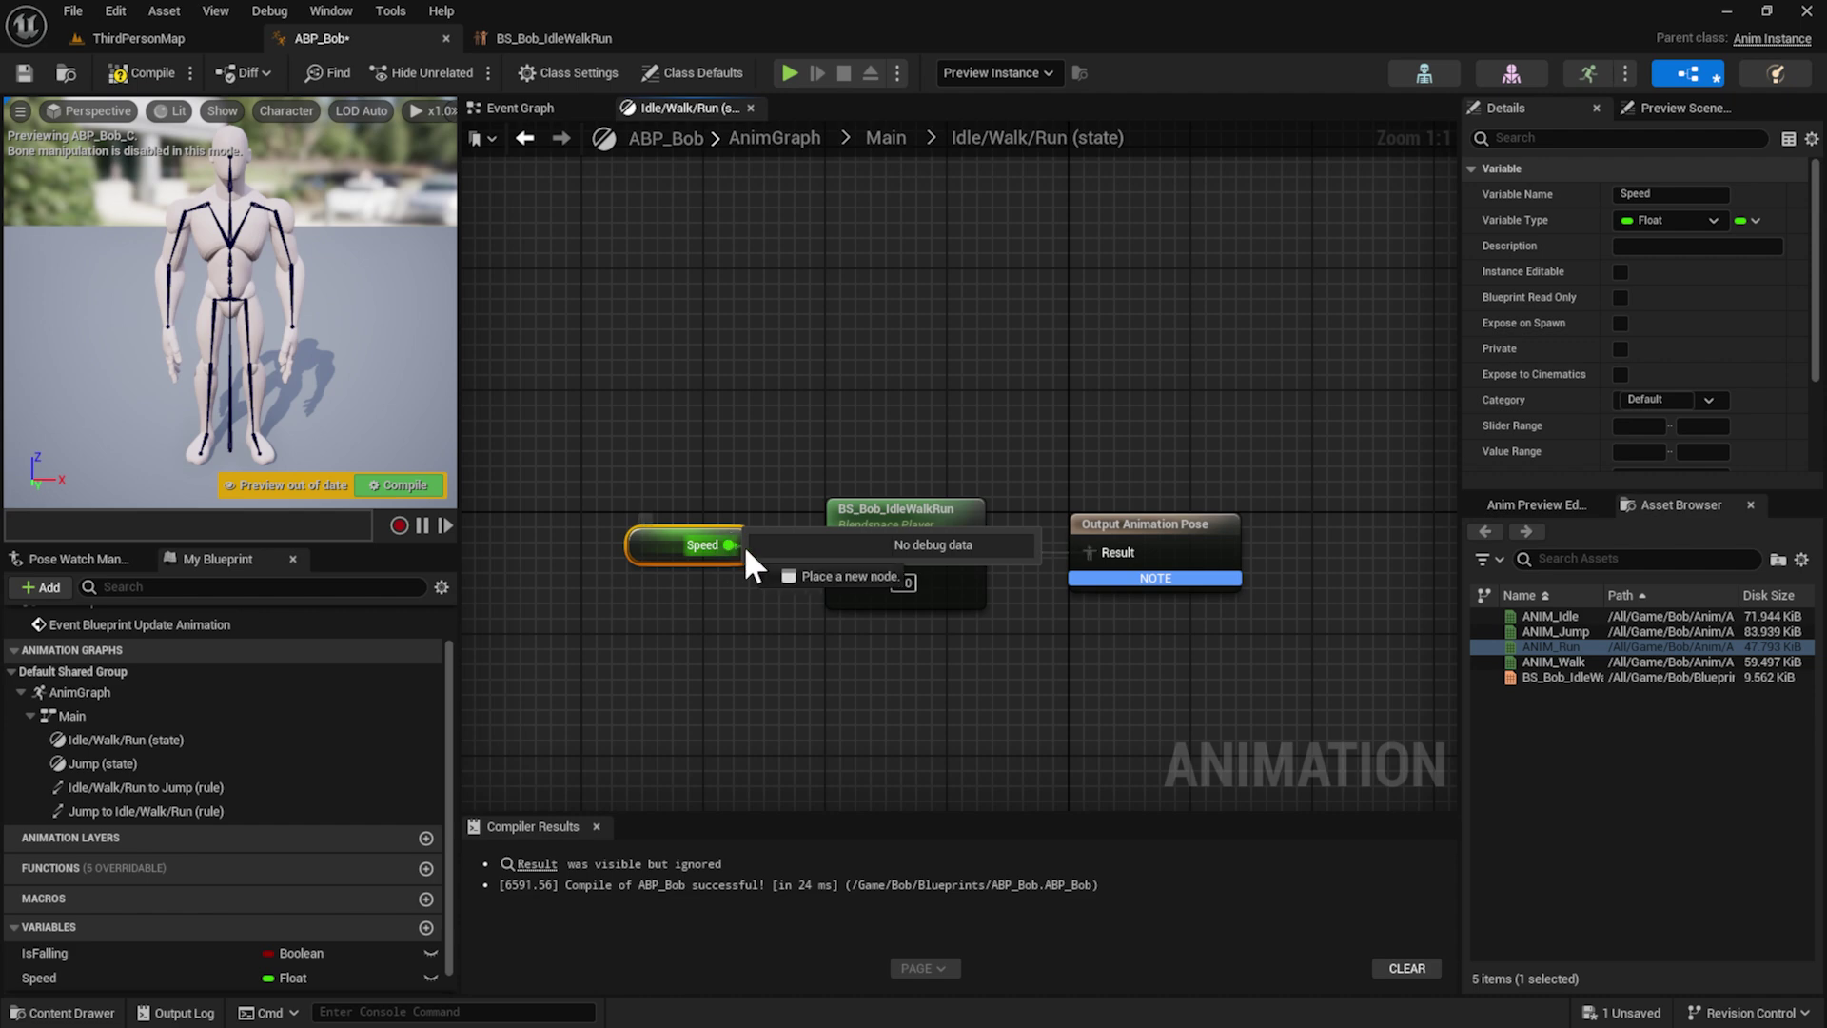
{"action": "left_click_drag", "start_coordinate": [745, 545], "coordinate": [842, 549]}
{"action": "left_click", "coordinate": [815, 609]}
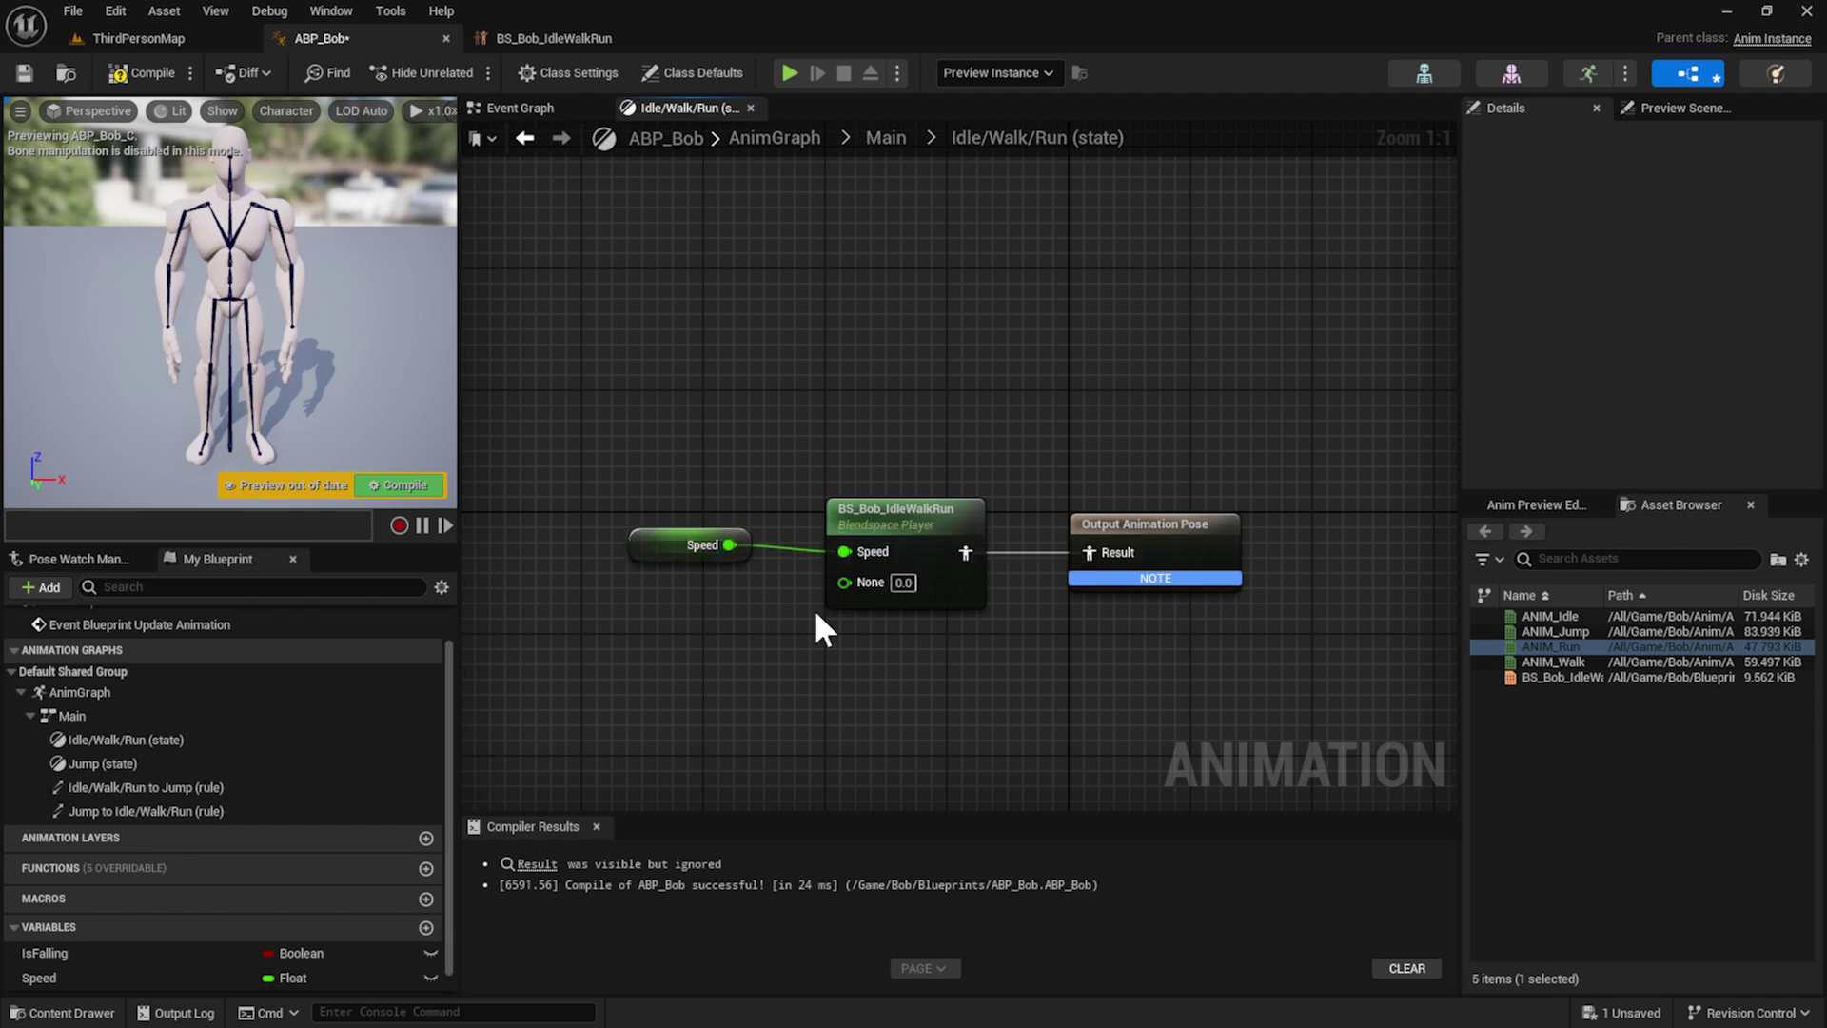
Review how Speed is handled in the Event Graph and how it feeds the blend space and output pose in the Idle/Walk/Run state
{"action": "left_click", "coordinate": [661, 537]}
{"action": "left_click", "coordinate": [563, 108]}
{"action": "right_click_drag", "start_coordinate": [692, 358], "coordinate": [935, 376]}
{"action": "left_click", "coordinate": [704, 113]}
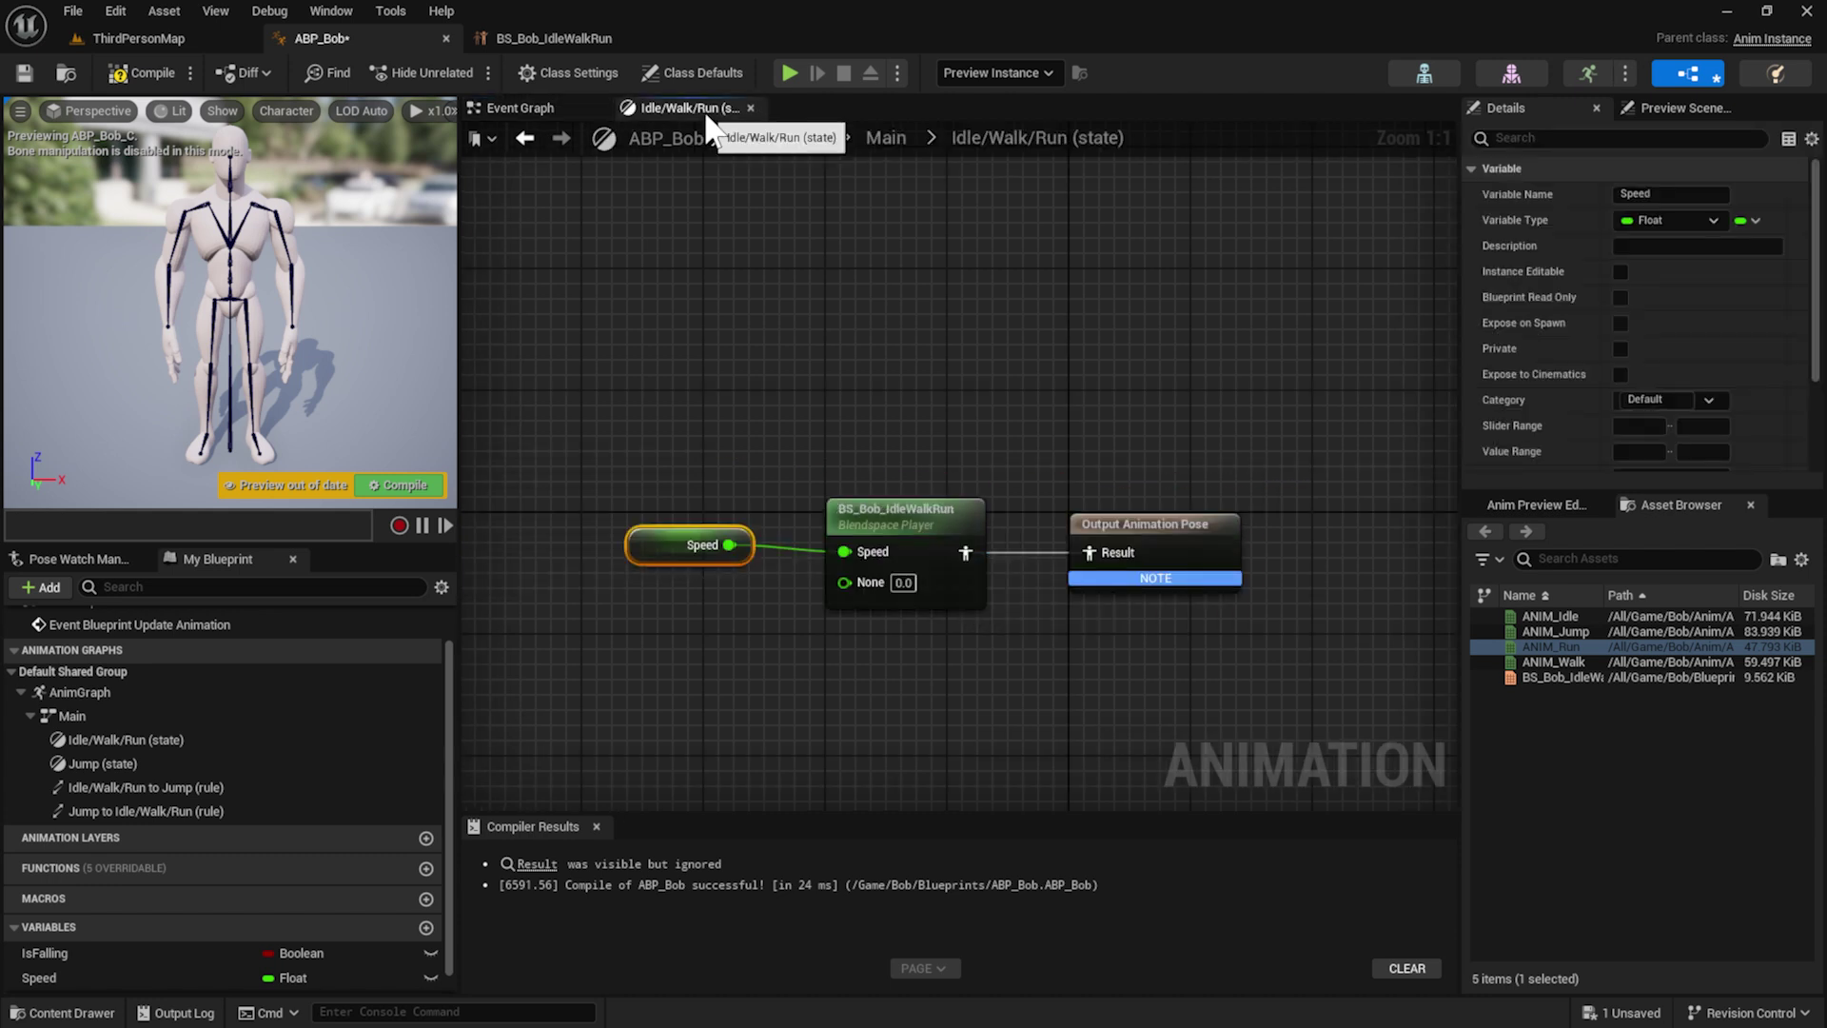
{"action": "right_click_drag", "start_coordinate": [805, 483], "coordinate": [695, 489]}
{"action": "left_click", "coordinate": [730, 530]}
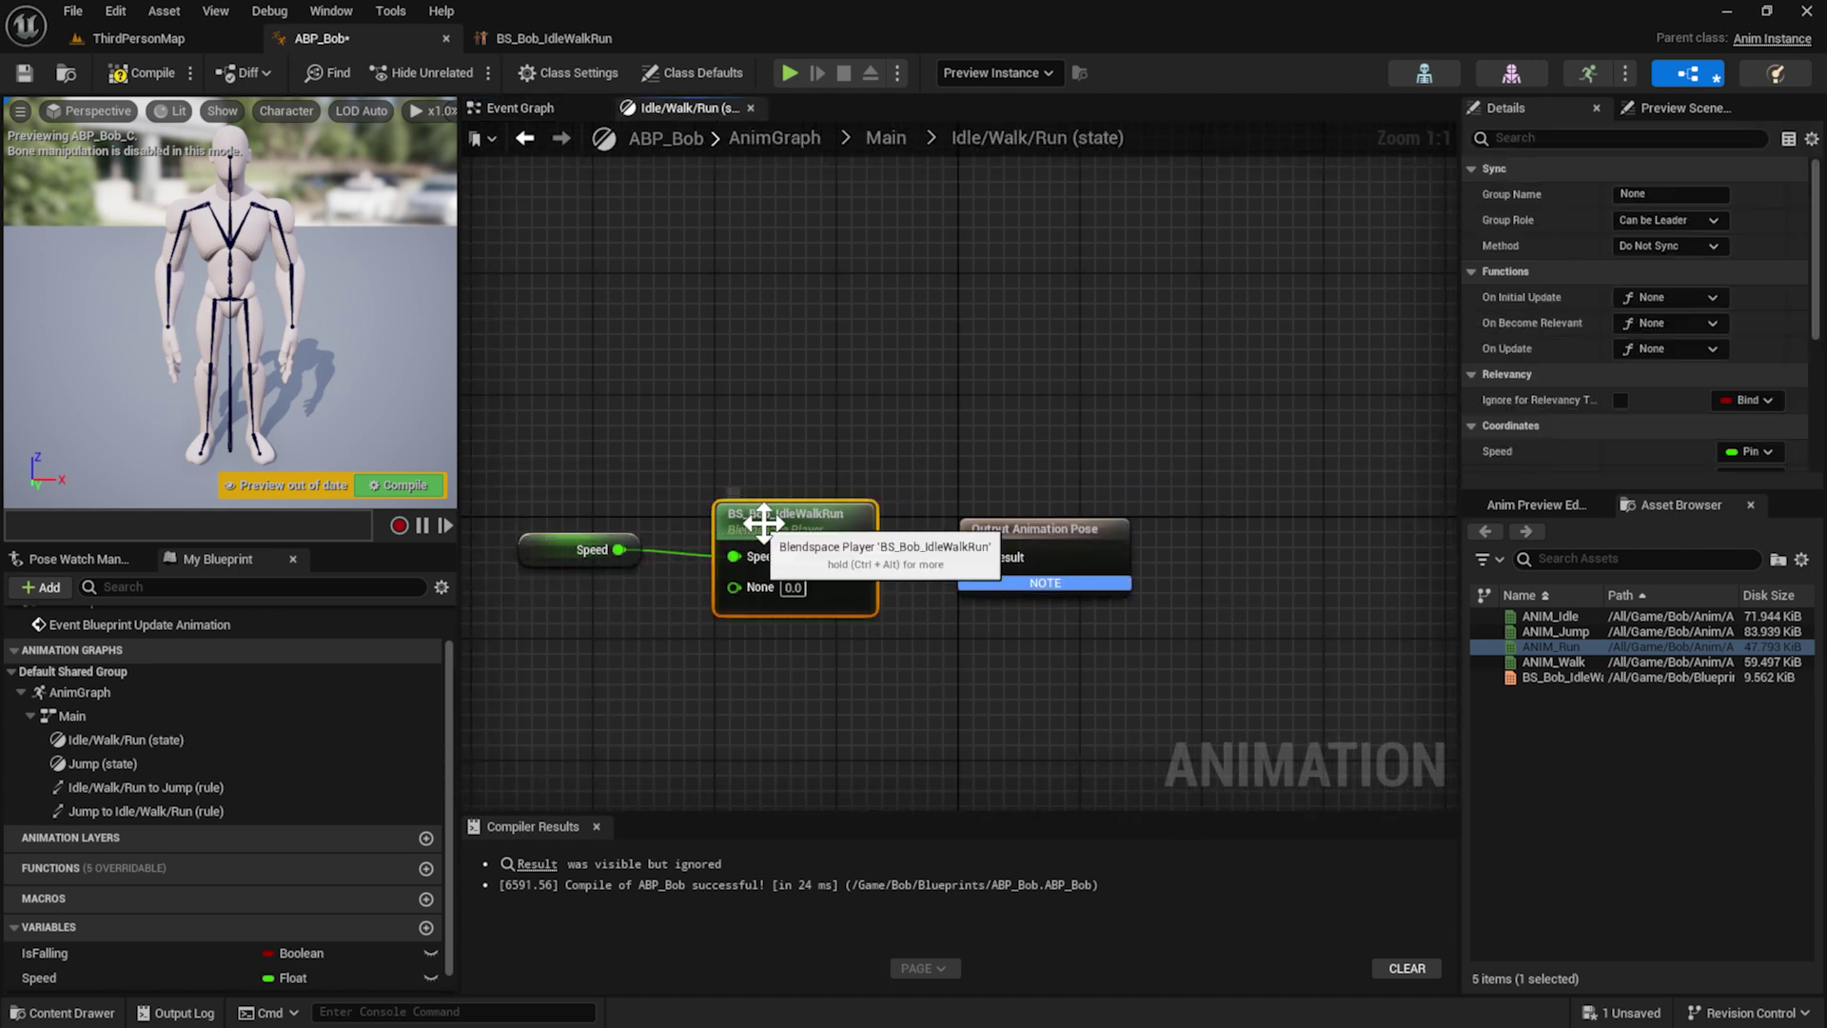
{"action": "left_click", "coordinate": [1070, 532]}
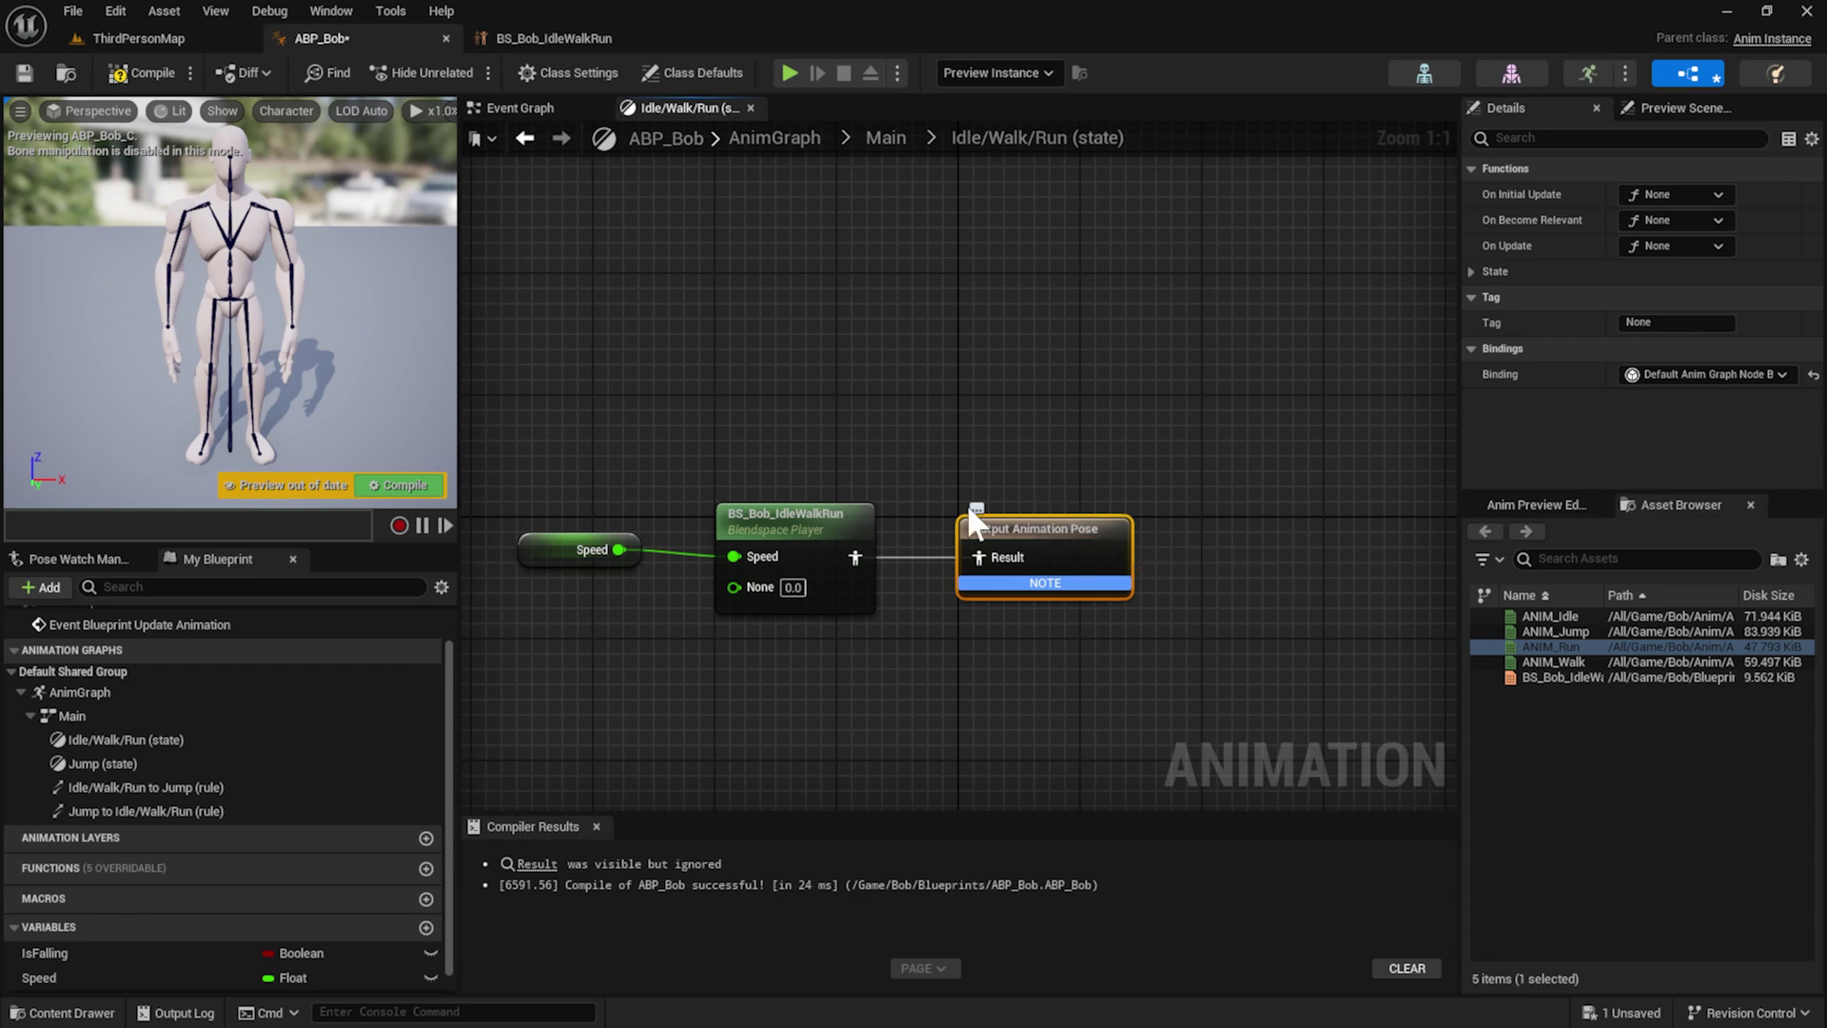
Compile and save ABP_Bob, check its AnimGraph, and close the animation blueprint
{"action": "left_click", "coordinate": [135, 80]}
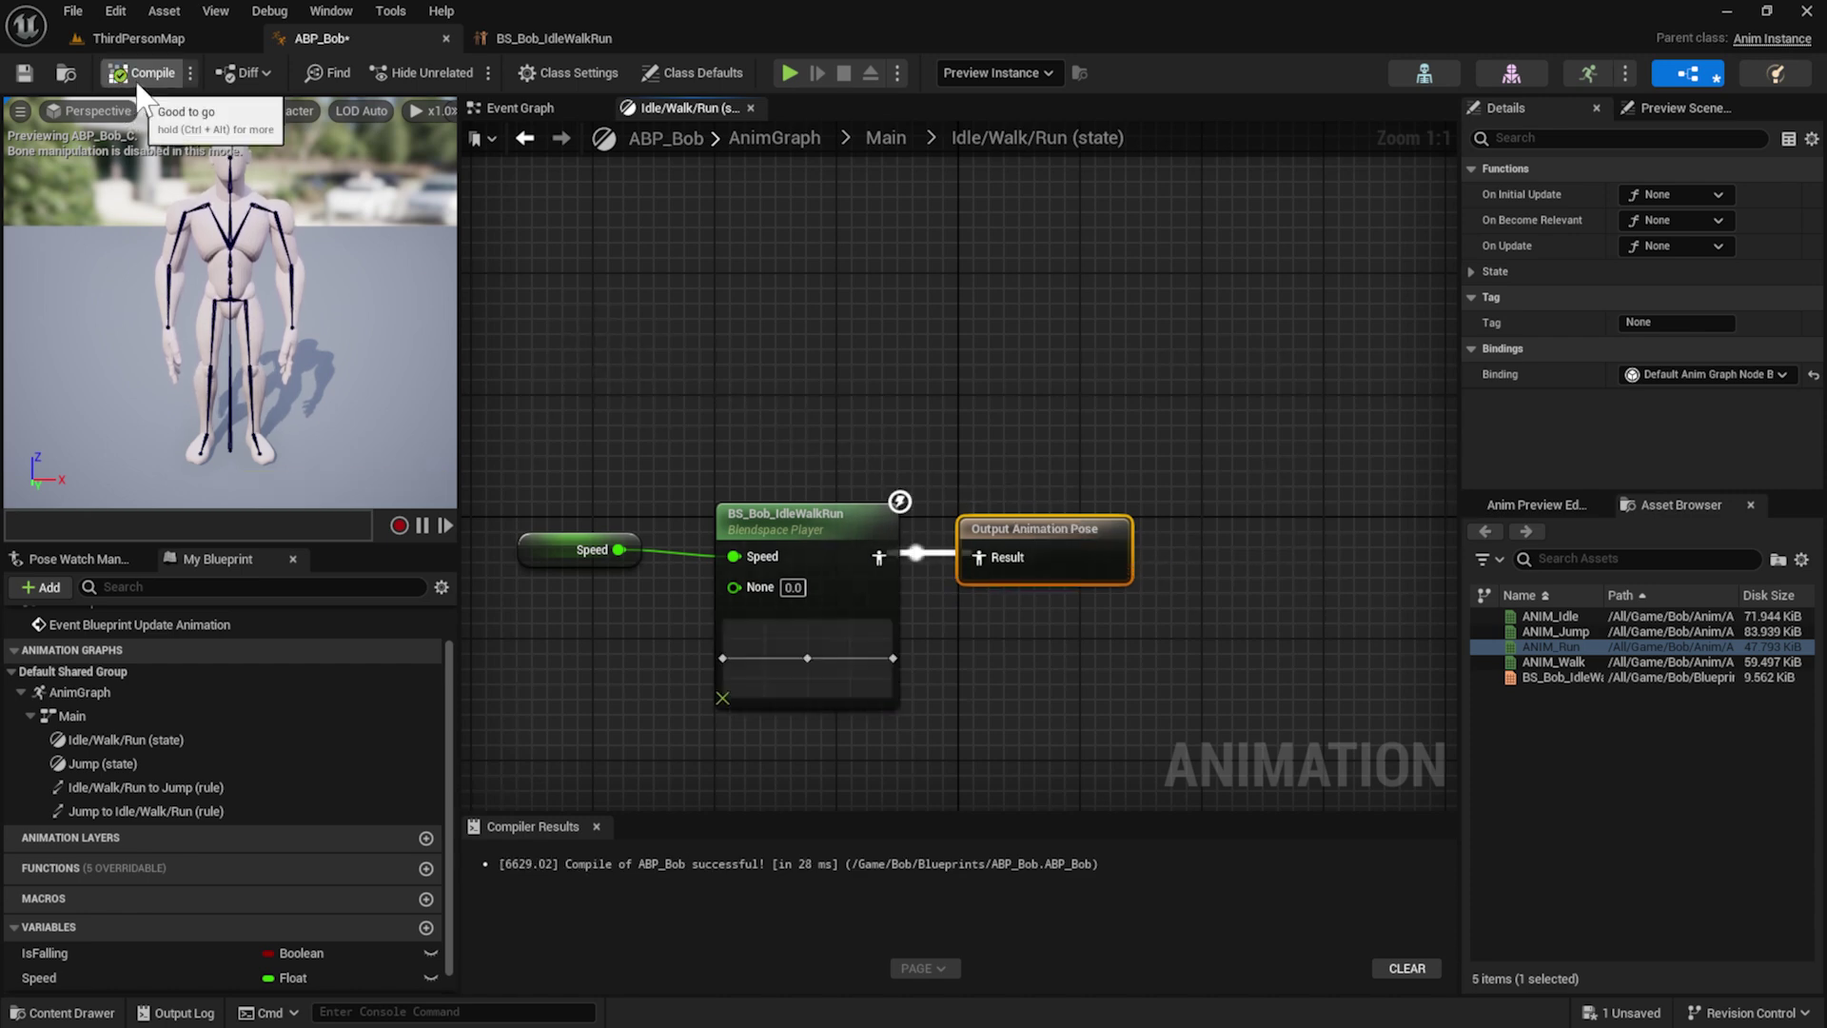
{"action": "left_click", "coordinate": [27, 81]}
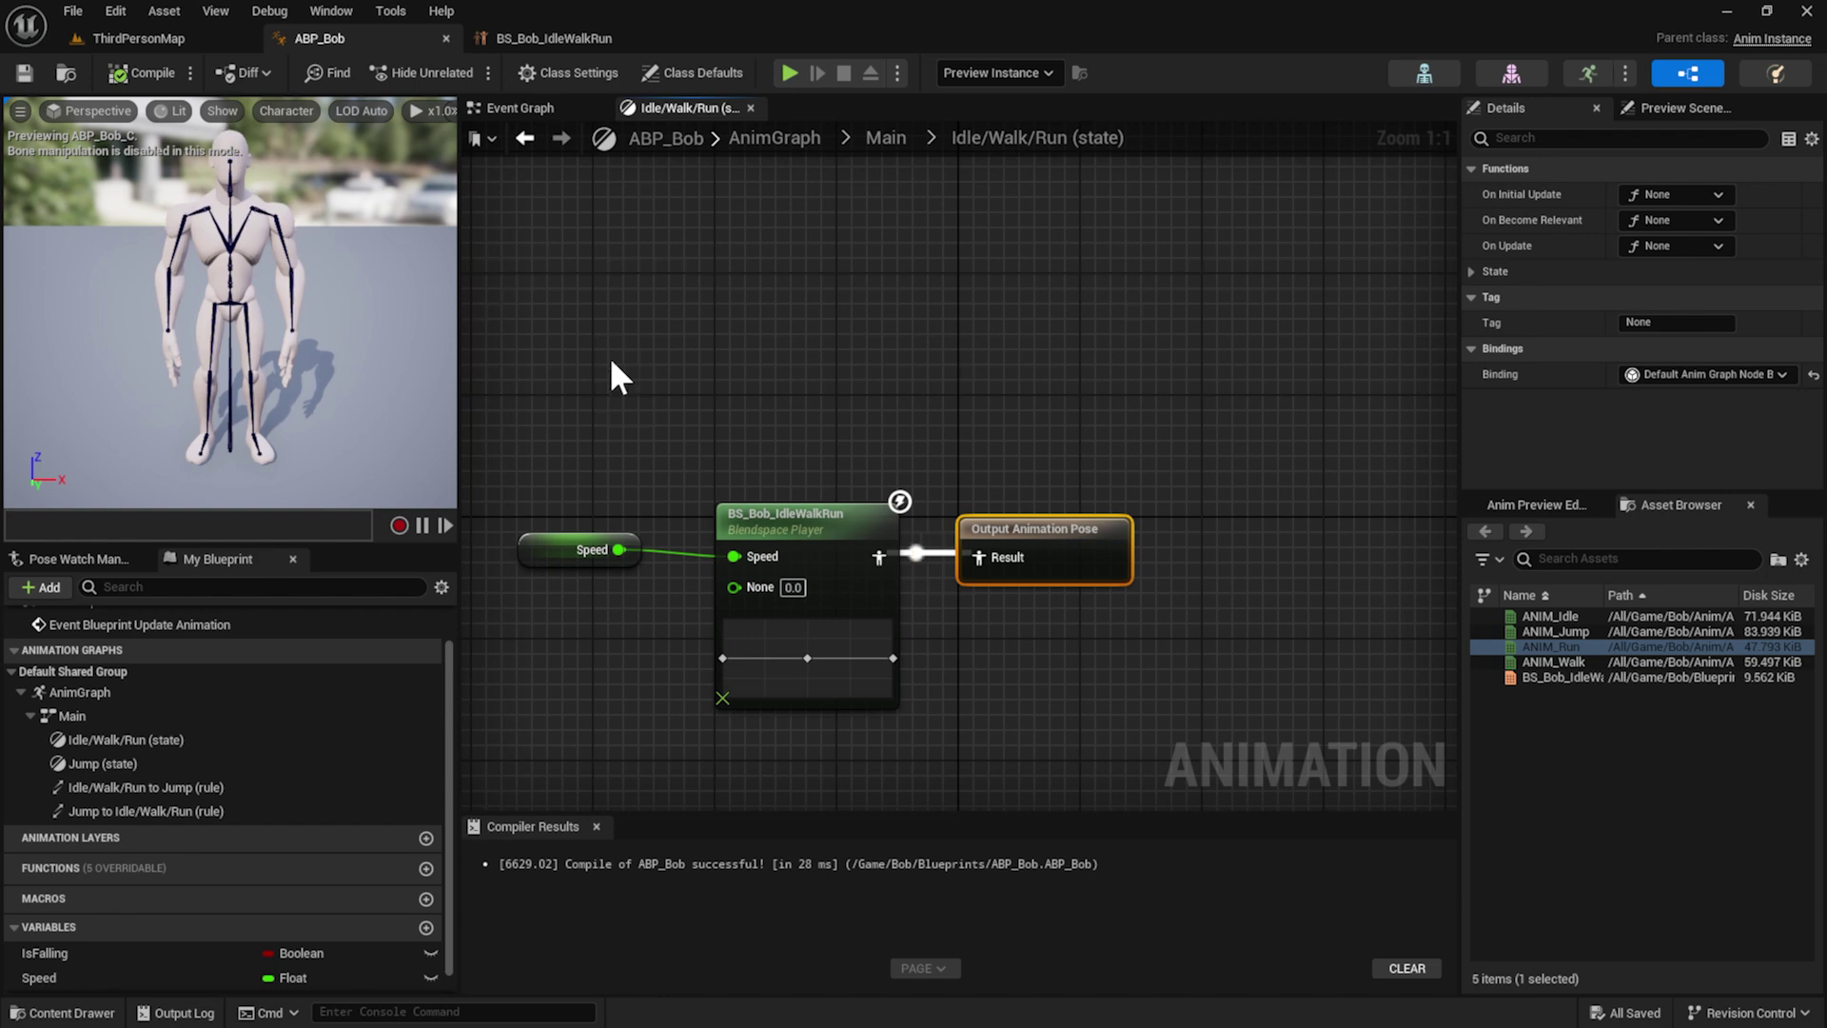
{"action": "left_click", "coordinate": [775, 141]}
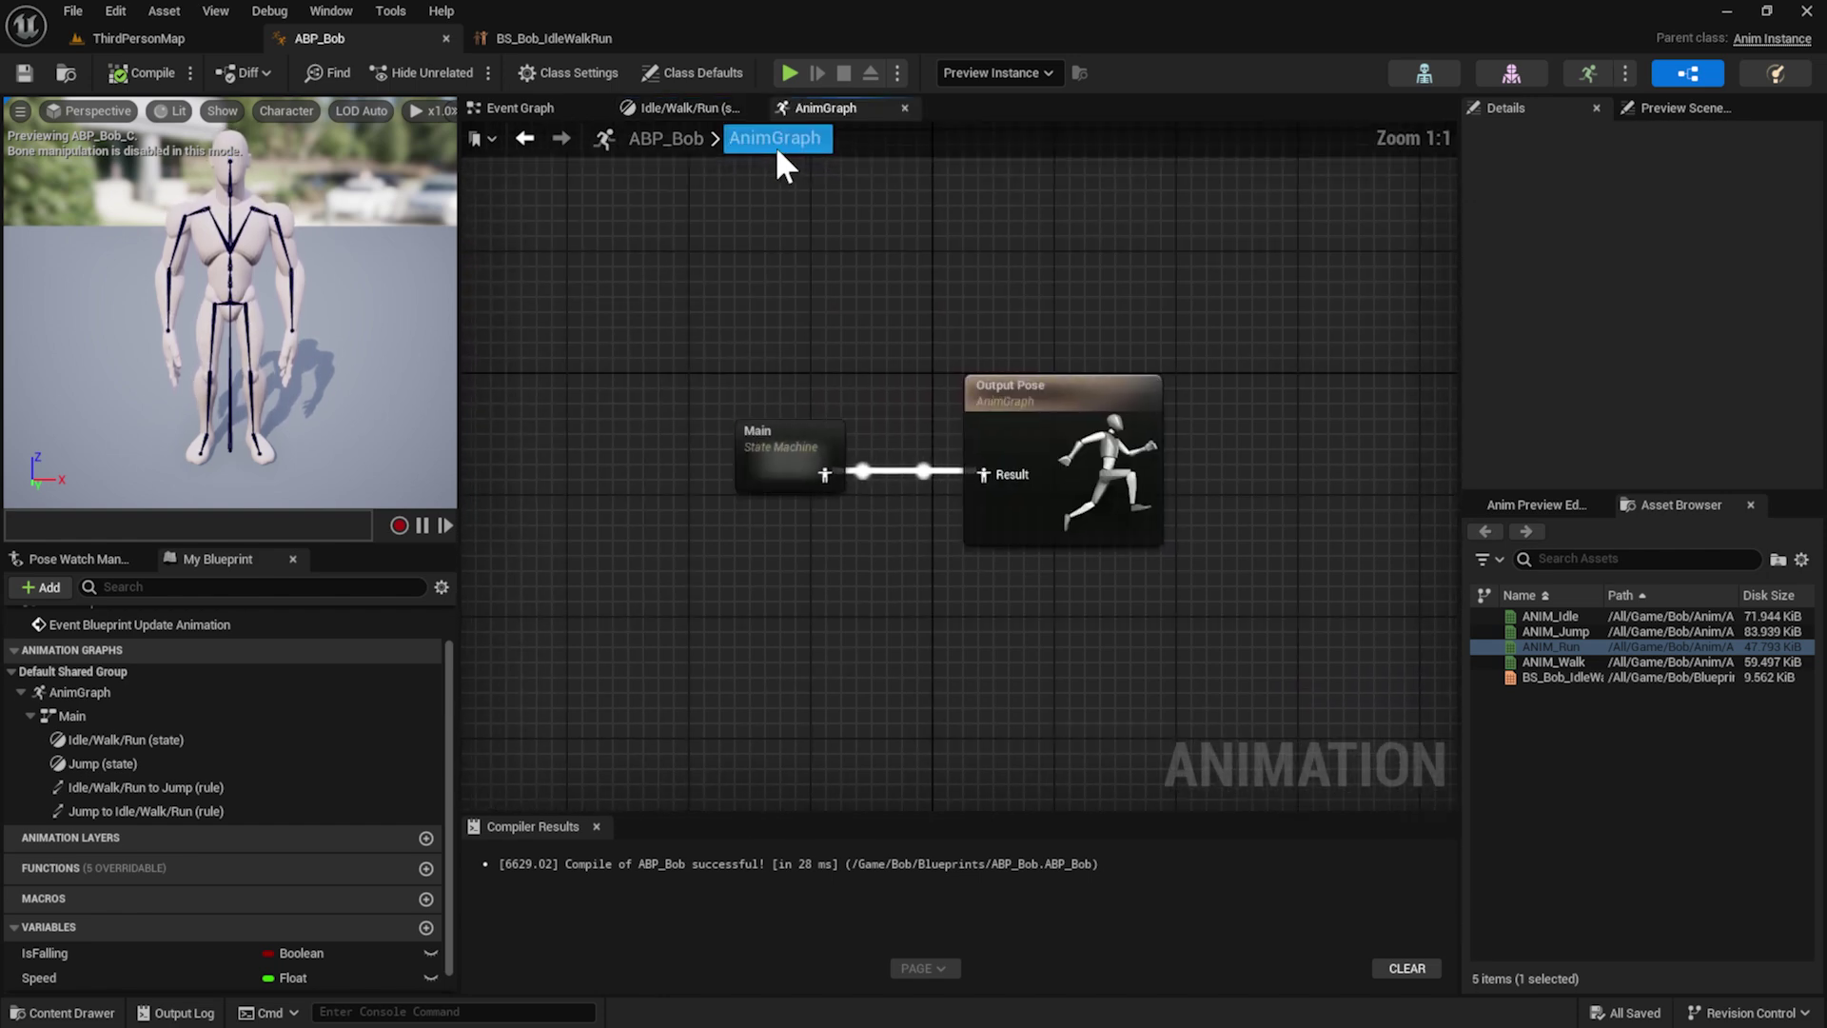
{"action": "middle_click", "coordinate": [363, 41]}
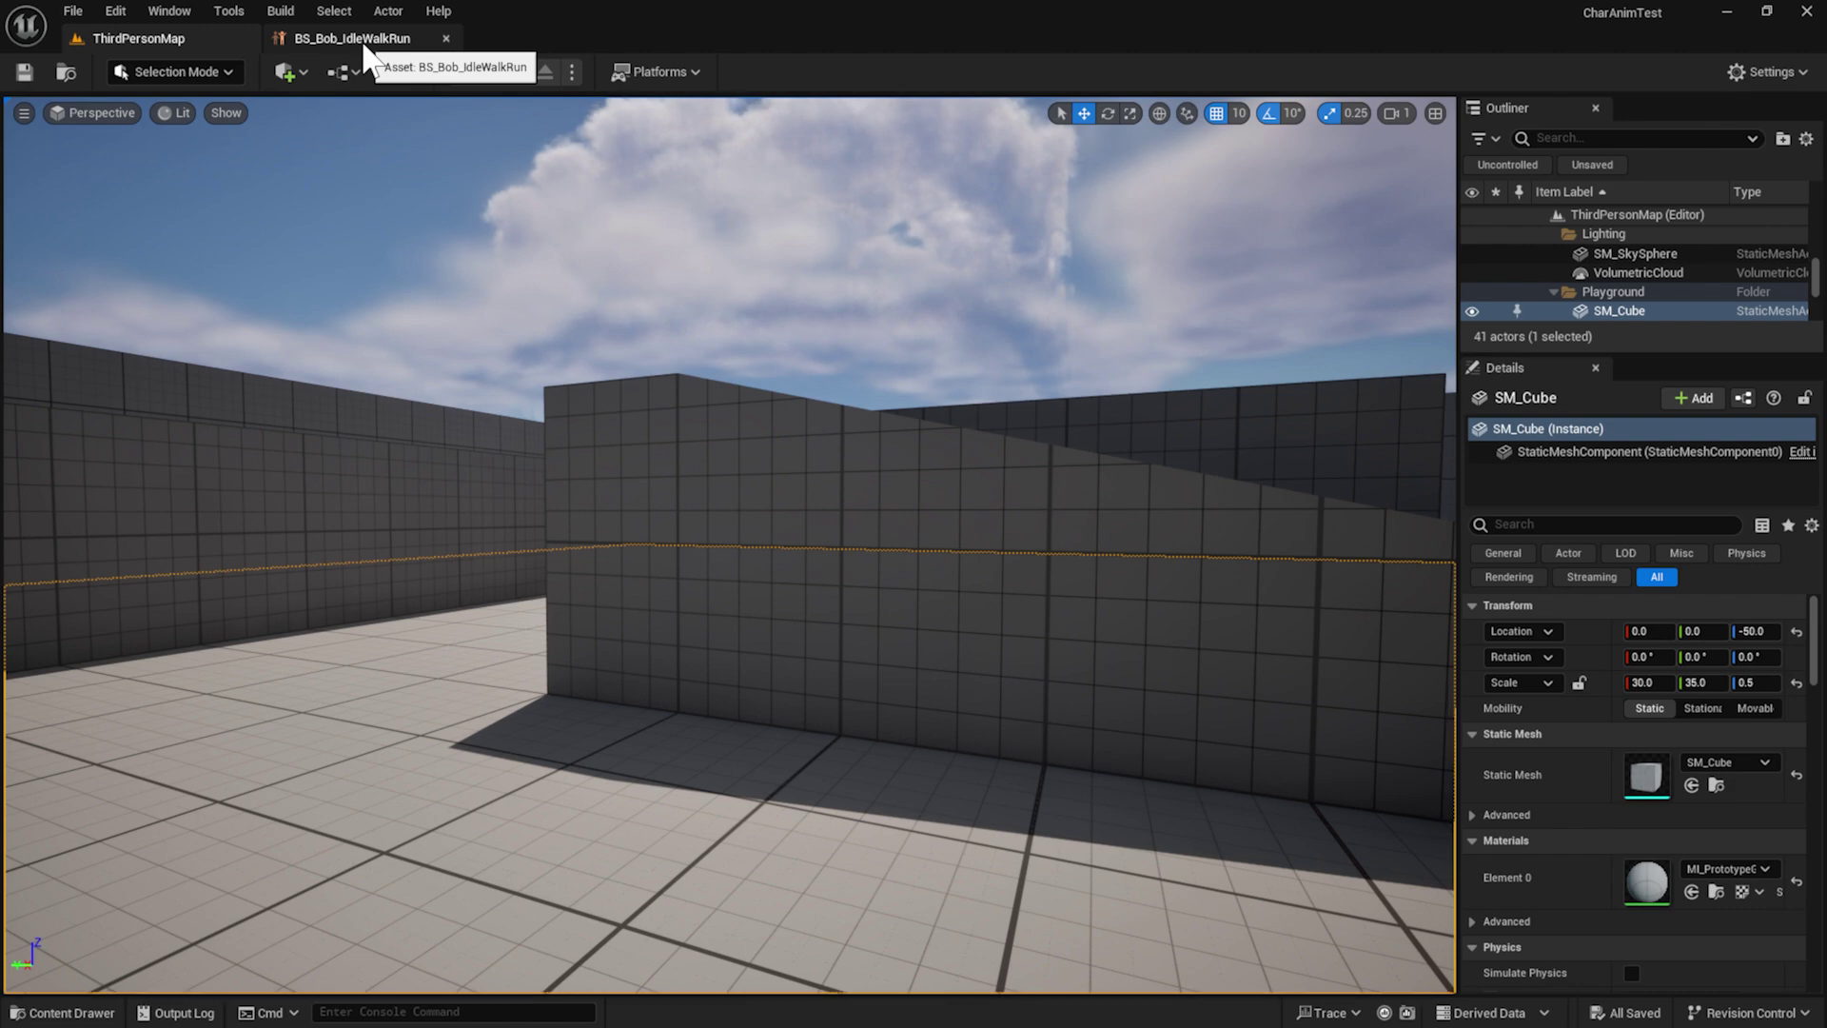